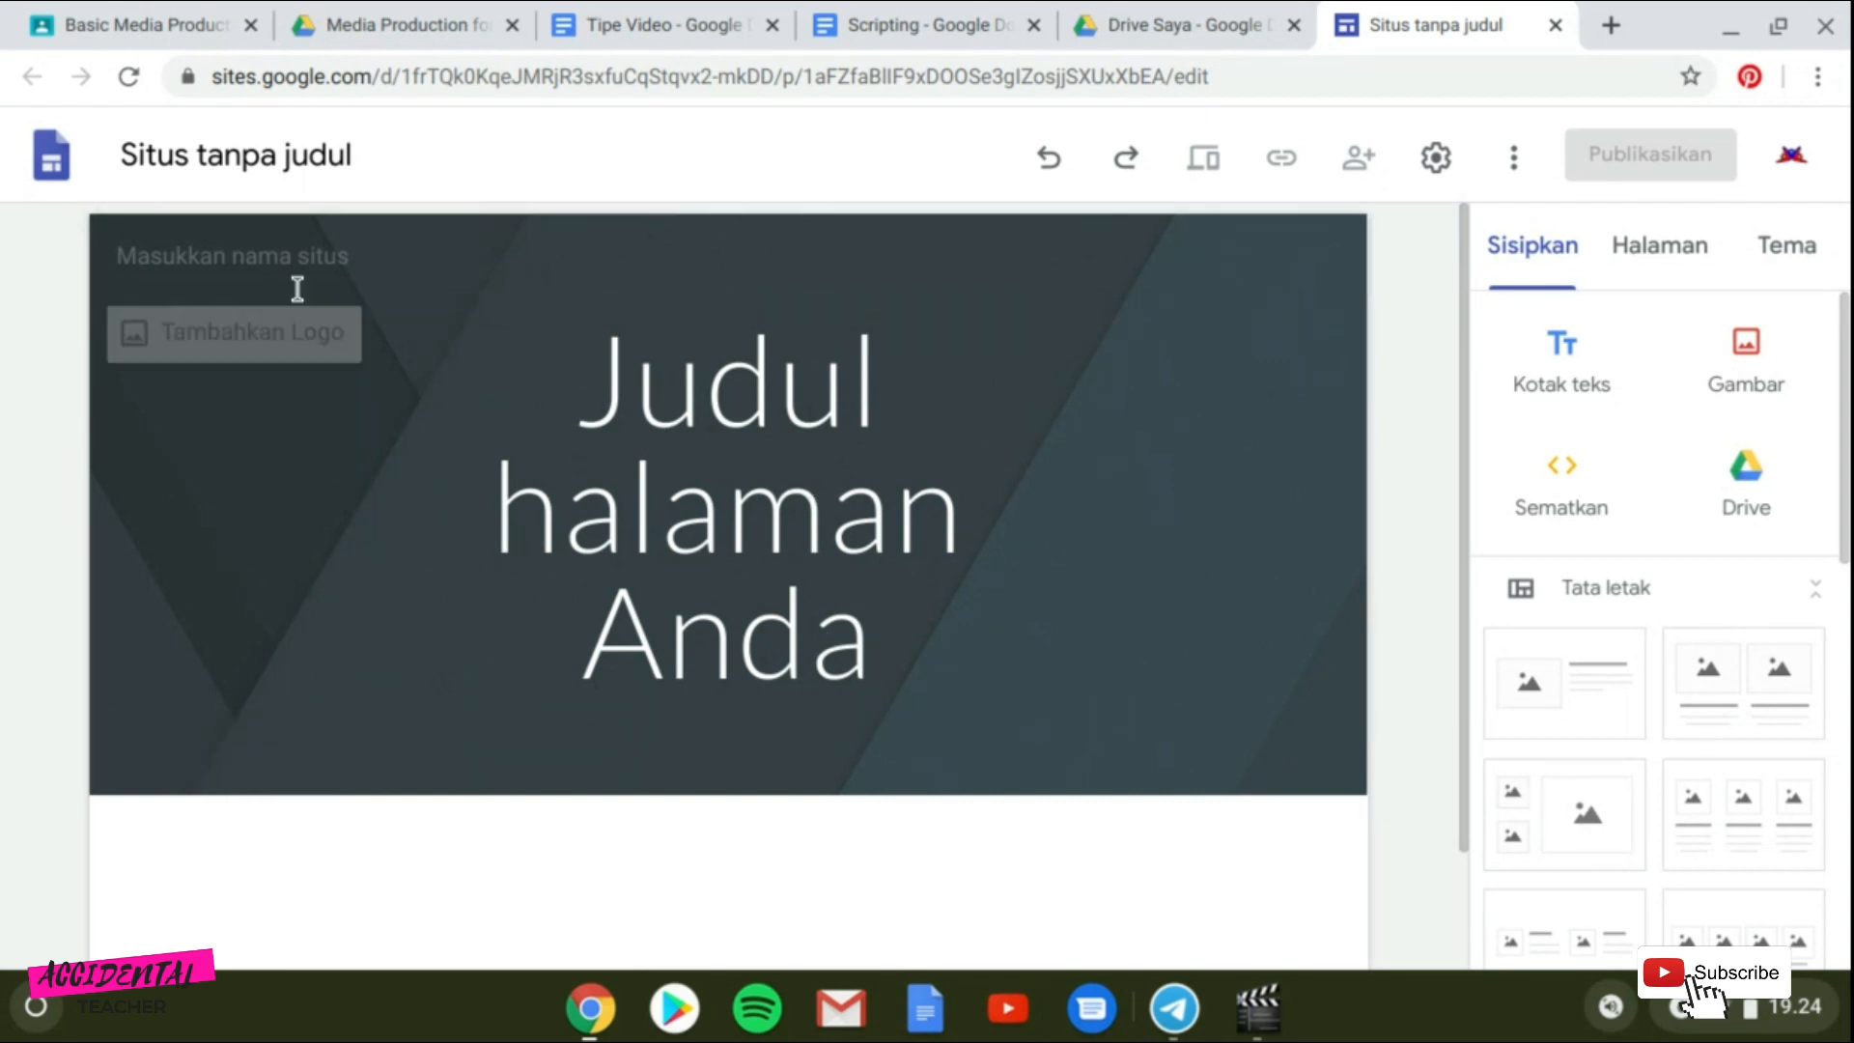
Insert a text box below the page header.
scroll(497, 807, down, 2)
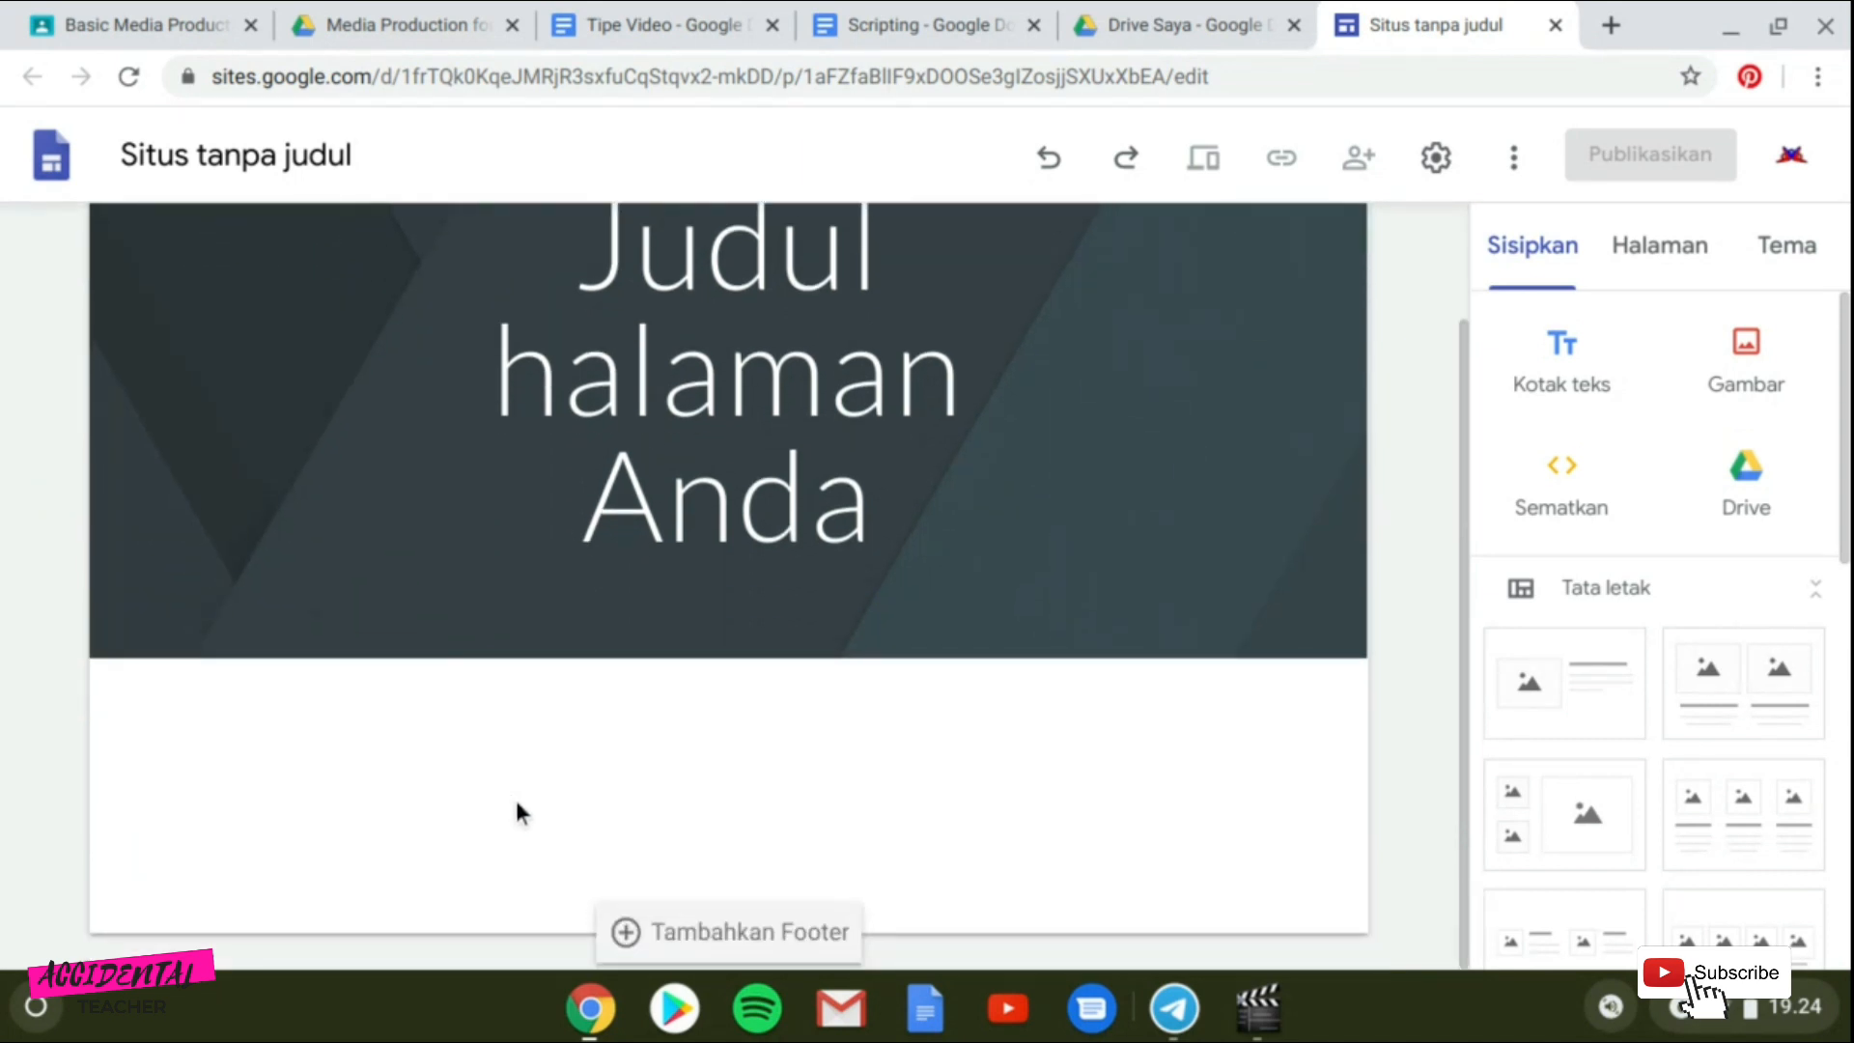
scroll(529, 807, up, 2)
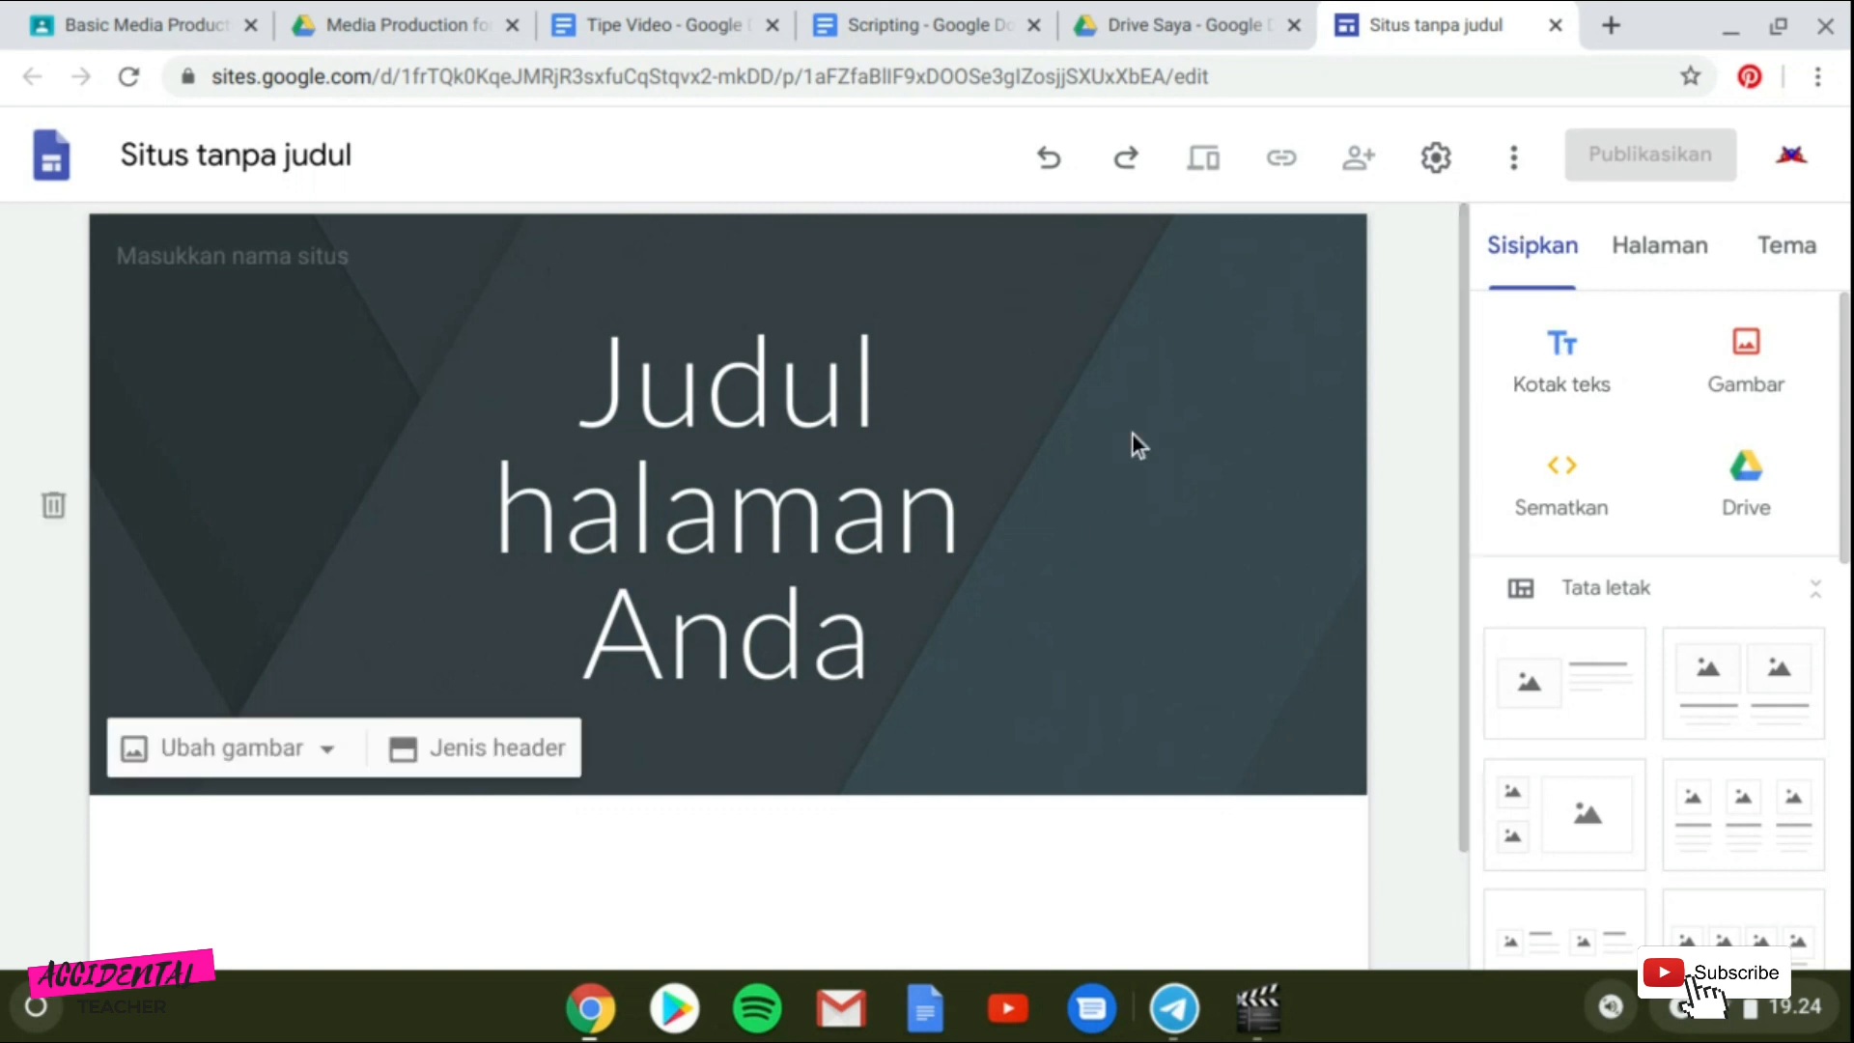
click(1583, 353)
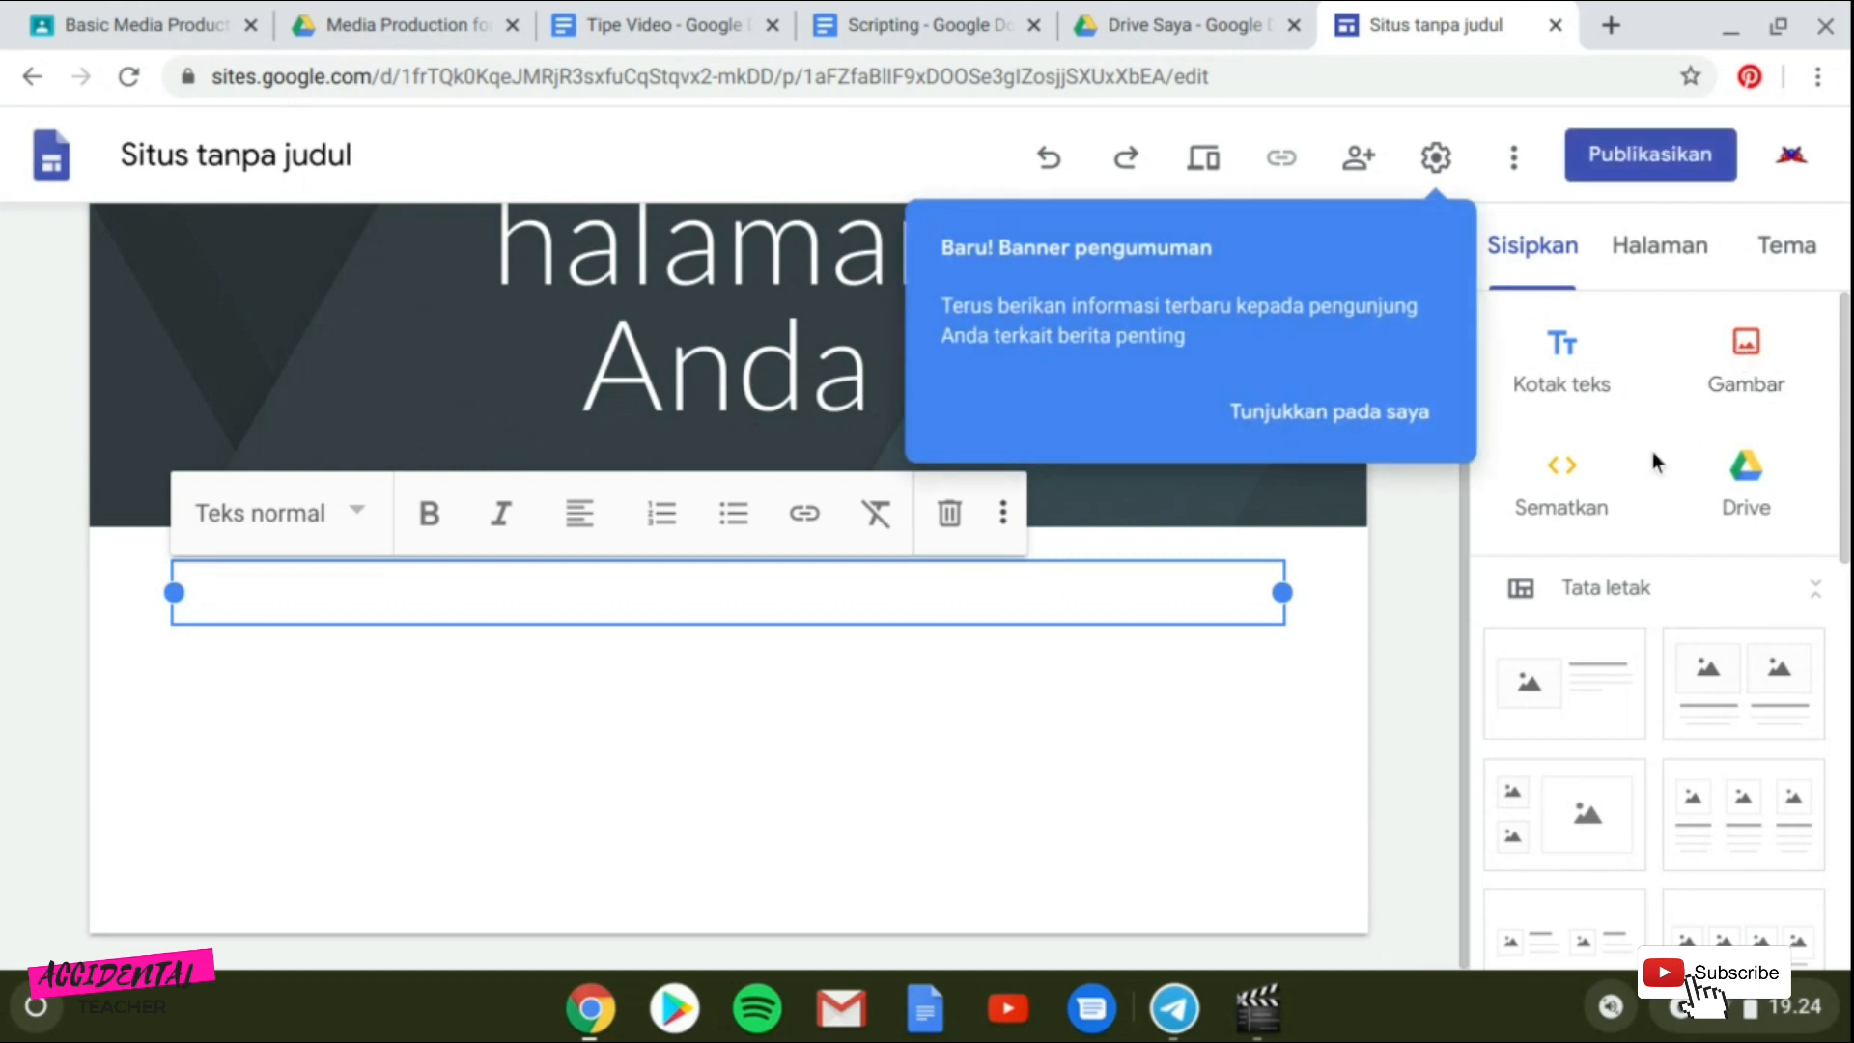
Open the announcement banner settings and close them again.
click(1361, 422)
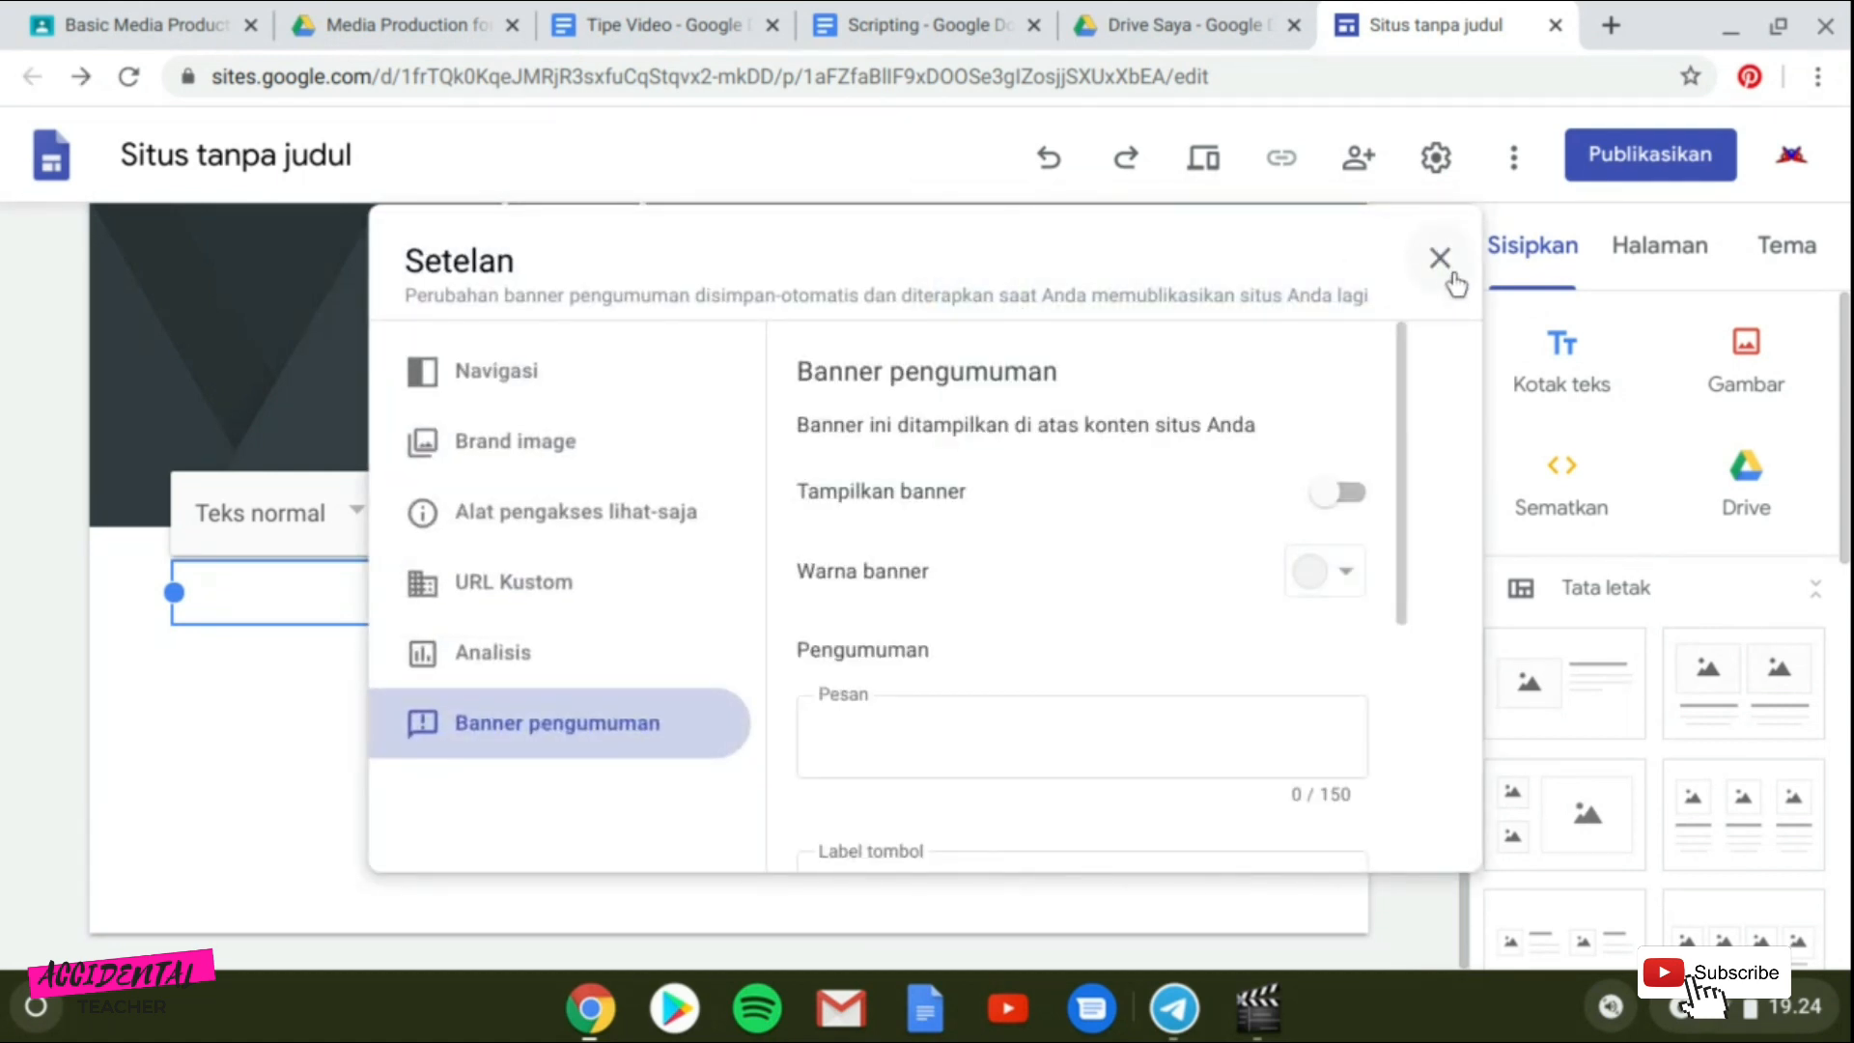
click(1437, 255)
scroll(1564, 676, down, 2)
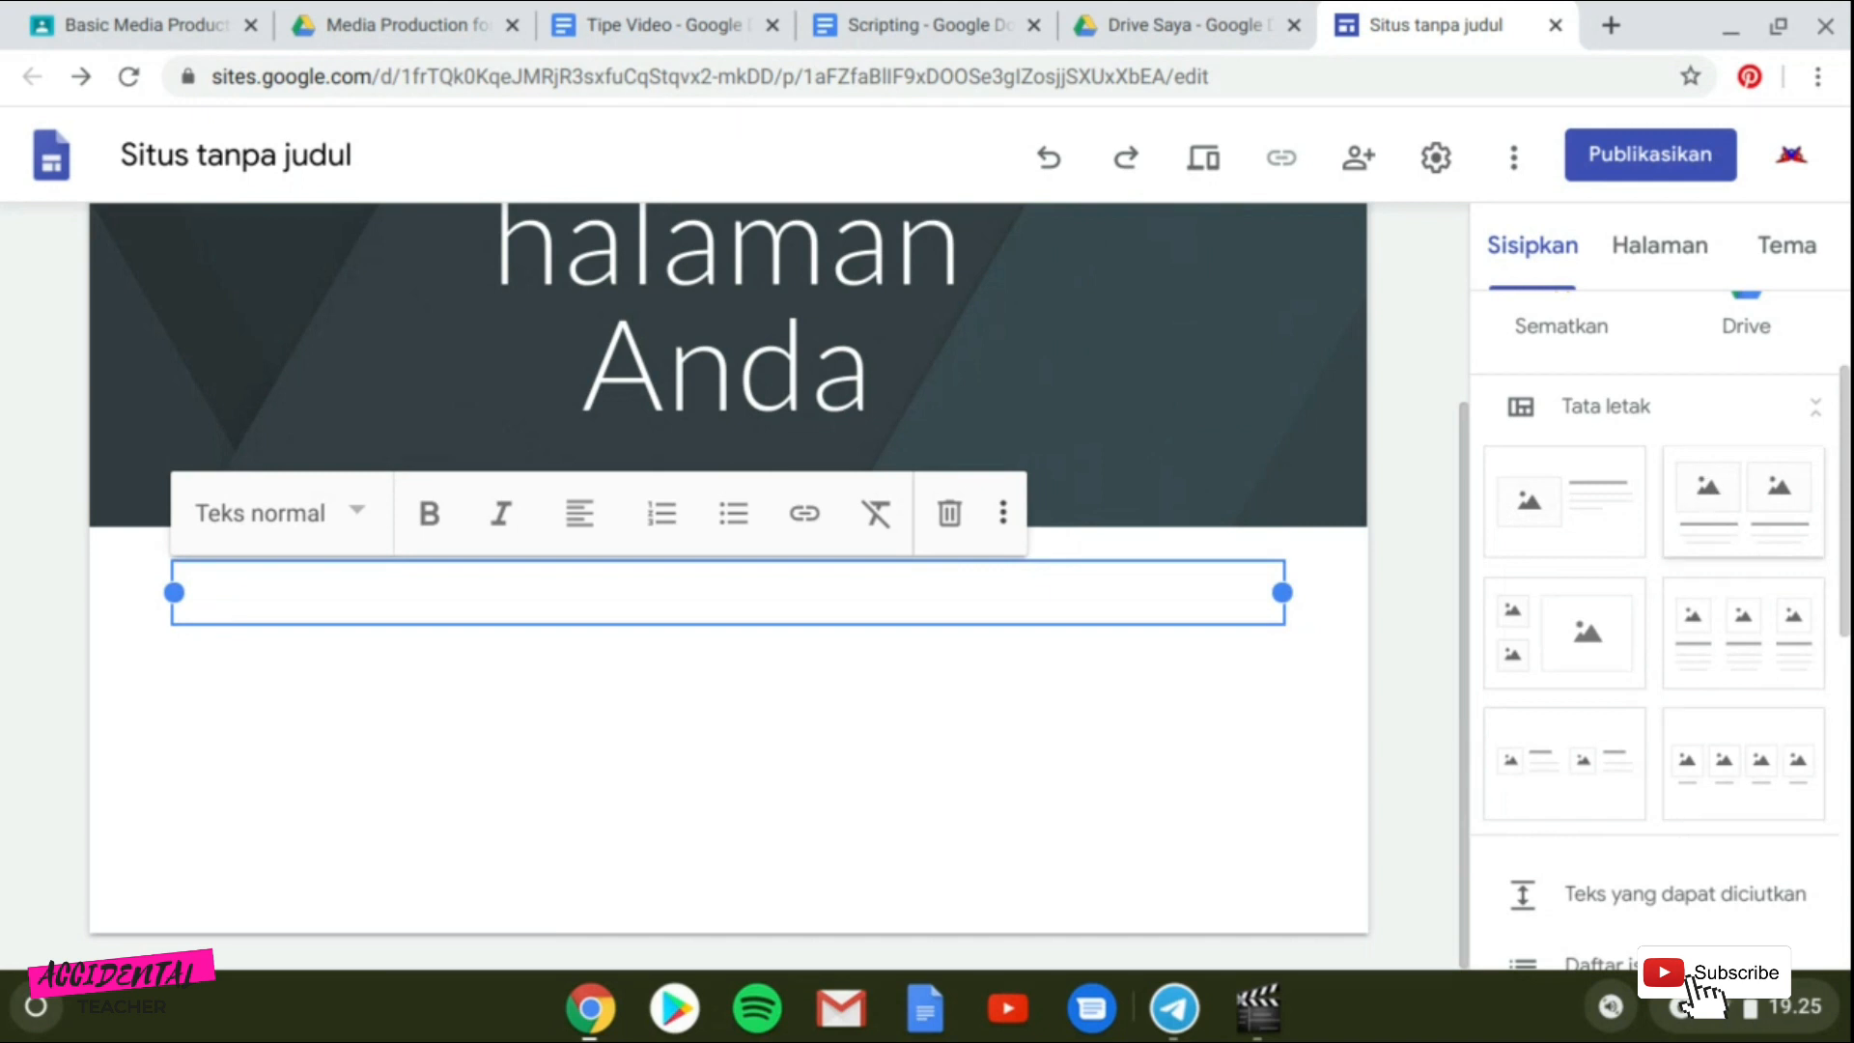
scroll(745, 475, up, 3)
Replace the header title text with "Media Production for E-Learning".
click(746, 476)
click(737, 483)
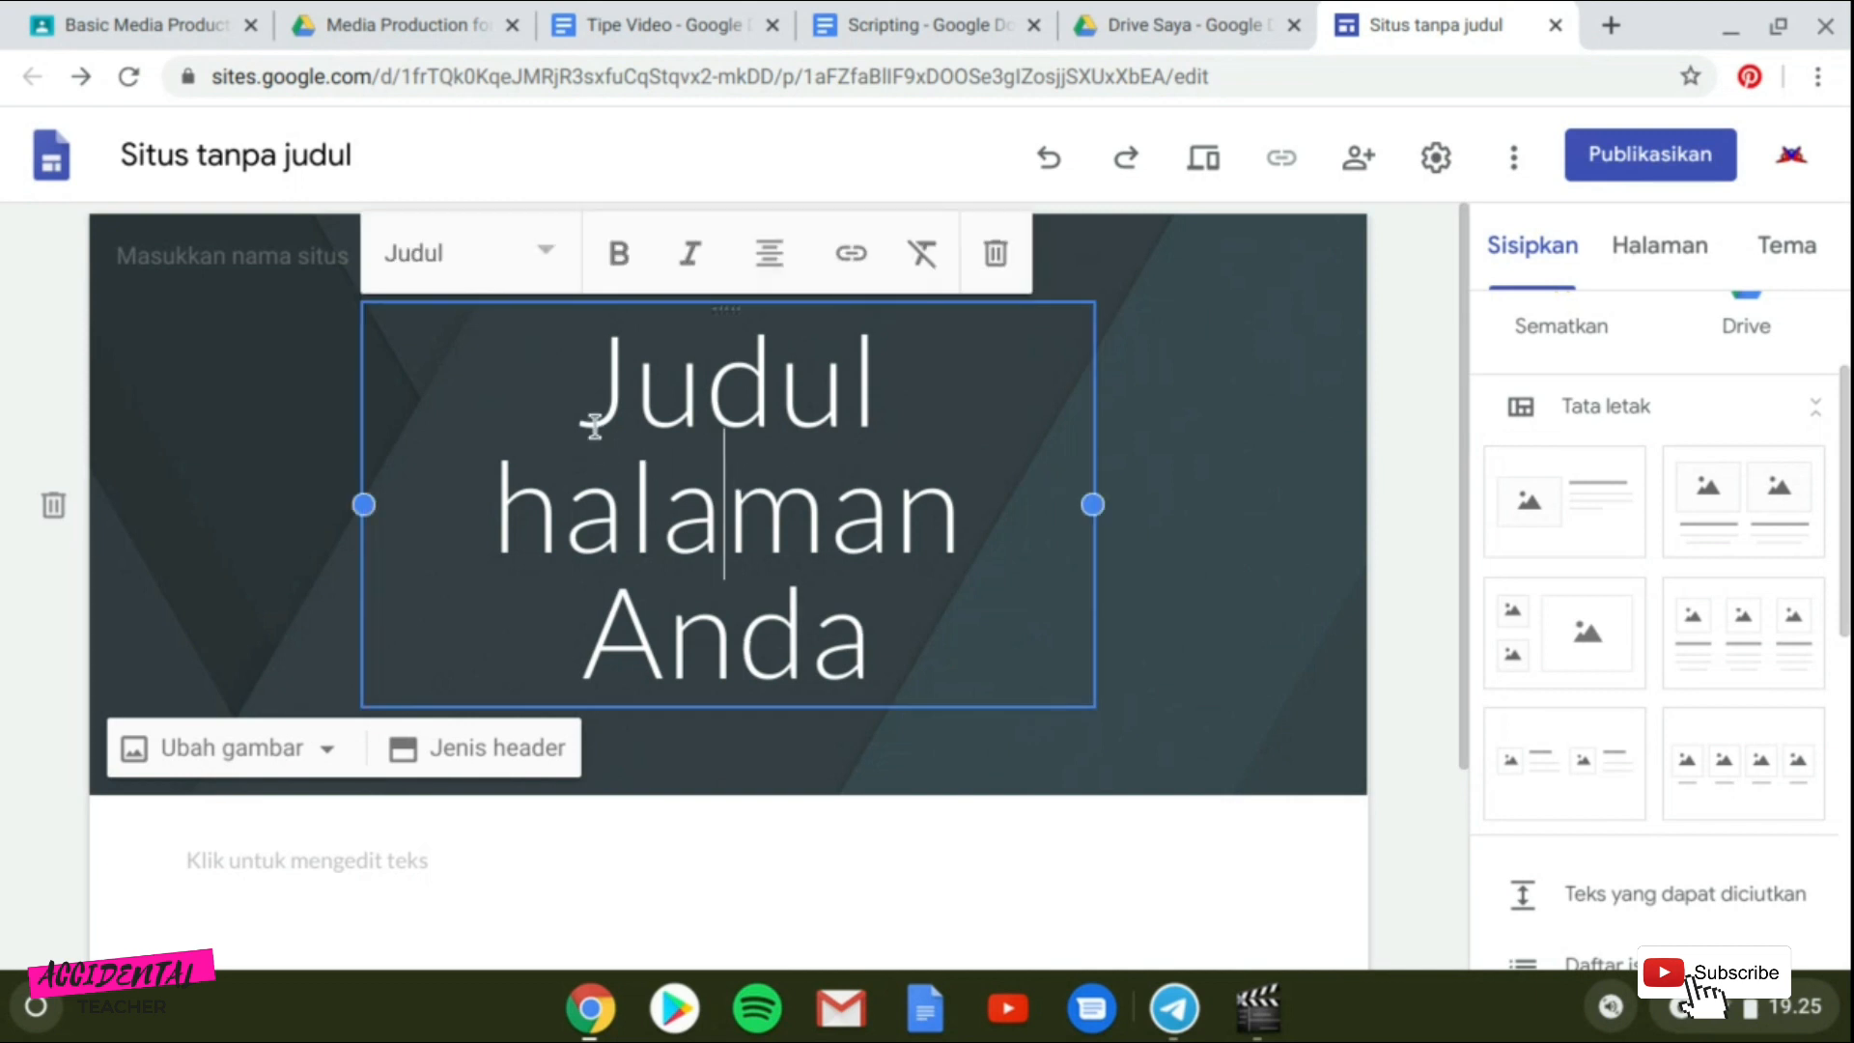
drag(591, 426, 985, 577)
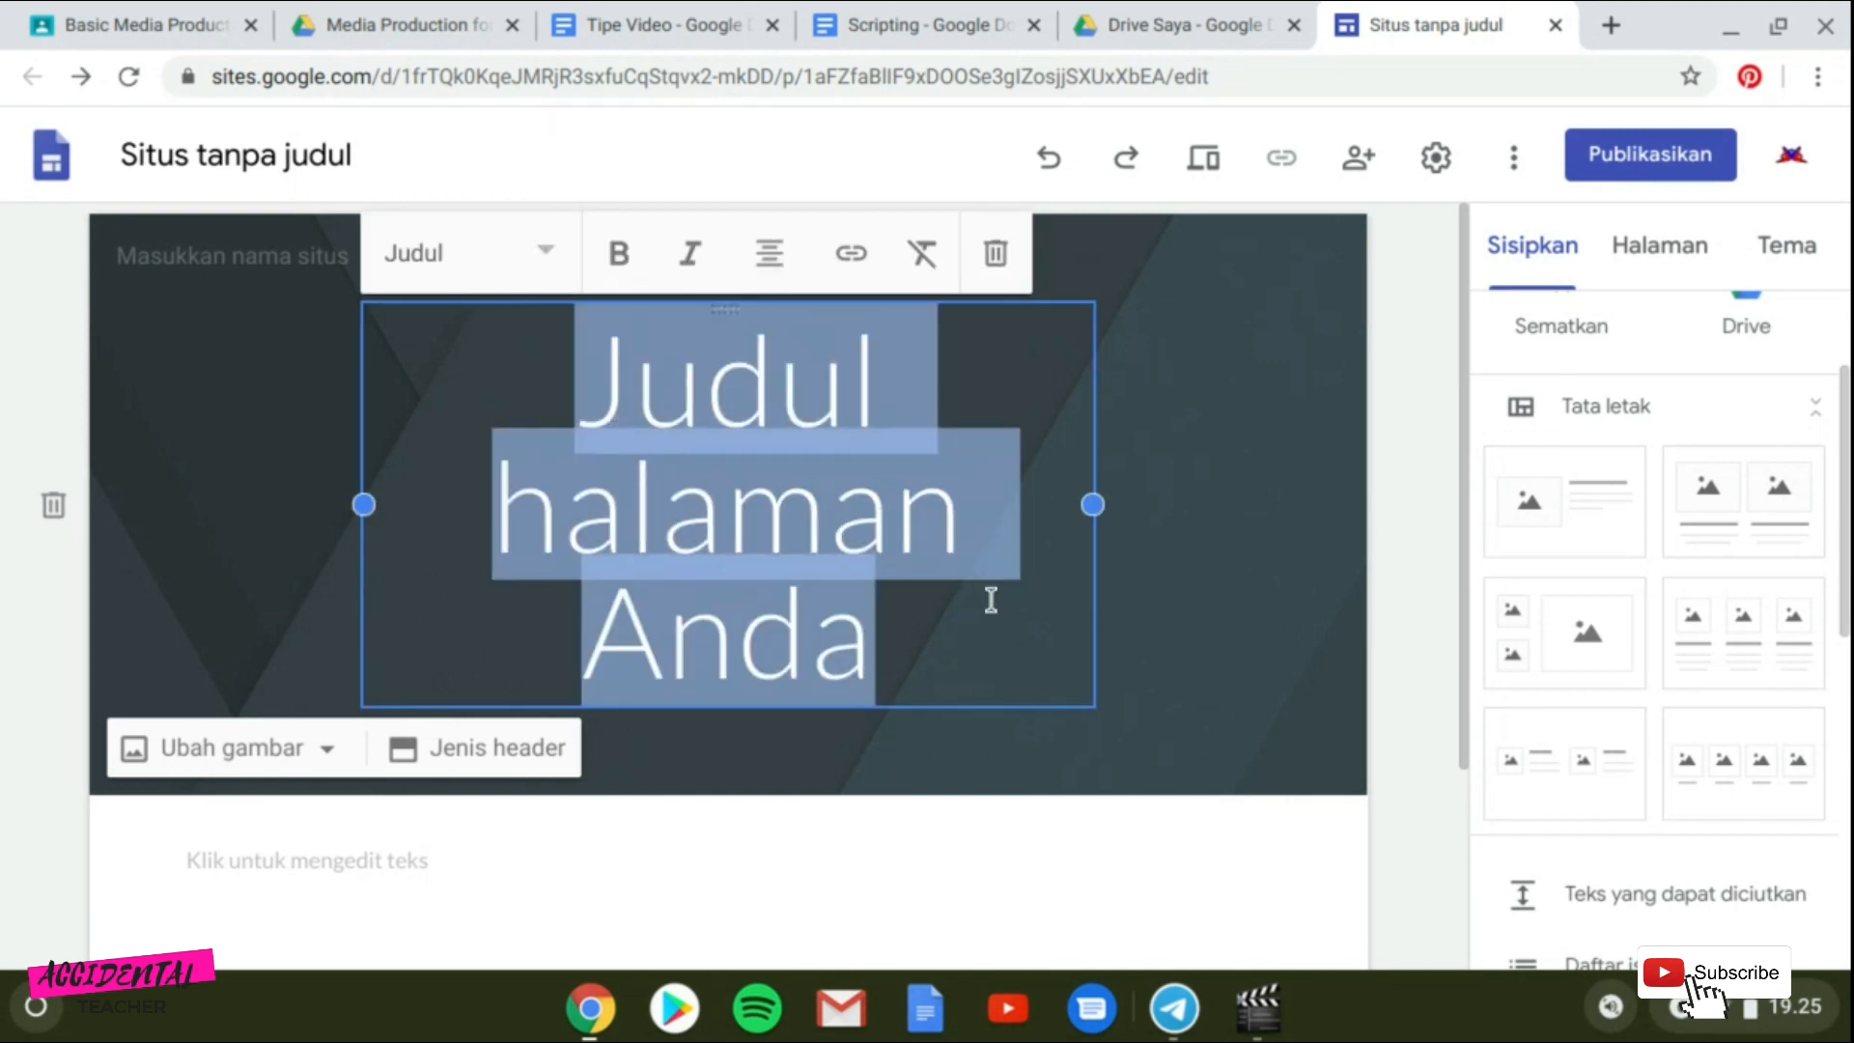
text(Media)
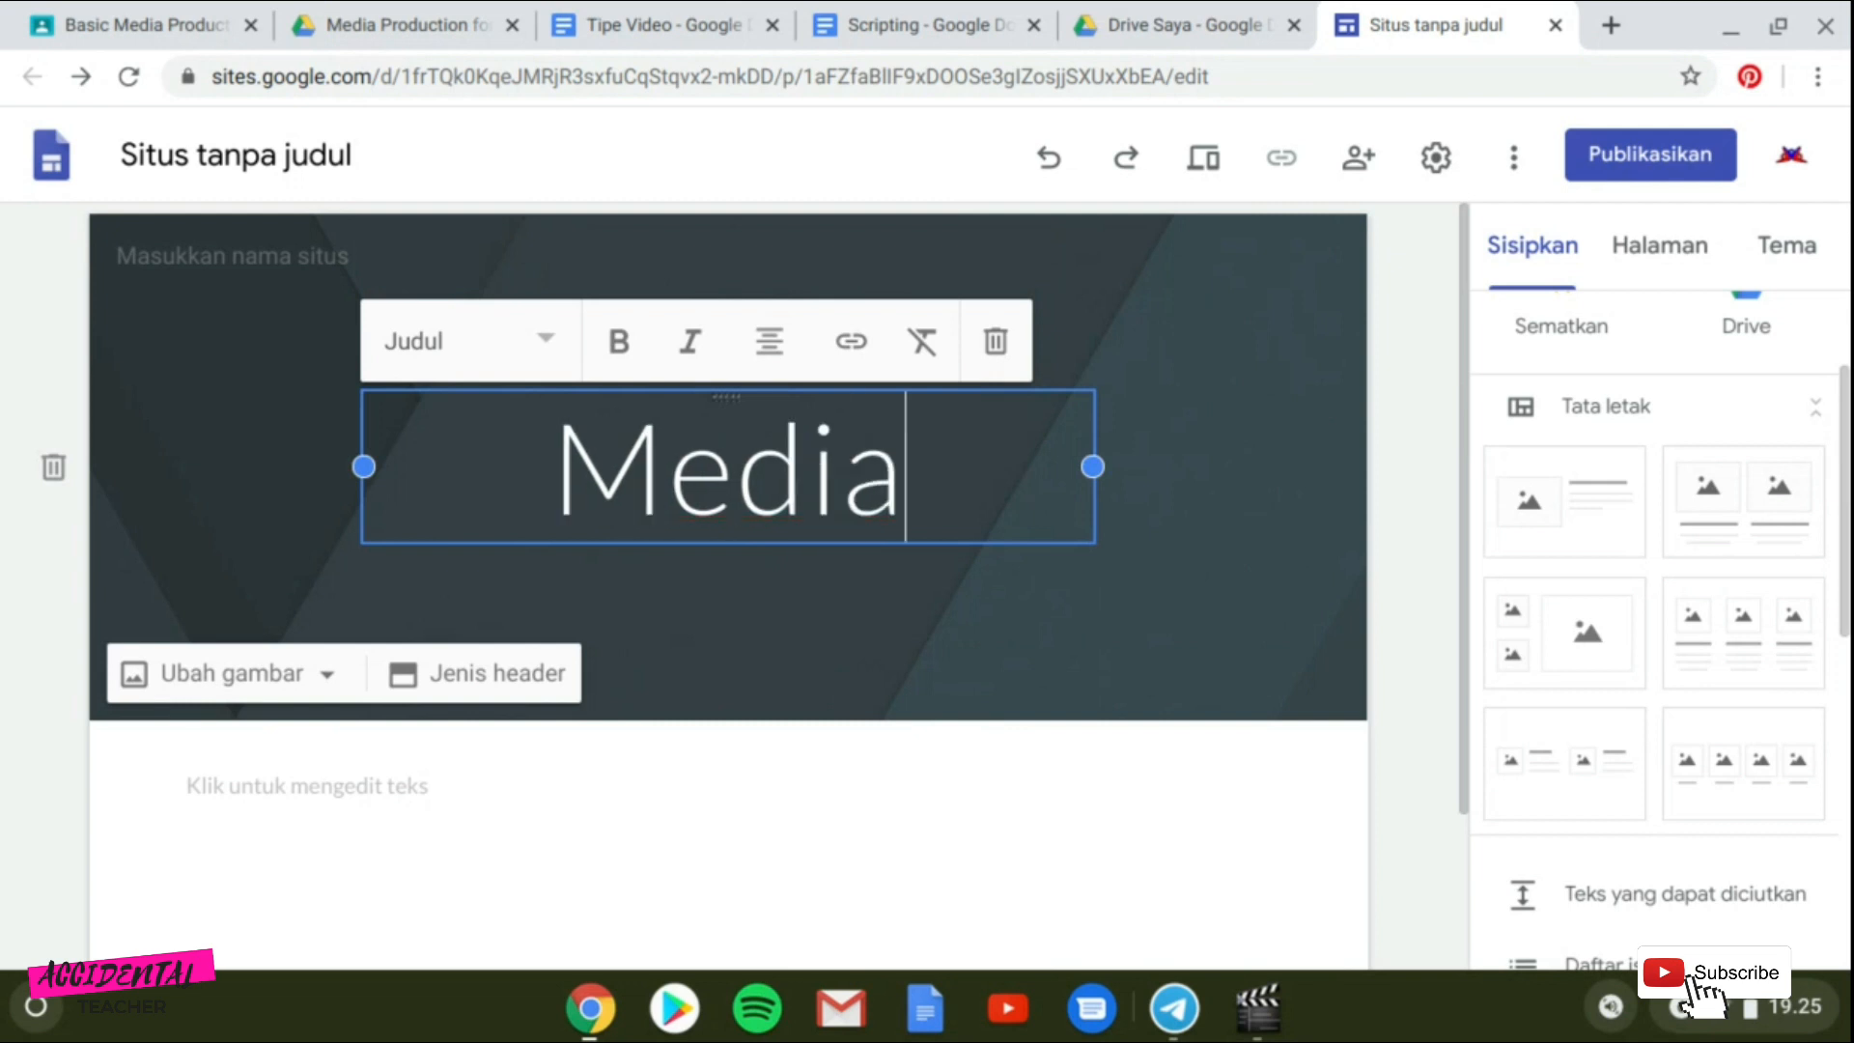
text( Produ)
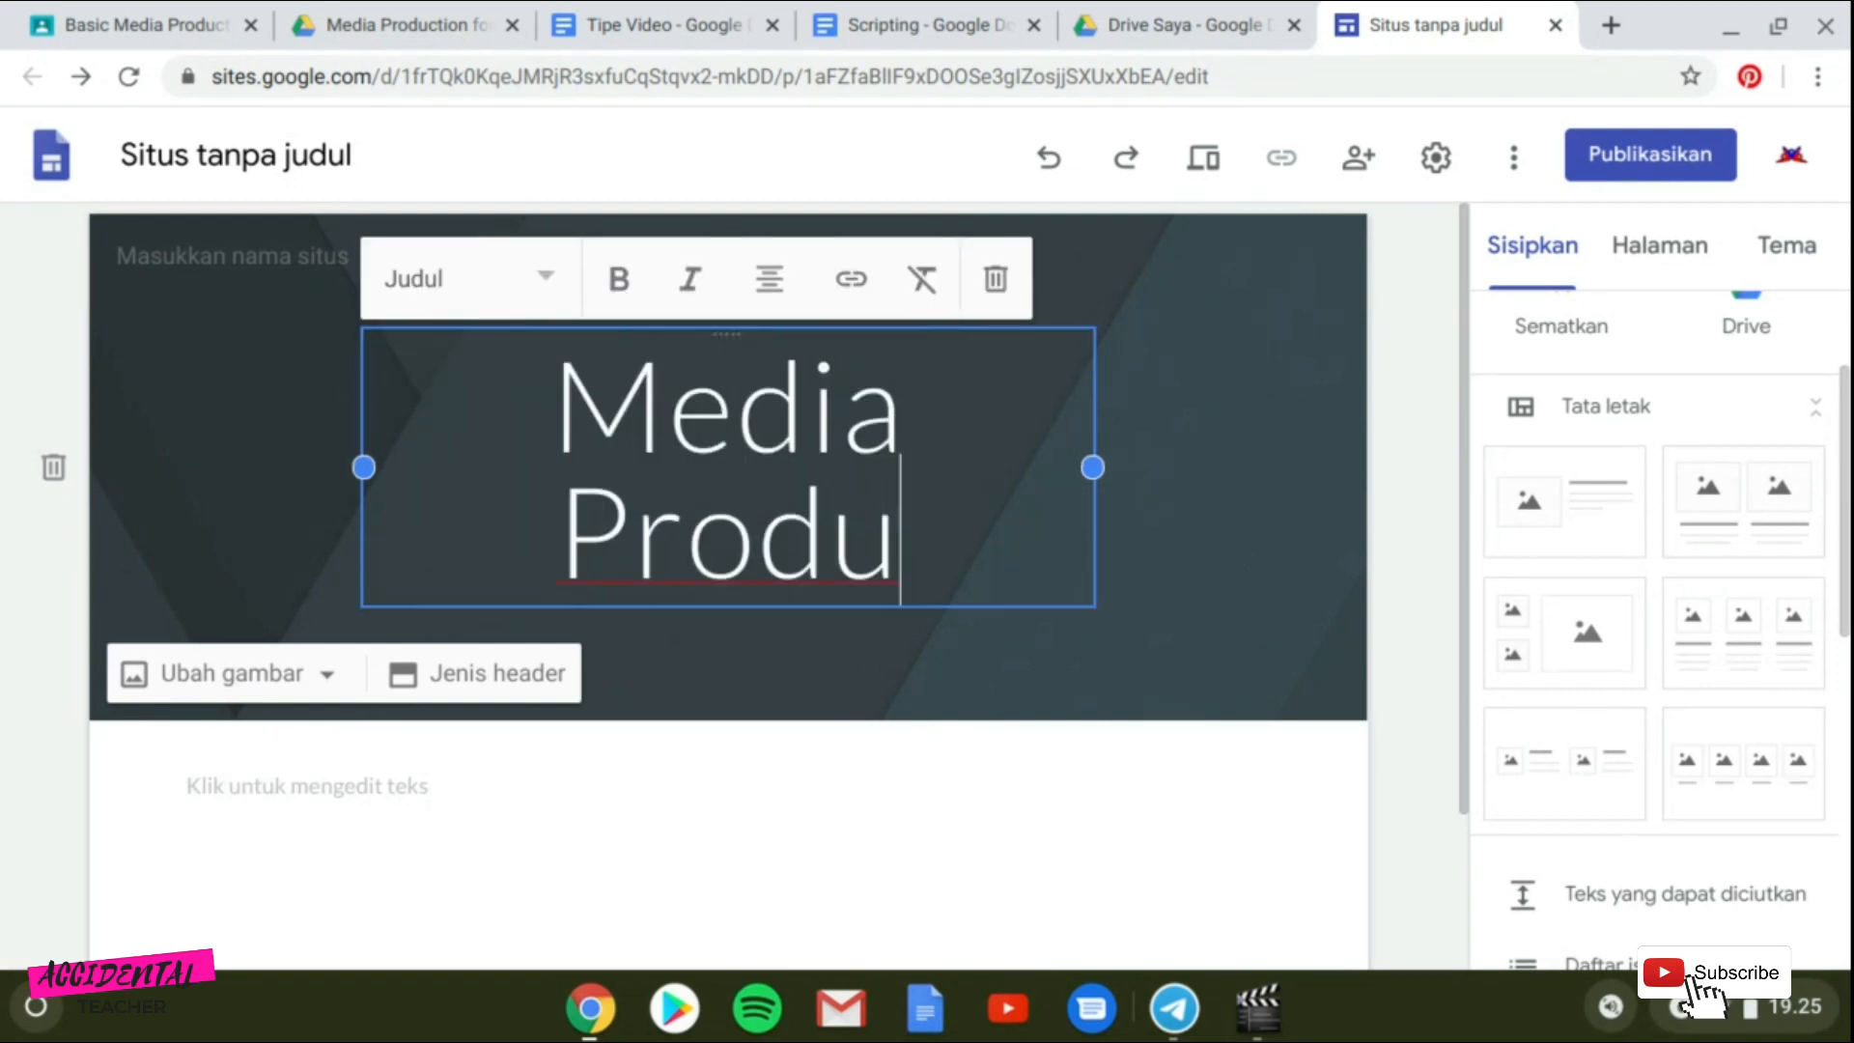
text(ction)
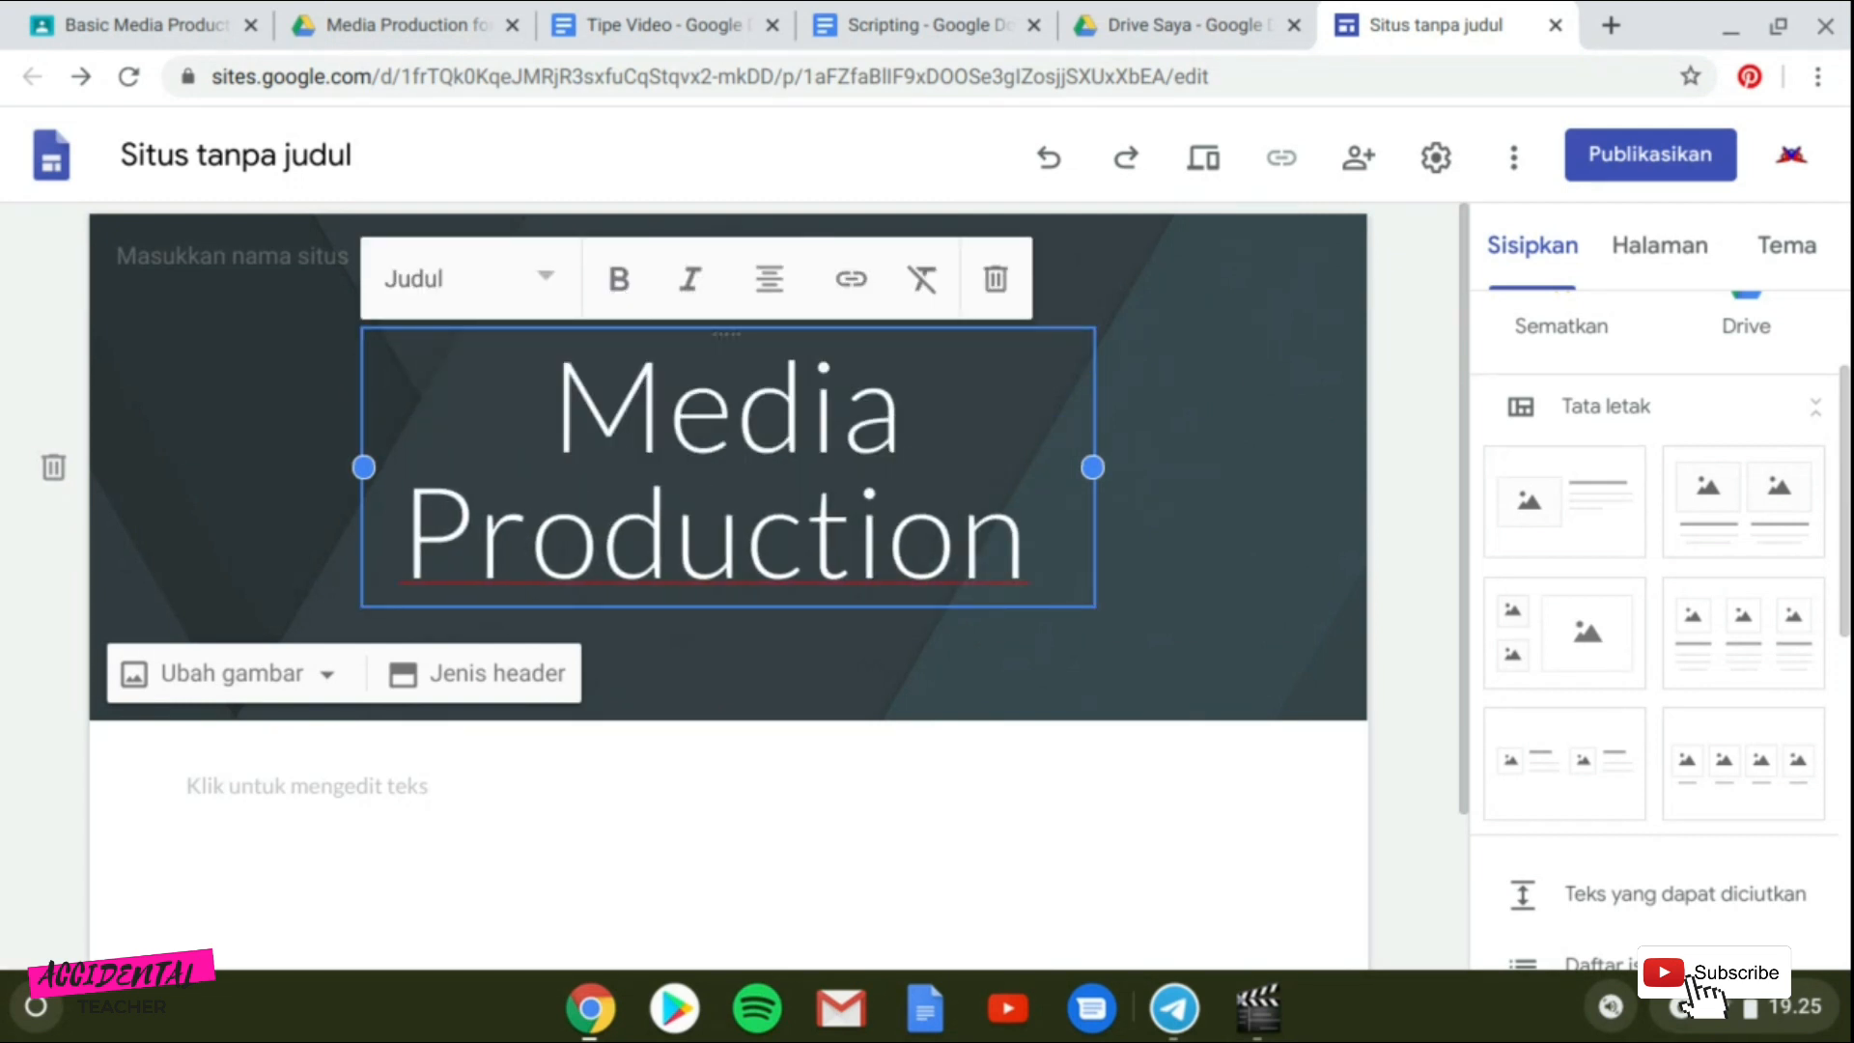
text( for )
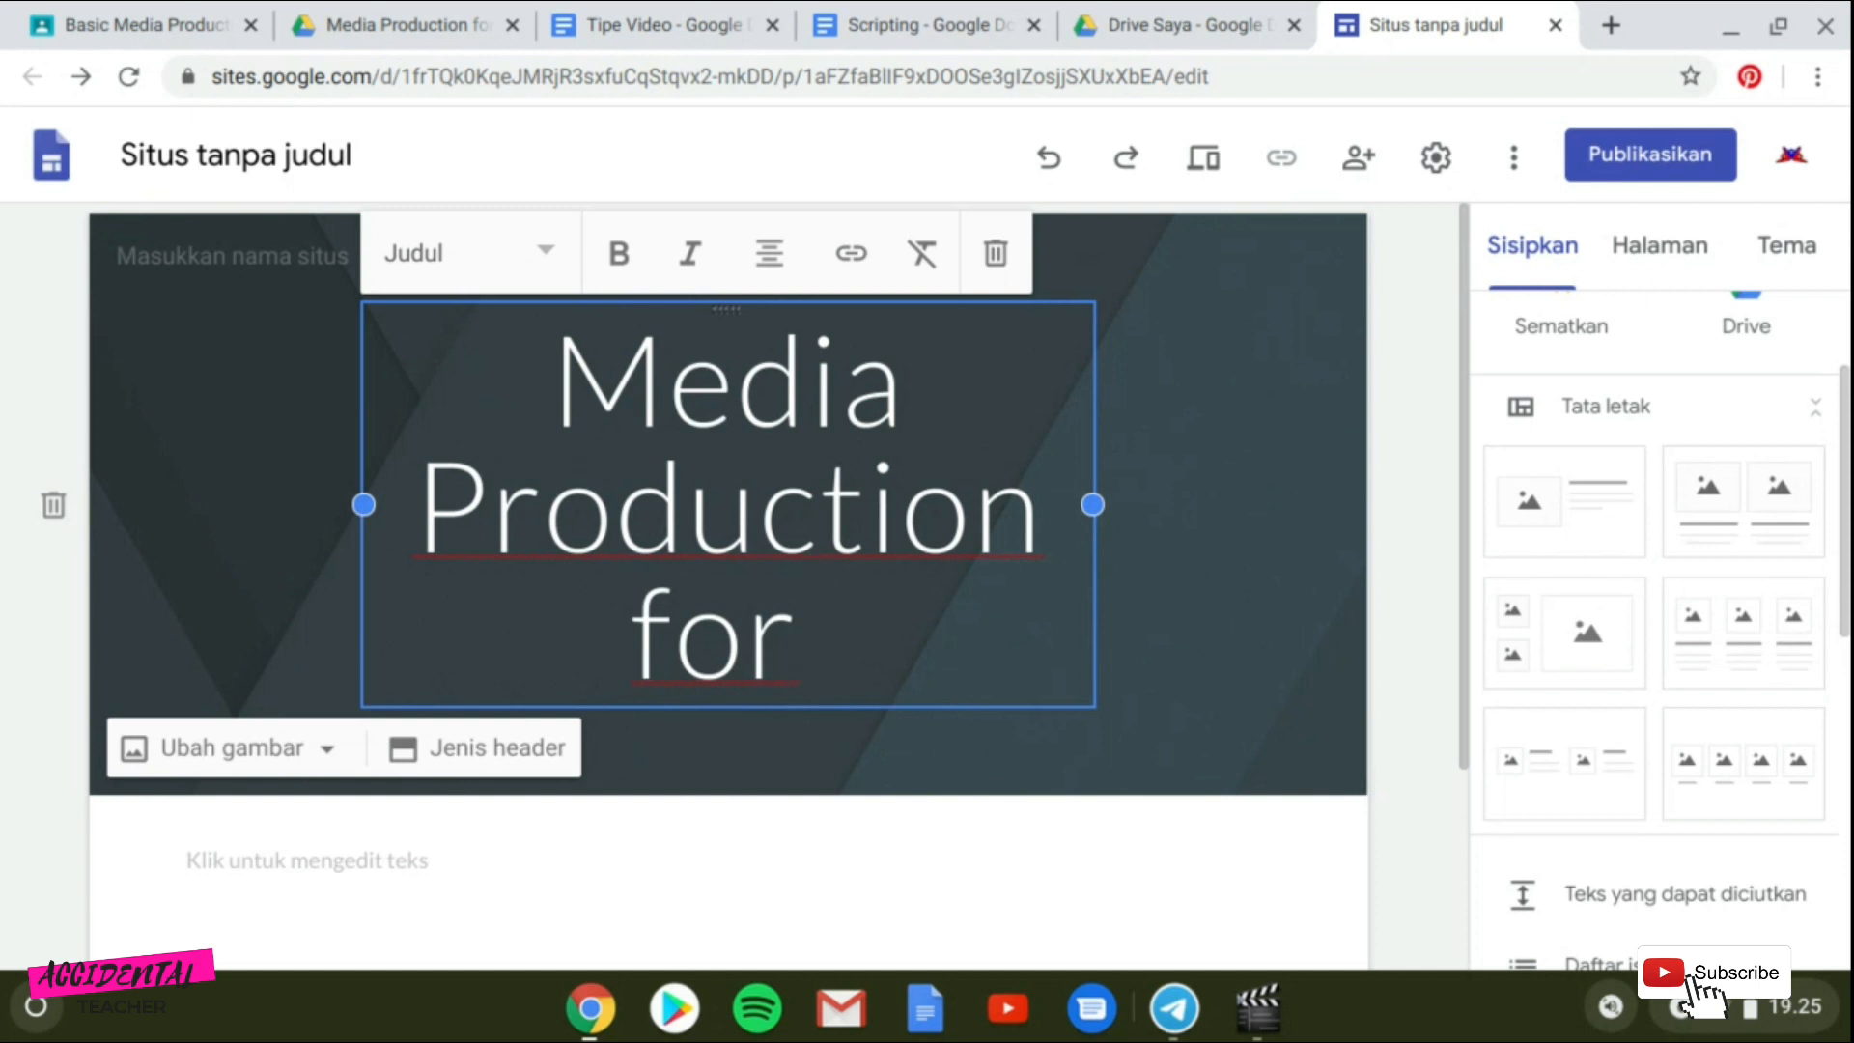
text(E-L)
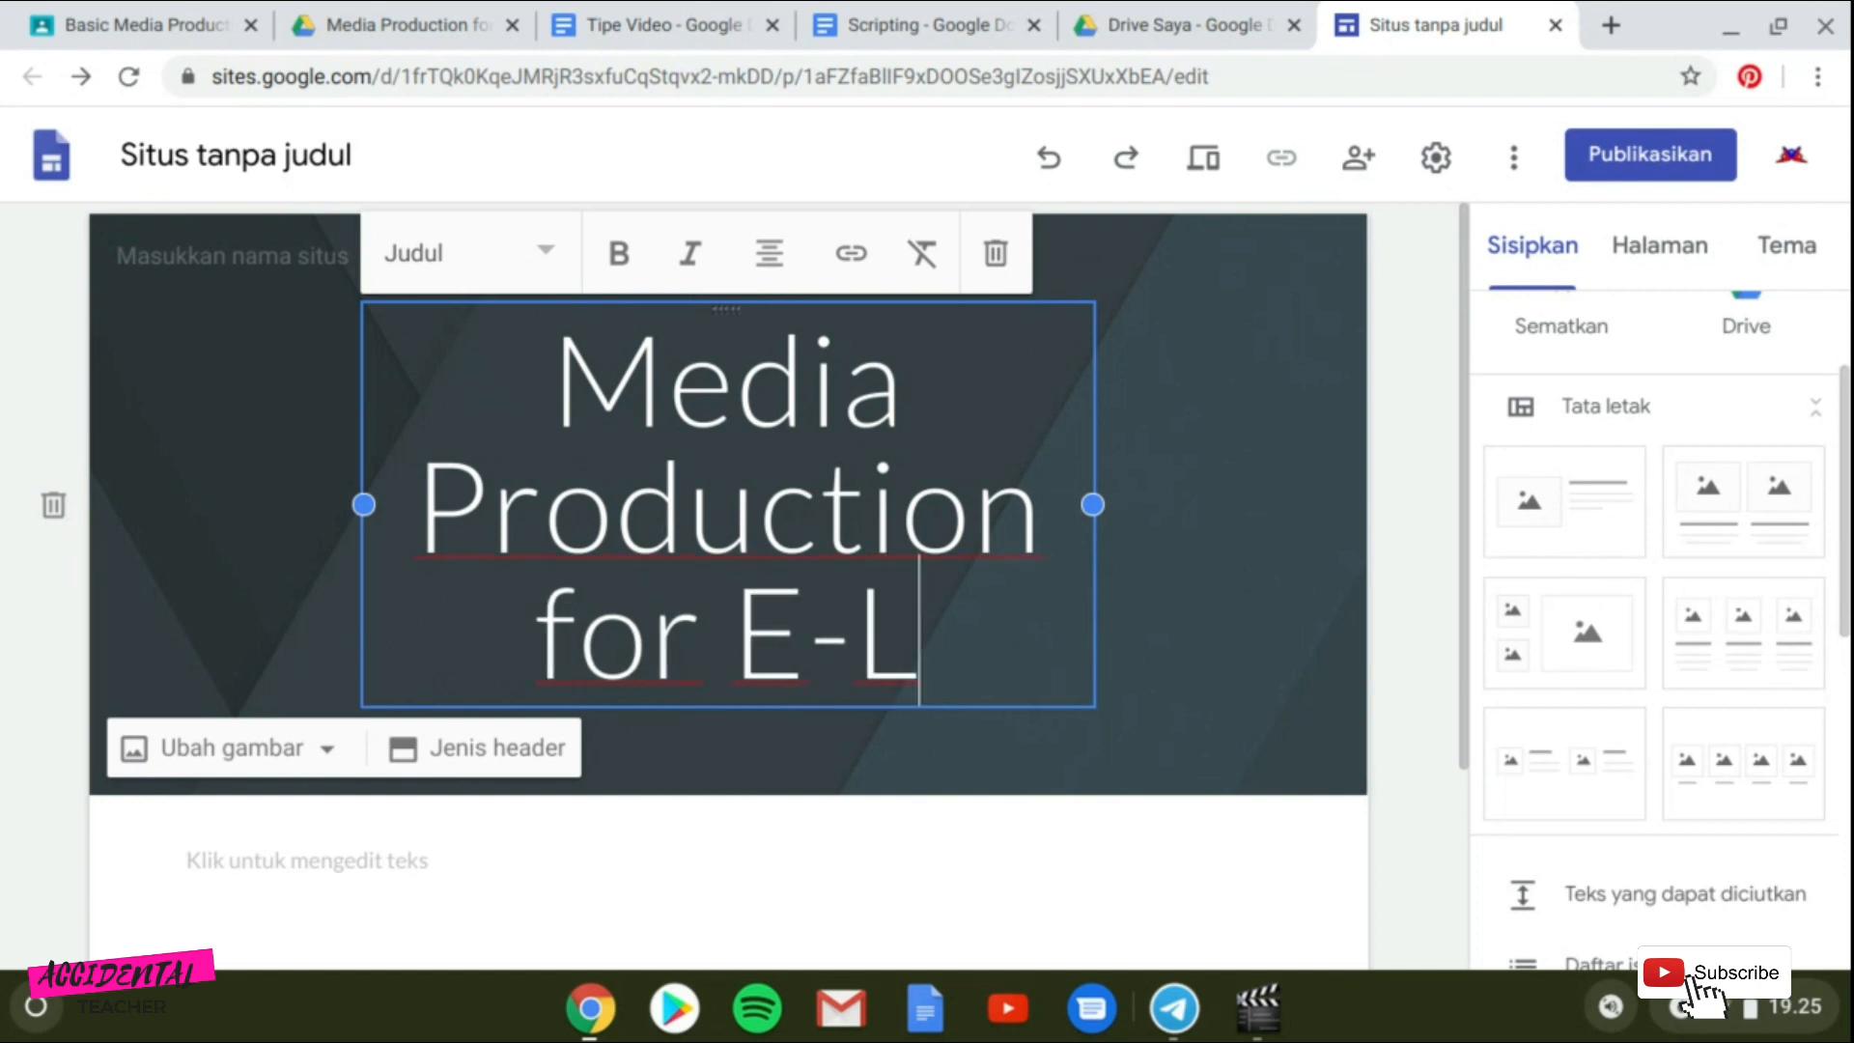
text(earning)
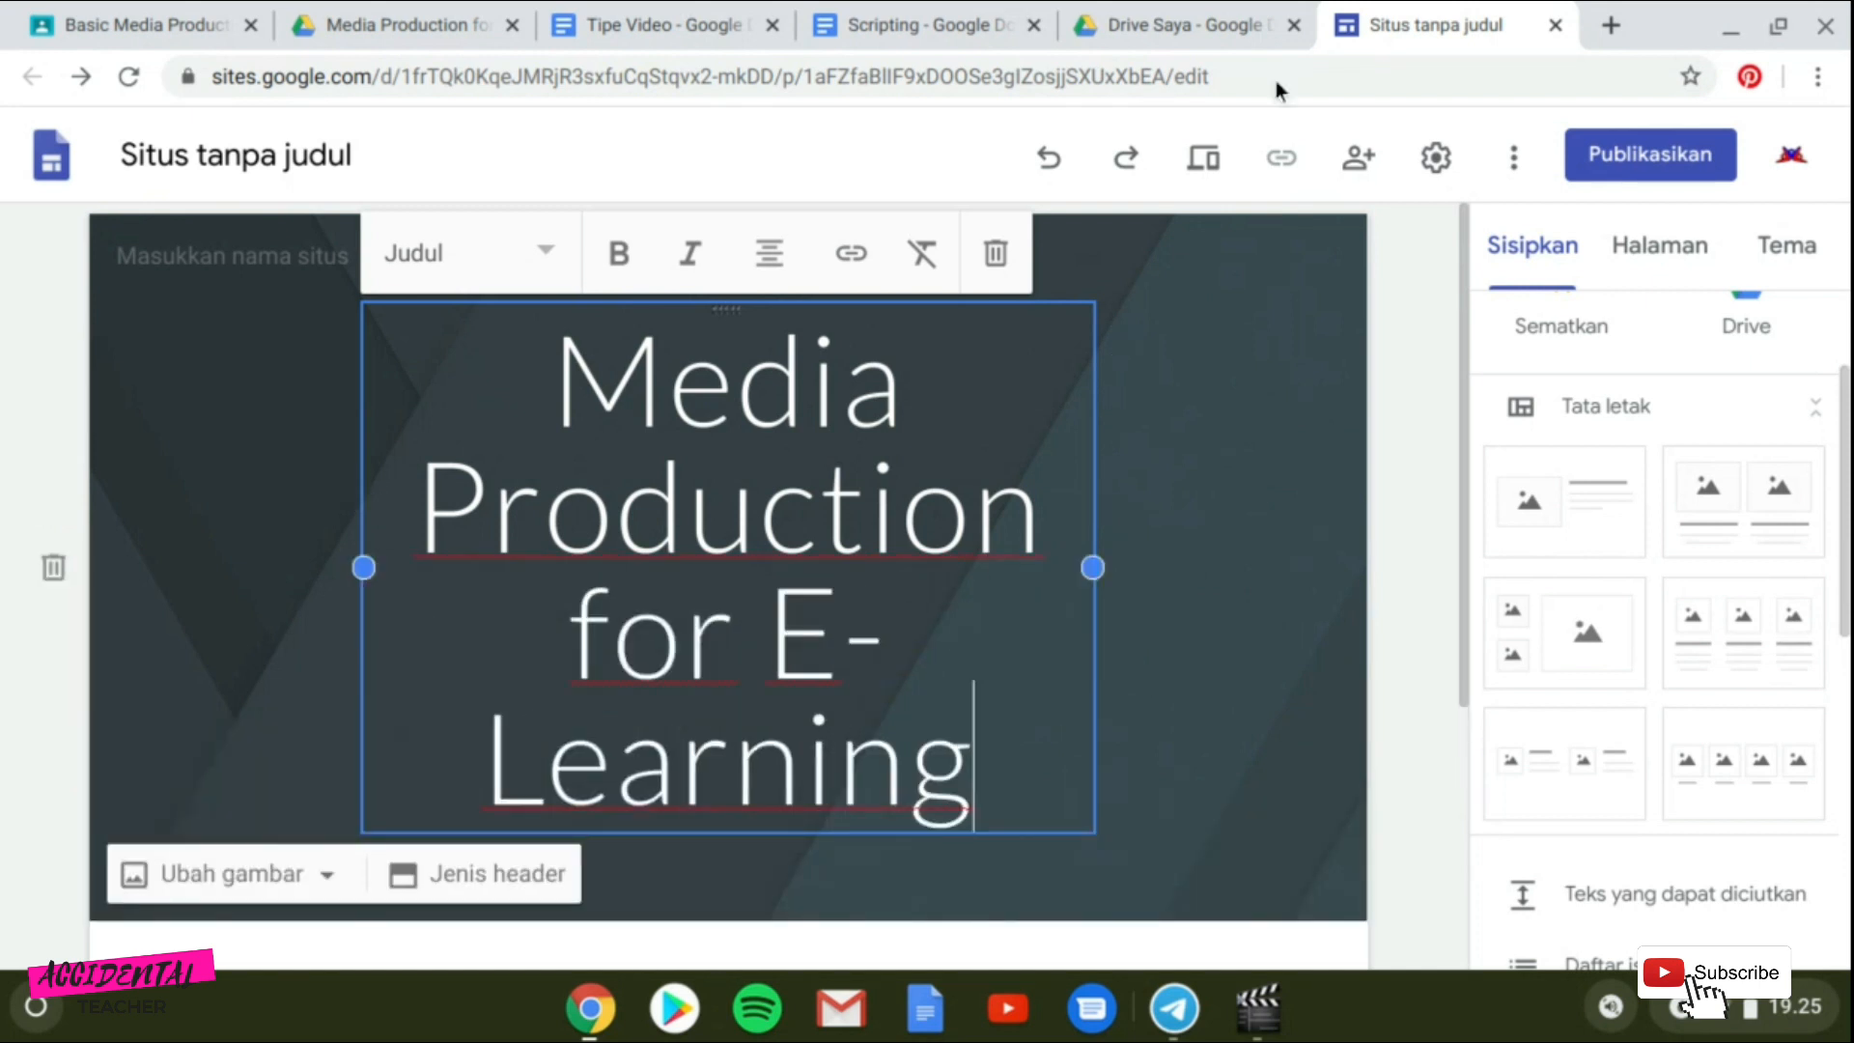
Widen the title box to span nearly the full header width.
drag(1092, 568, 1282, 570)
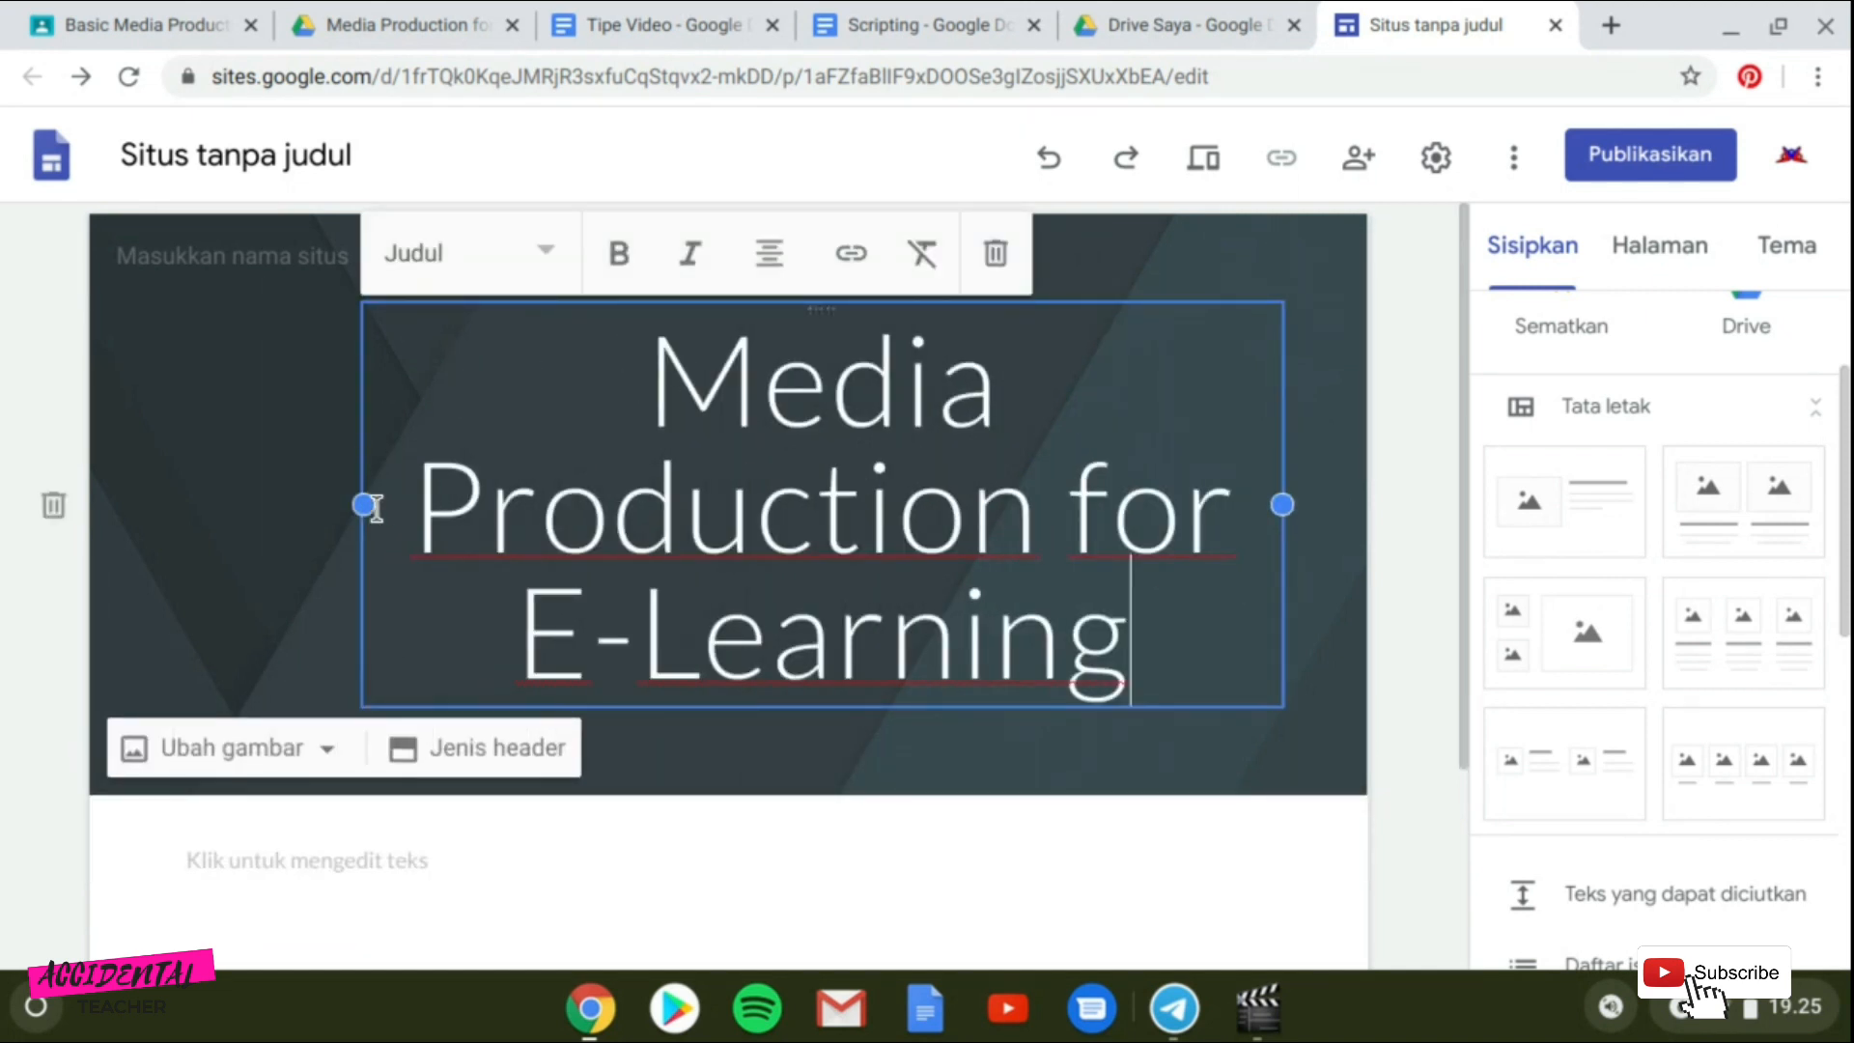
drag(365, 504, 294, 514)
click(1154, 767)
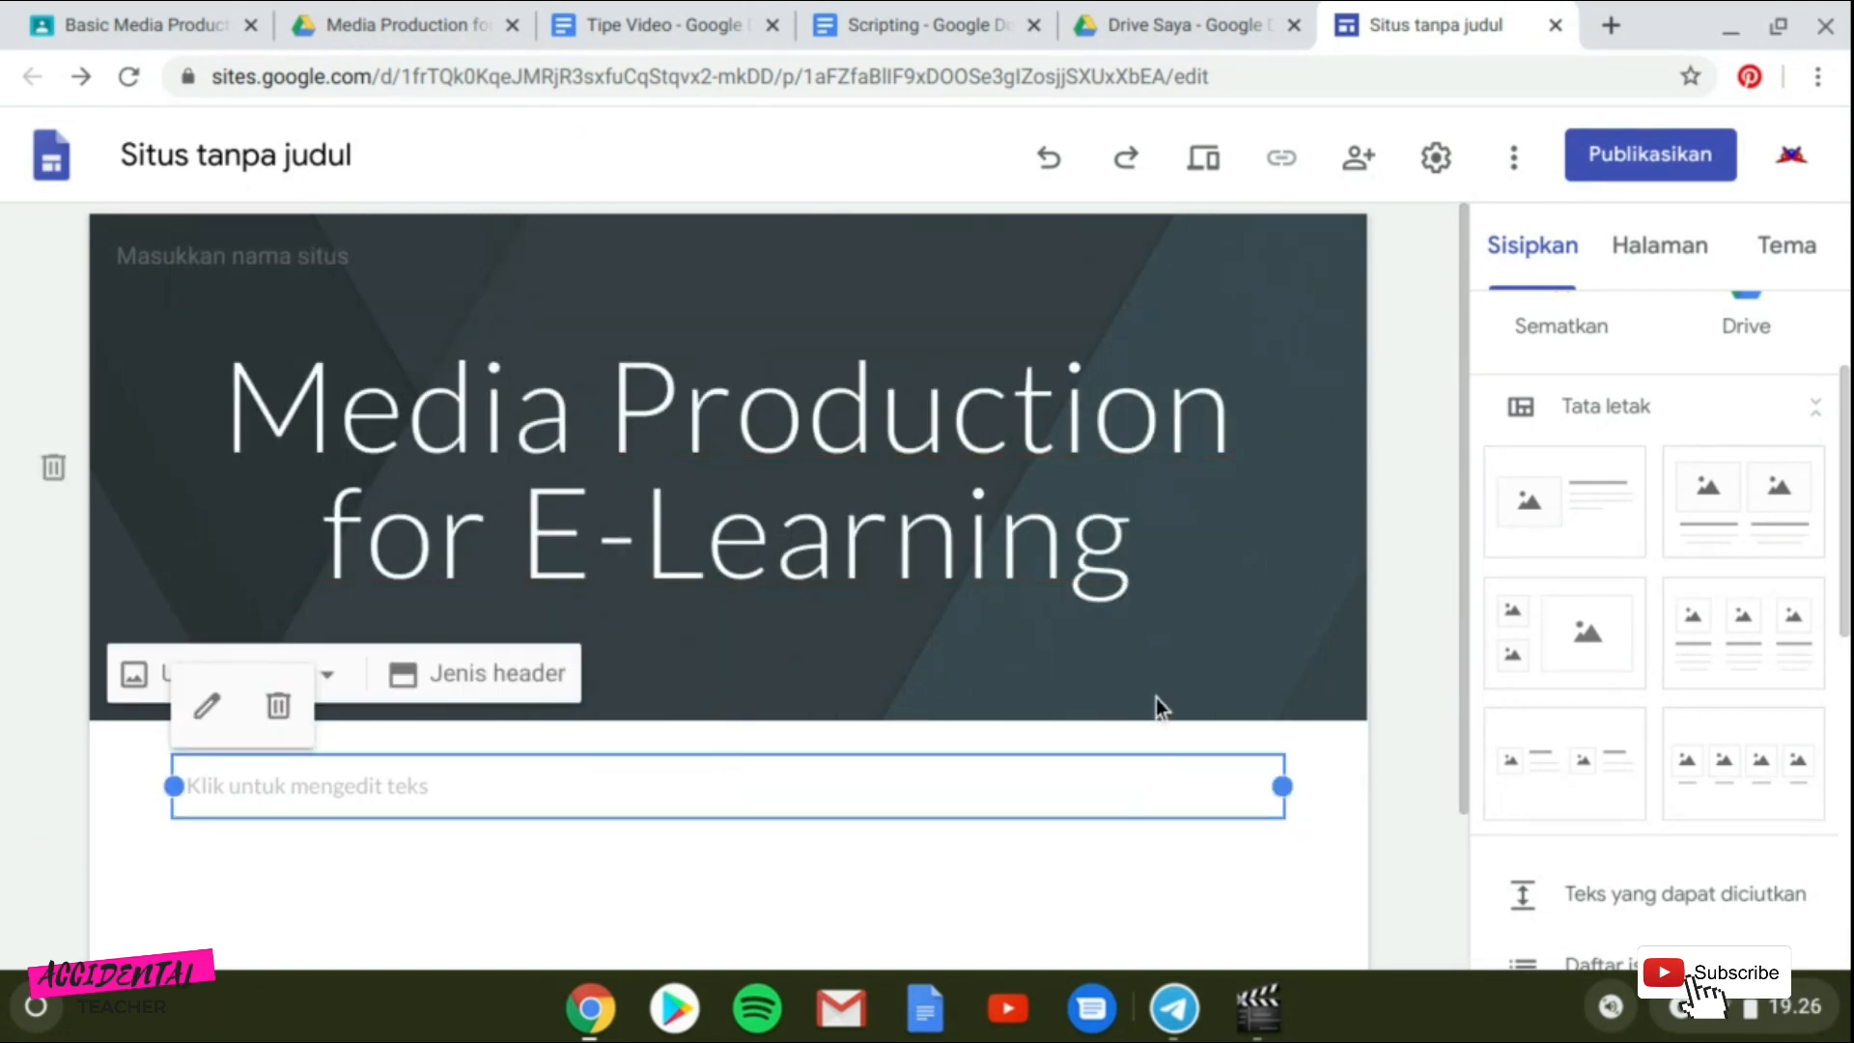
Preview the Aristoteles, Diplomat, Vision, Rata and Impresi site themes.
click(1147, 651)
click(986, 469)
click(1798, 270)
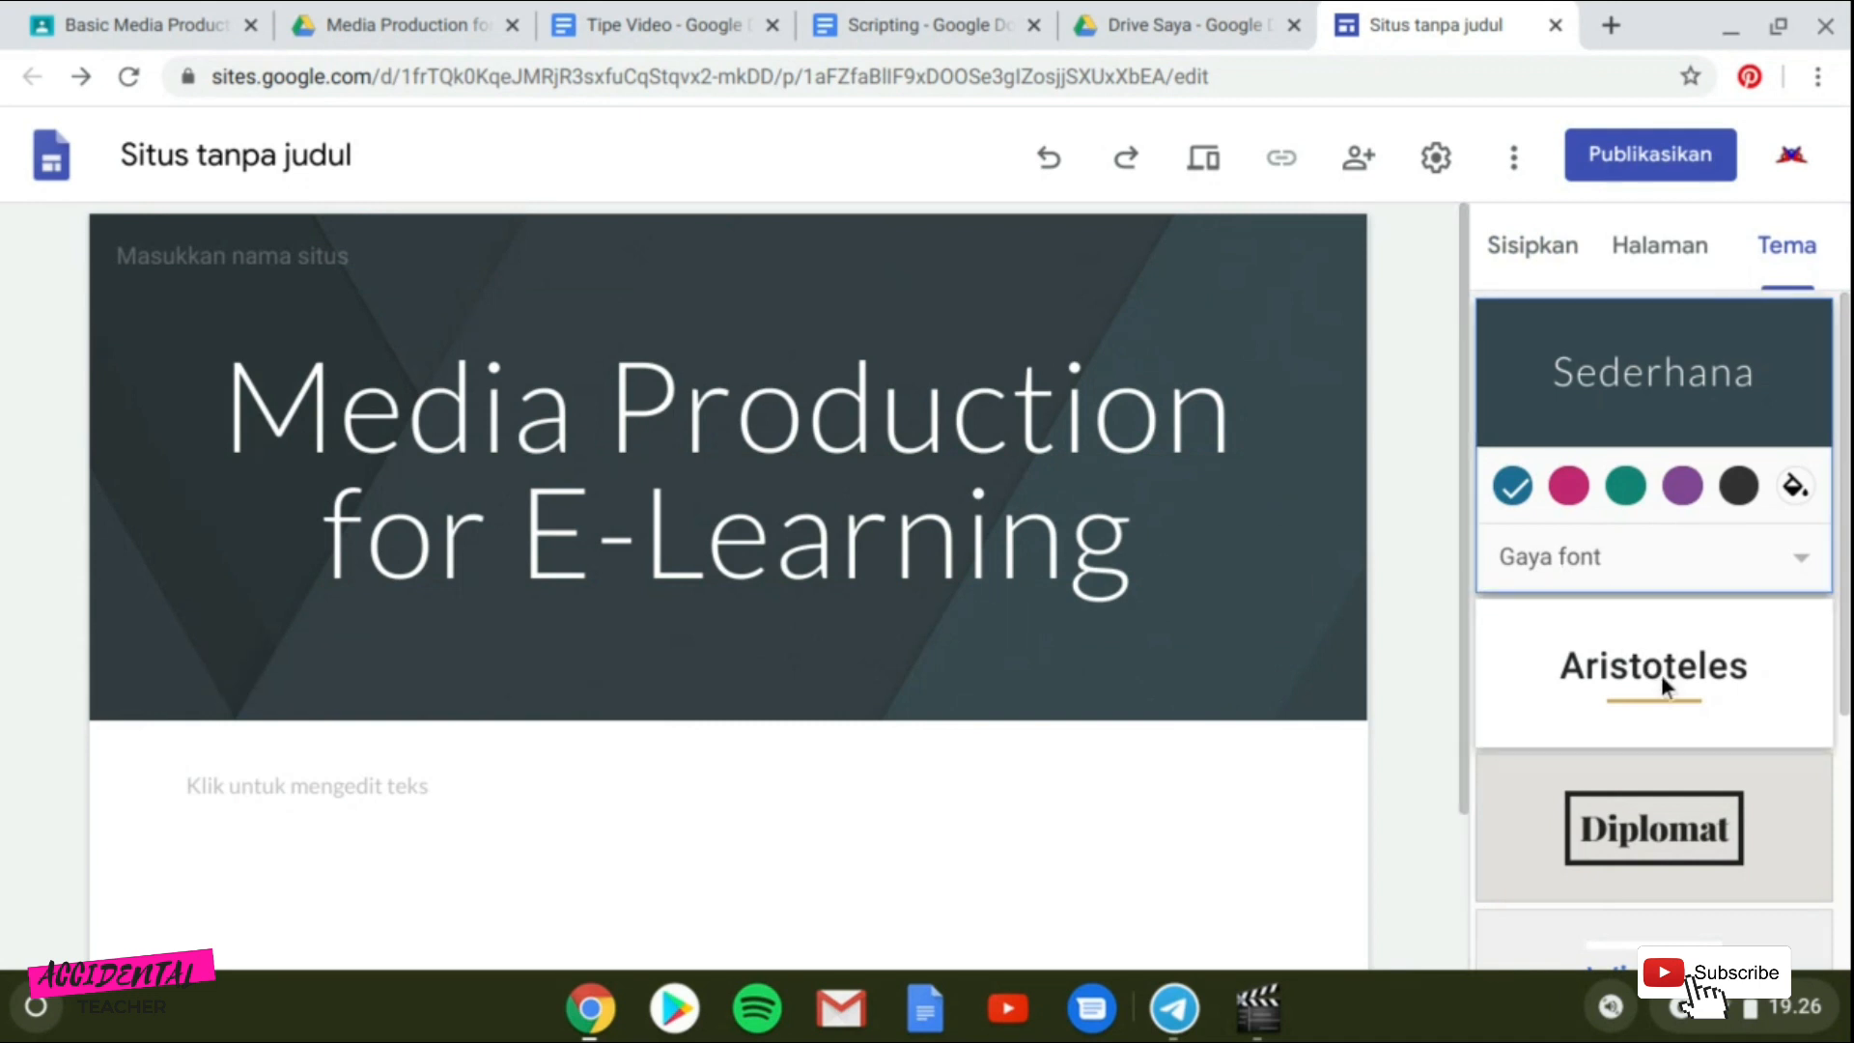
scroll(1661, 675, down, 3)
scroll(1660, 678, up, 2)
click(1664, 622)
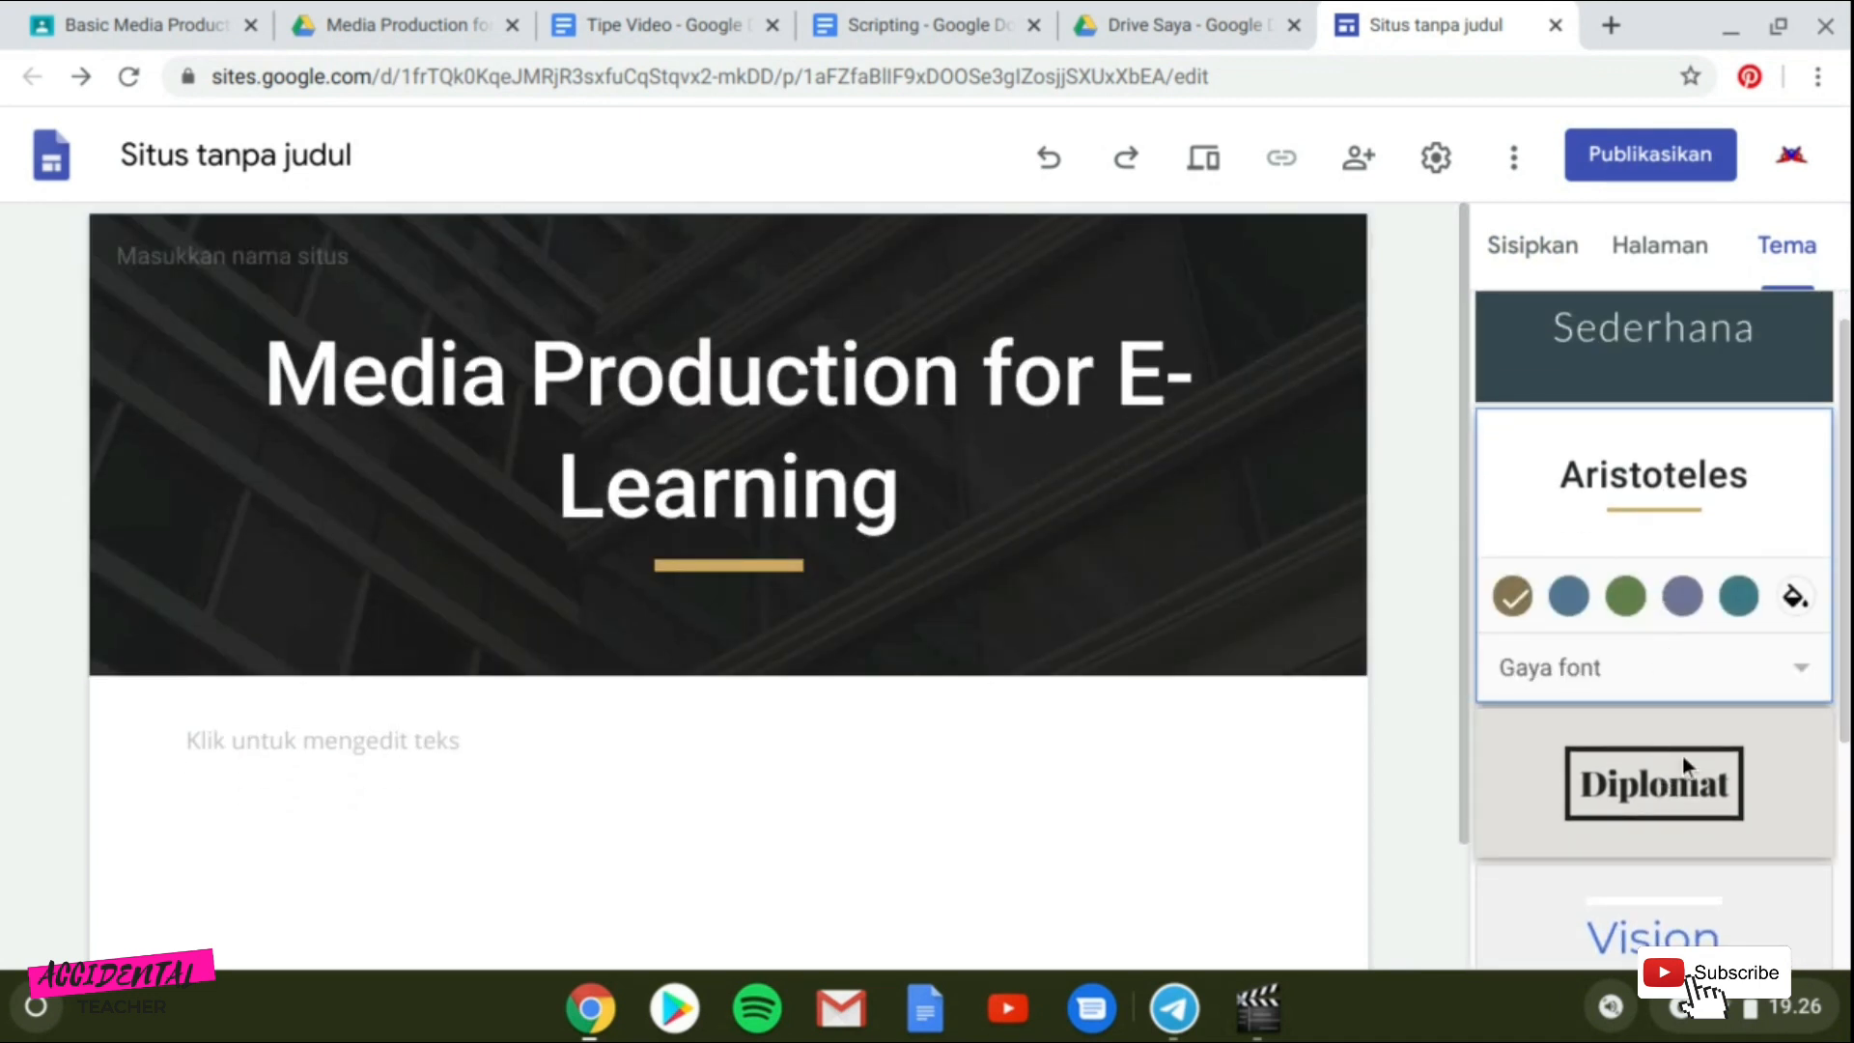
click(1682, 756)
scroll(1813, 797, down, 3)
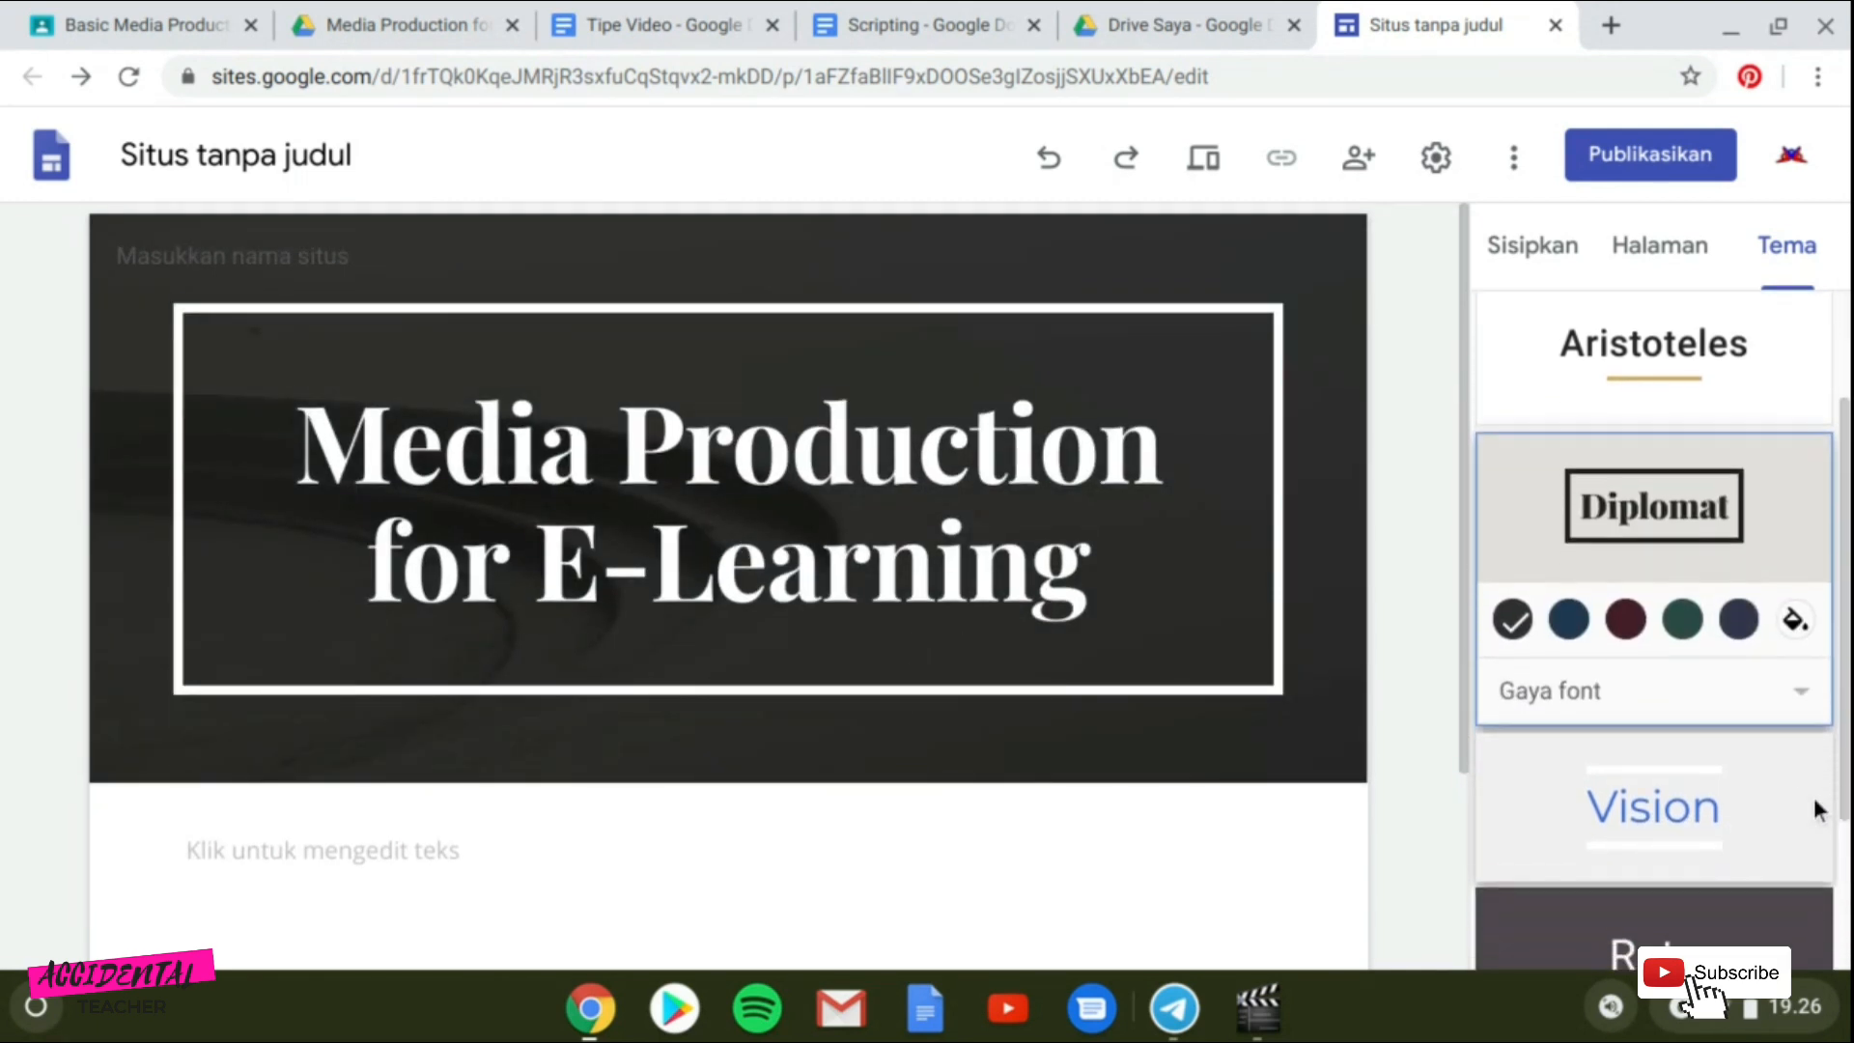
click(1695, 651)
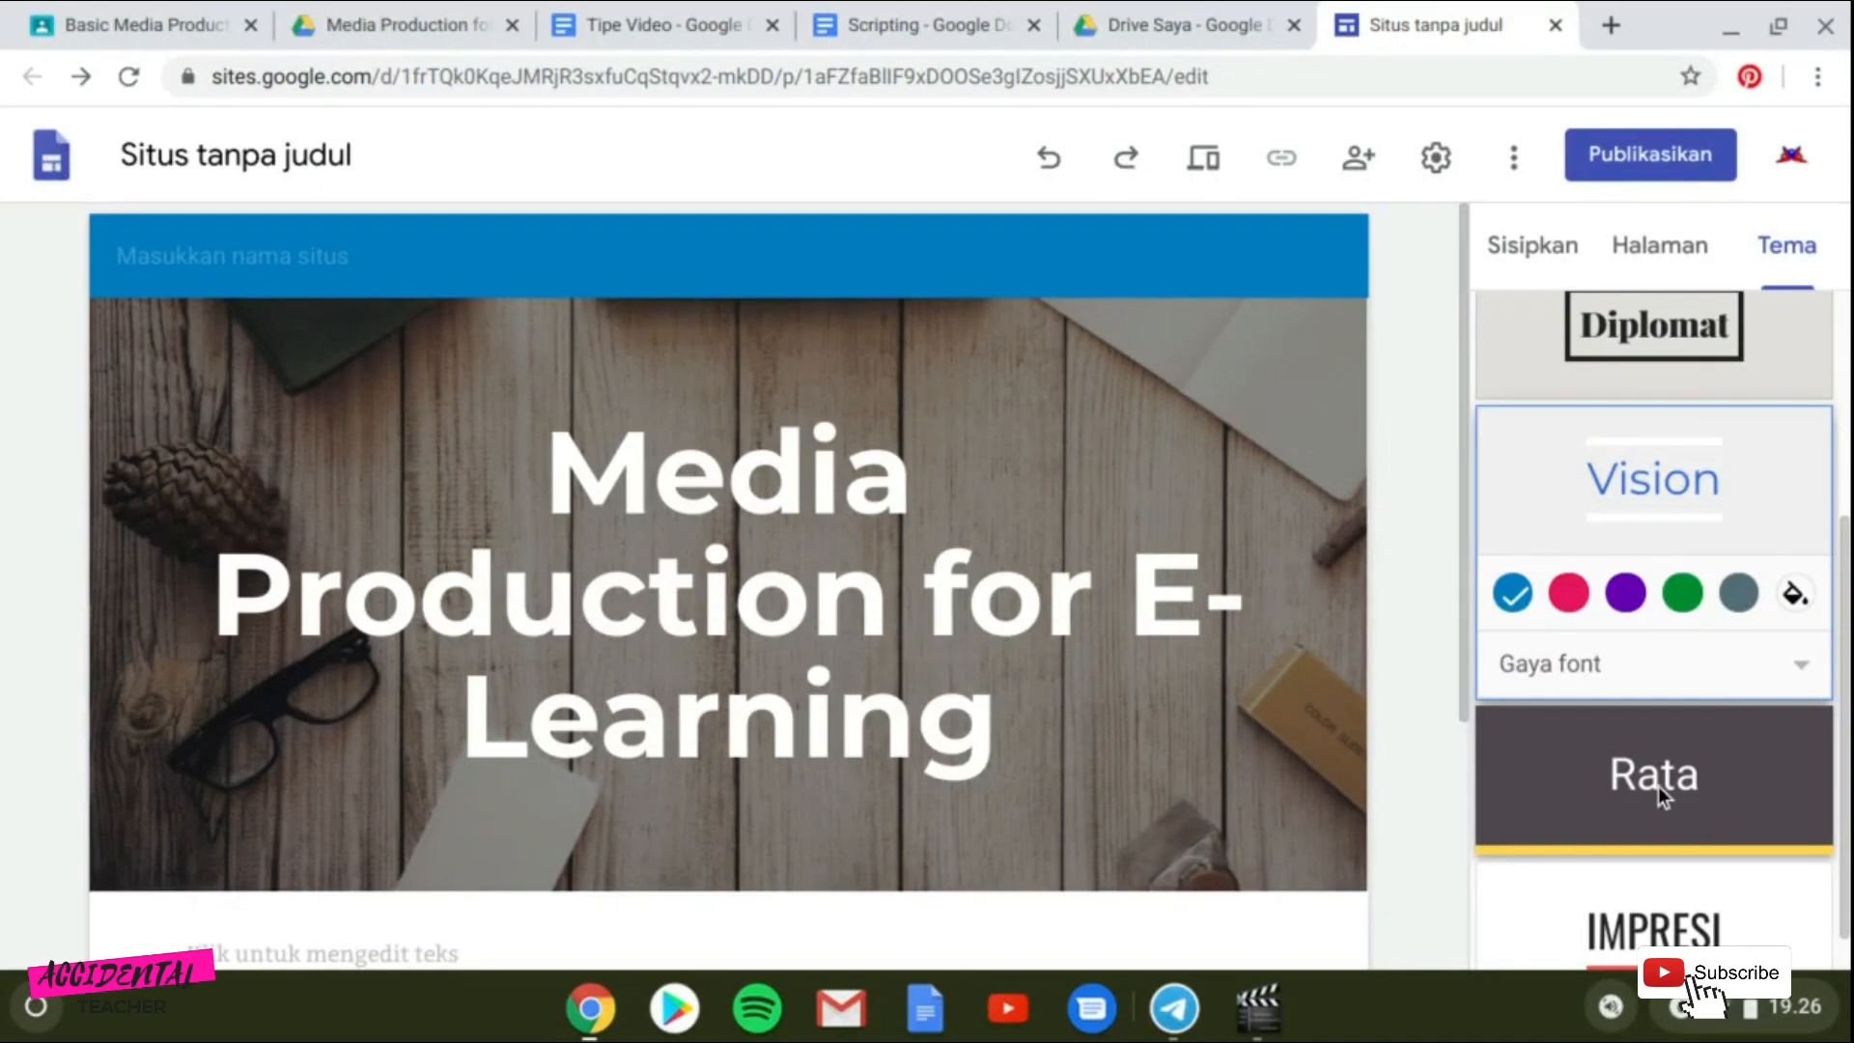
click(1658, 785)
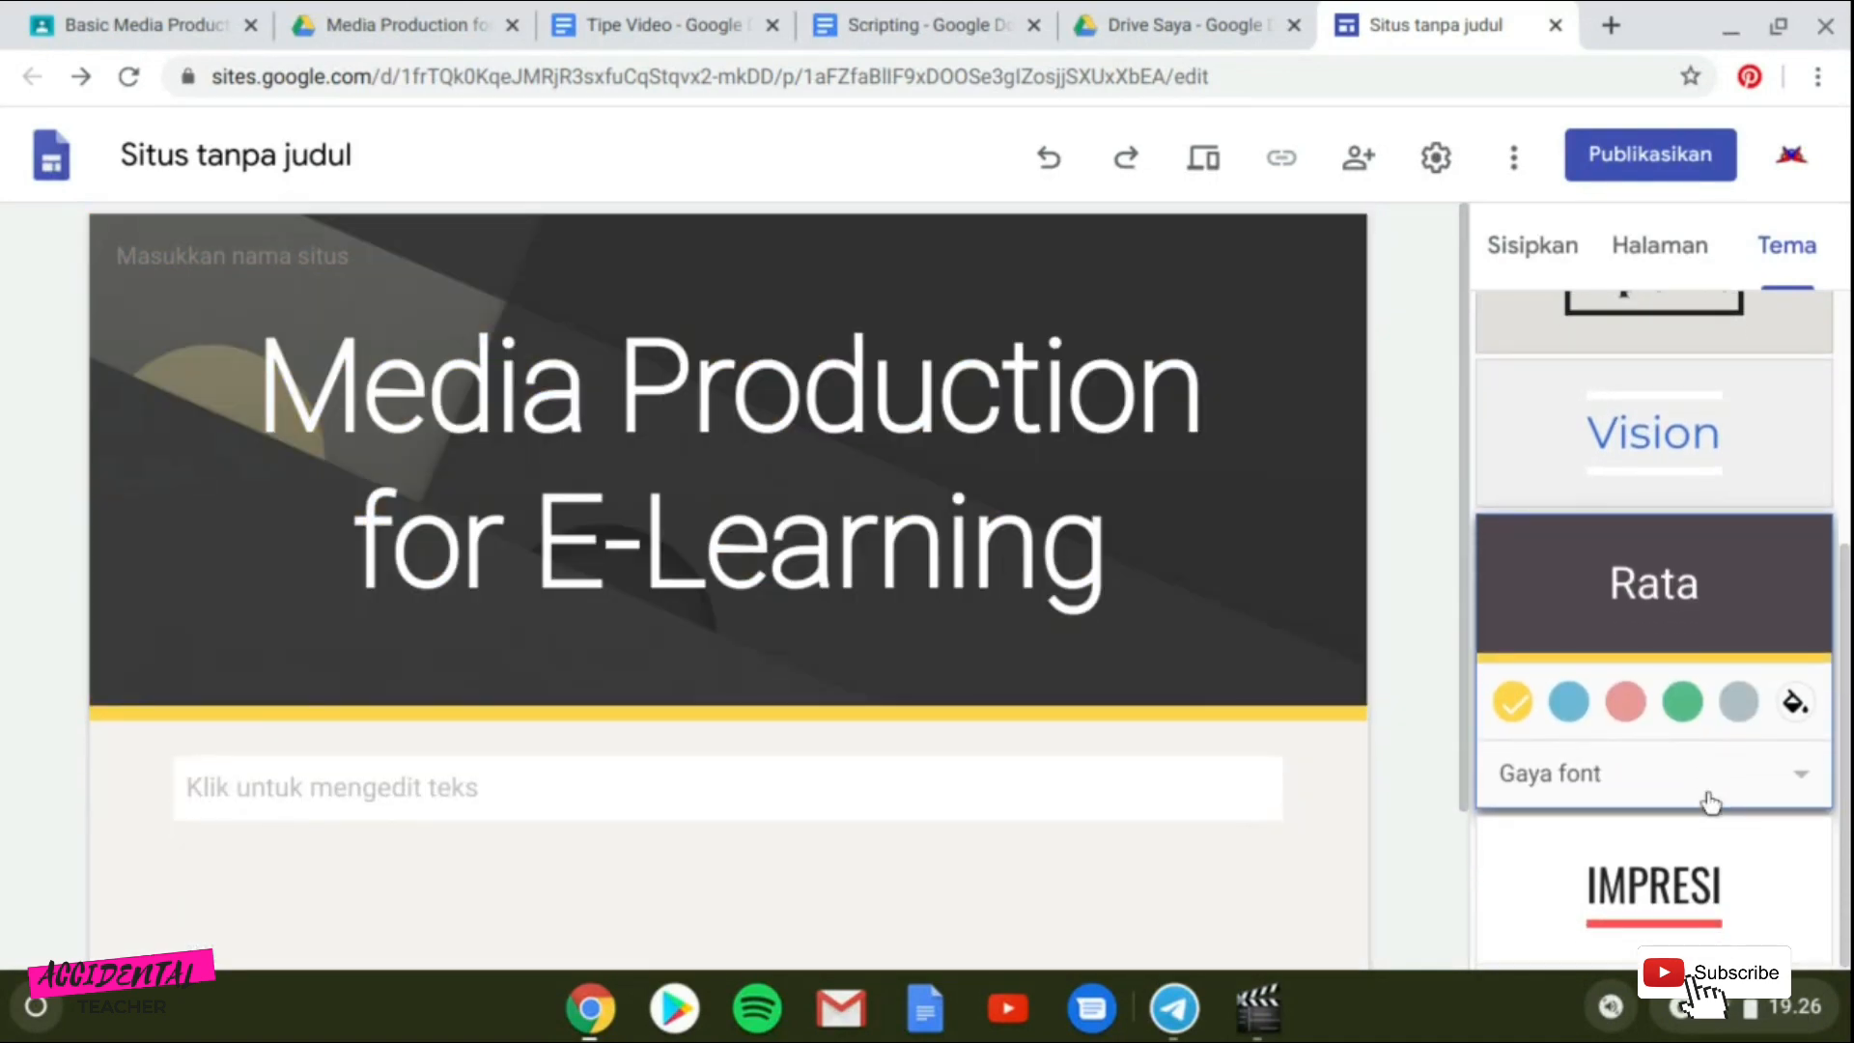
click(1683, 889)
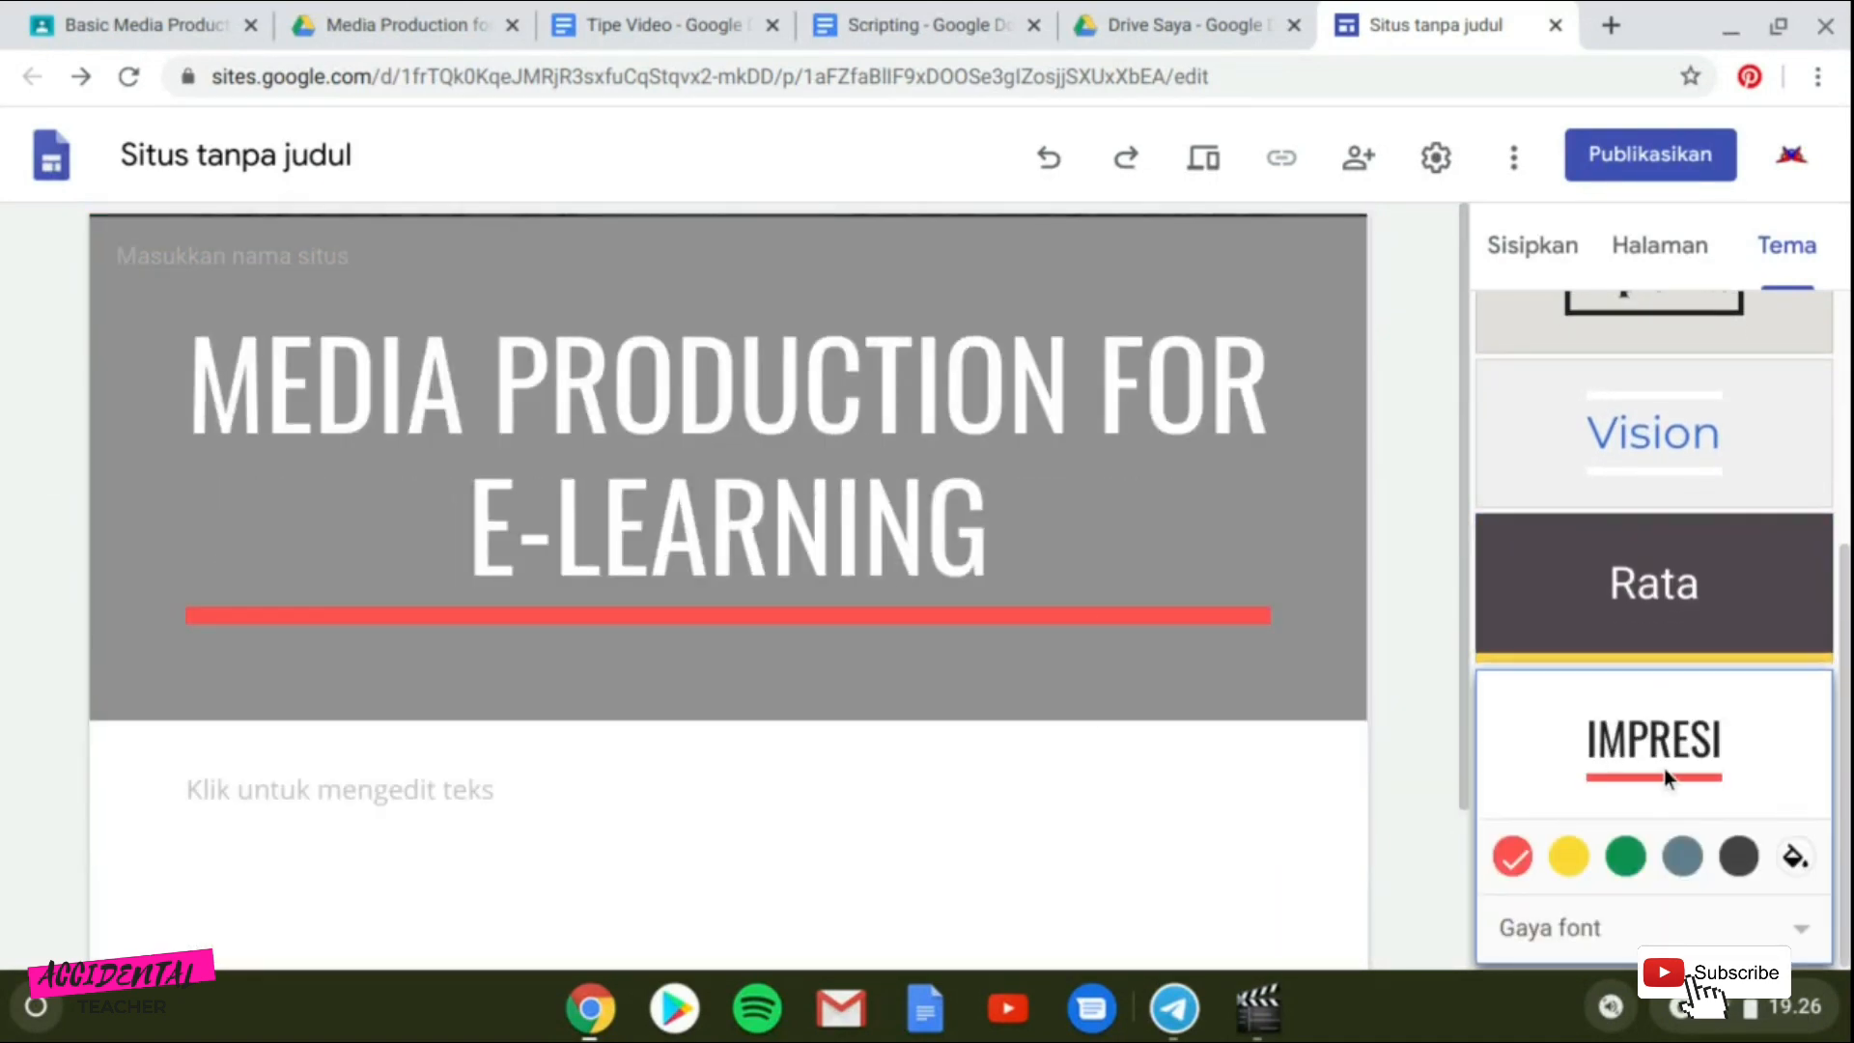
Apply the Vision theme to the site.
scroll(1660, 517, up, 2)
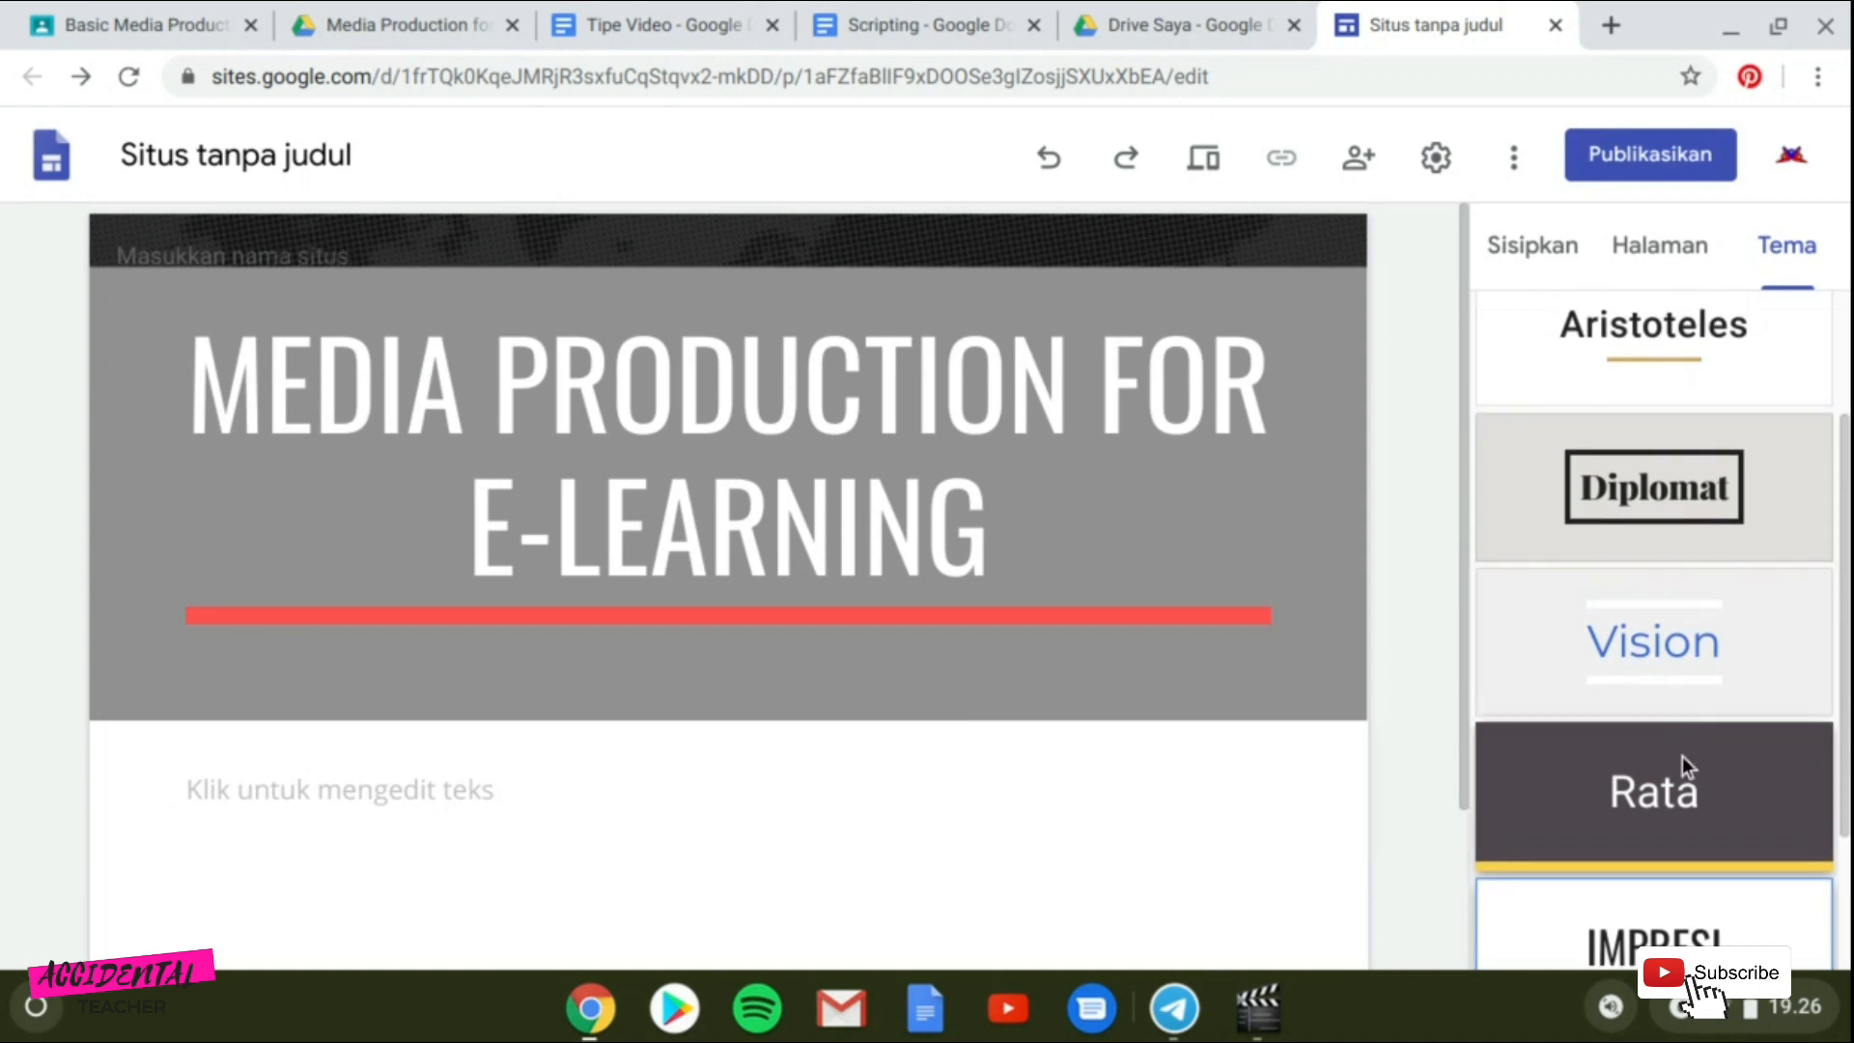
click(1655, 634)
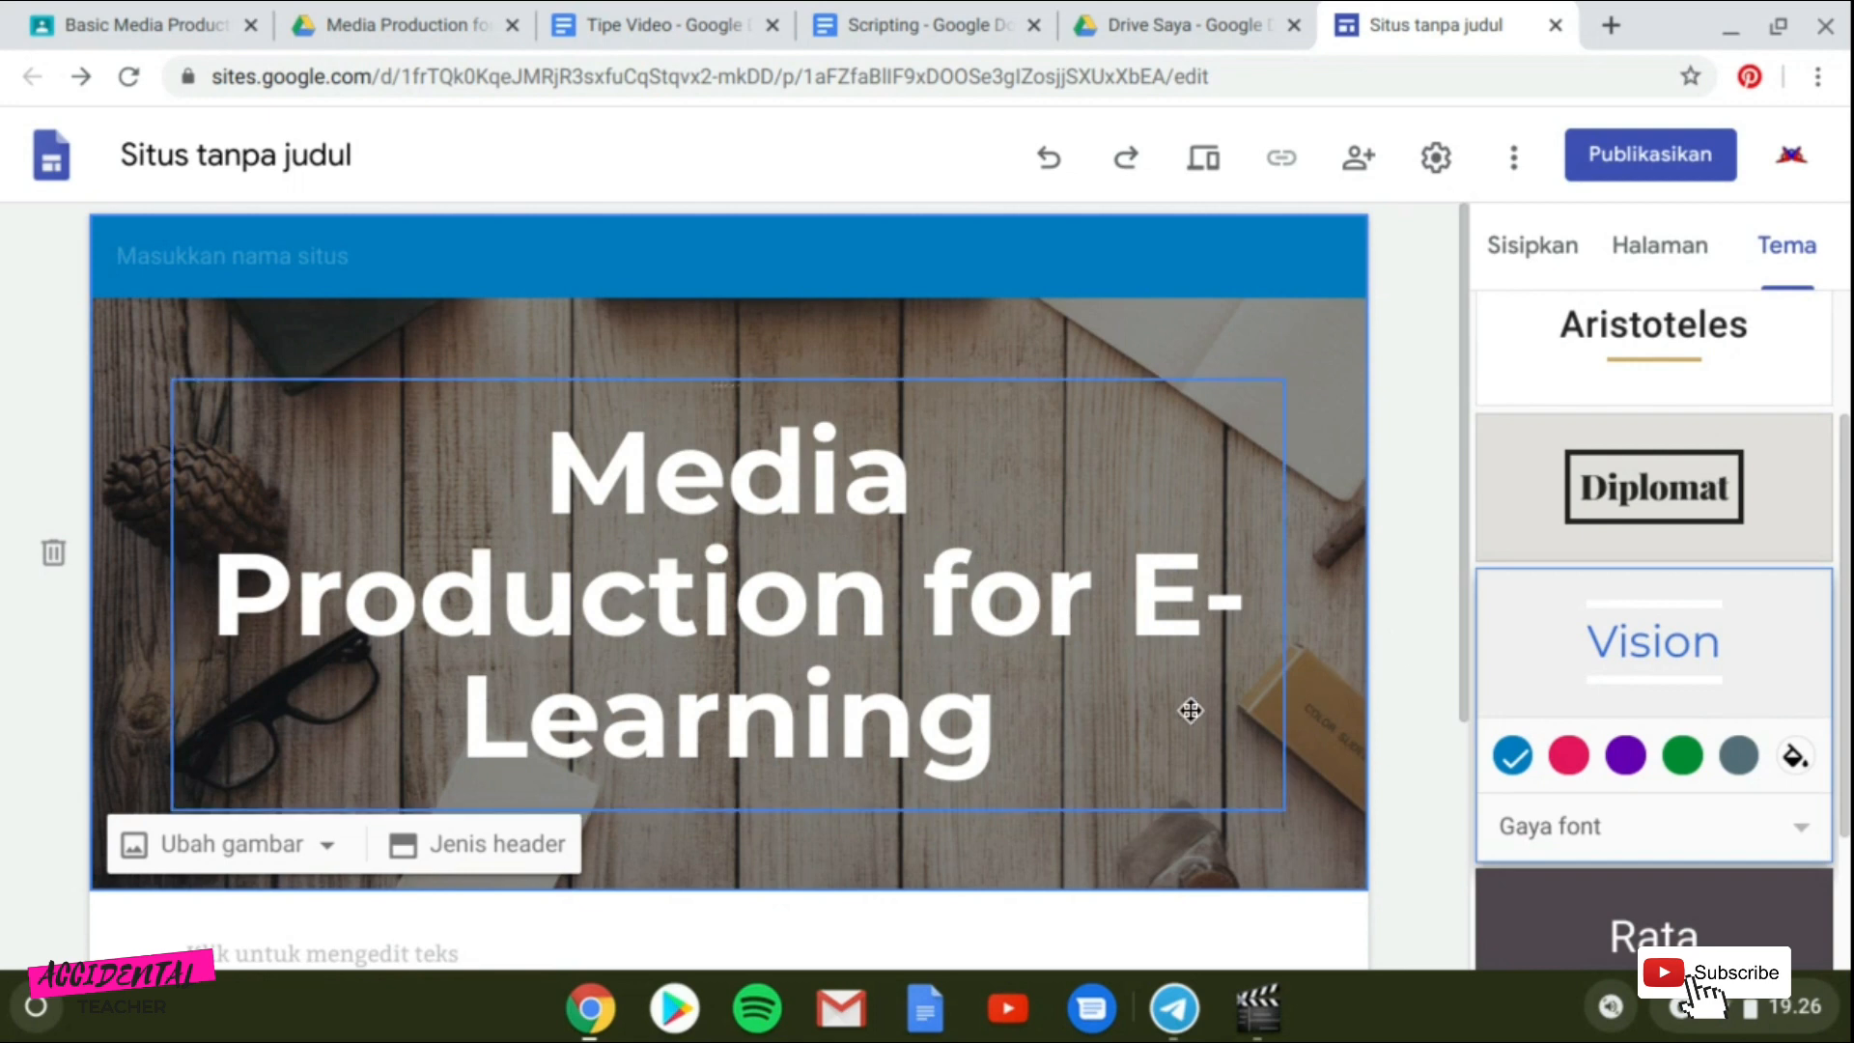
scroll(1117, 704, down, 1)
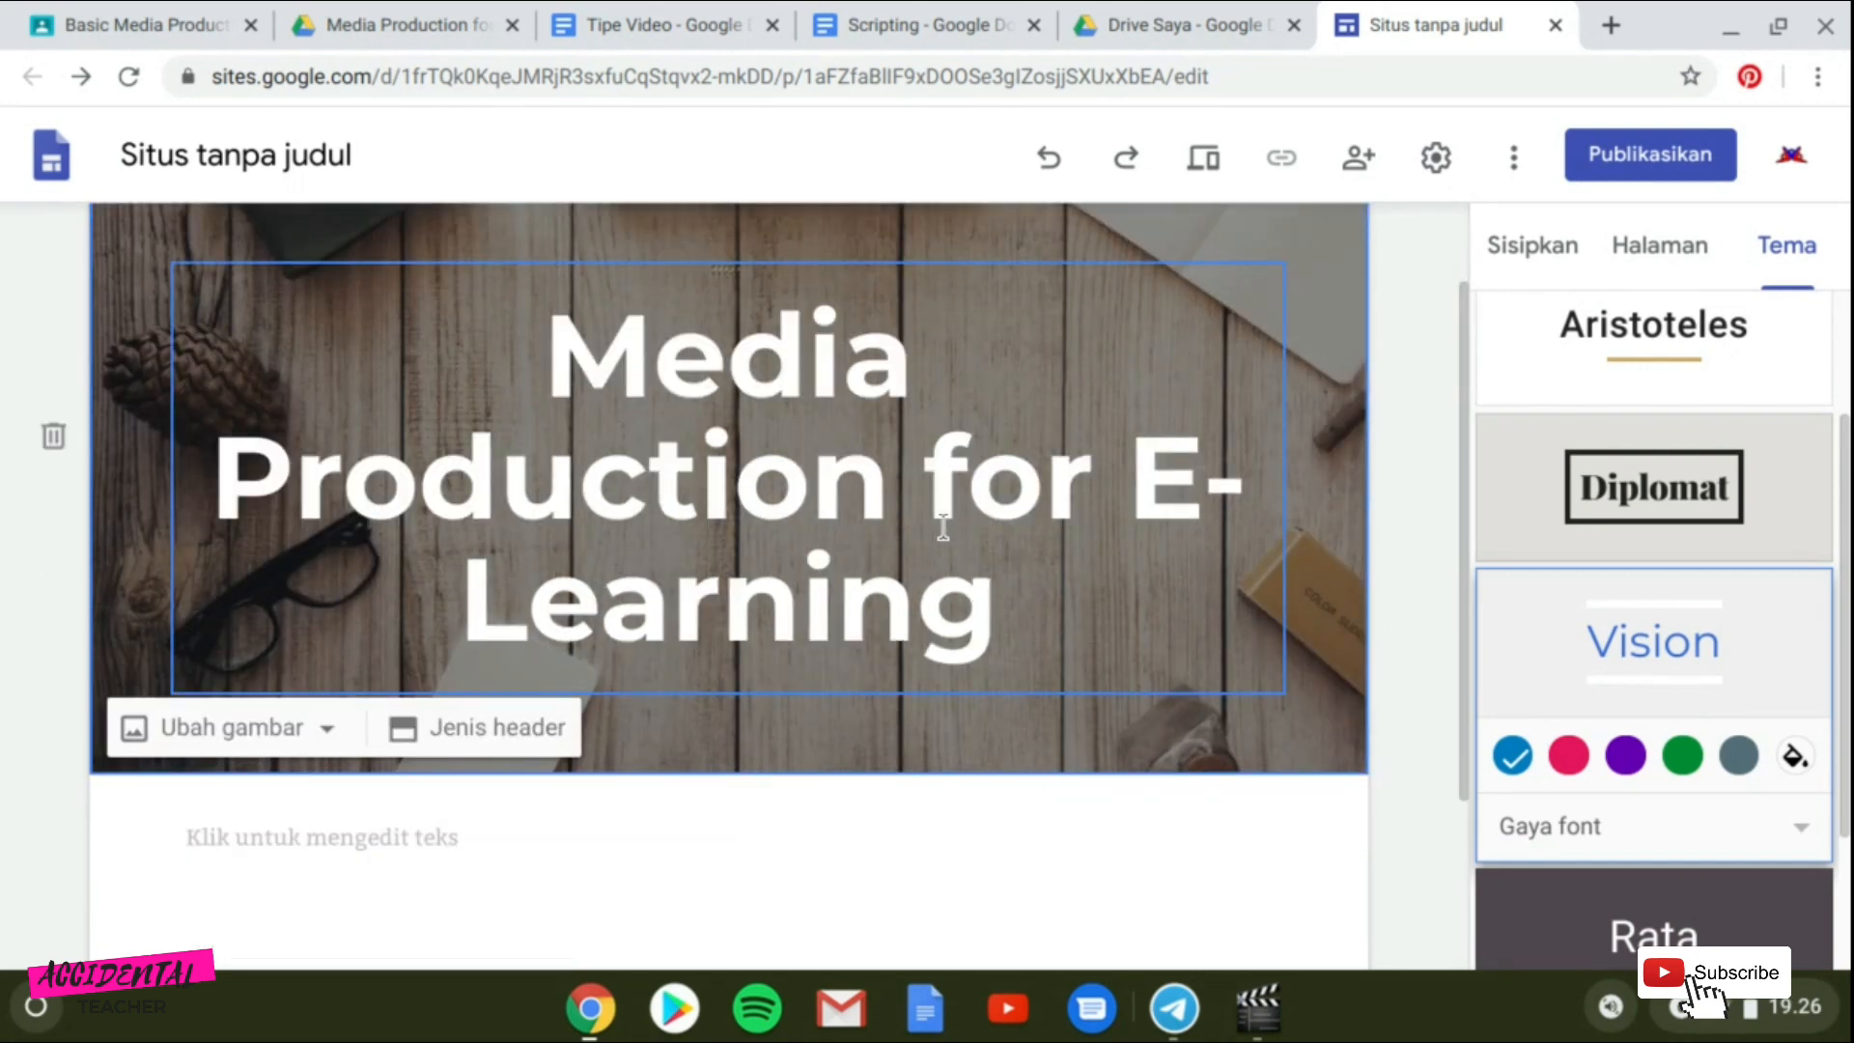
scroll(873, 479, up, 1)
Enter "Marsiajar Media Production" as the site name.
text(M)
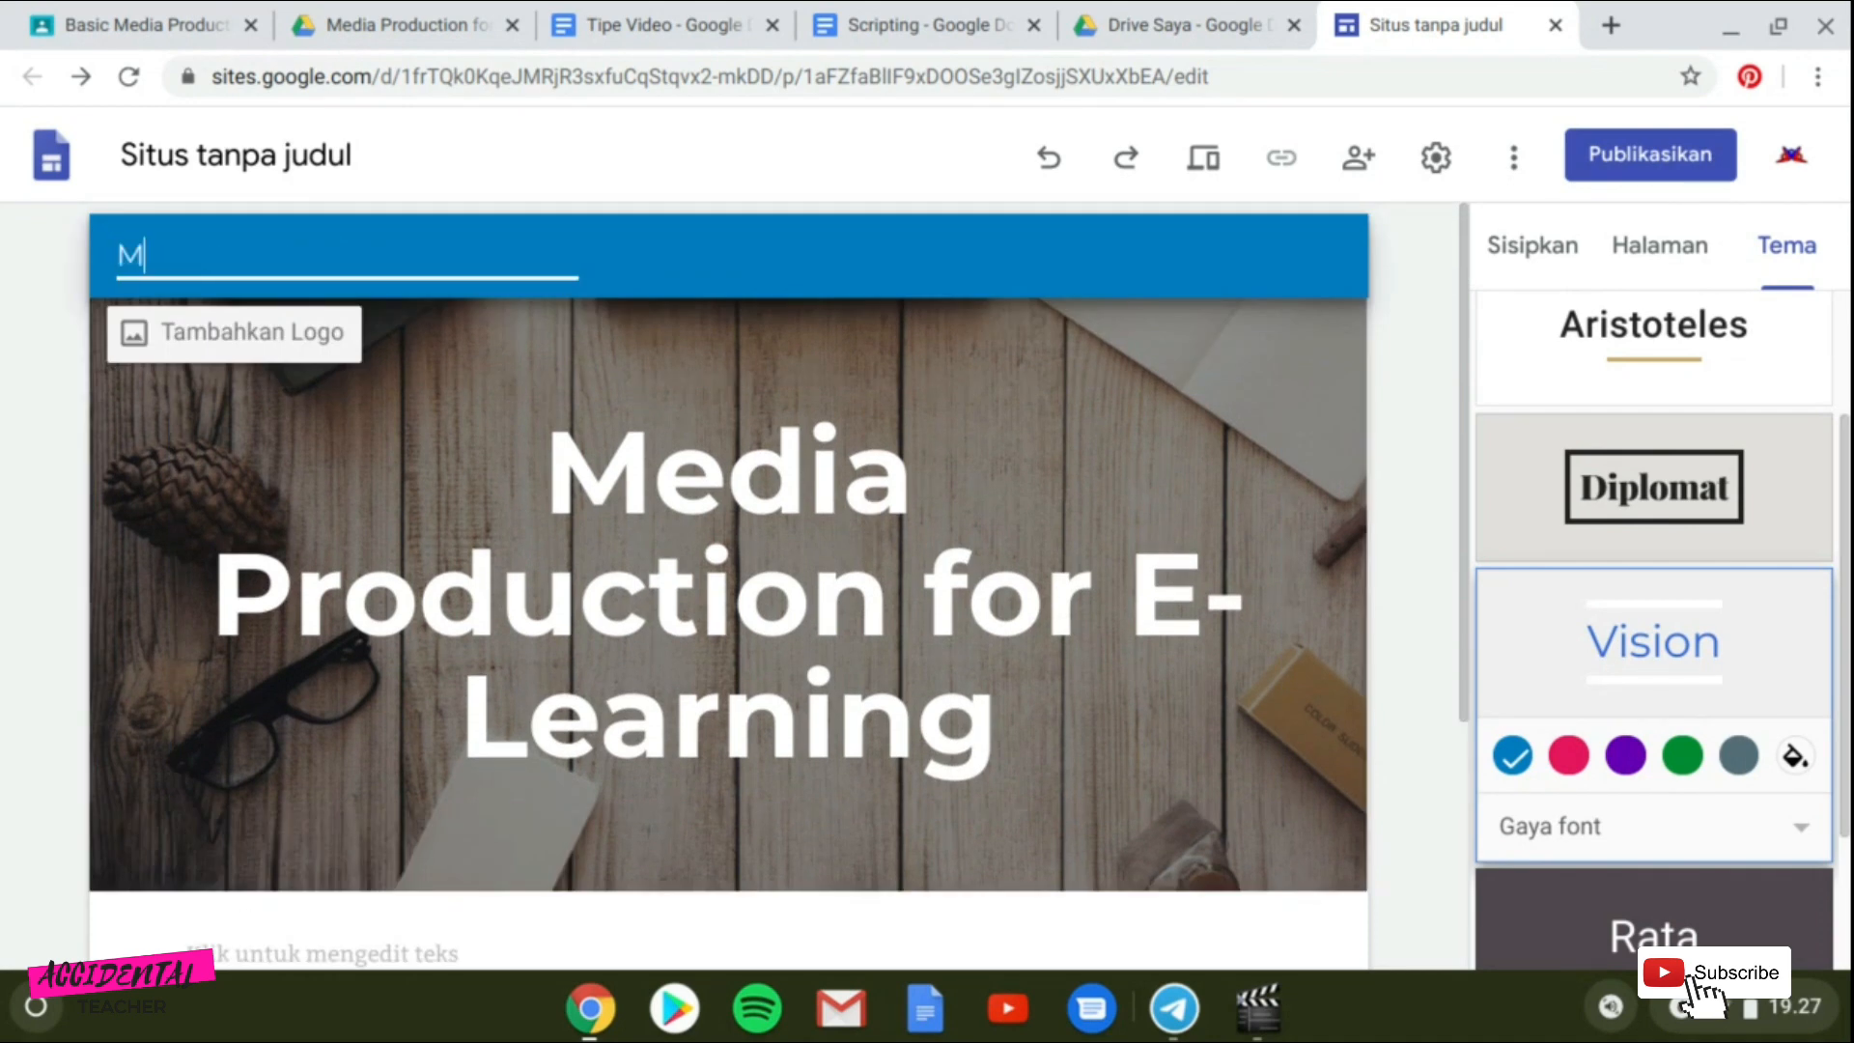
text(arsiajar)
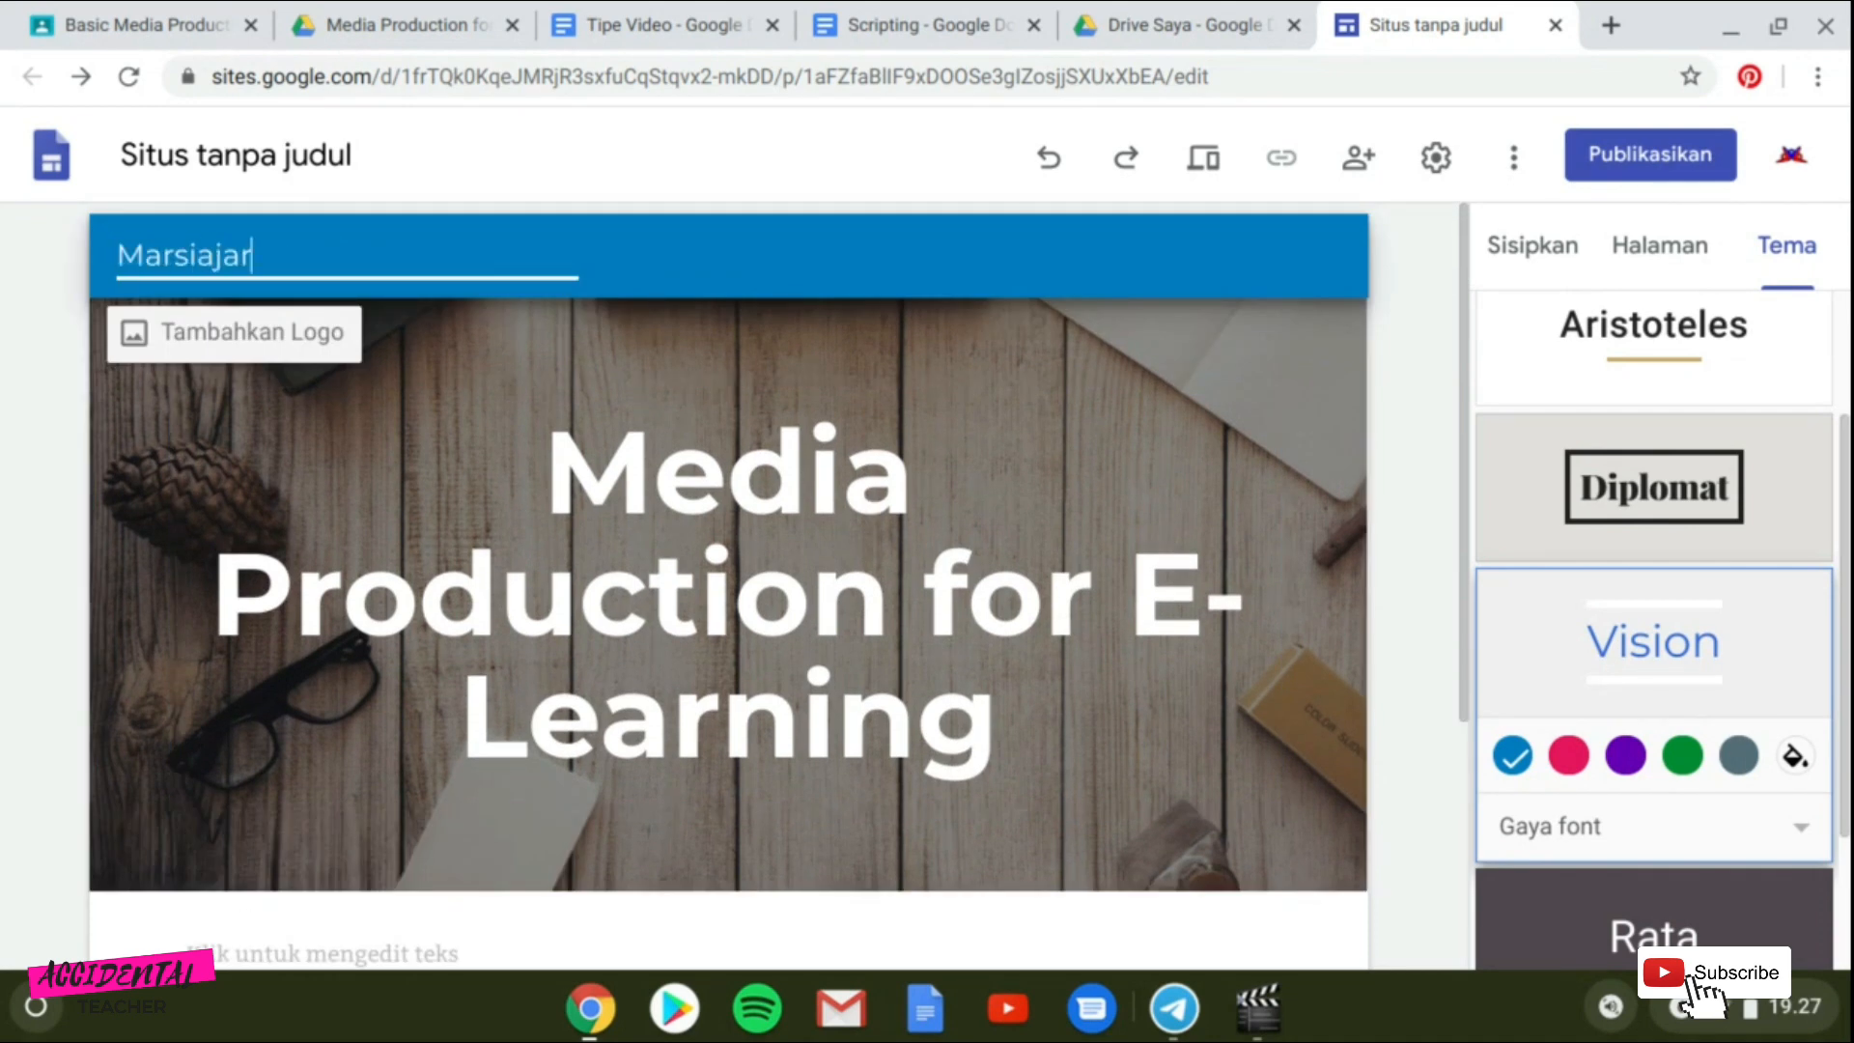
text( Media P)
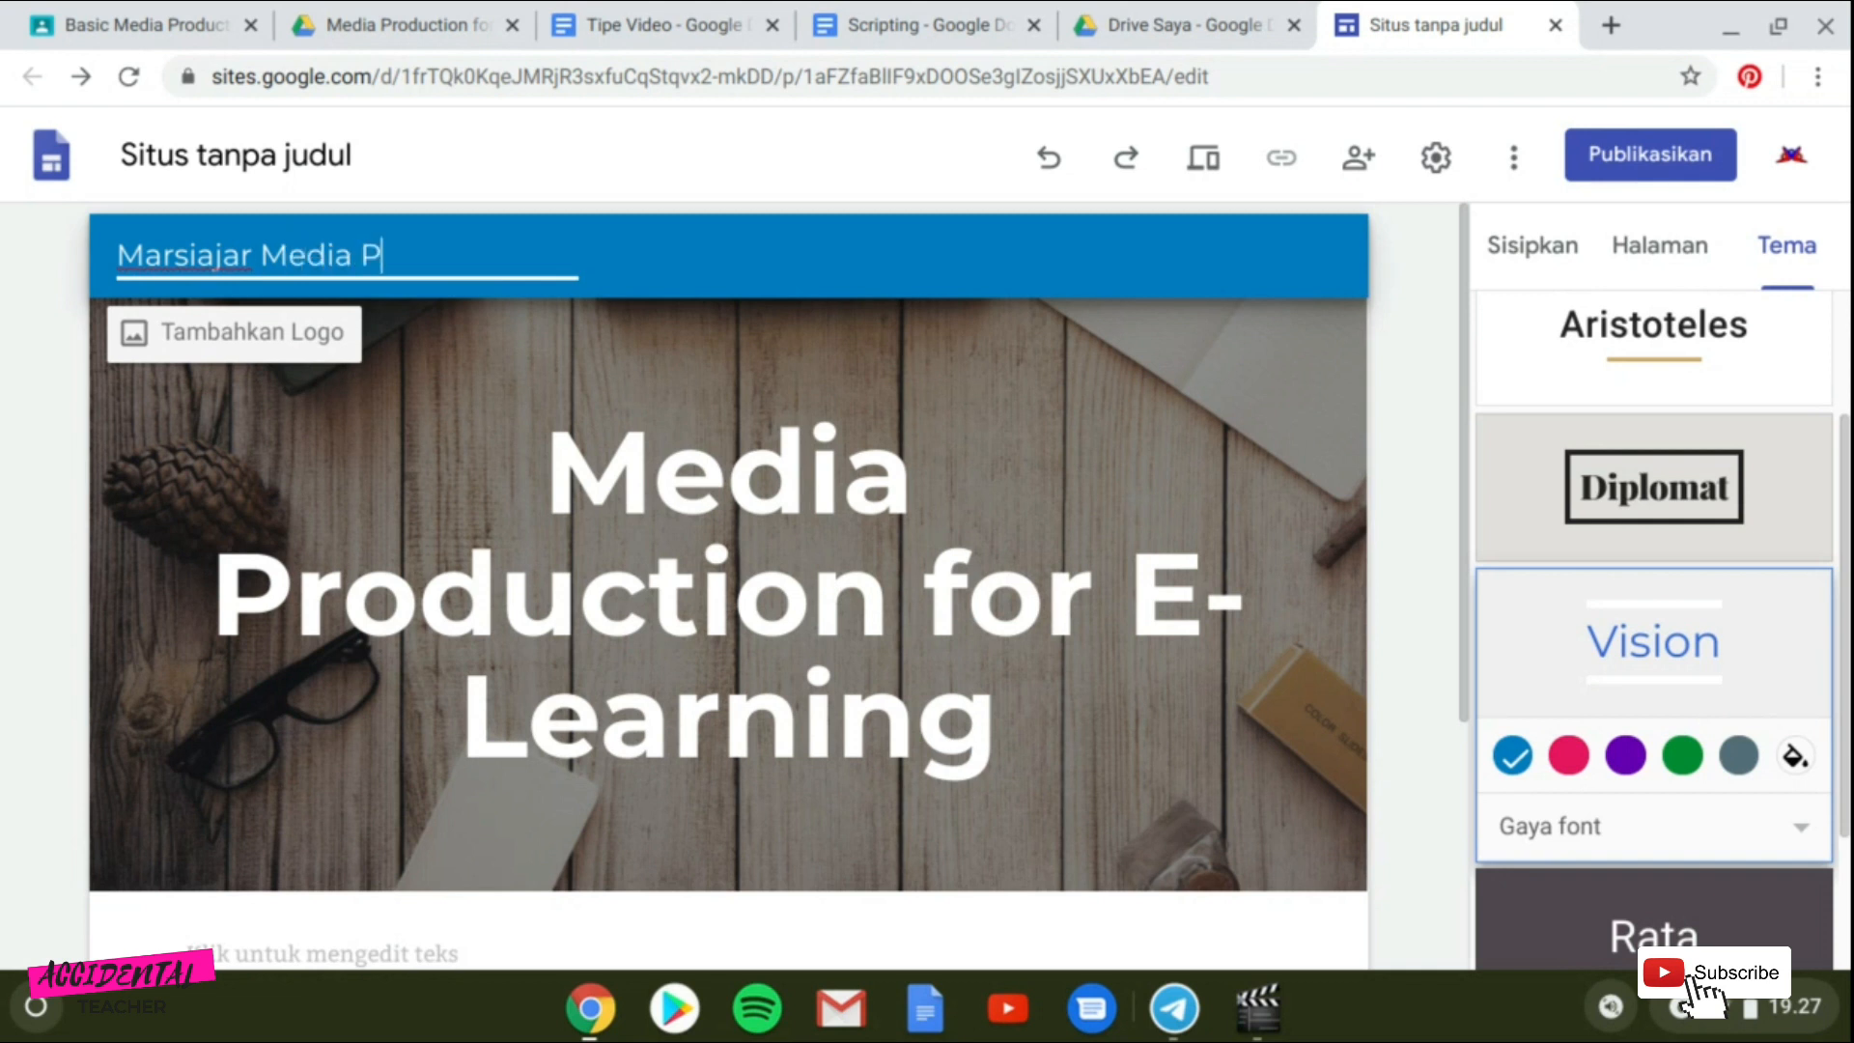
text(roduction)
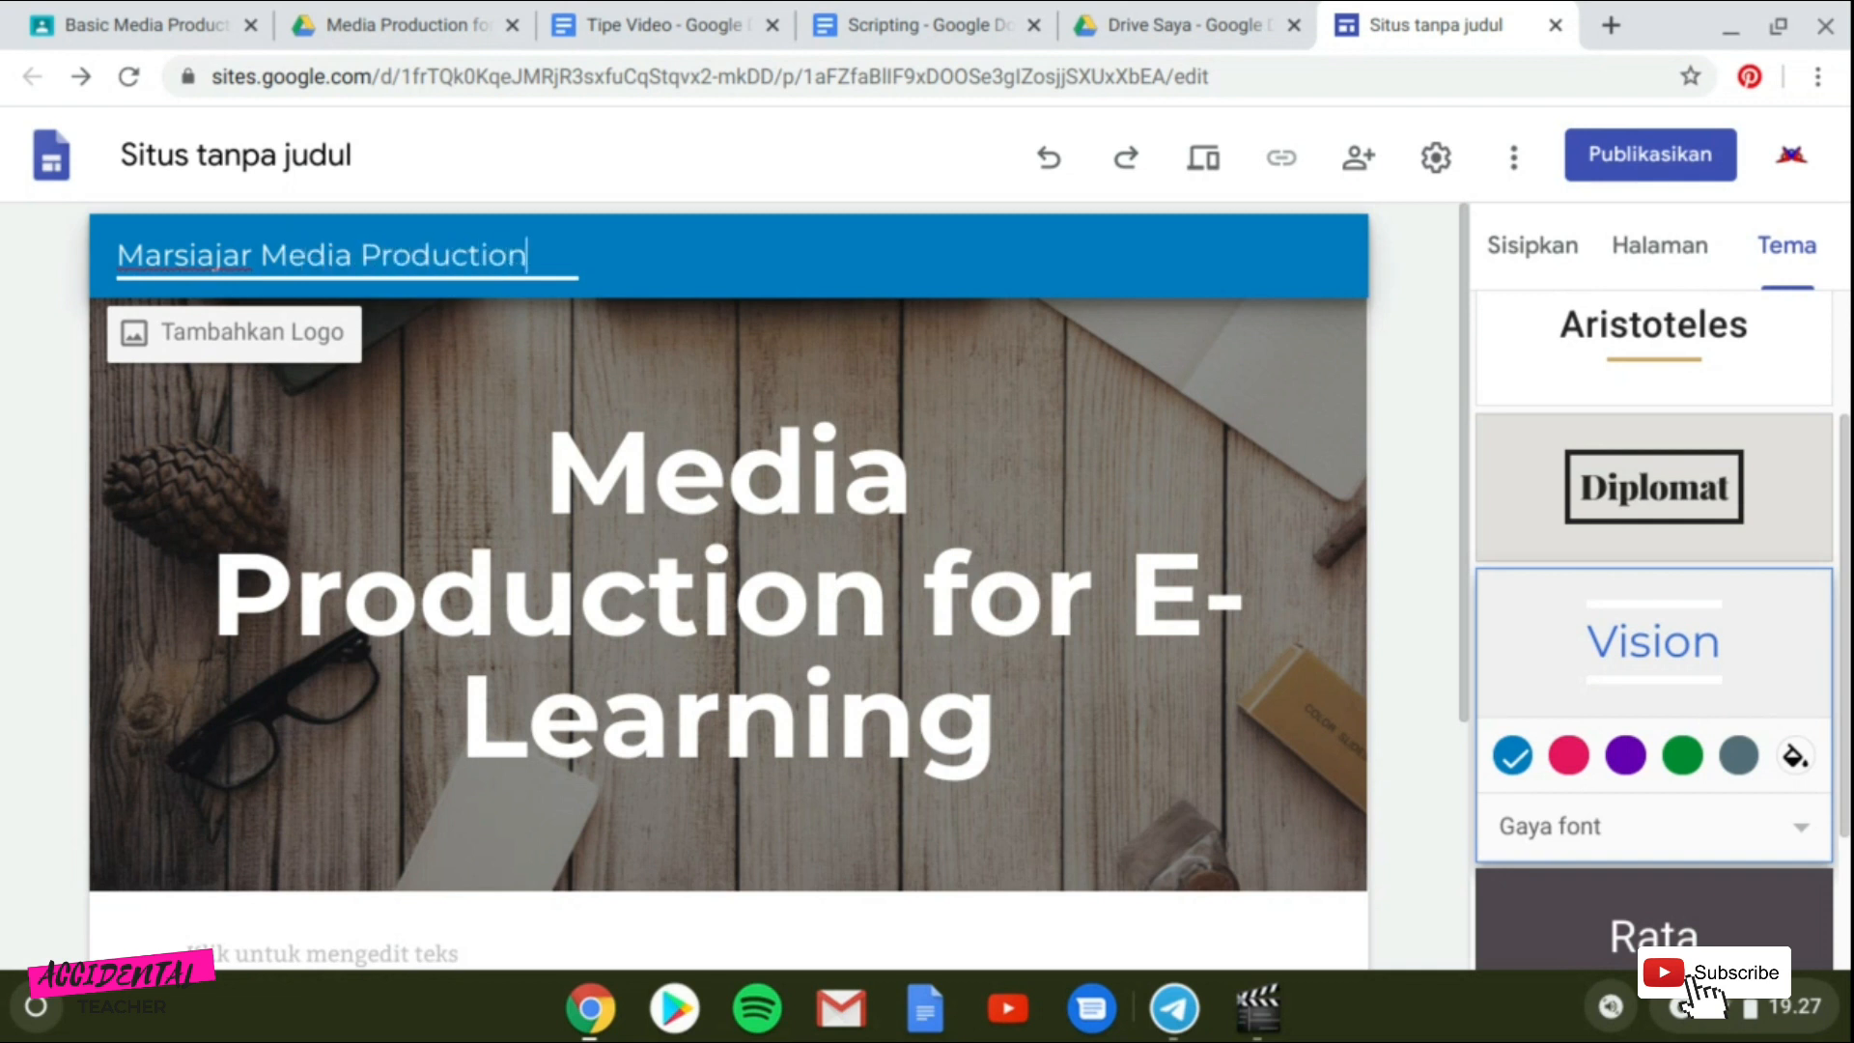
click(610, 353)
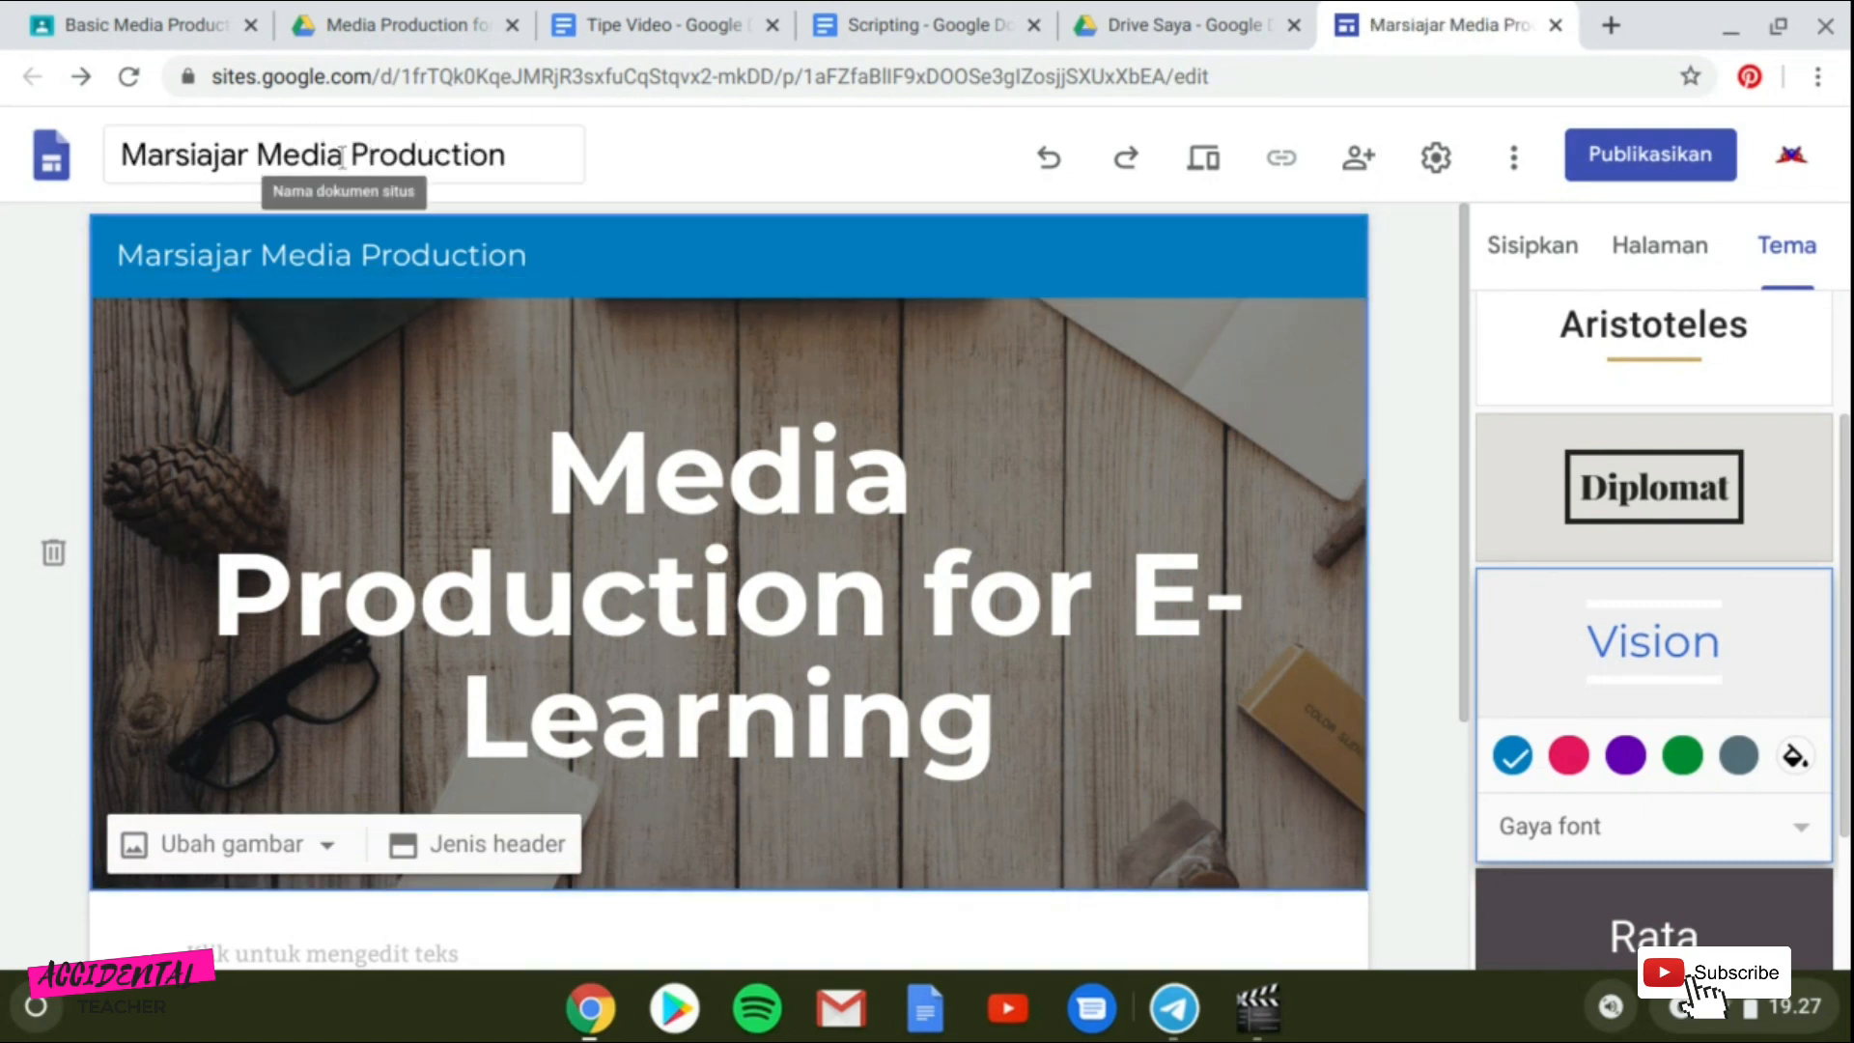
Add the site logo by choosing the wide black logo image from the Marsiajar [Web Design] Google Drive folder.
click(256, 338)
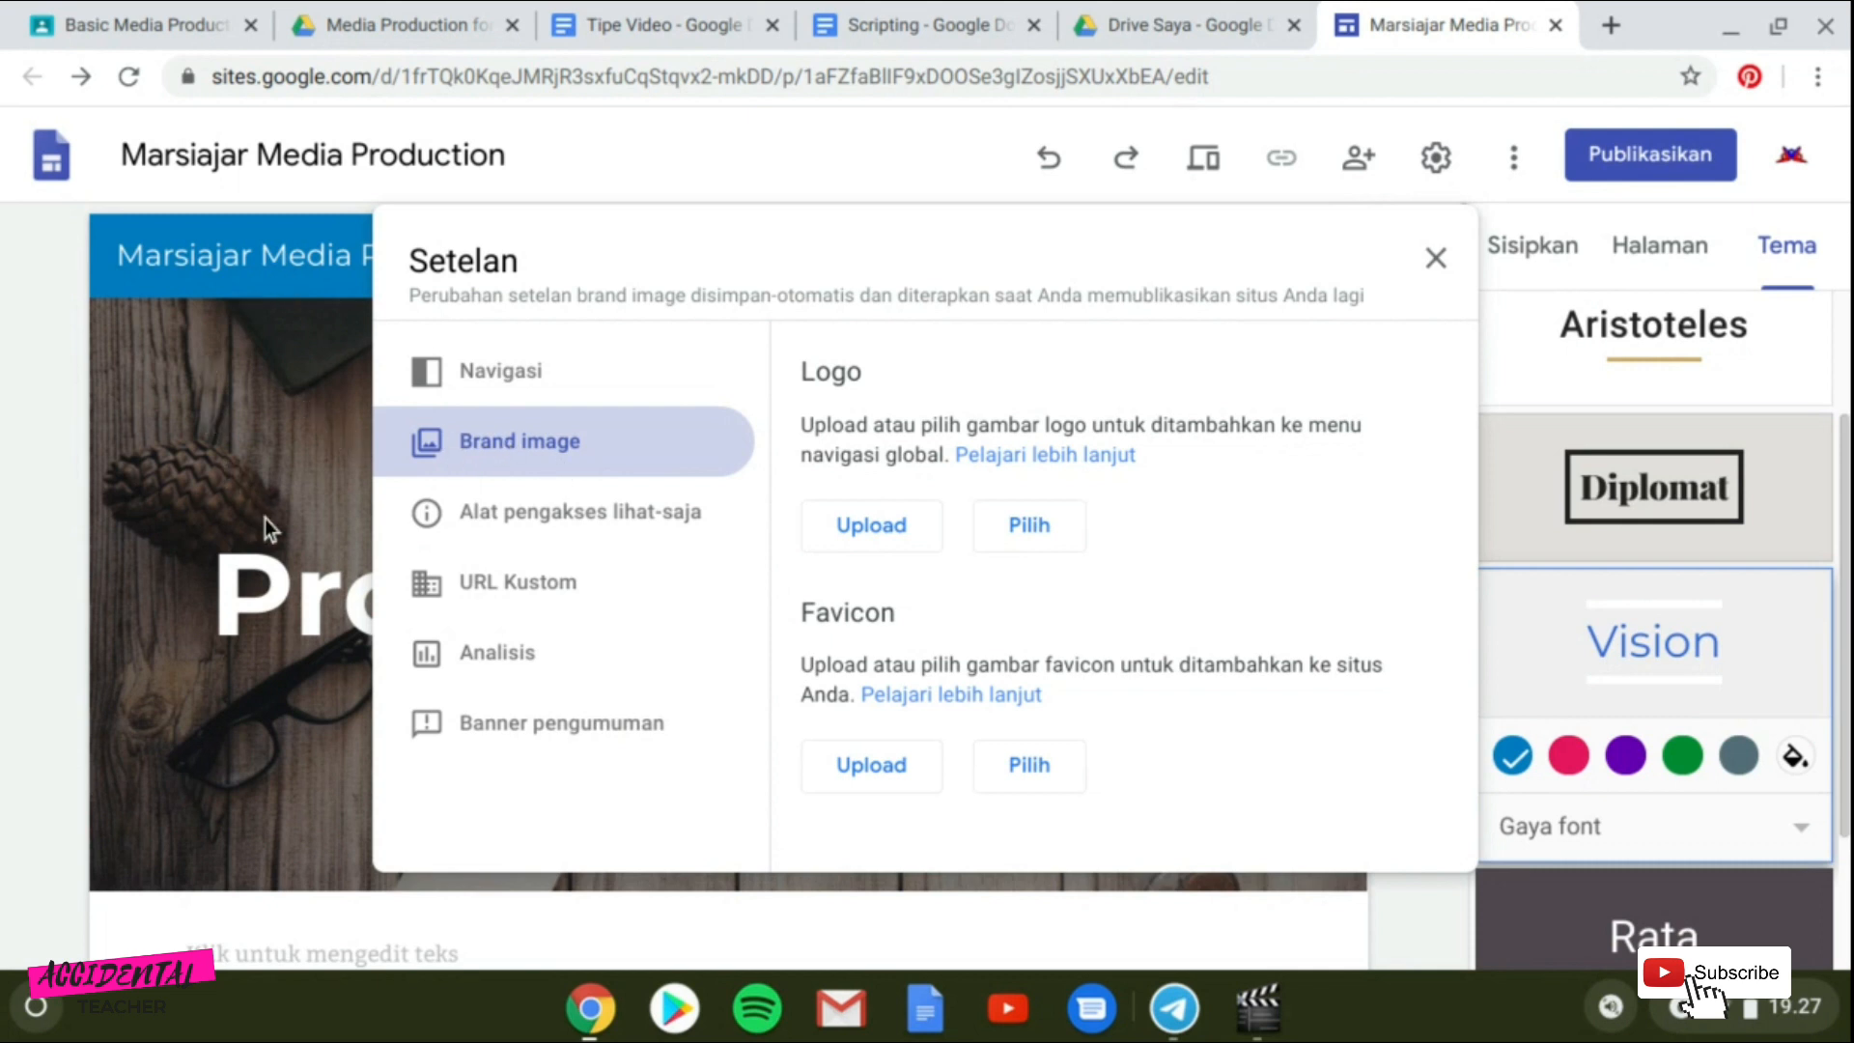
click(1028, 534)
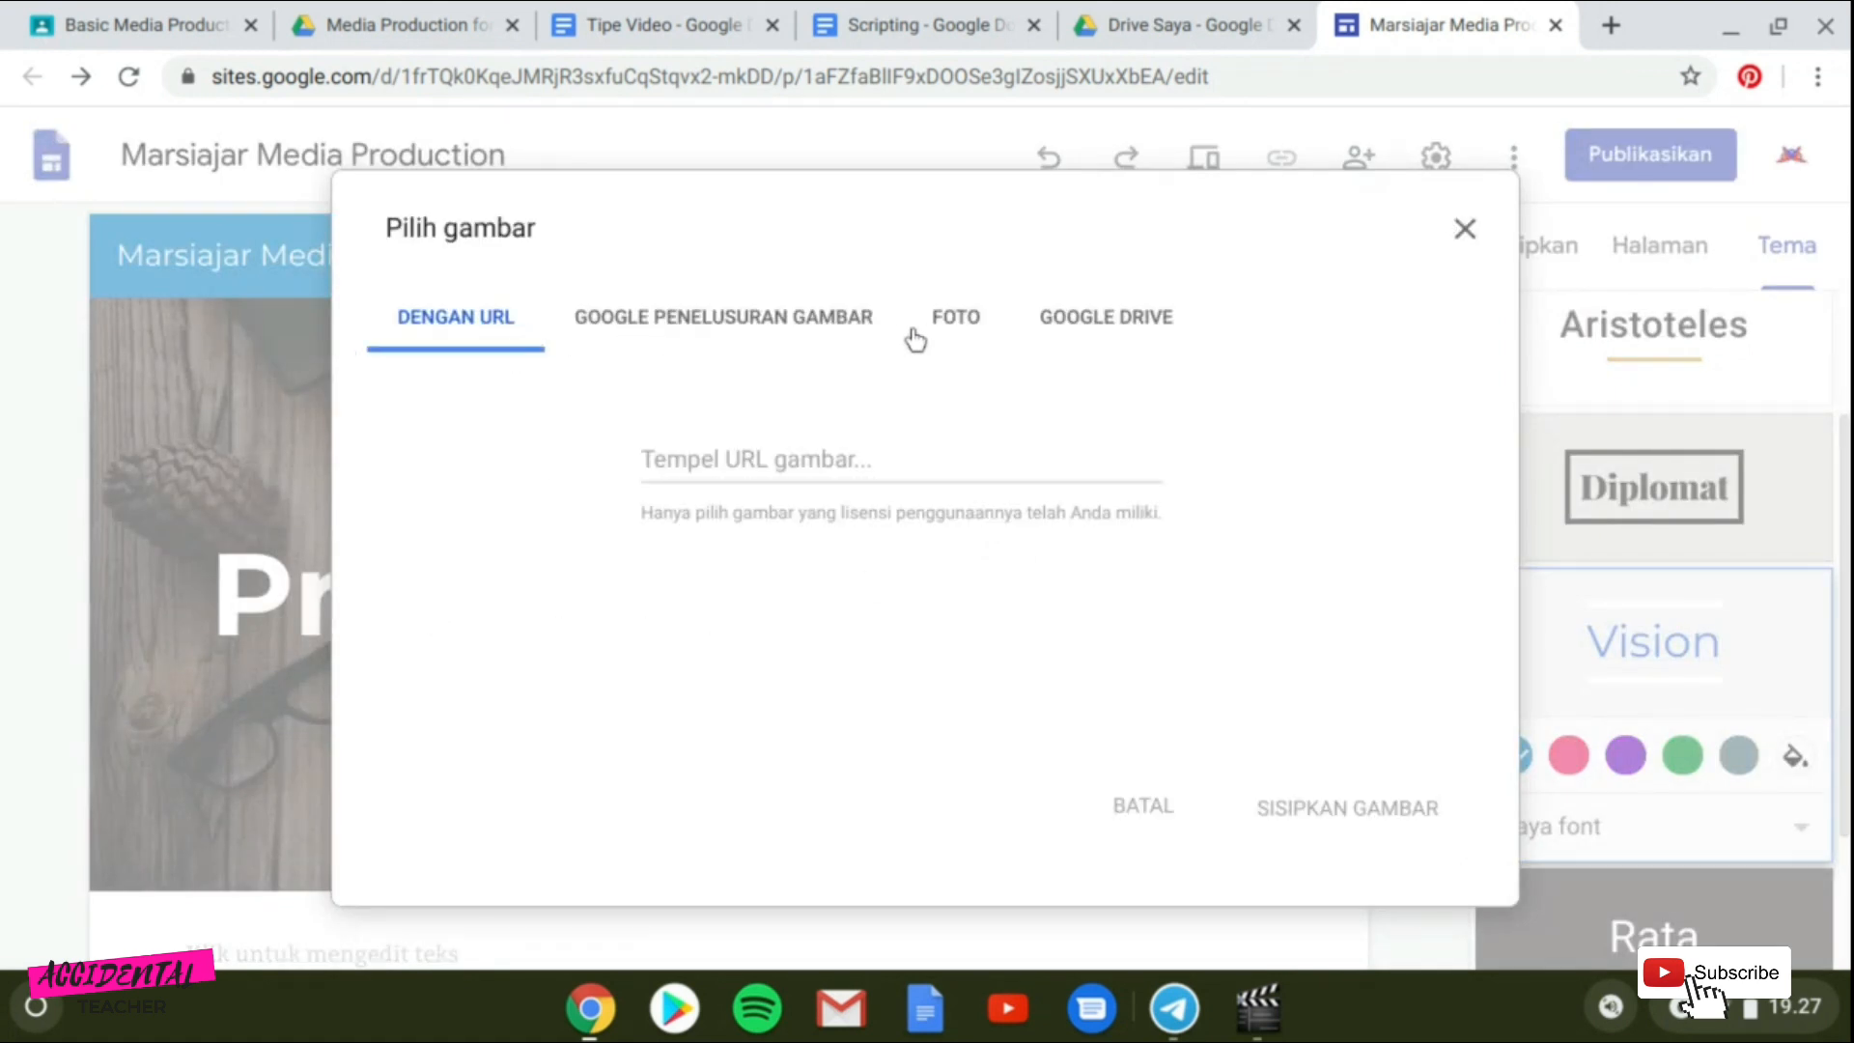
click(1091, 329)
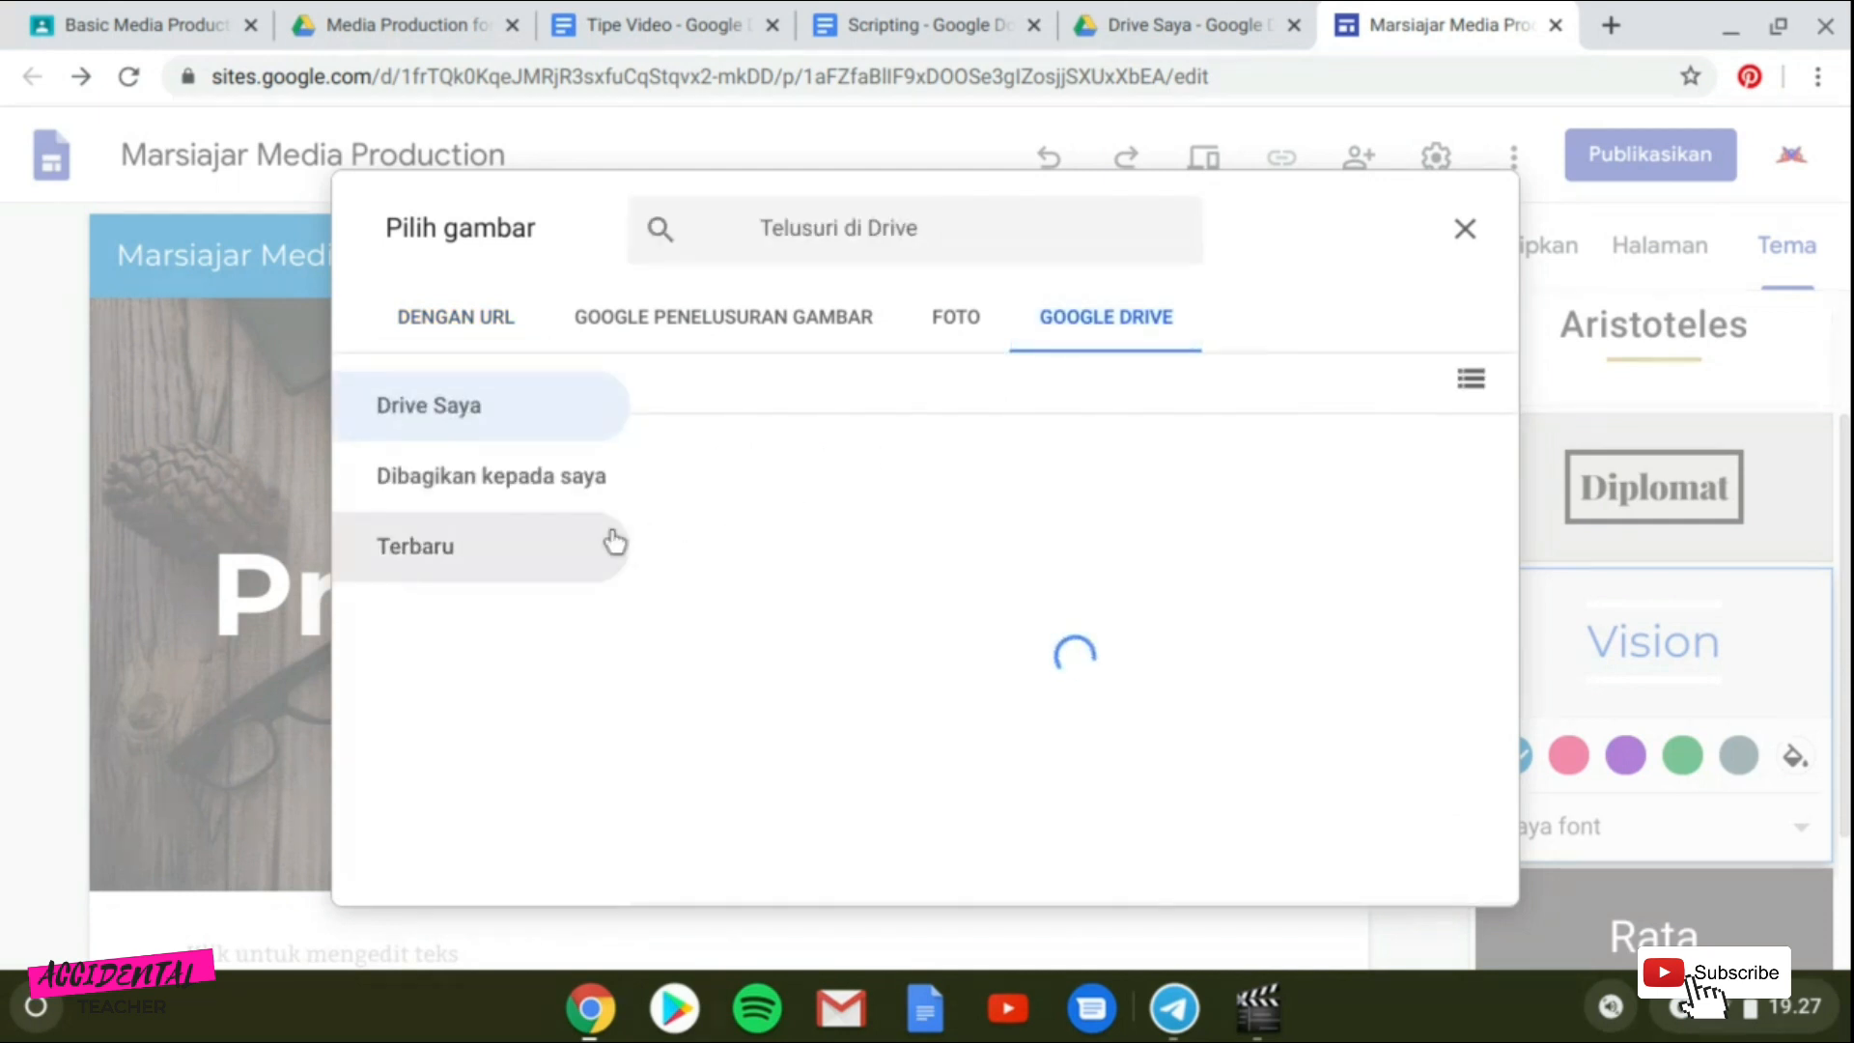
click(1180, 645)
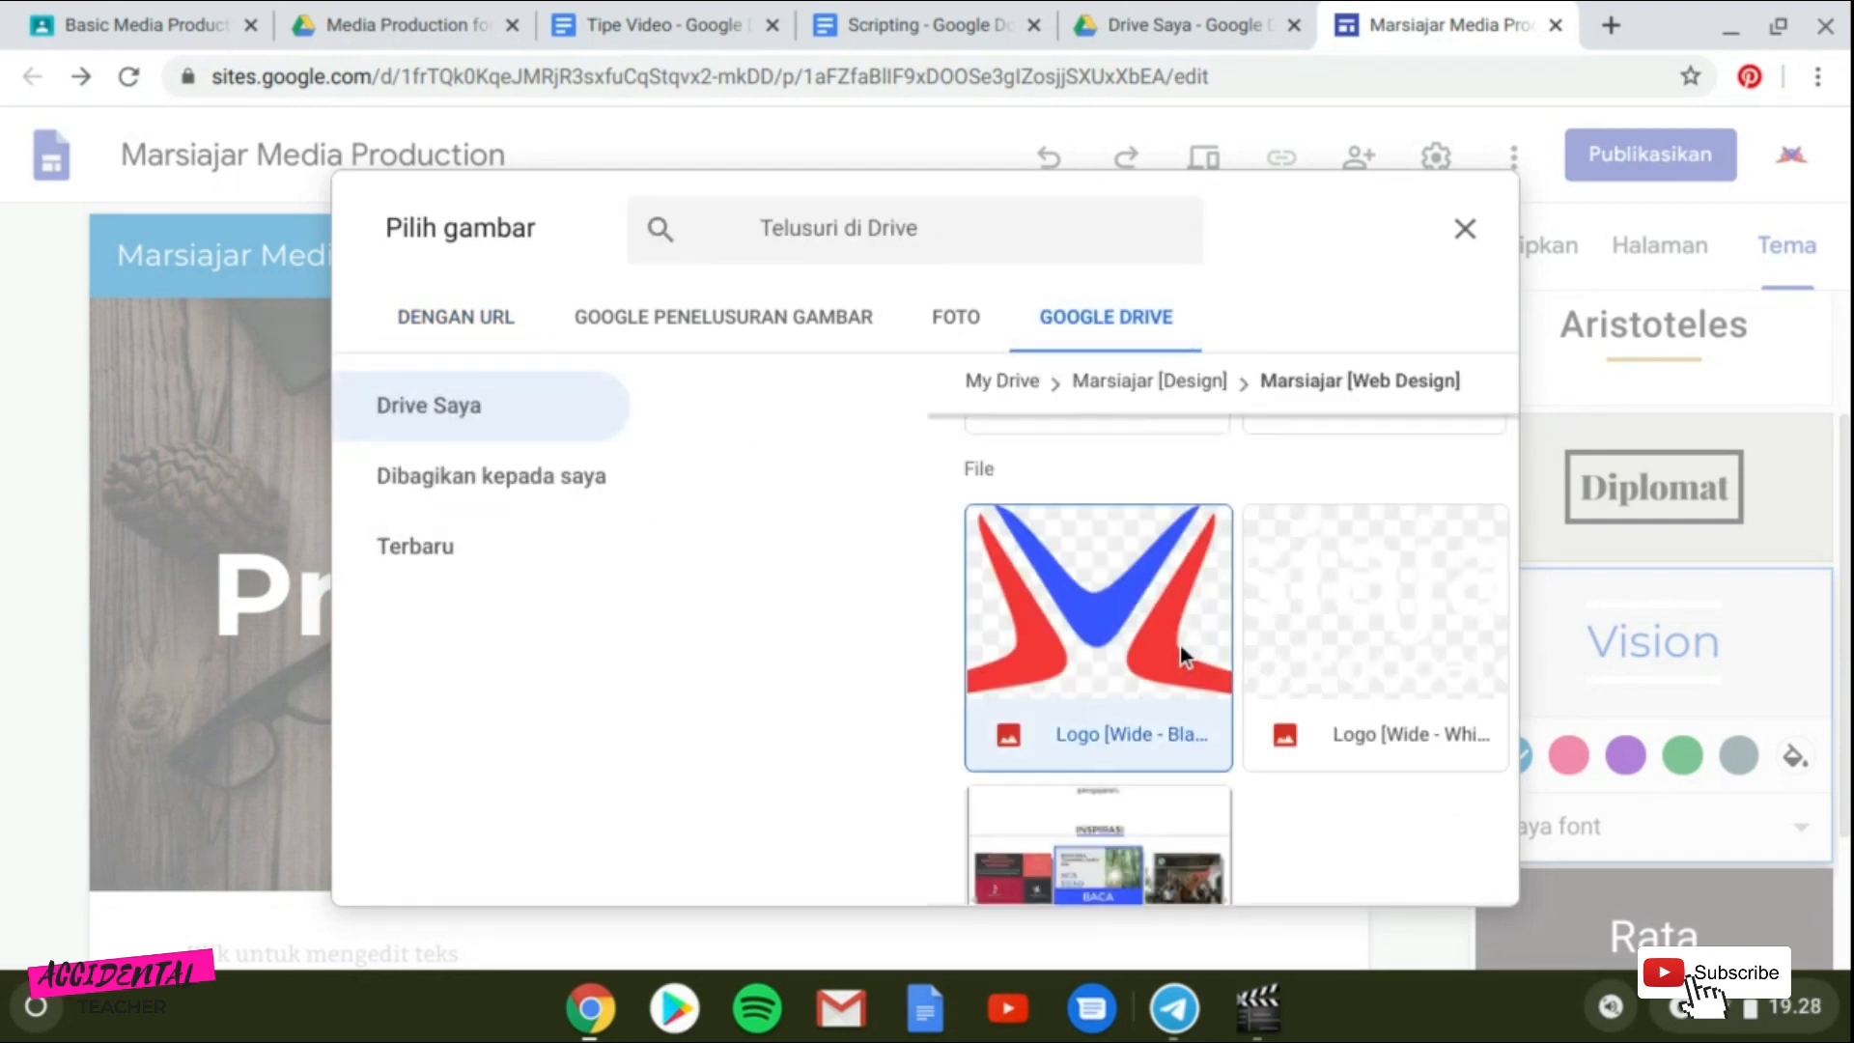
click(1439, 866)
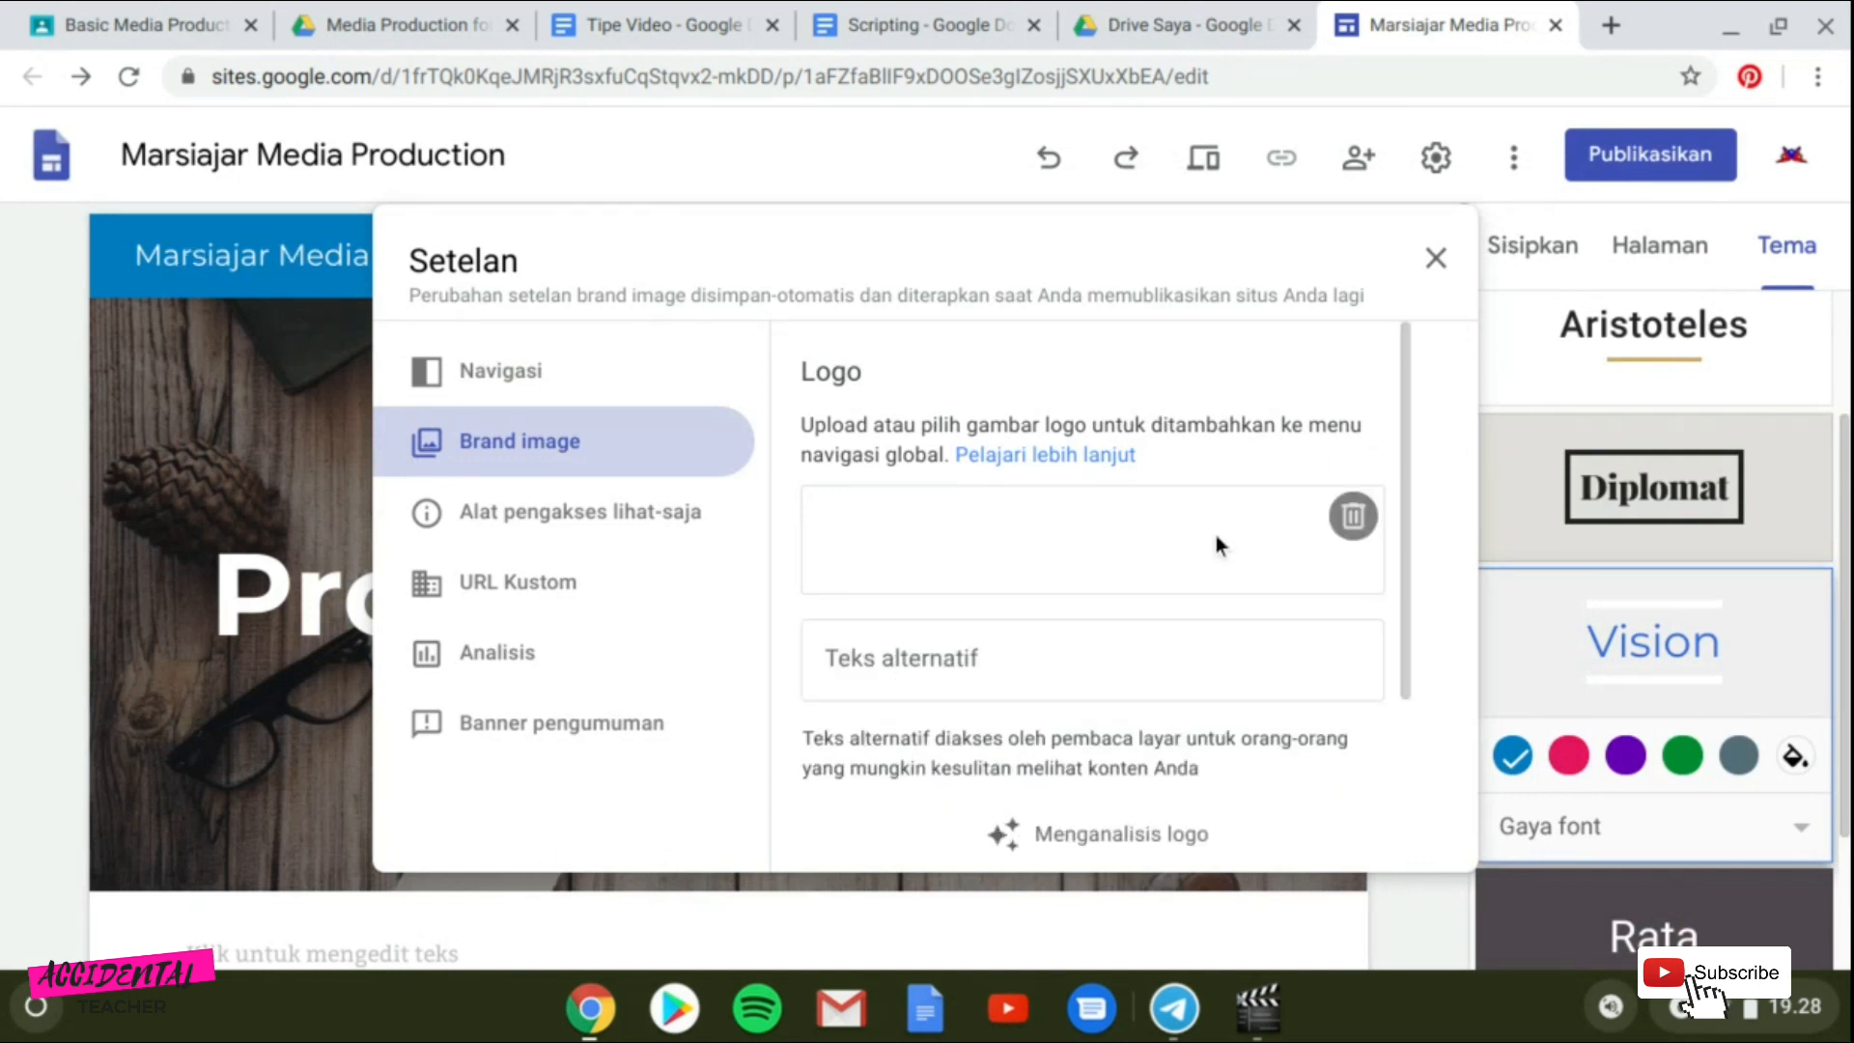
scroll(947, 644, down, 1)
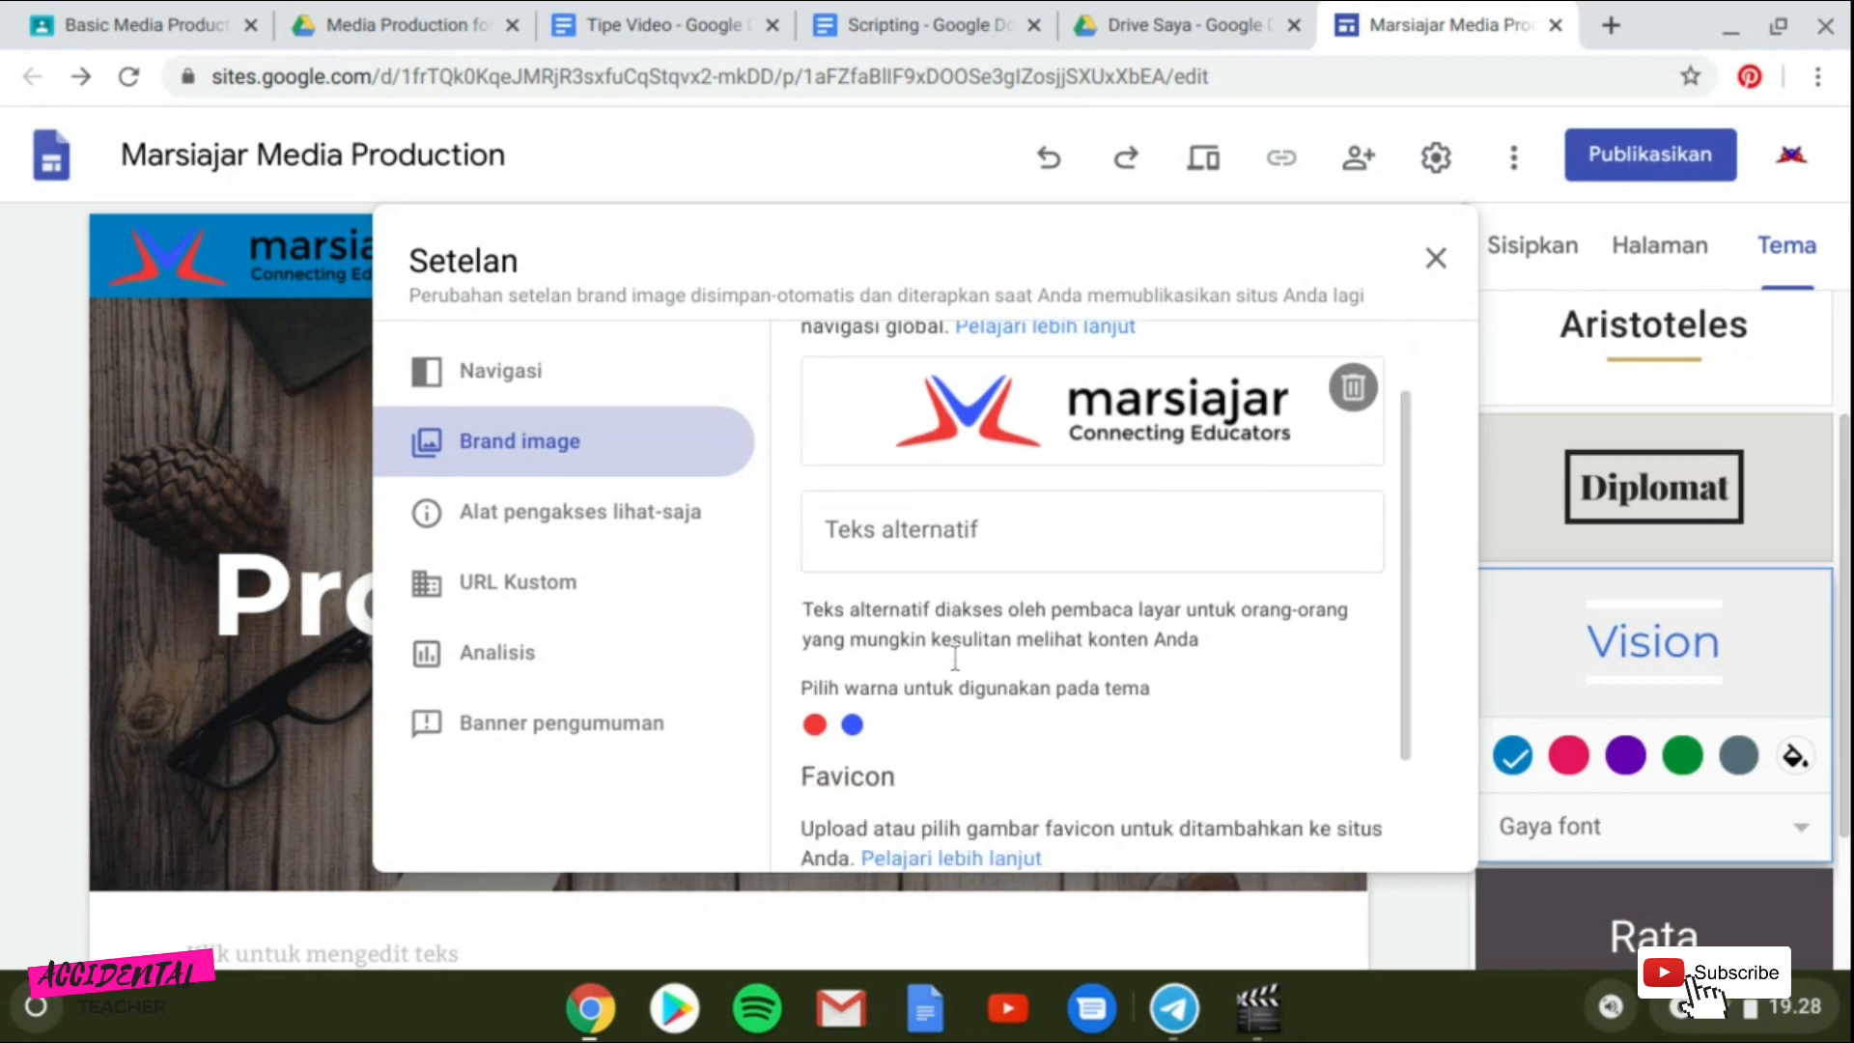
Close the site settings dialog after adding the brand logo.
scroll(950, 649, up, 1)
click(1437, 259)
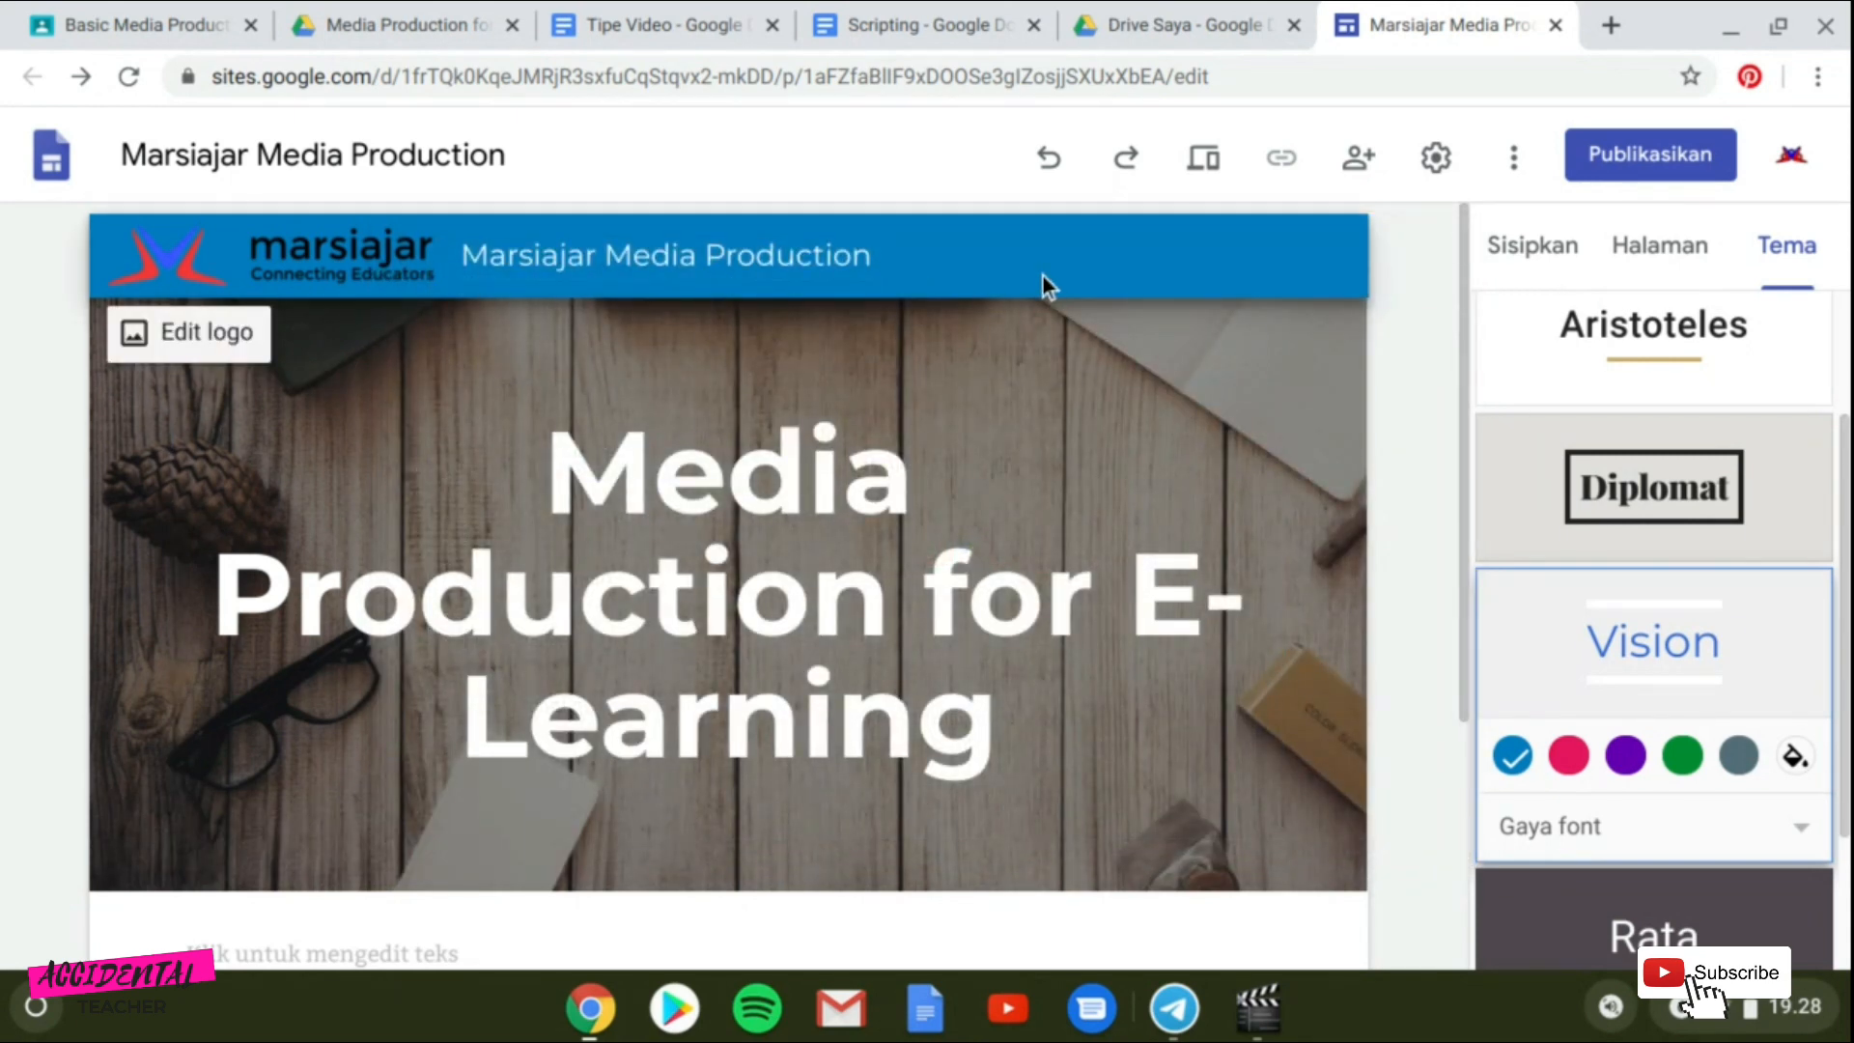
Try the Vision theme's red, purple, green and grey colours, then return to the blue colour.
scroll(1571, 716, down, 1)
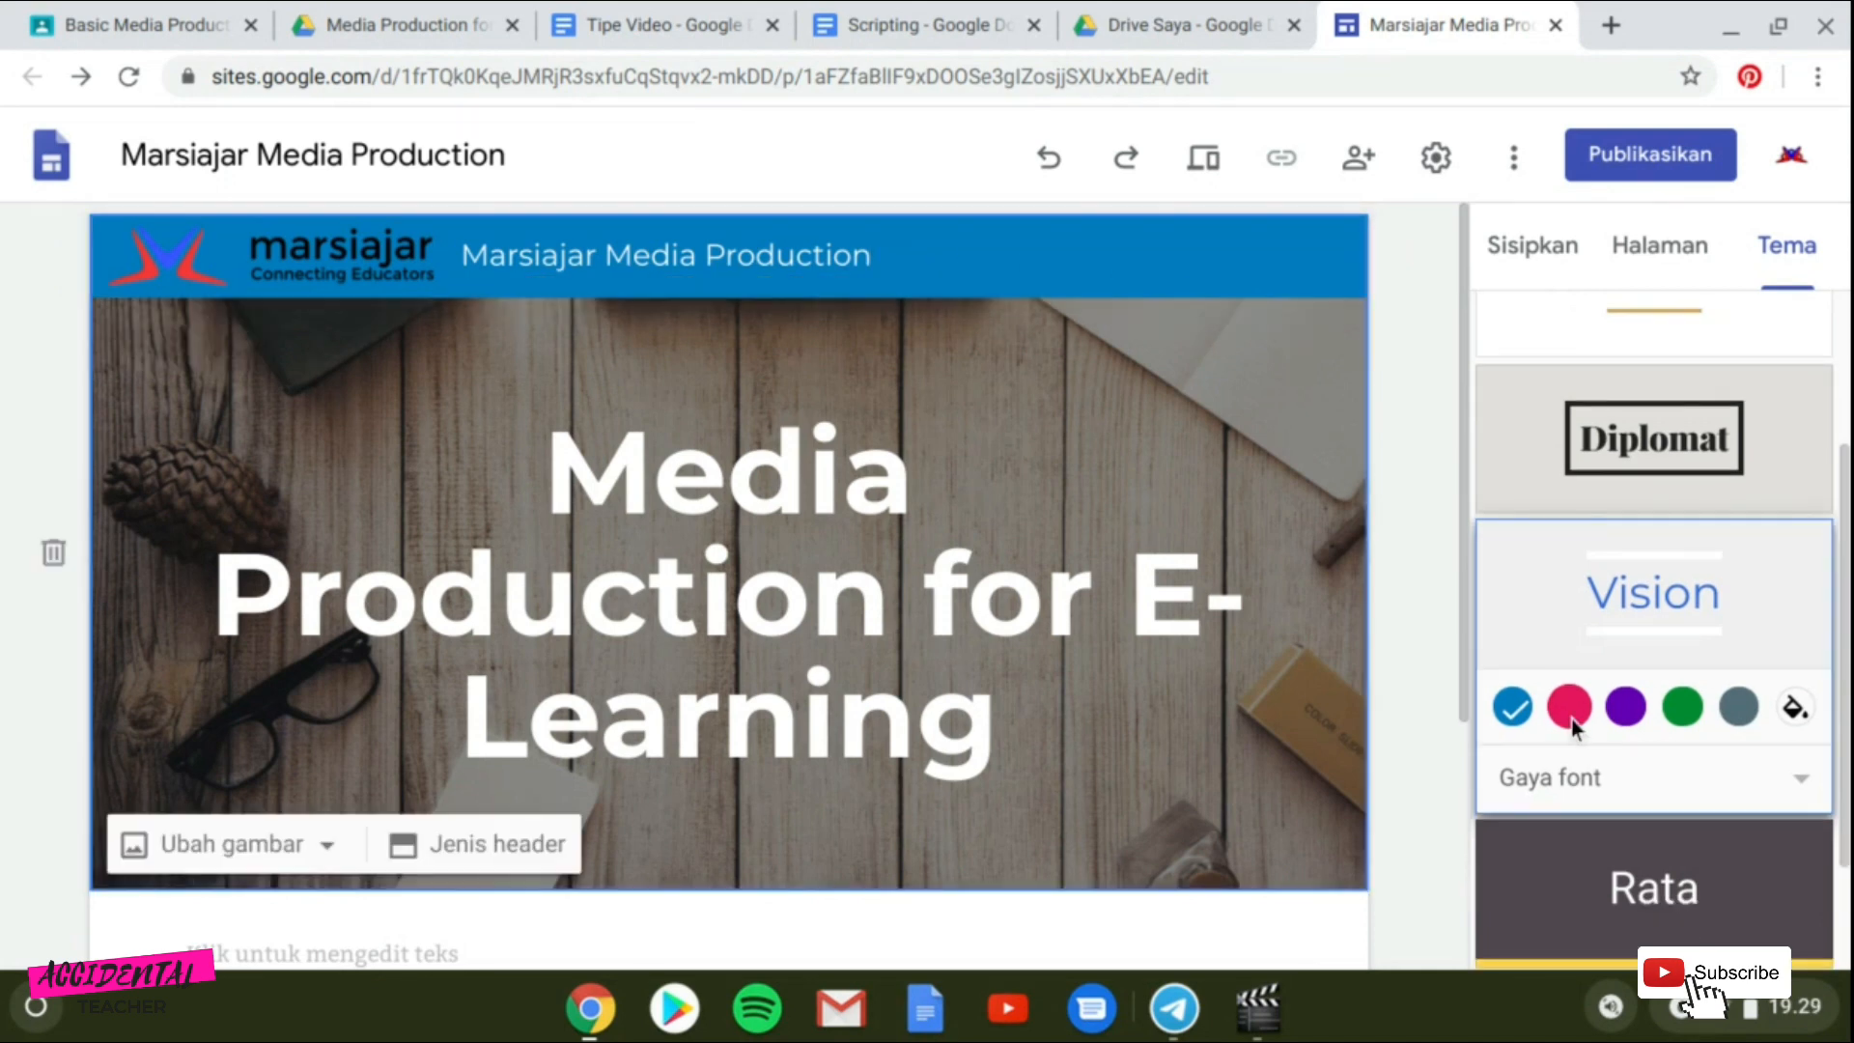
click(1569, 708)
click(1639, 705)
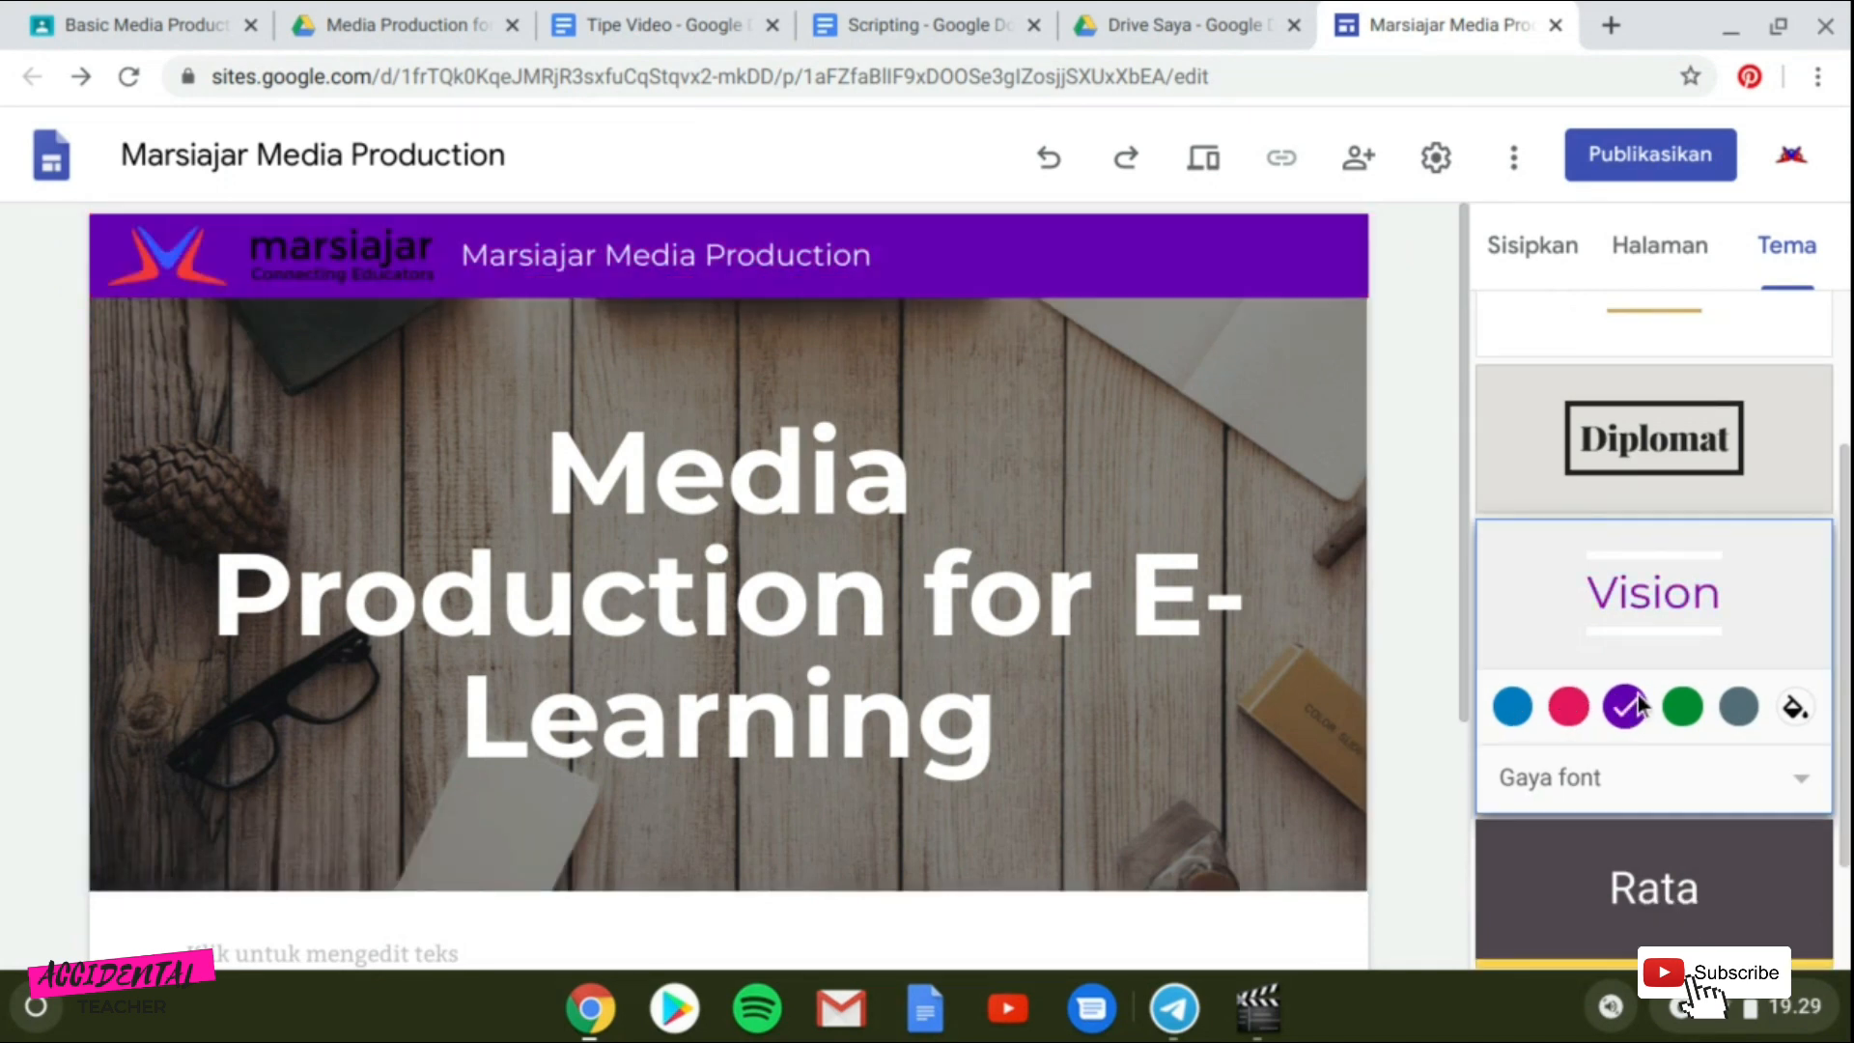
click(1695, 716)
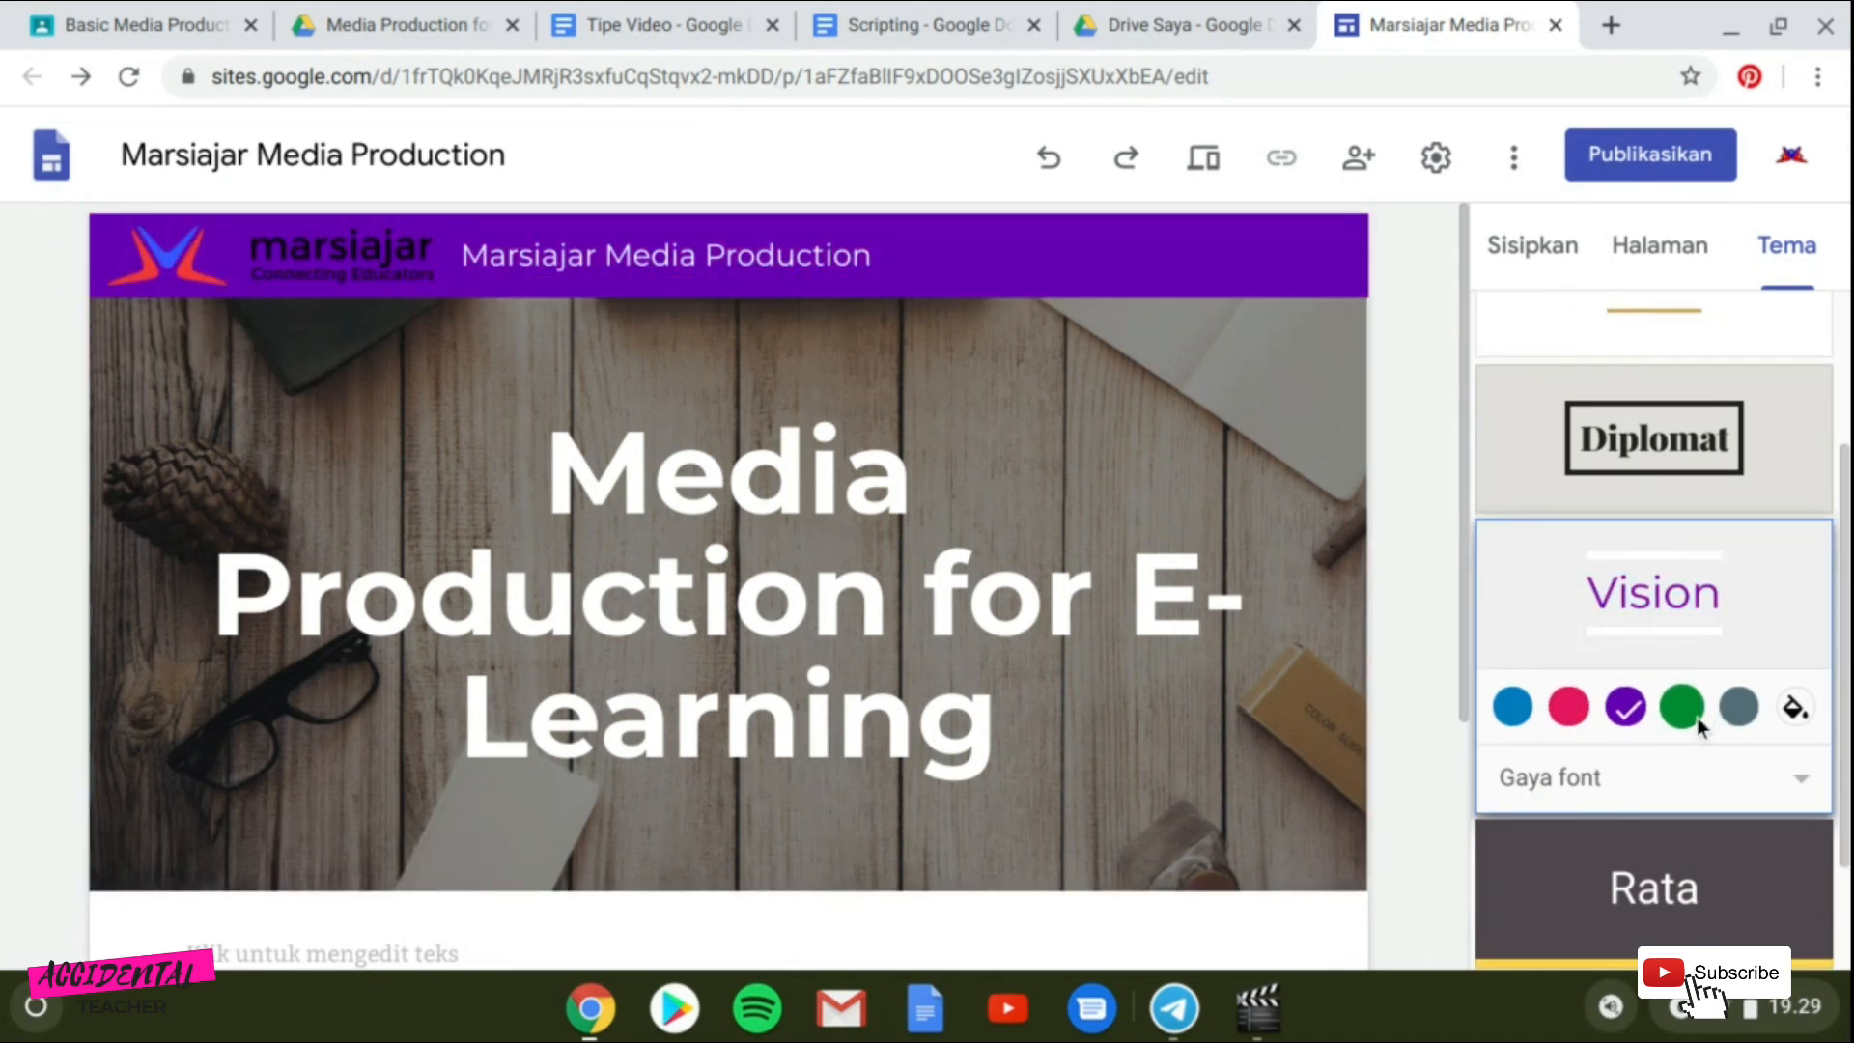
click(1746, 719)
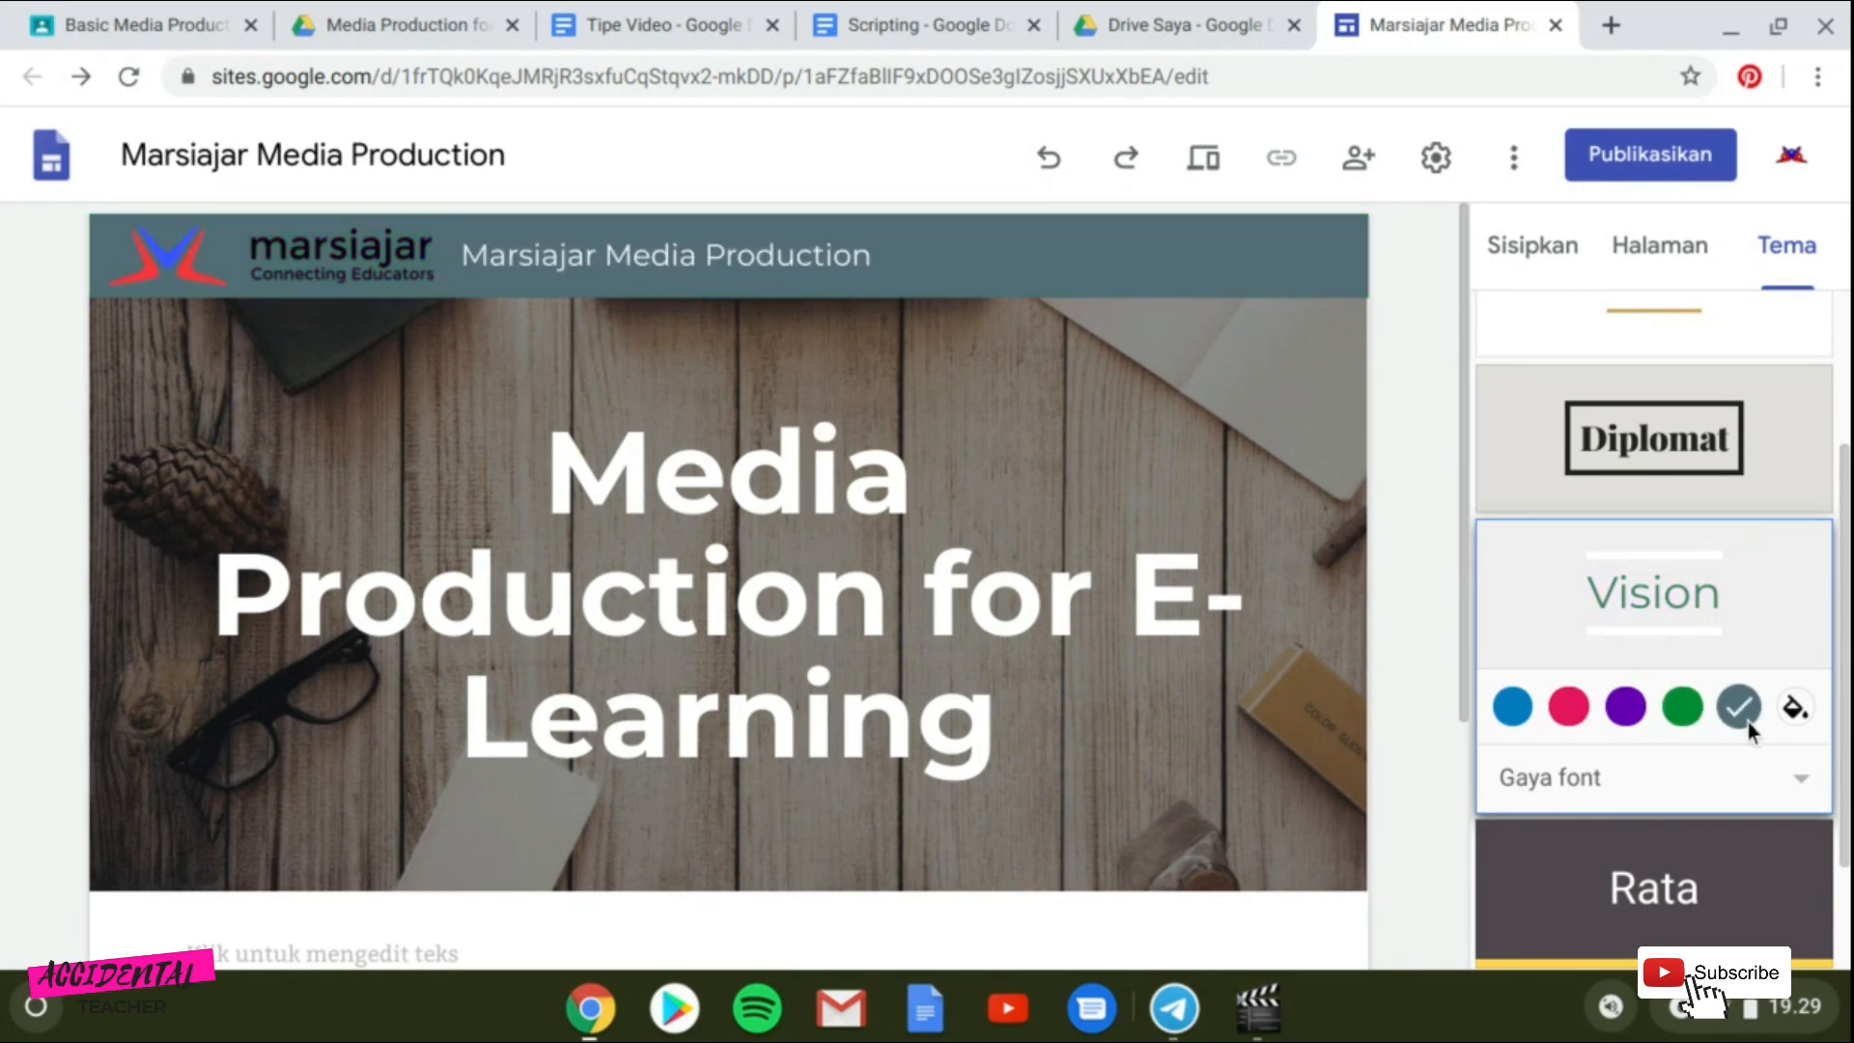
click(1508, 709)
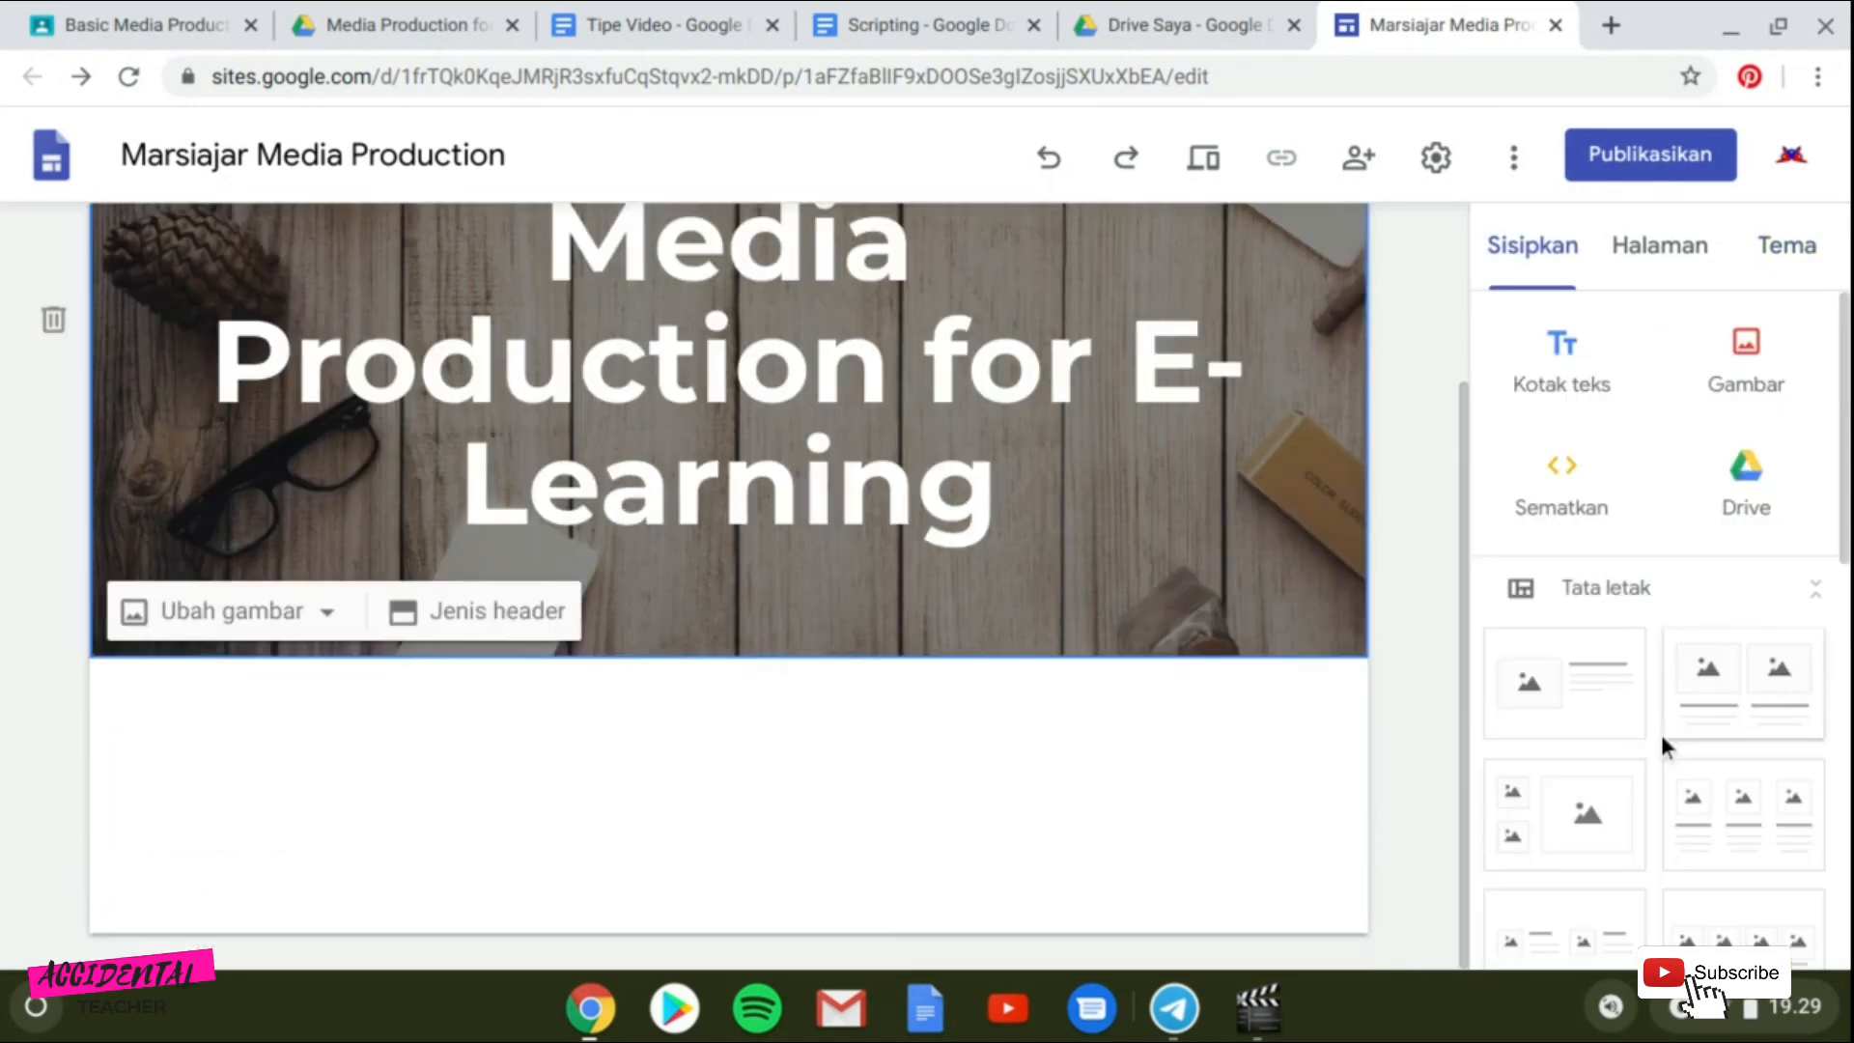
Add an image-and-text layout section below the header.
scroll(1642, 722, down, 3)
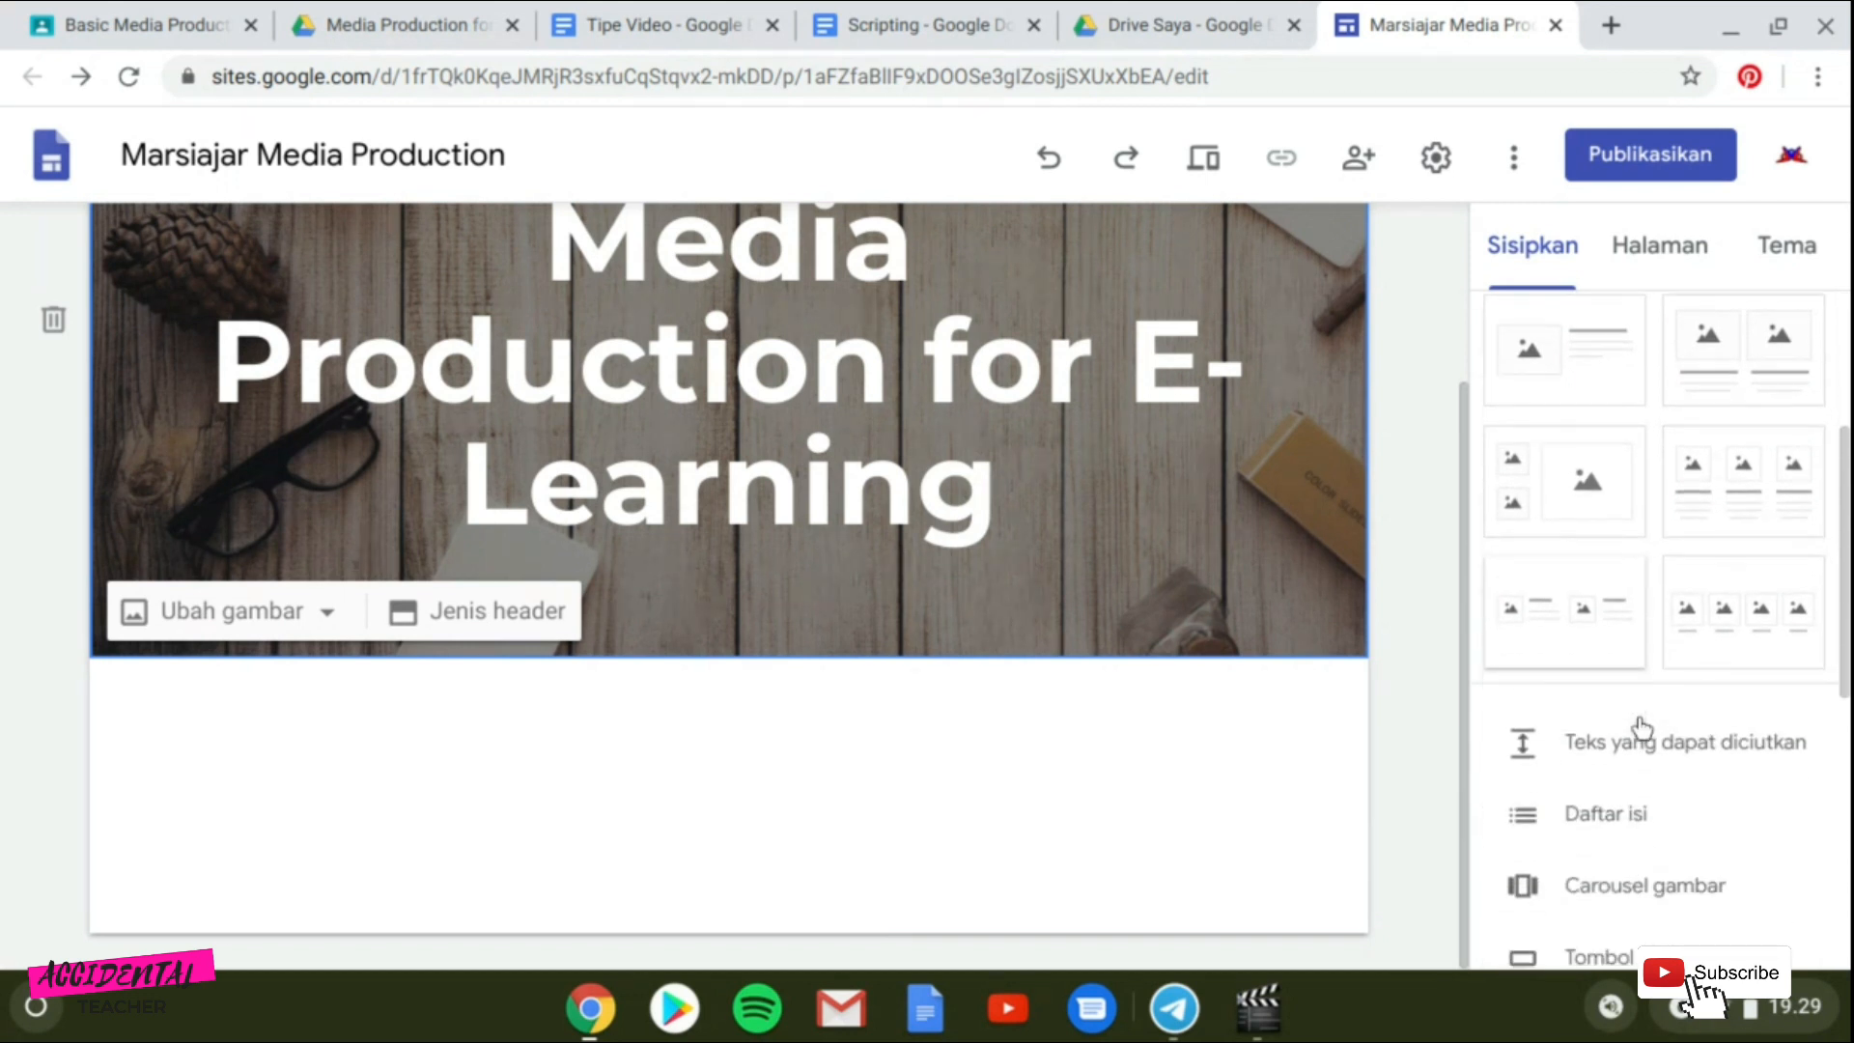
scroll(1642, 728, up, 2)
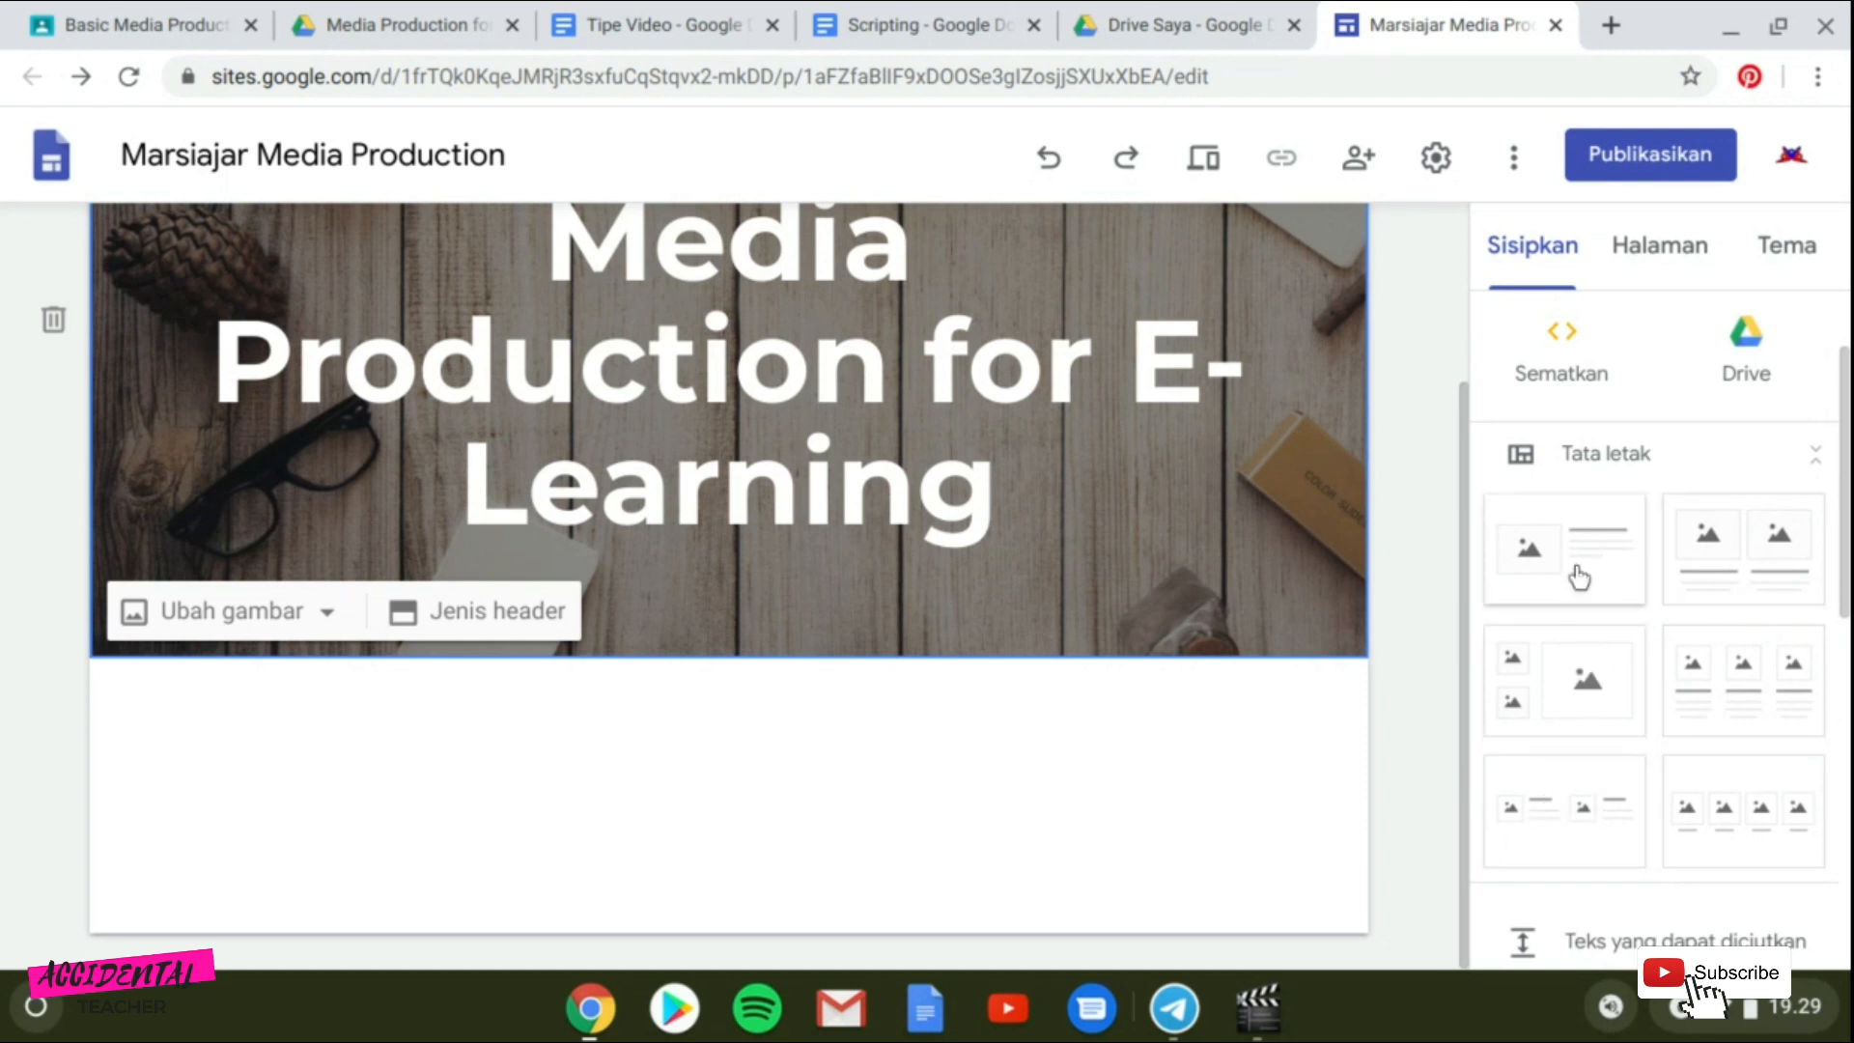
click(1514, 600)
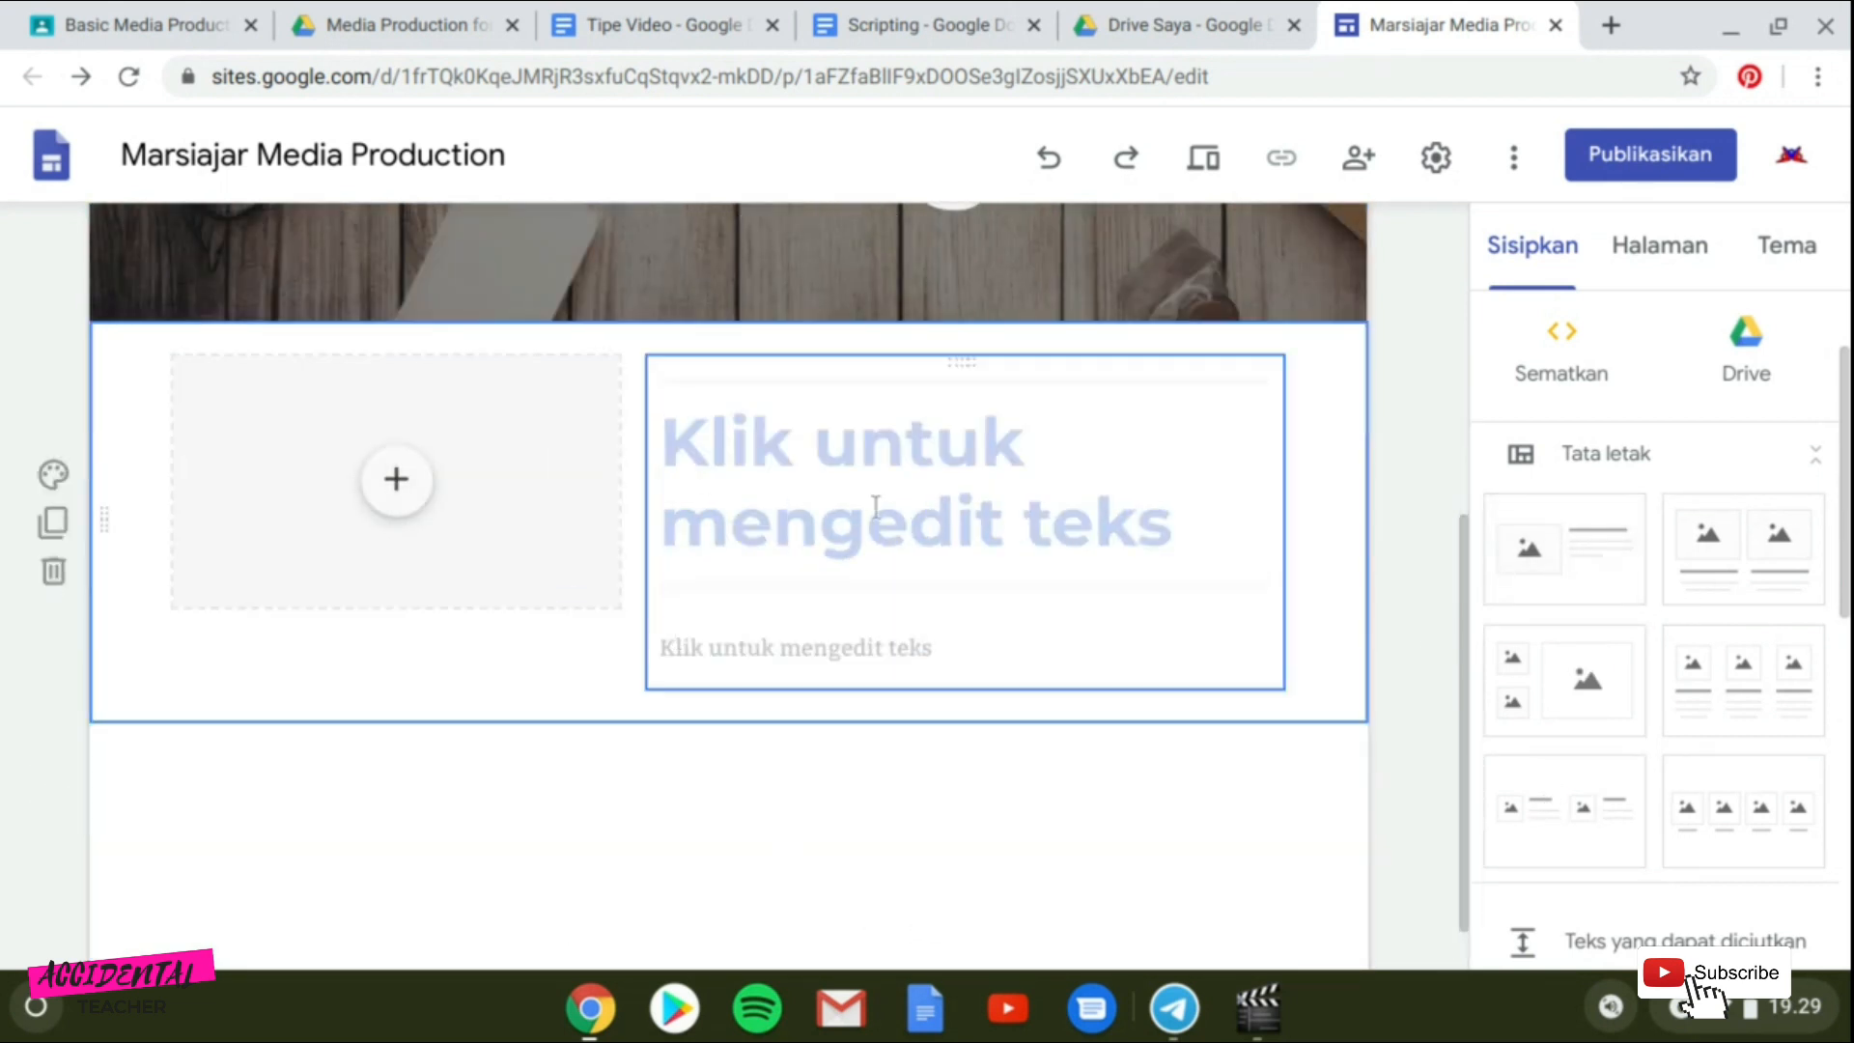
Fill the section's image placeholder with an online class photo from a Google image search for "online learning".
click(396, 478)
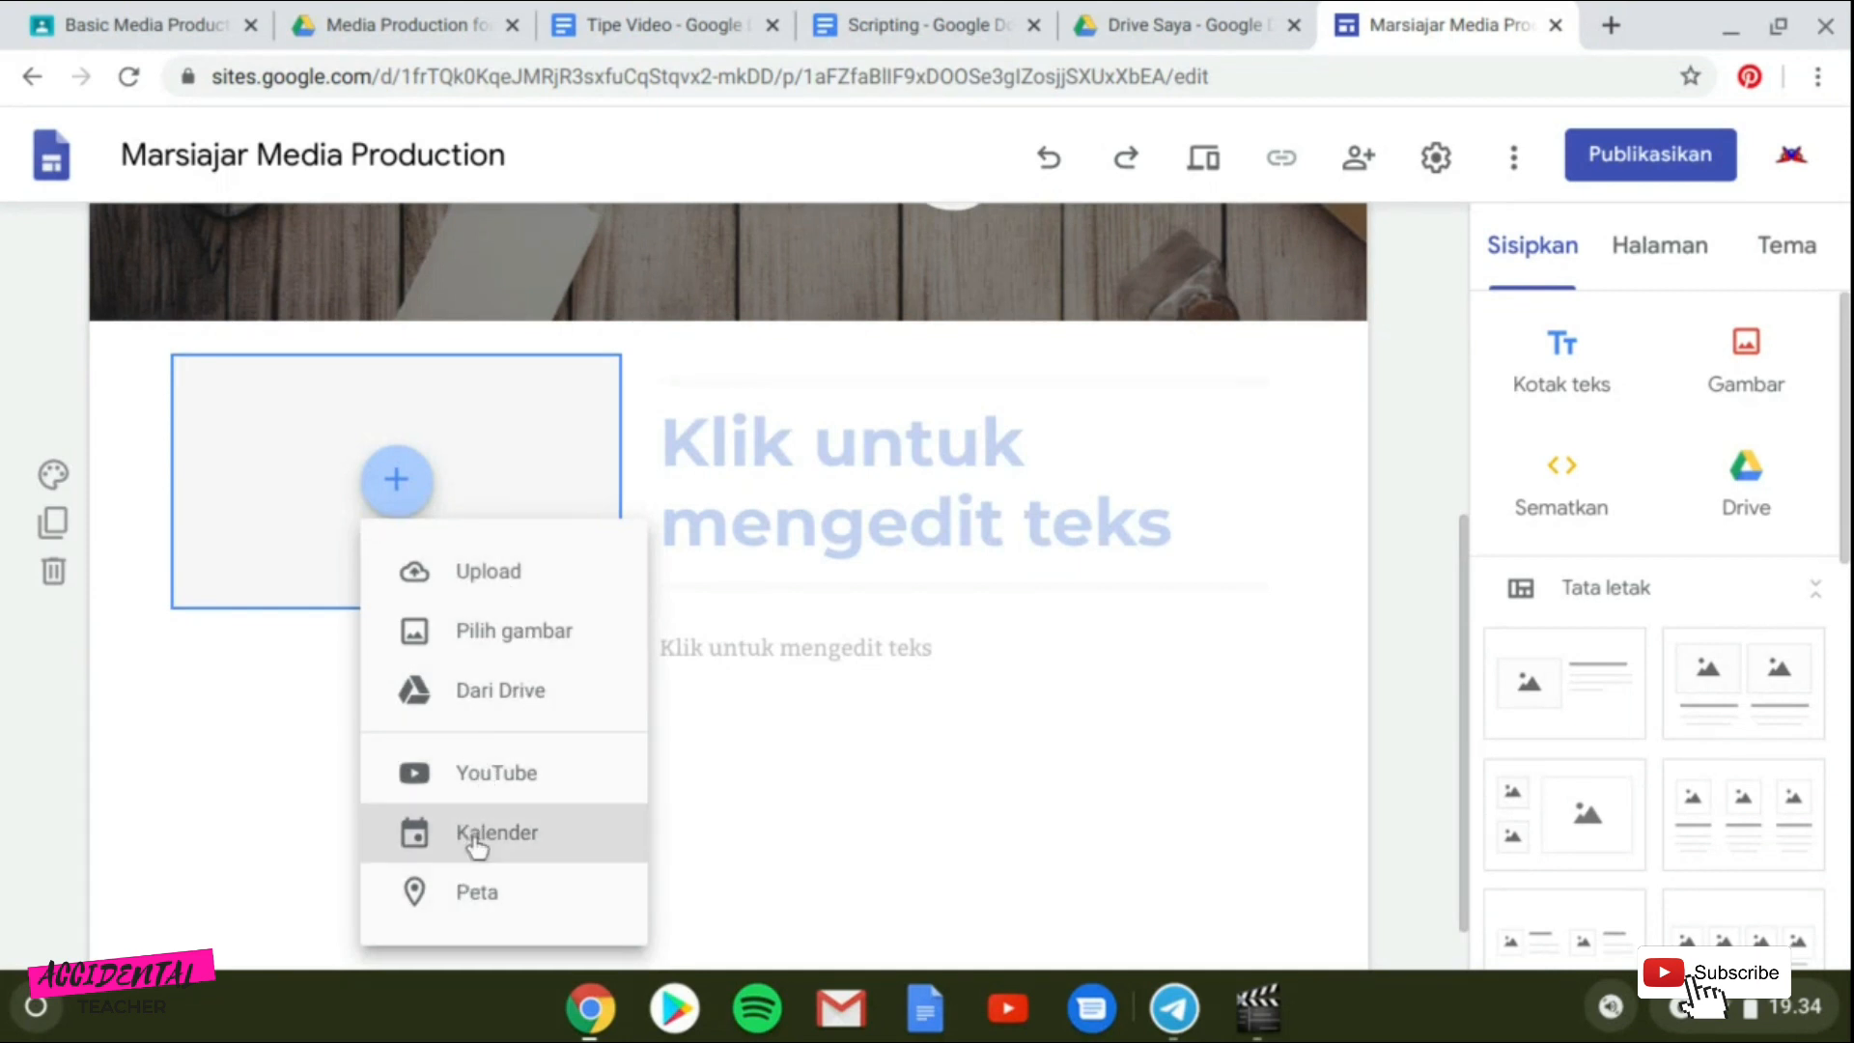
click(479, 633)
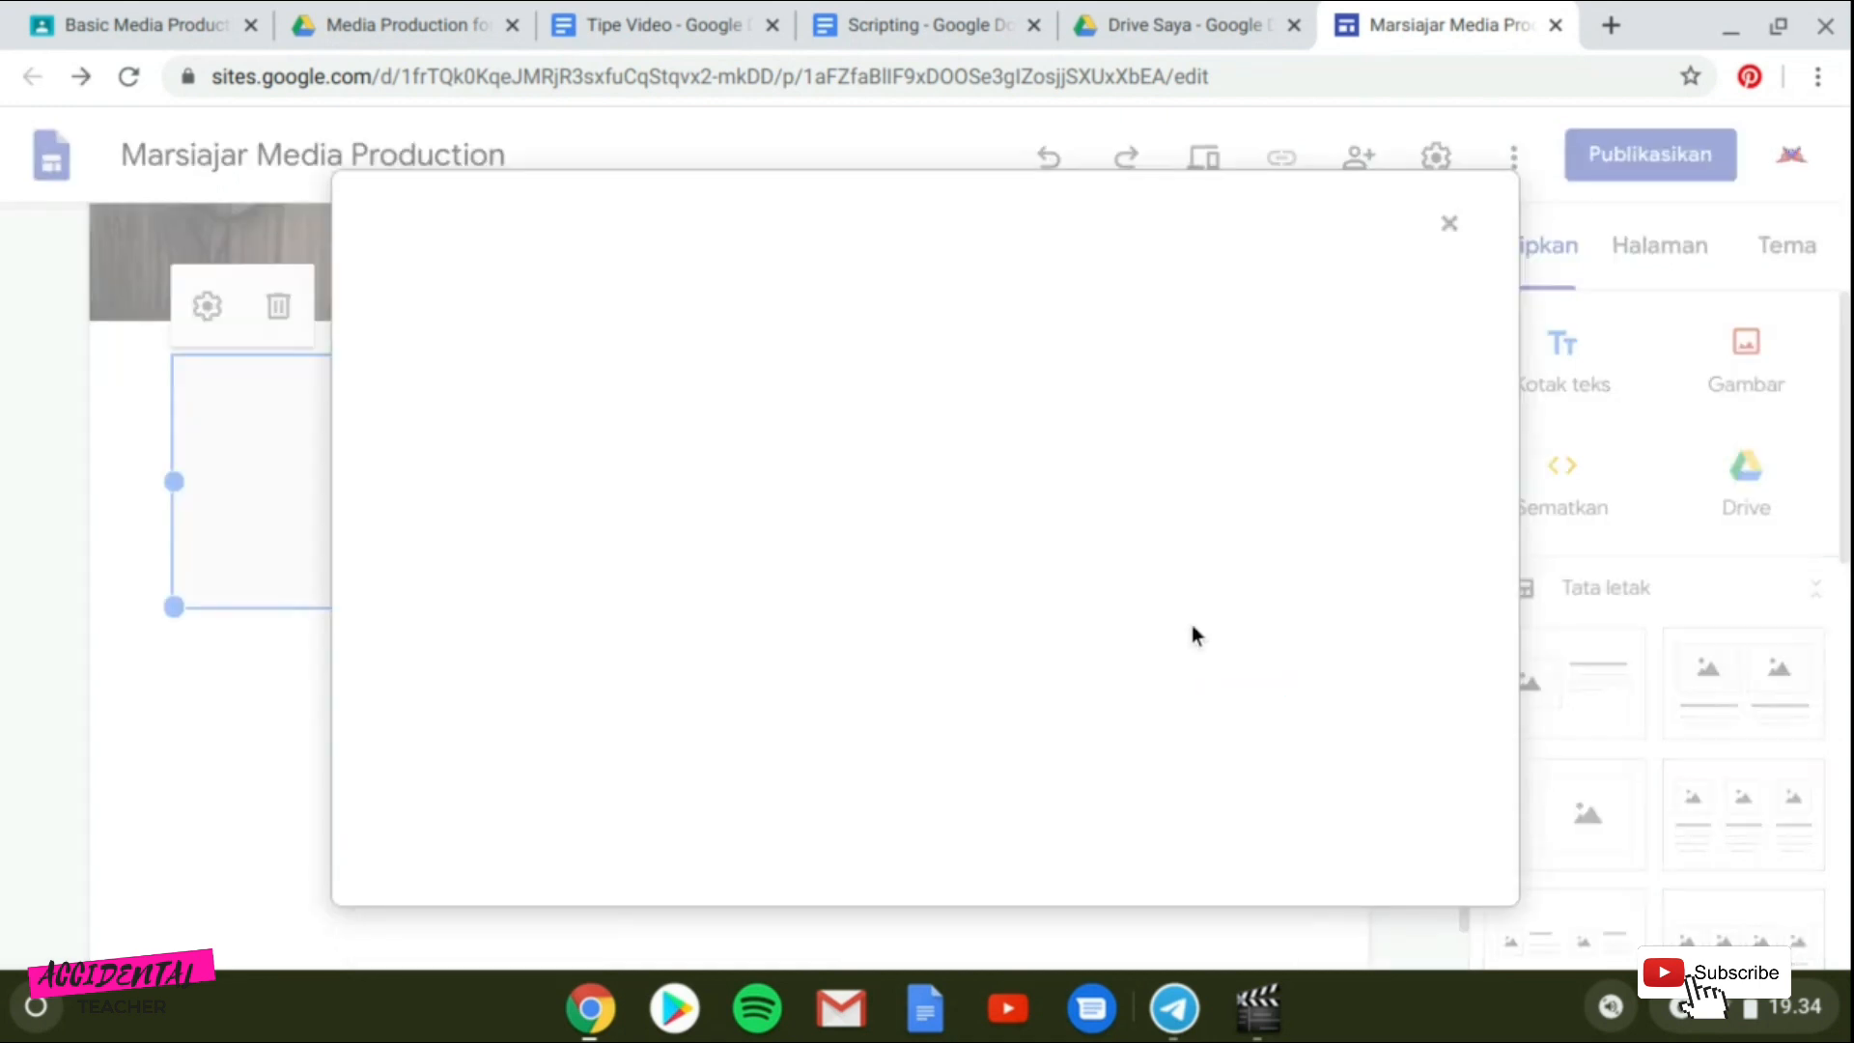
click(961, 323)
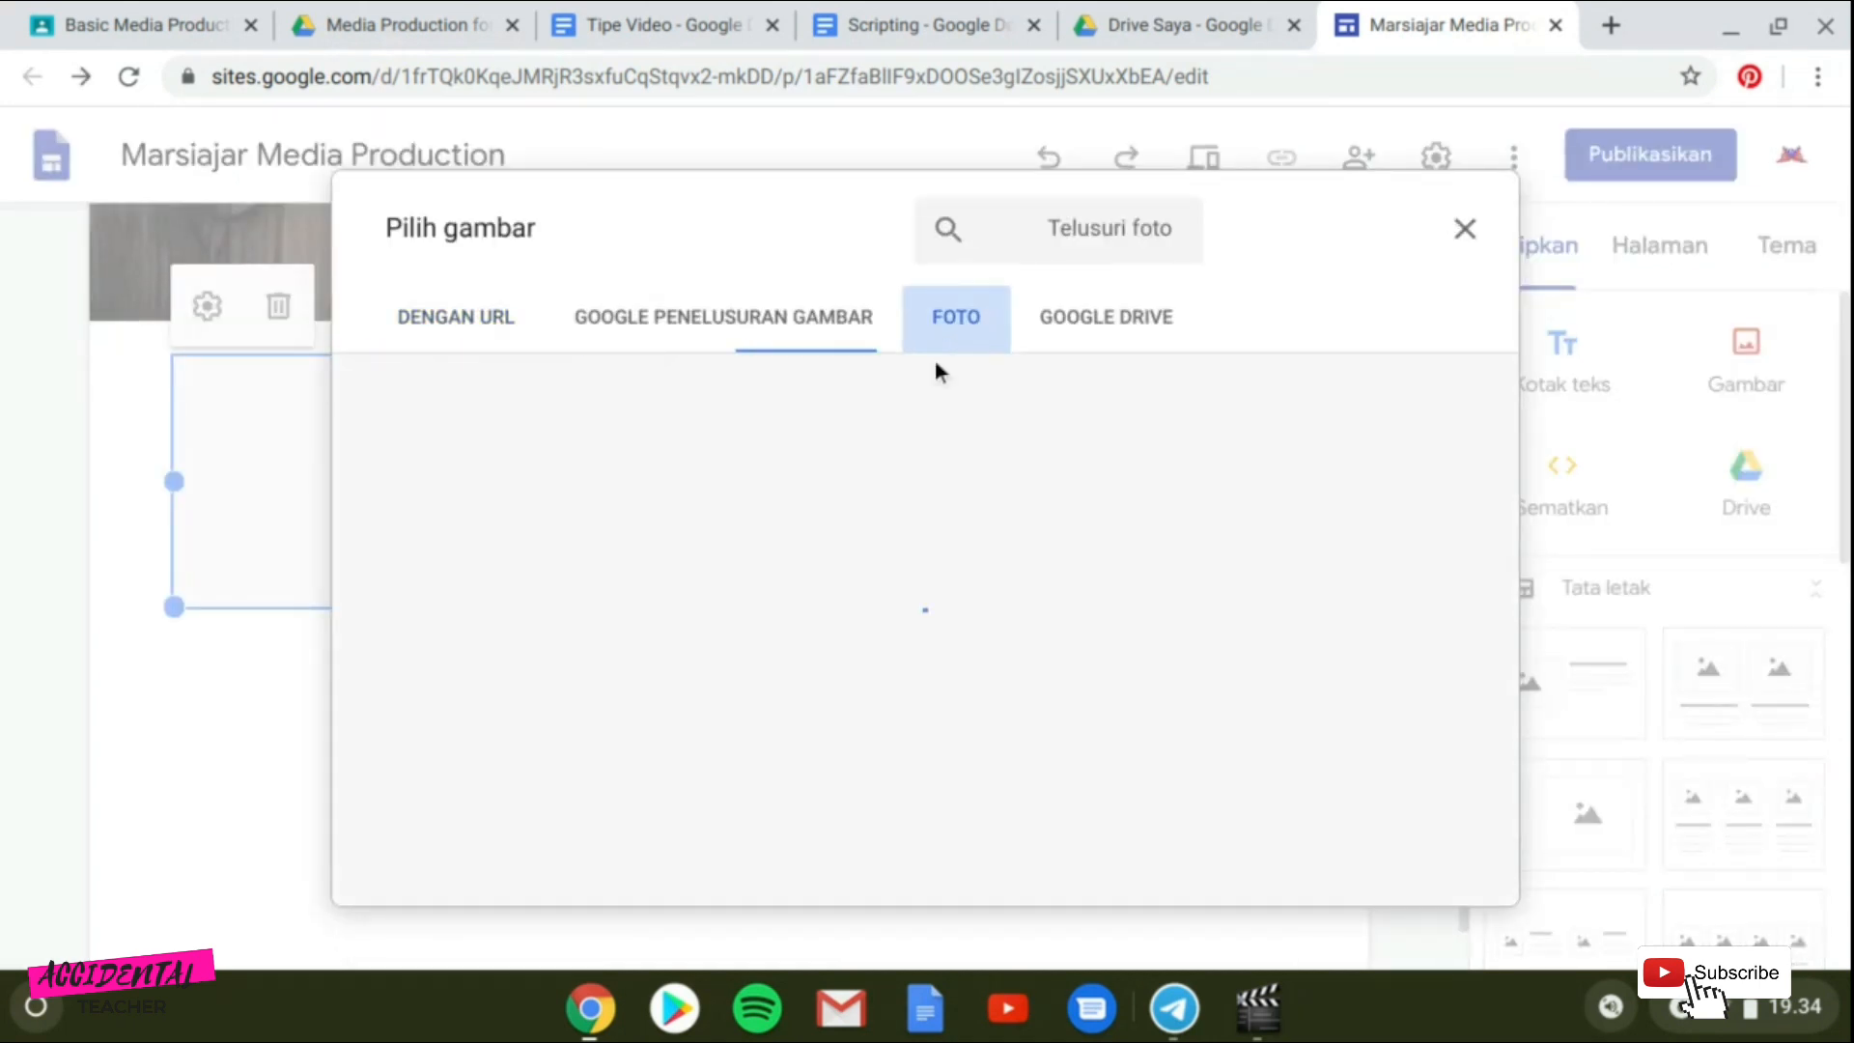
click(827, 321)
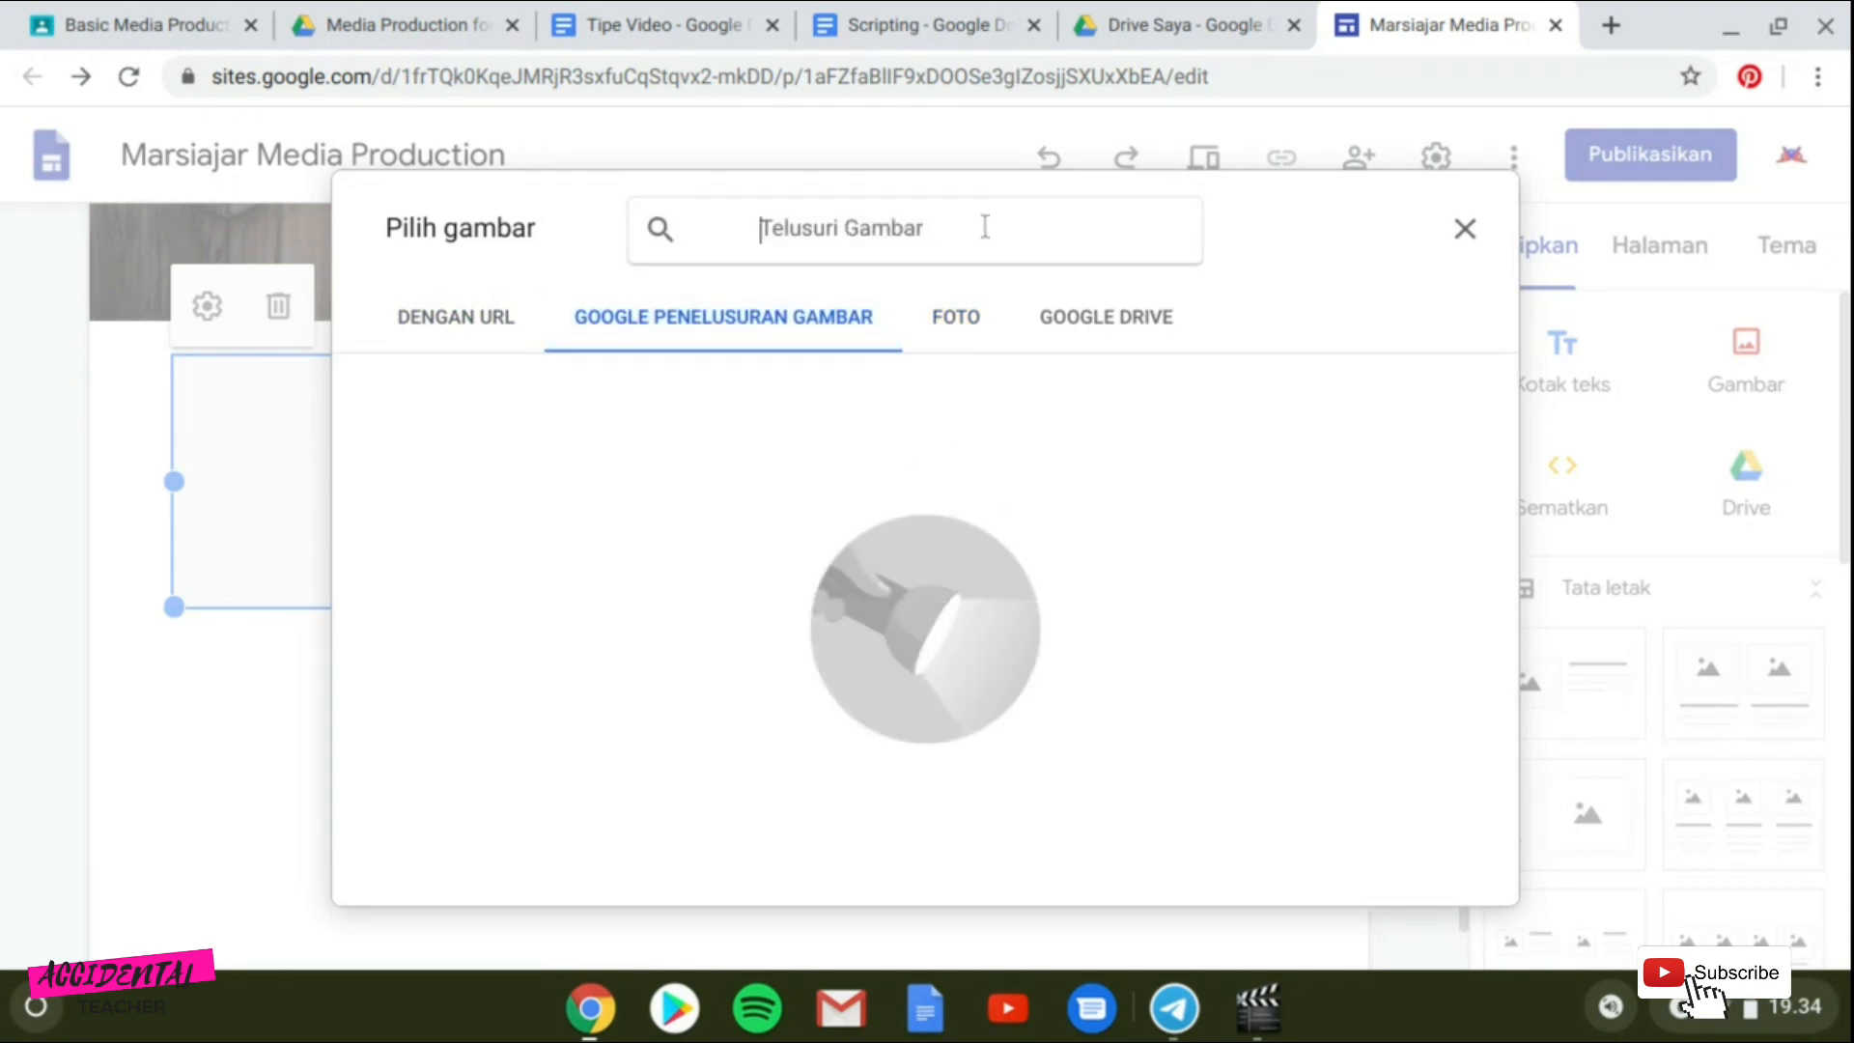
text(online learning)
key(Return)
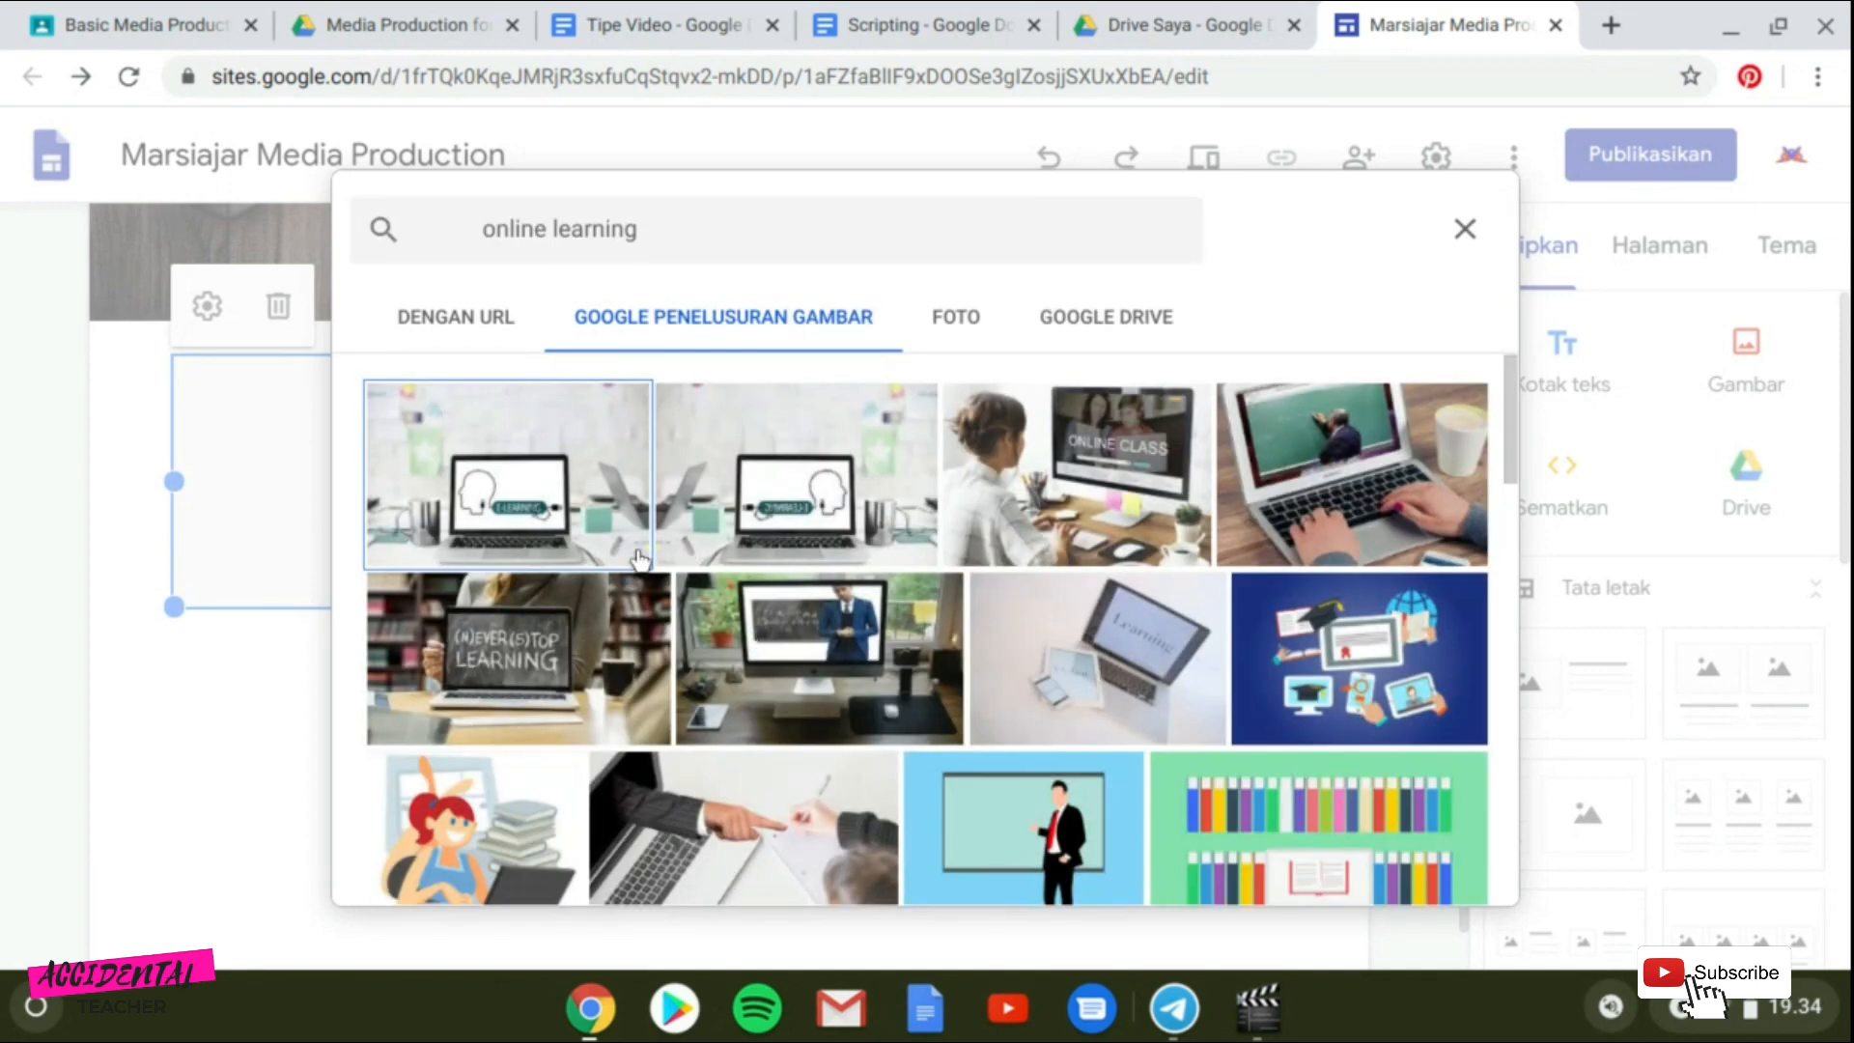
click(1104, 495)
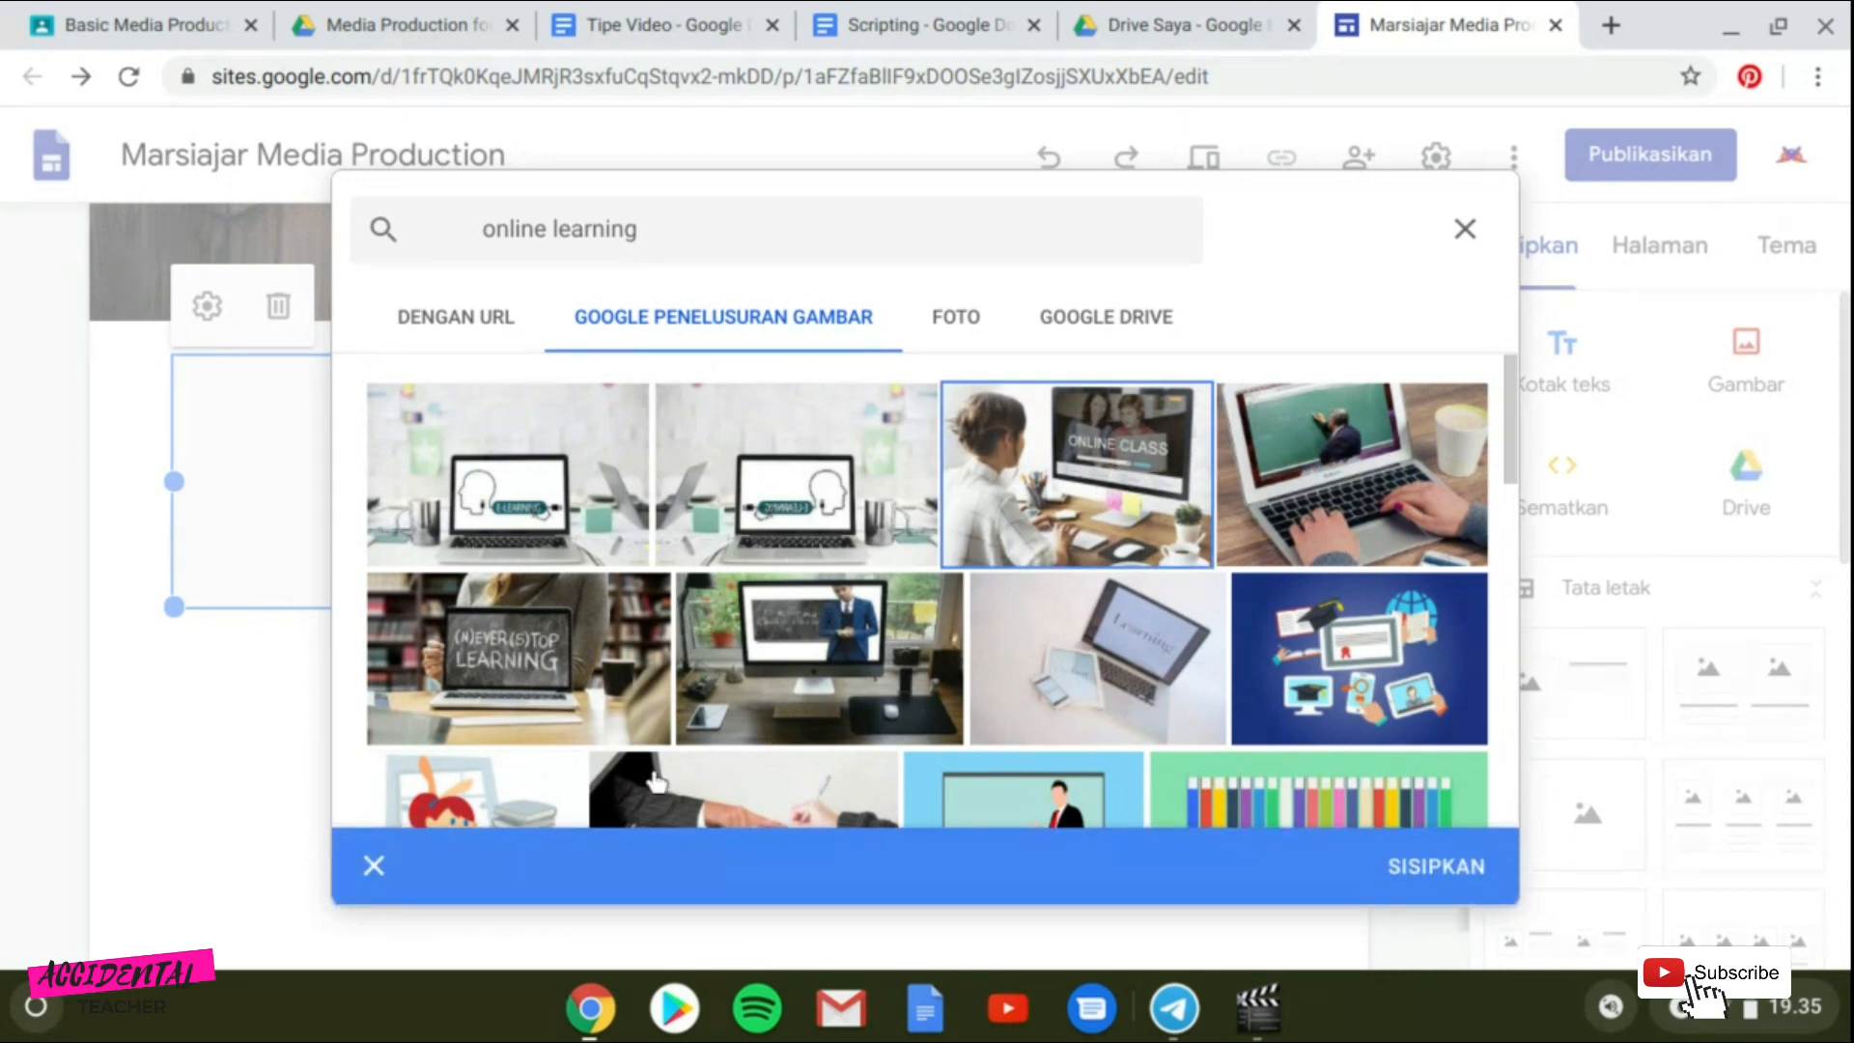
click(1412, 868)
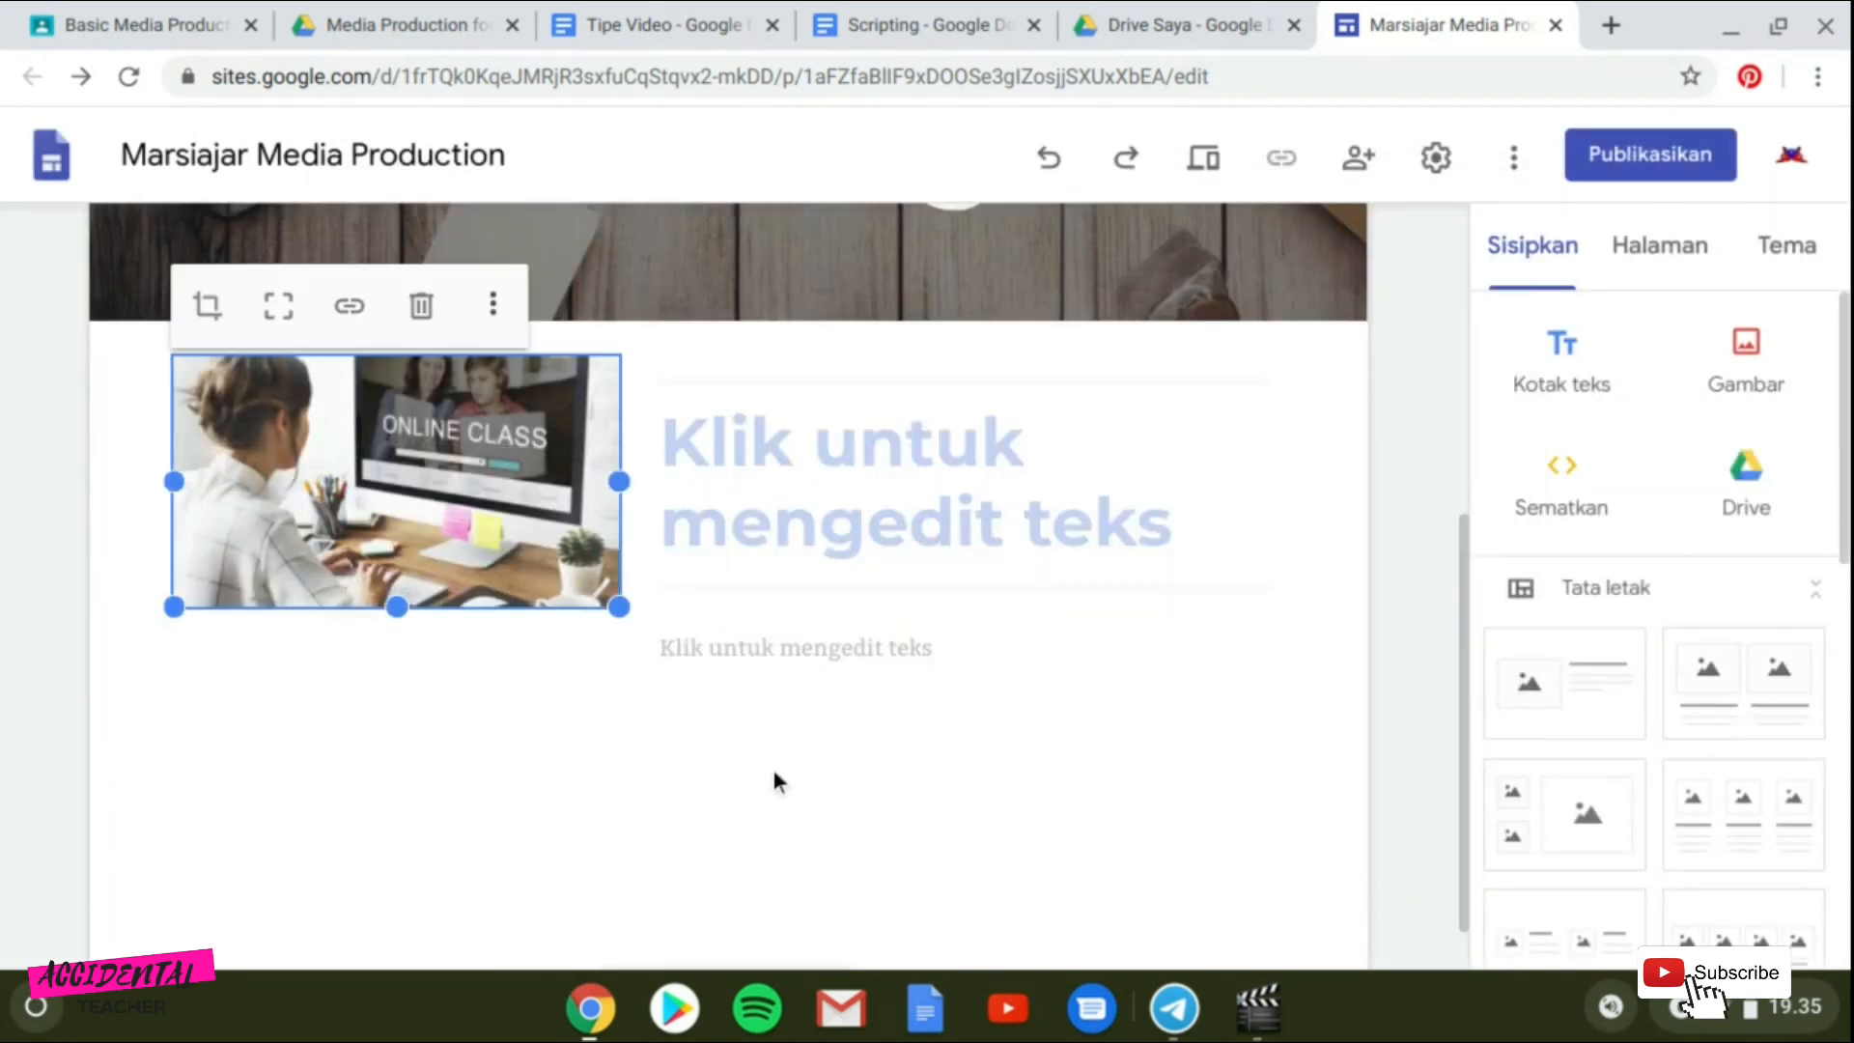
Enter "Media Production for E-learning" as the section's heading.
click(465, 810)
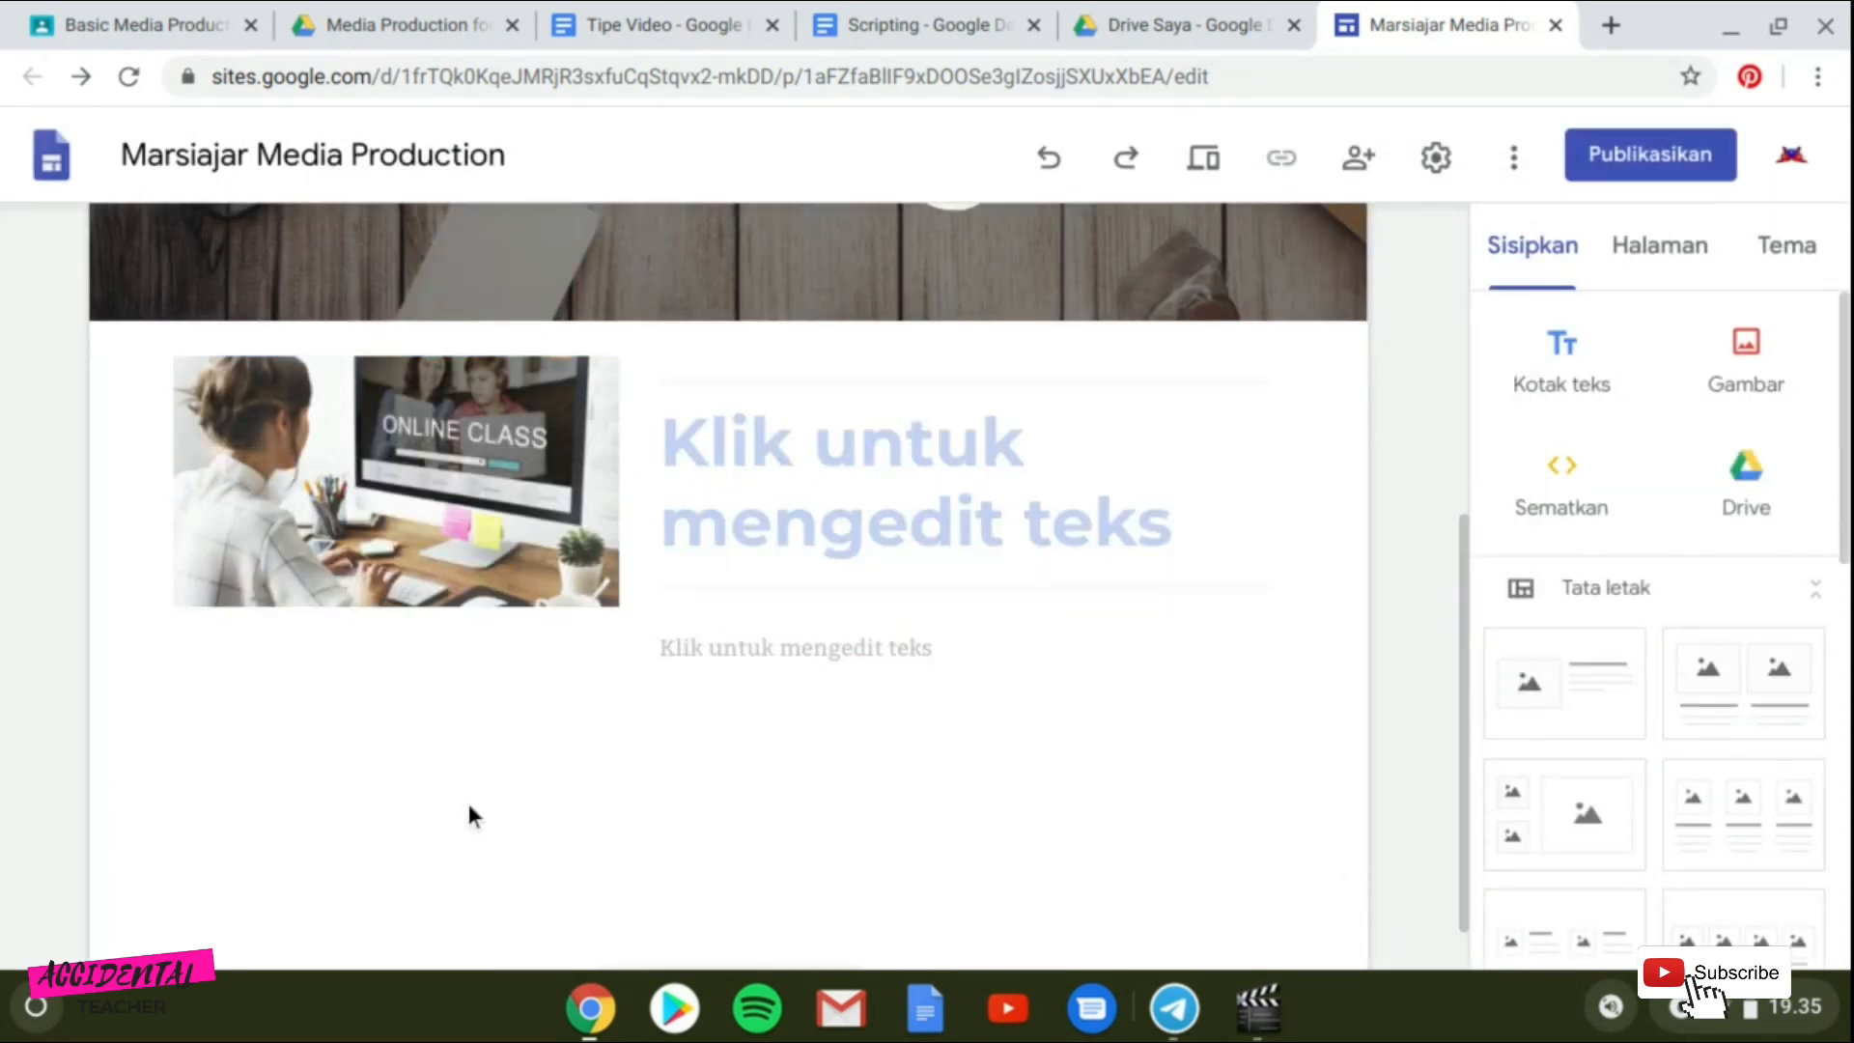
click(833, 479)
text(Media )
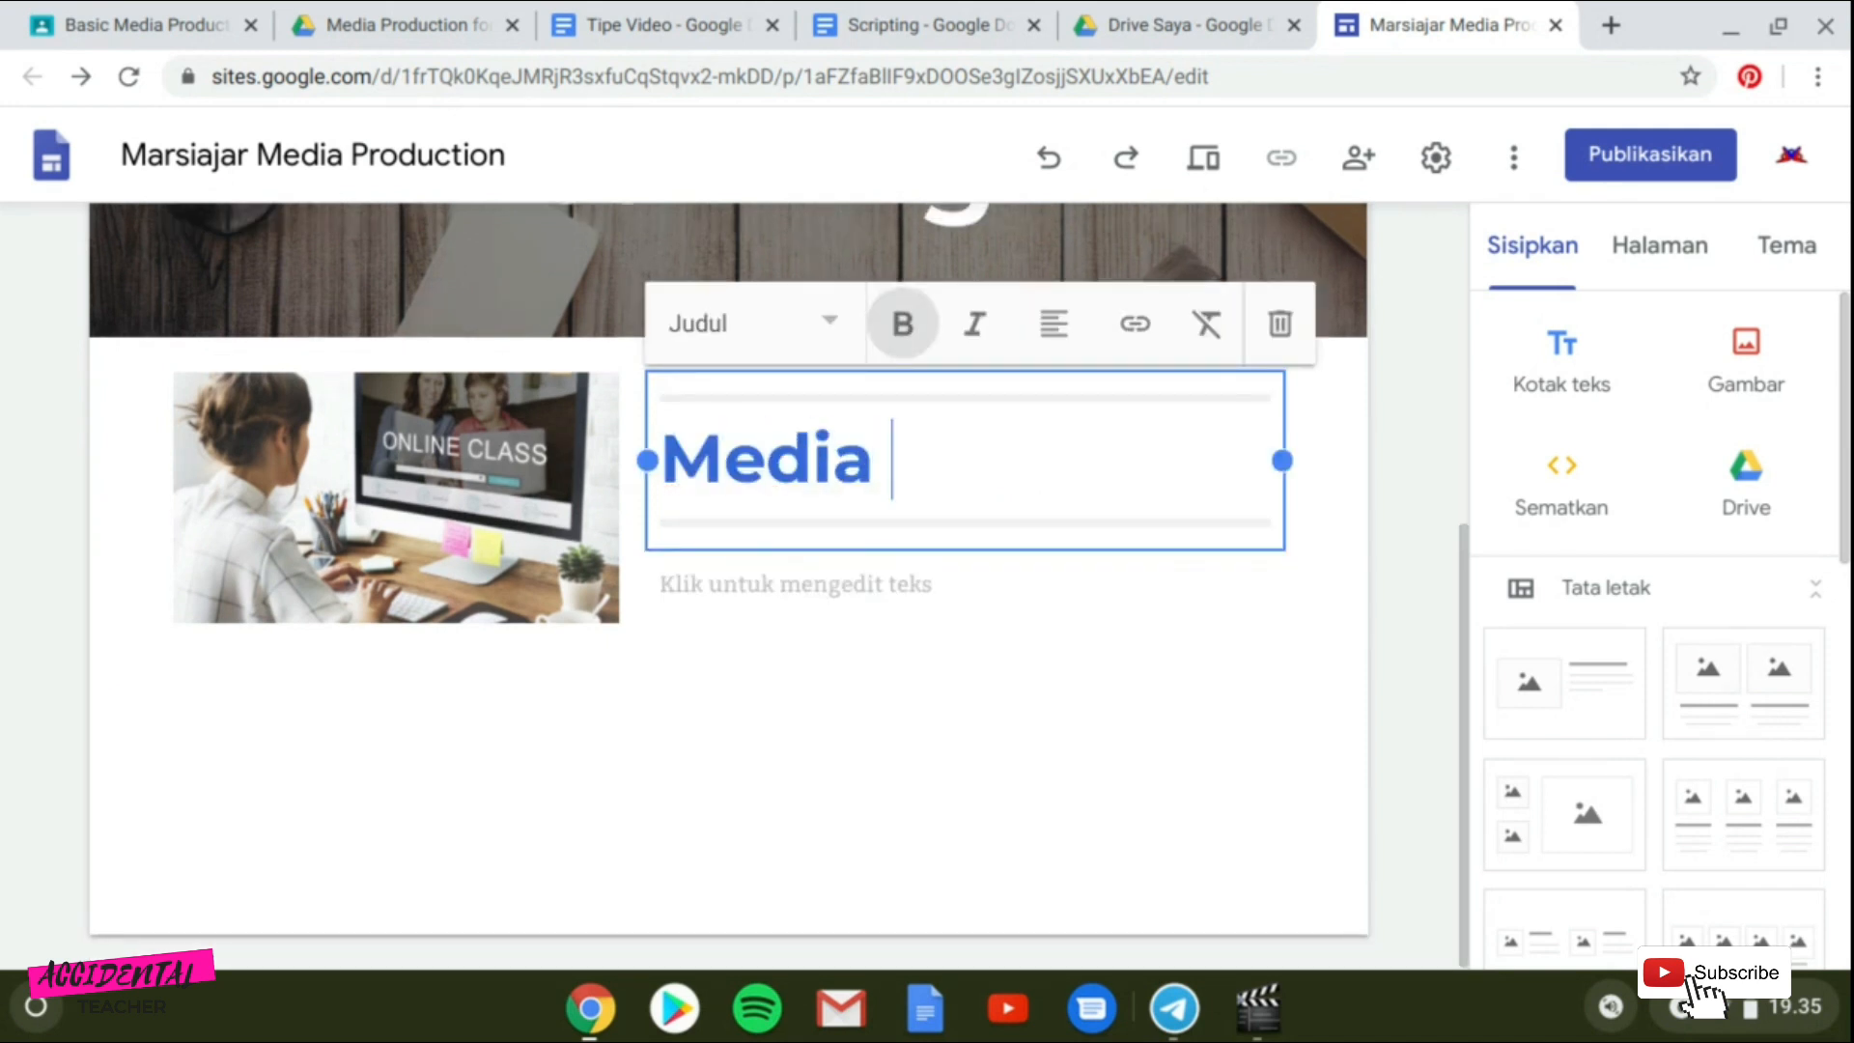
text(Producti)
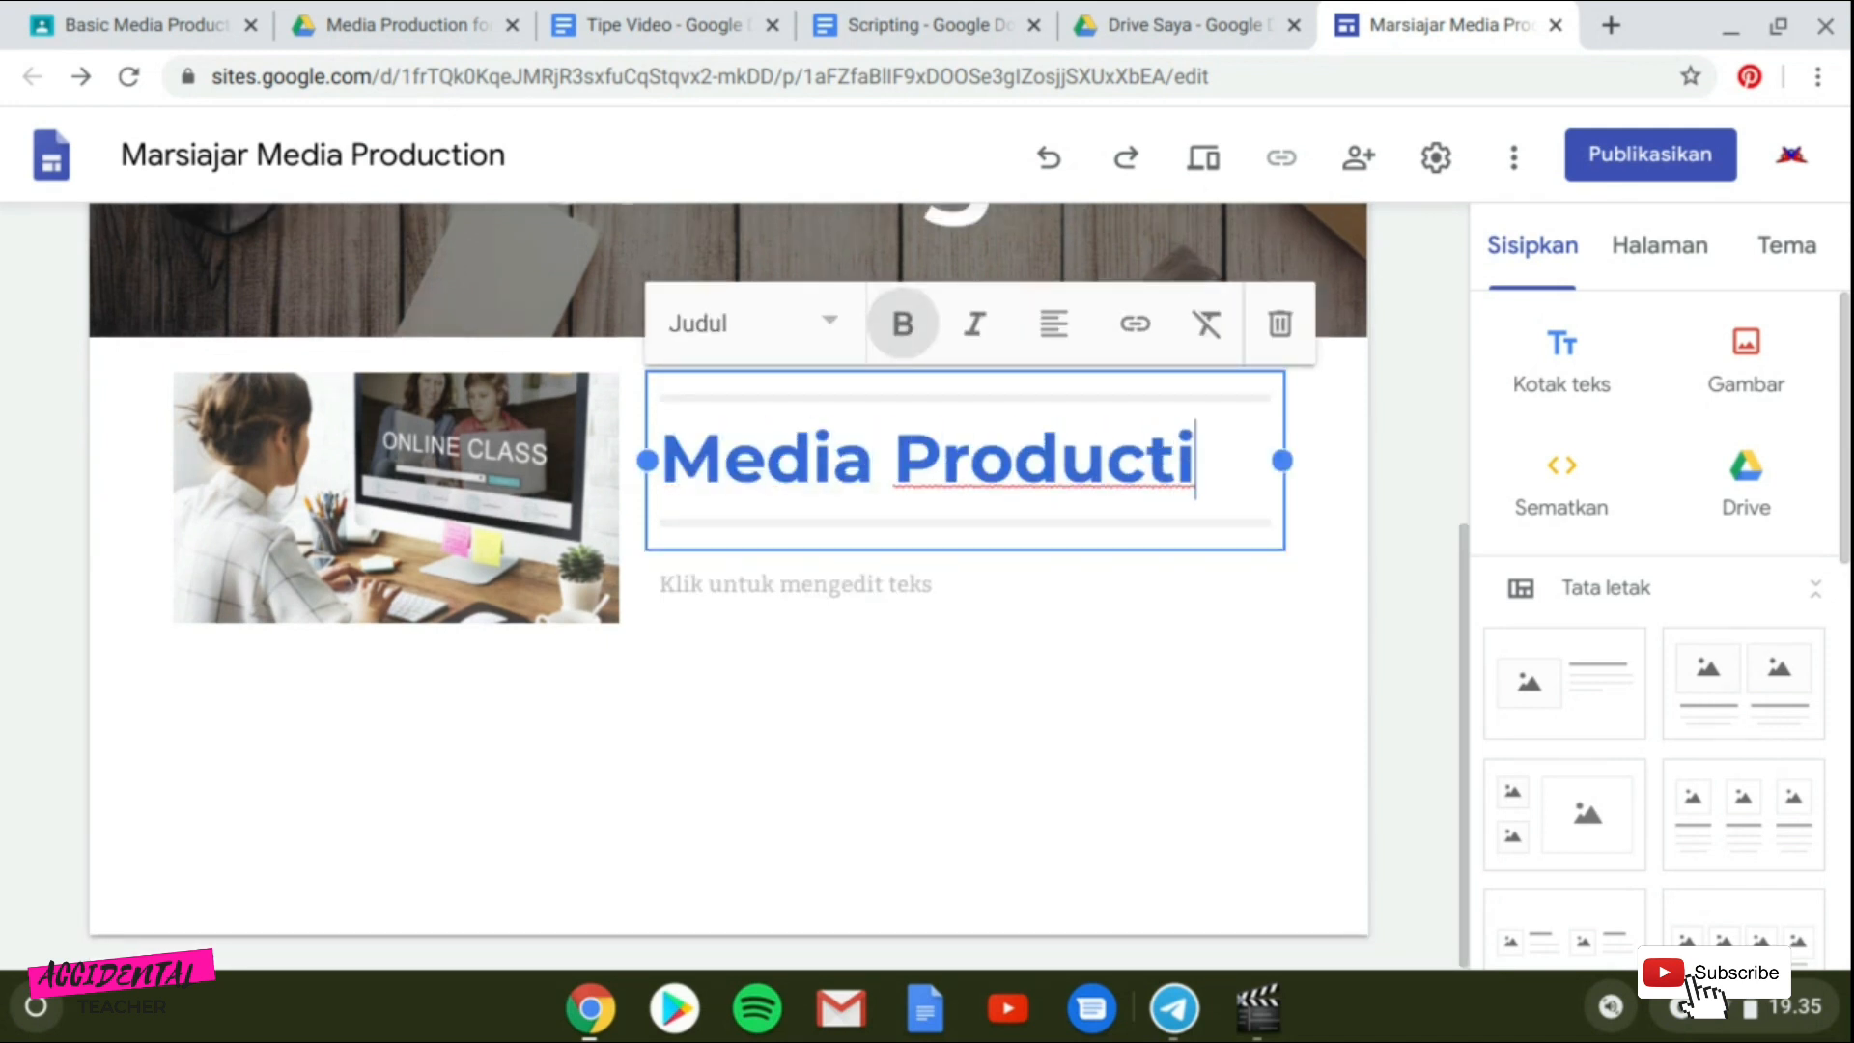
text(on for)
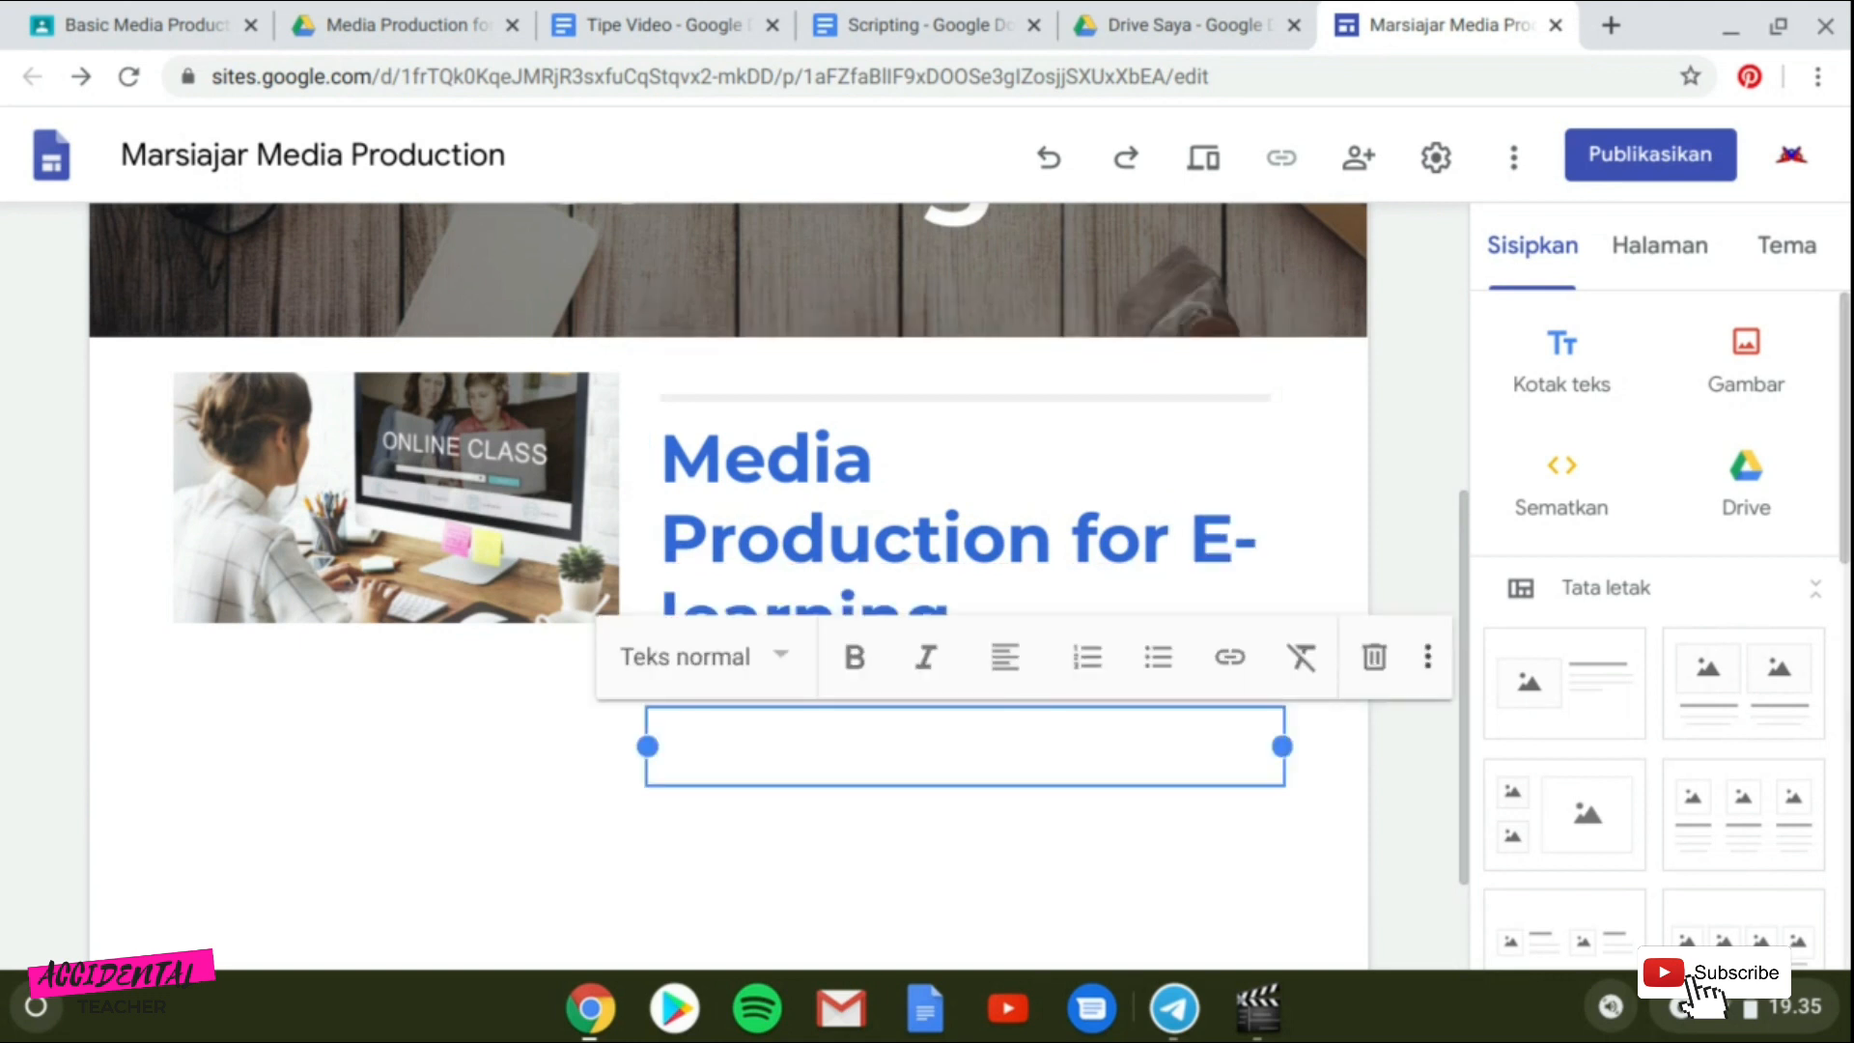
Write the body paragraphs beginning "Di masa pandemi saat ini" and ending "membuat video pembelajaran yang mumpuni.".
text(DImas)
key(BackSpace)
key(BackSpace)
key(BackSpace)
key(BackSpace)
text(i masa pandemi)
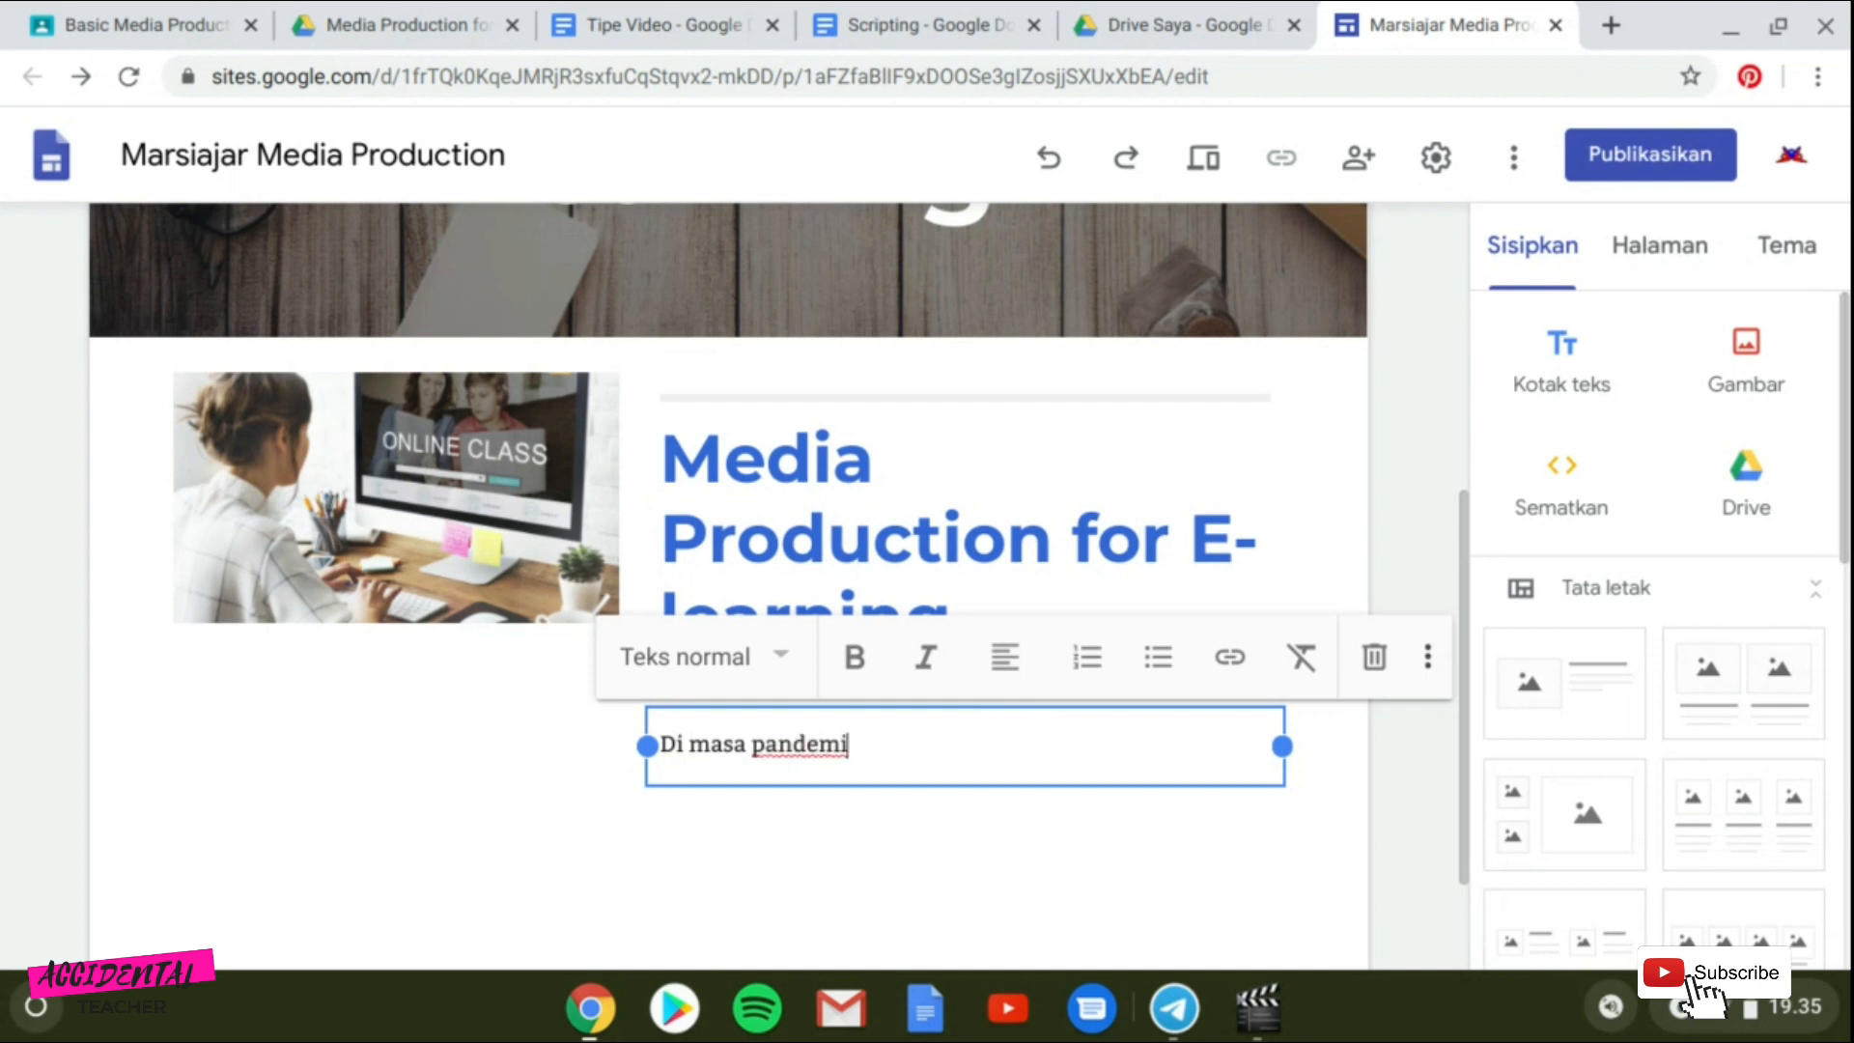
text( saat ini, mau tida)
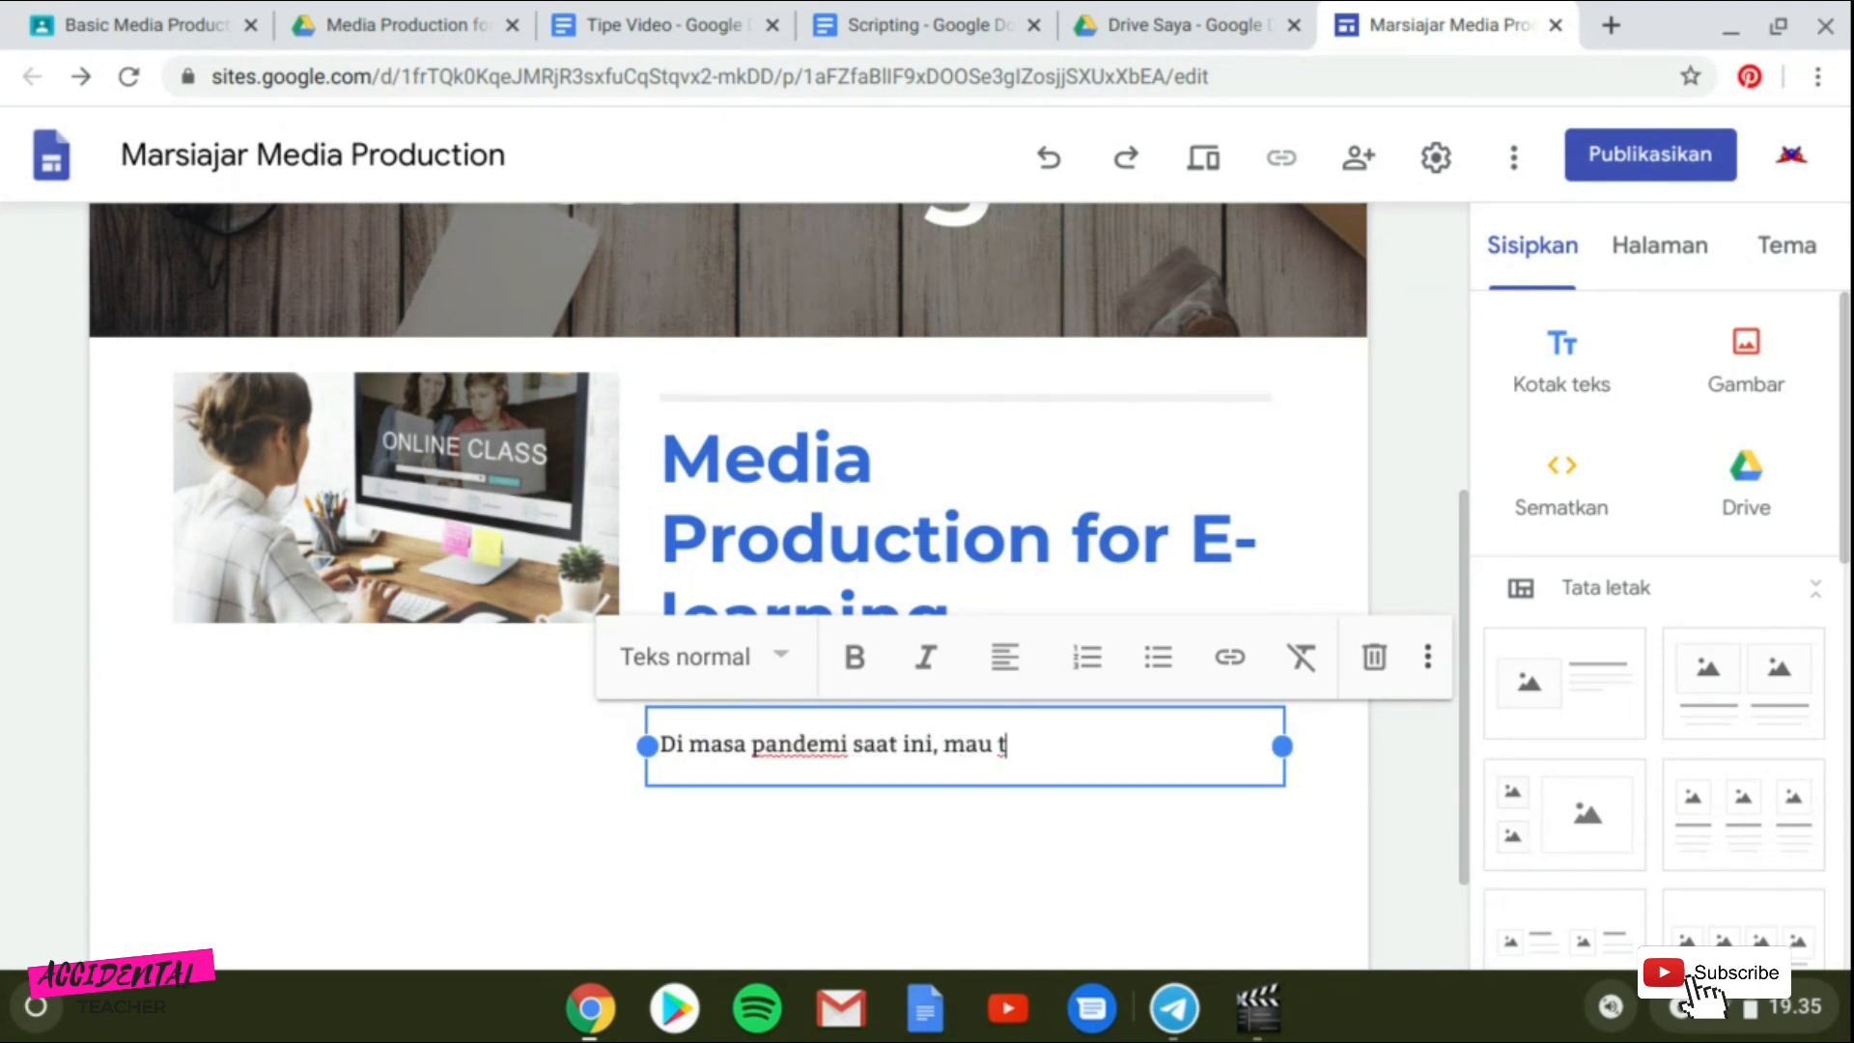
text(k mauh)
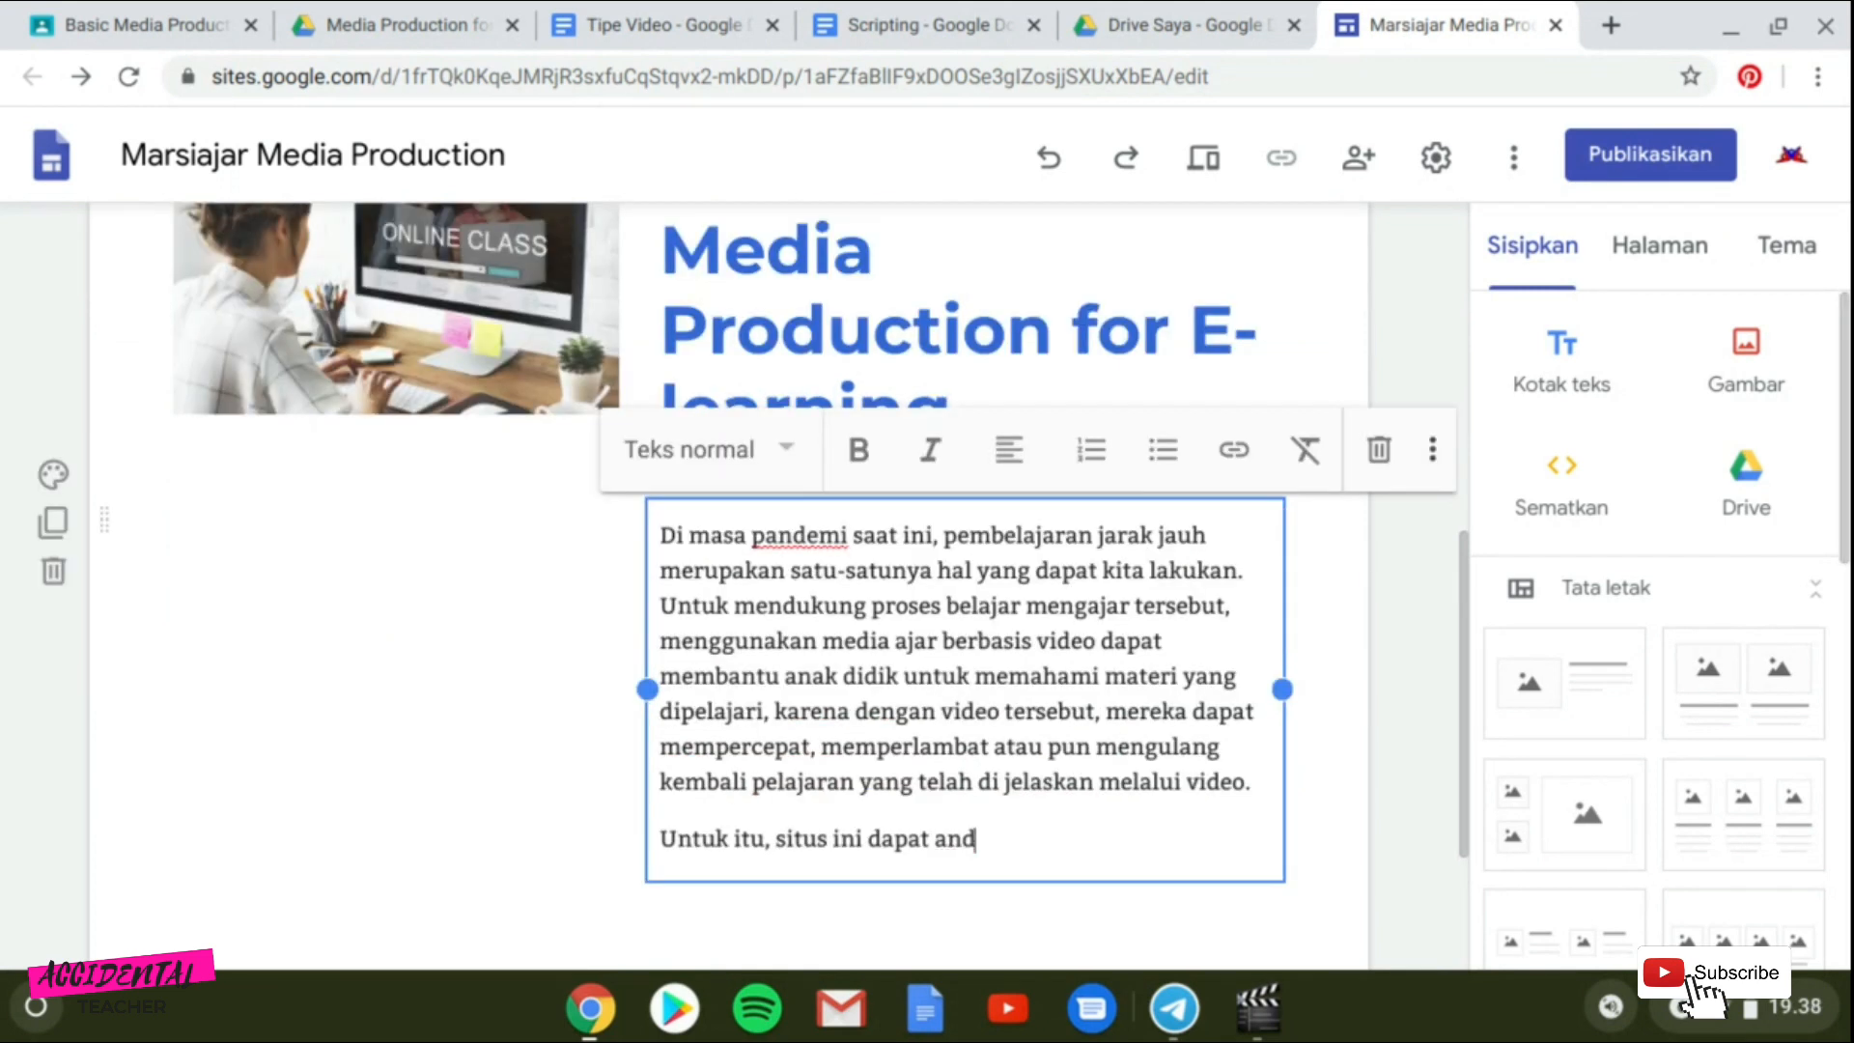
text(unakan untu)
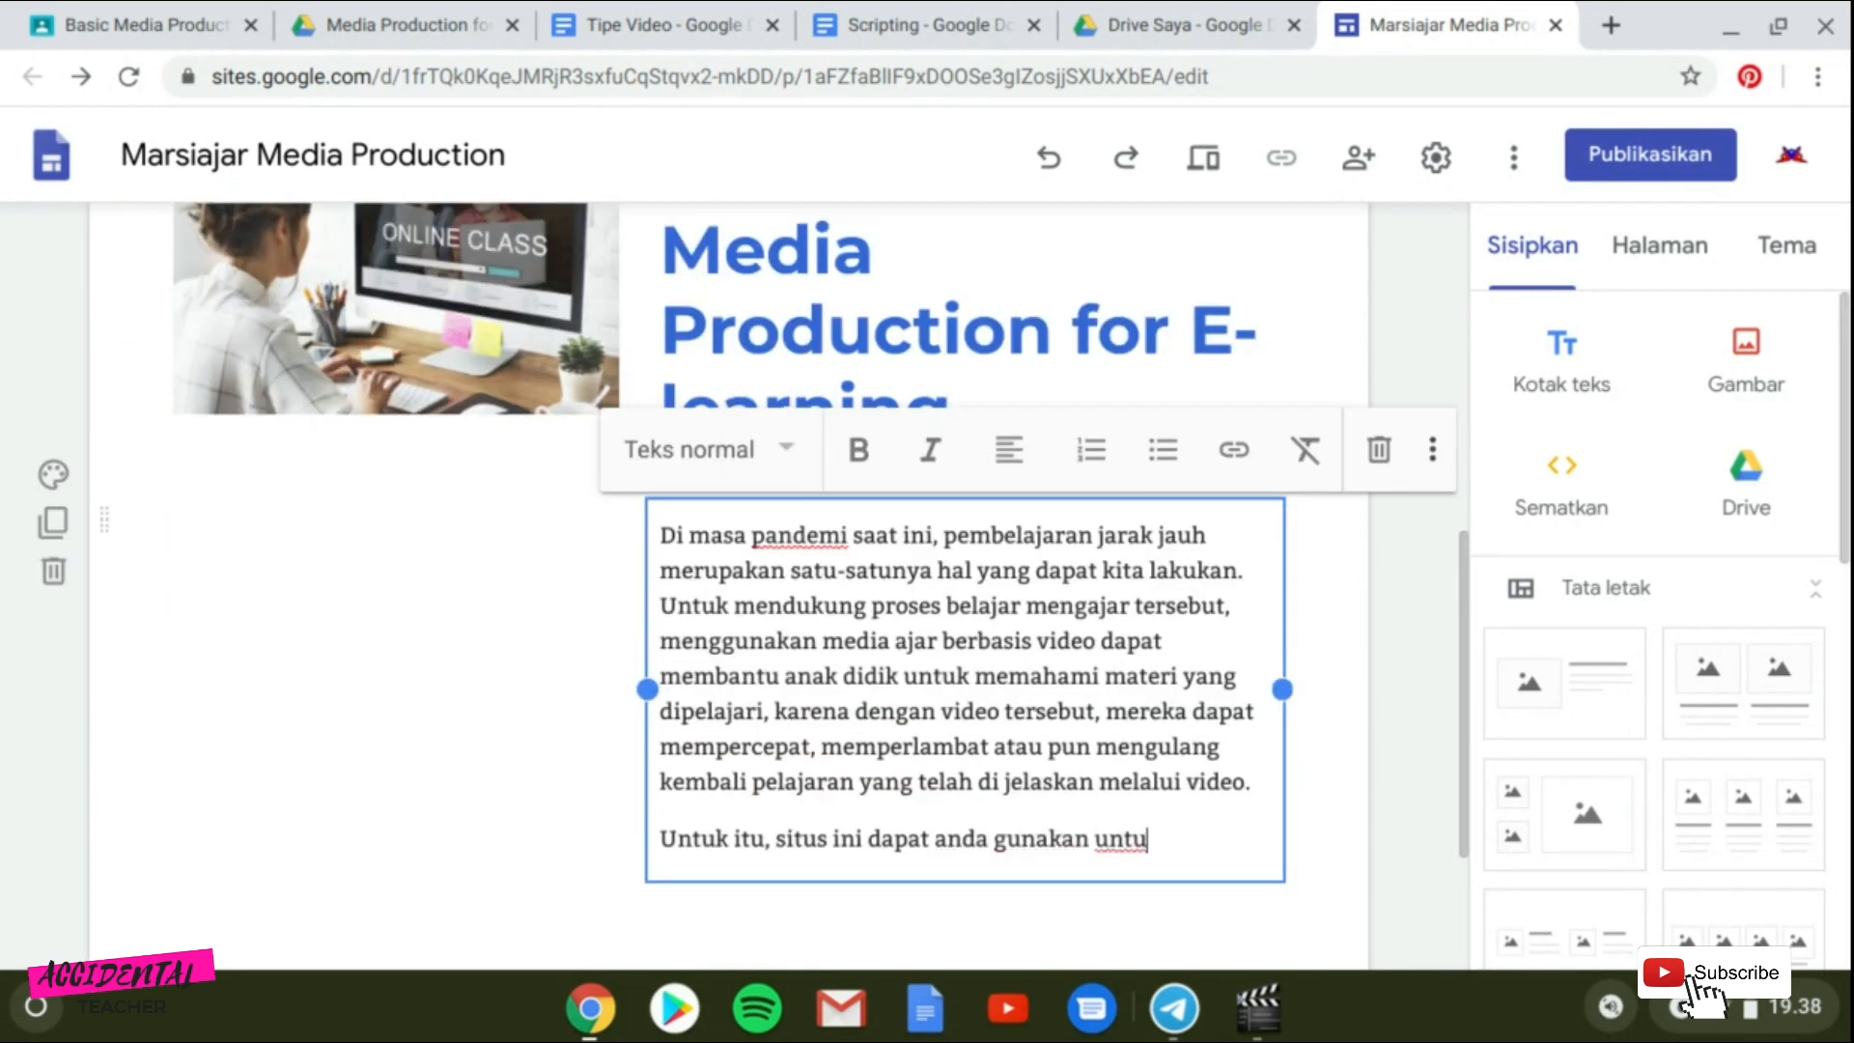
text(k mempelajar)
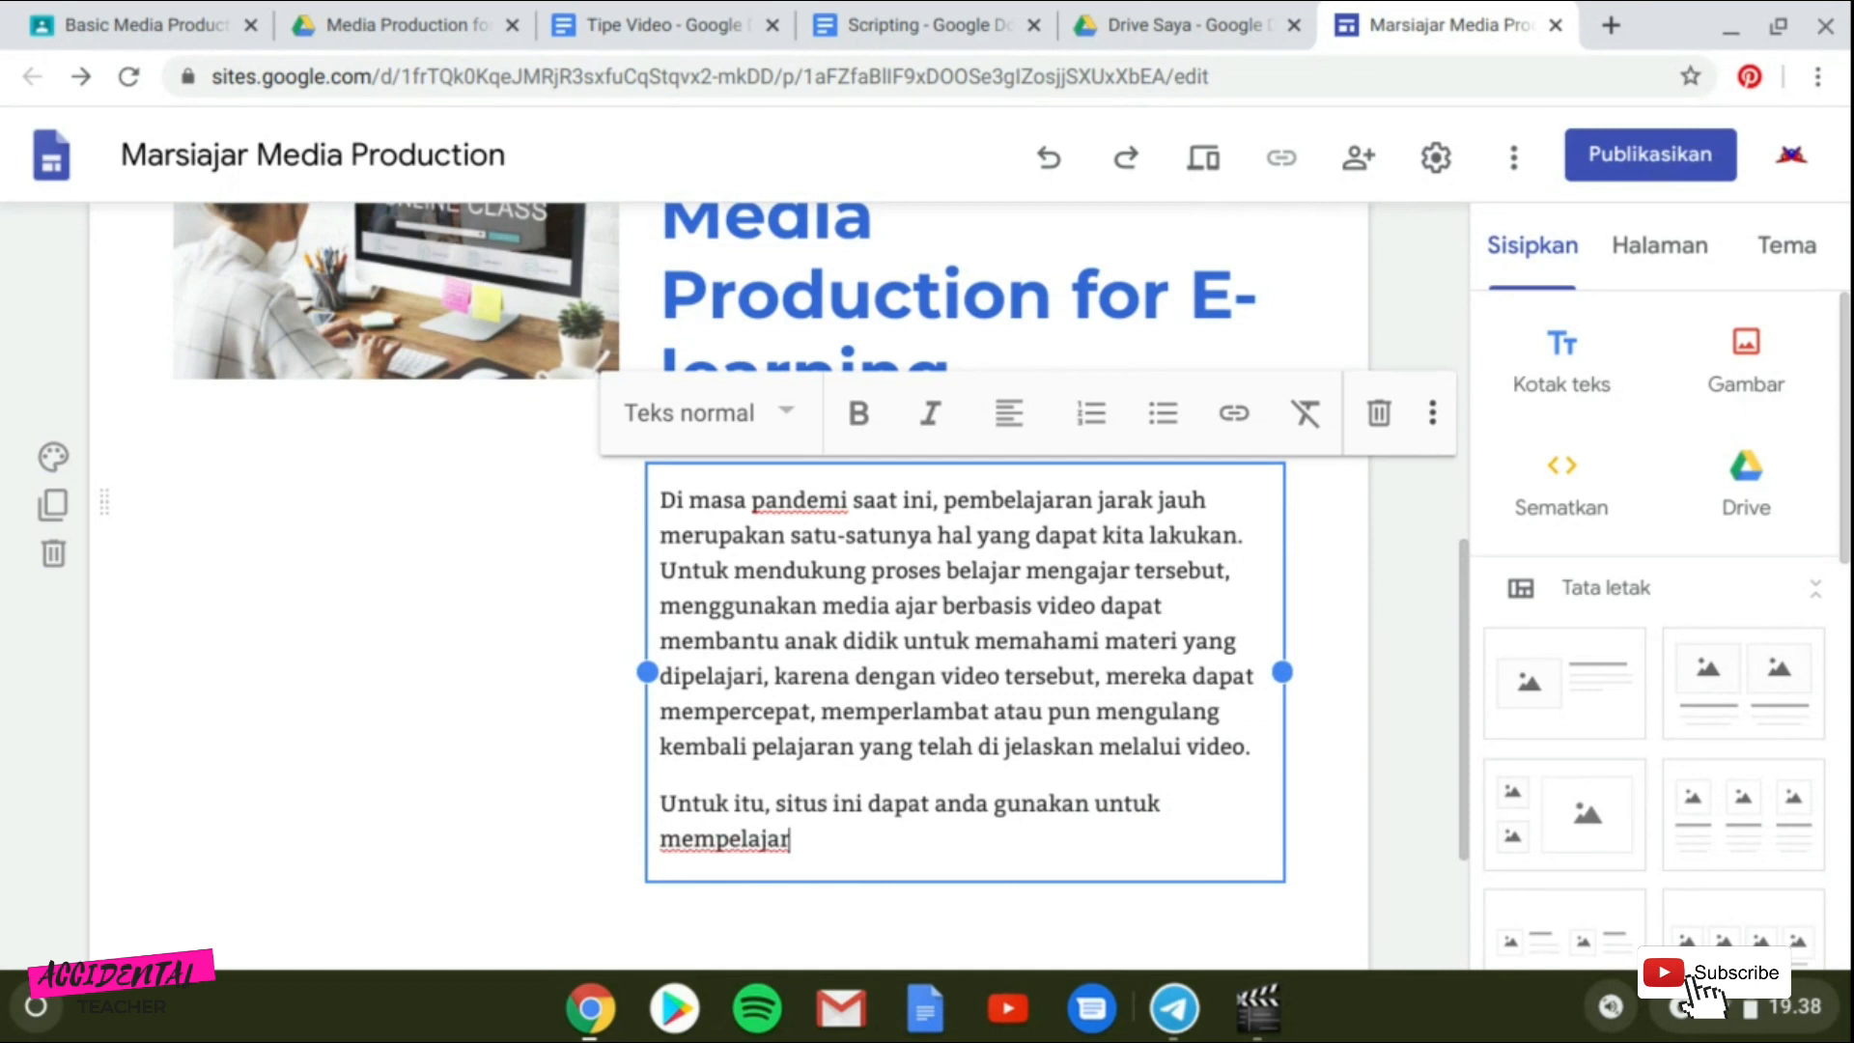
text(i)
text( tekh)
key(BackSpace)
key(BackSpace)
key(BackSpace)
text(dasa)
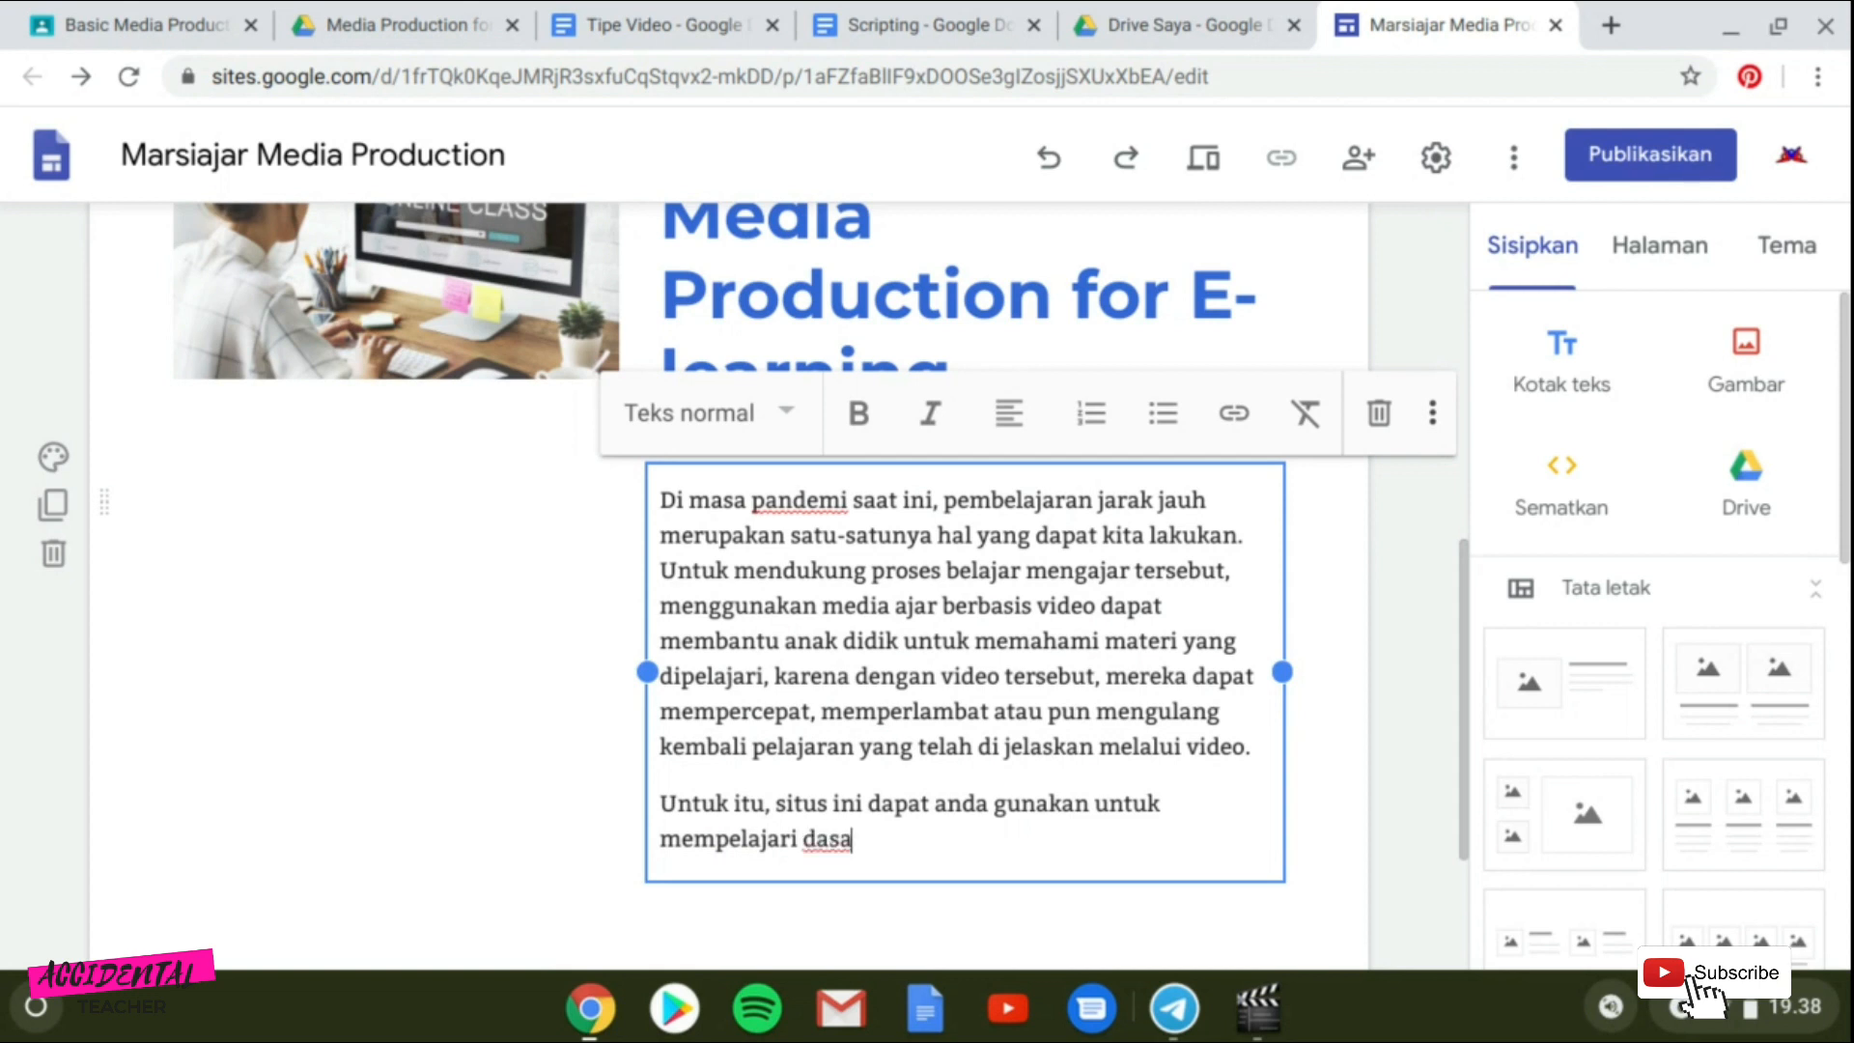
text(r-dasar bagaiman membuat)
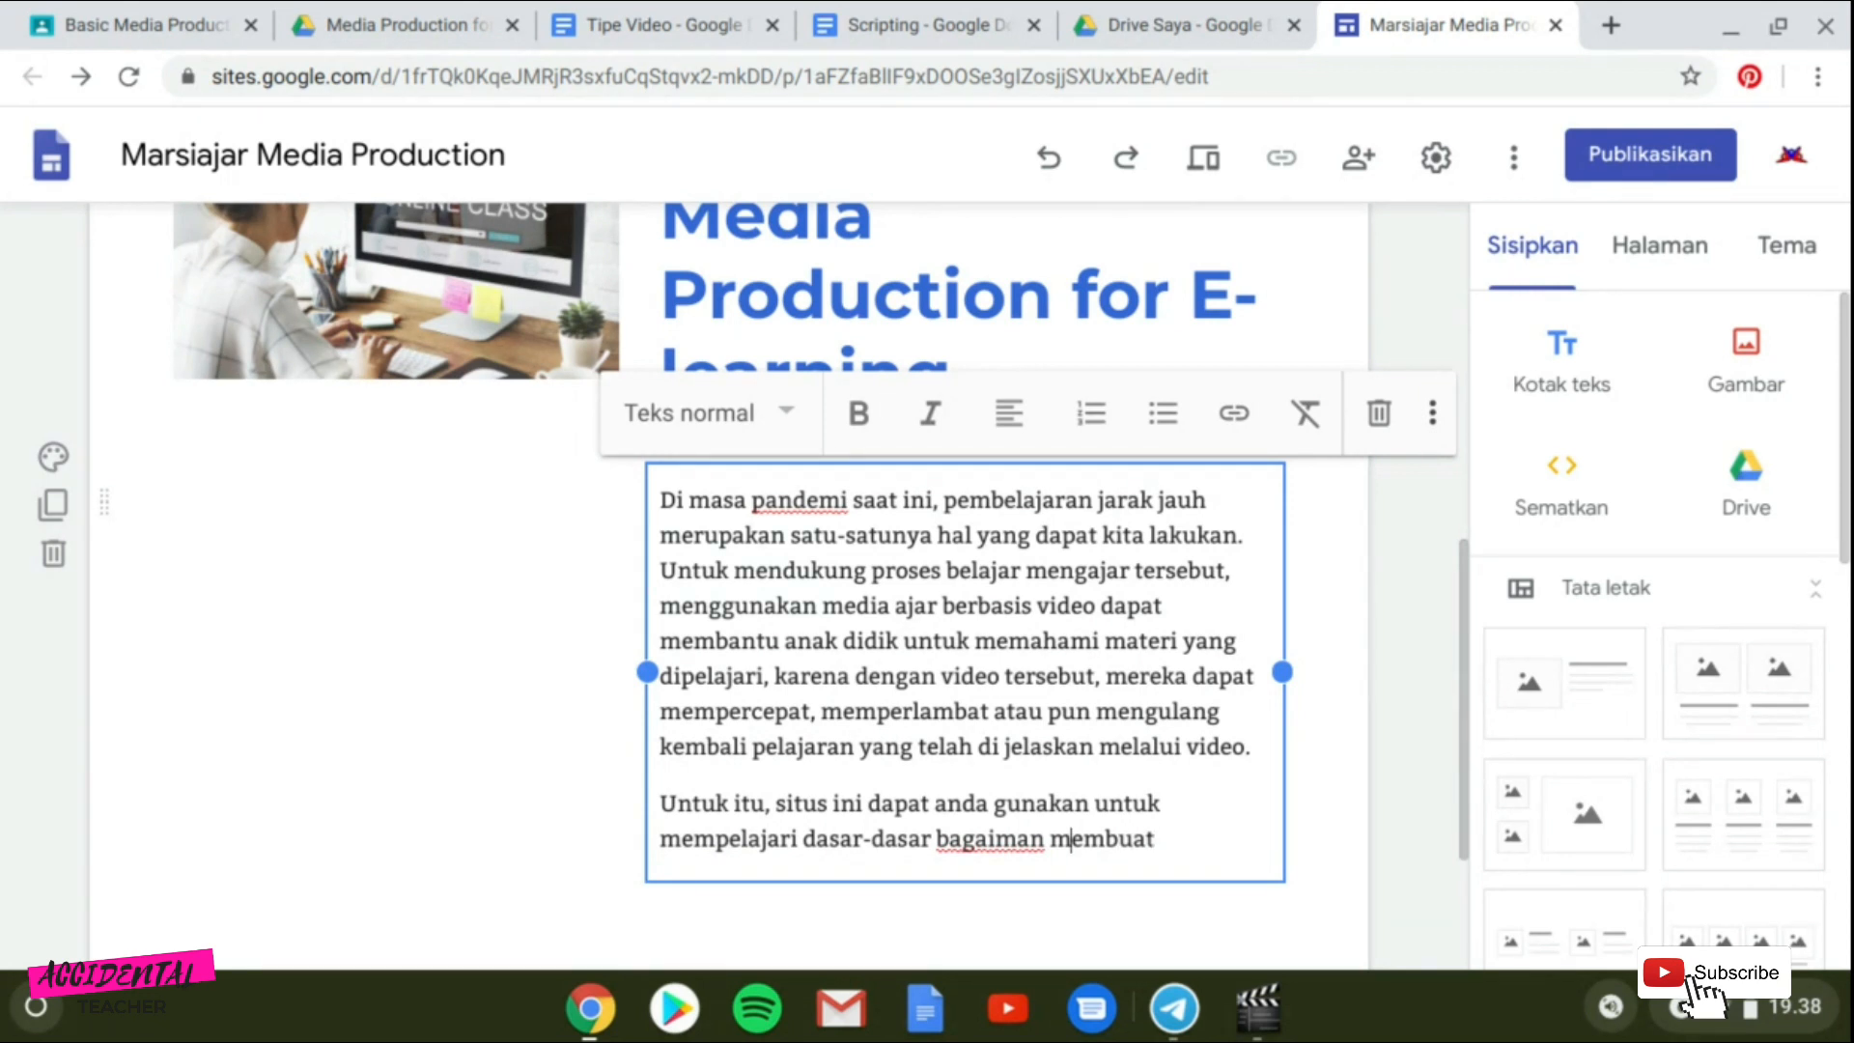
text(a)
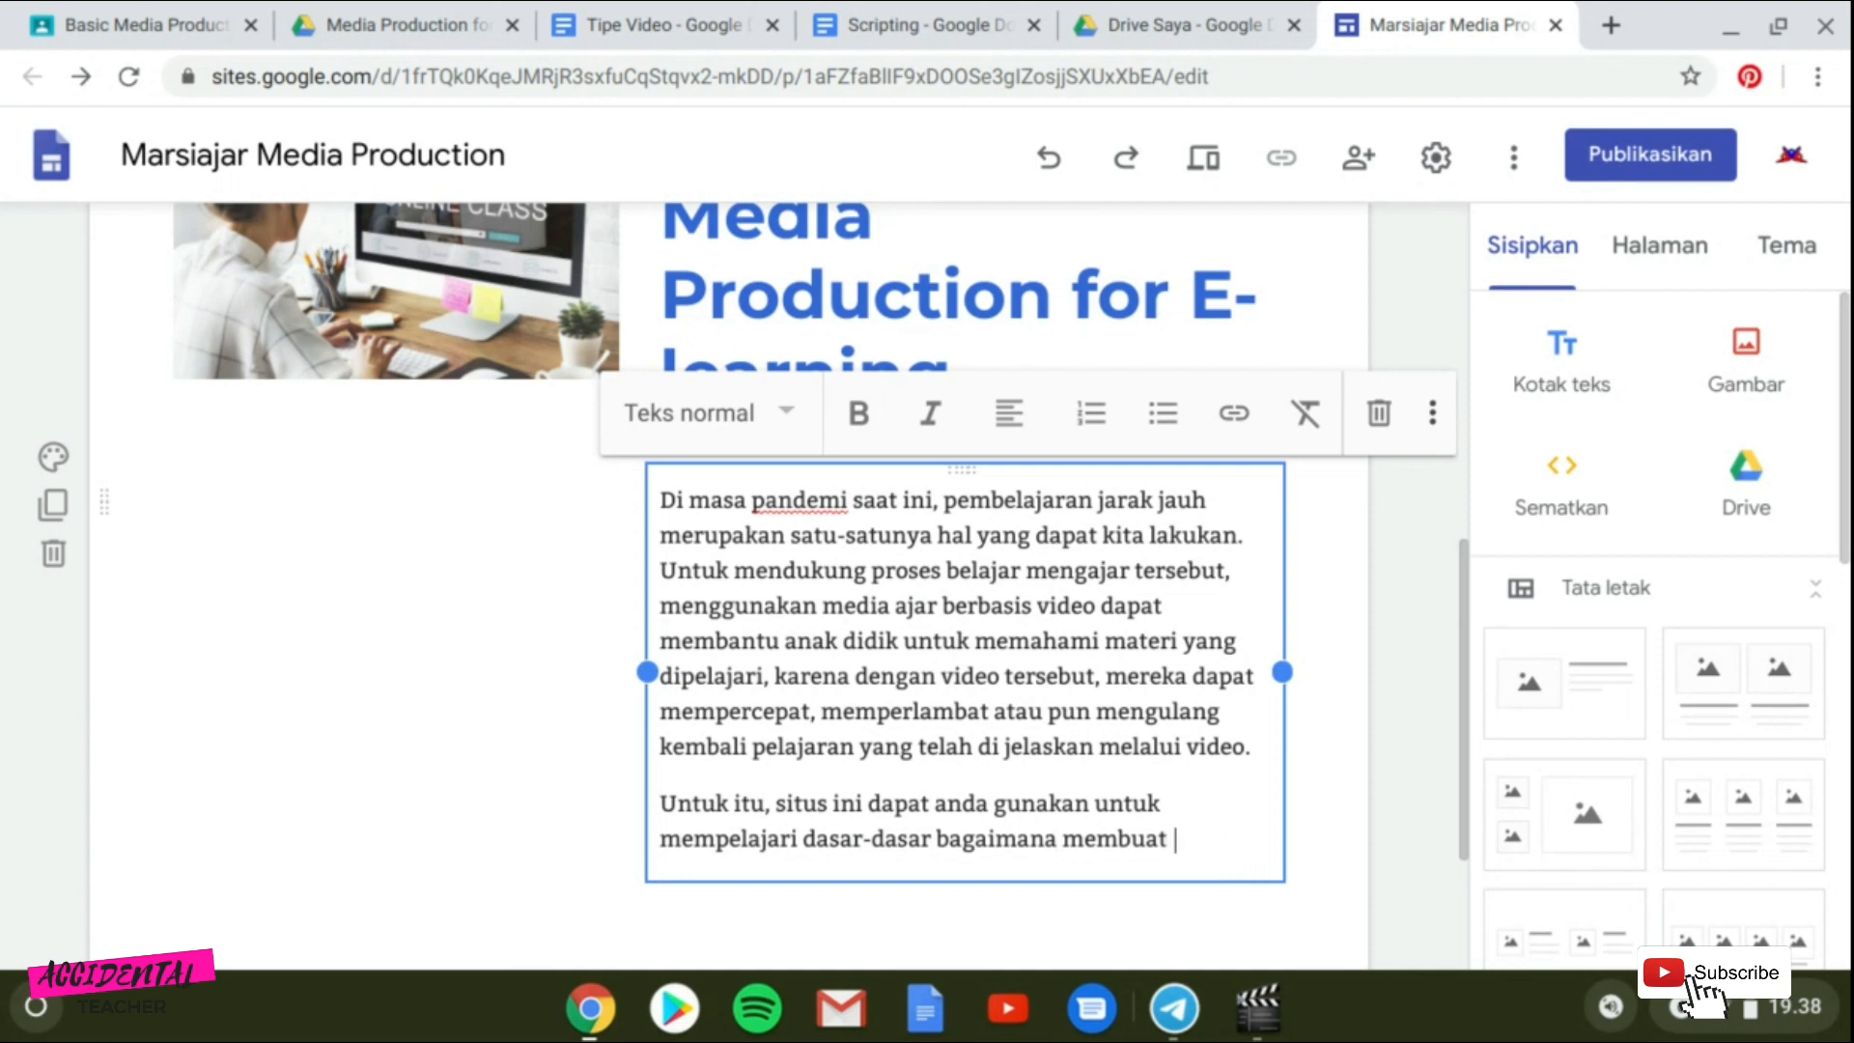
text(membuat video pembelajaran)
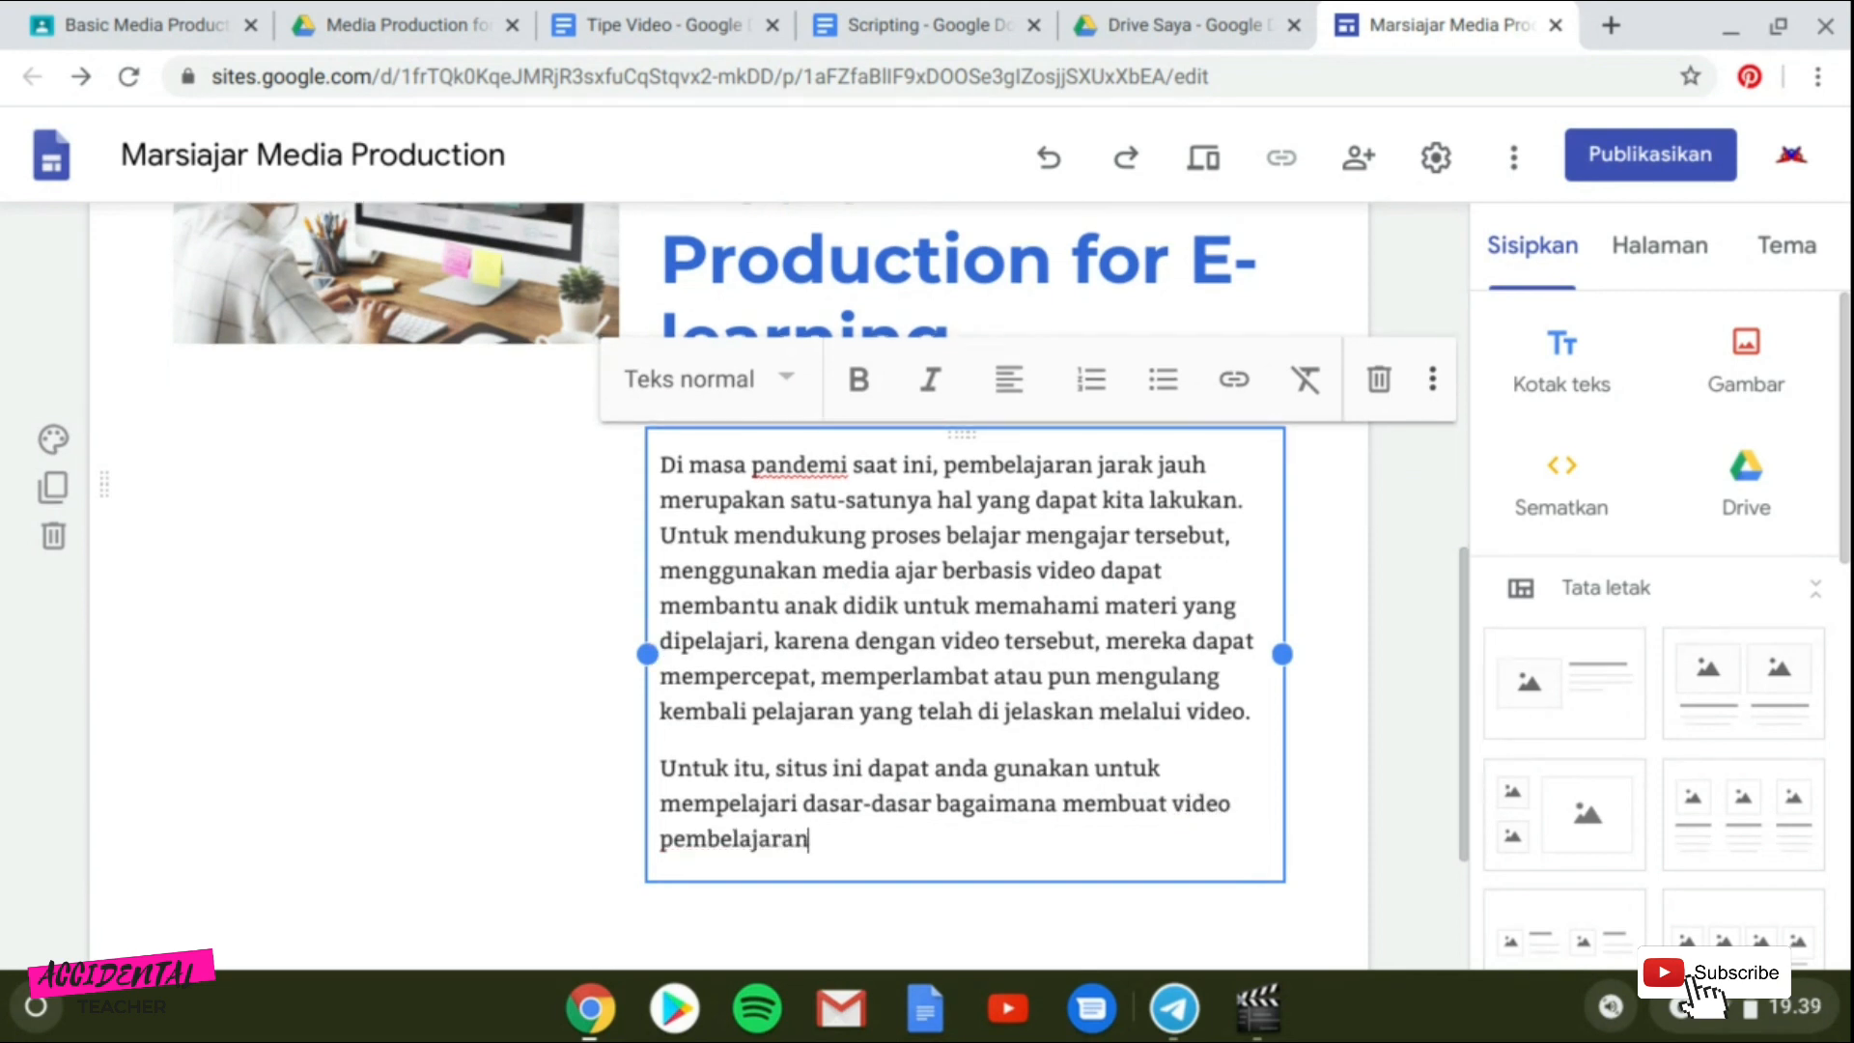
text( yang mumpuni.)
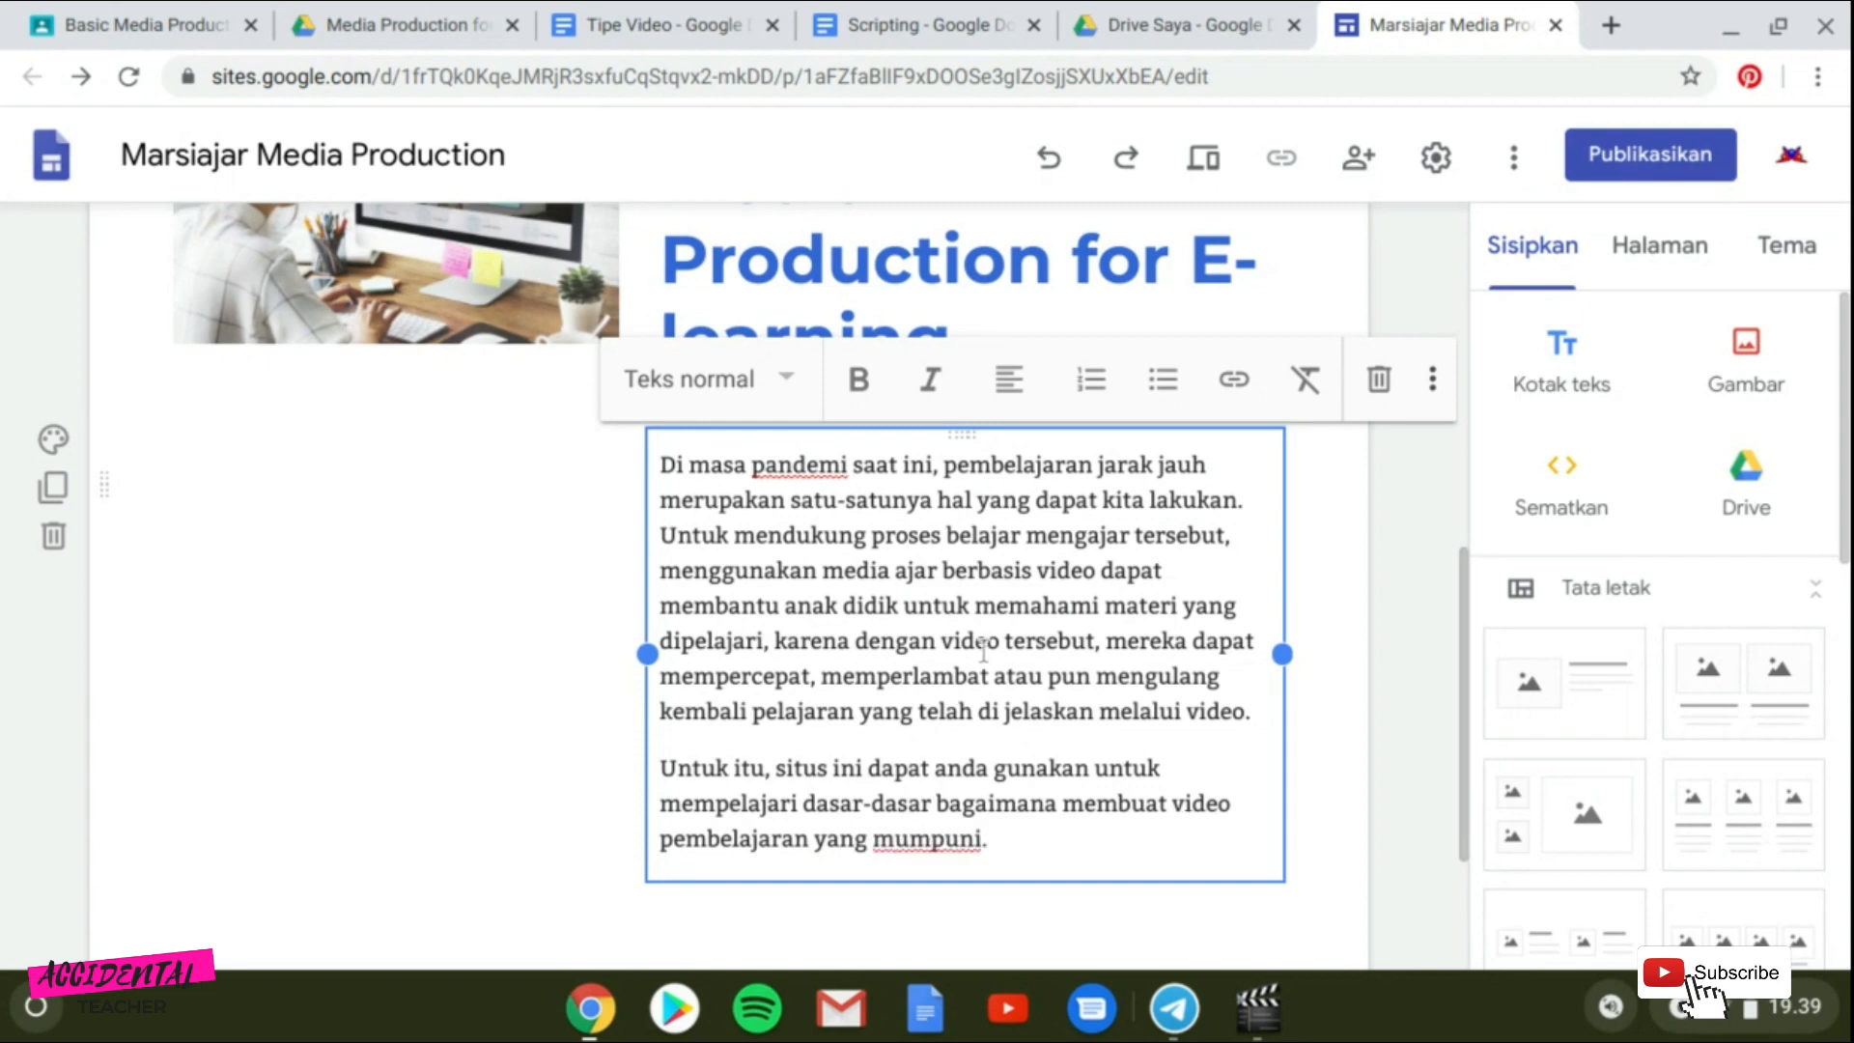
Scroll through the page to review the header and the new image-and-text section.
click(203, 687)
scroll(651, 552, up, 8)
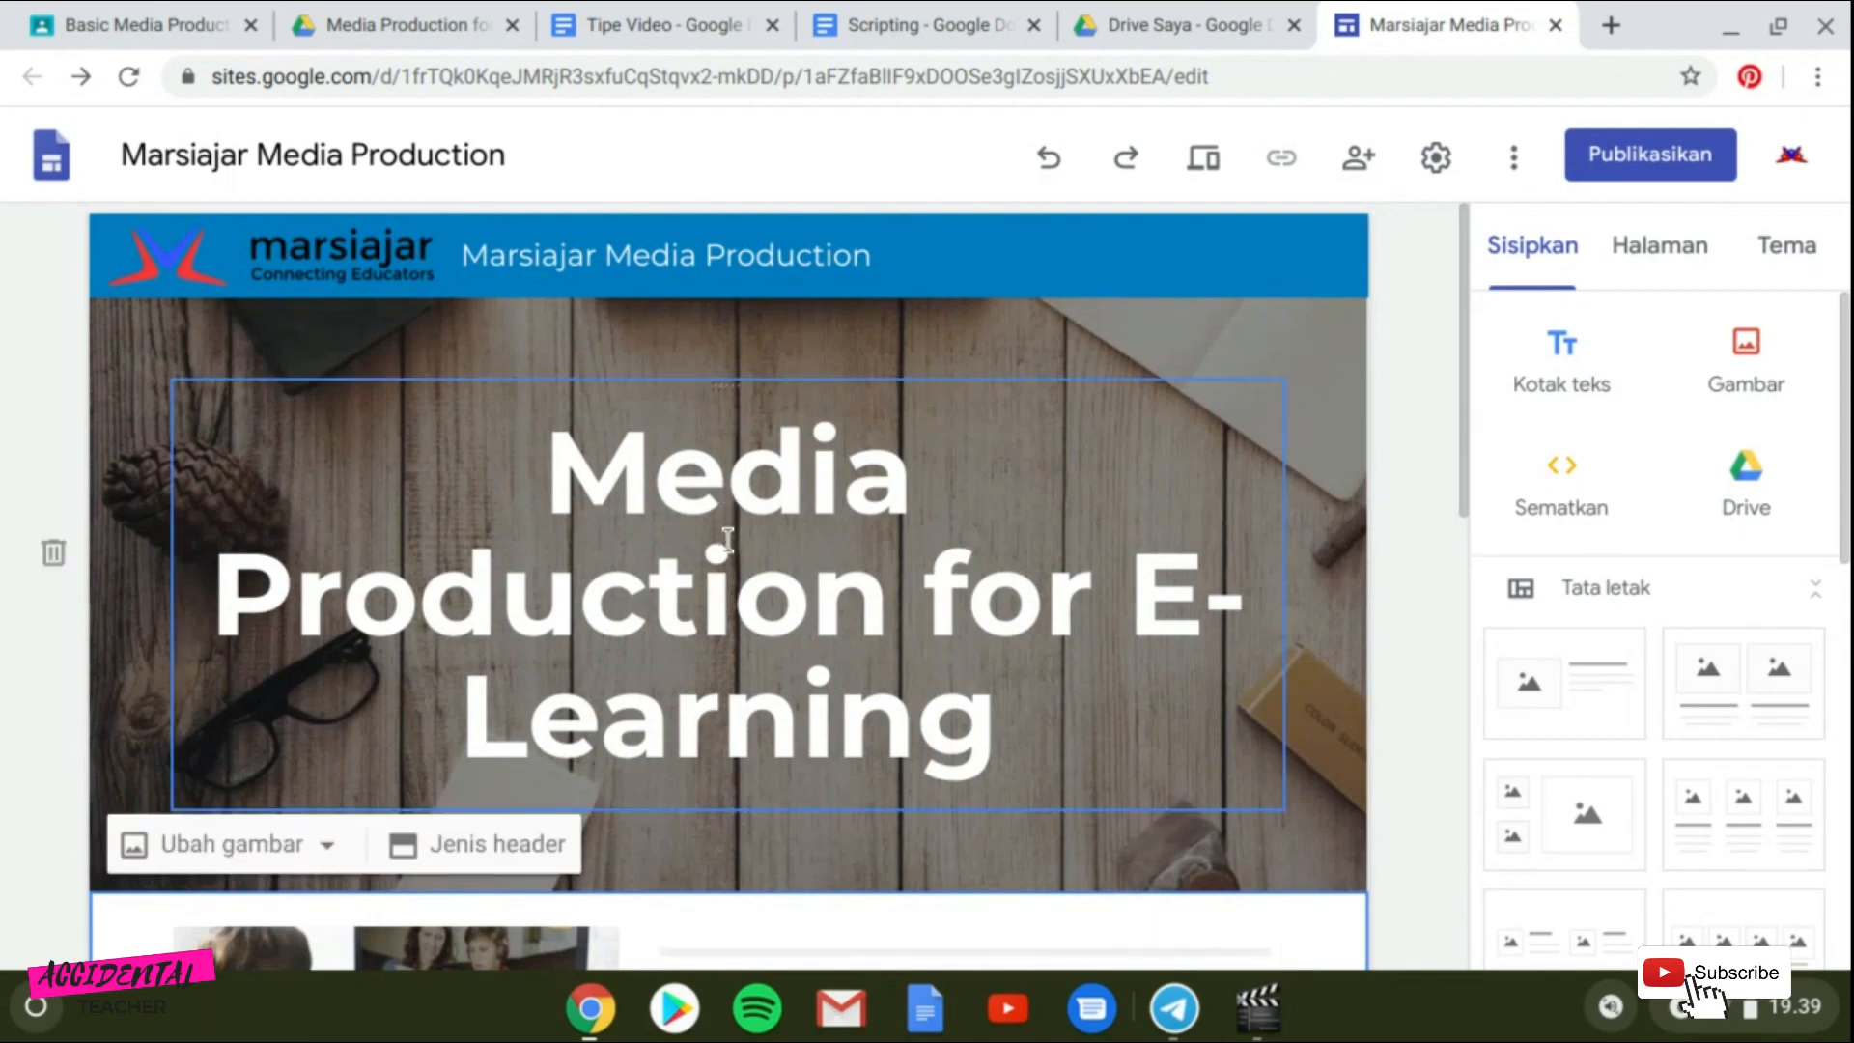
scroll(726, 548, down, 4)
scroll(726, 548, down, 4)
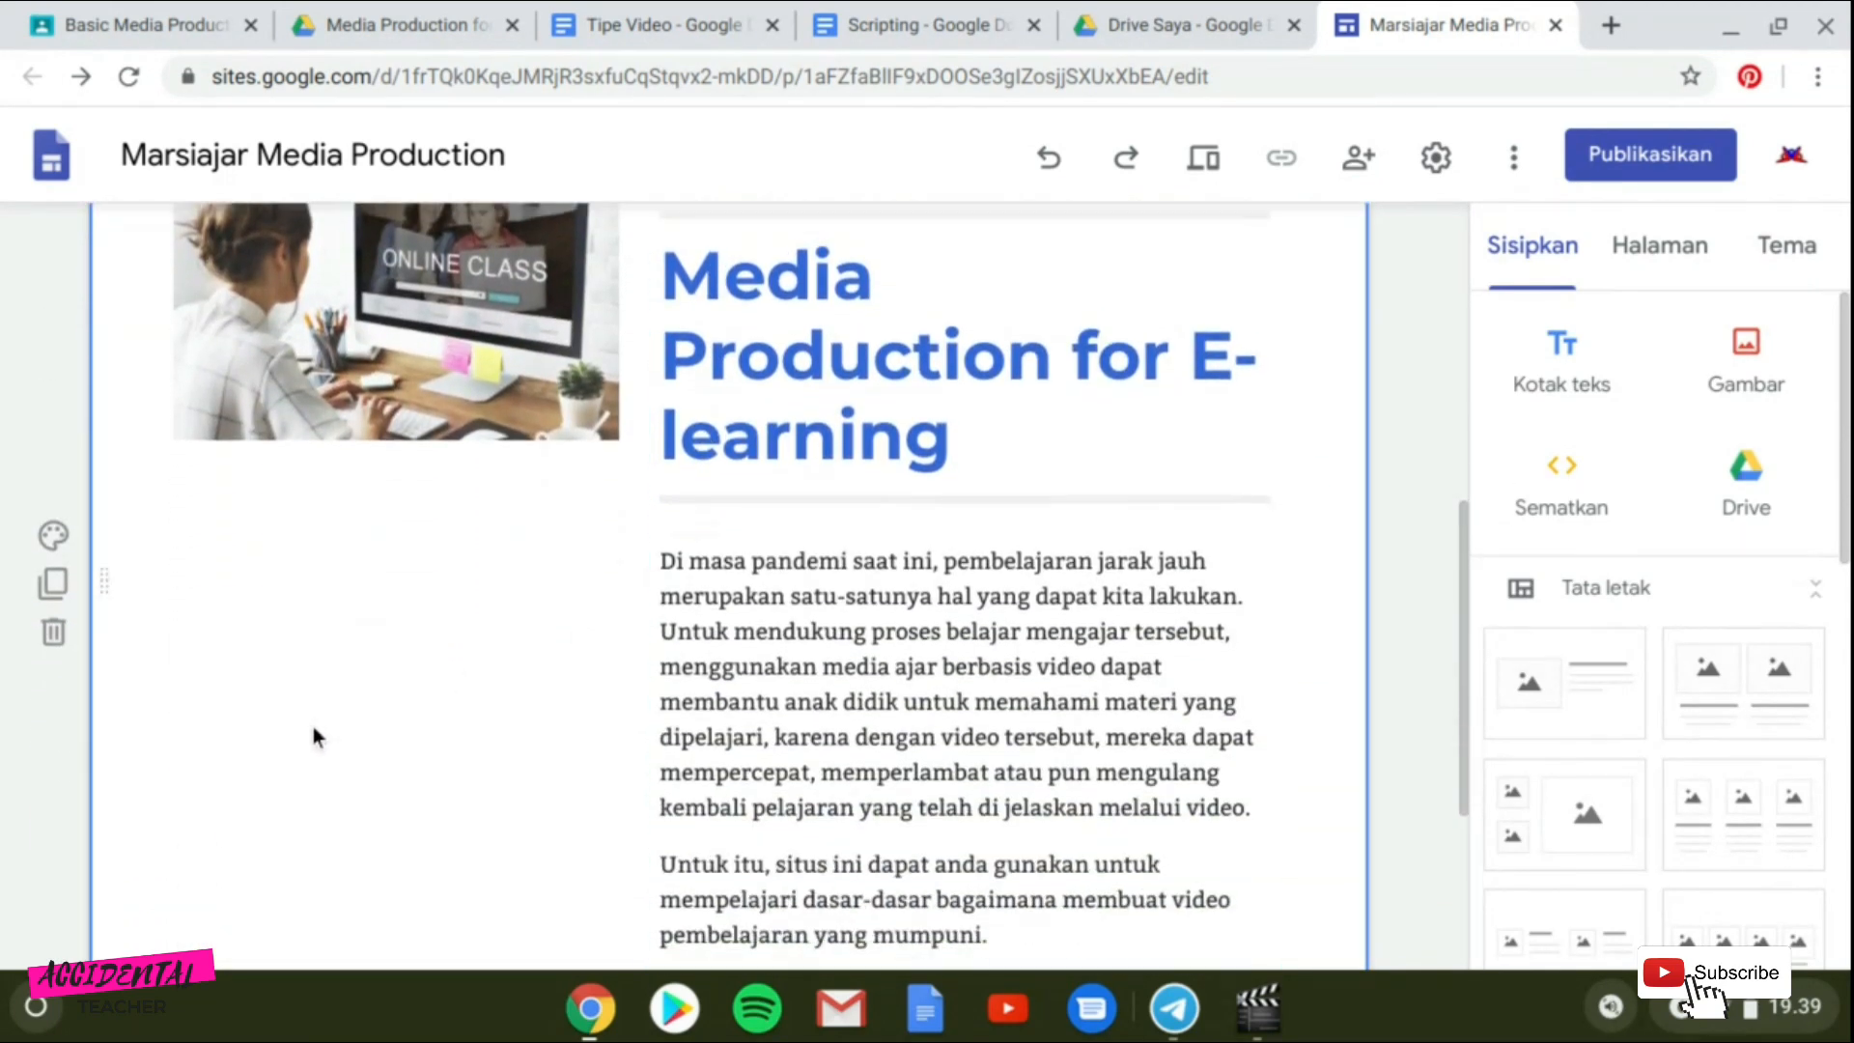
scroll(469, 668, down, 2)
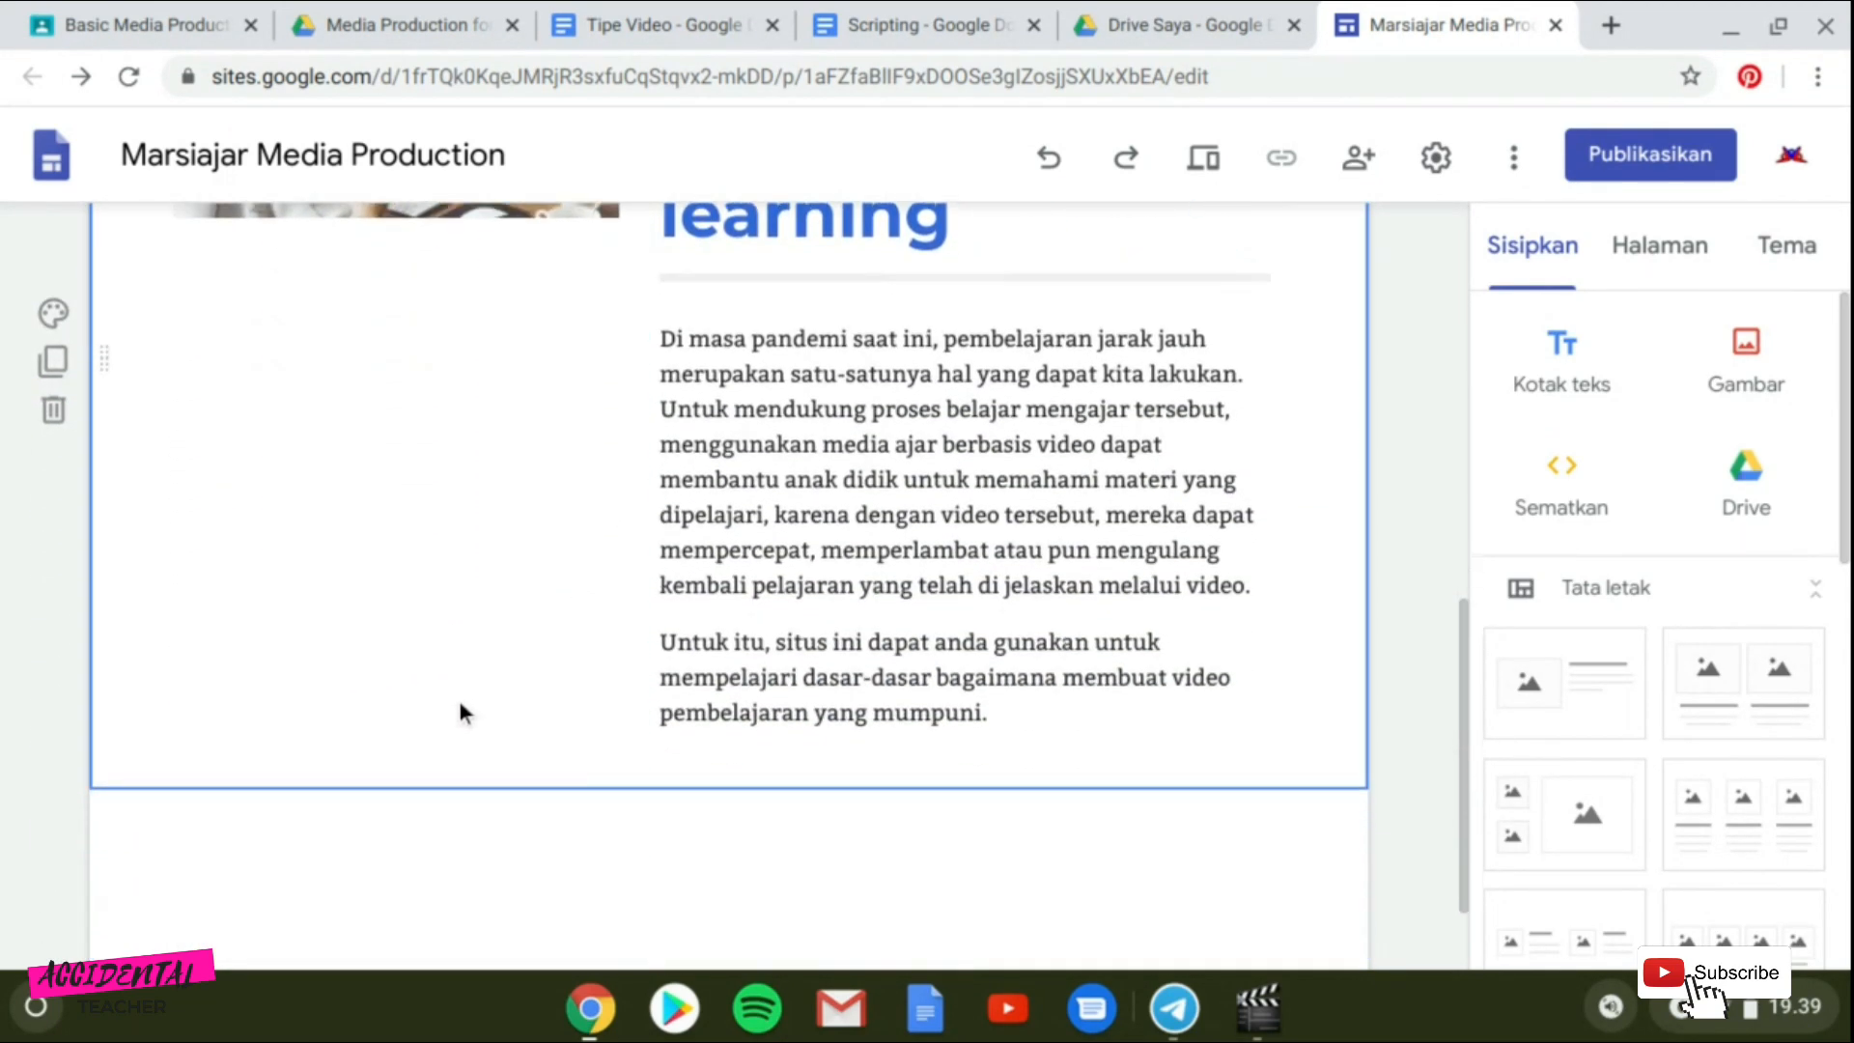
scroll(346, 557, up, 4)
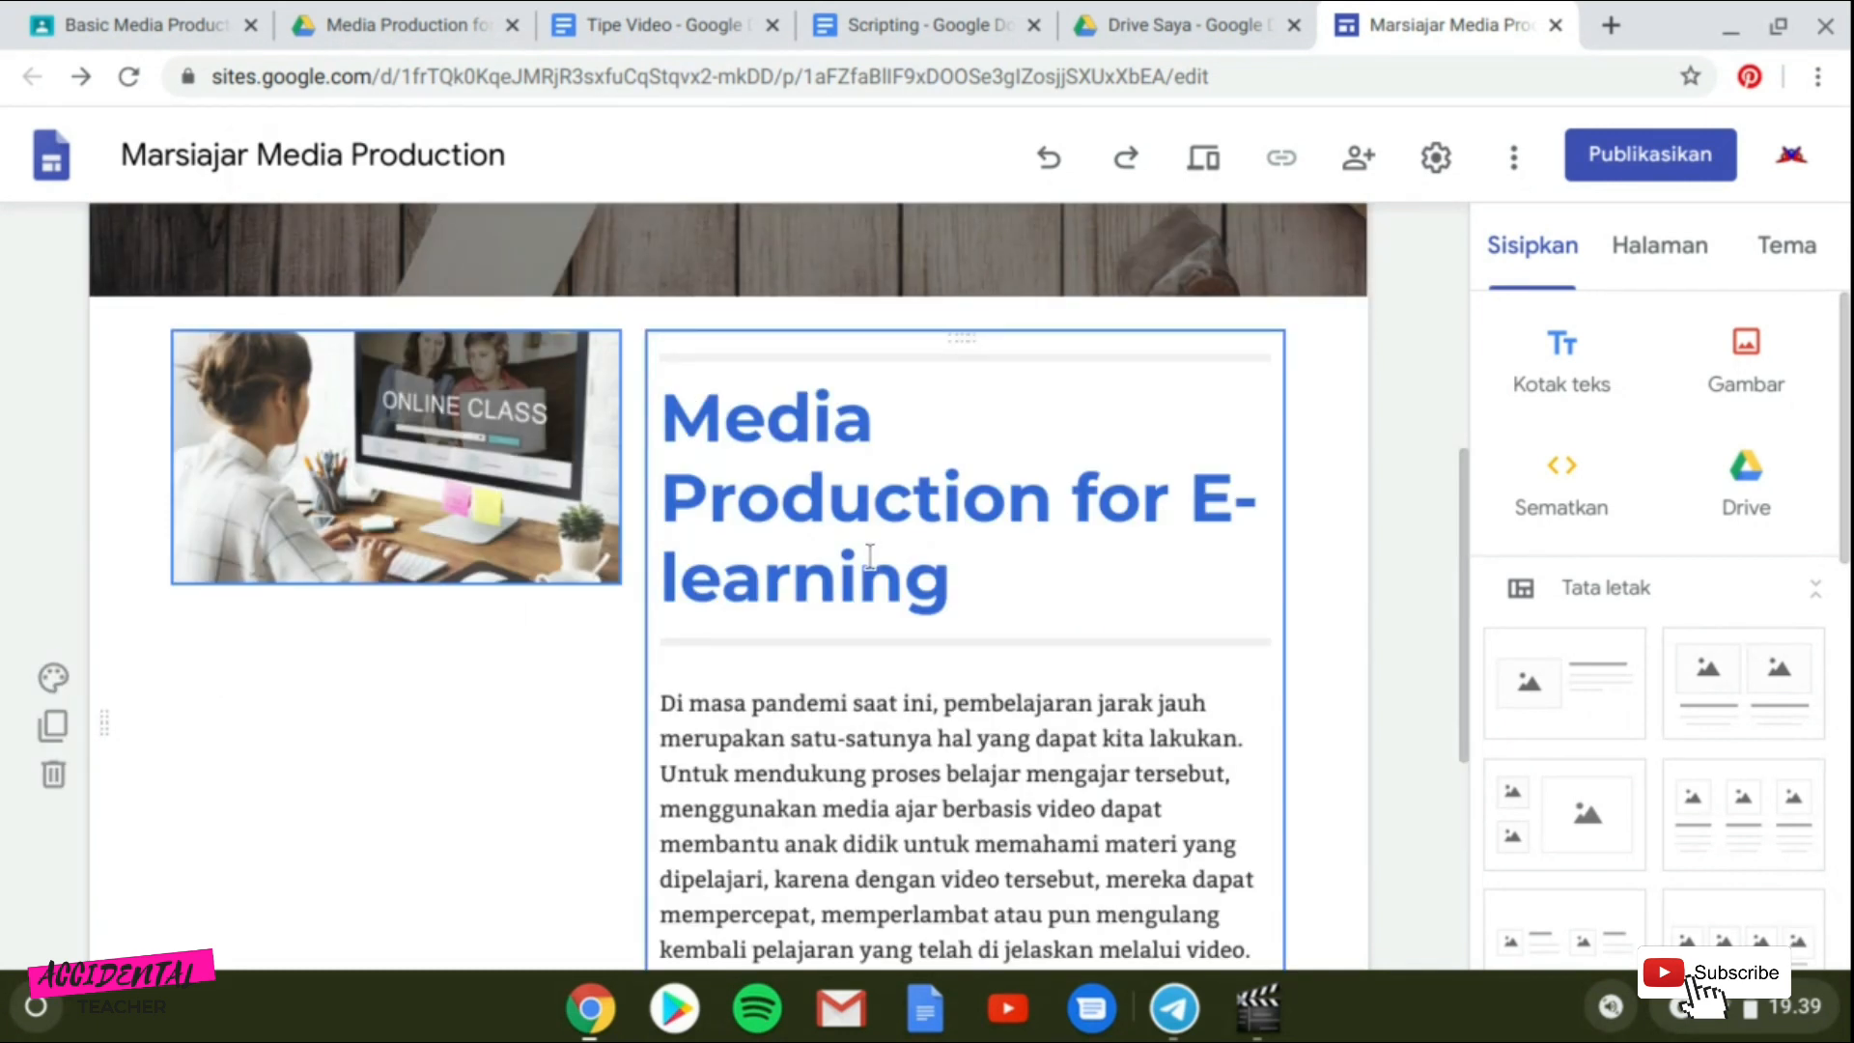
Apply the Penekanan 1 background to the intro image-and-text section.
click(48, 683)
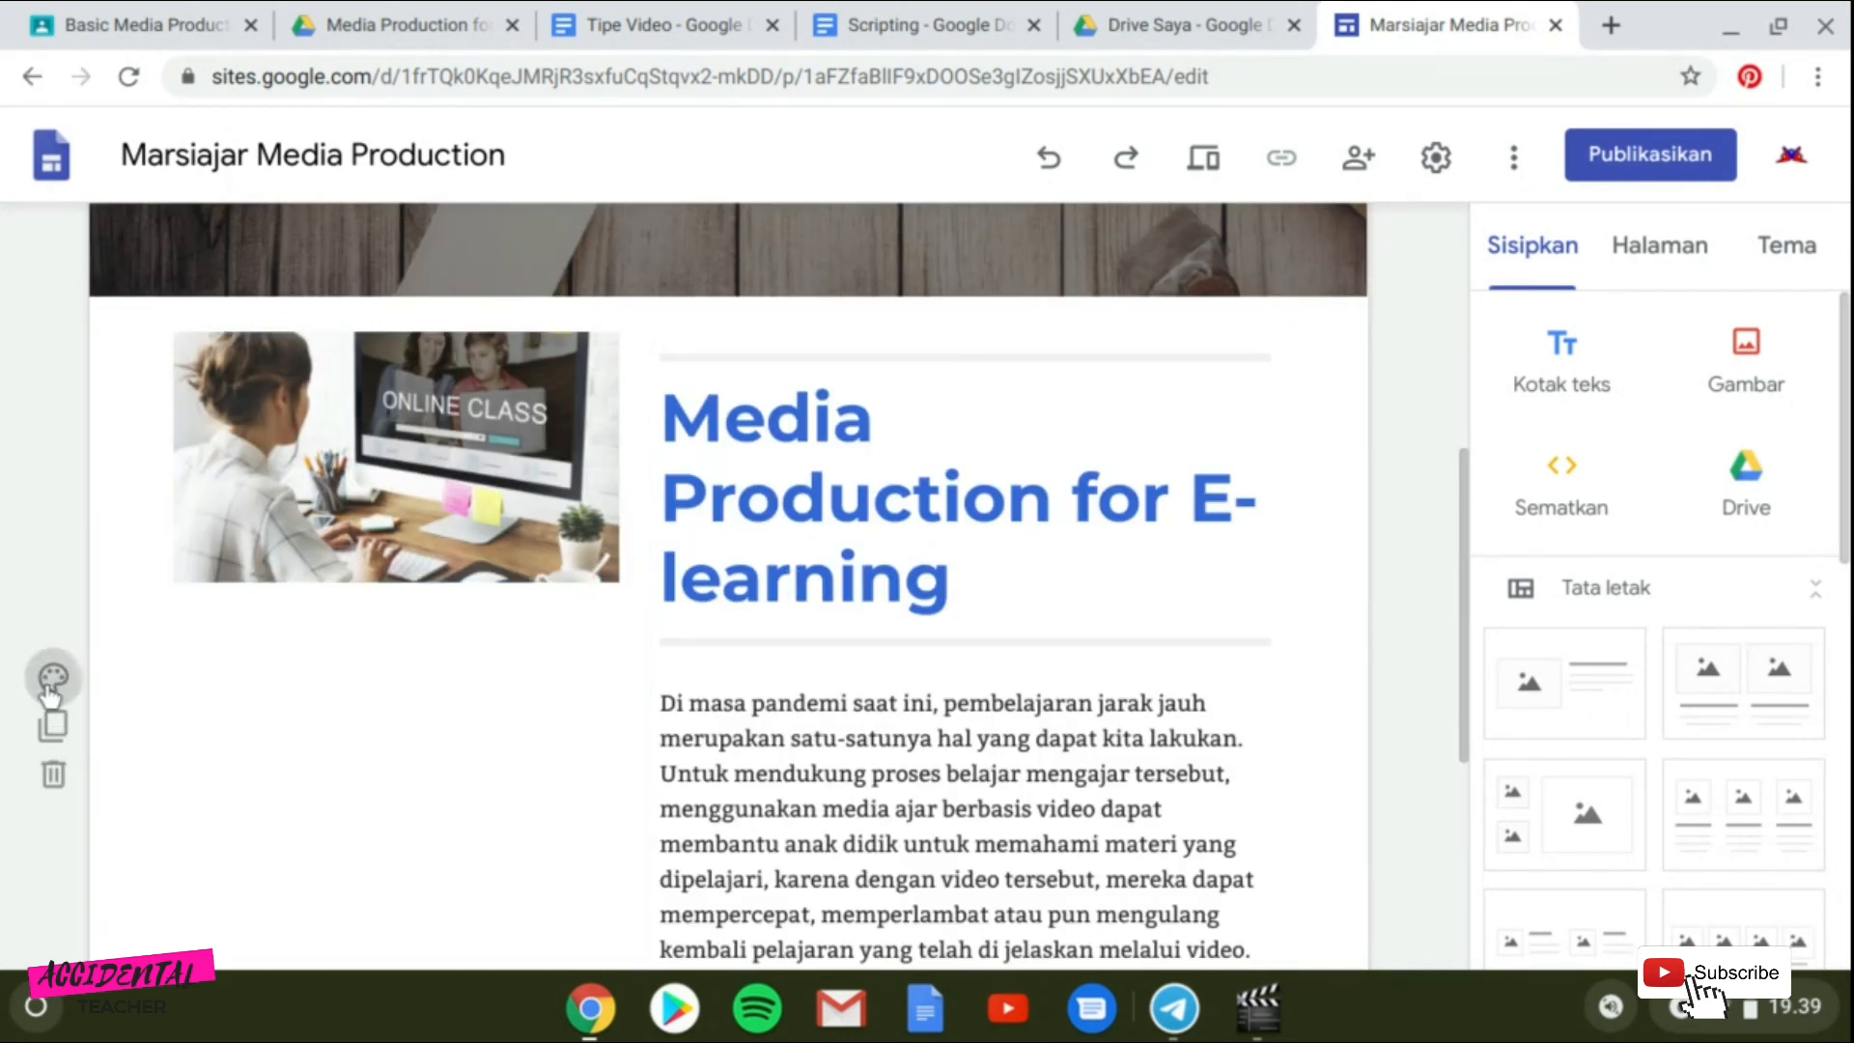
scroll(295, 734, down, 1)
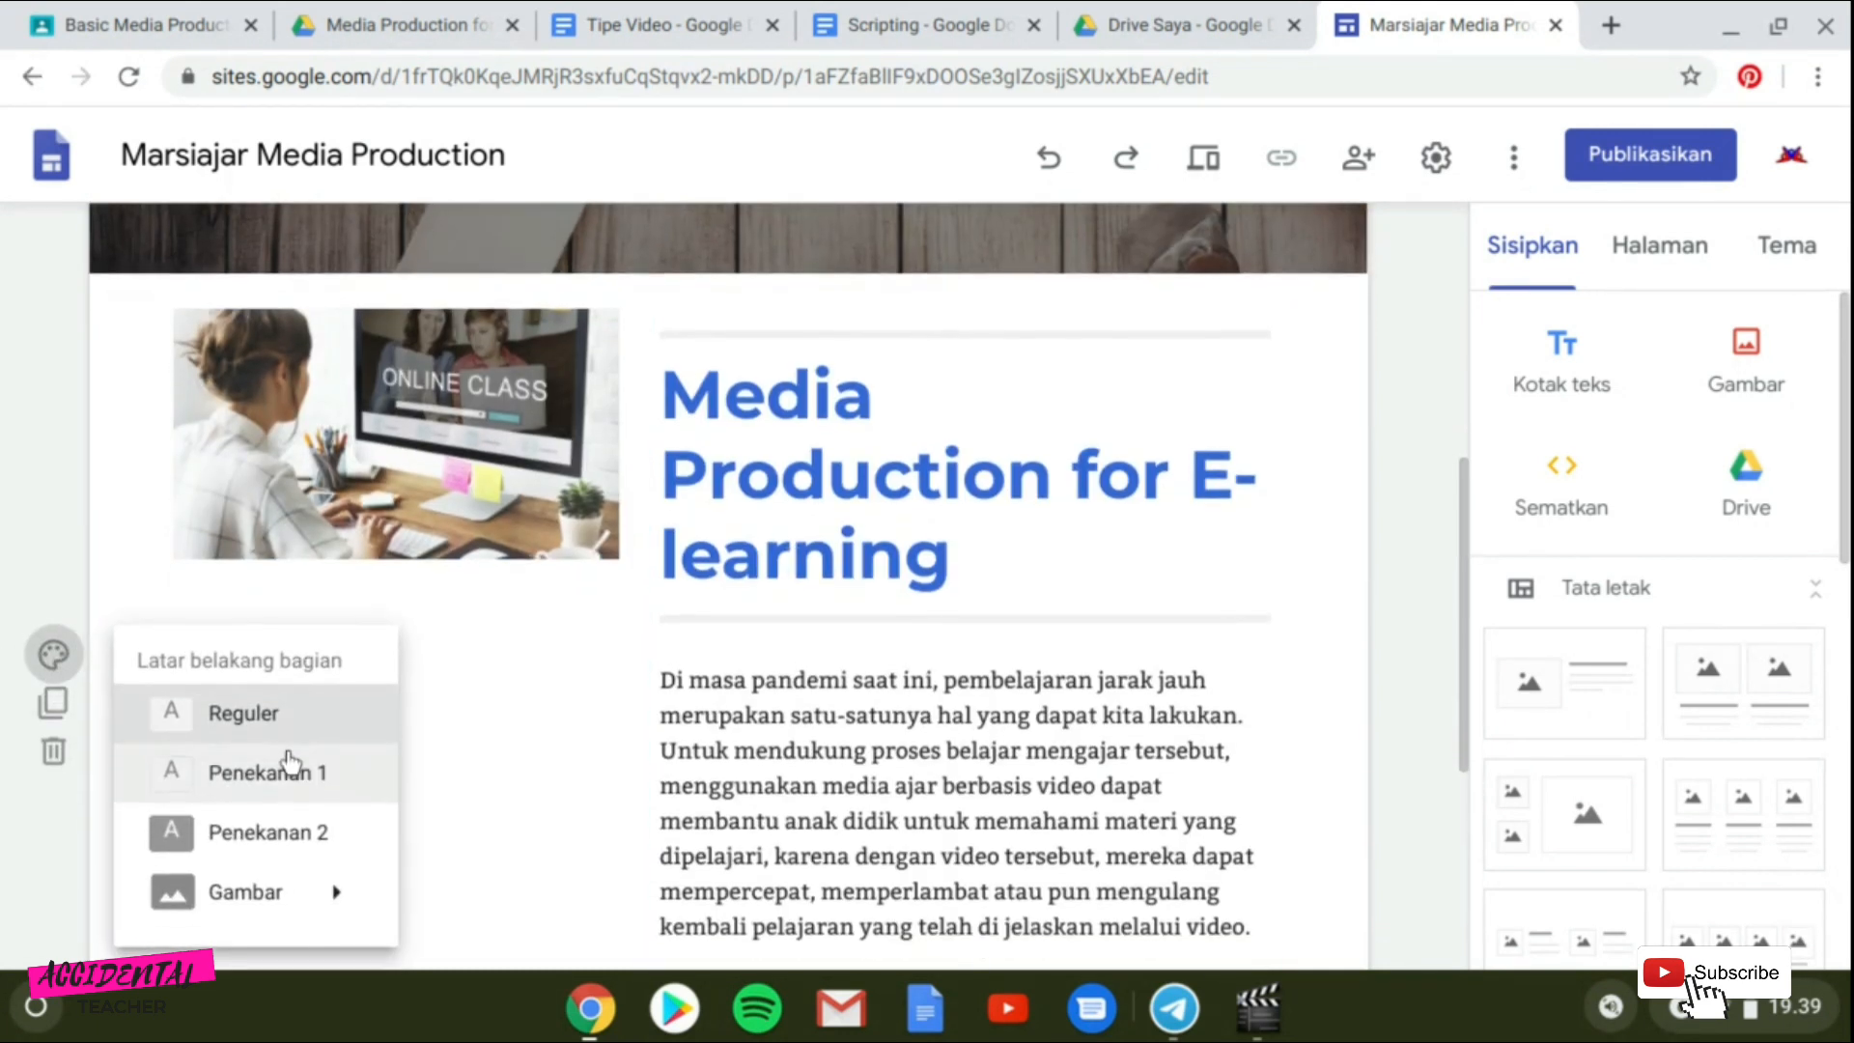
click(290, 751)
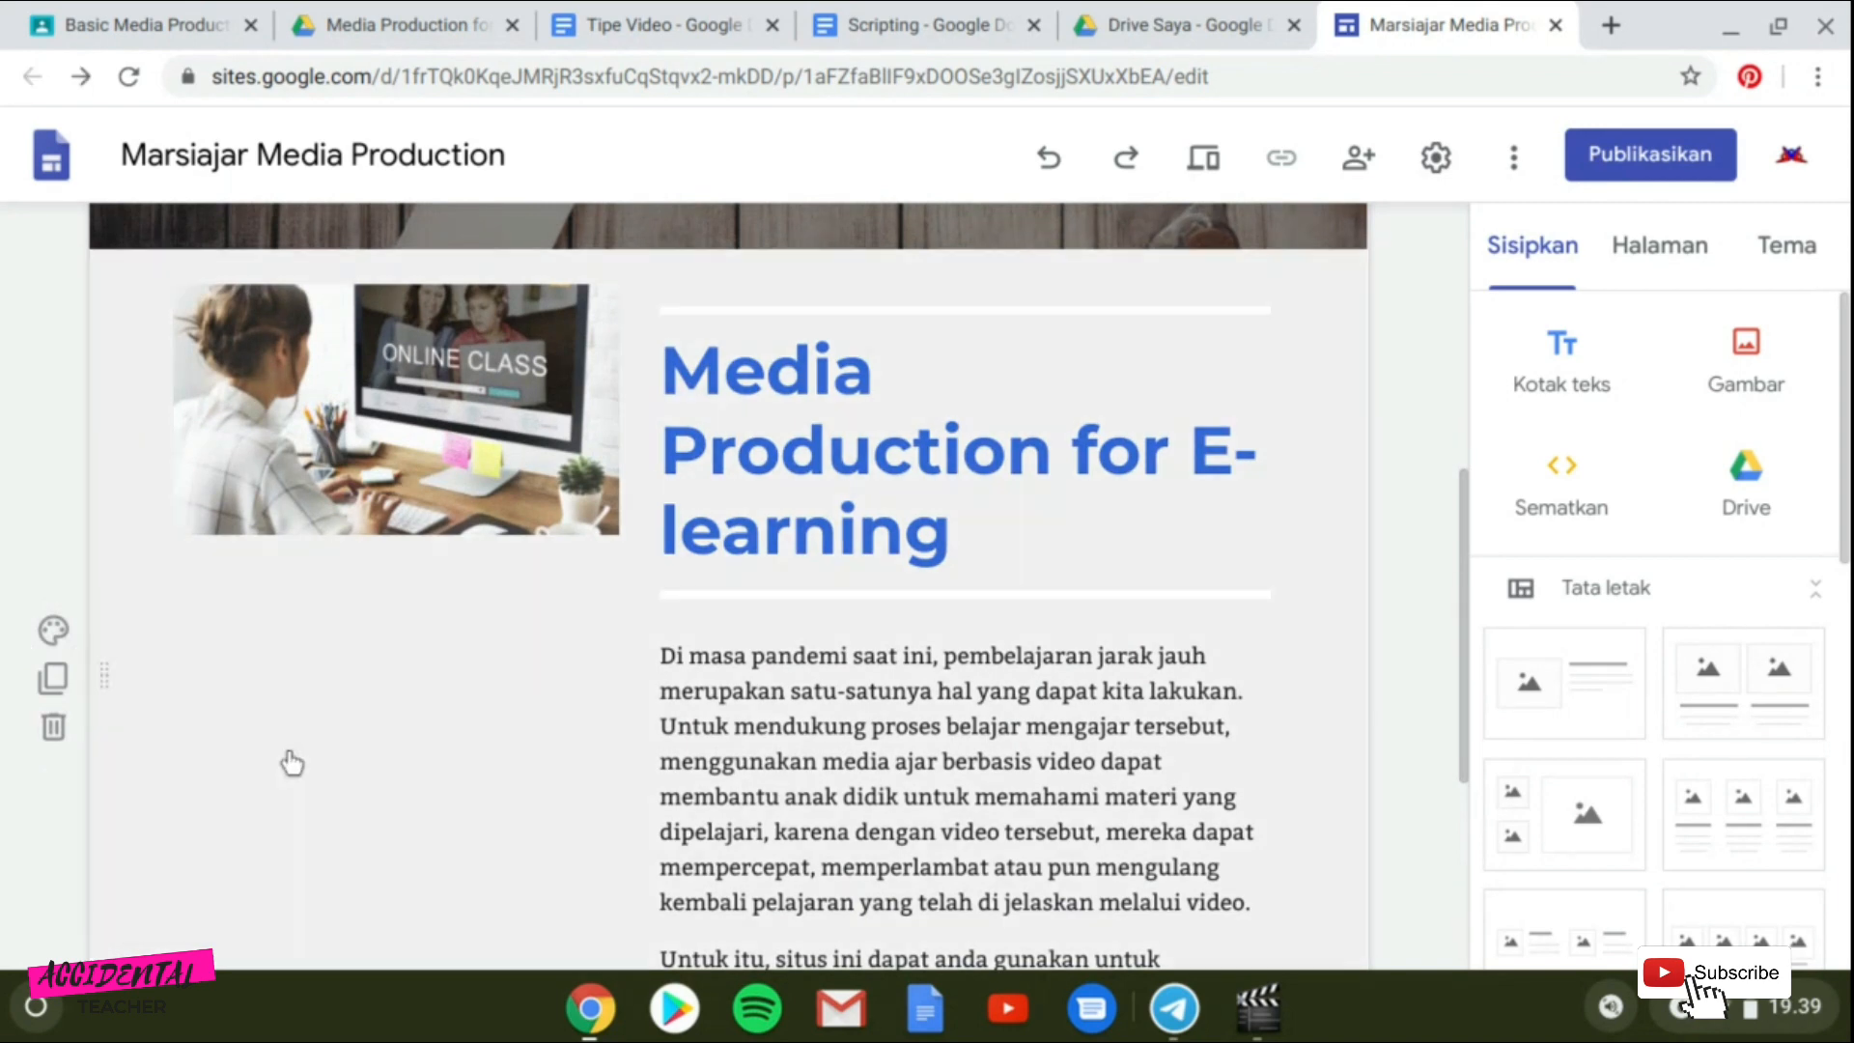
Switch the intro section's background to Penekanan 2.
scroll(617, 690, down, 1)
scroll(618, 714, down, 3)
scroll(597, 719, up, 3)
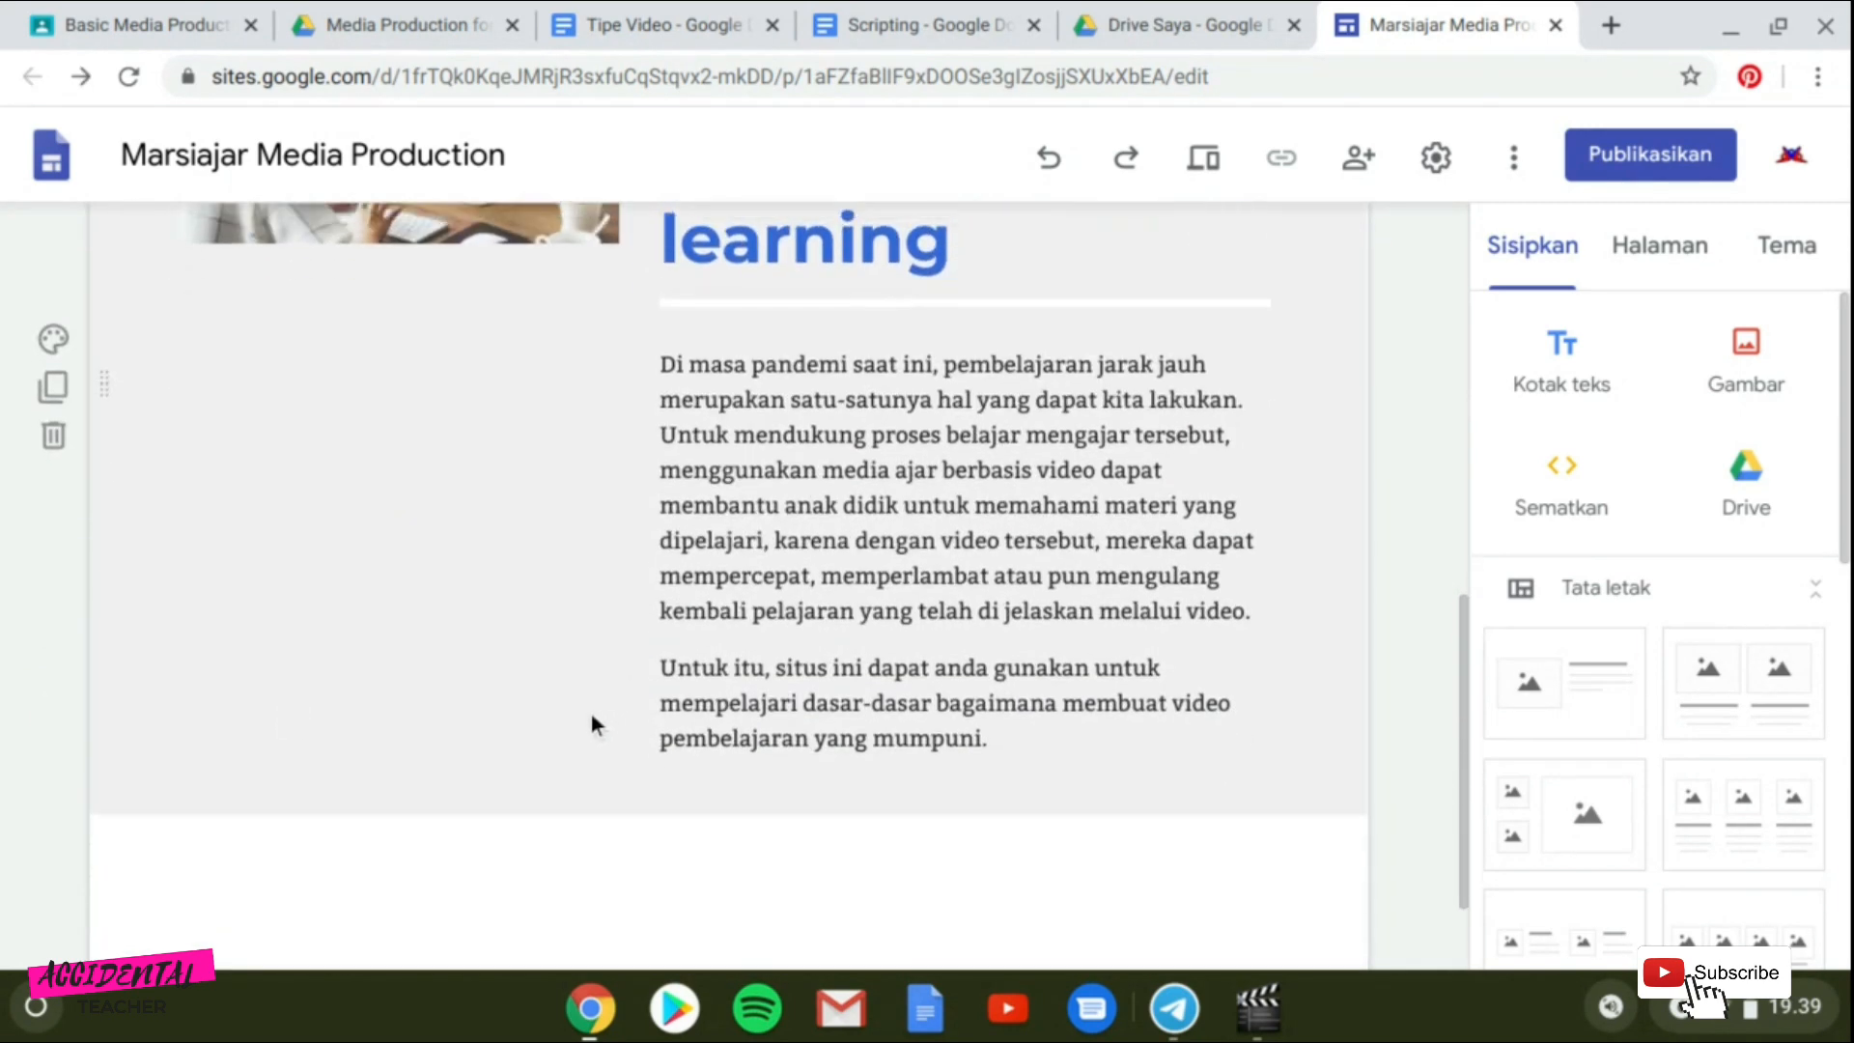
scroll(591, 691, down, 5)
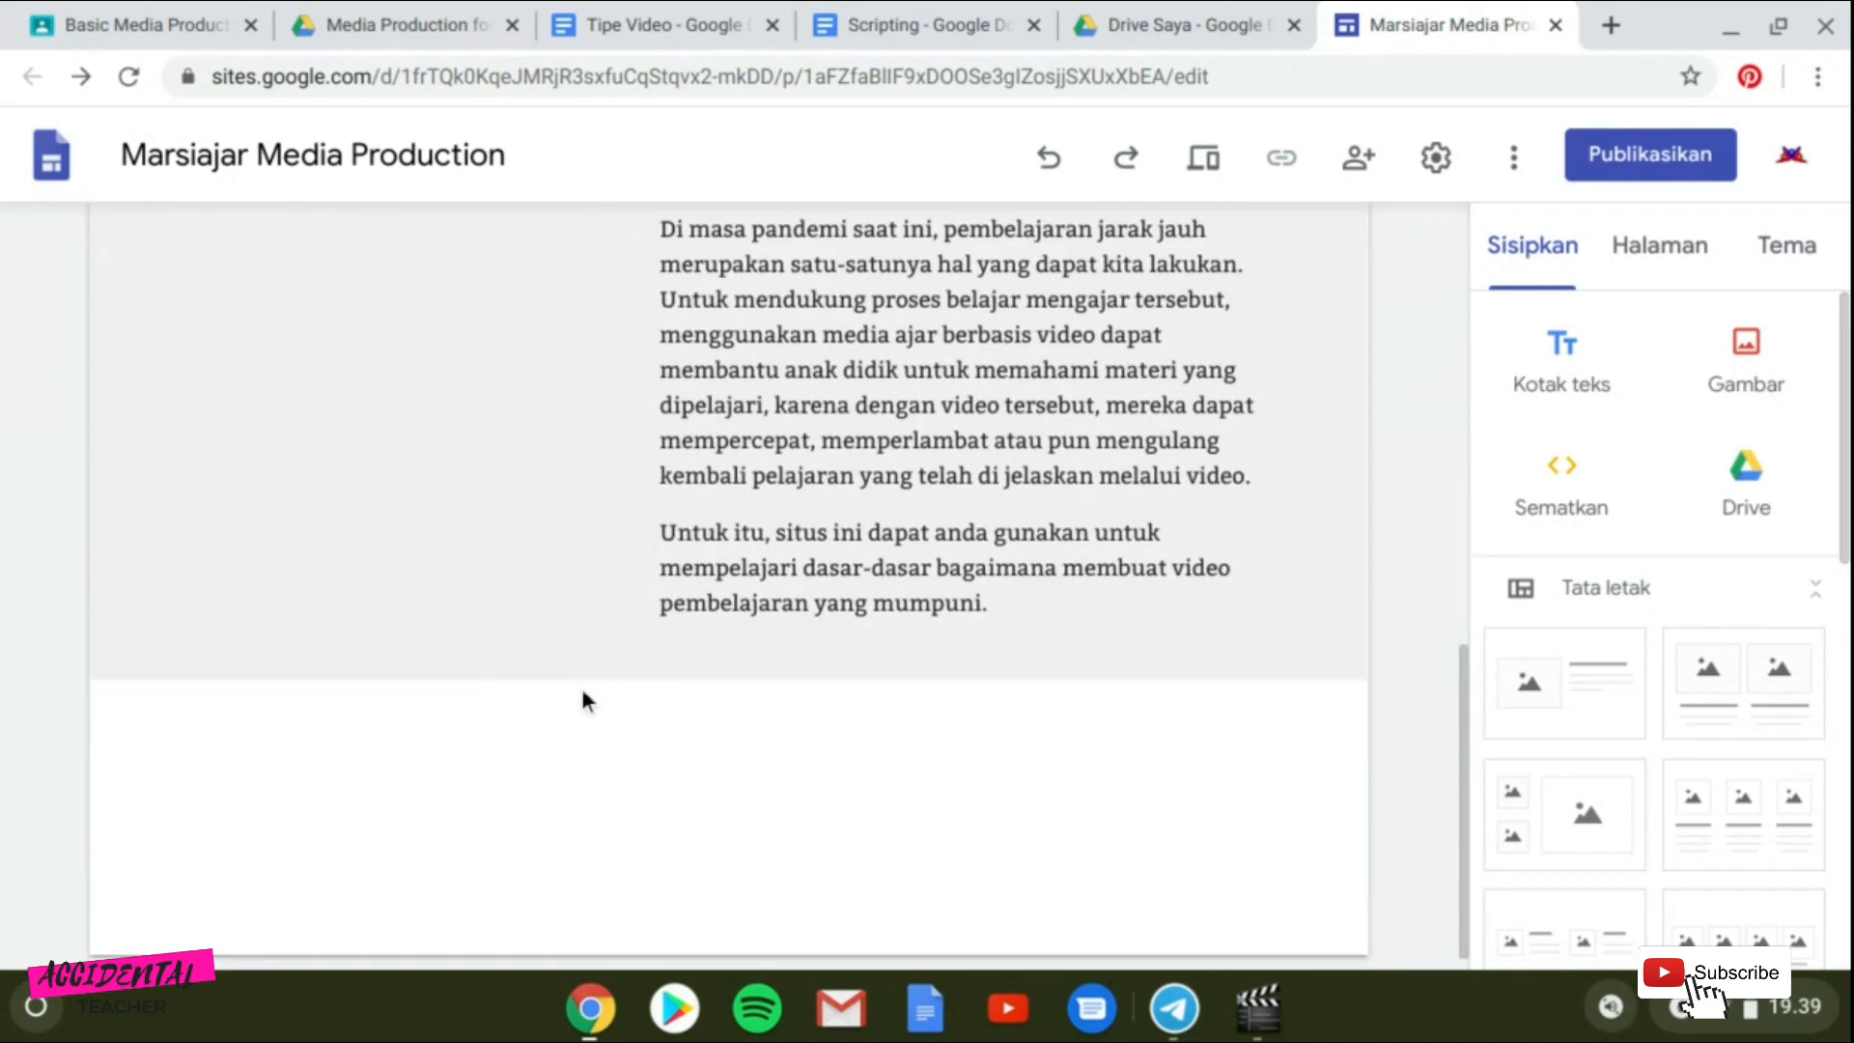
scroll(519, 728, up, 4)
scroll(517, 724, up, 7)
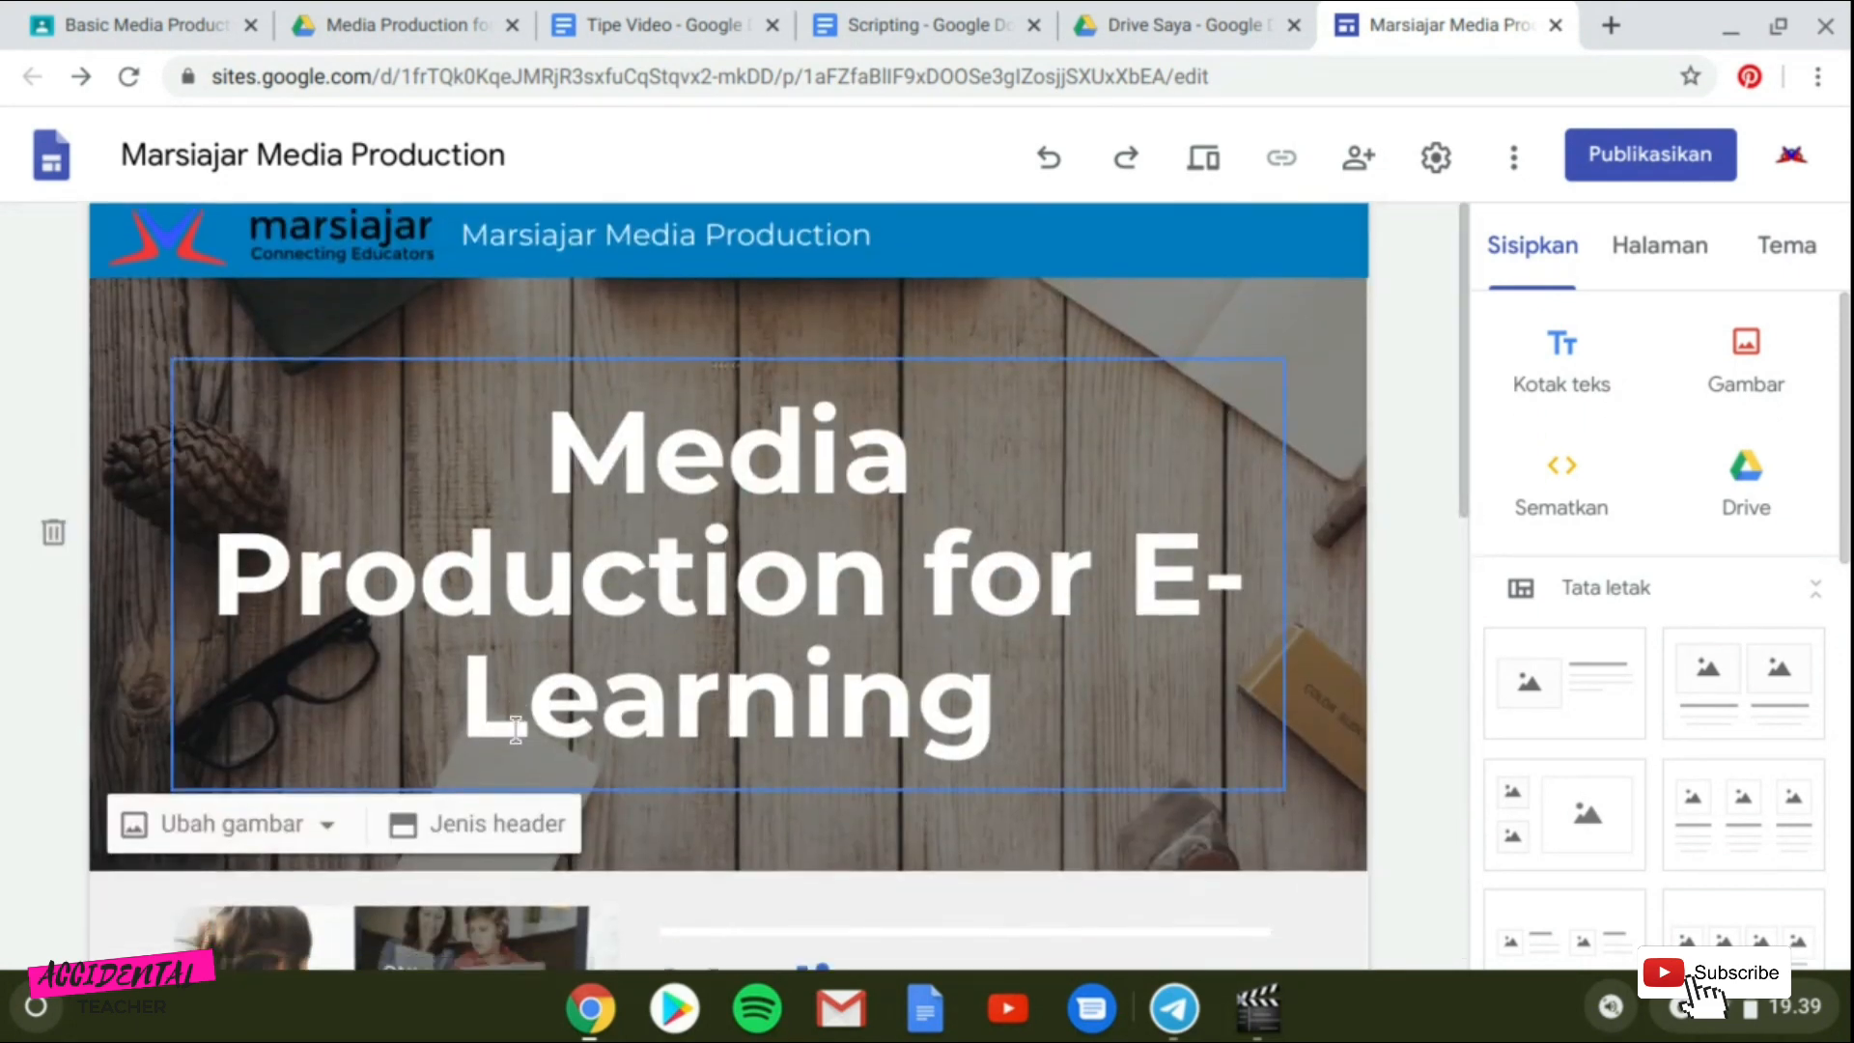
scroll(512, 733, down, 5)
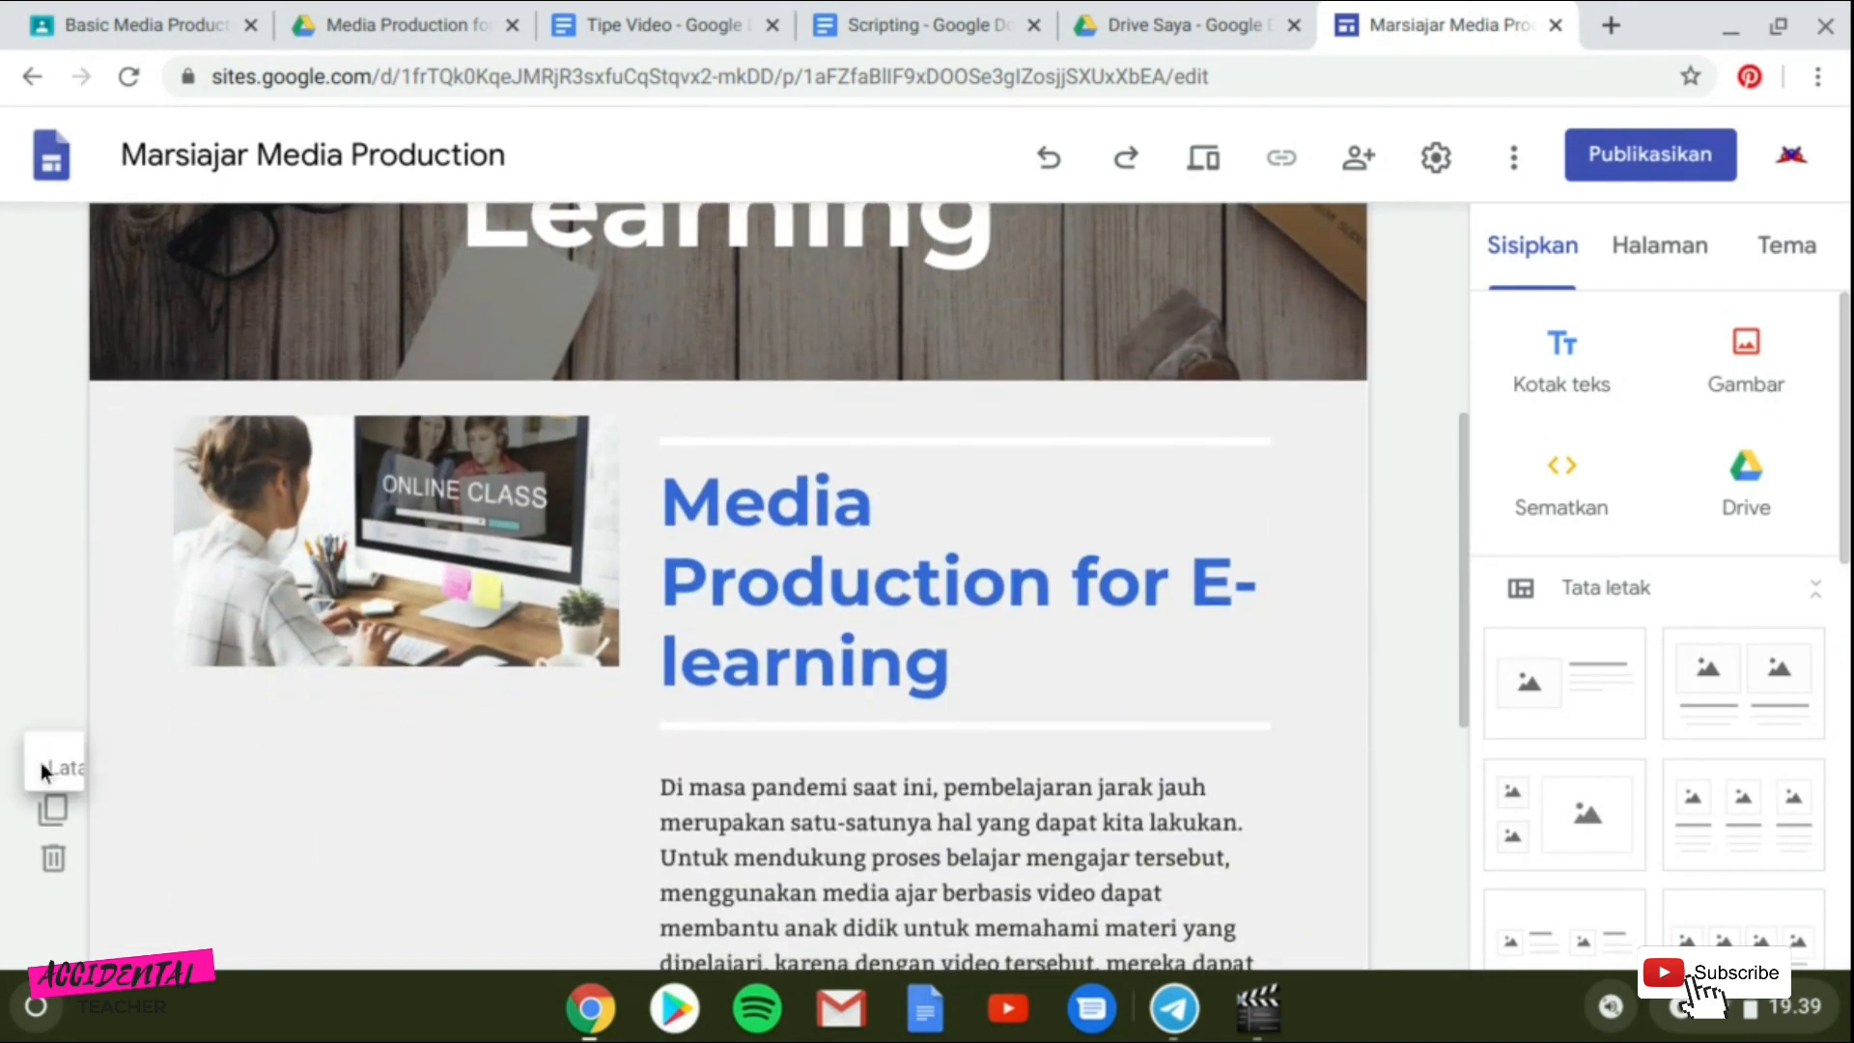
click(49, 761)
scroll(248, 814, down, 3)
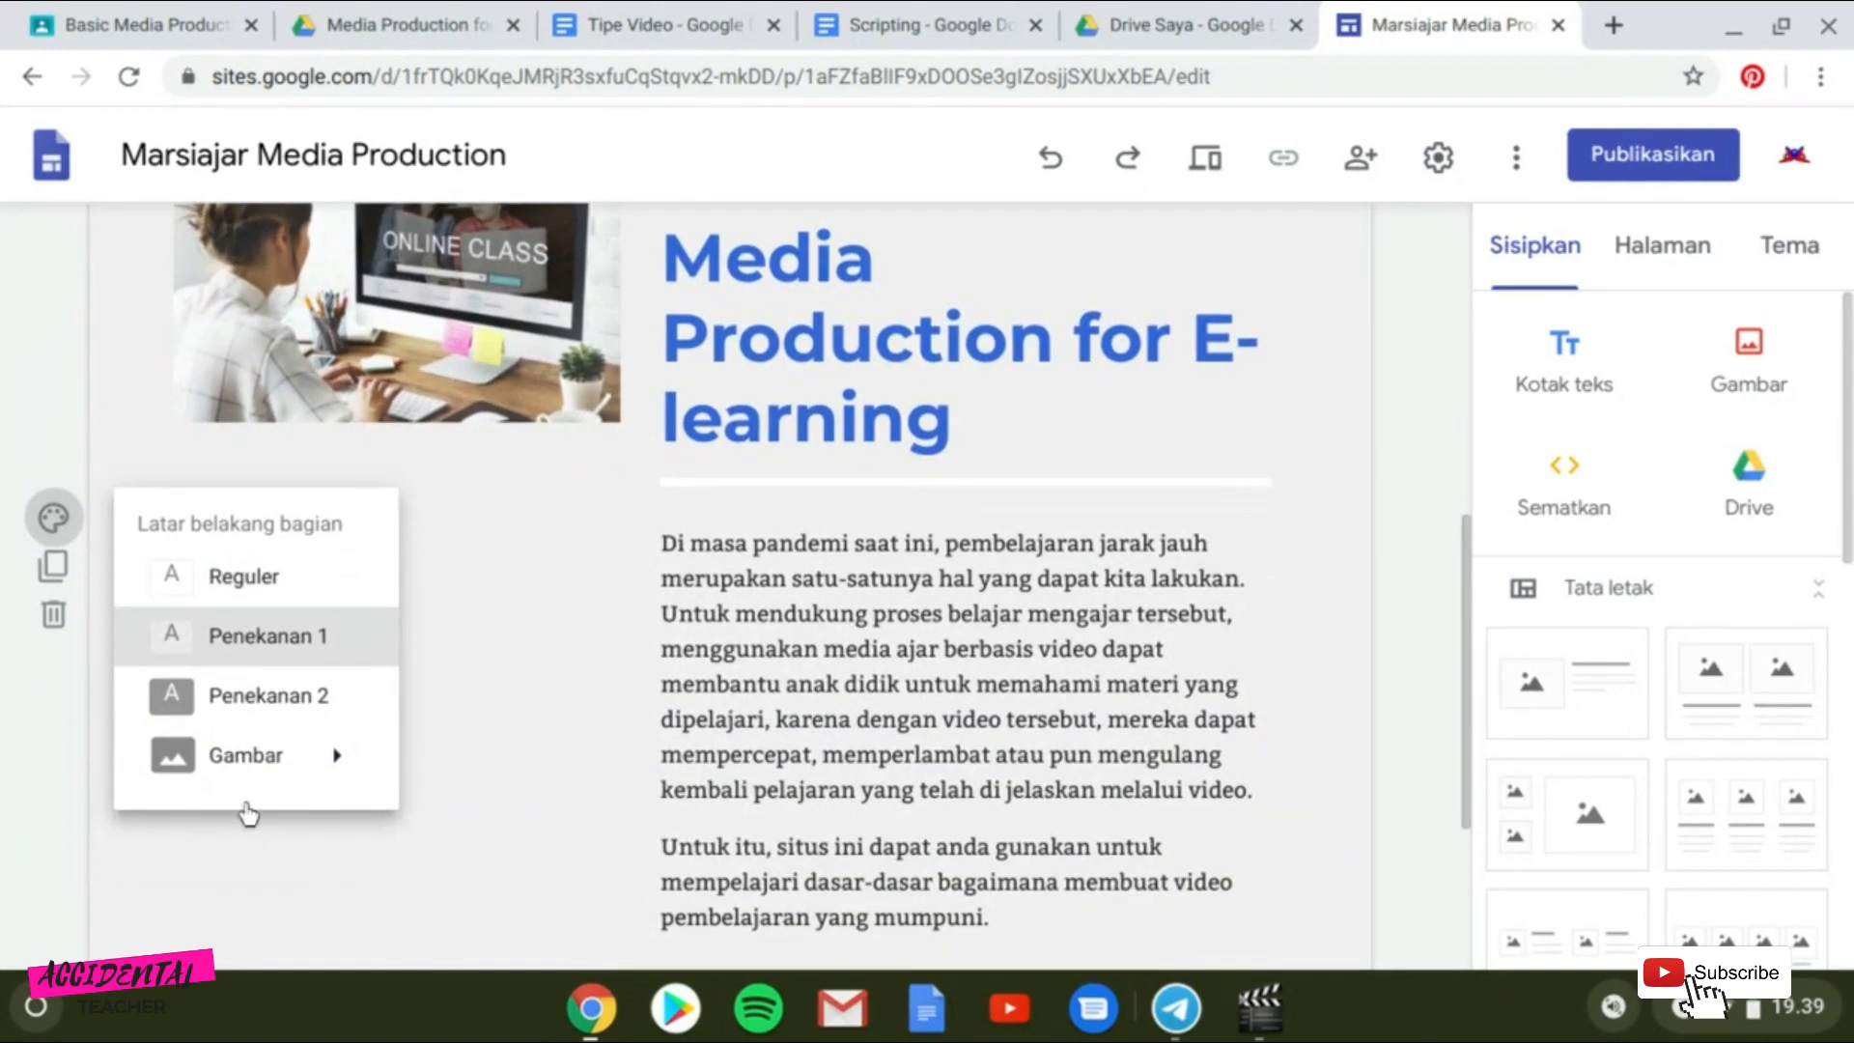
click(300, 714)
Reset the intro section's background to Reguler.
scroll(467, 712, up, 8)
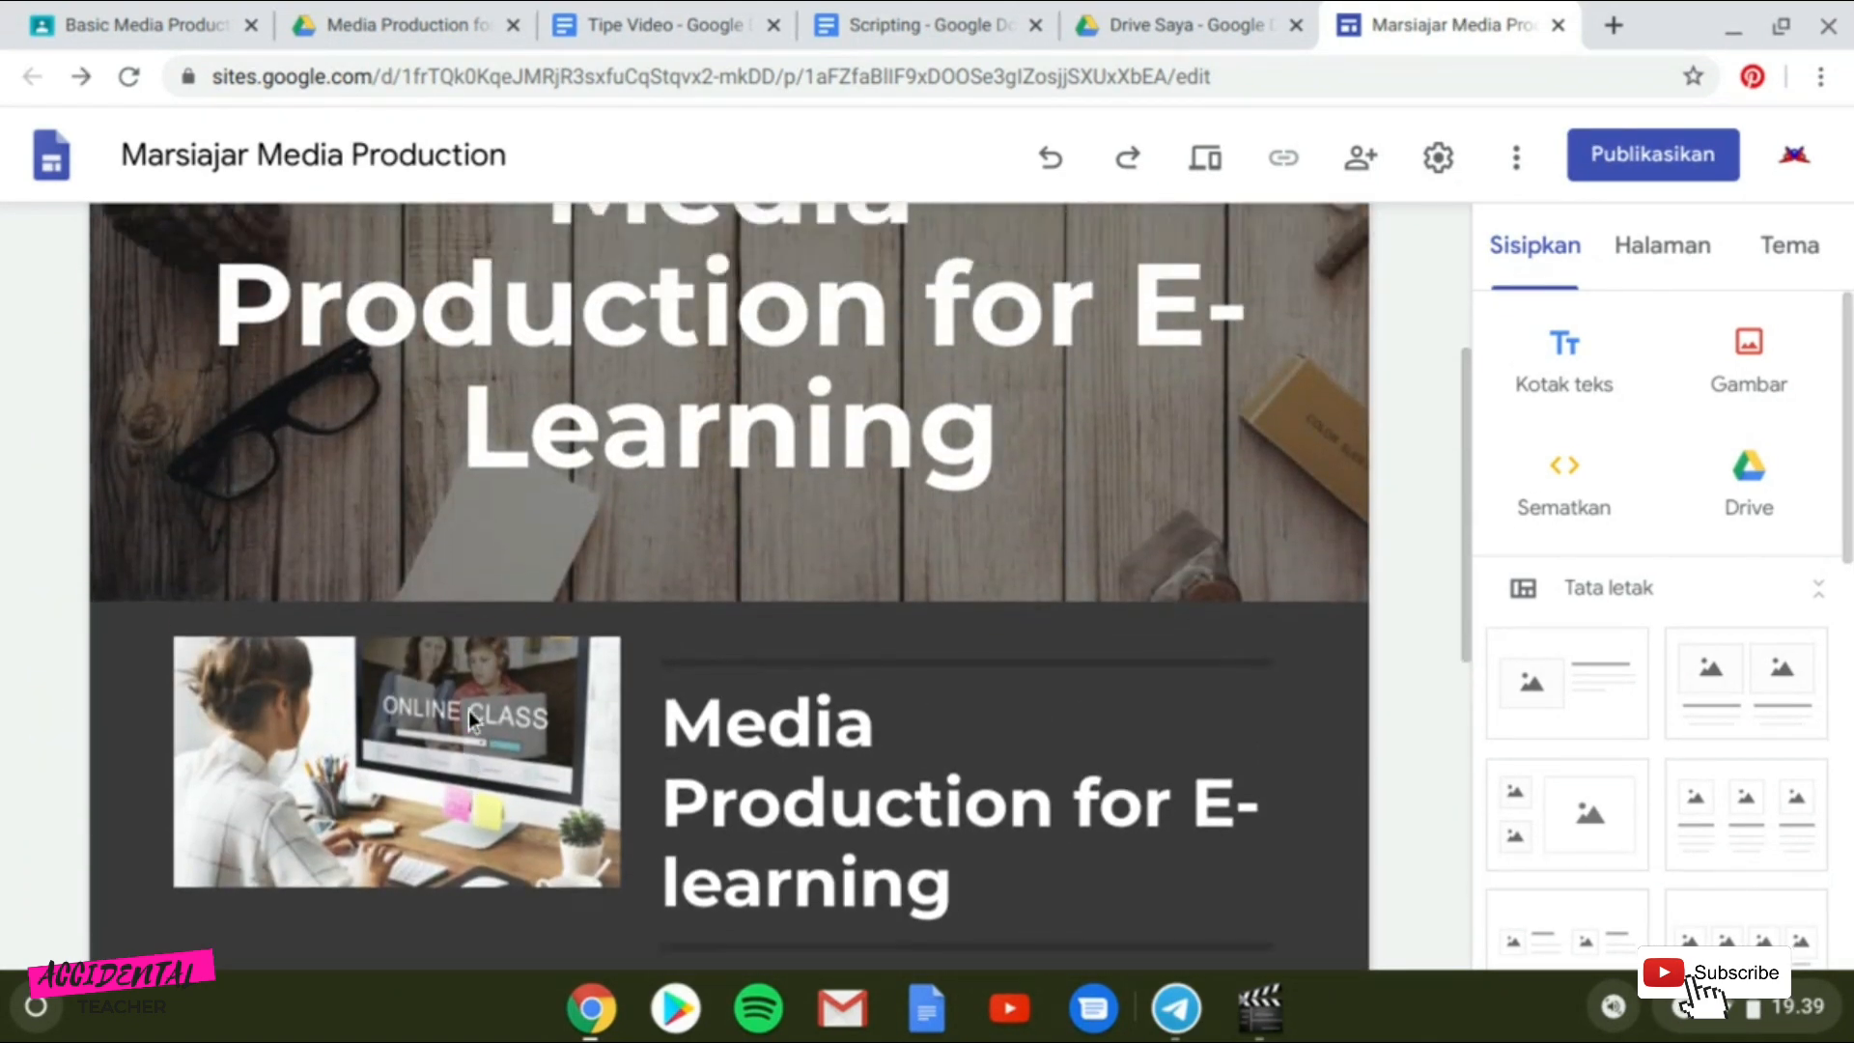
scroll(454, 753, down, 7)
scroll(427, 769, down, 1)
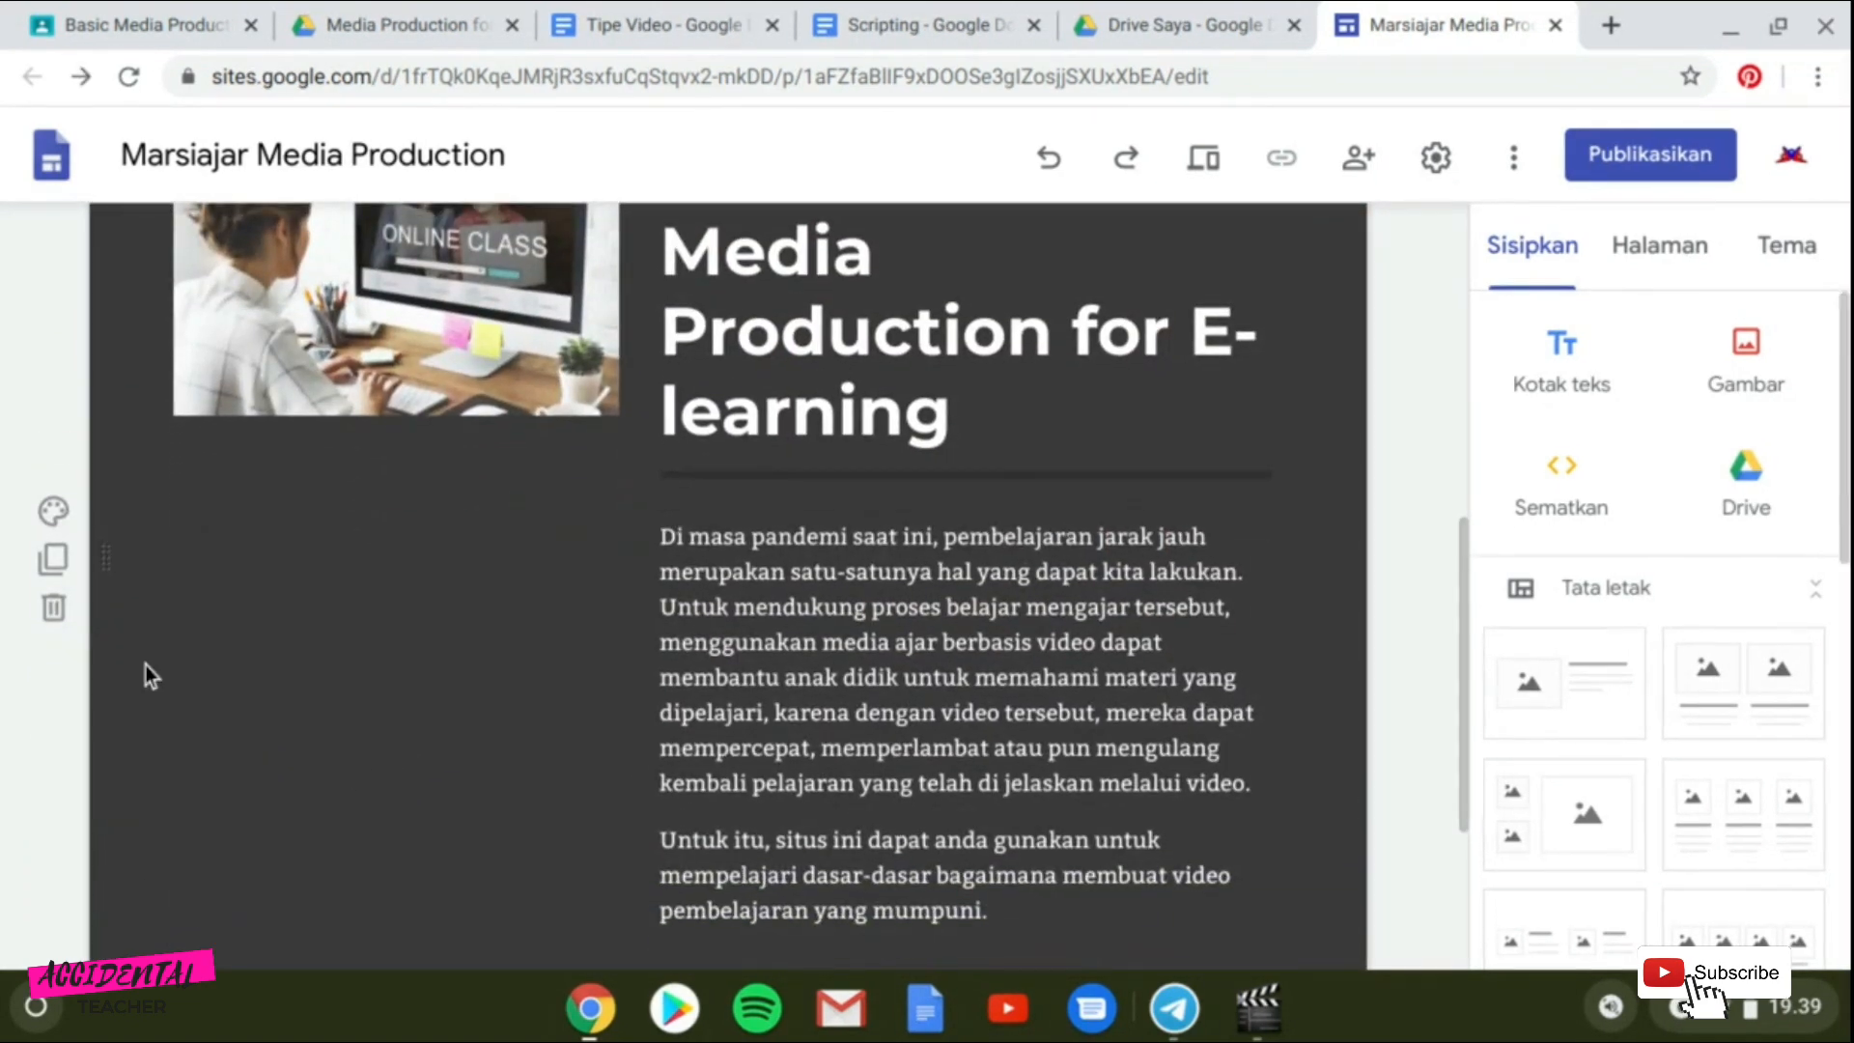
click(75, 519)
mouse_move(215, 750)
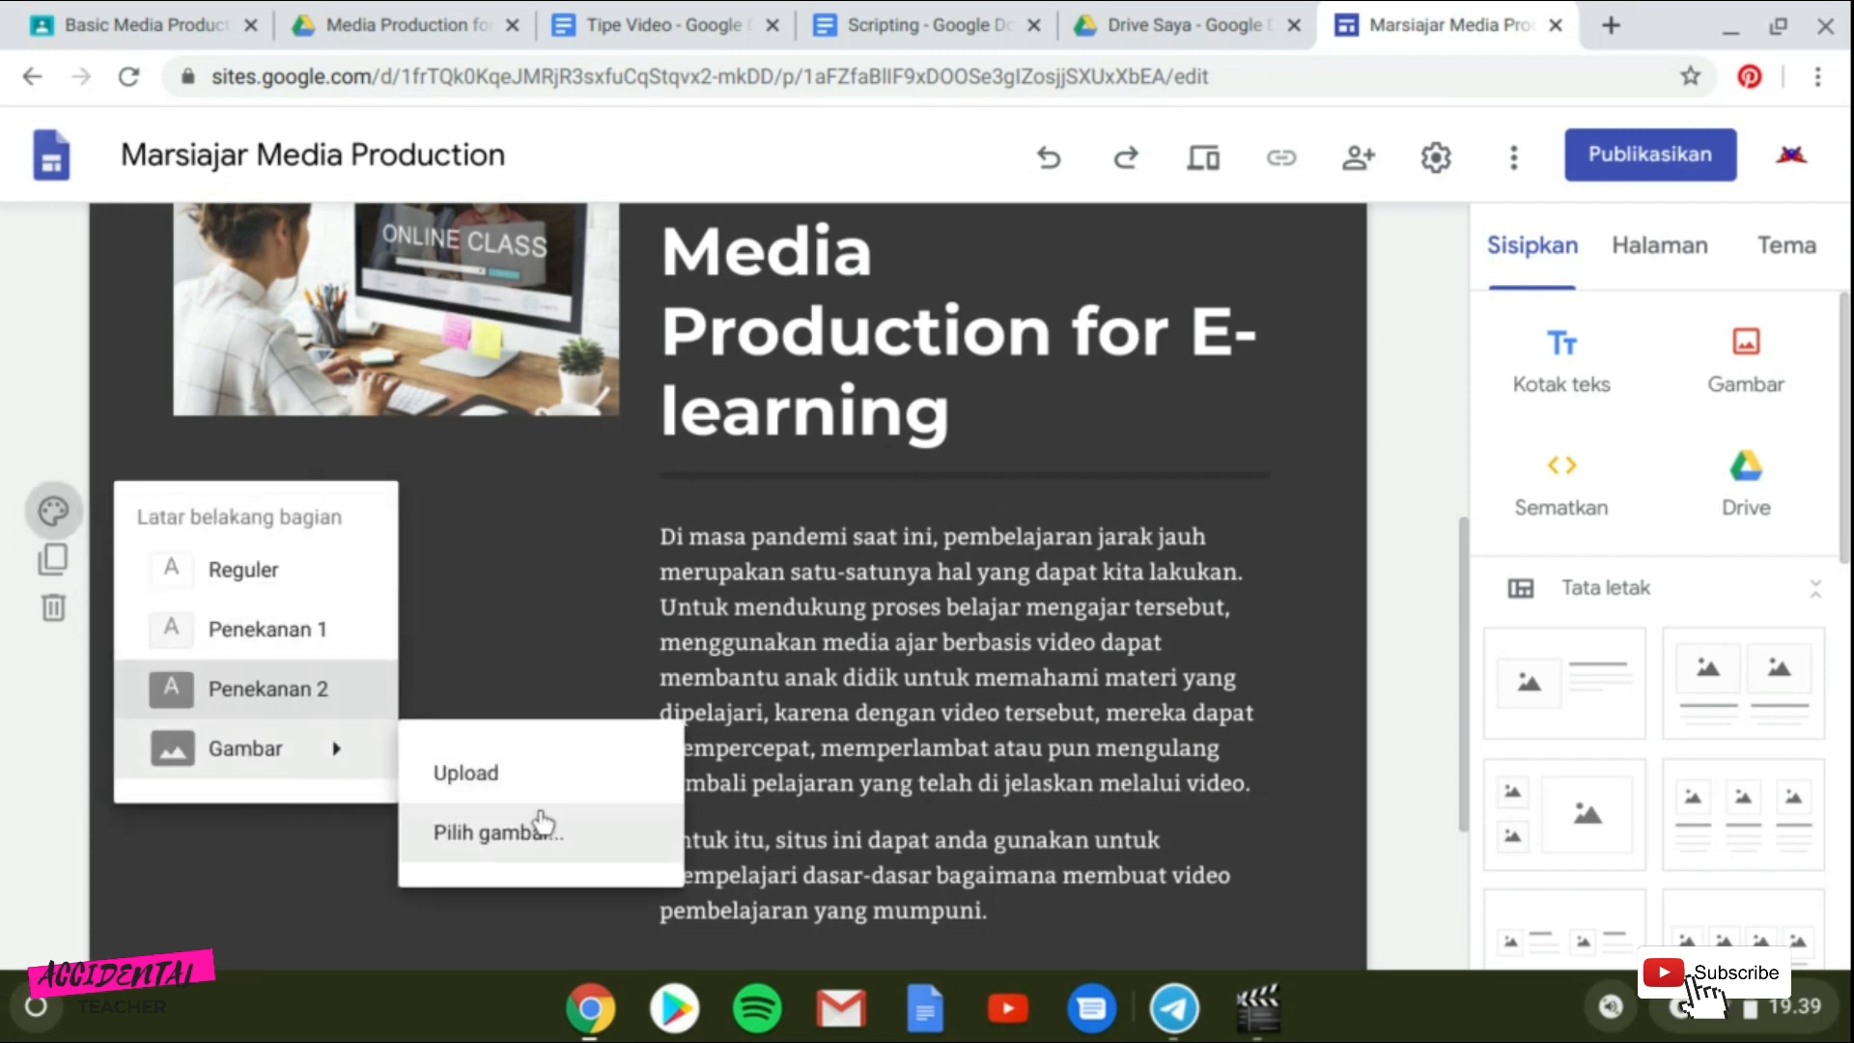
click(300, 574)
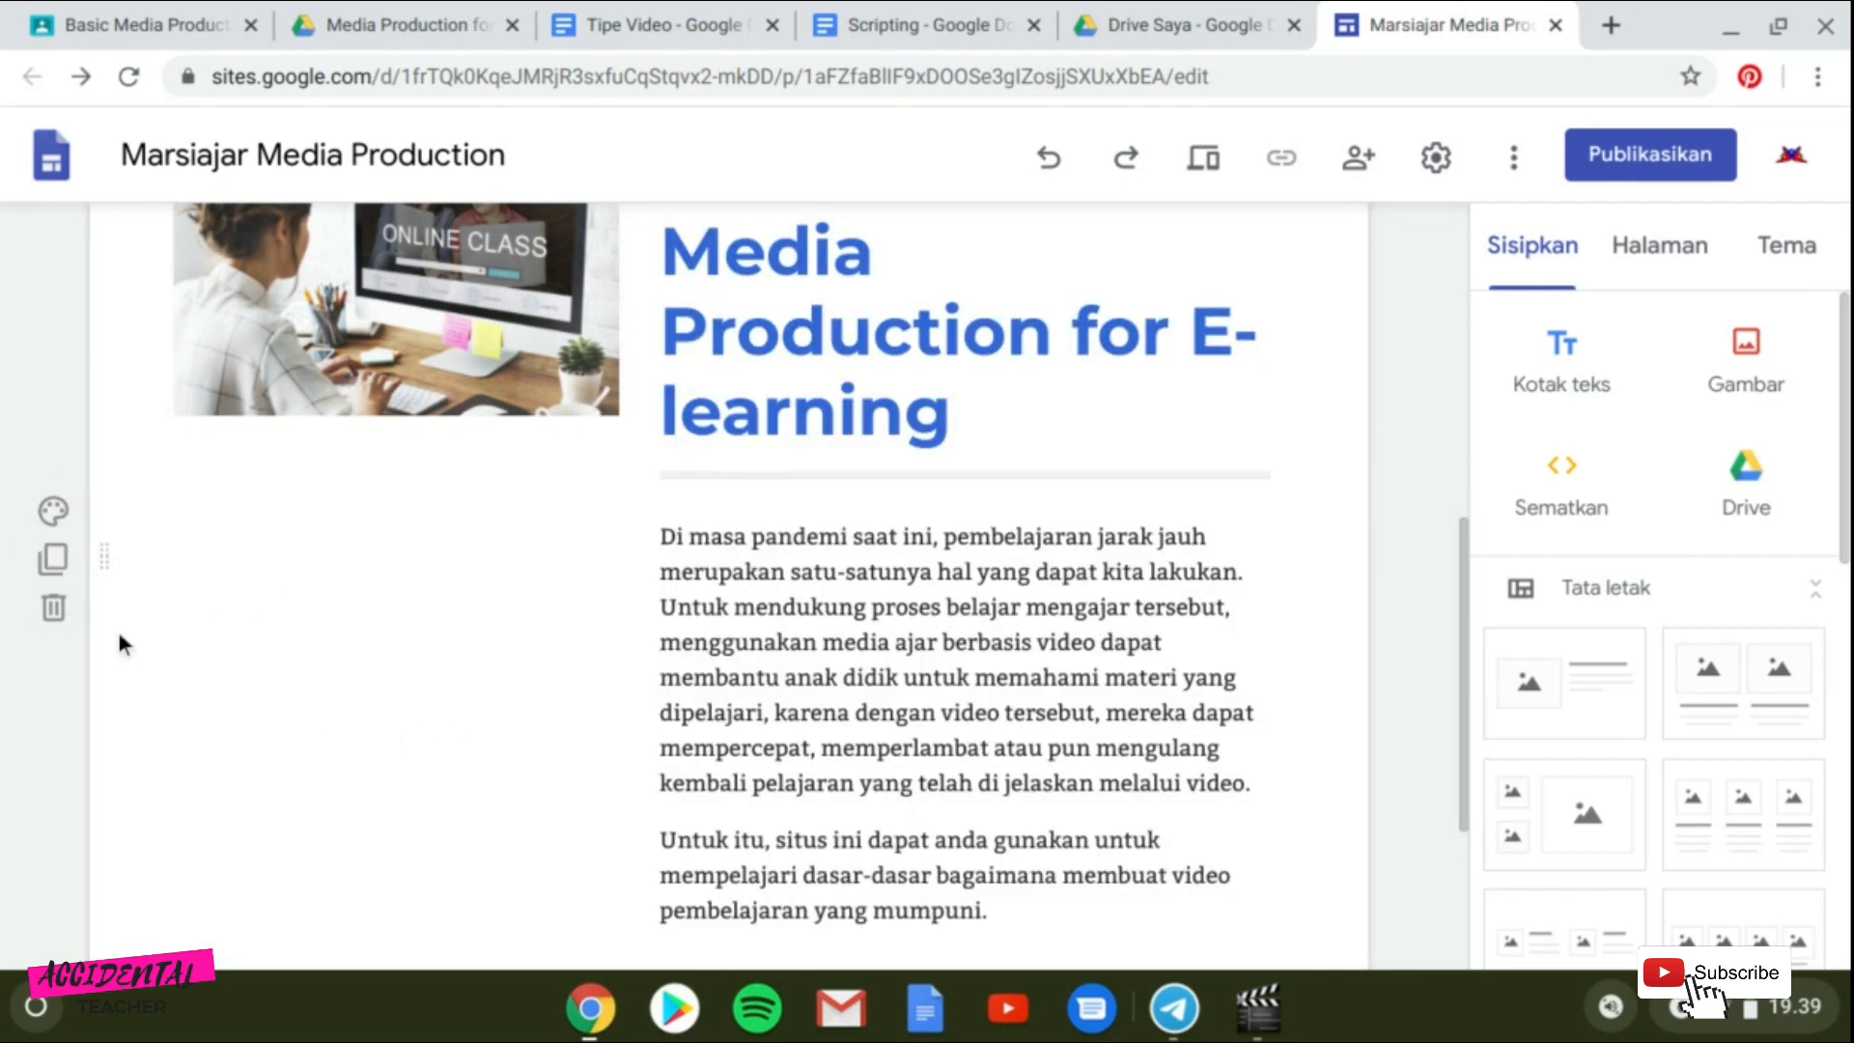
Set the intro section's background to Penekanan 1.
click(53, 510)
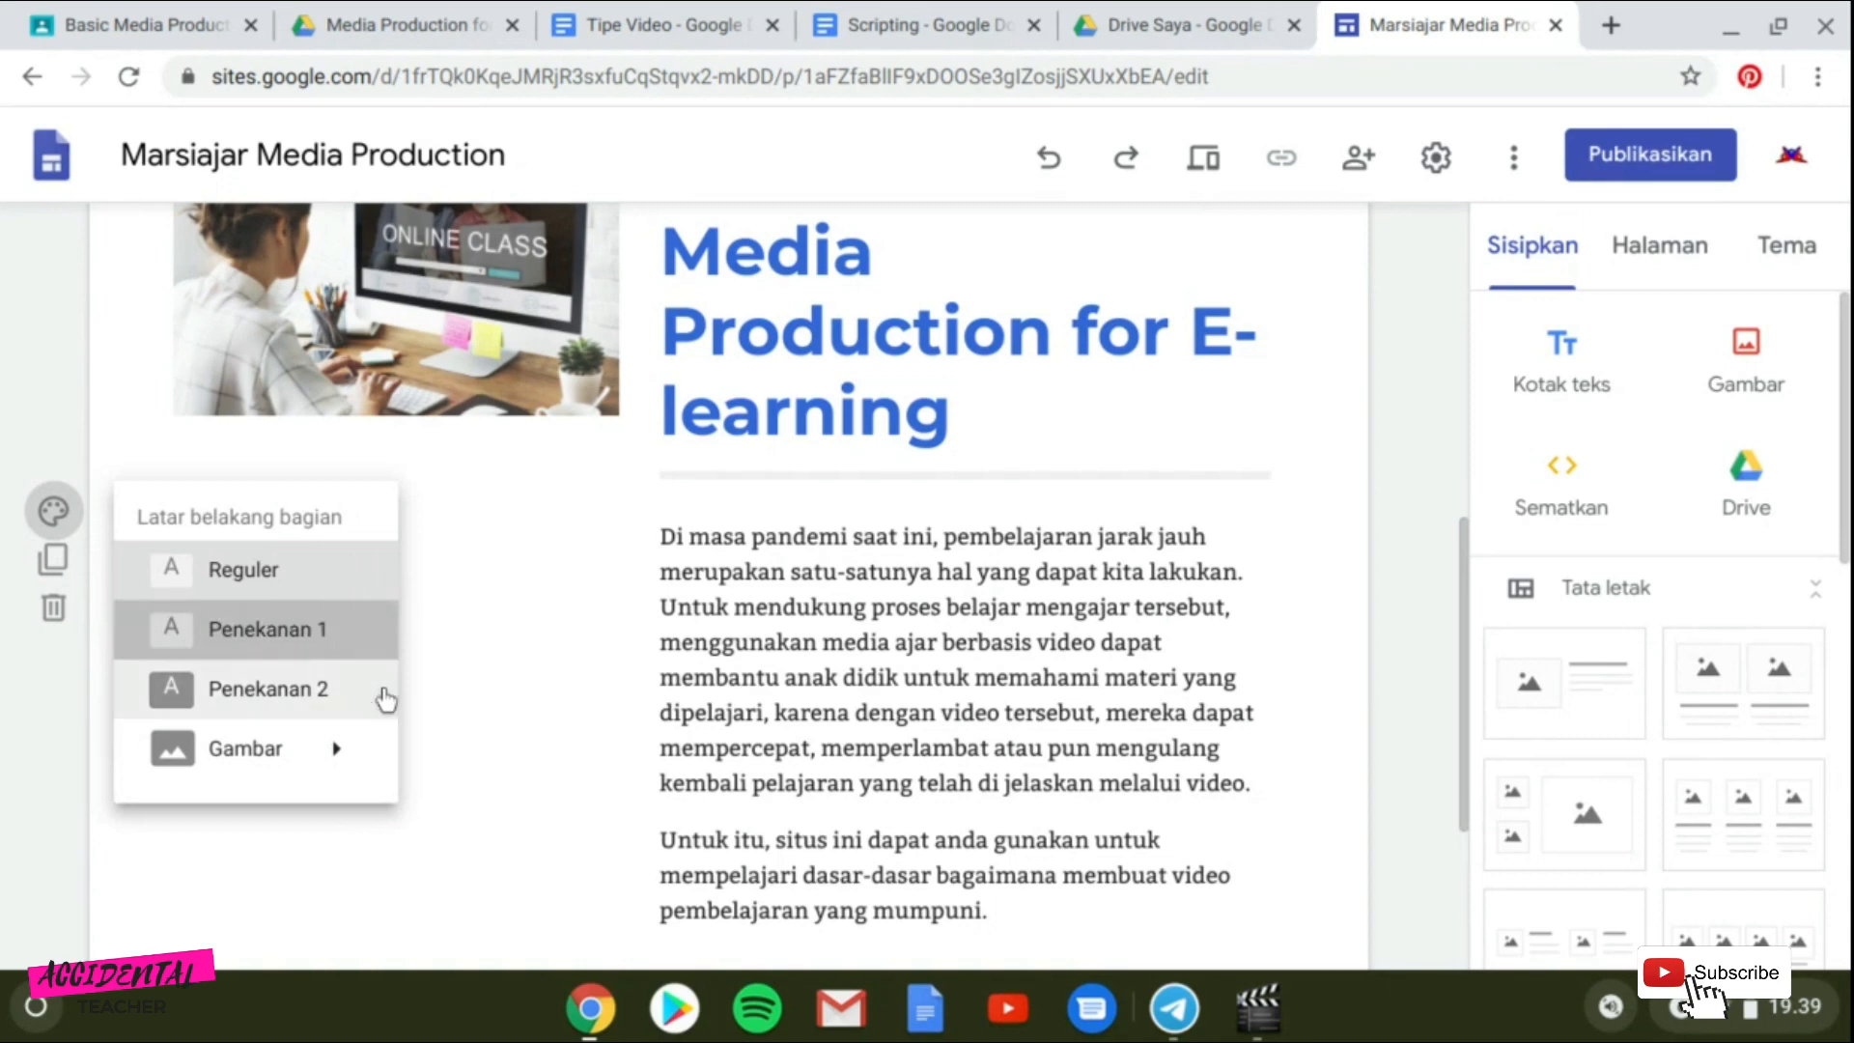
scroll(567, 688, up, 5)
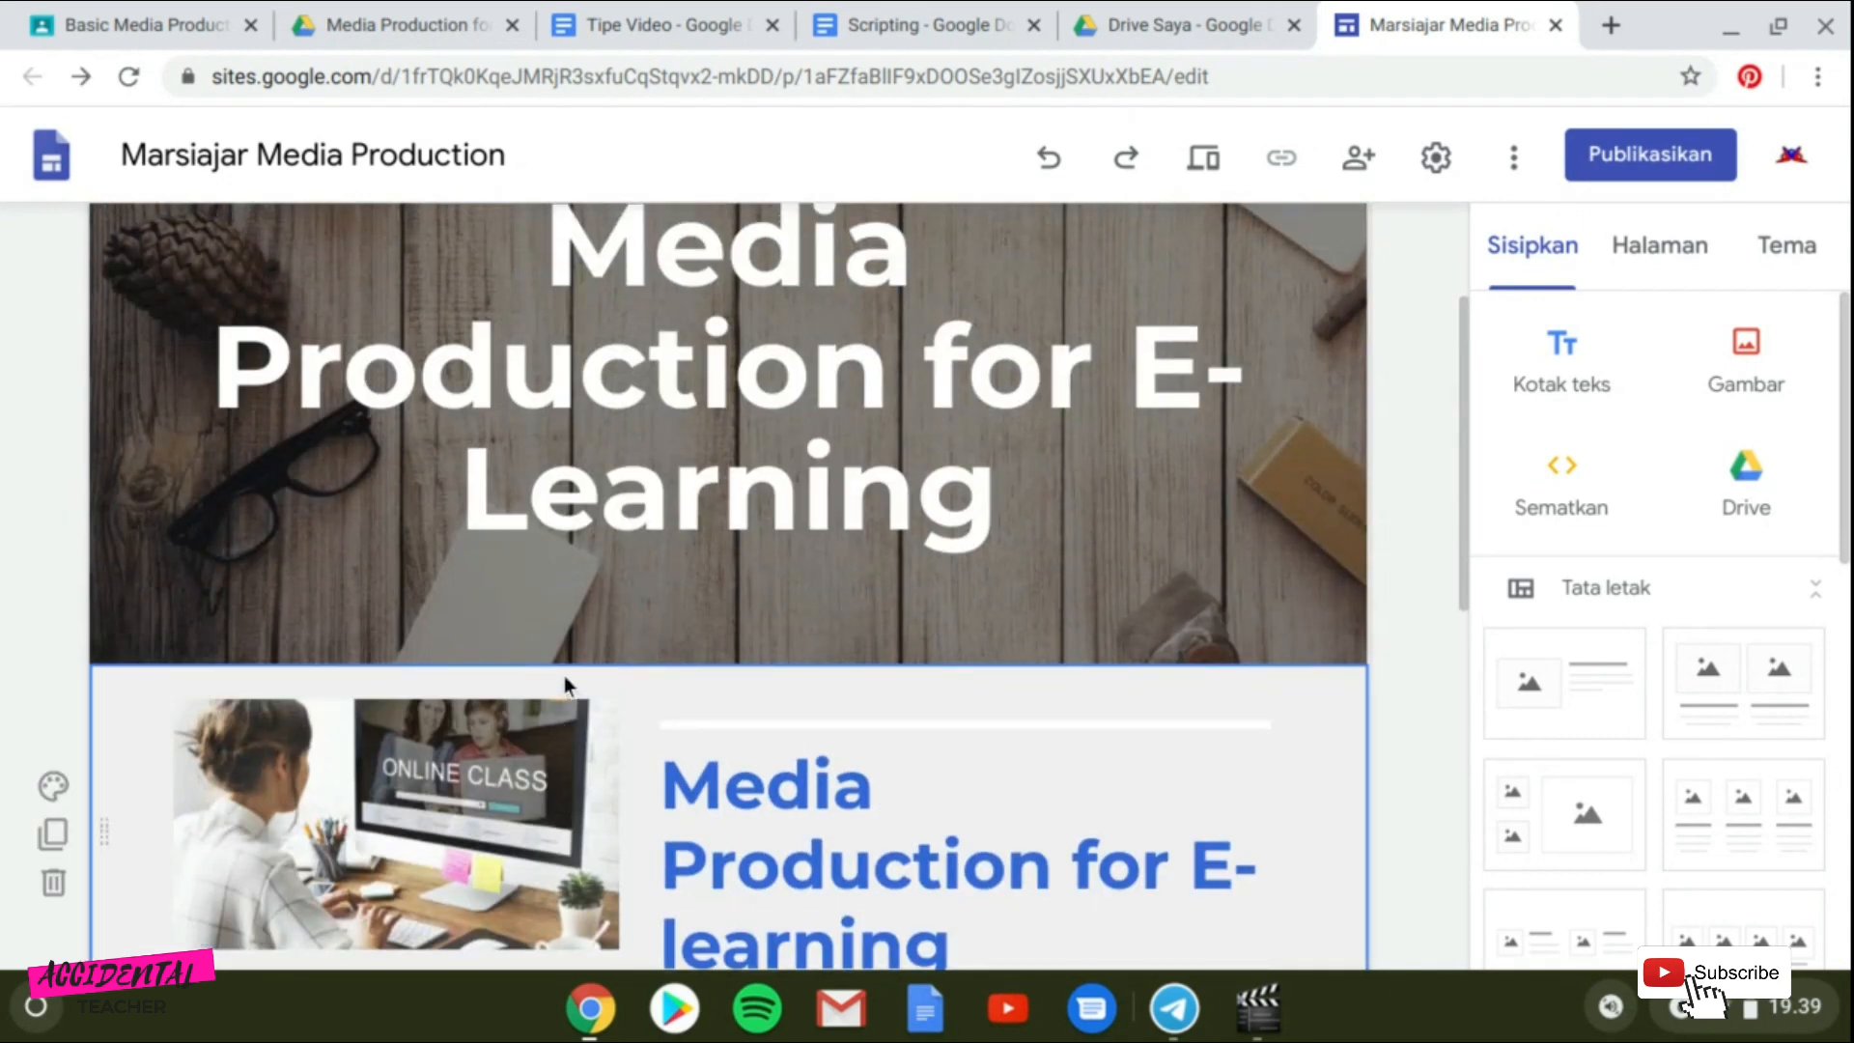
scroll(565, 678, up, 3)
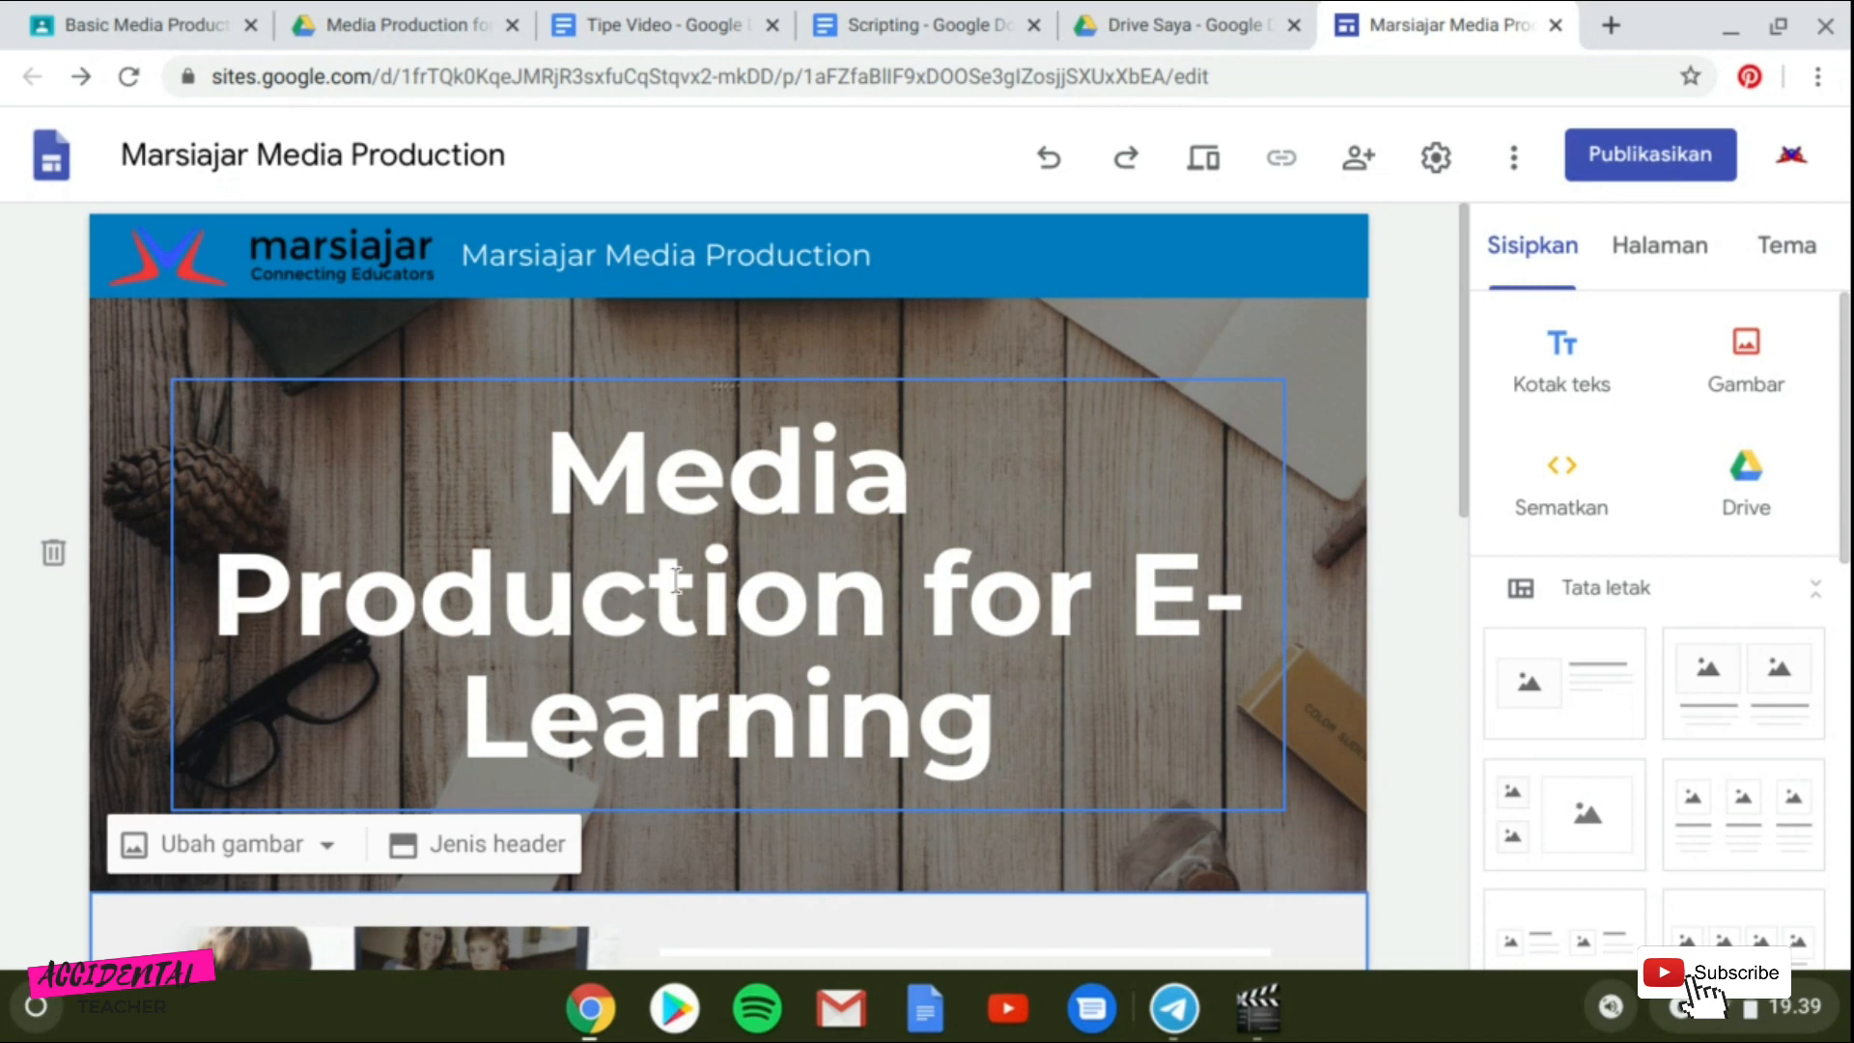
Add a text box below the intro section reading "Materi" and style it as Judul.
scroll(859, 460, down, 4)
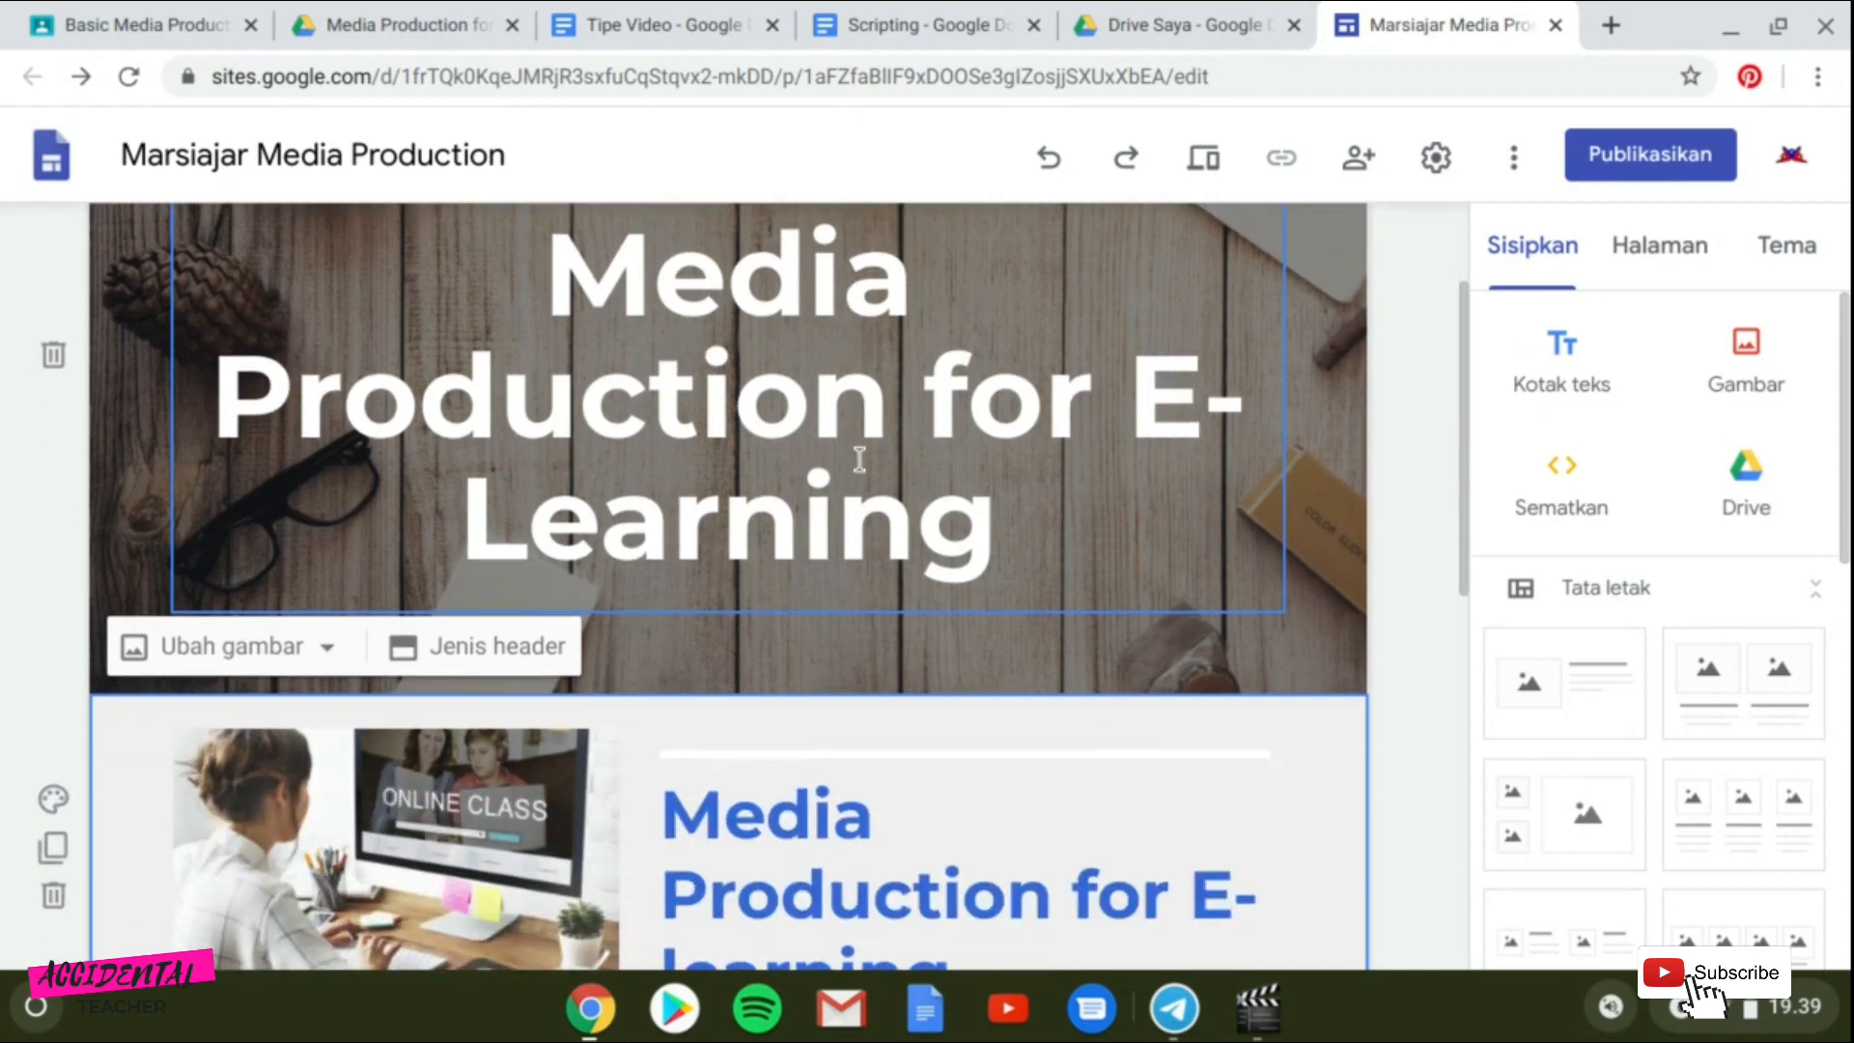
scroll(859, 460, down, 7)
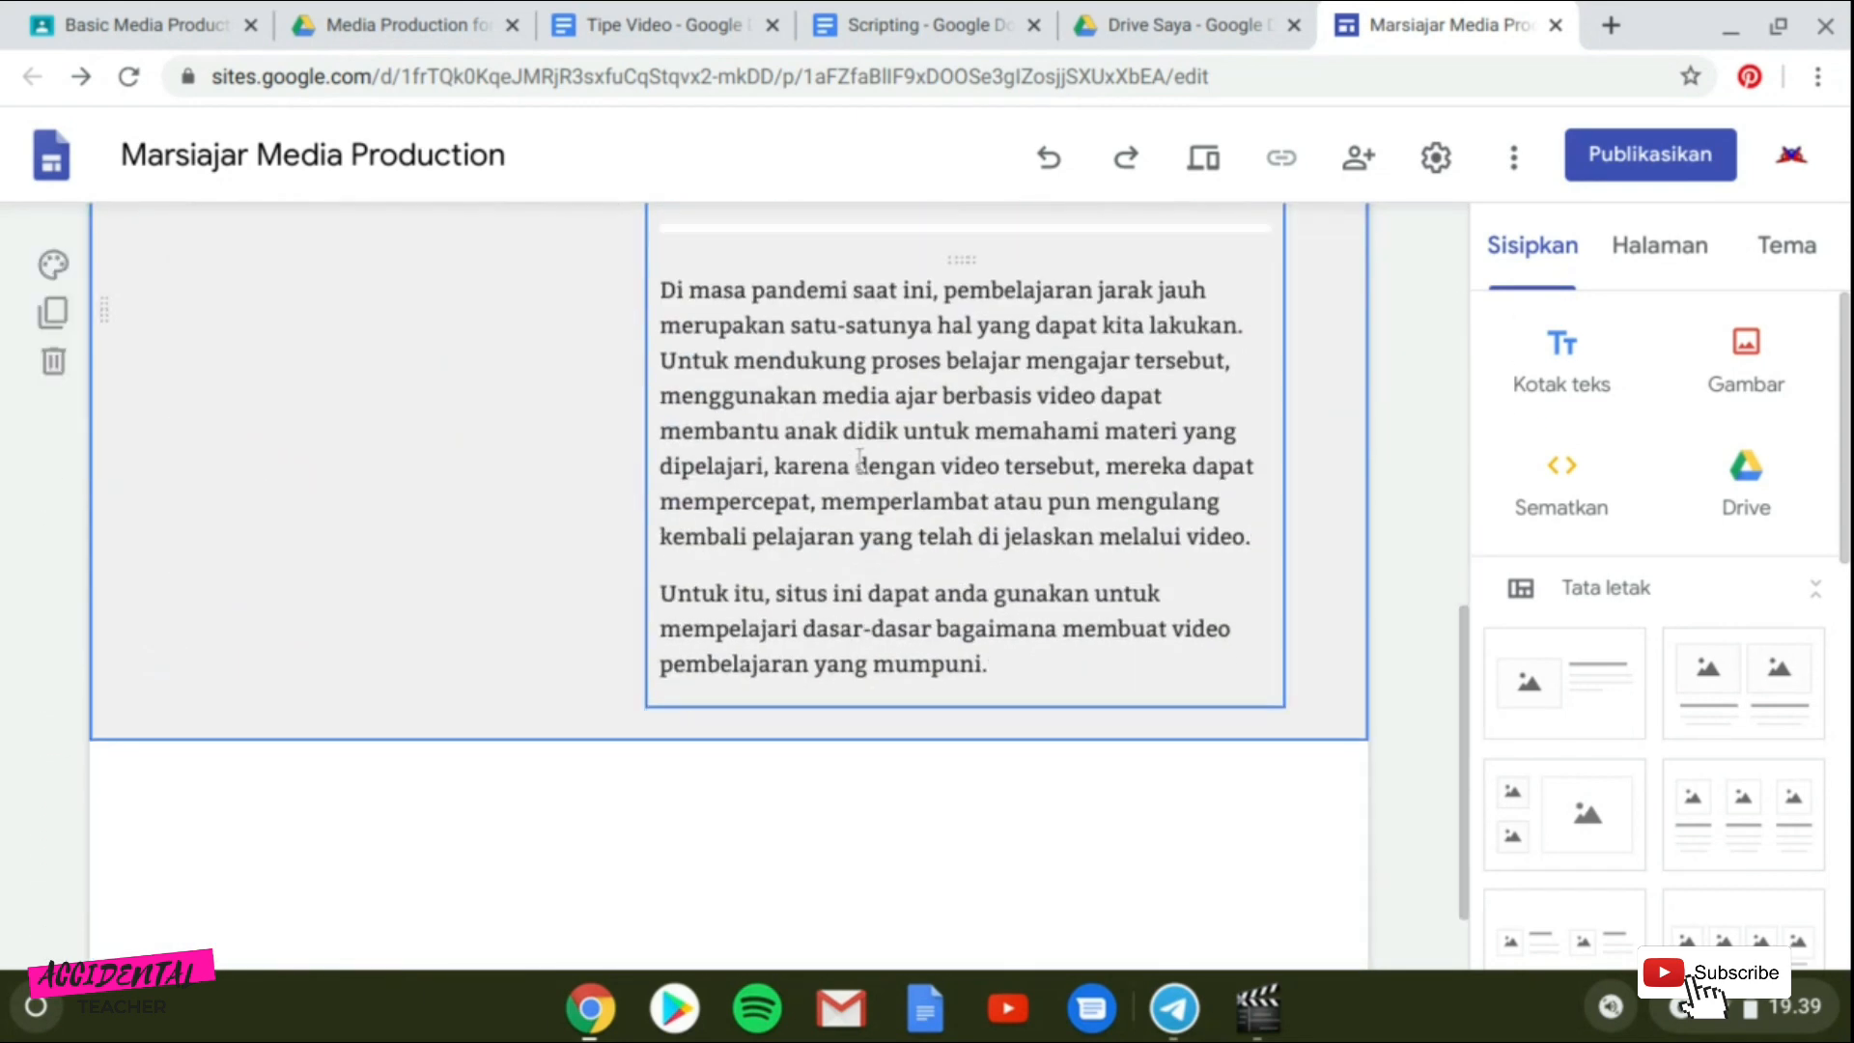
click(1561, 357)
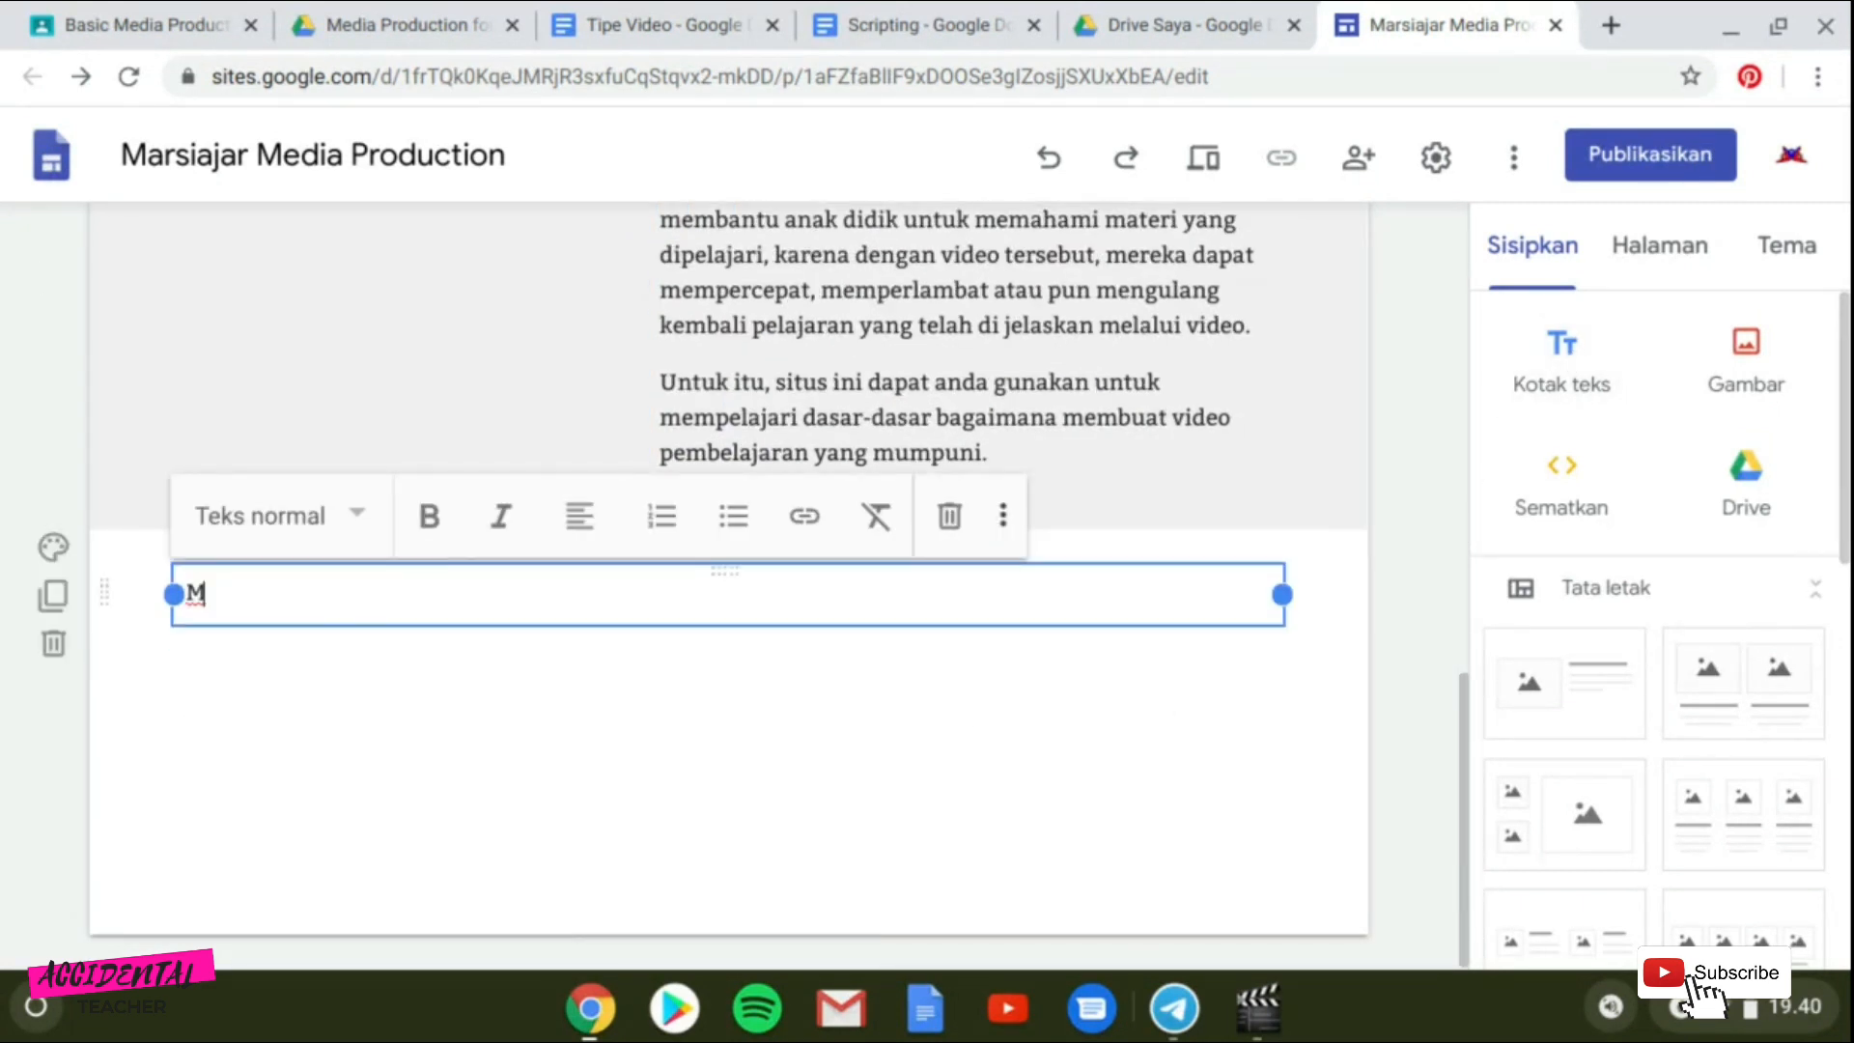
text(Materi)
click(351, 522)
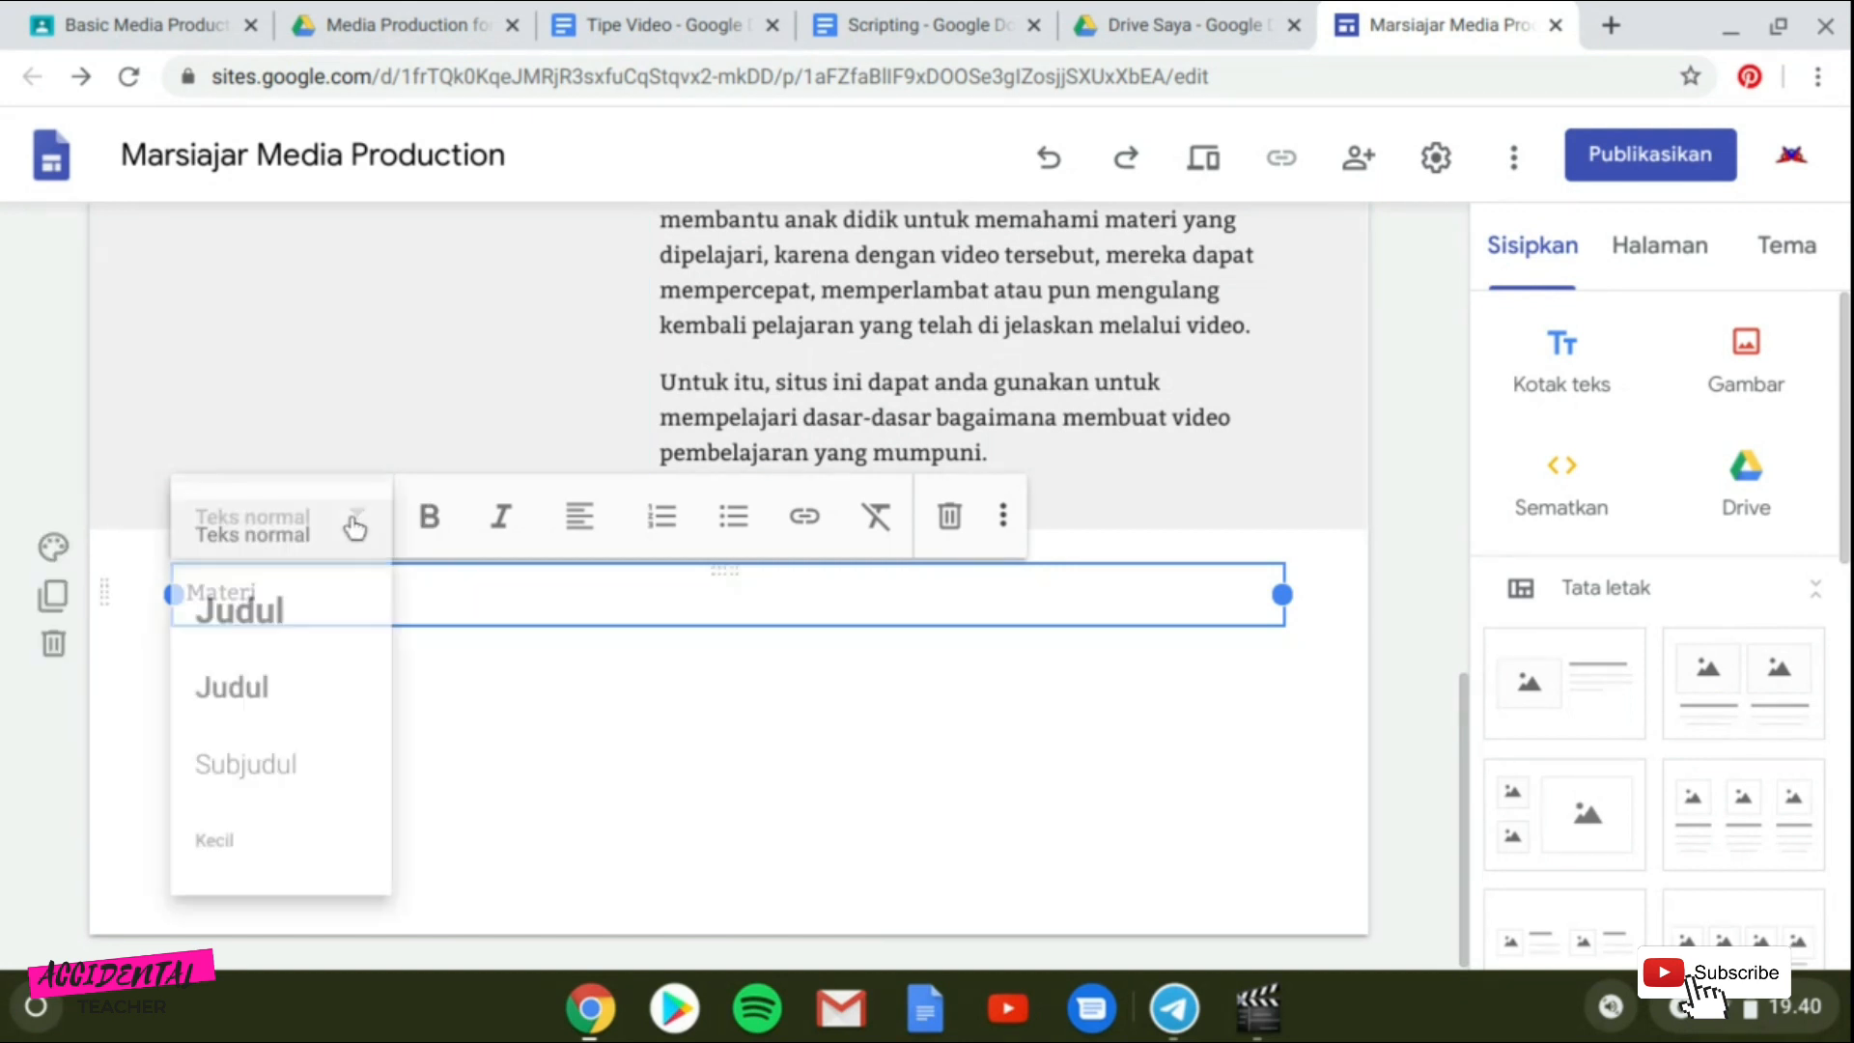
click(257, 606)
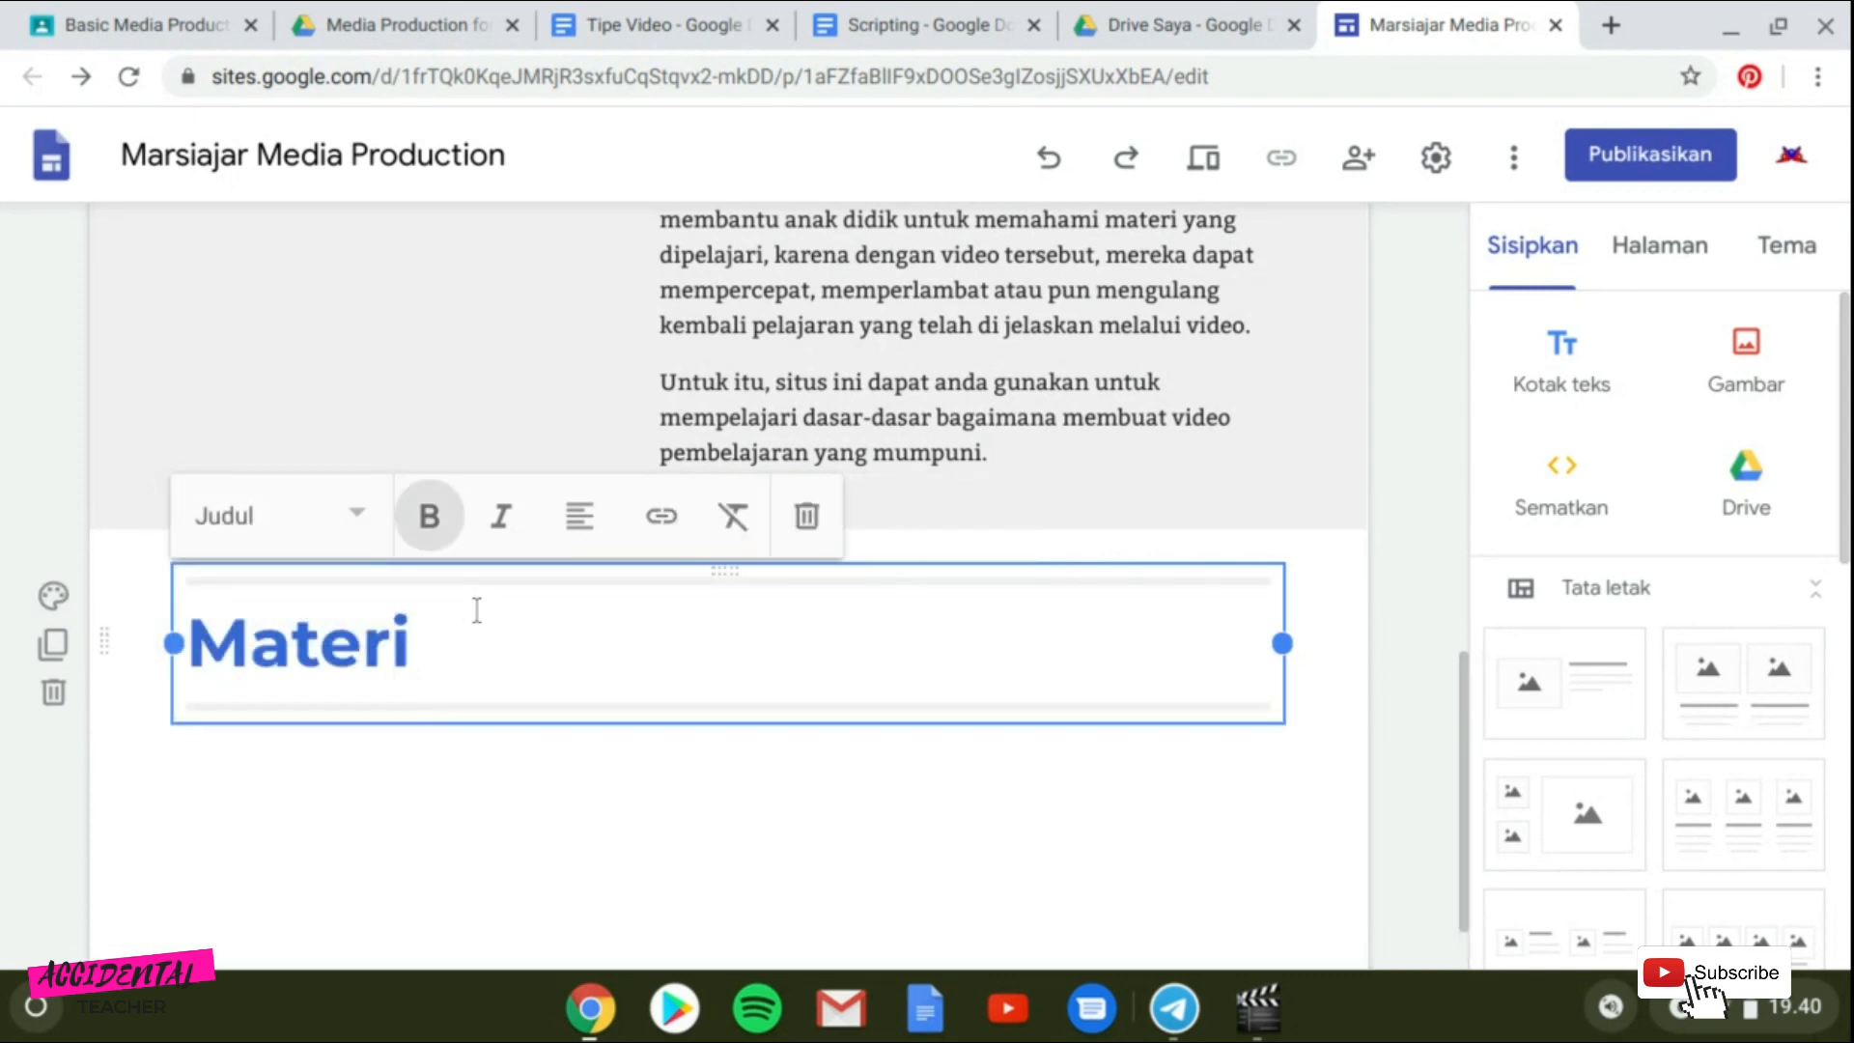
Try centred and justified alignment for the "Materi" heading before returning it to left alignment.
click(579, 517)
click(578, 637)
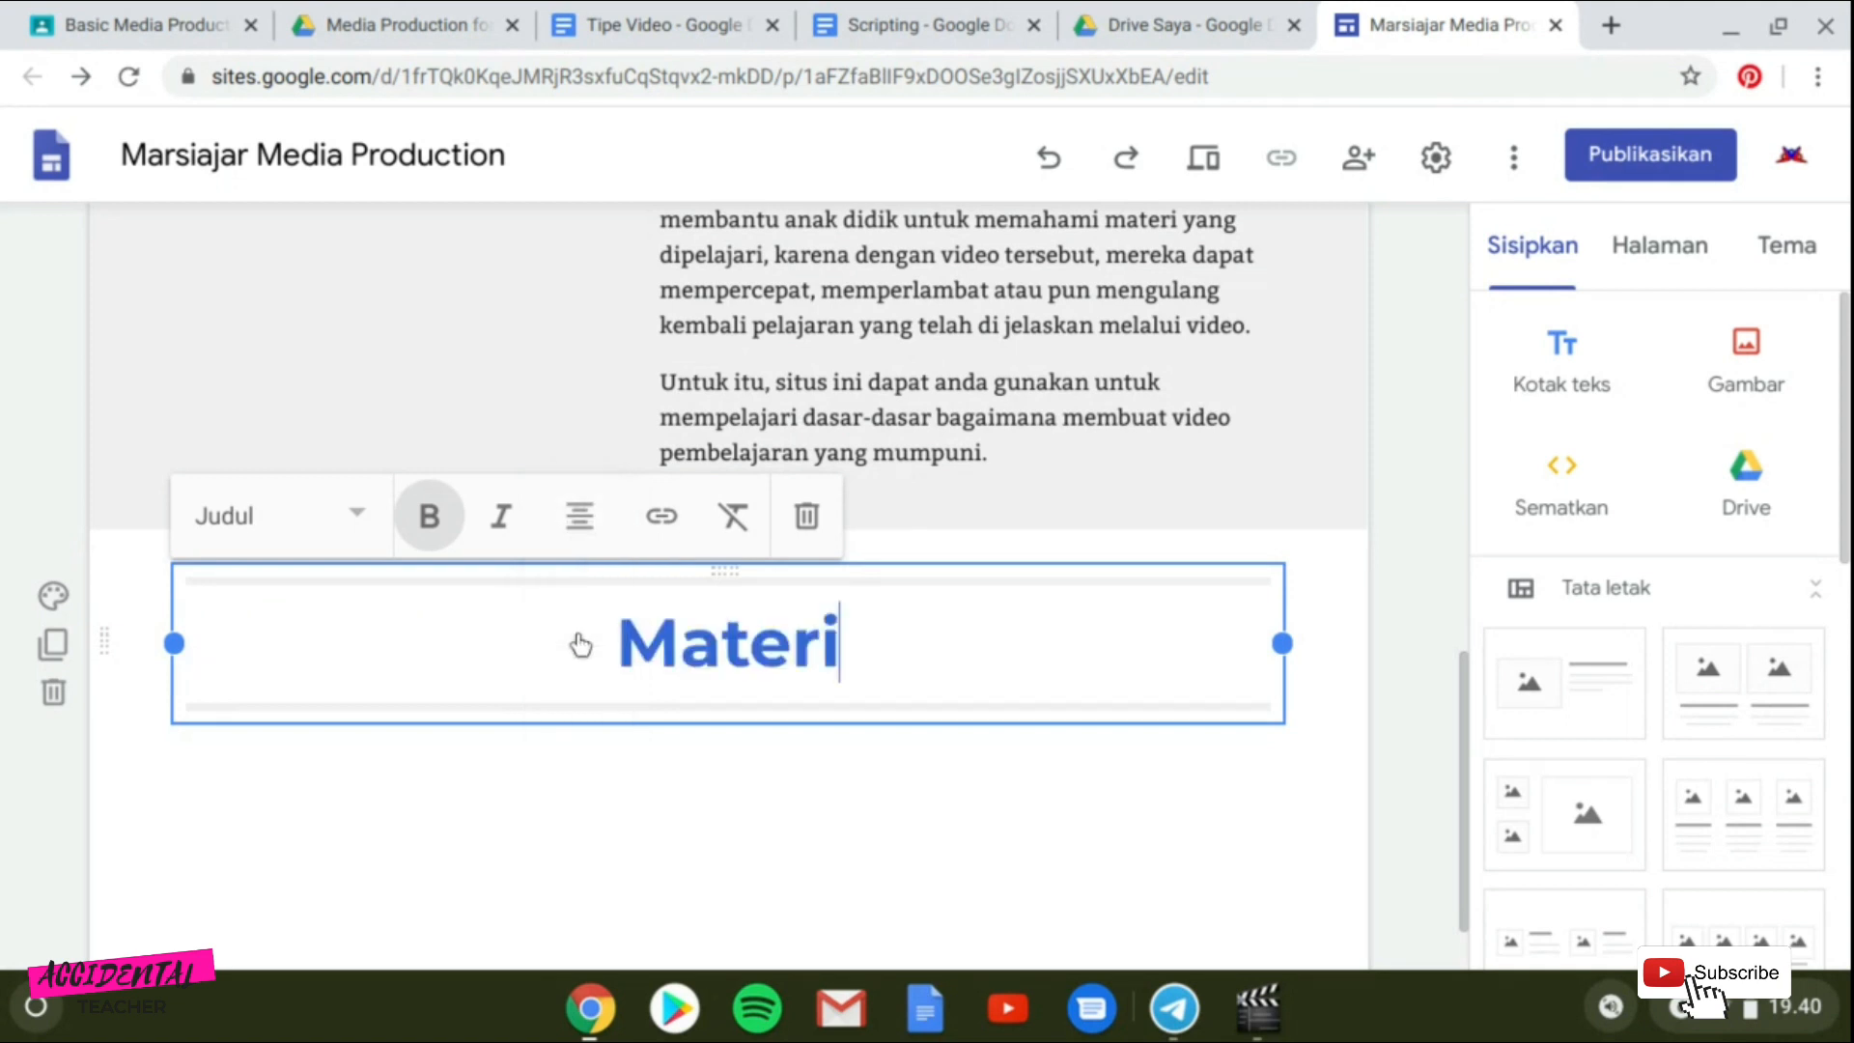
click(576, 546)
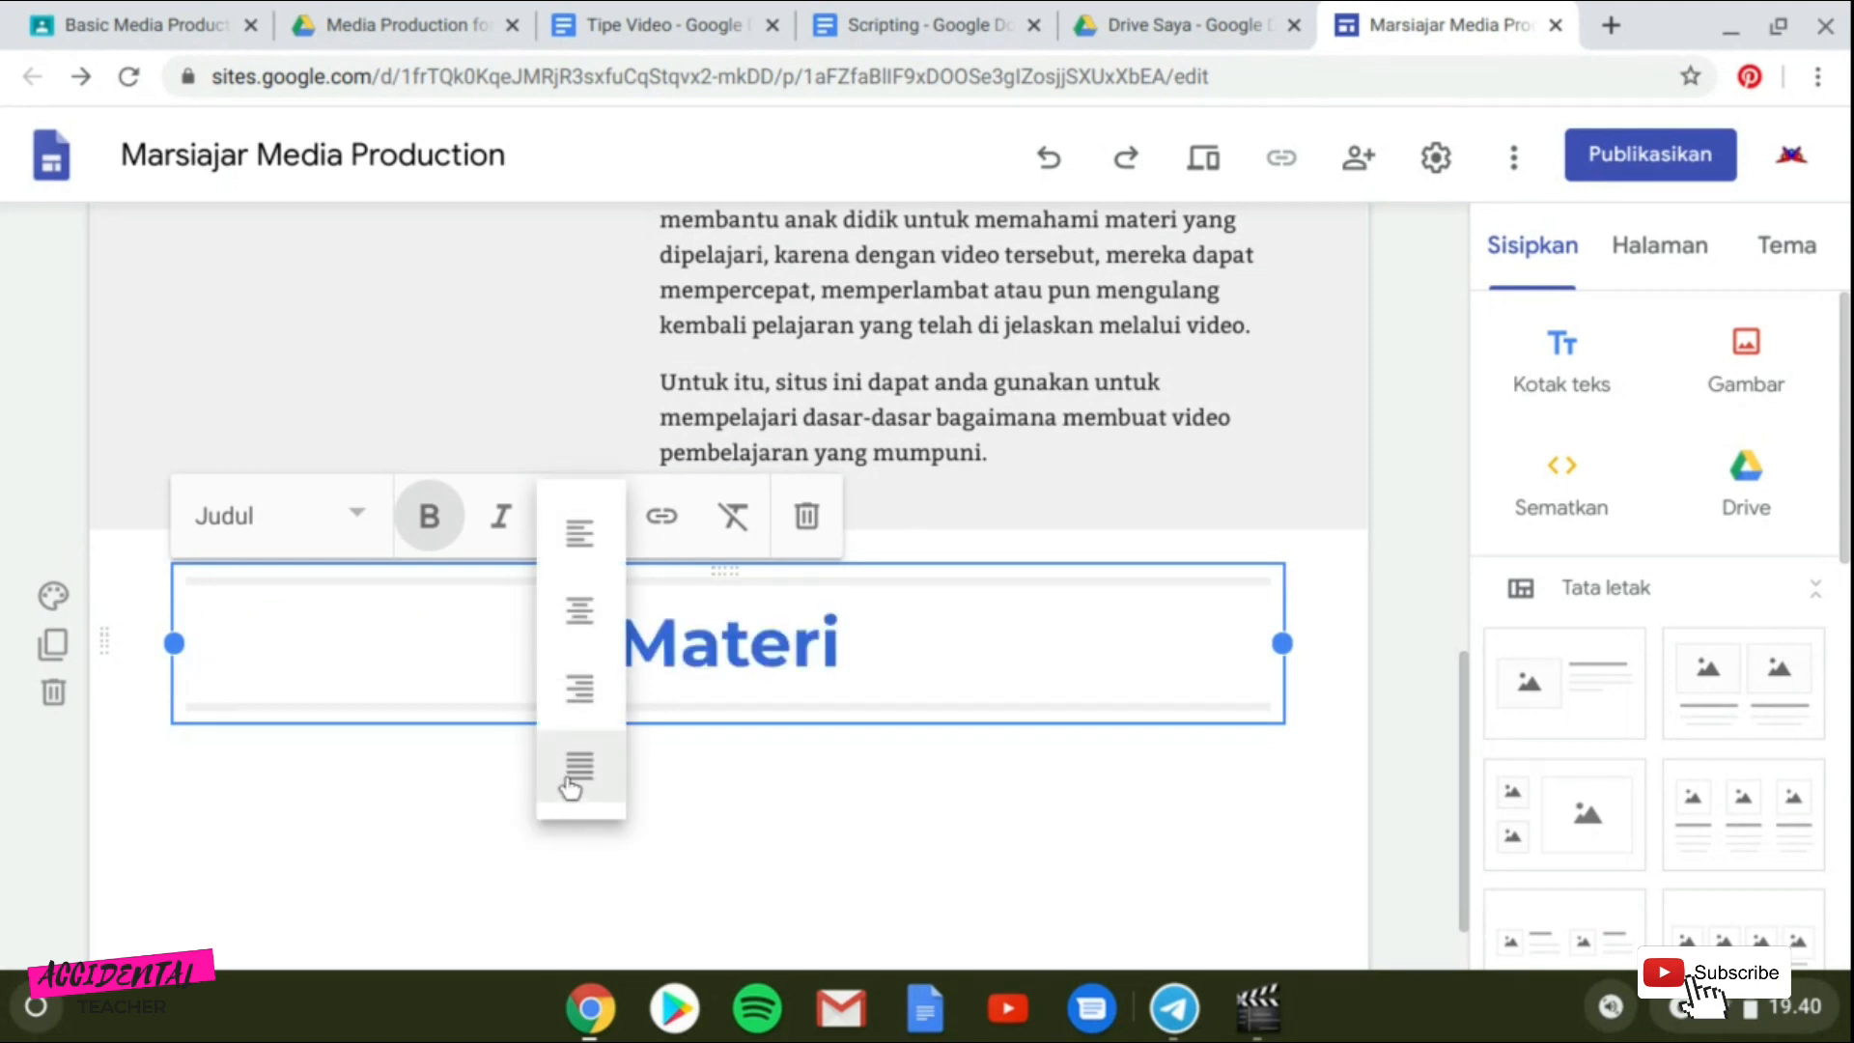
click(573, 772)
click(584, 542)
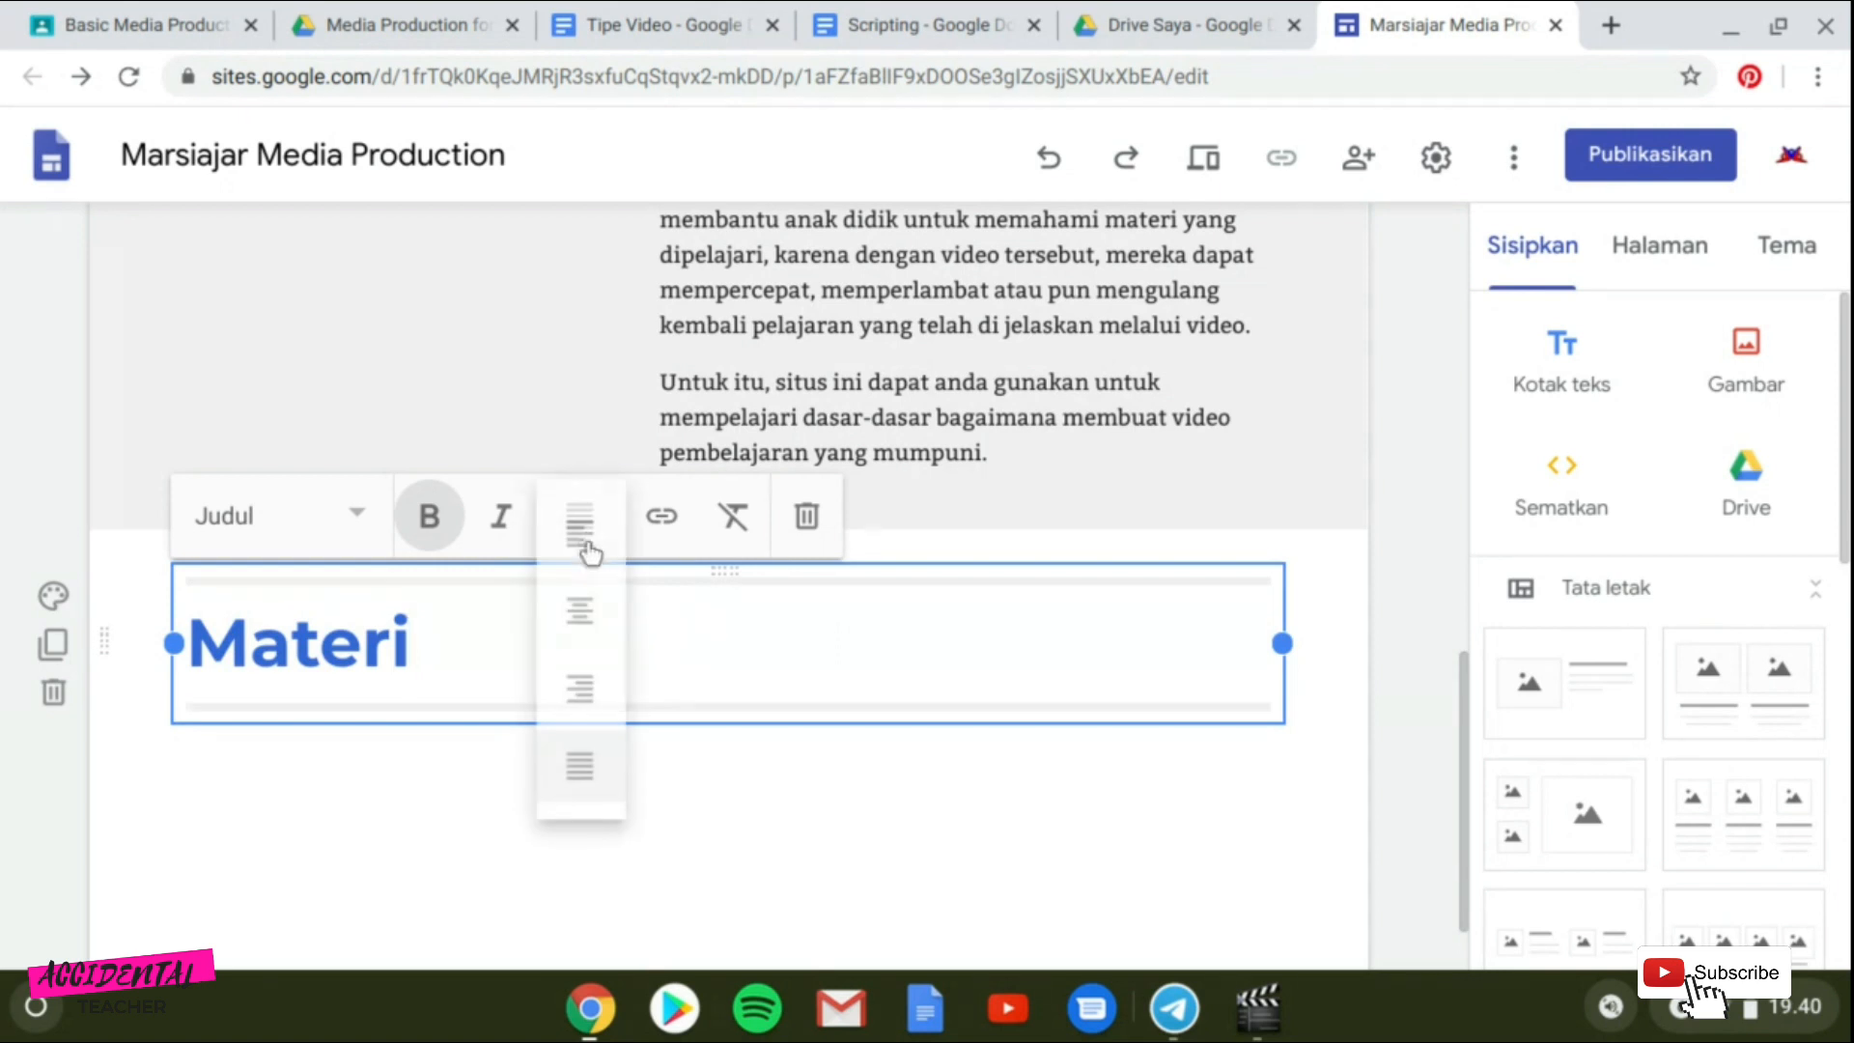
click(576, 553)
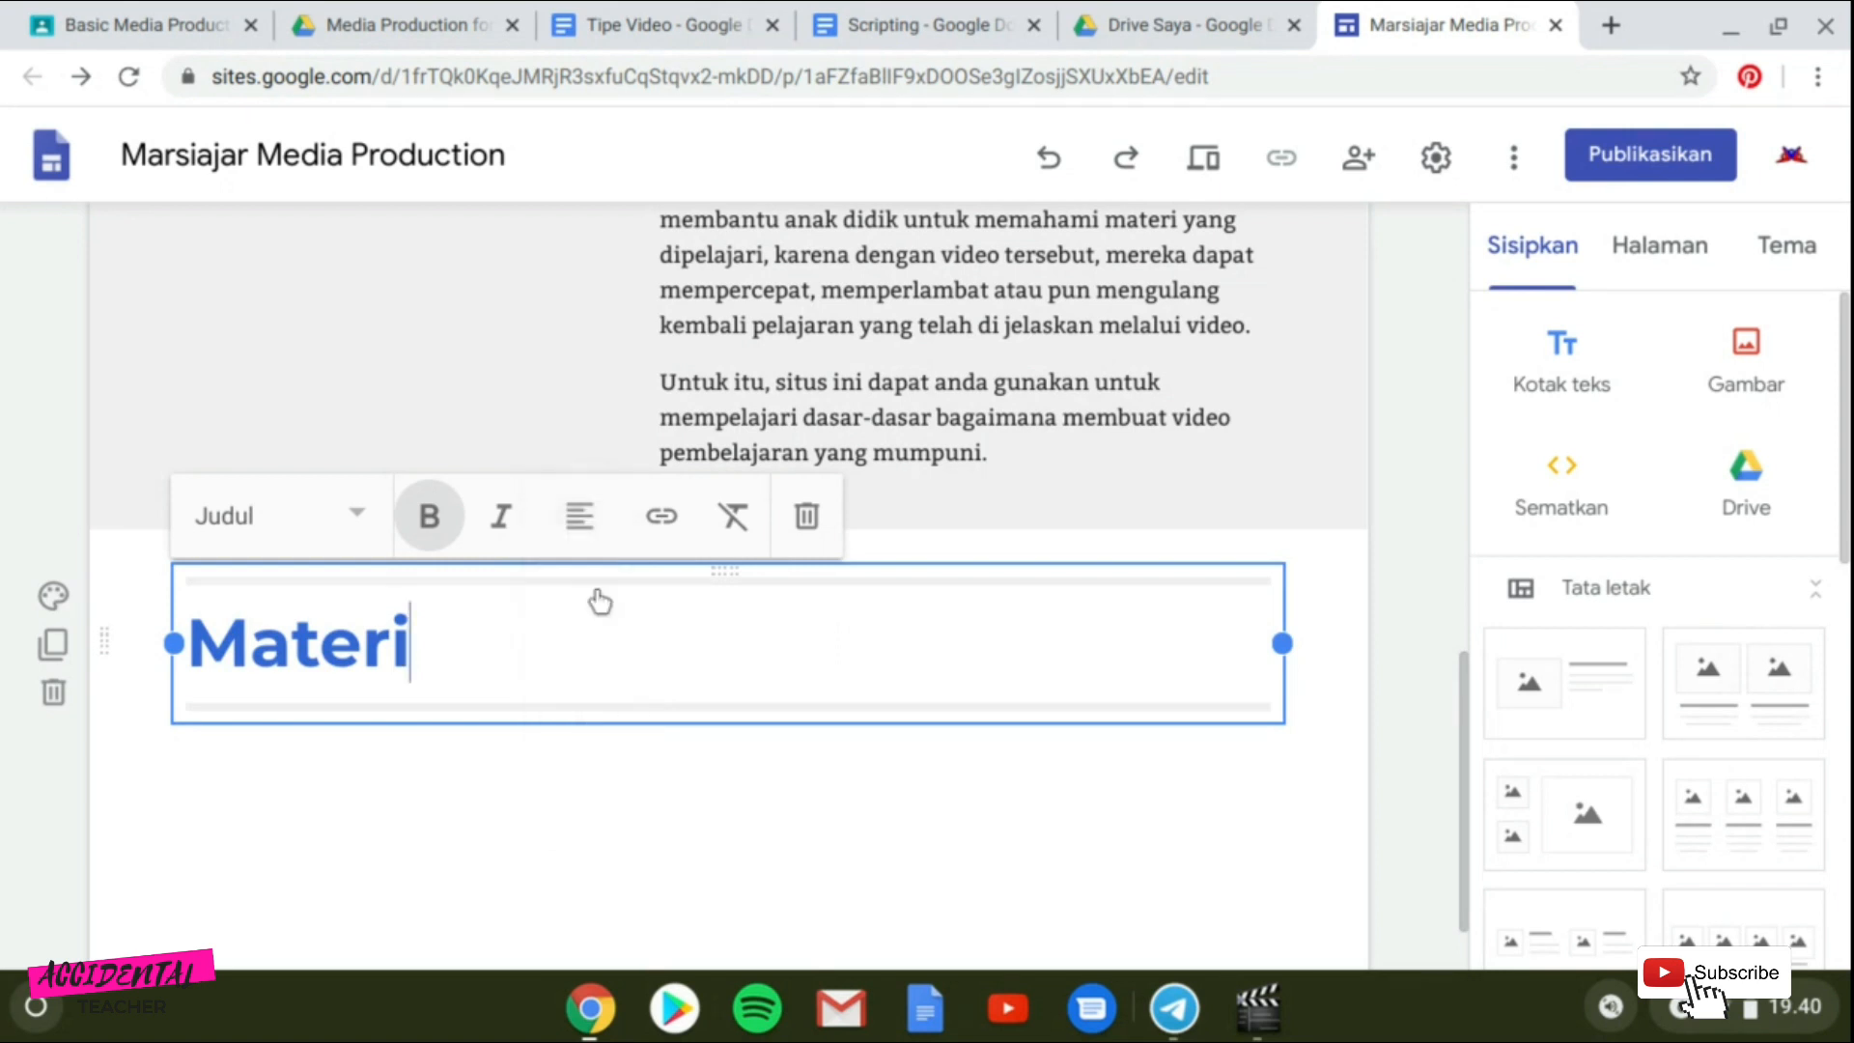
Give the new heading section the Penekanan 2 background and retitle its heading "Daftar isi".
click(53, 596)
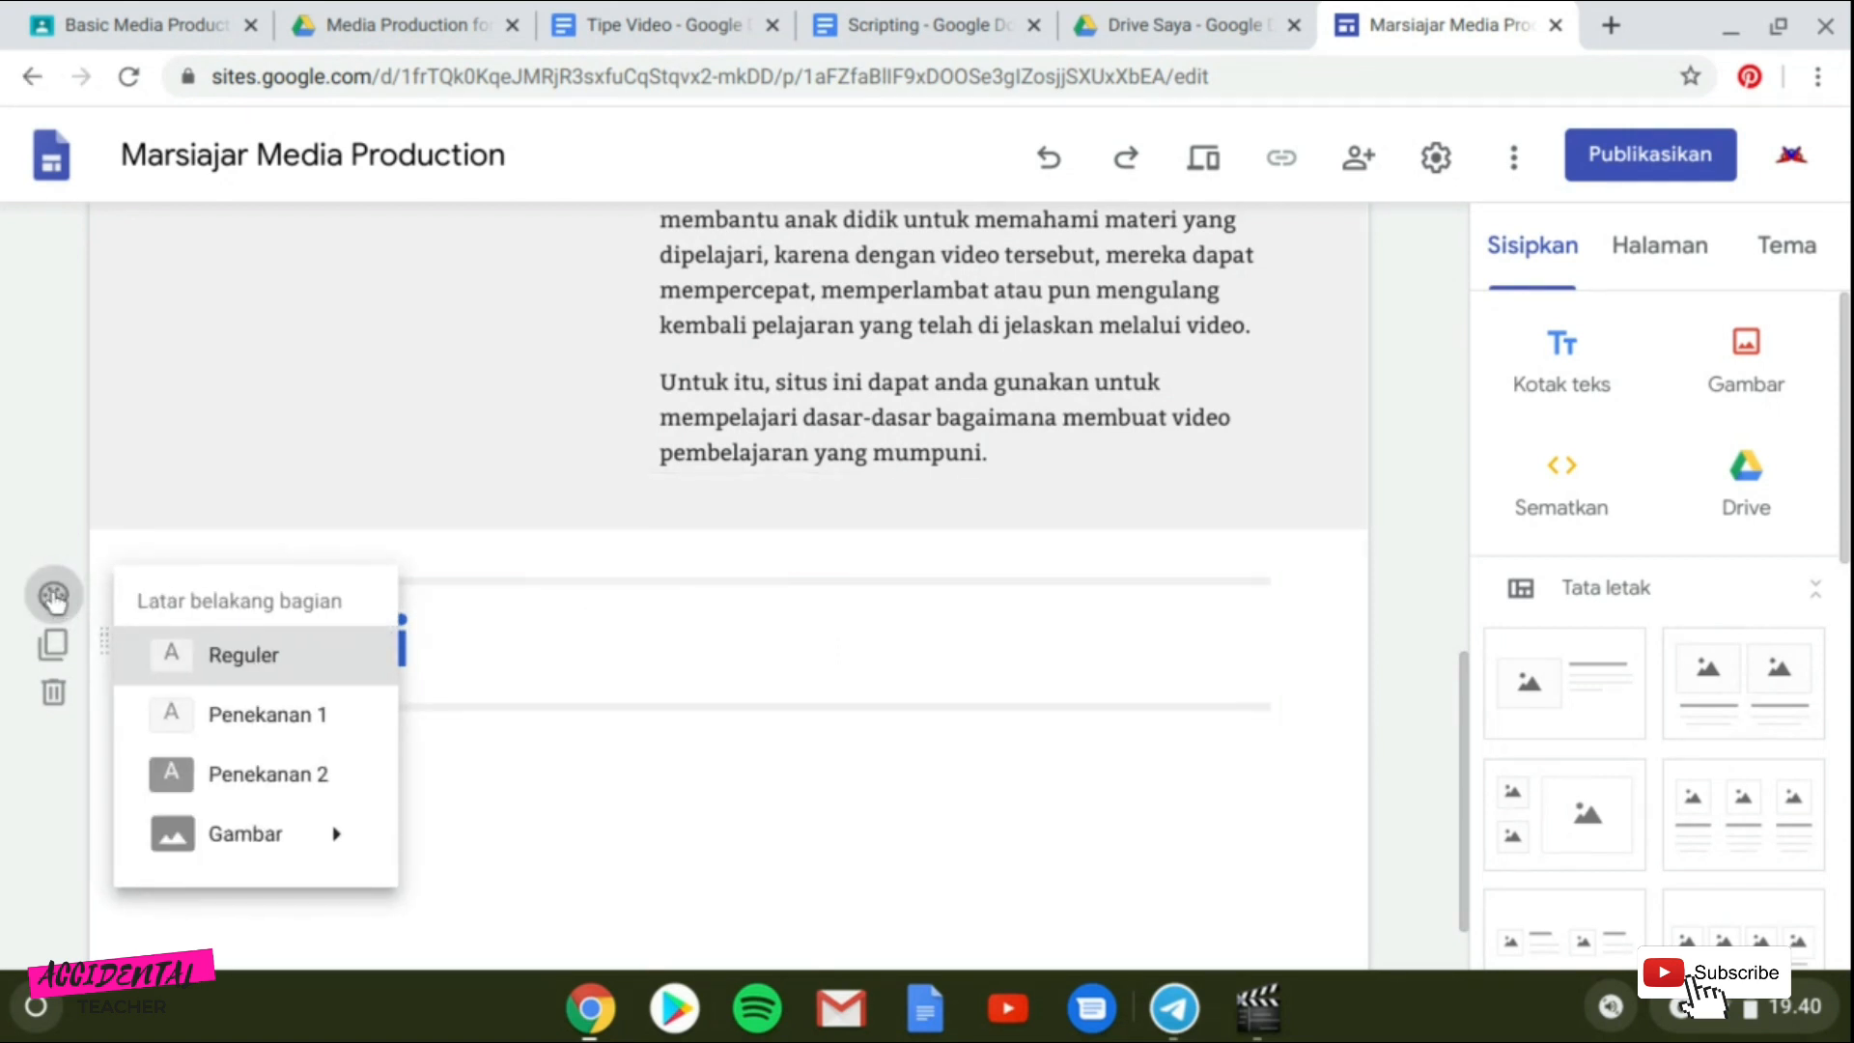
click(212, 787)
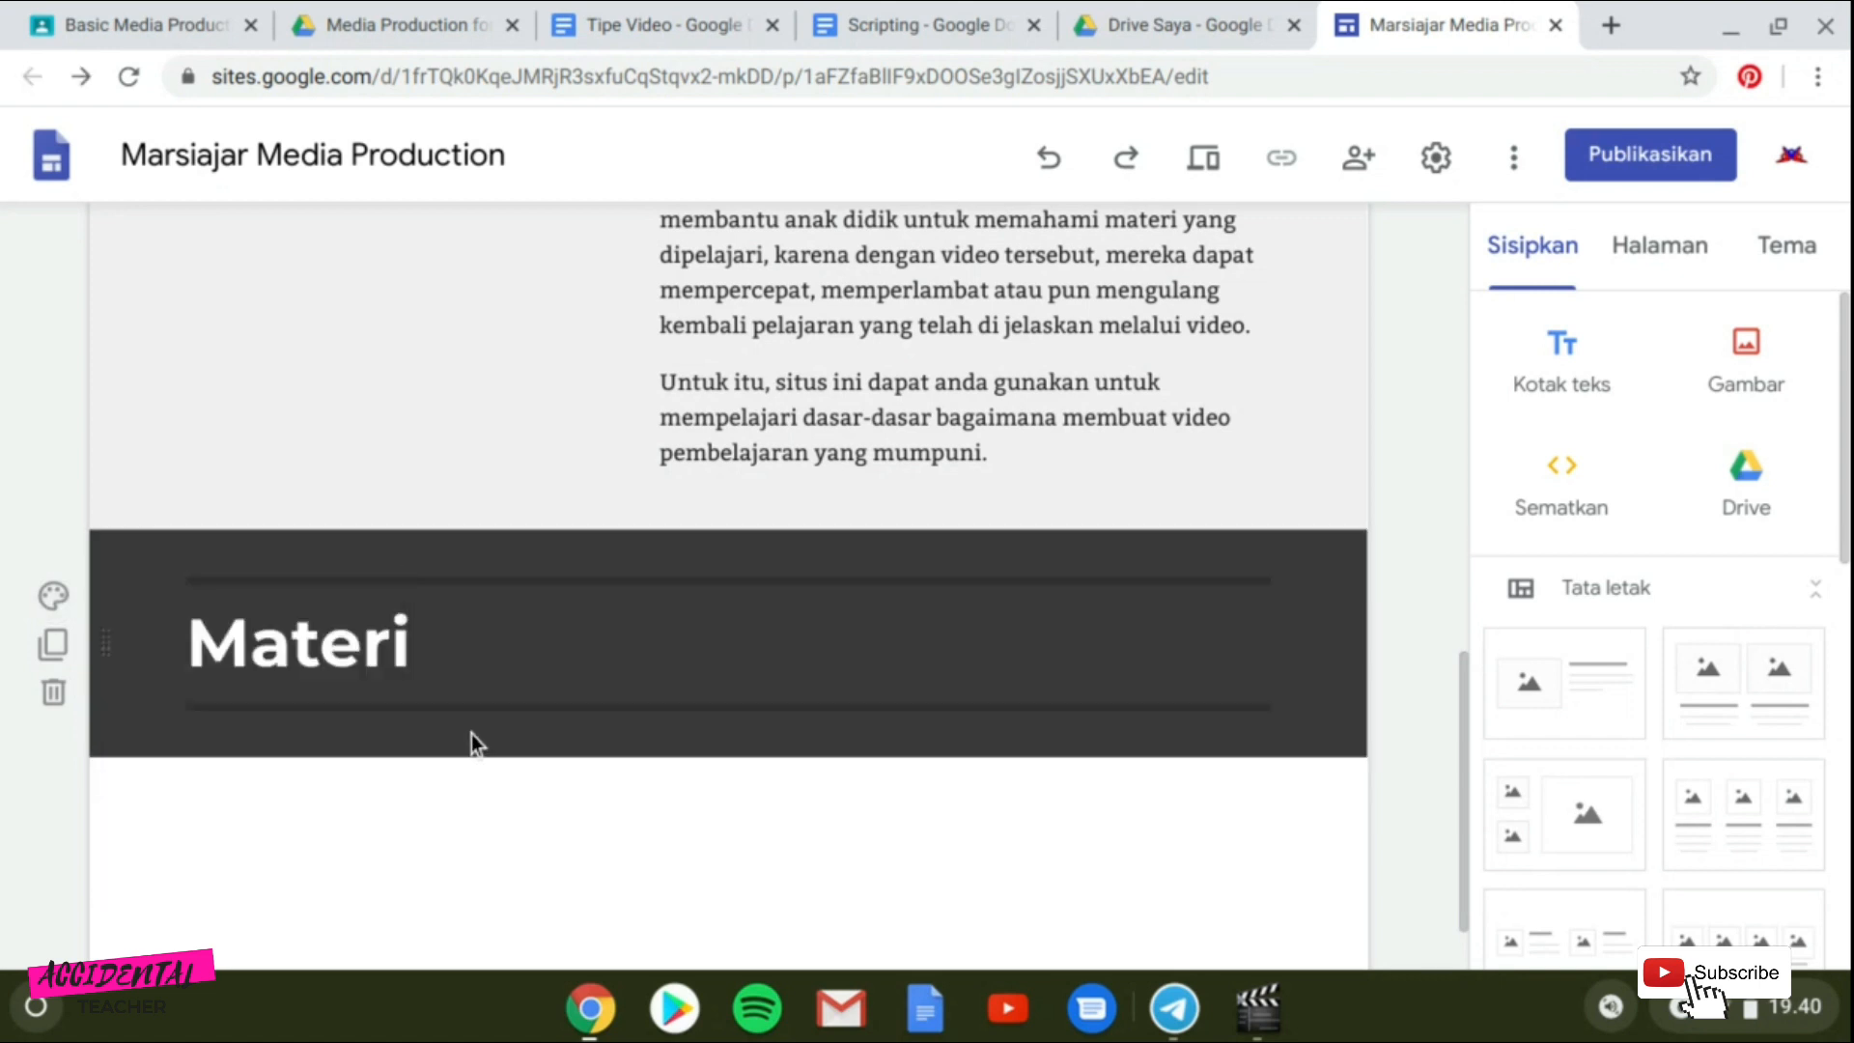
click(414, 645)
drag(427, 652, 187, 637)
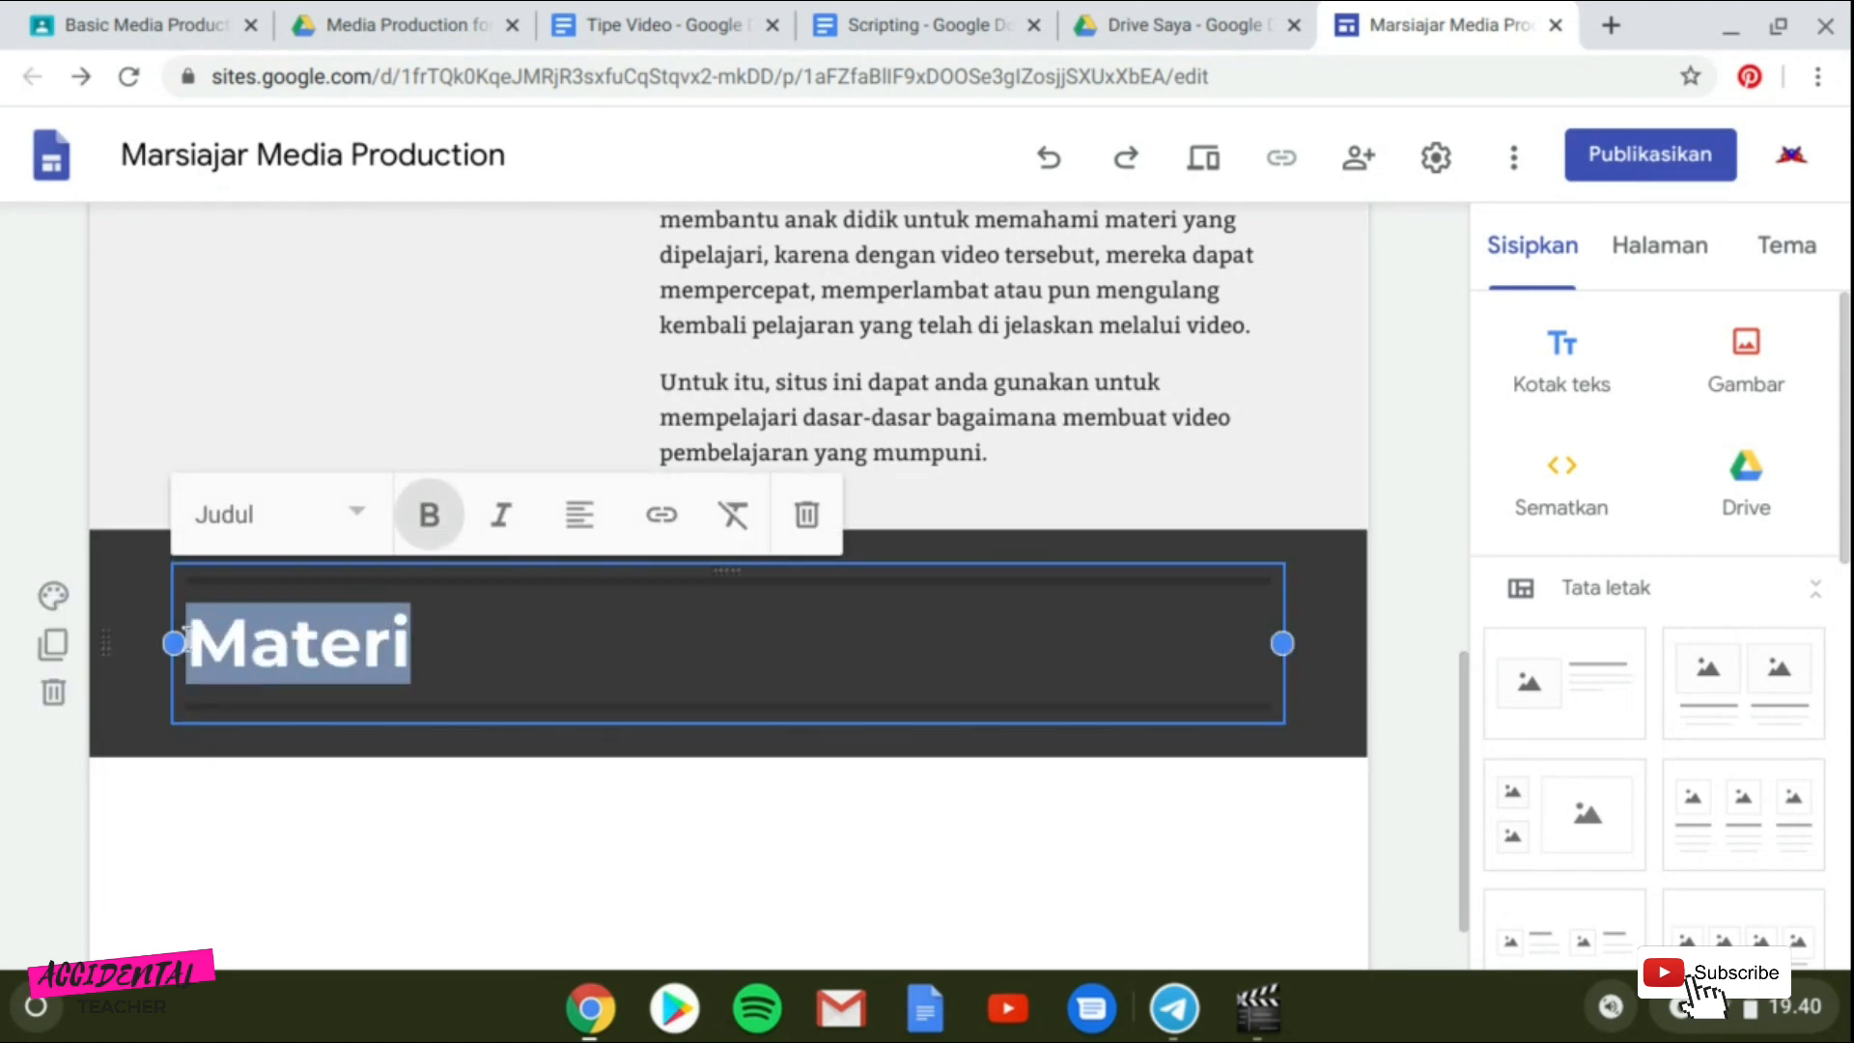
text(Daftar is)
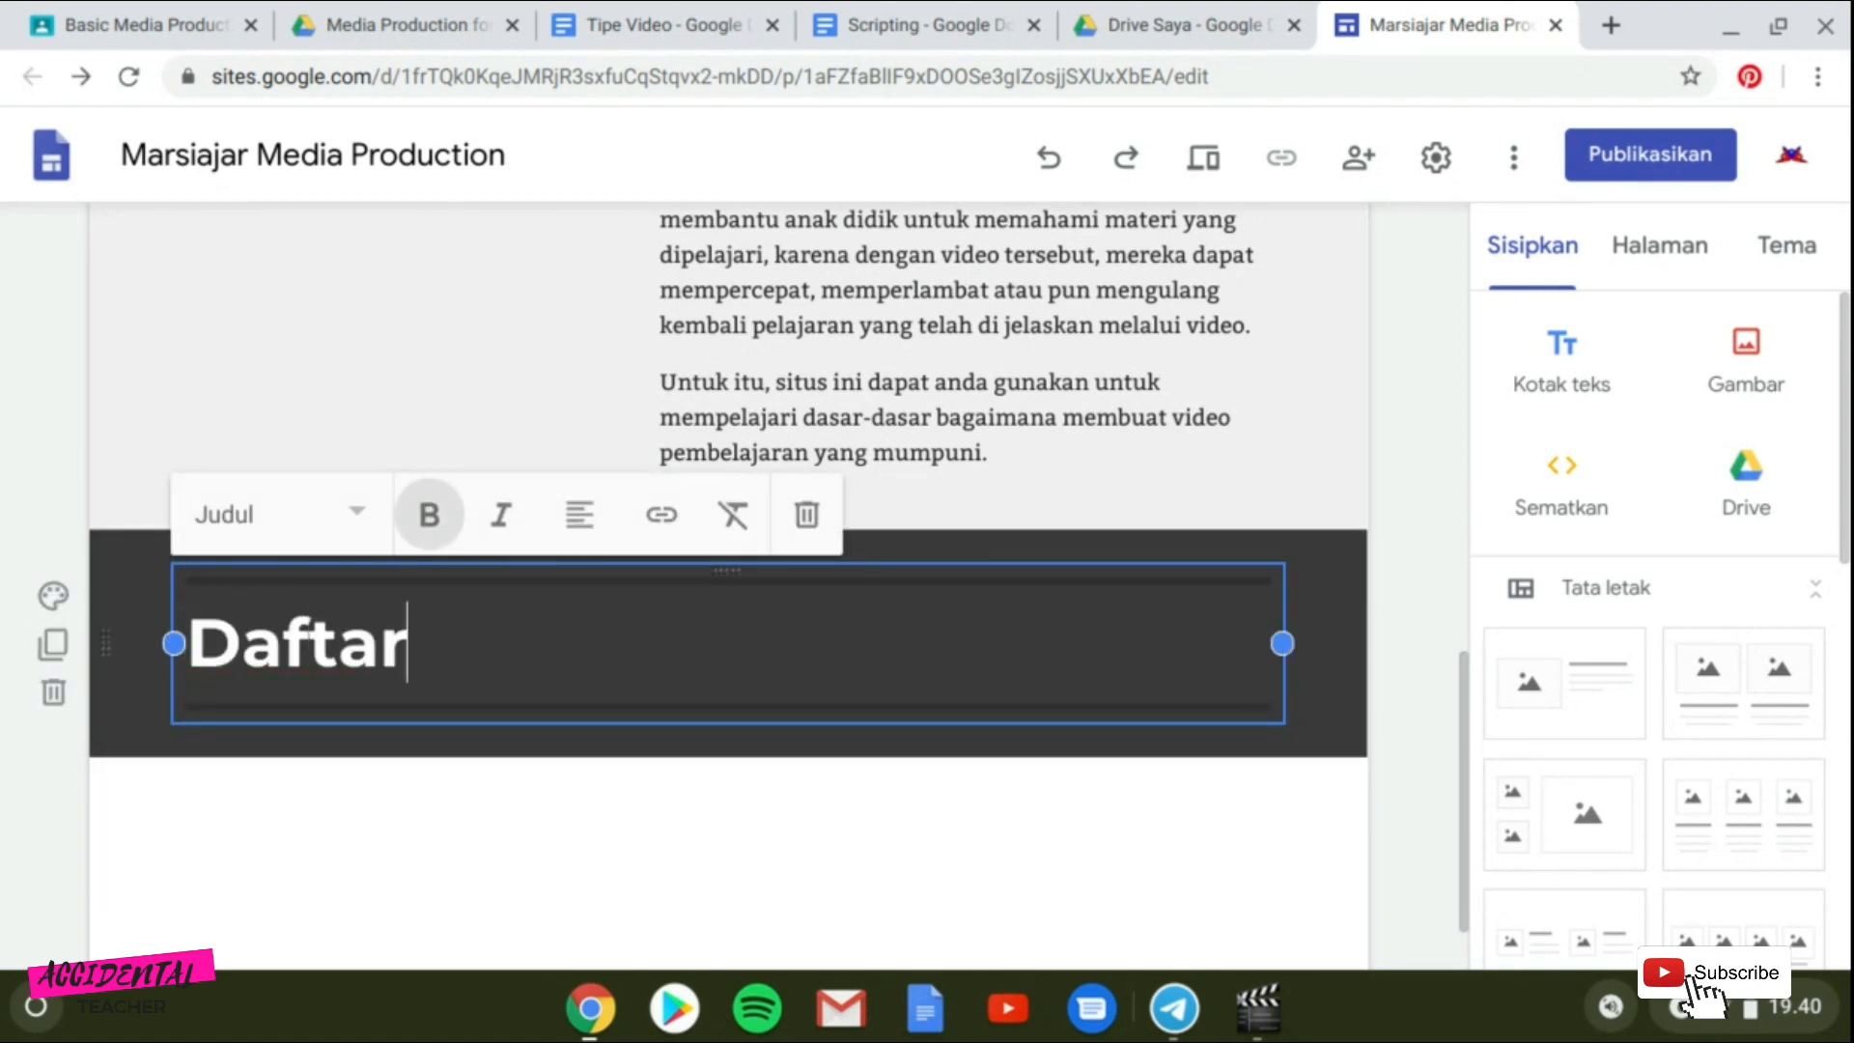
text(i)
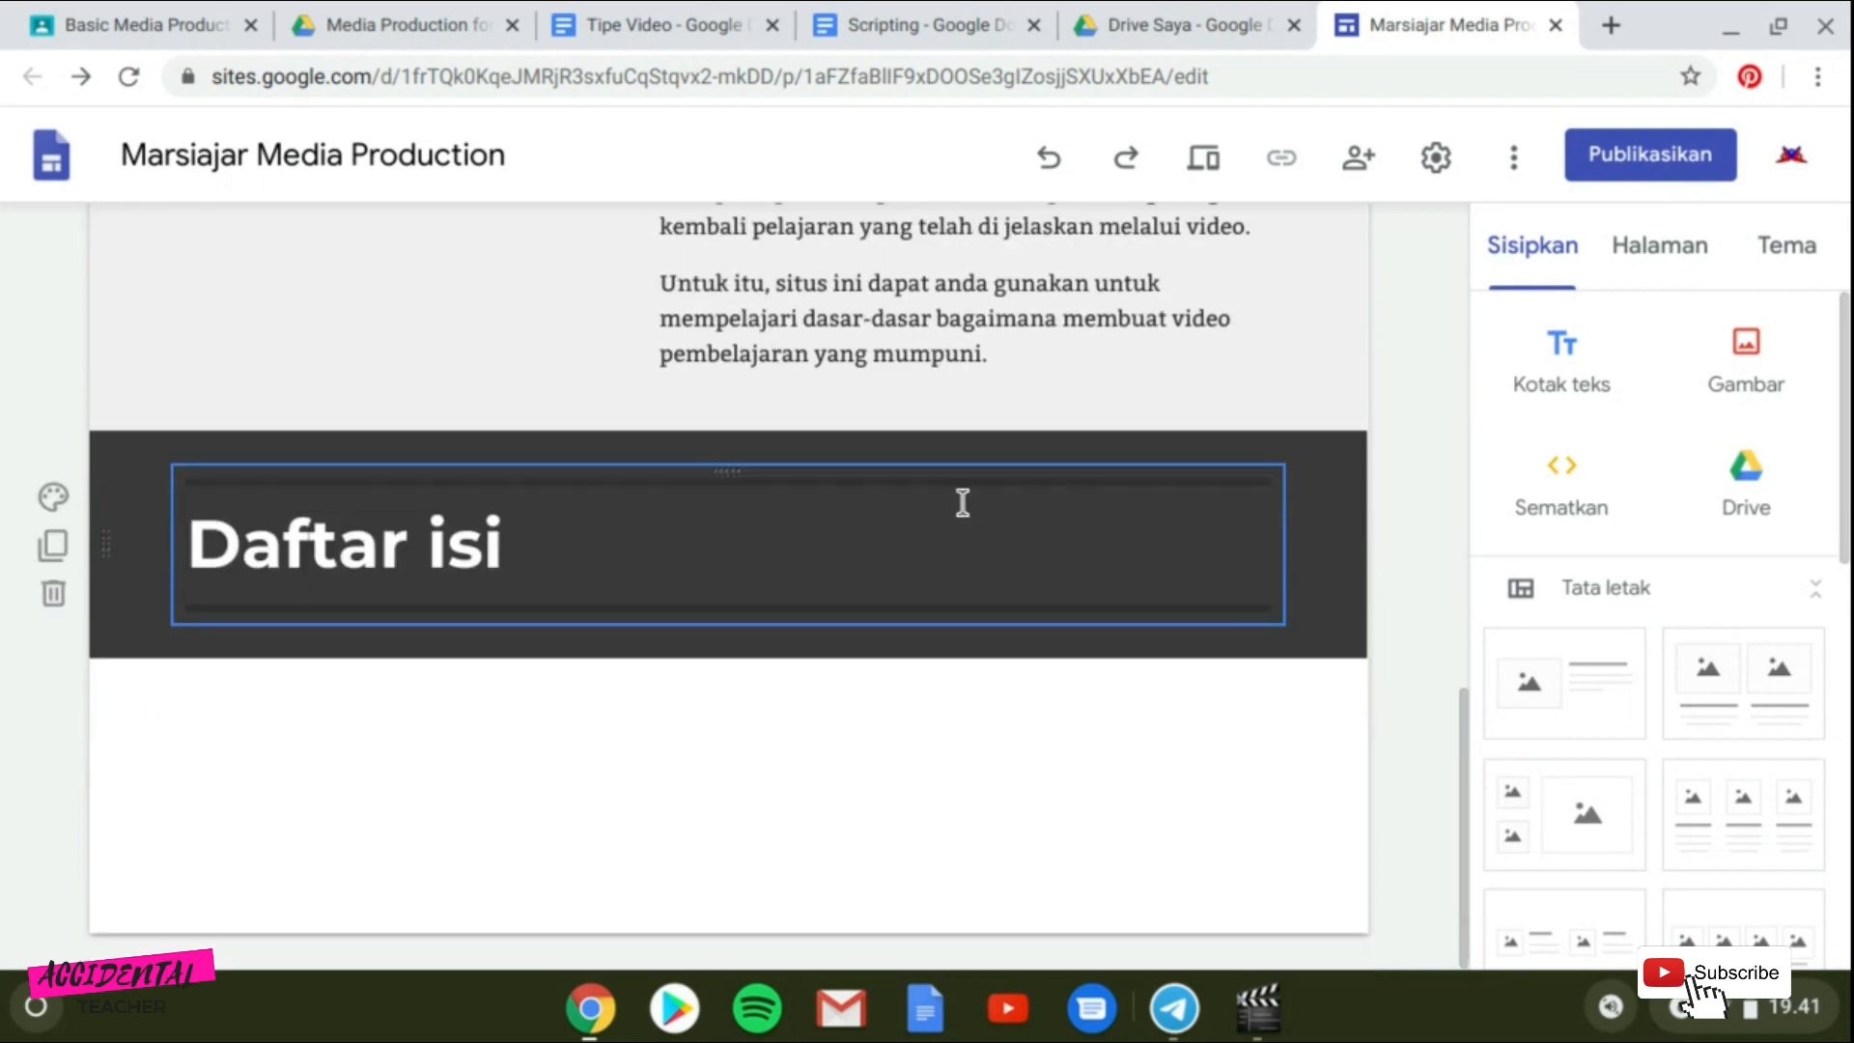
Add a text box under the heading reading "Jenis-Jenis Video yang Umum Digunakan untuk Pembelajaran Daring".
click(1586, 372)
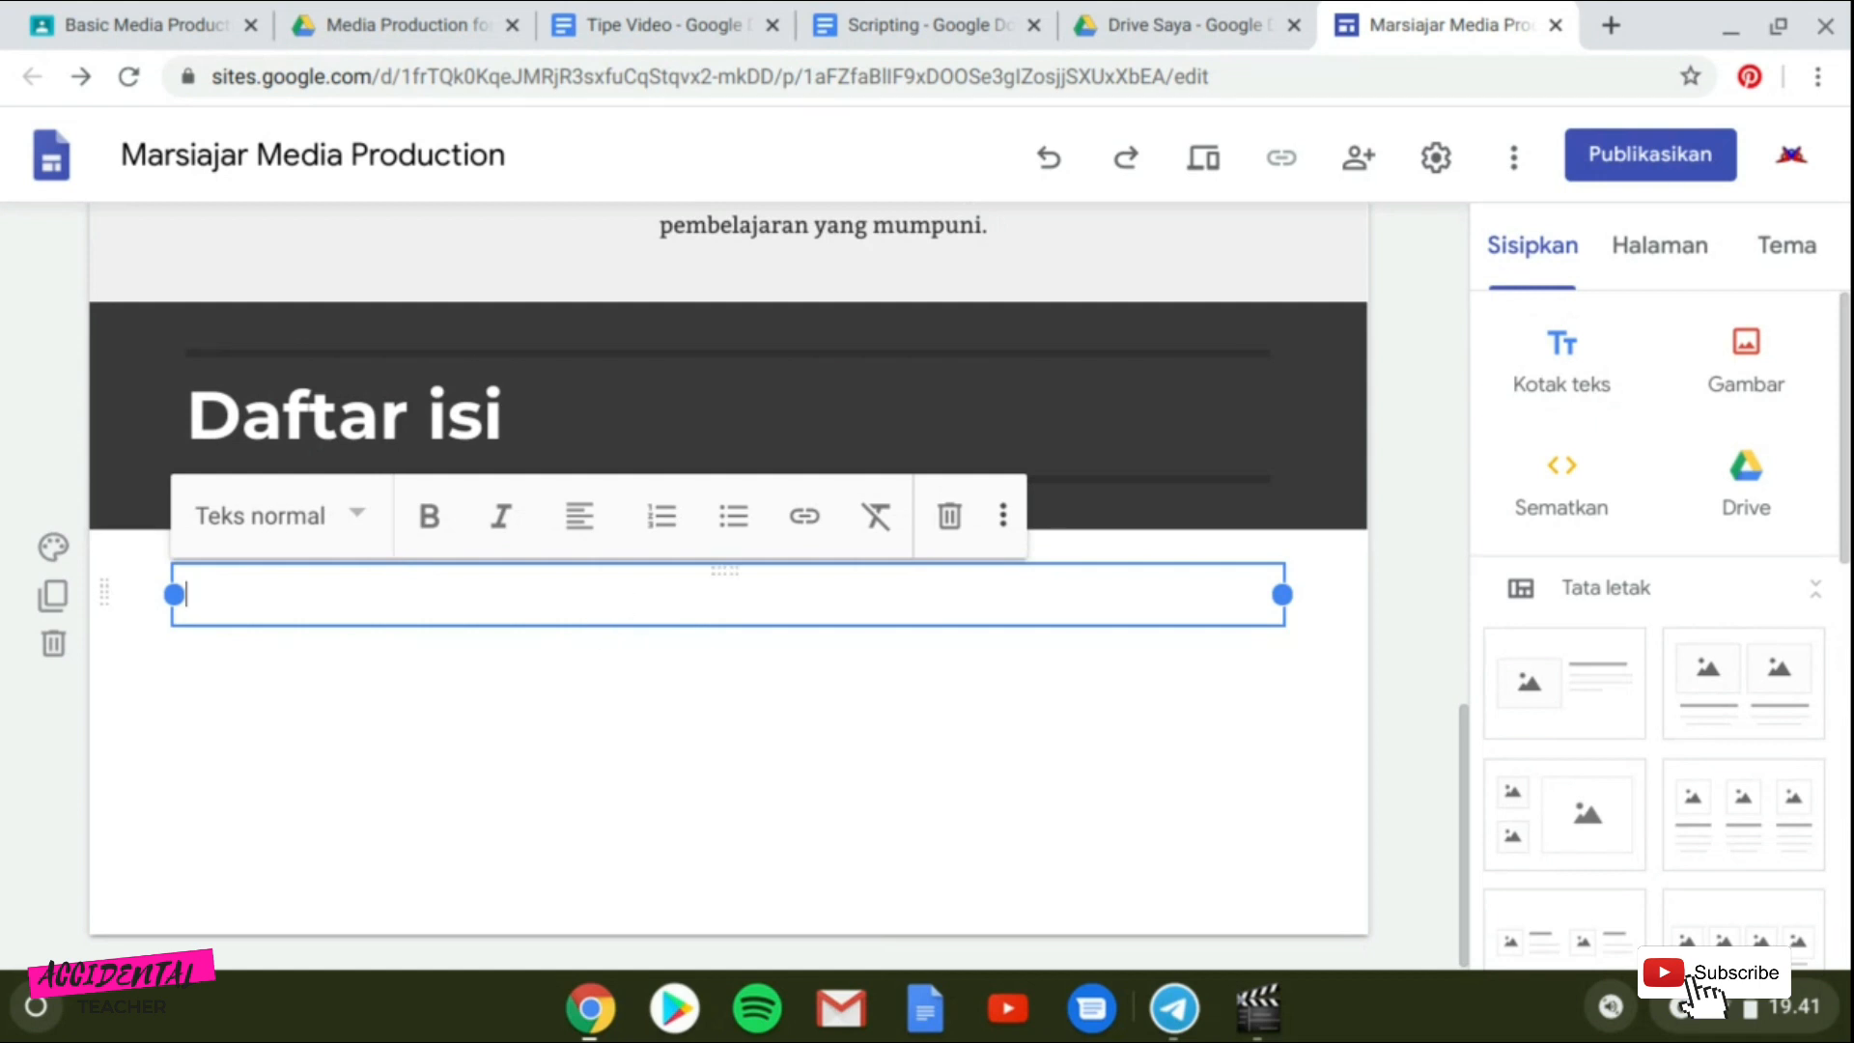
text(Jenis-Jenis Video yan)
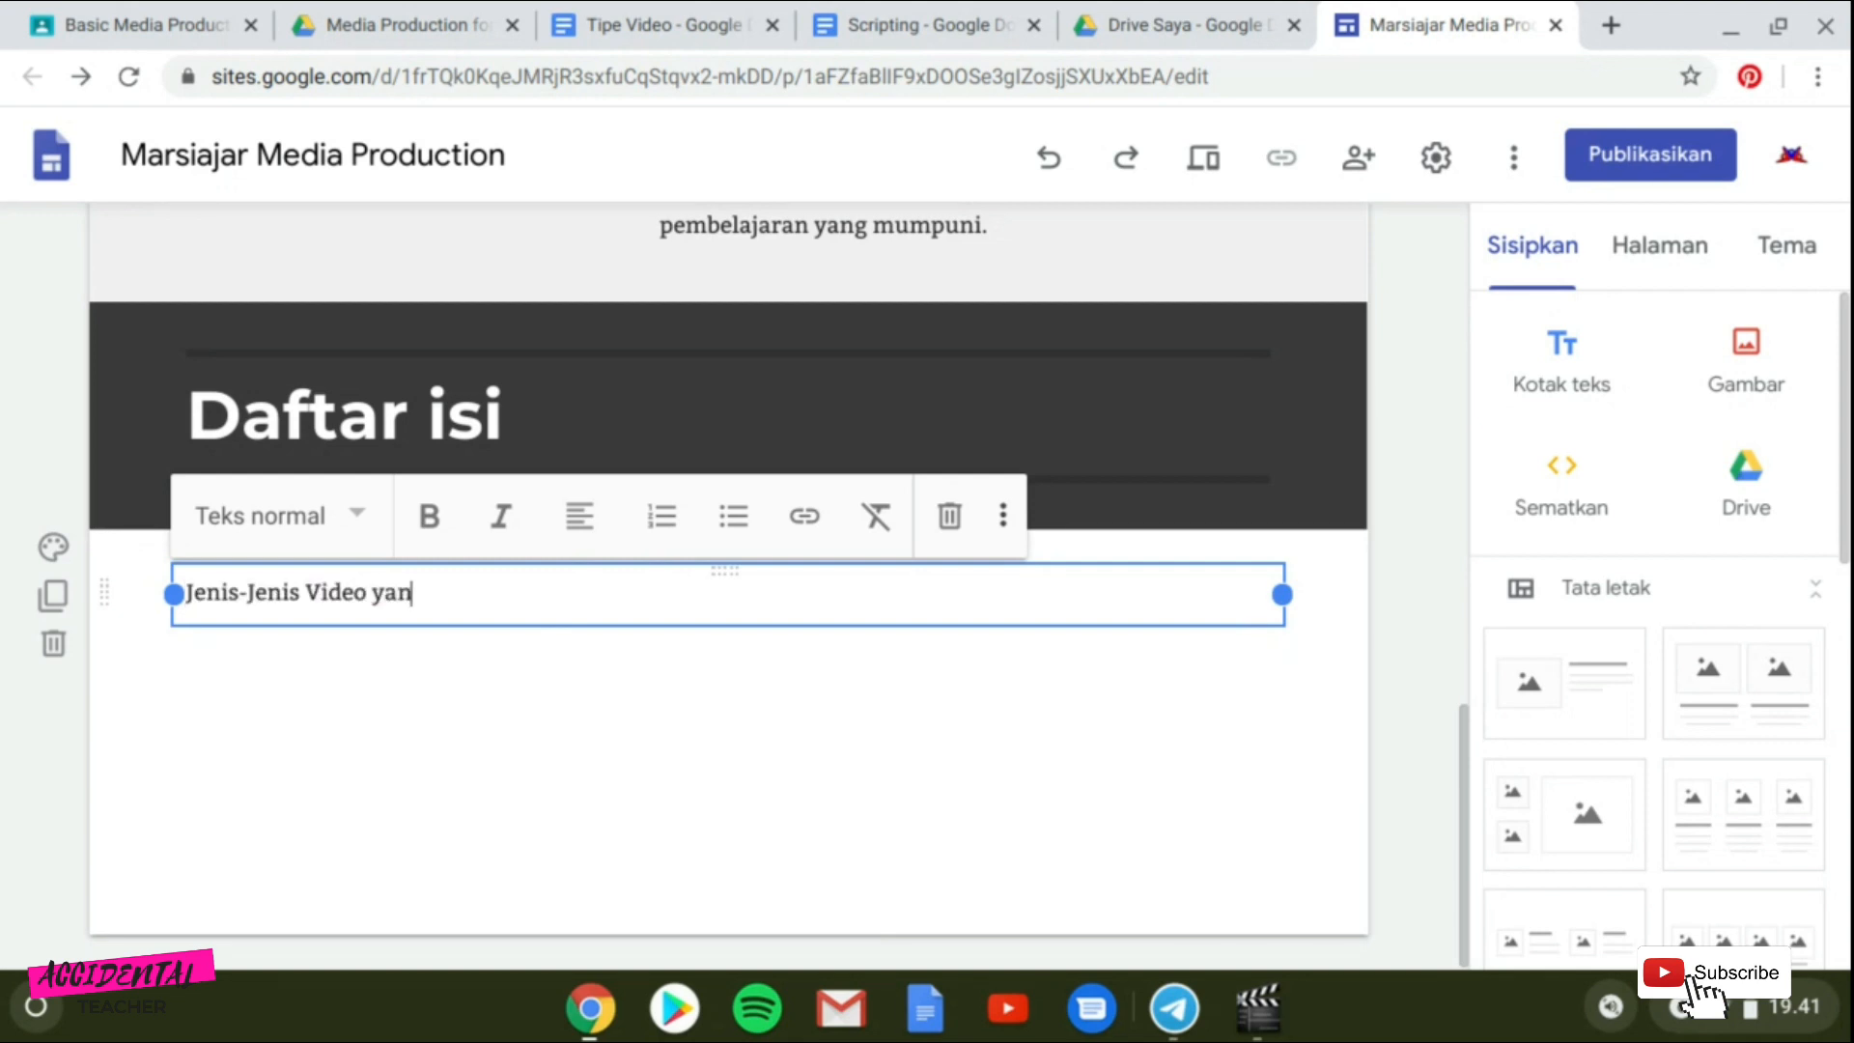
text(g umum)
key(BackSpace)
key(BackSpace)
key(BackSpace)
key(BackSpace)
key(BackSpace)
text(Umum Digunakan untuk Pembelajaran Daring)
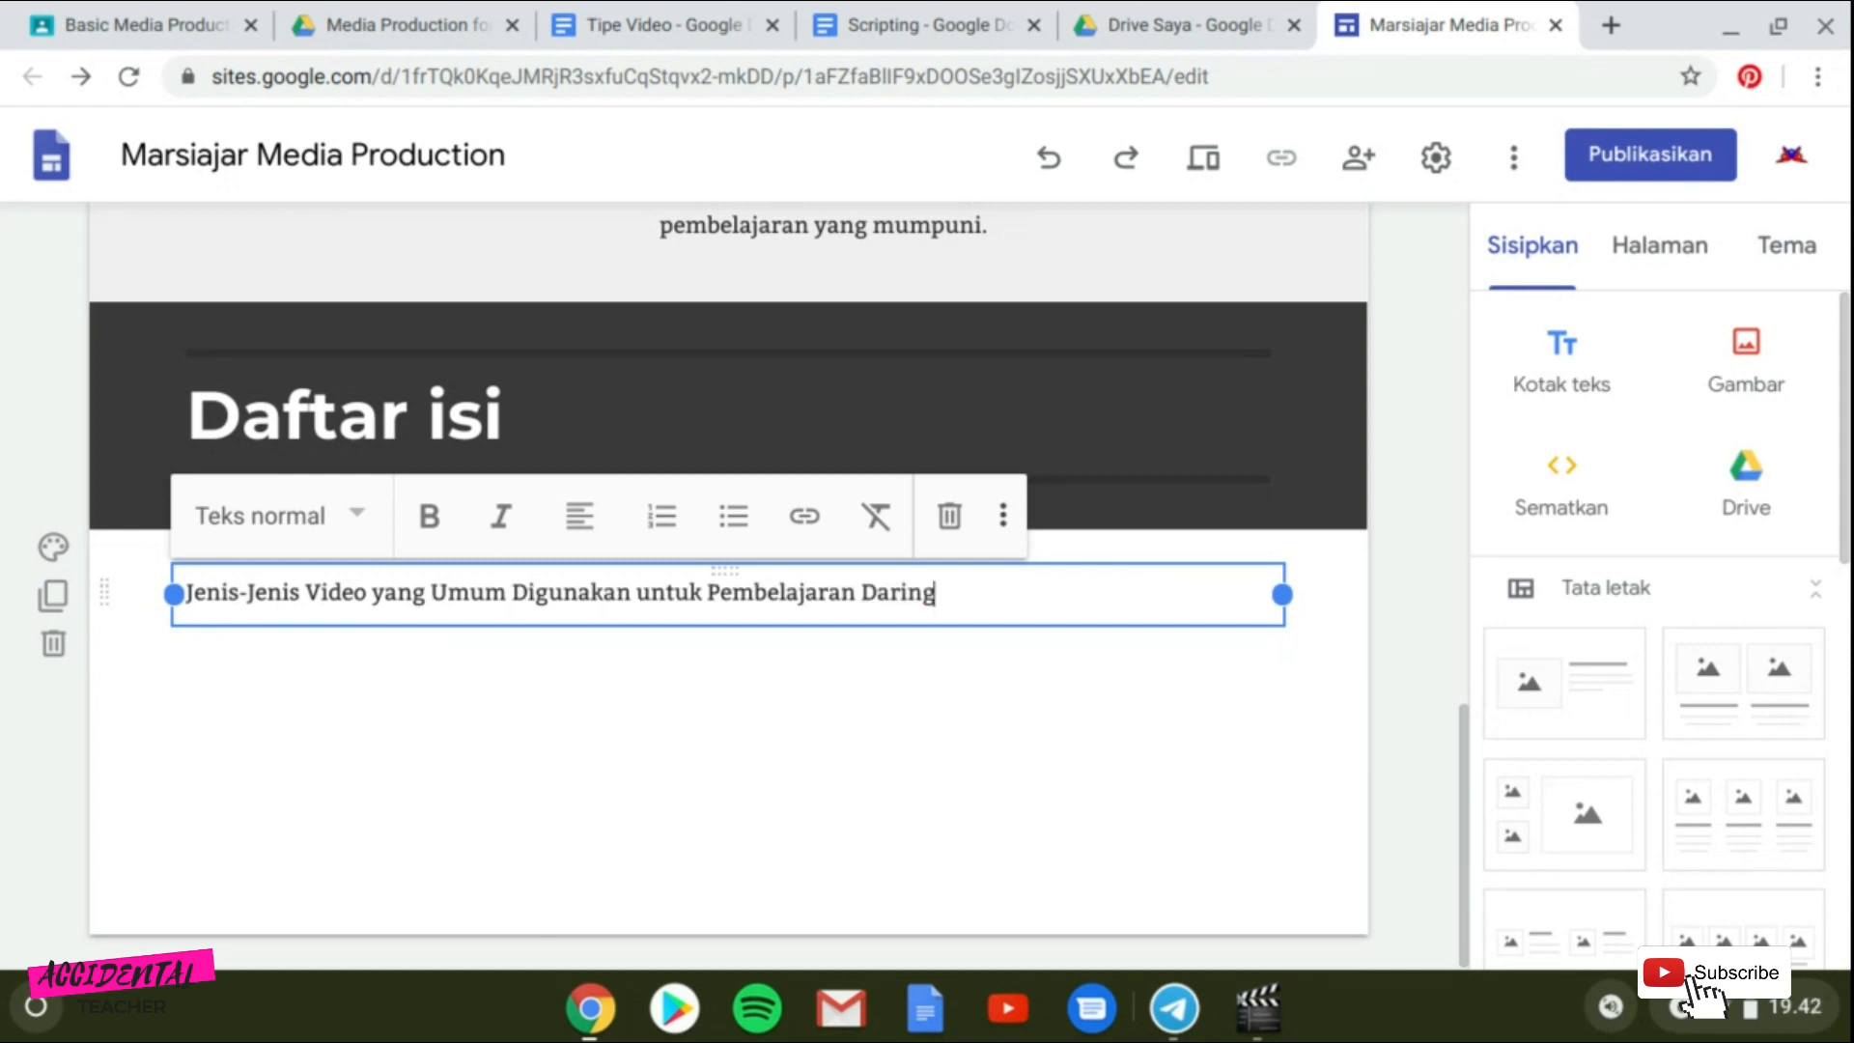
Add another text box below it containing "Scripting".
click(549, 682)
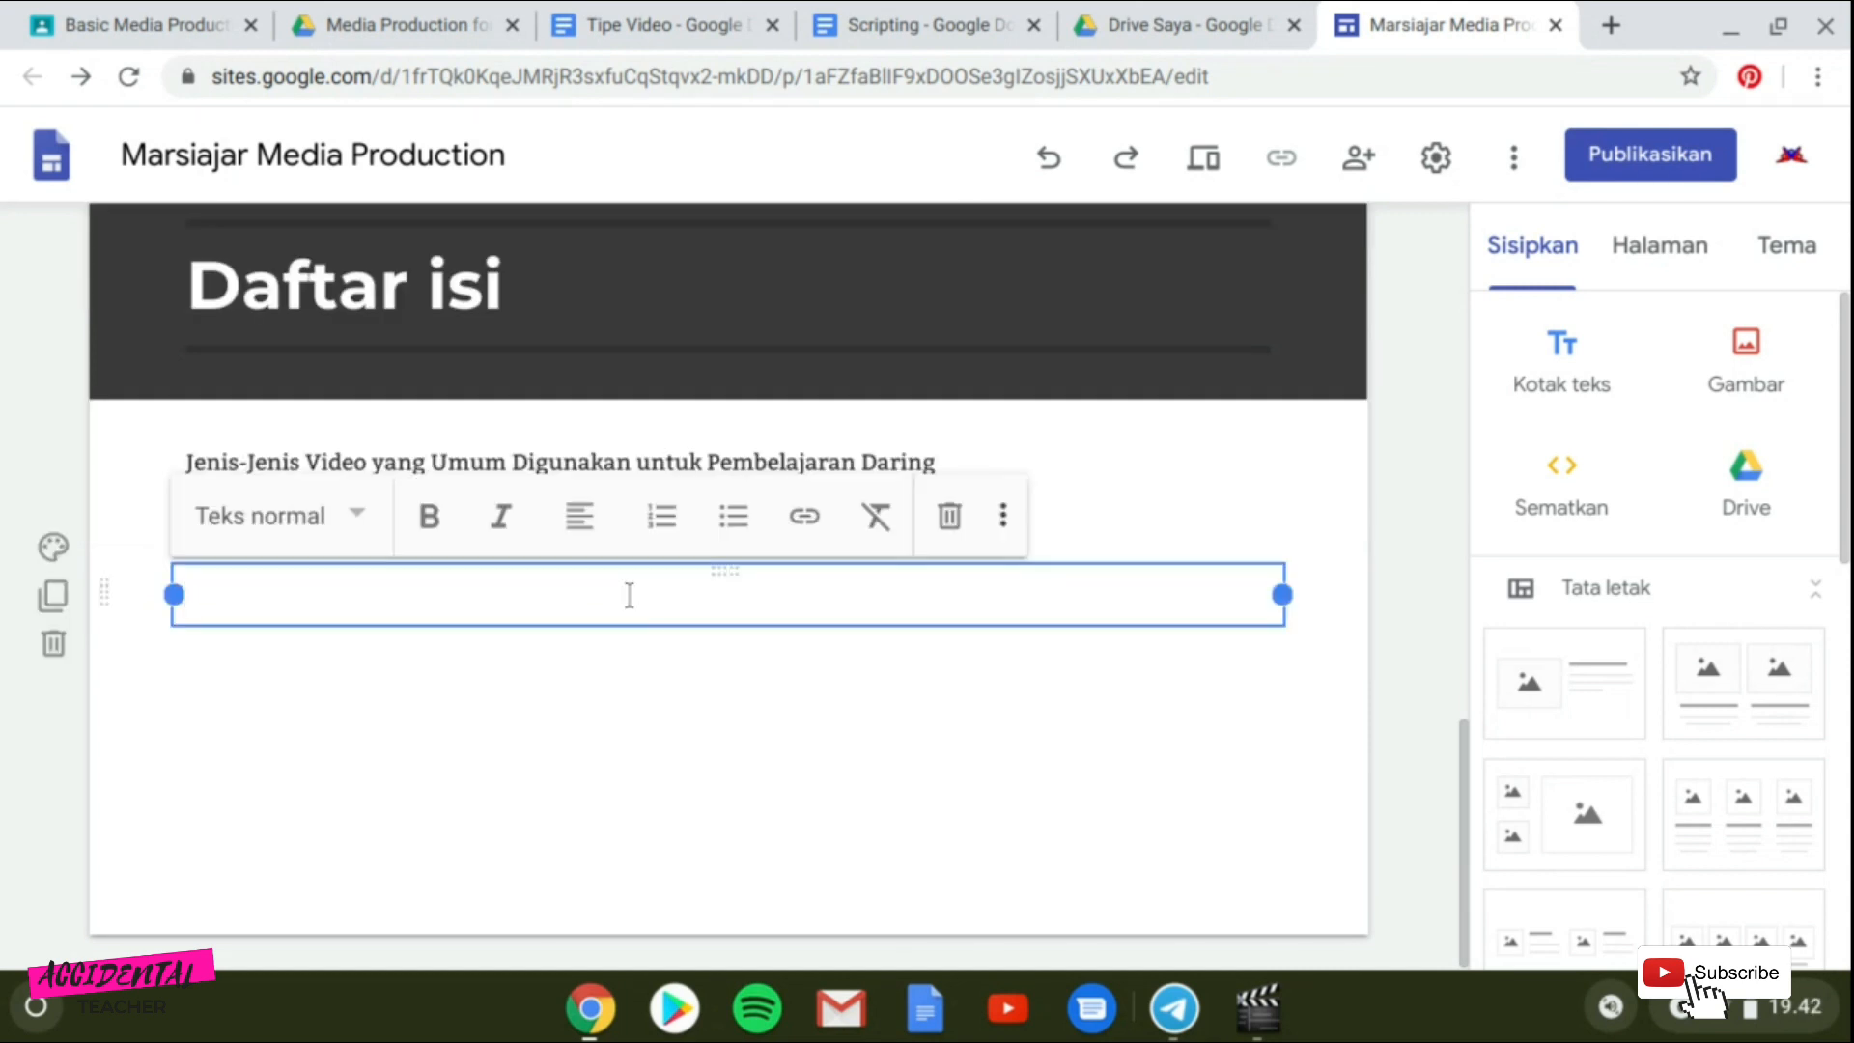
text(Sd)
text(ripting)
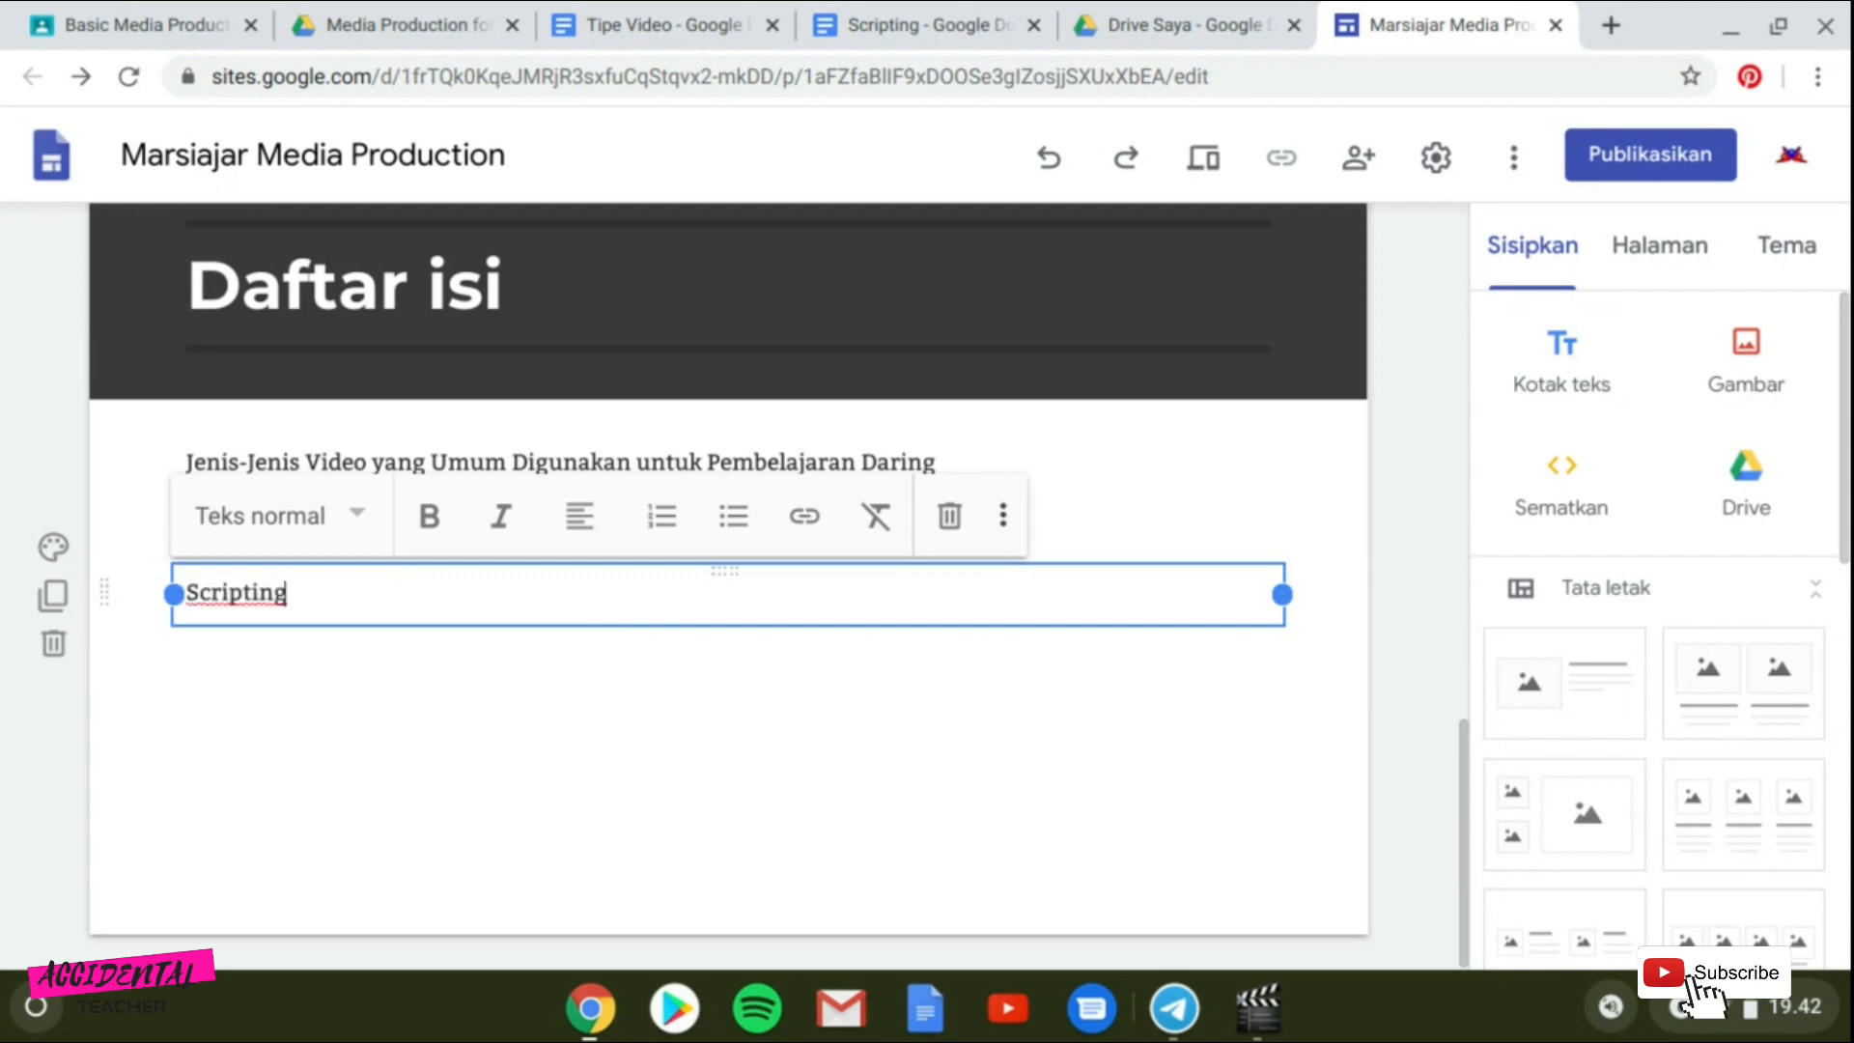
Format the "Jenis-Jenis Video yang Umum Digunakan untuk Pembelajaran Daring" text with the Subjudul style, after trying Judul.
click(817, 463)
click(356, 391)
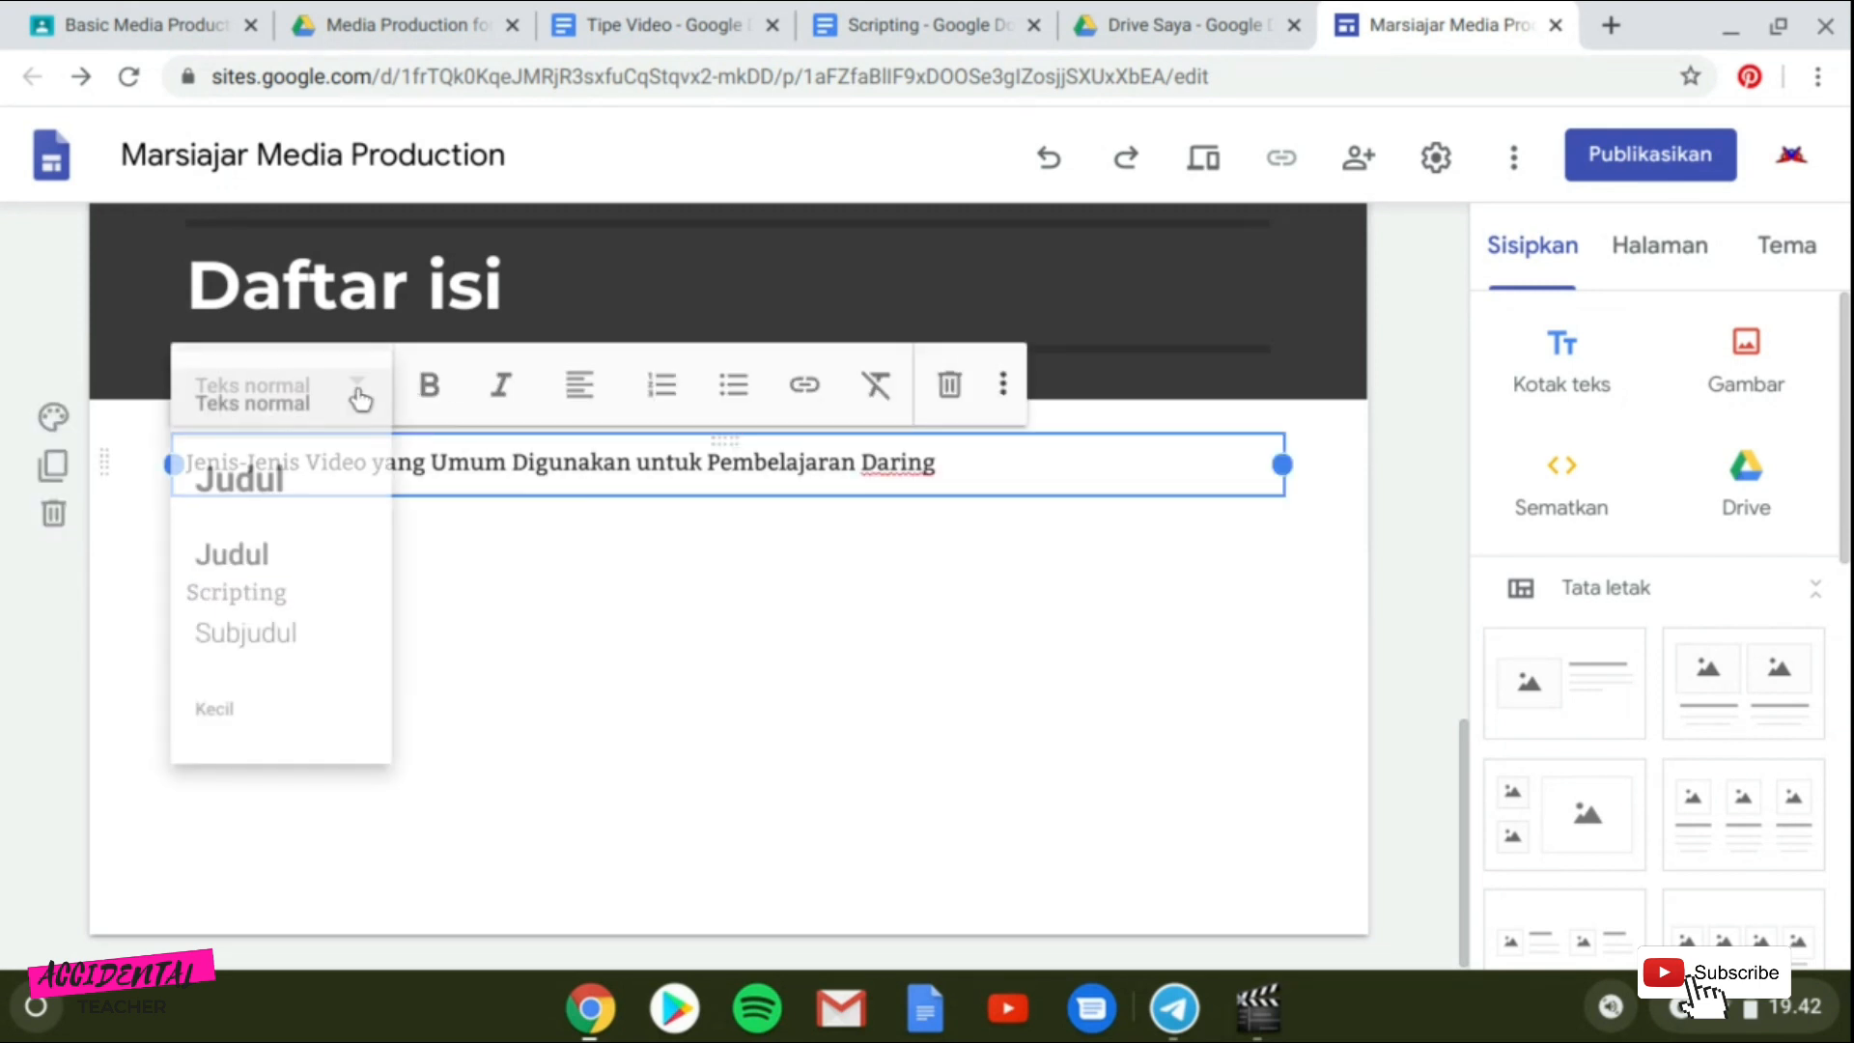
click(281, 560)
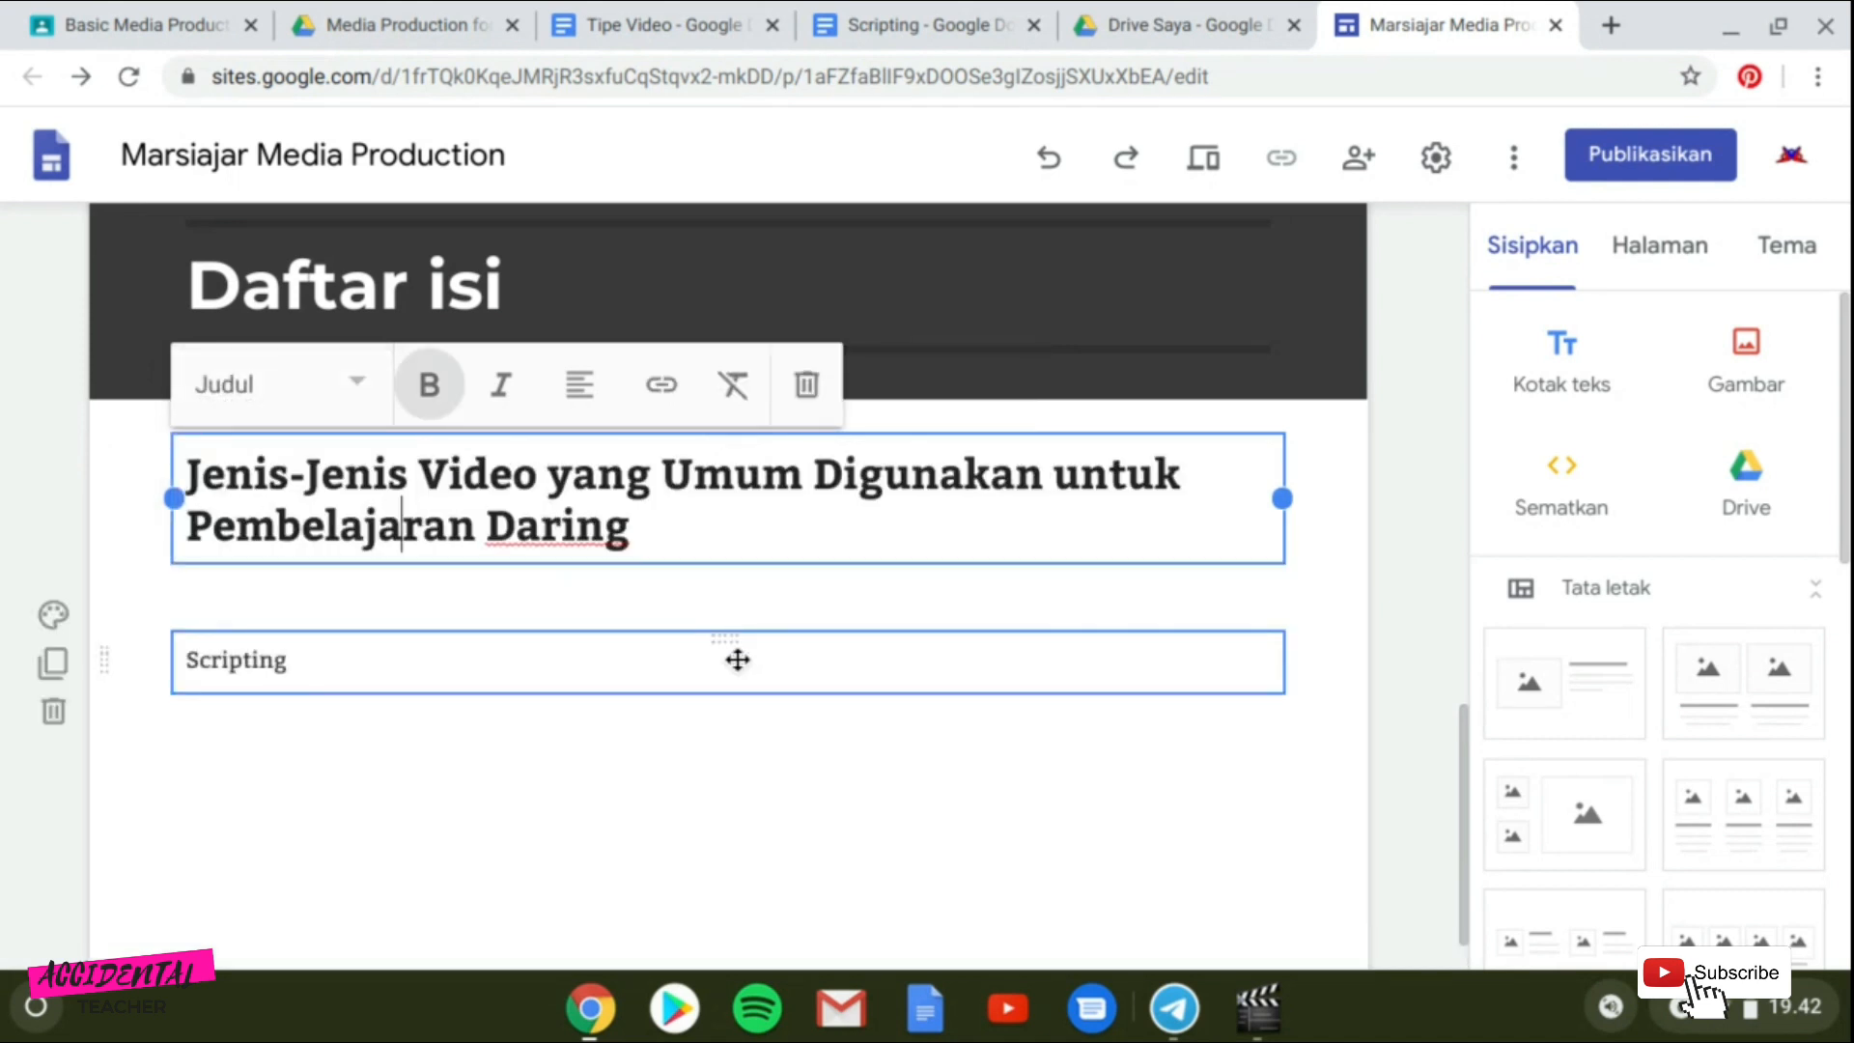
click(367, 401)
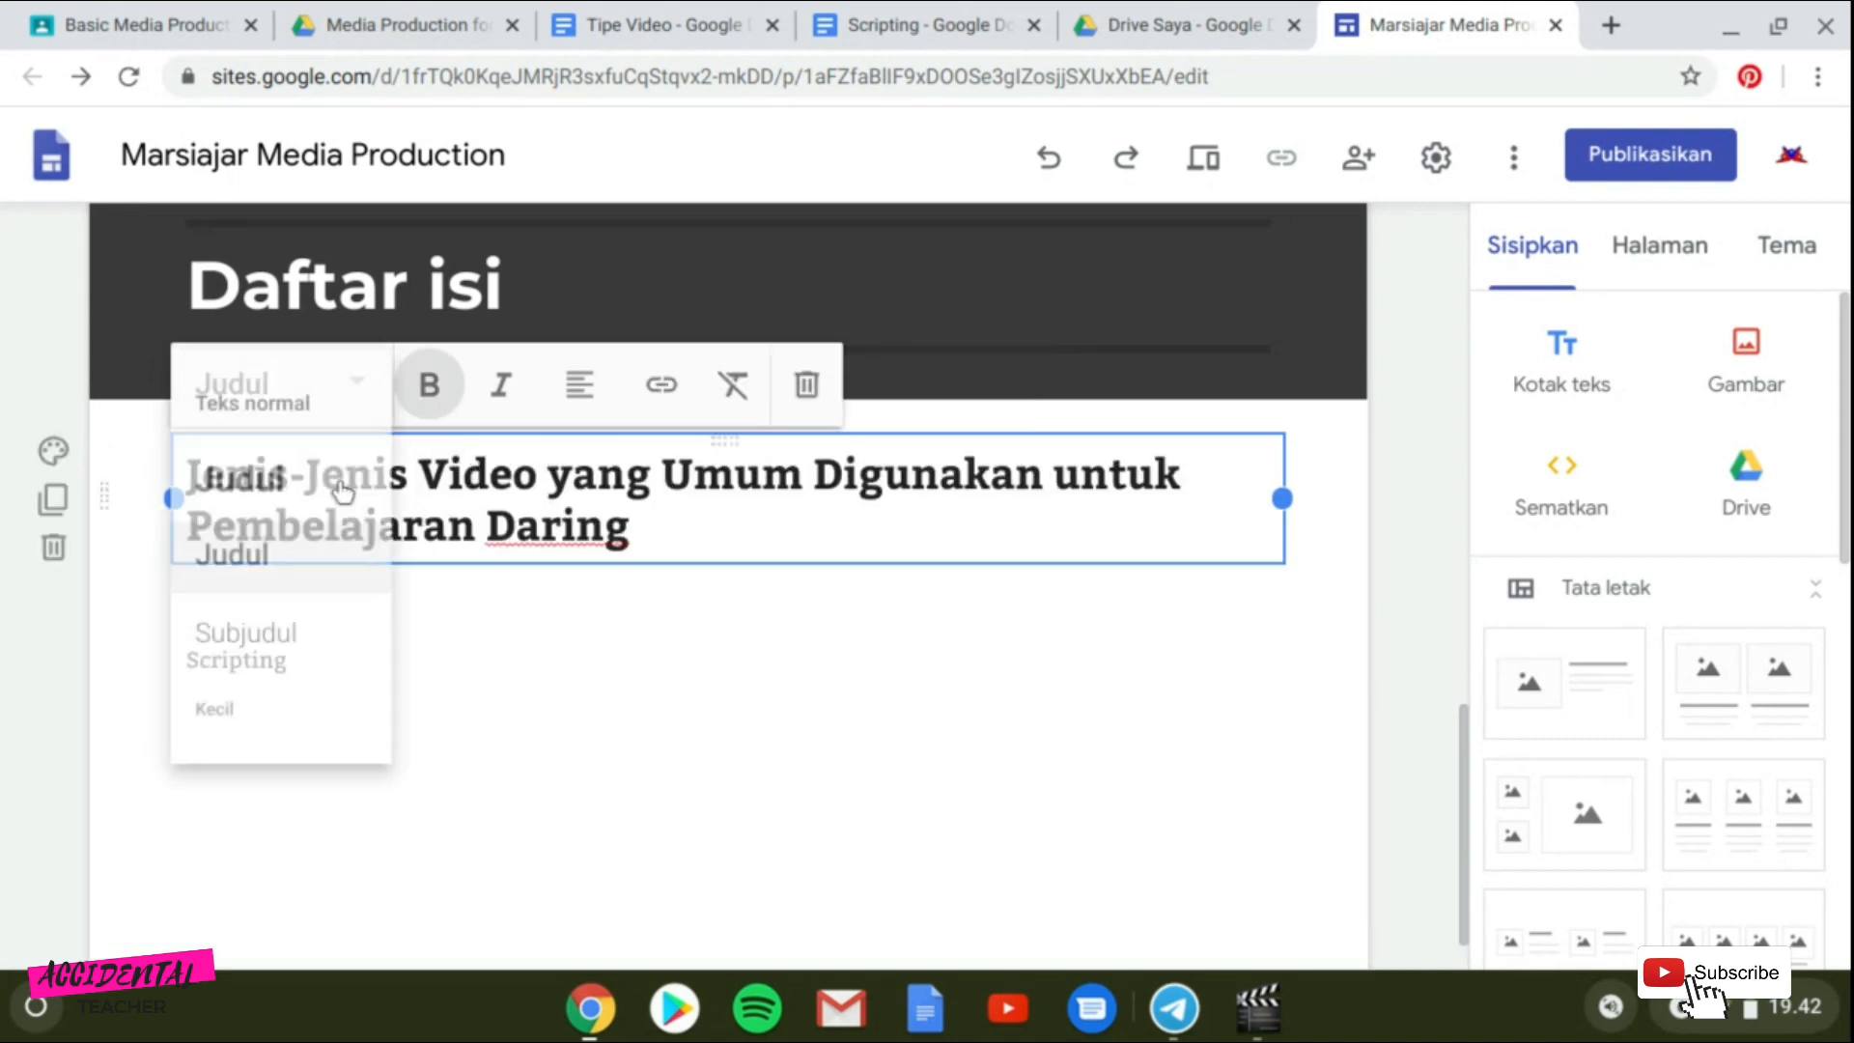
click(276, 628)
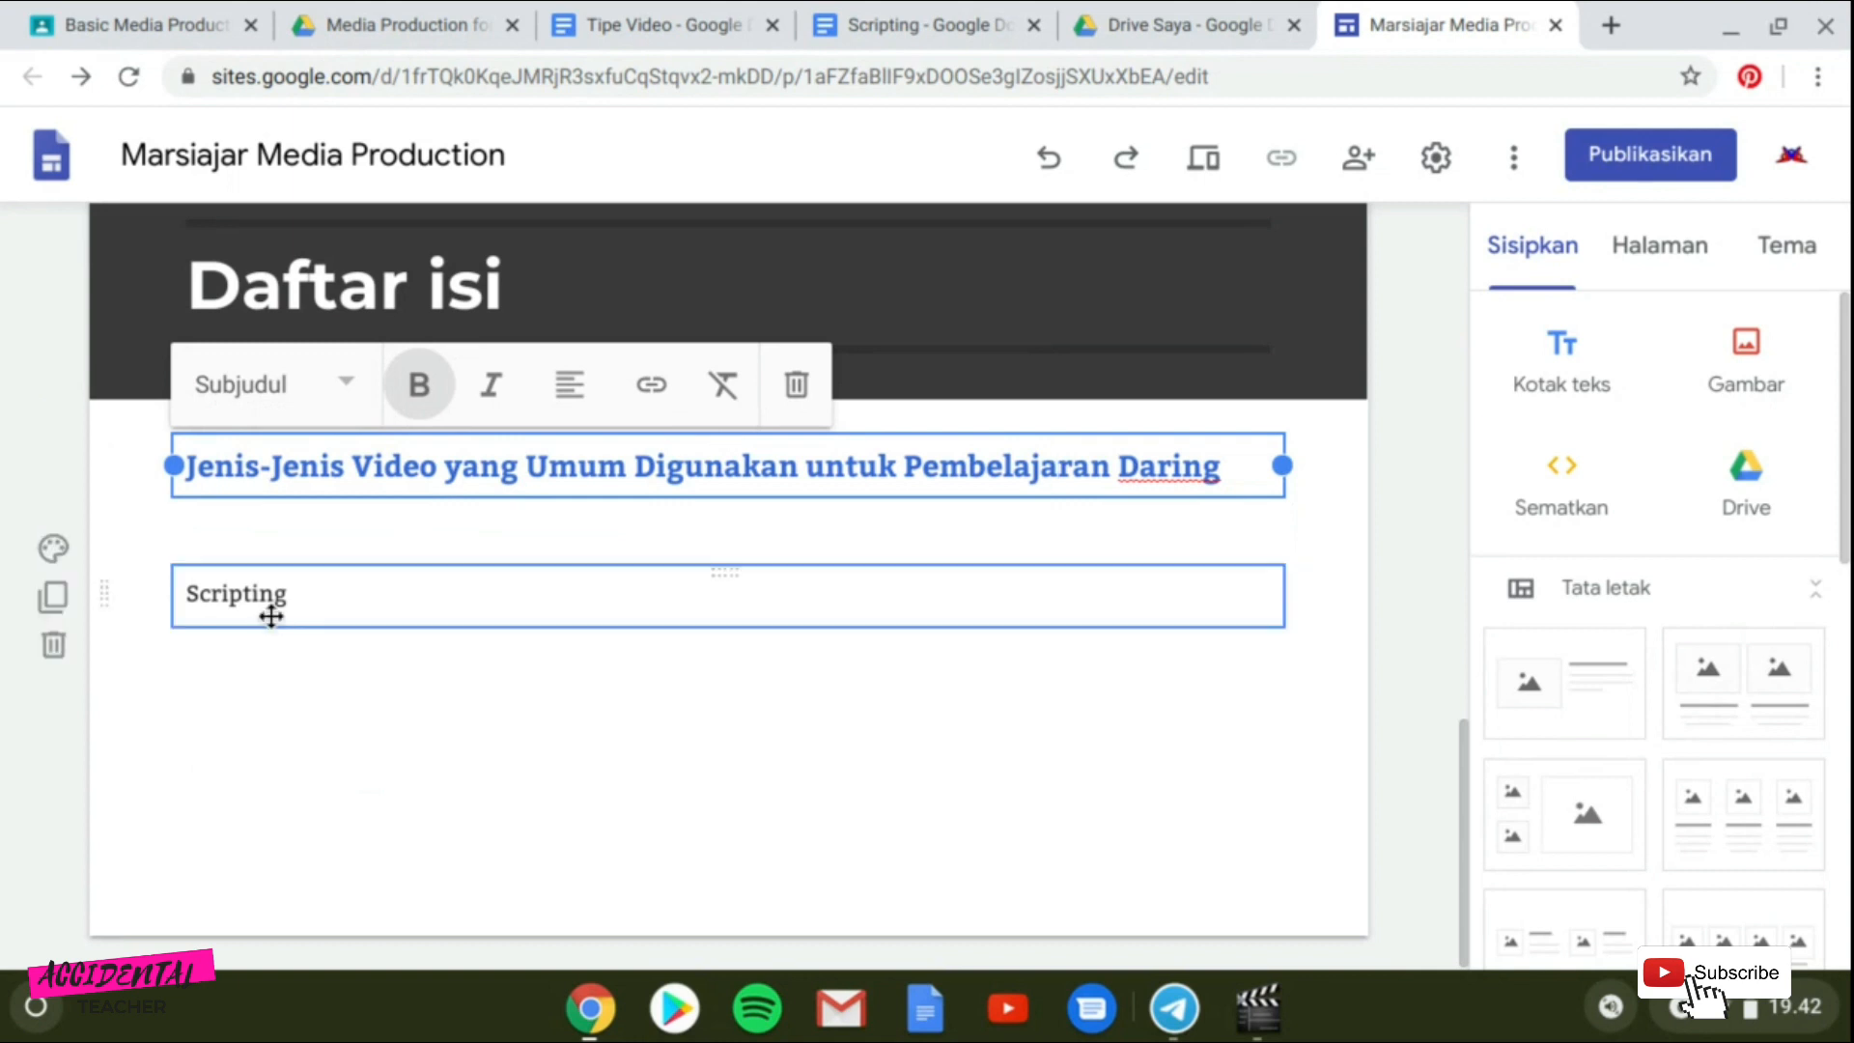
click(477, 750)
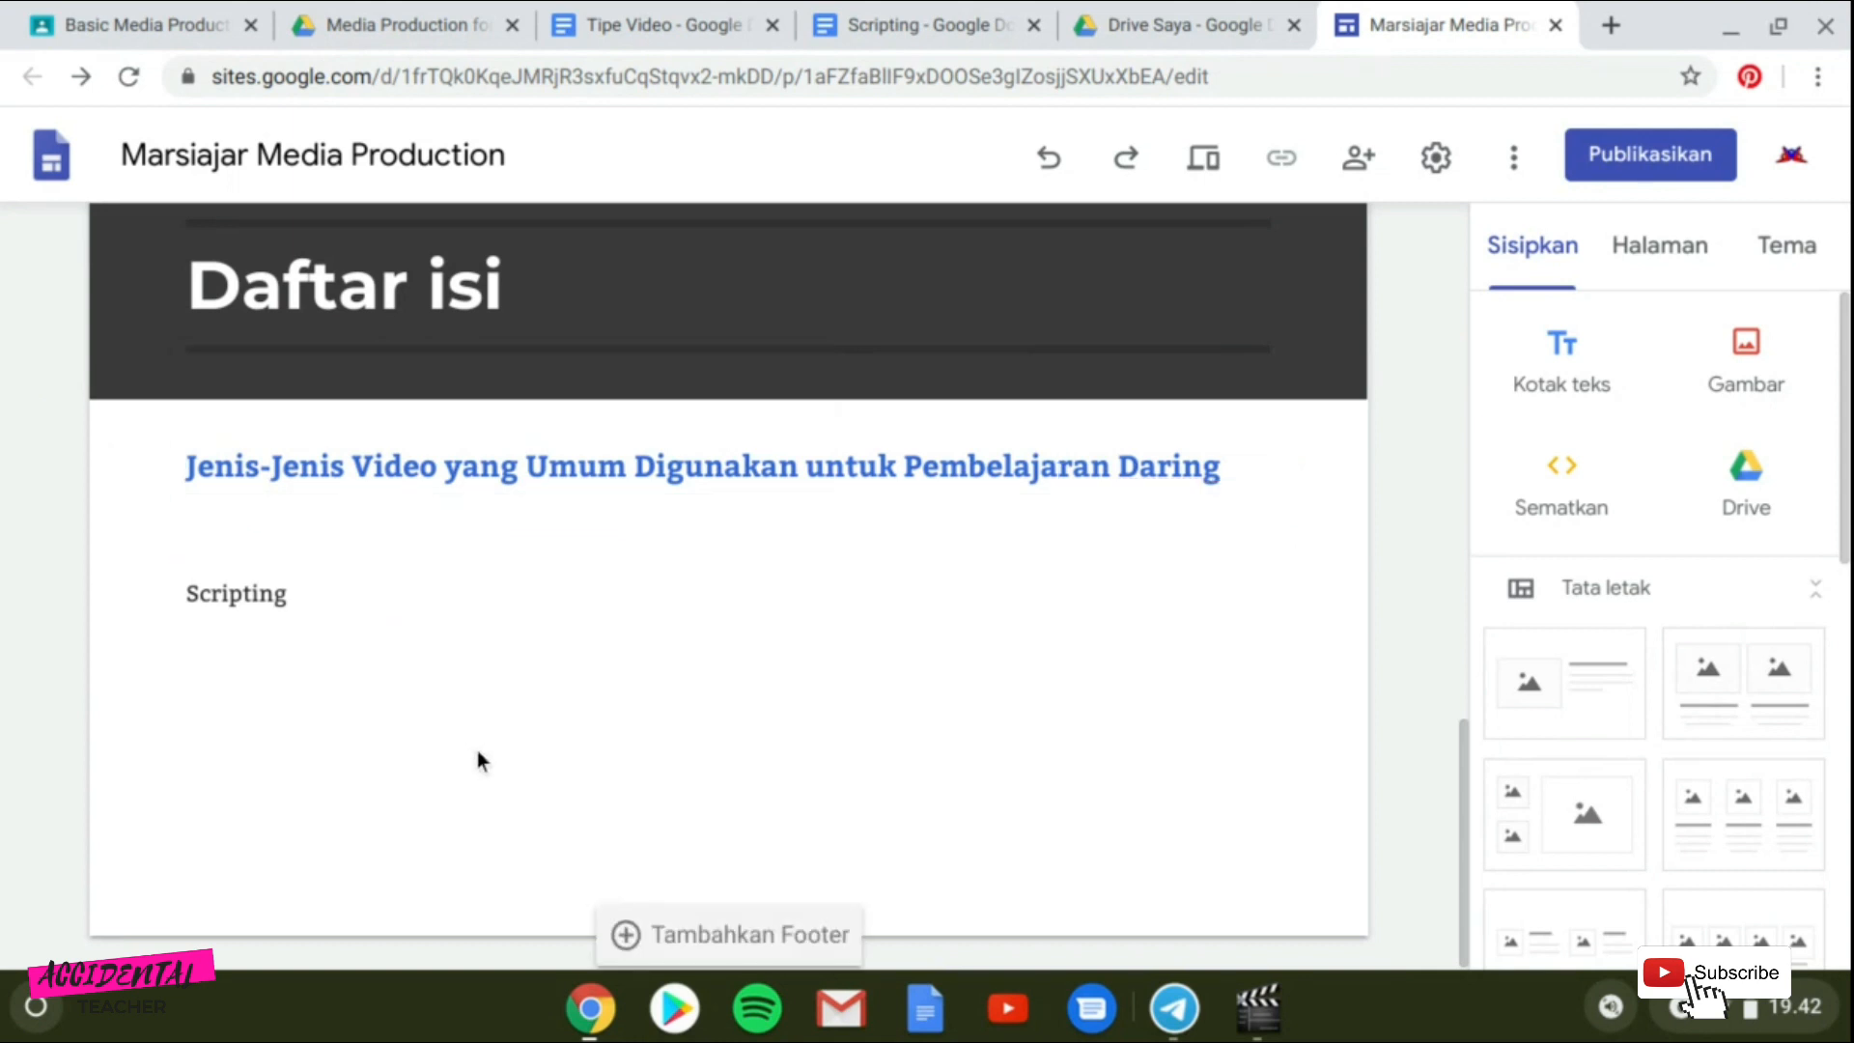
Apply the Subjudul style to the "Scripting" text box.
click(298, 596)
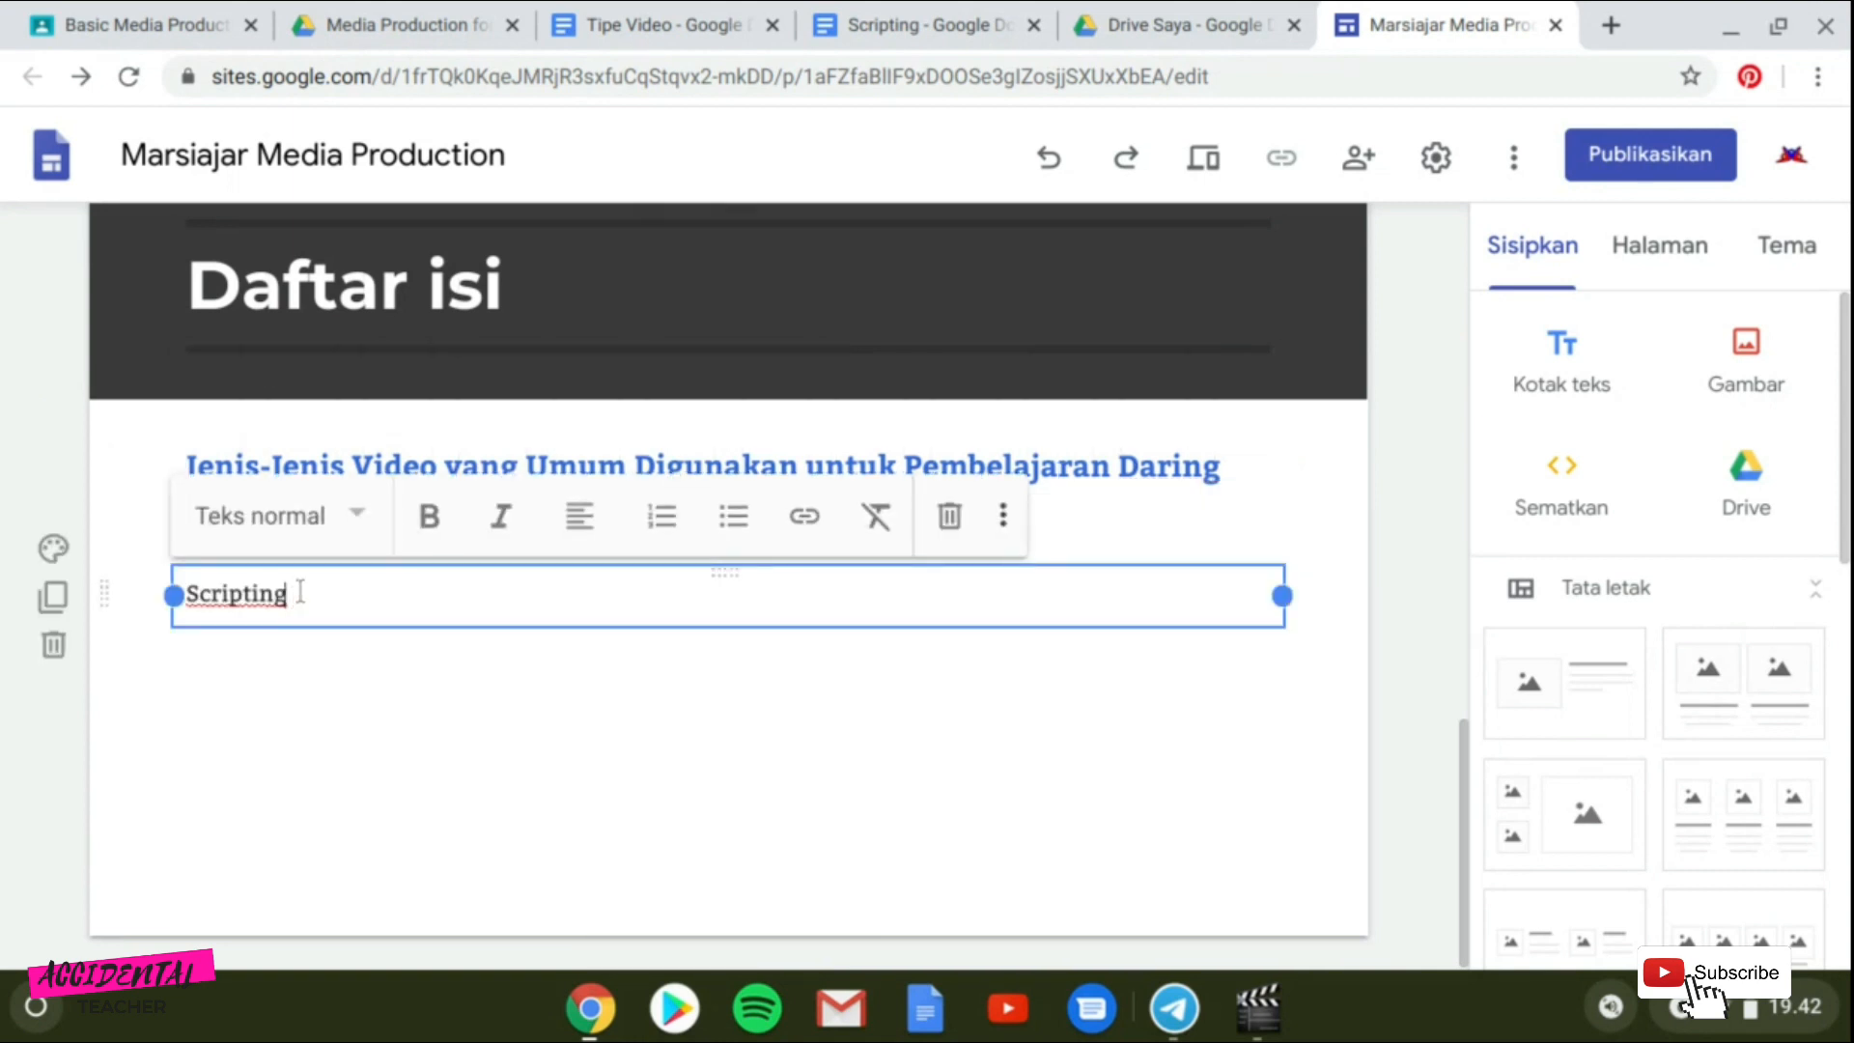
click(345, 524)
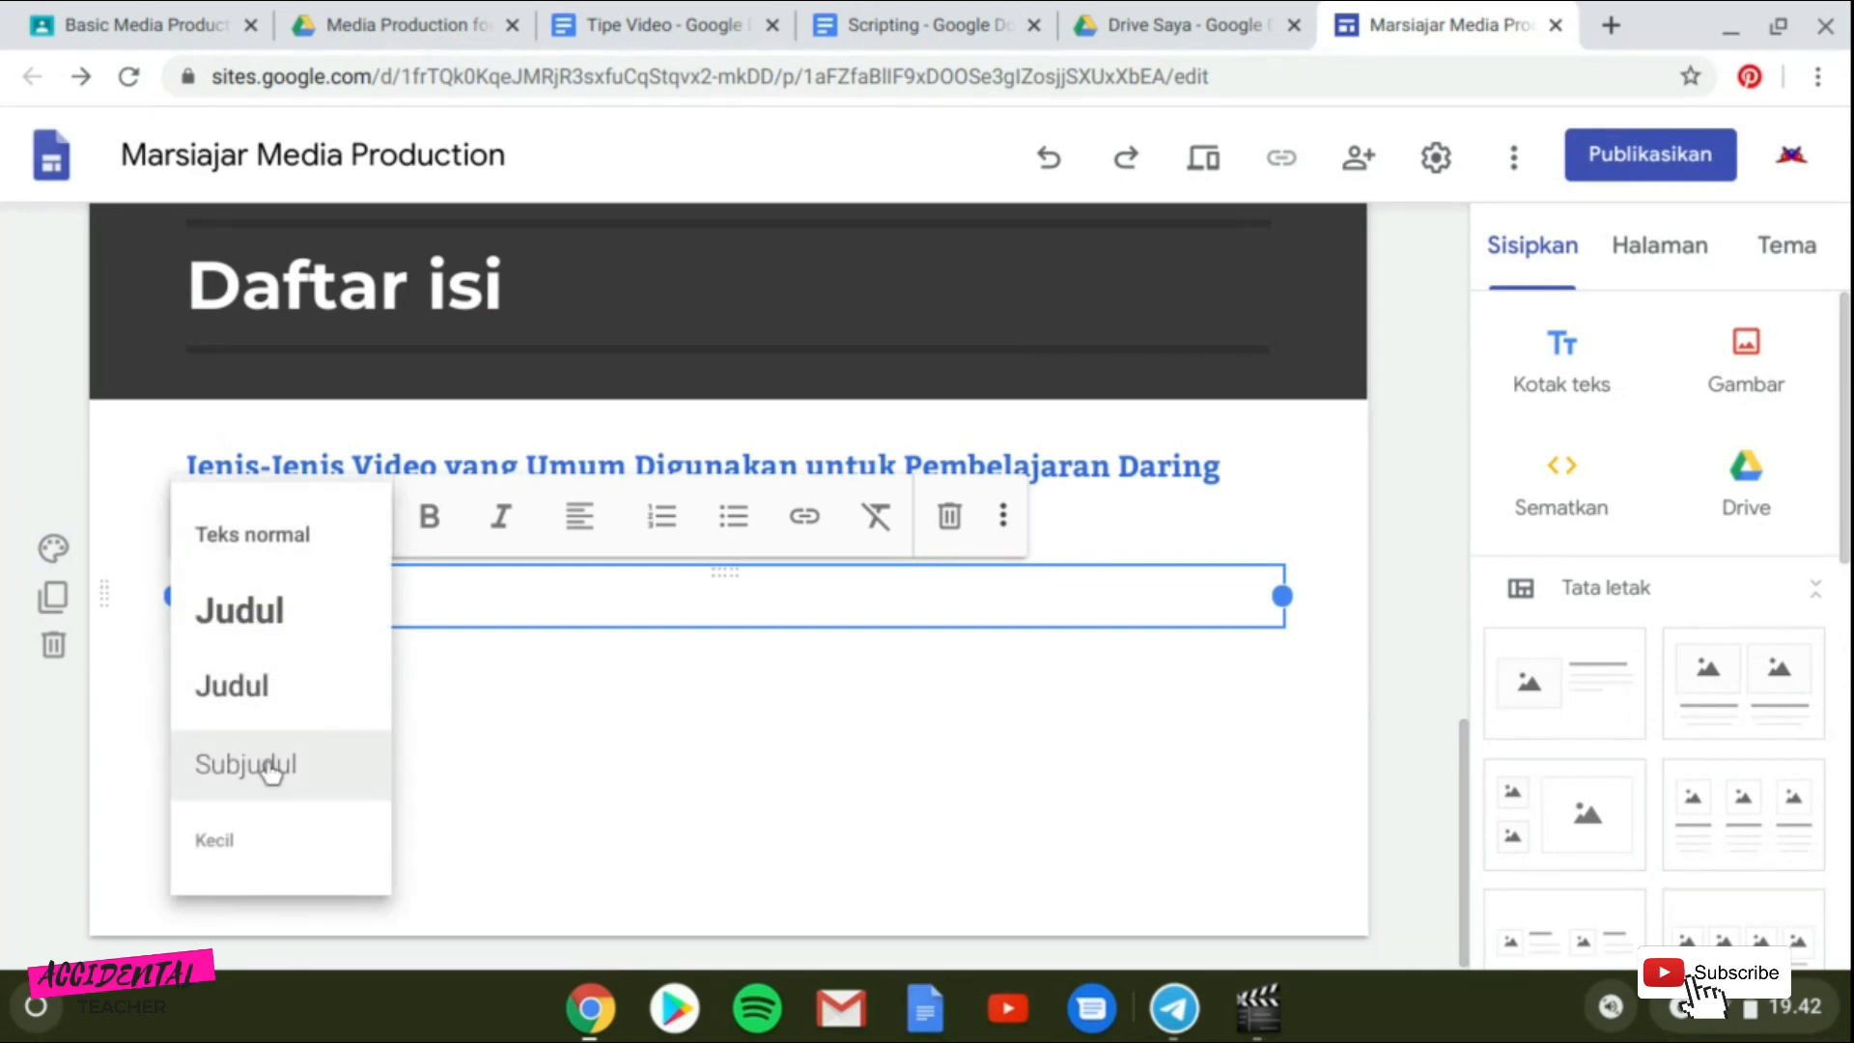
click(276, 761)
Apply the Subjudul style to the "Membuat LMS Sederhana dengan Google Site" text box.
click(577, 753)
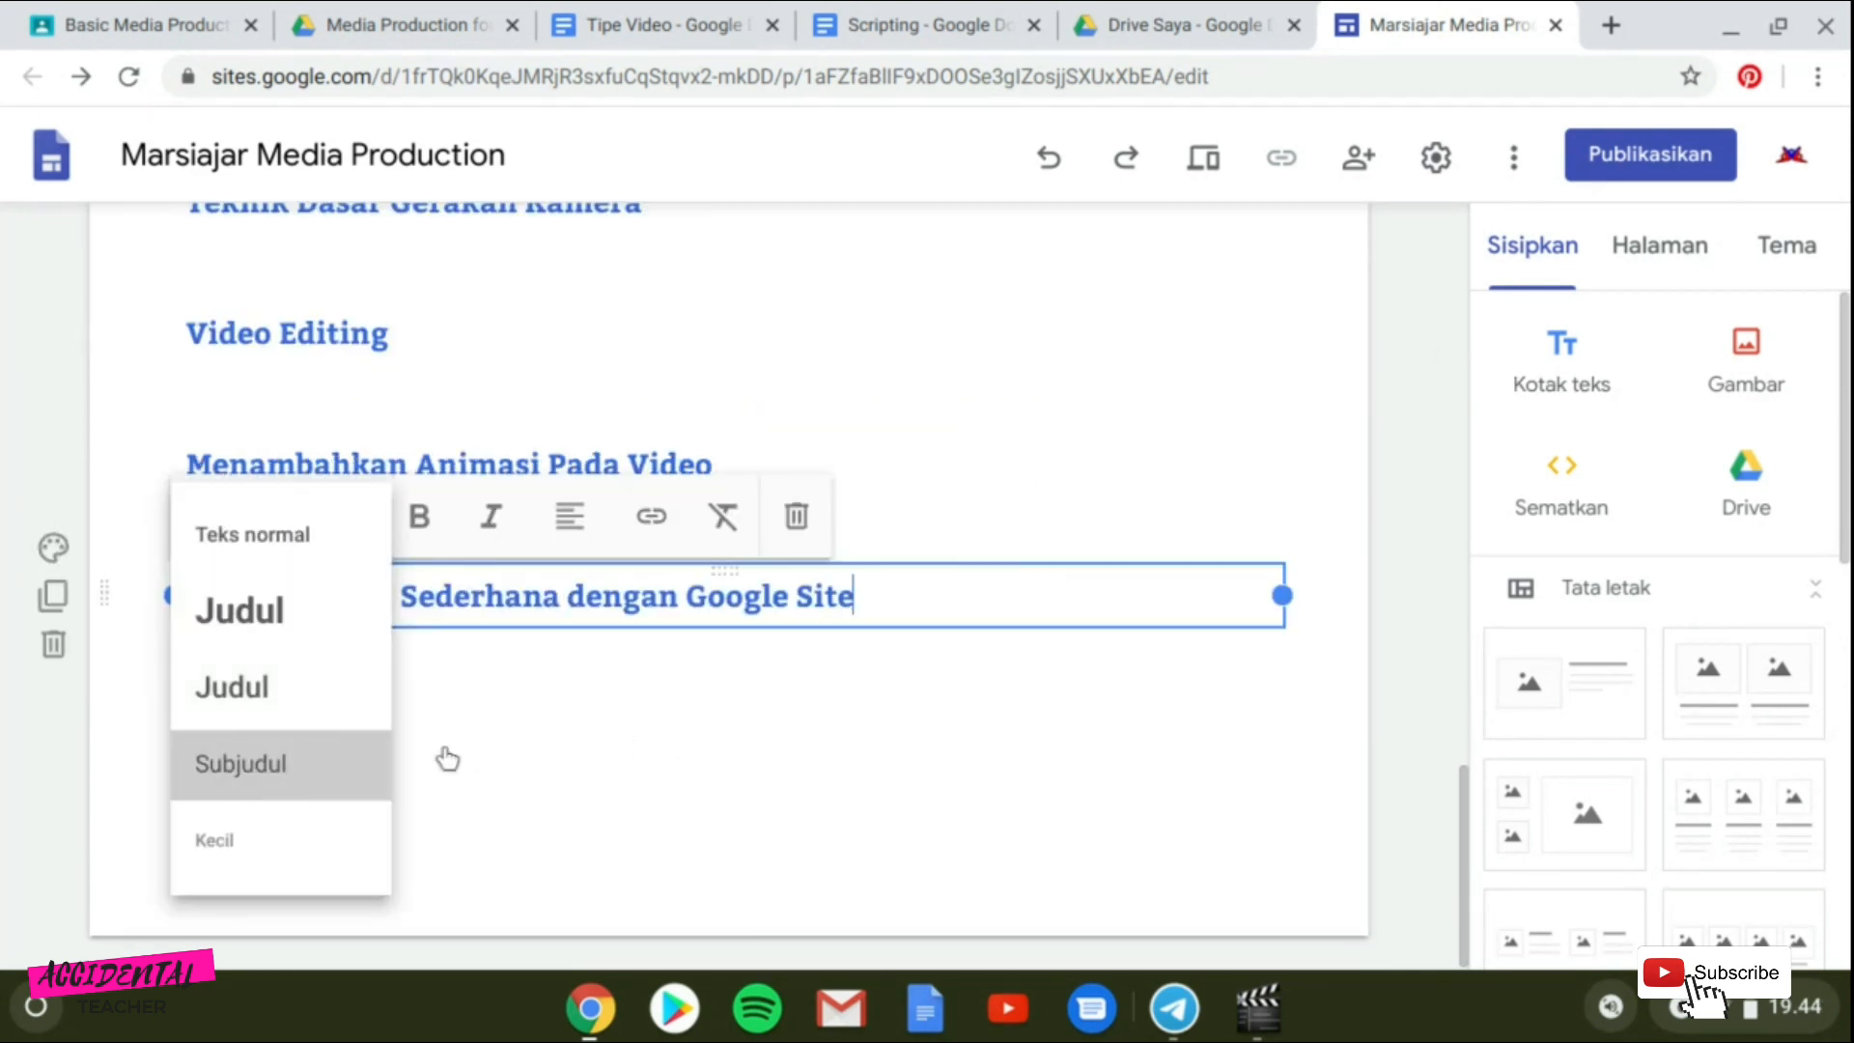
click(443, 757)
click(728, 745)
Insert a Daftar isi table of contents block onto the page.
scroll(1045, 419, up, 5)
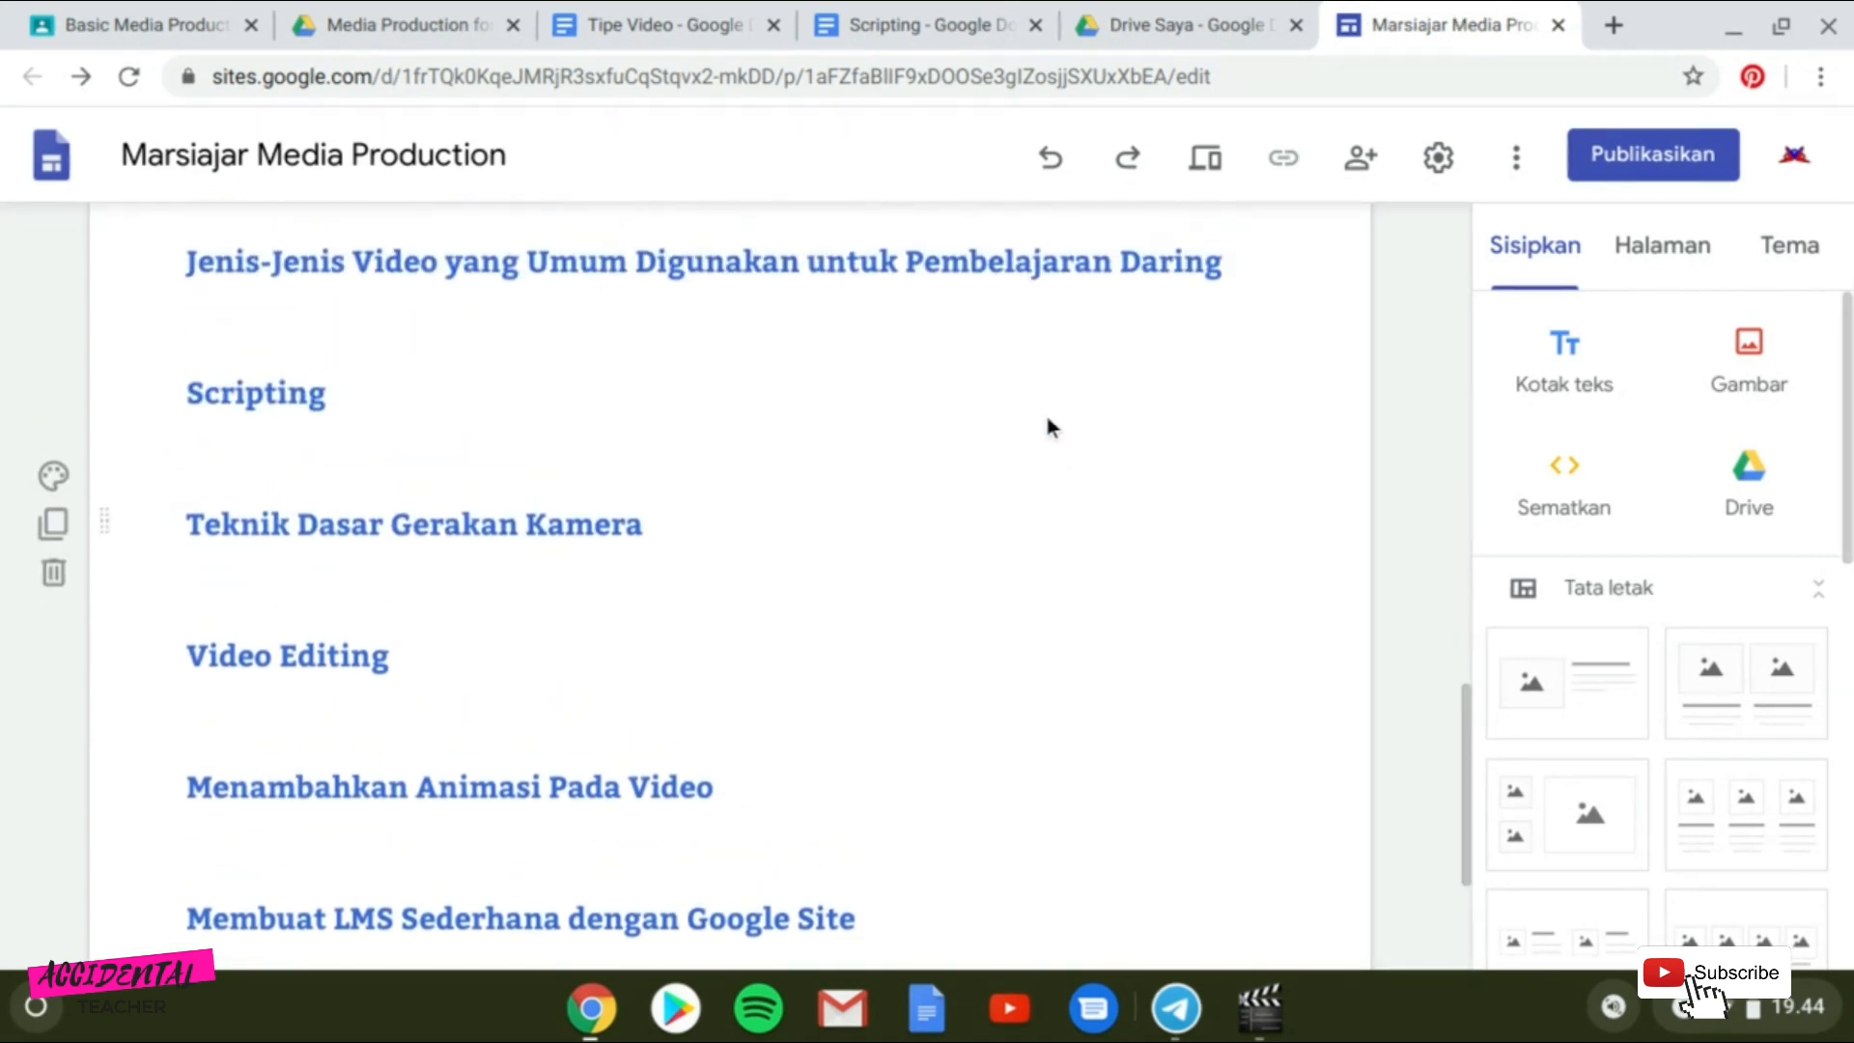
scroll(1044, 413, down, 1)
scroll(1050, 425, up, 10)
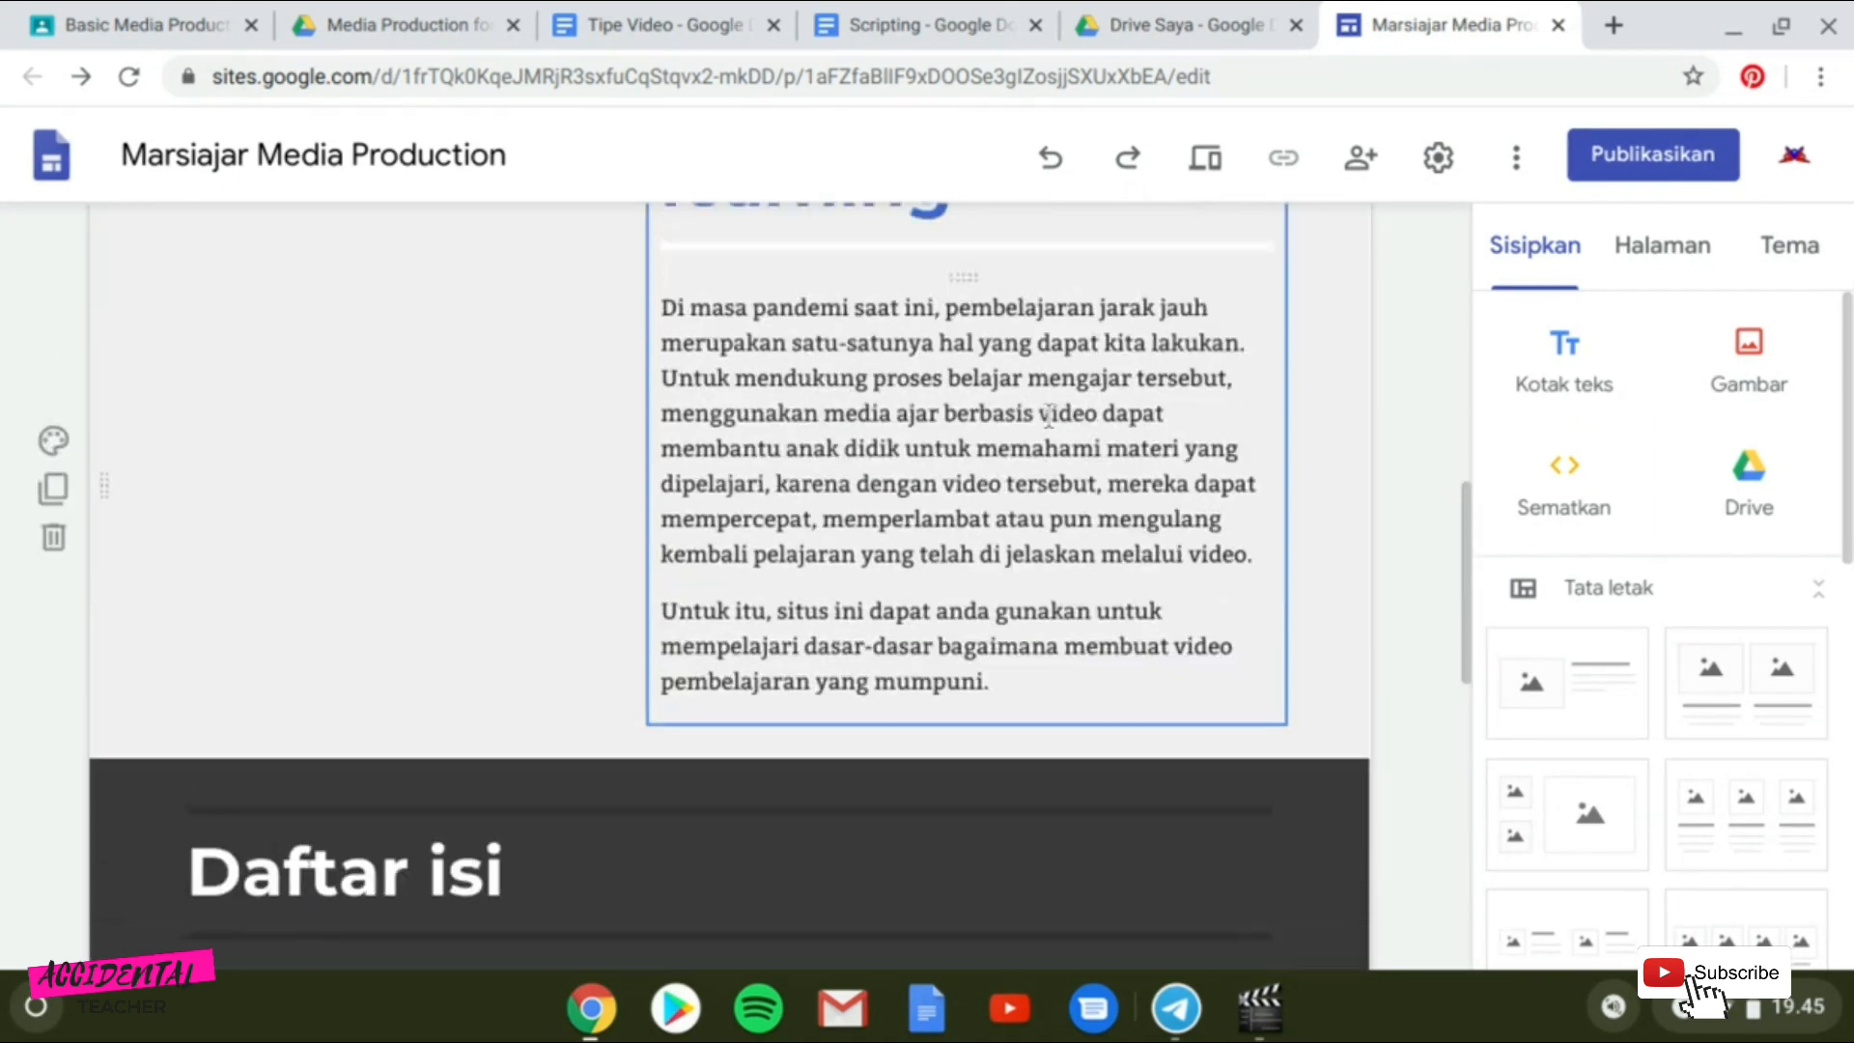
scroll(1048, 410, down, 10)
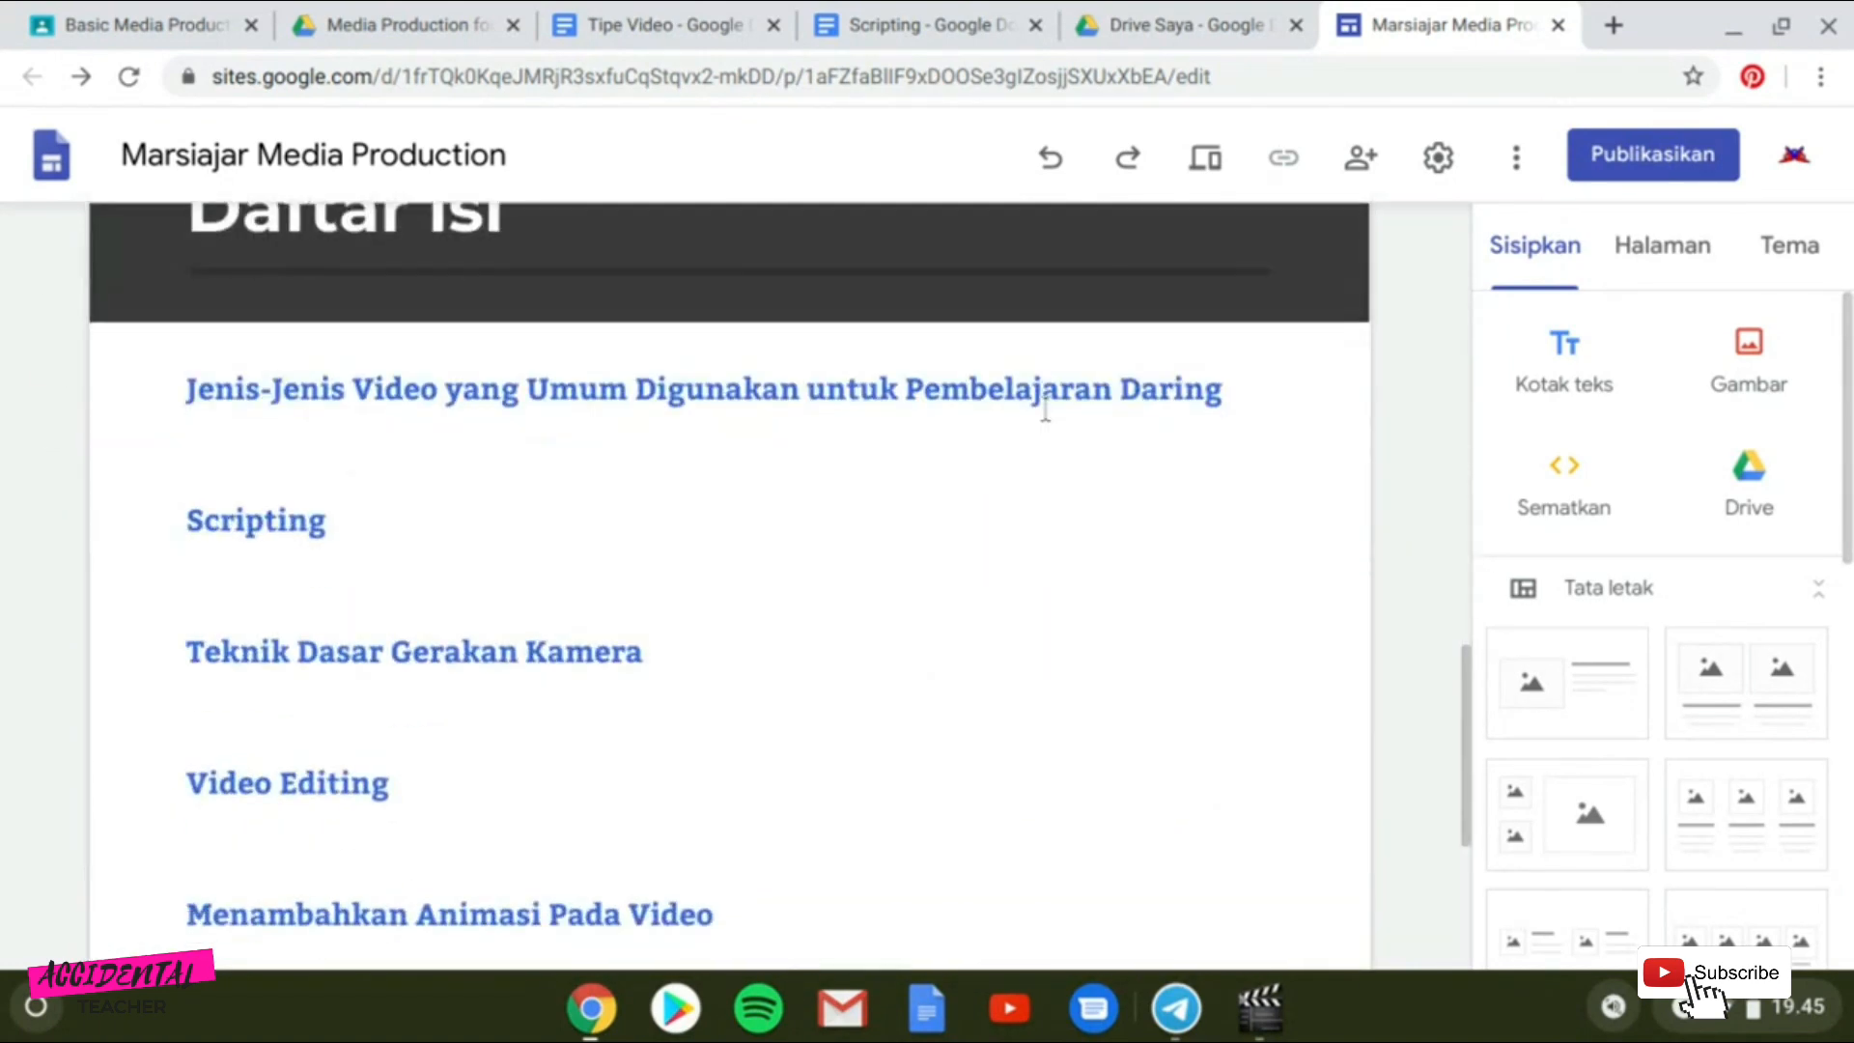
click(1044, 409)
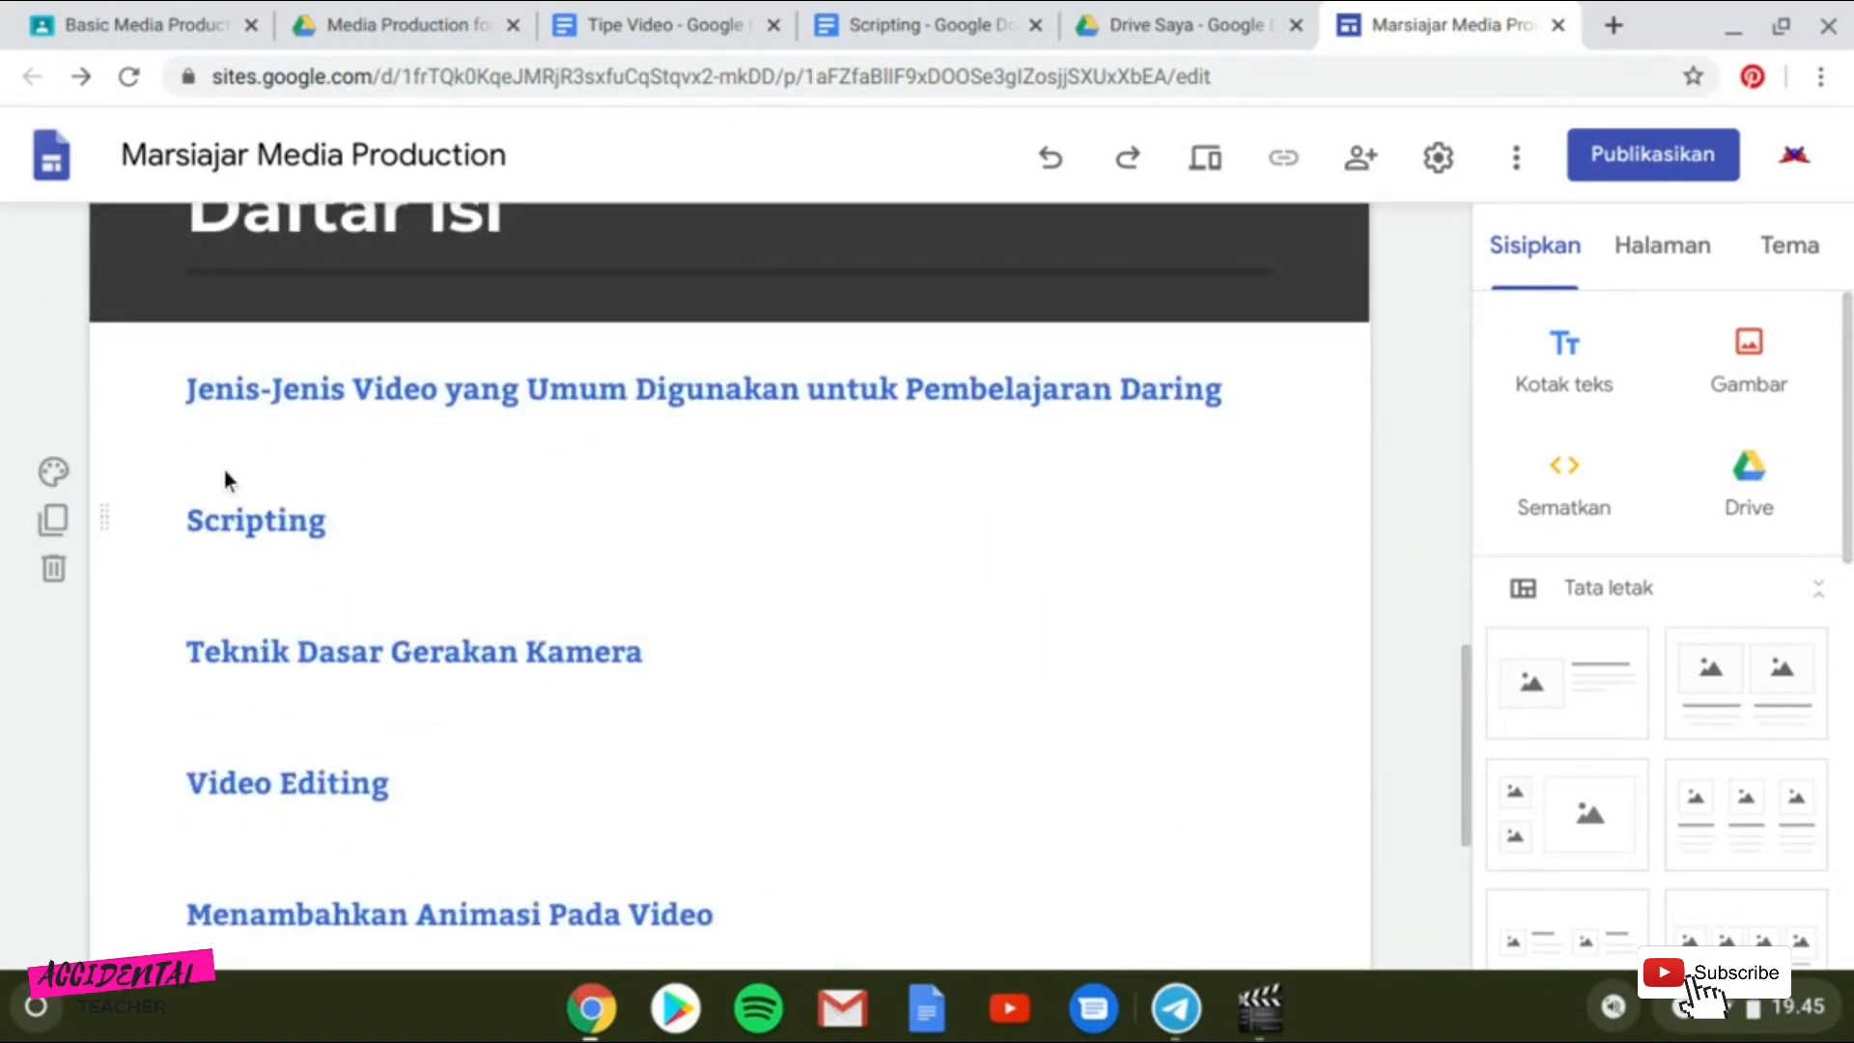
scroll(861, 789, down, 5)
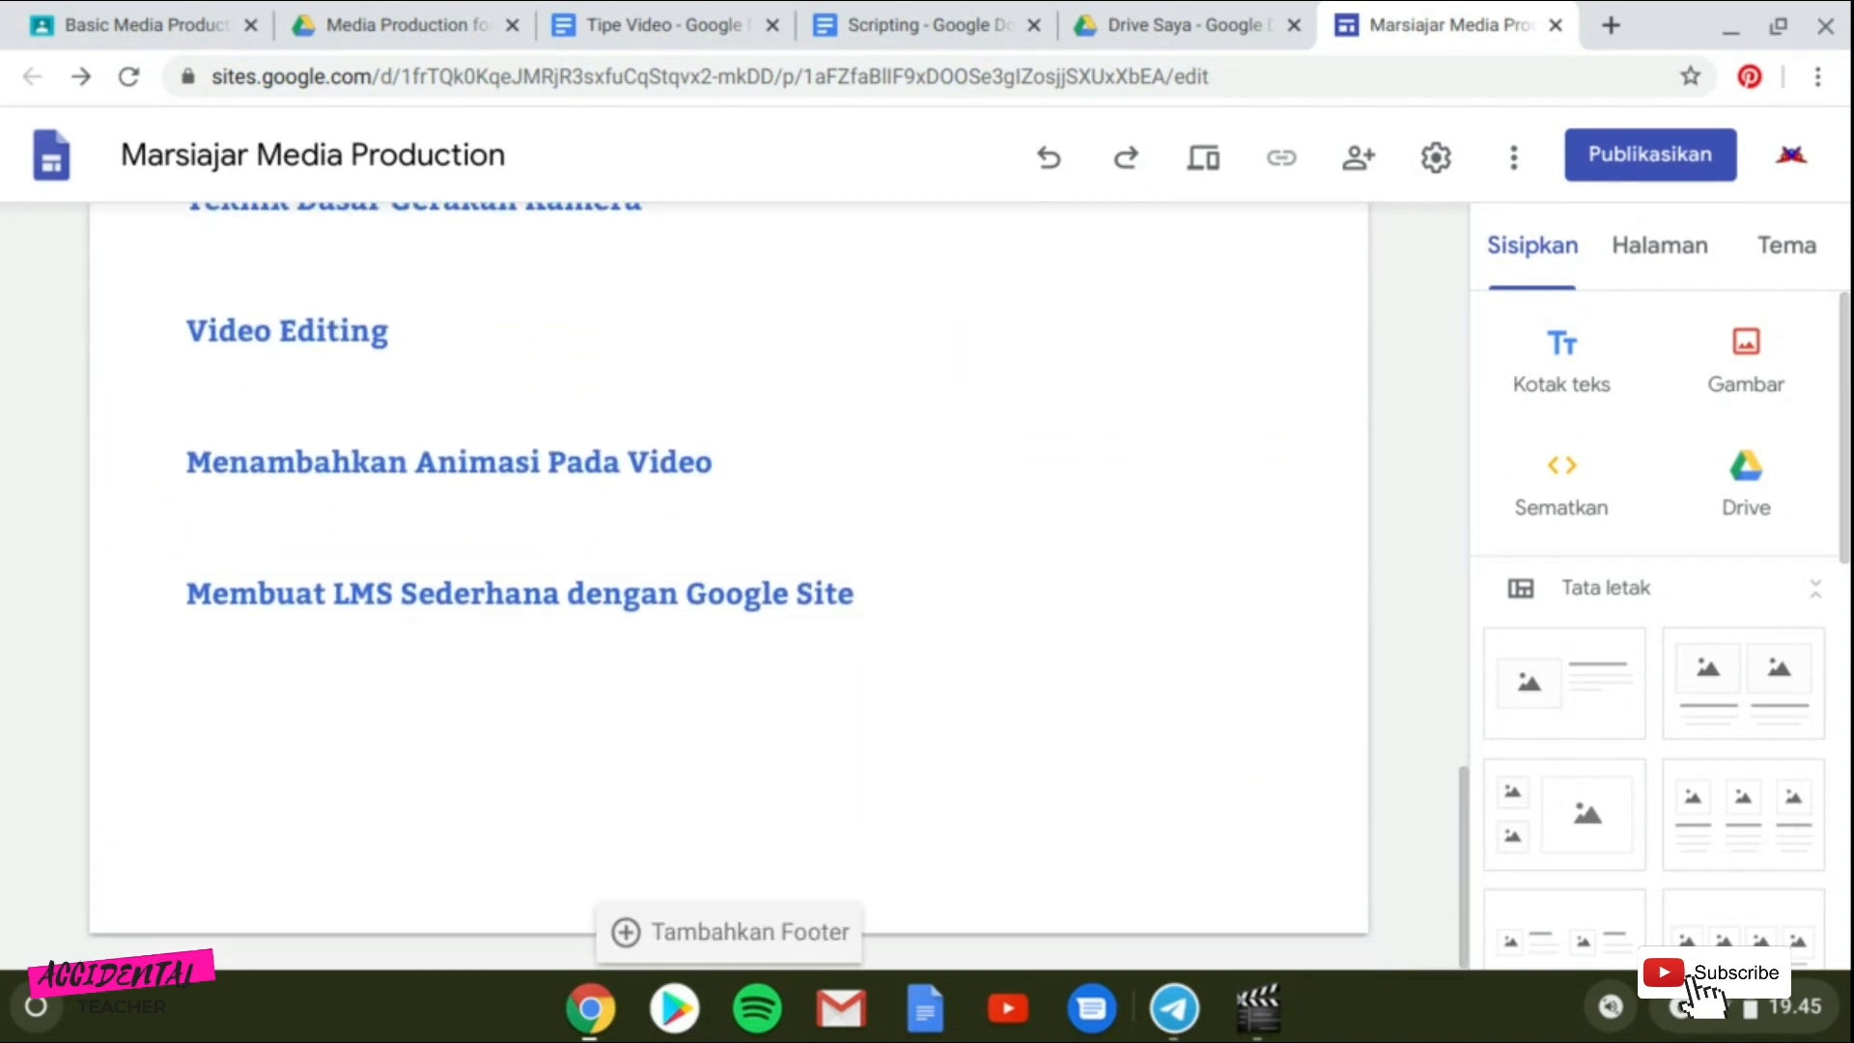
scroll(1656, 627, down, 5)
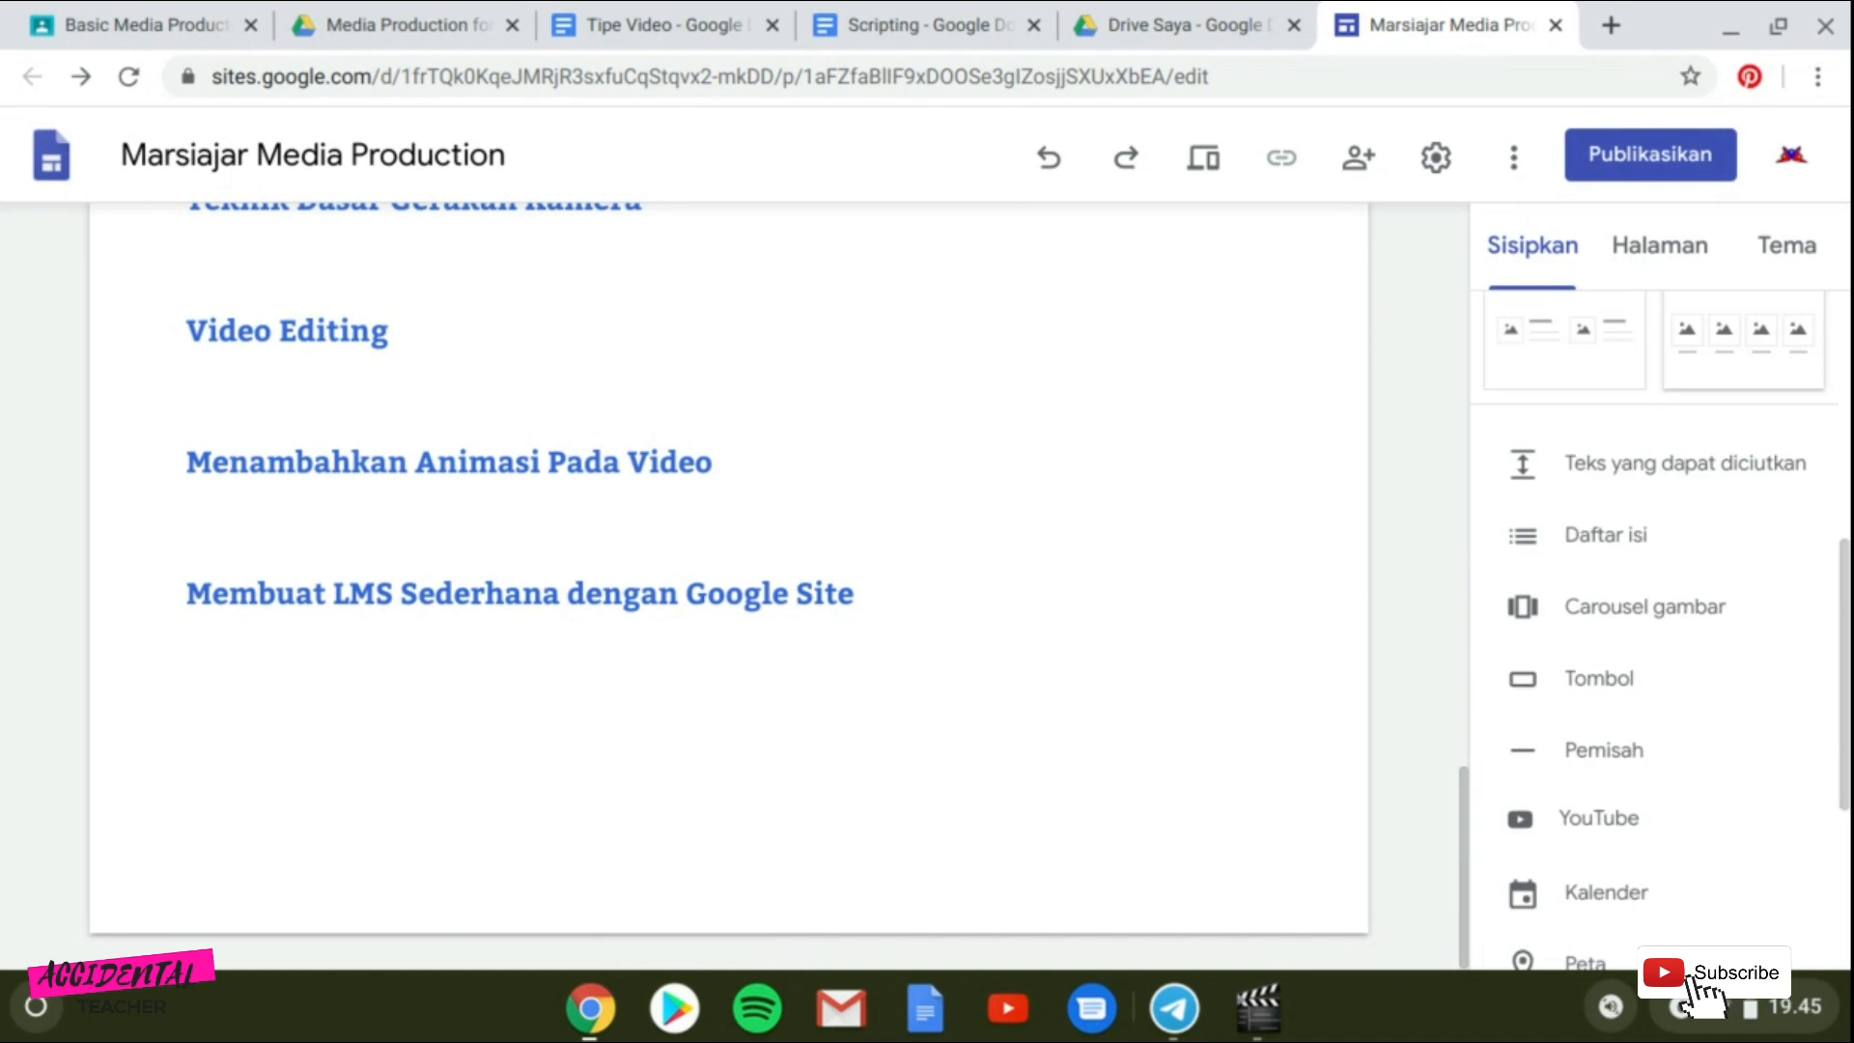
click(1601, 537)
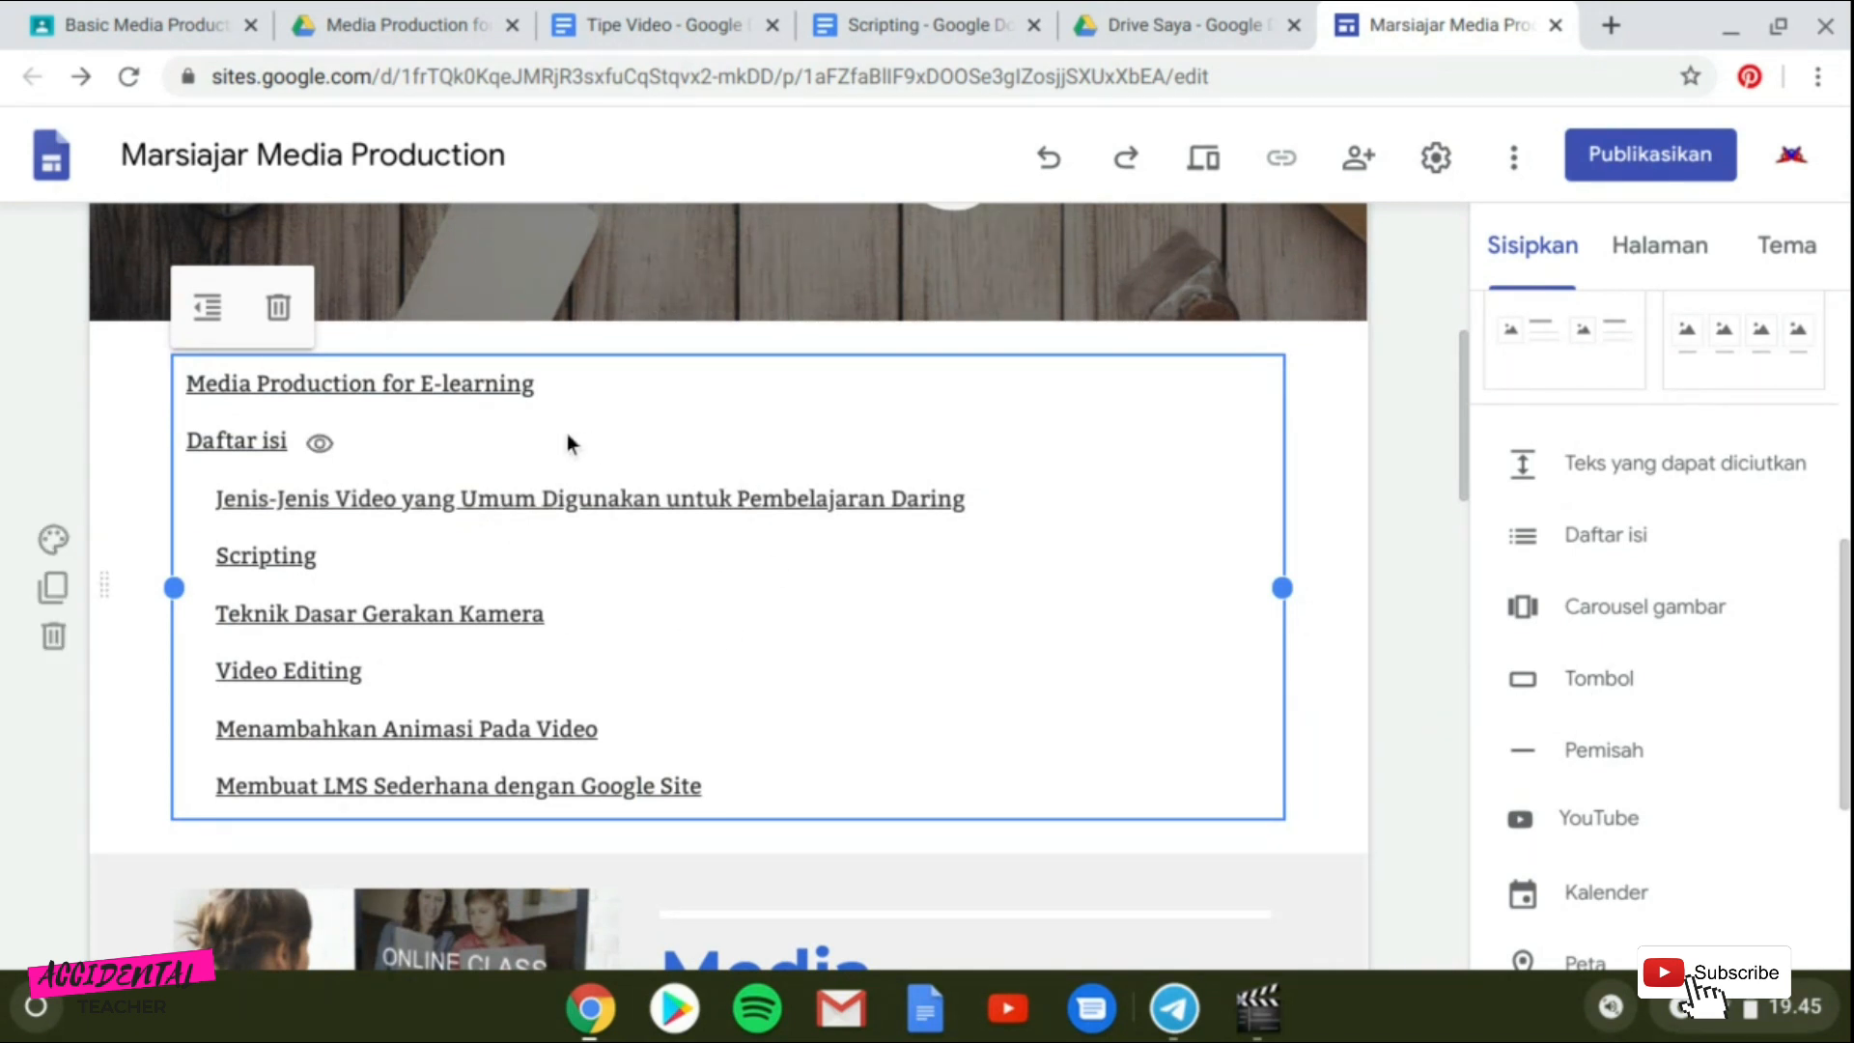
click(880, 321)
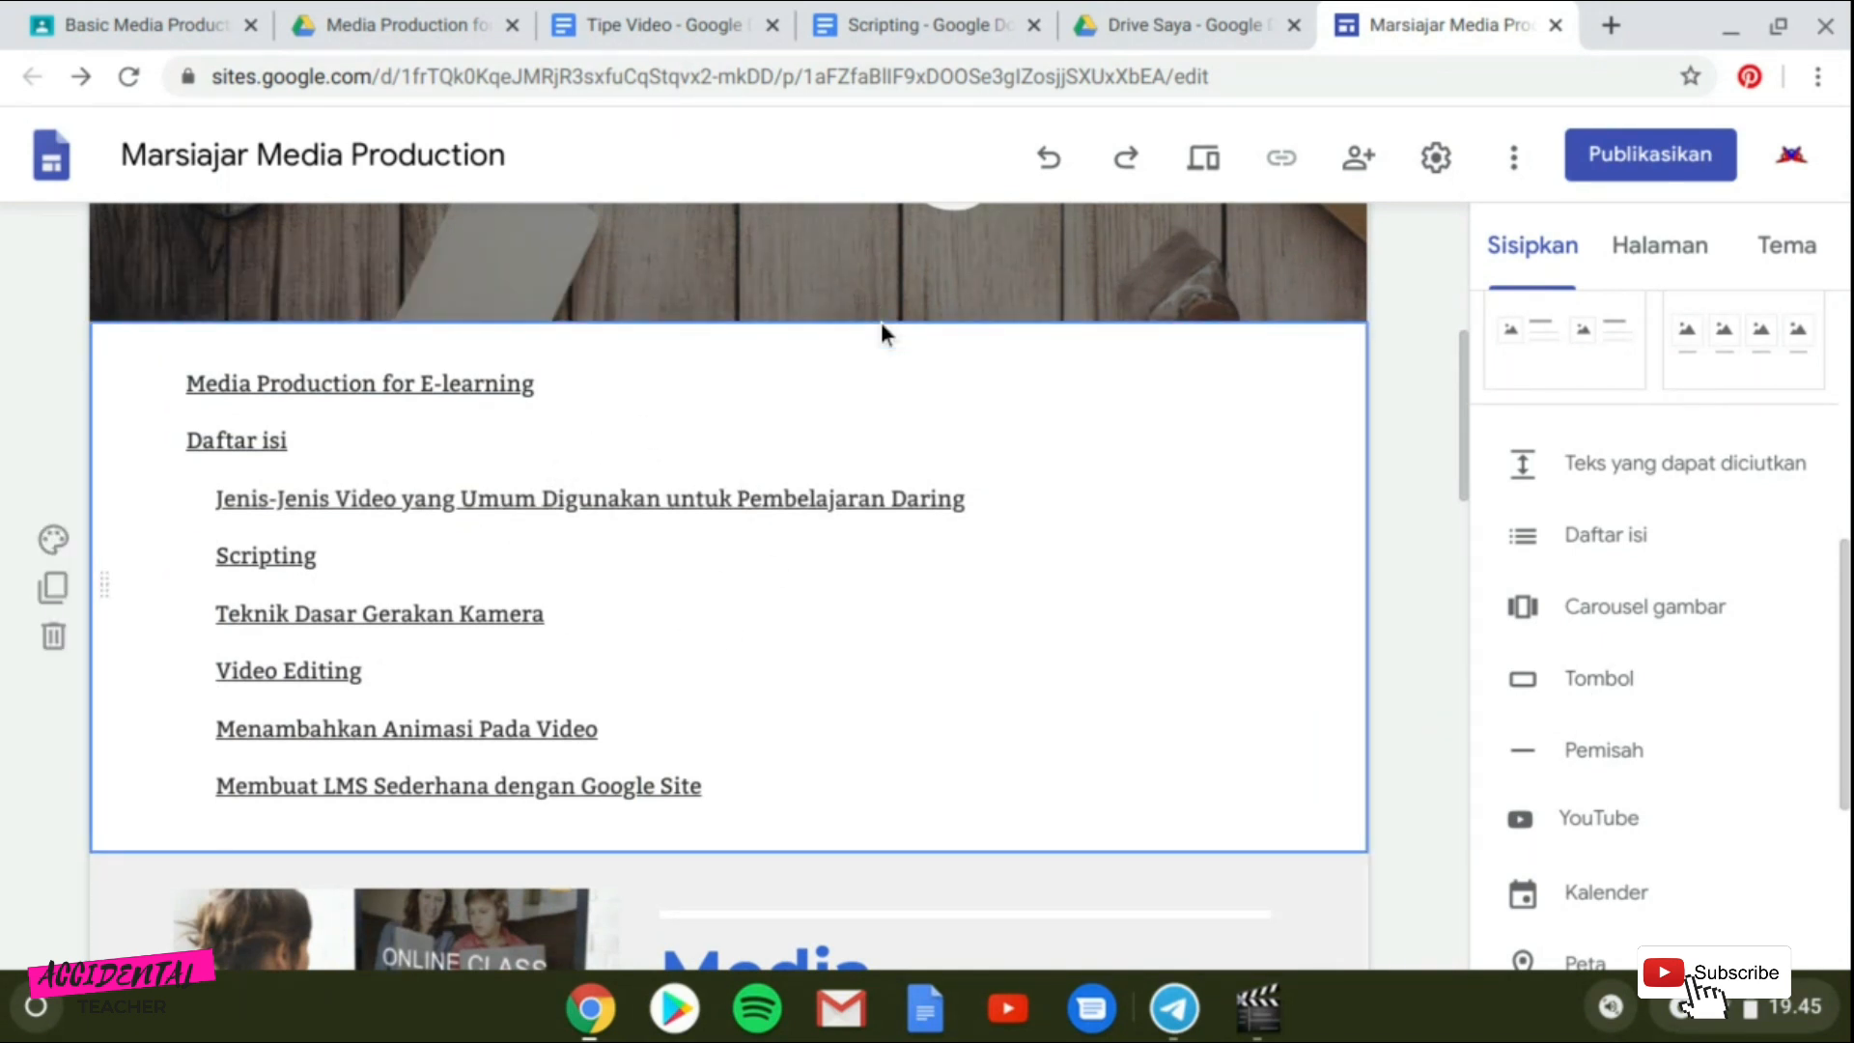
Move the table of contents section down, placing it in the Daftar isi area above the topic headings.
drag(108, 587, 58, 546)
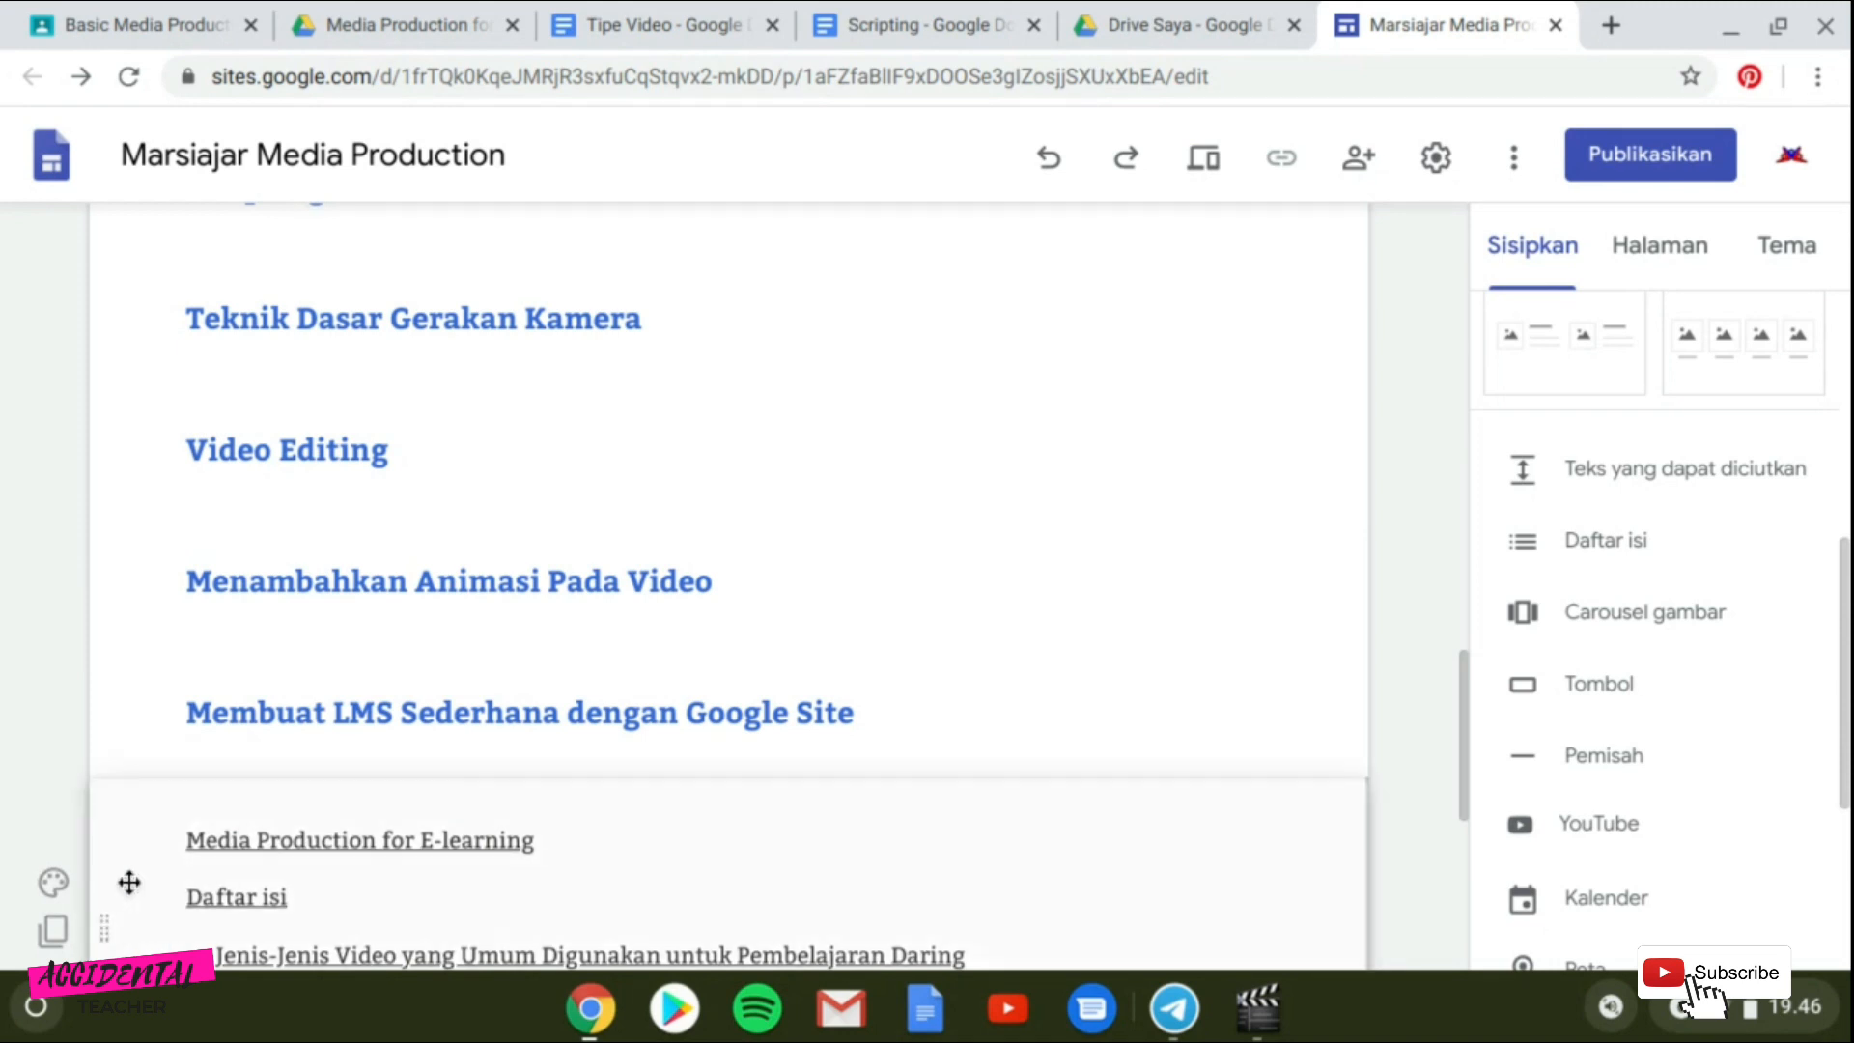
drag(129, 881, 136, 807)
scroll(432, 792, down, 5)
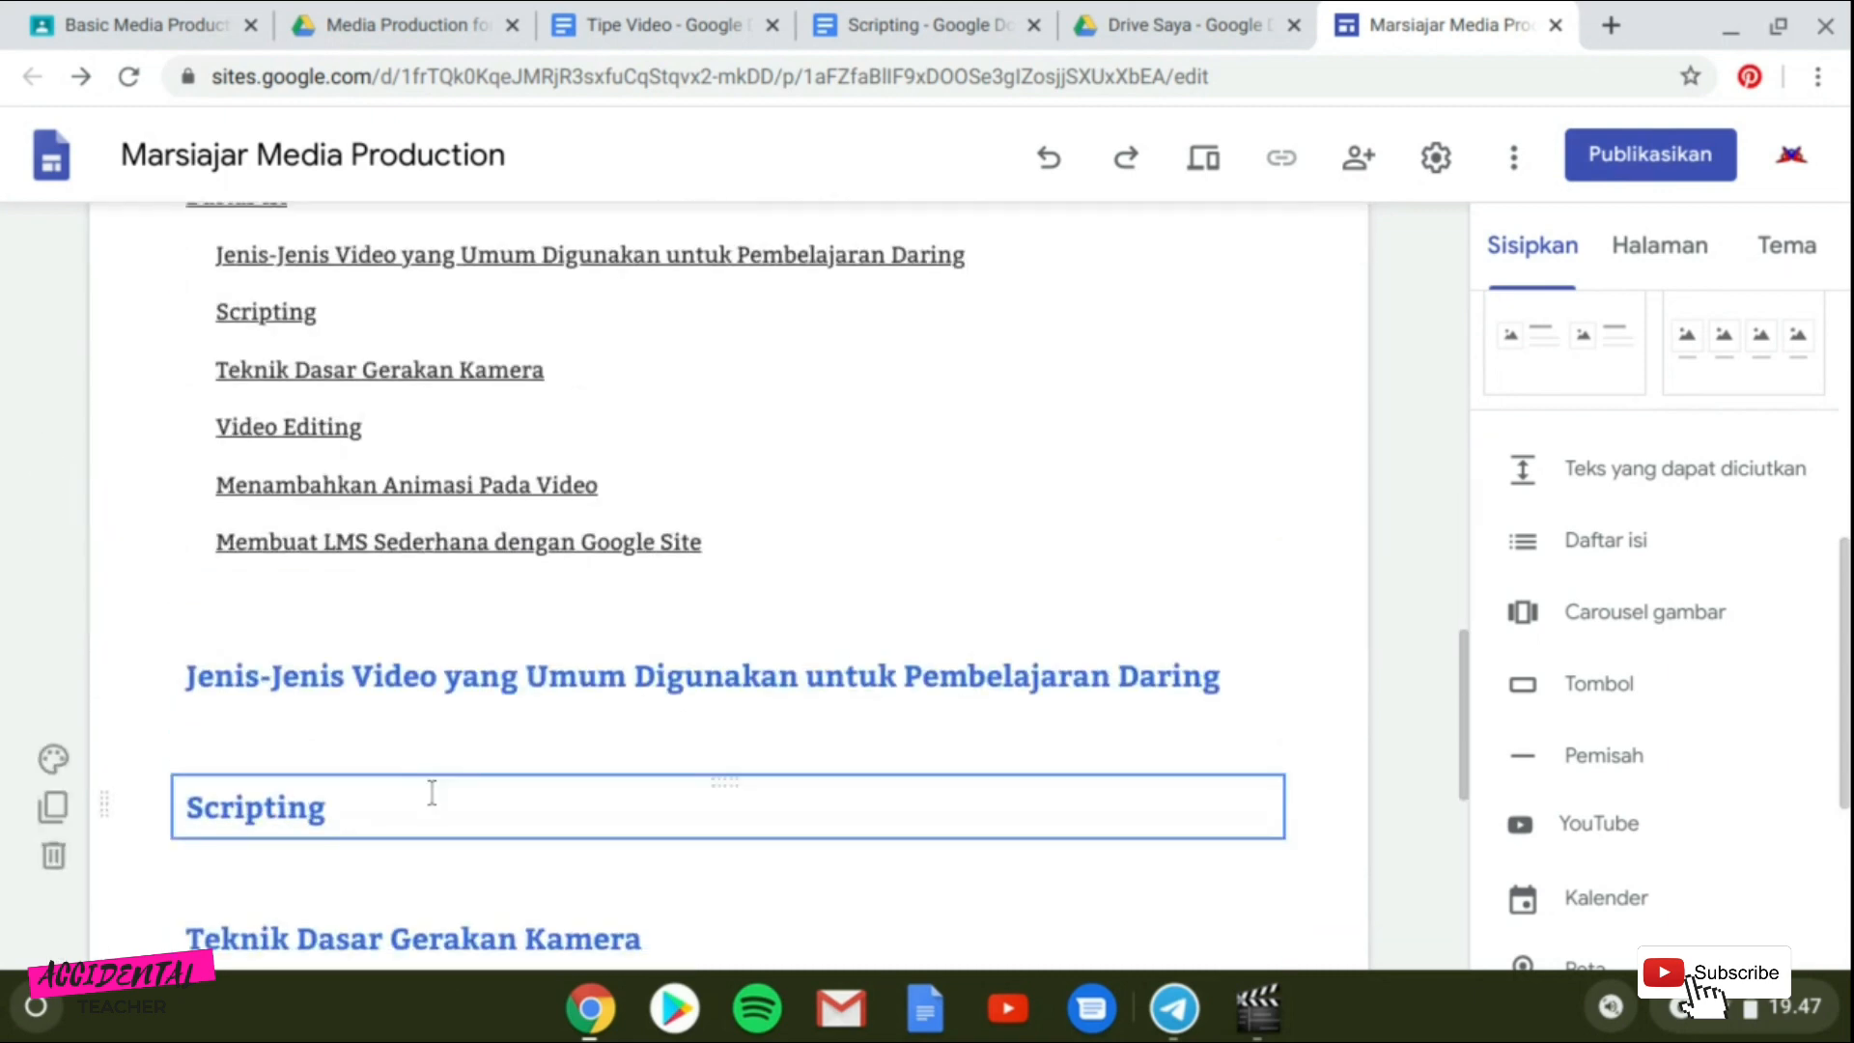
scroll(436, 772, up, 4)
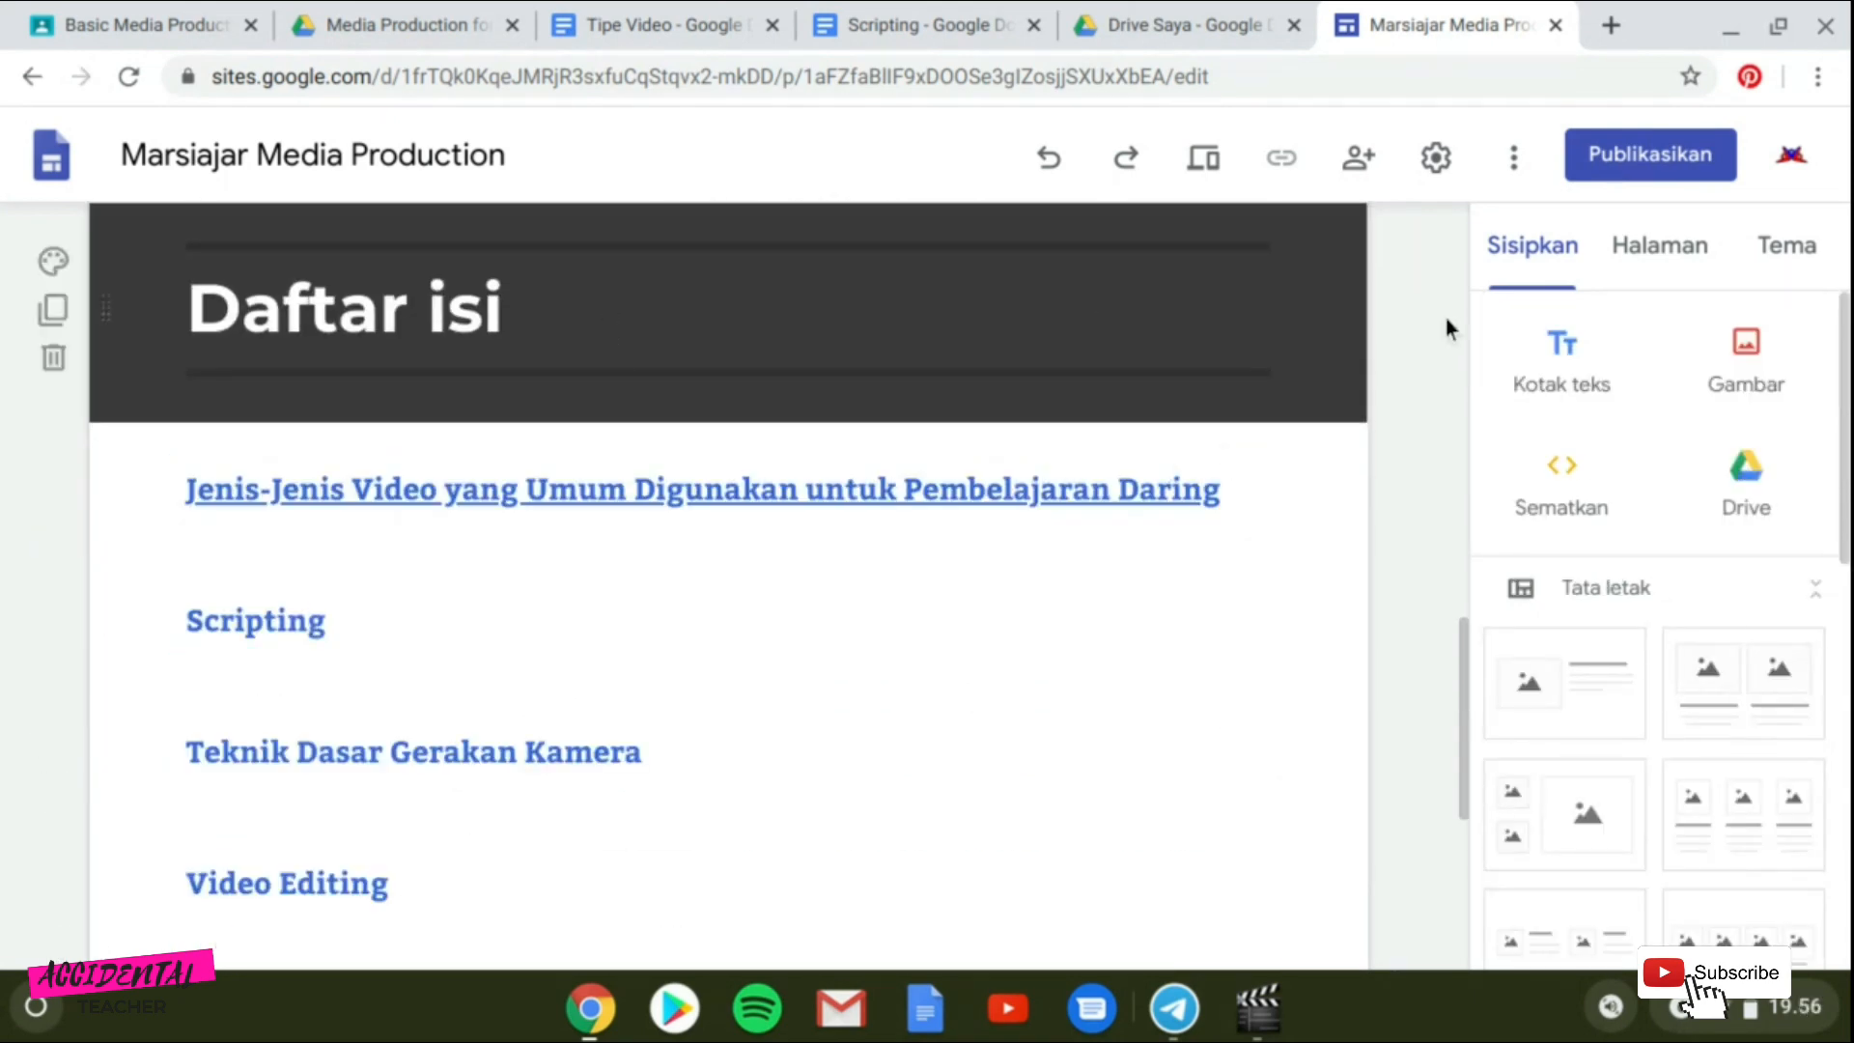
Create a new site page named "Scripting".
click(1659, 249)
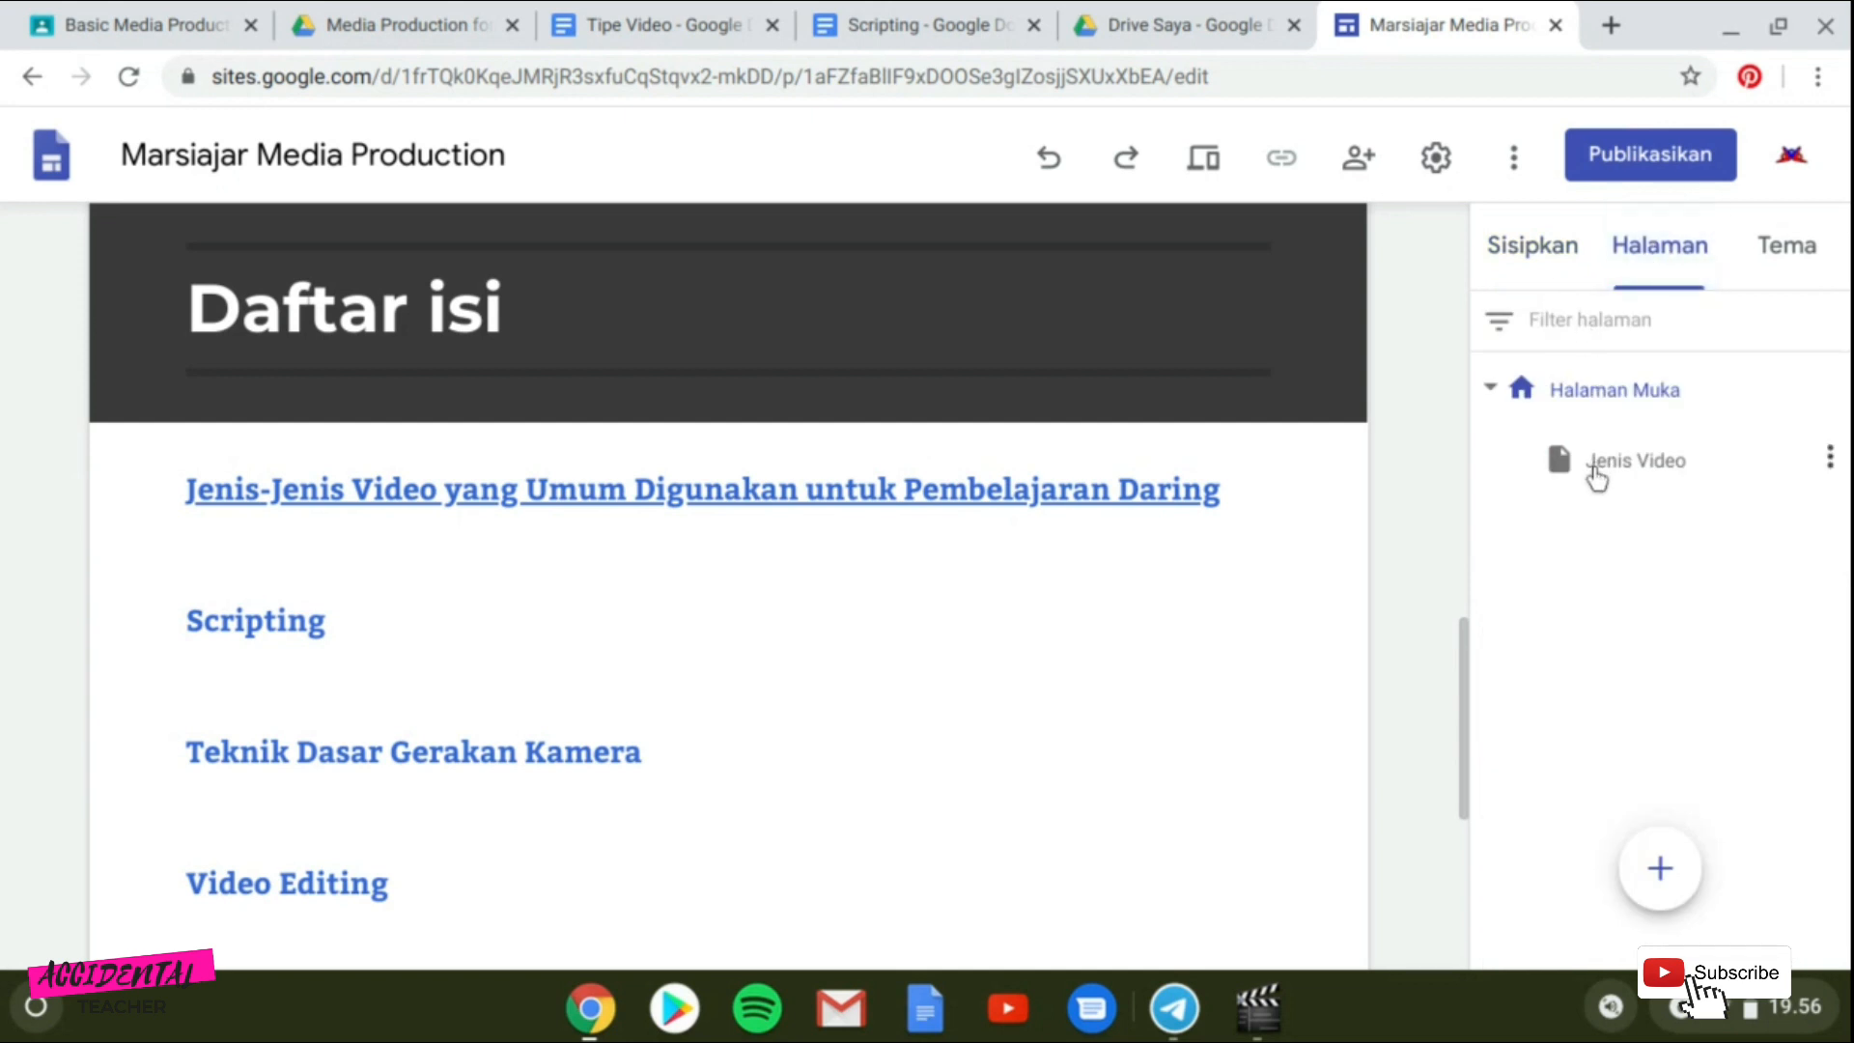
mouse_move(1675, 876)
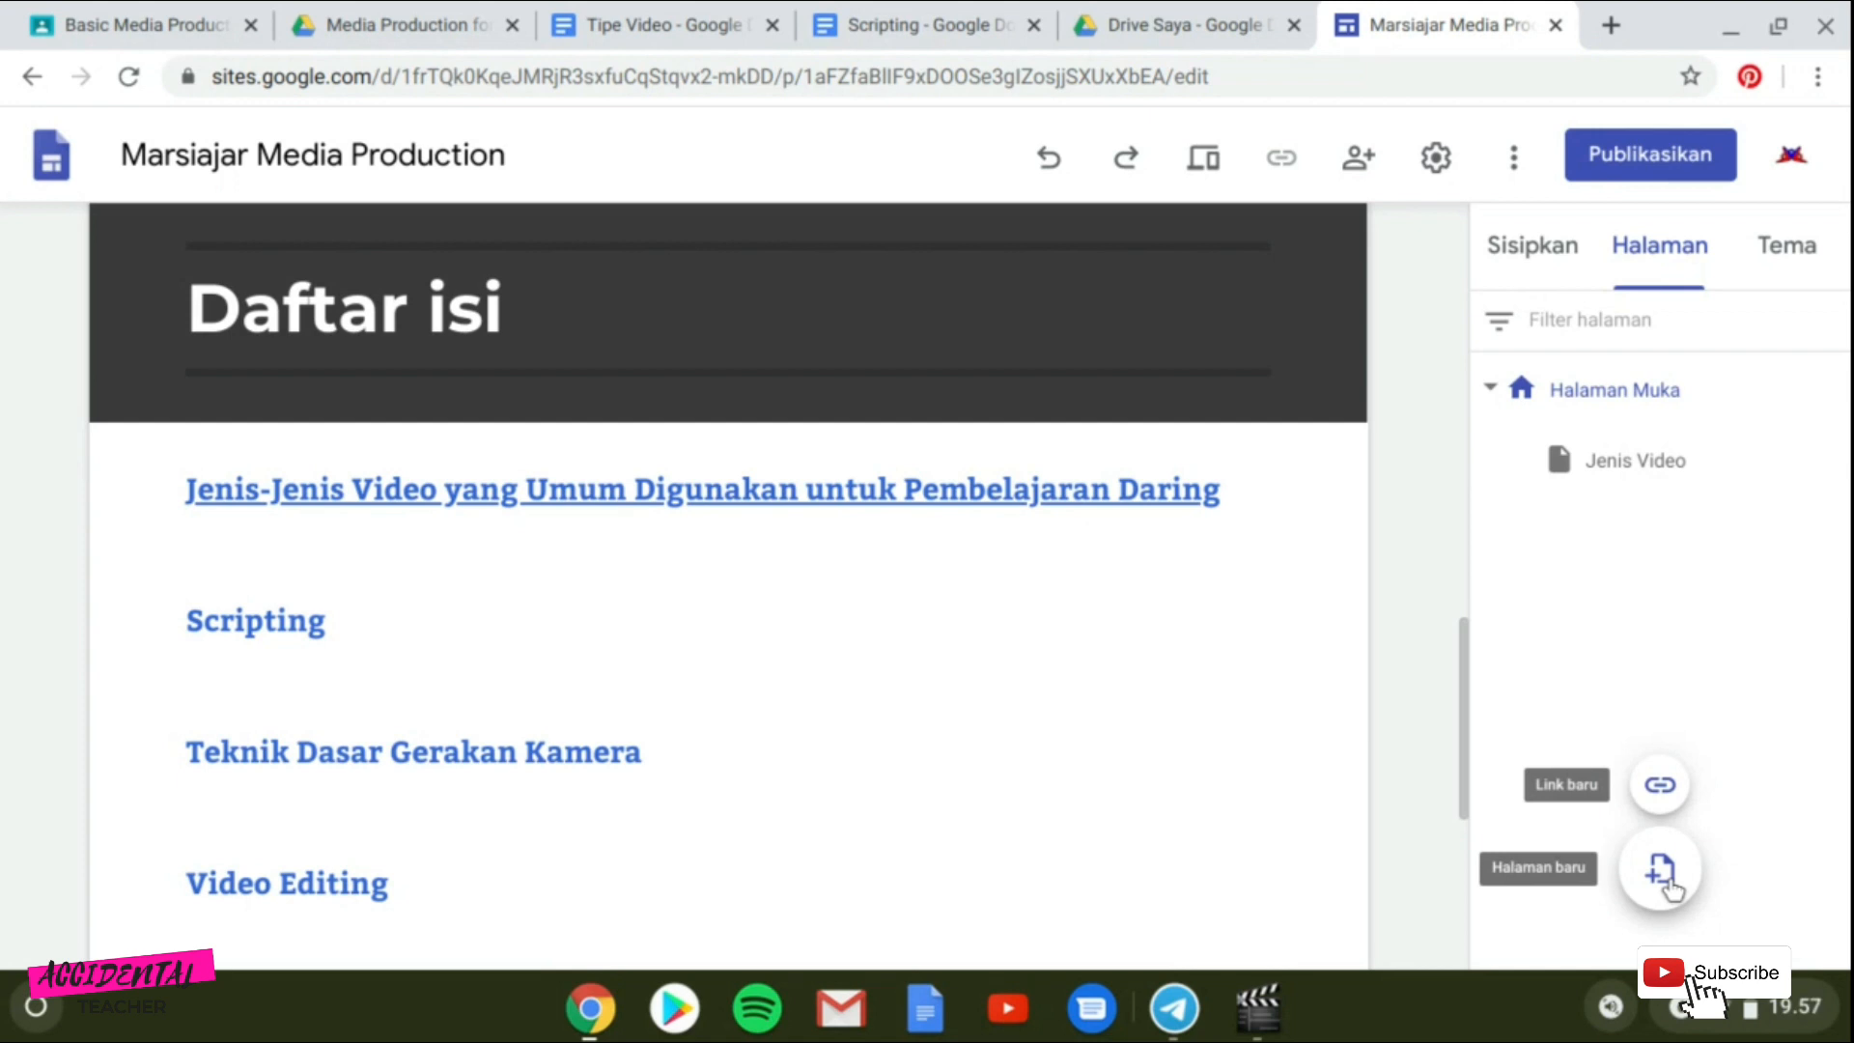
click(1673, 888)
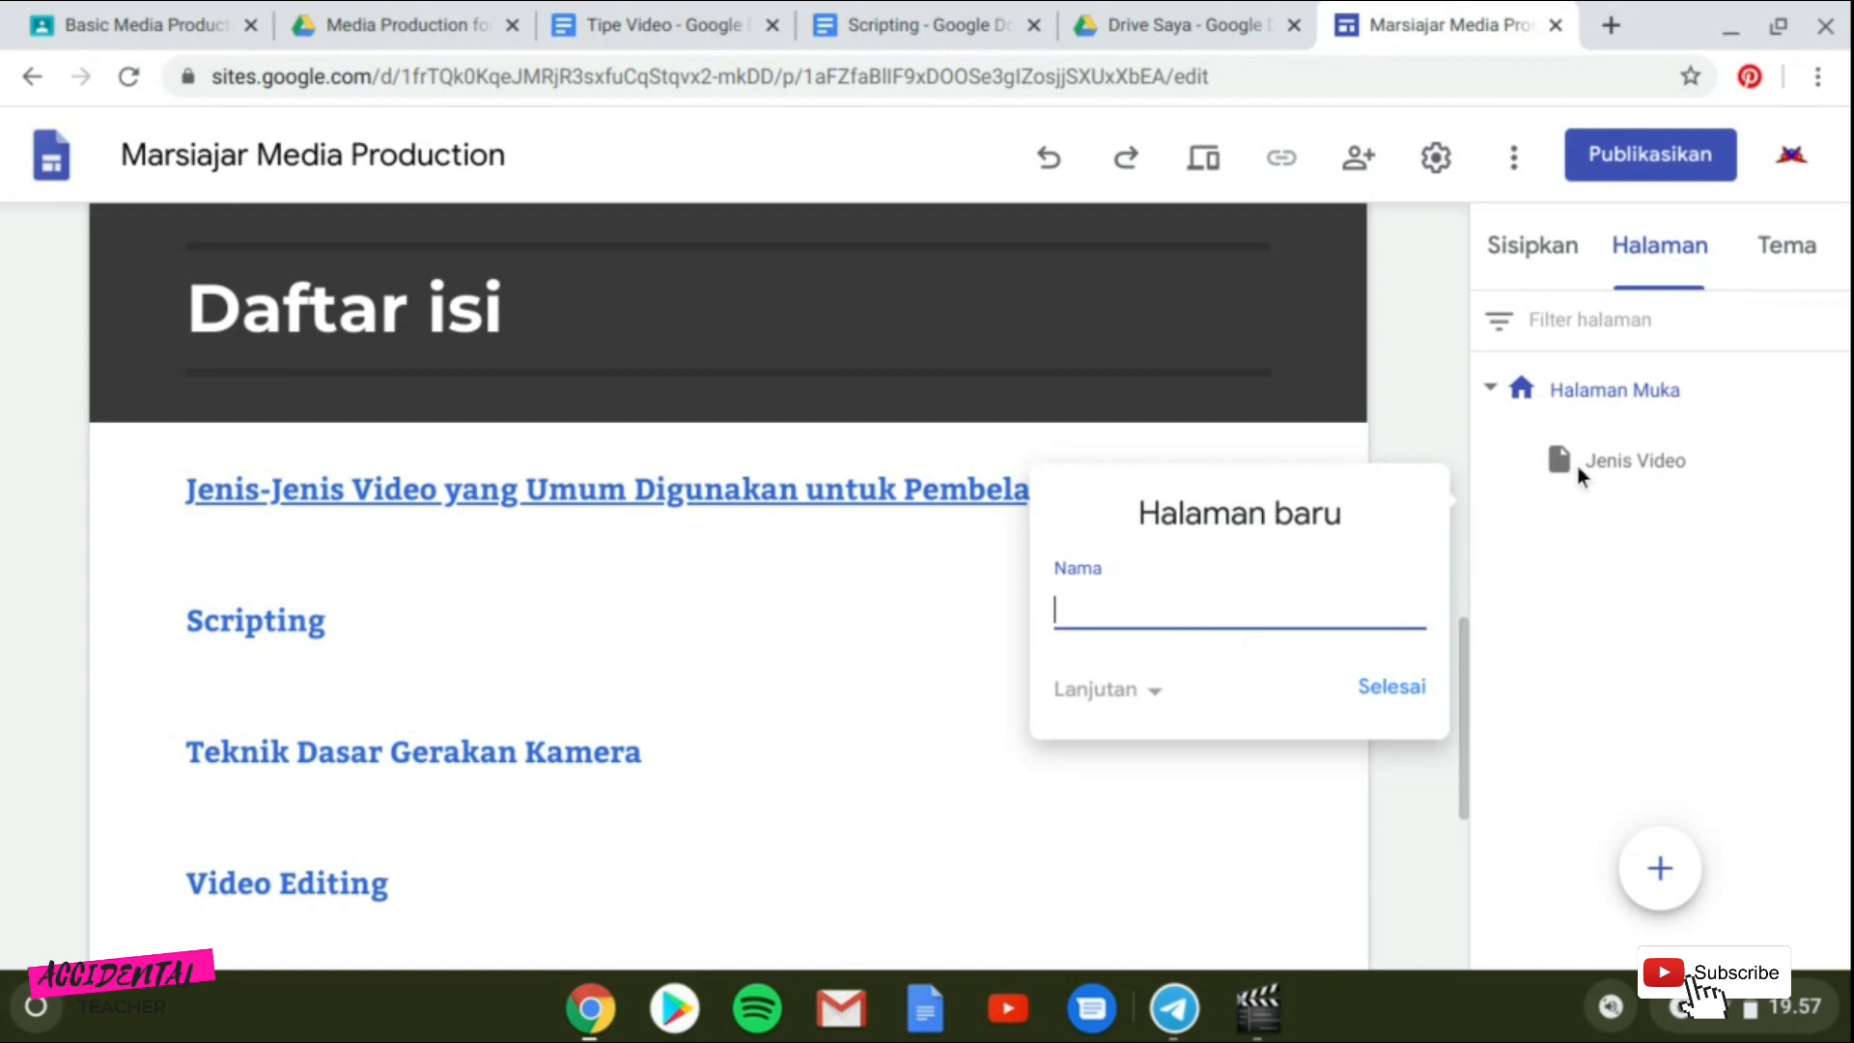
click(1384, 694)
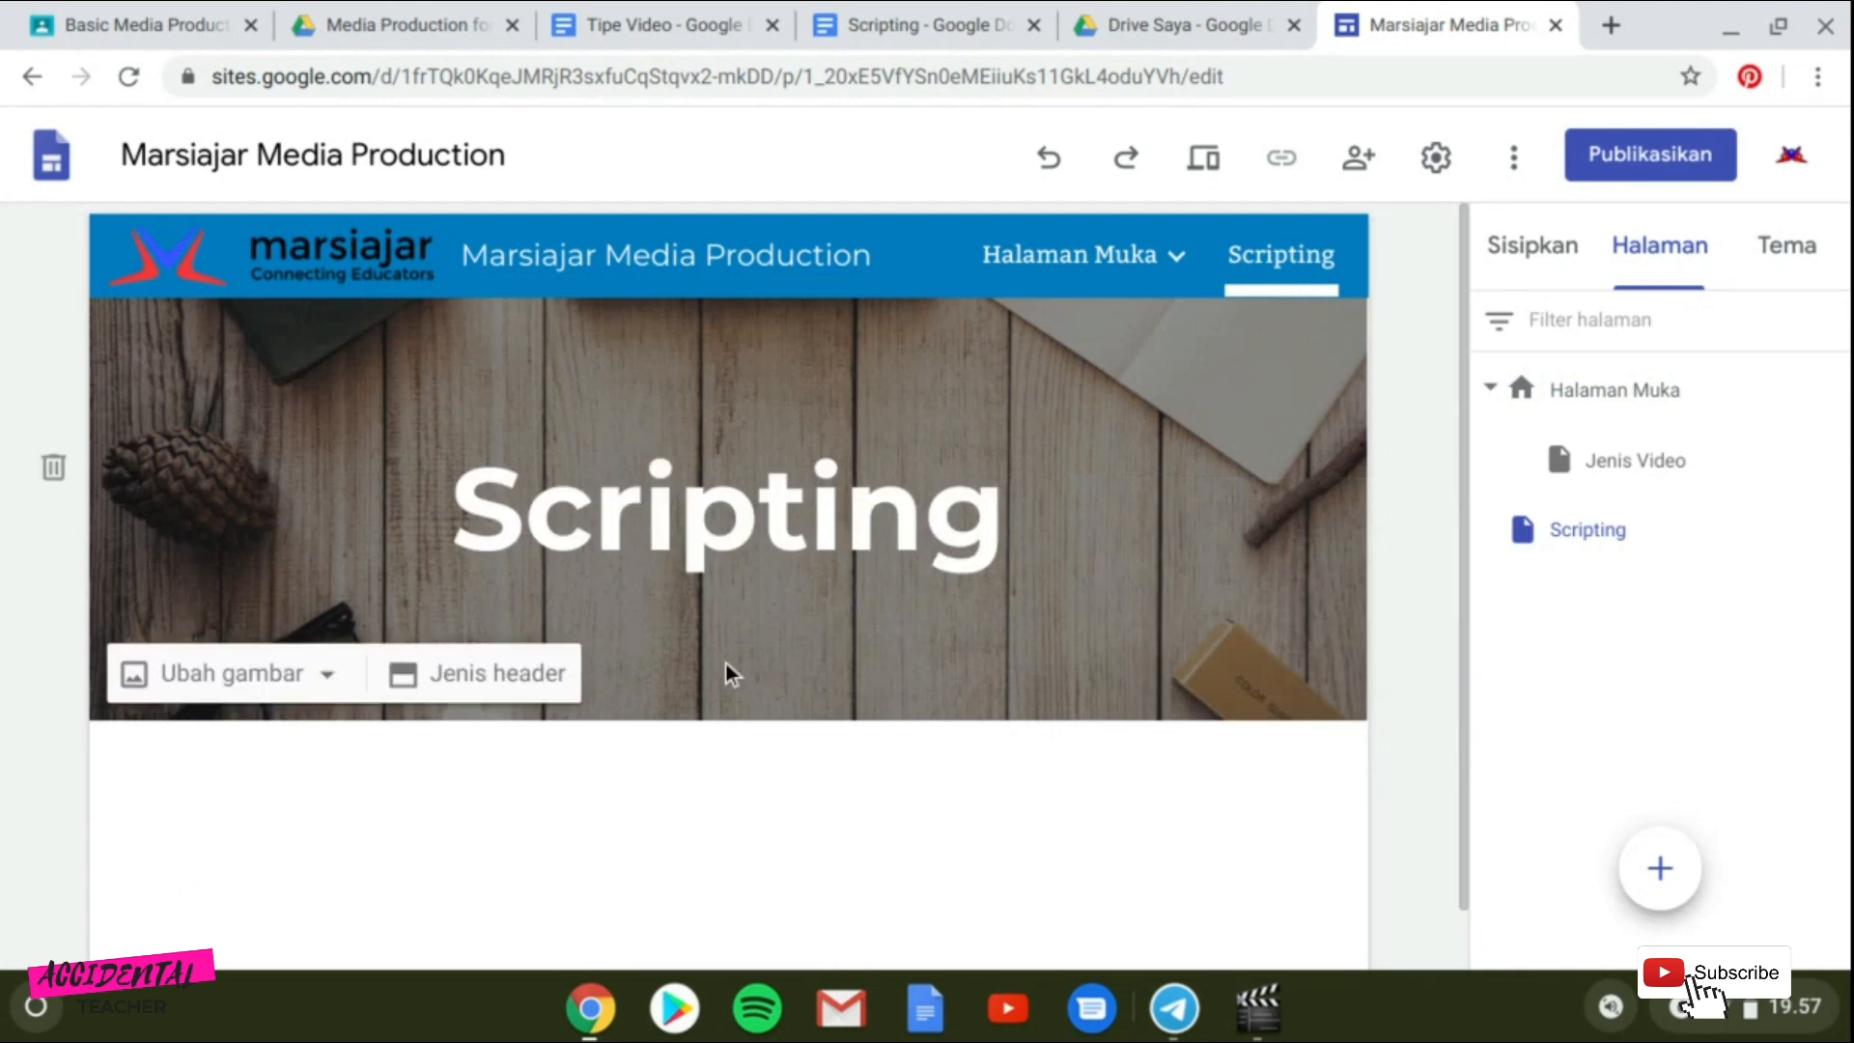
Add an image-and-text layout section below the Scripting page header.
scroll(973, 799, down, 1)
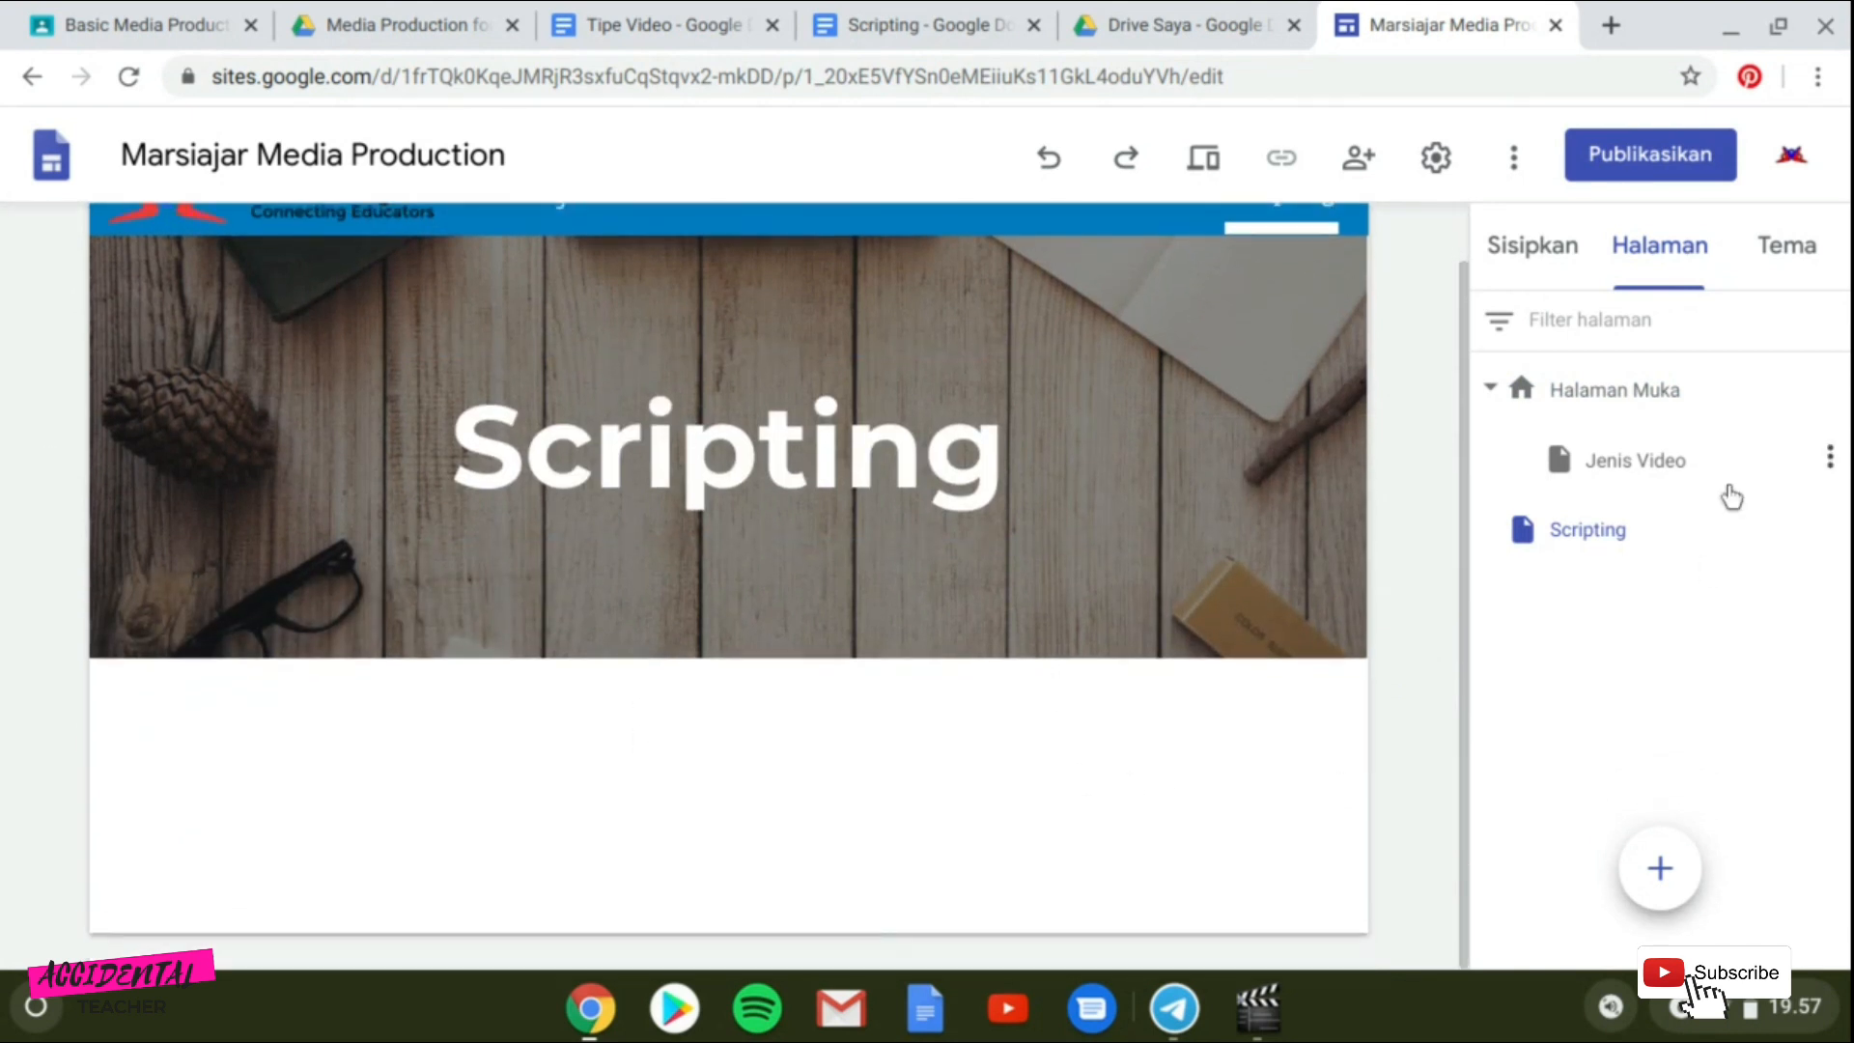
click(1531, 282)
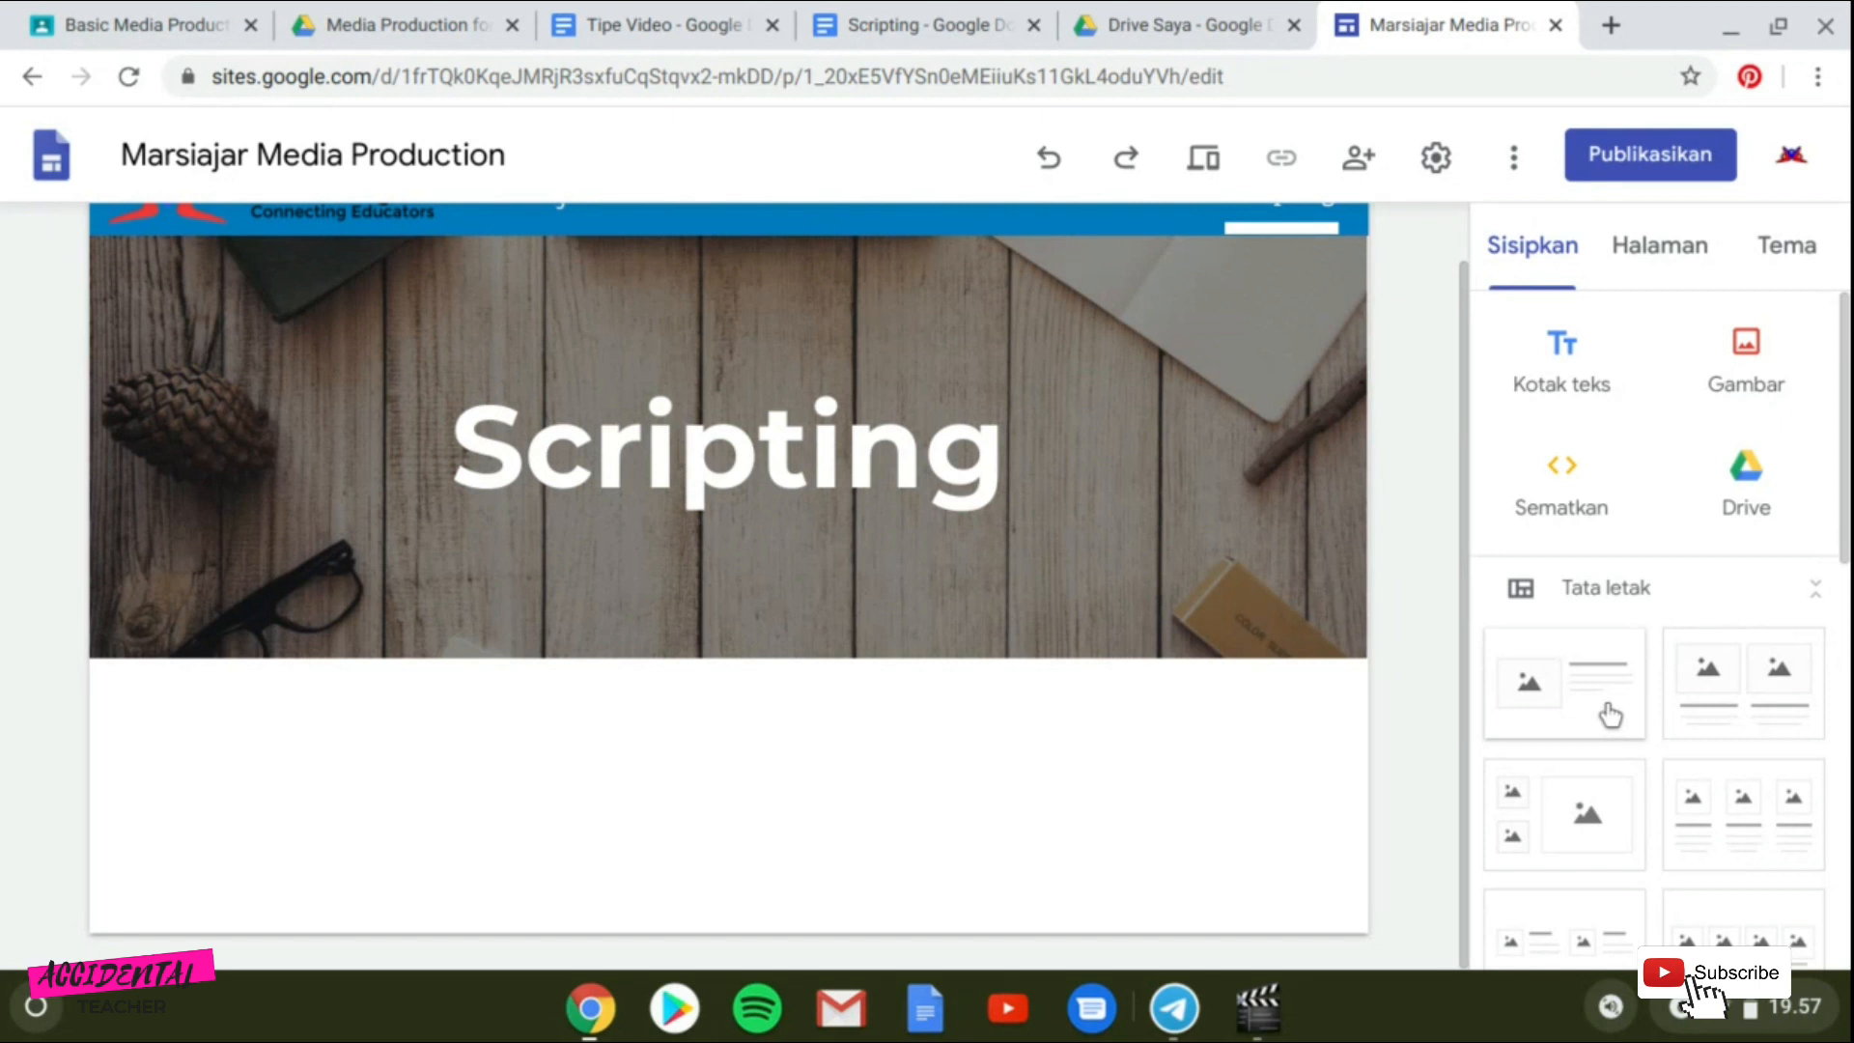
mouse_move(505, 844)
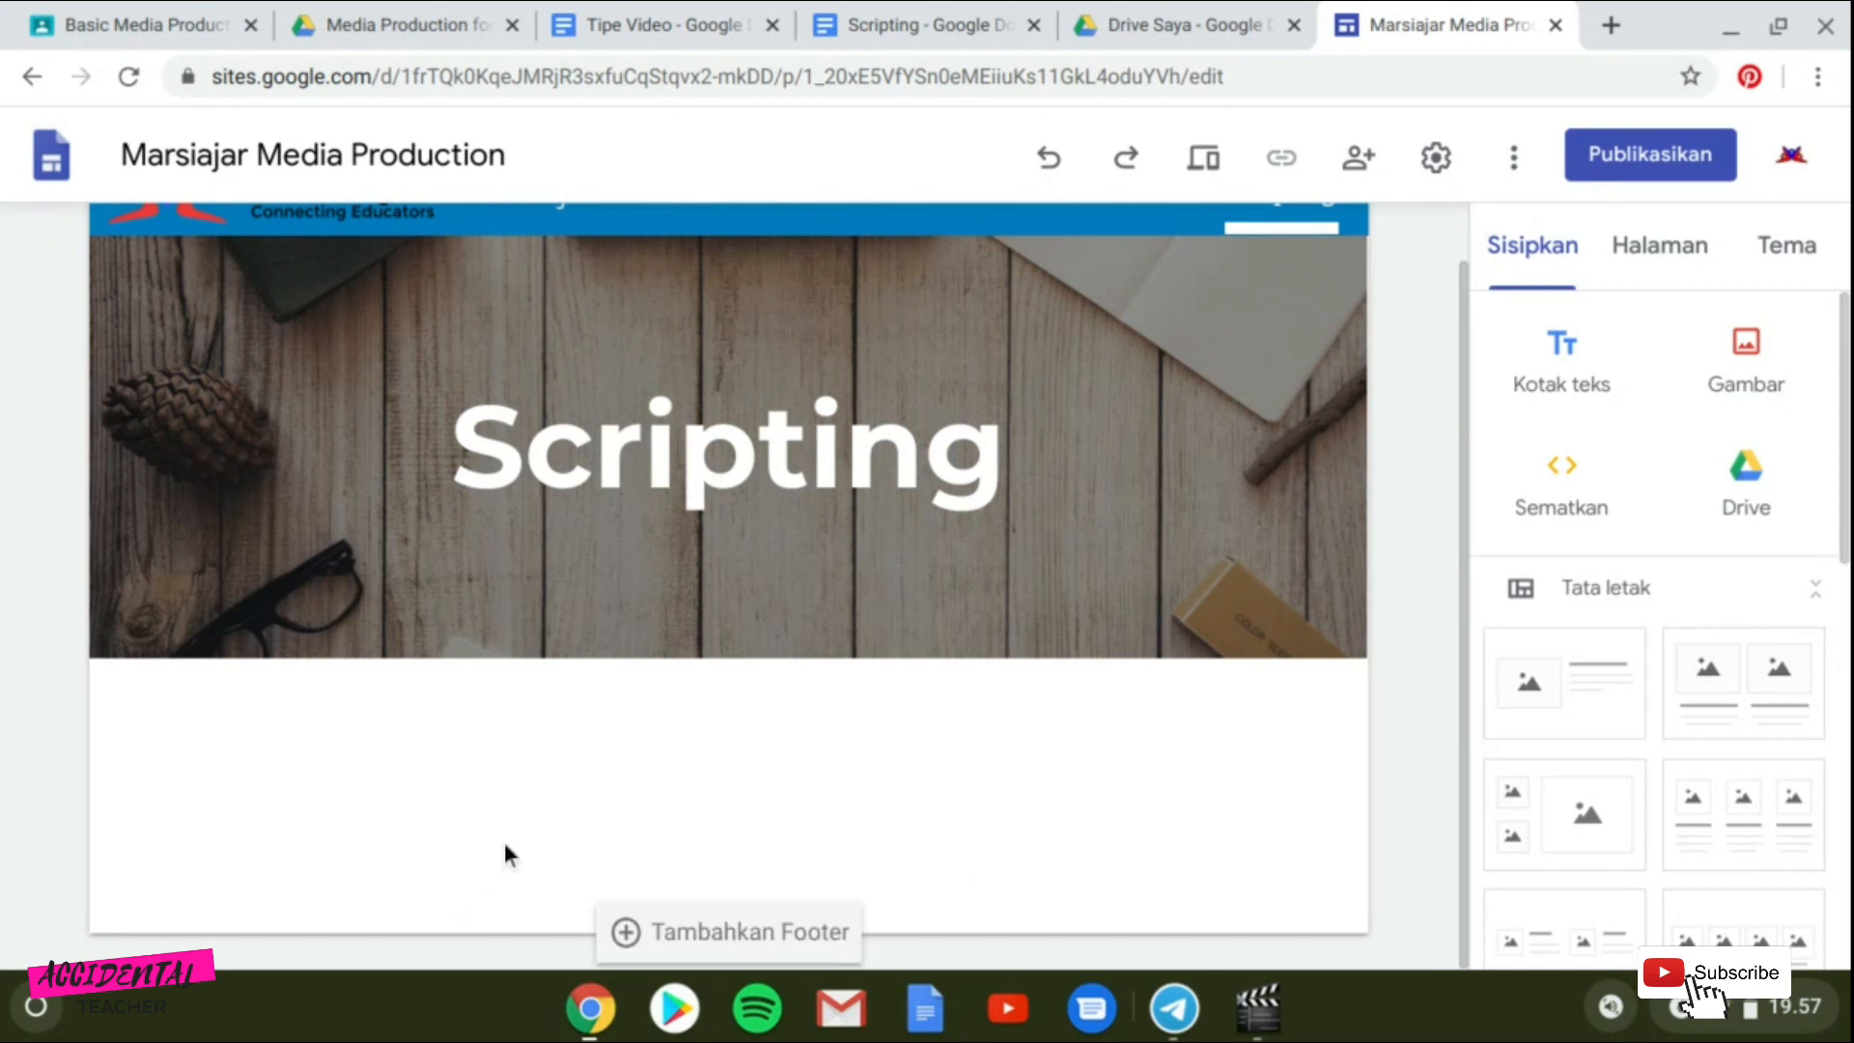
click(1597, 739)
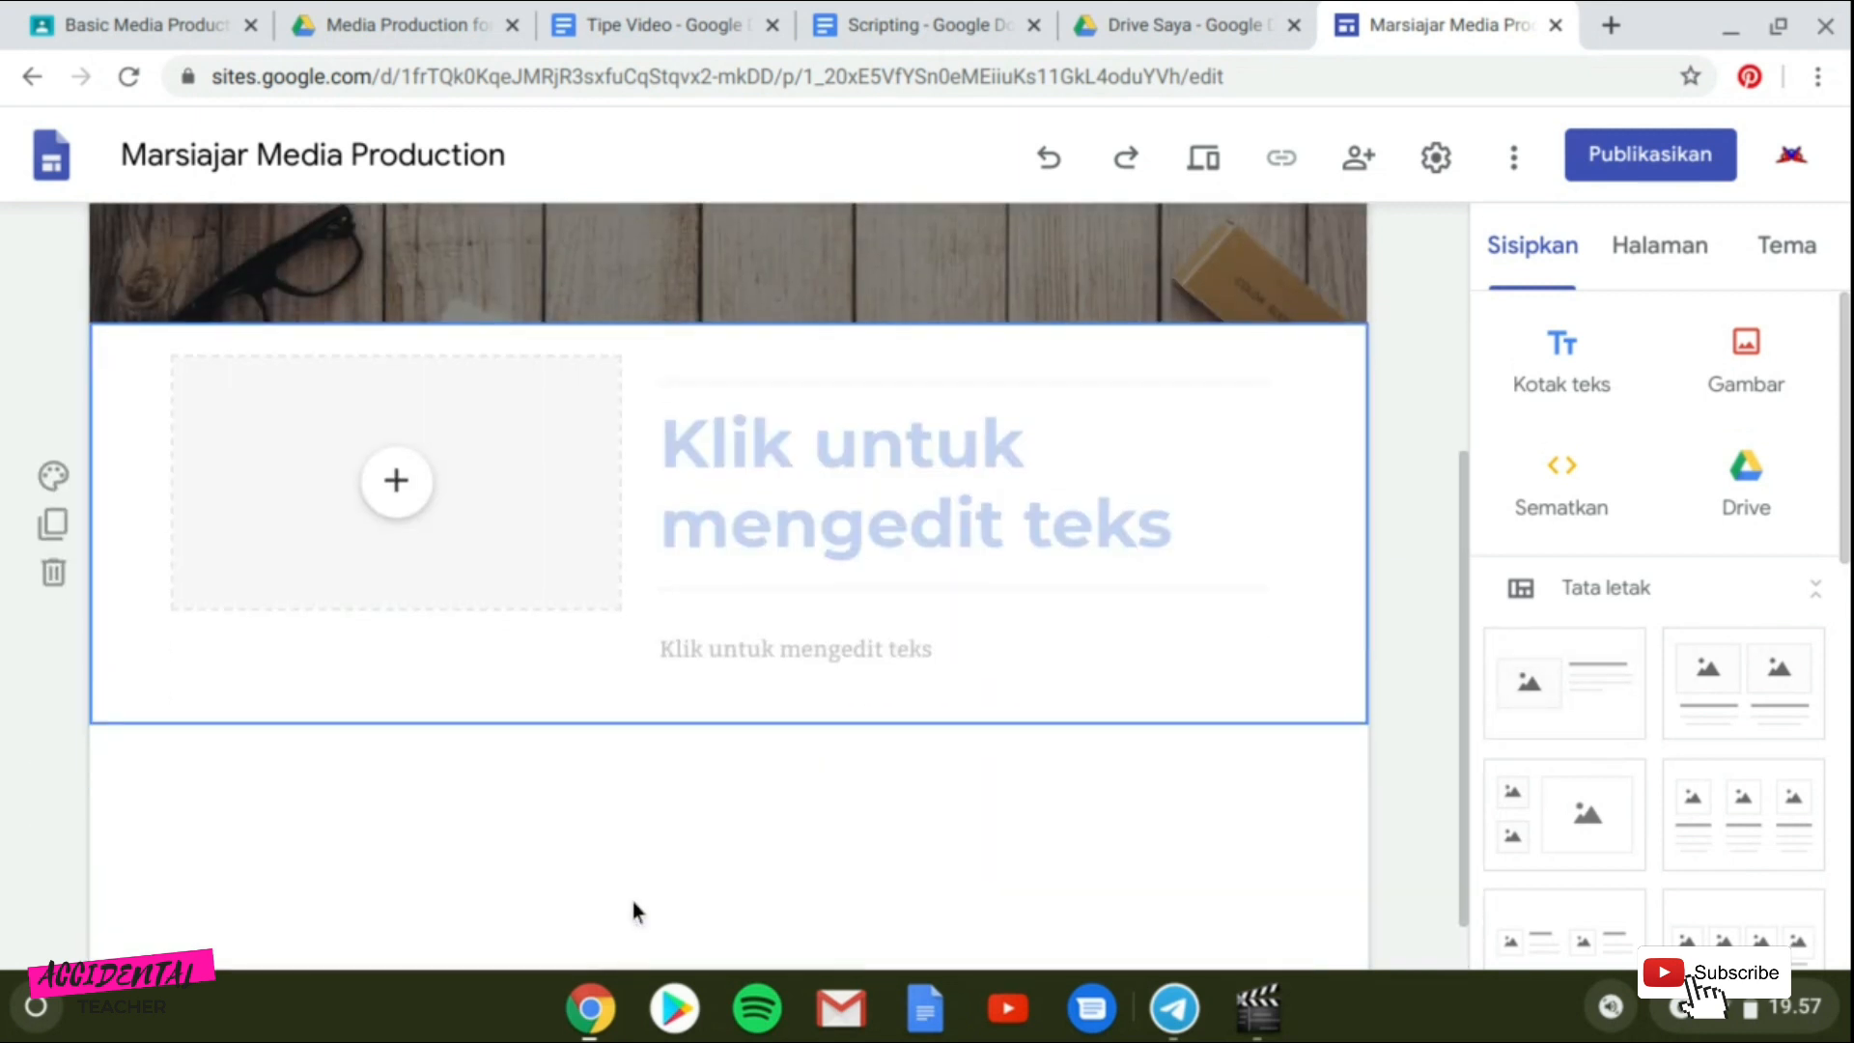
Title the layout's heading "Membuat Naskah untuk Video Pembelajaran".
click(807, 539)
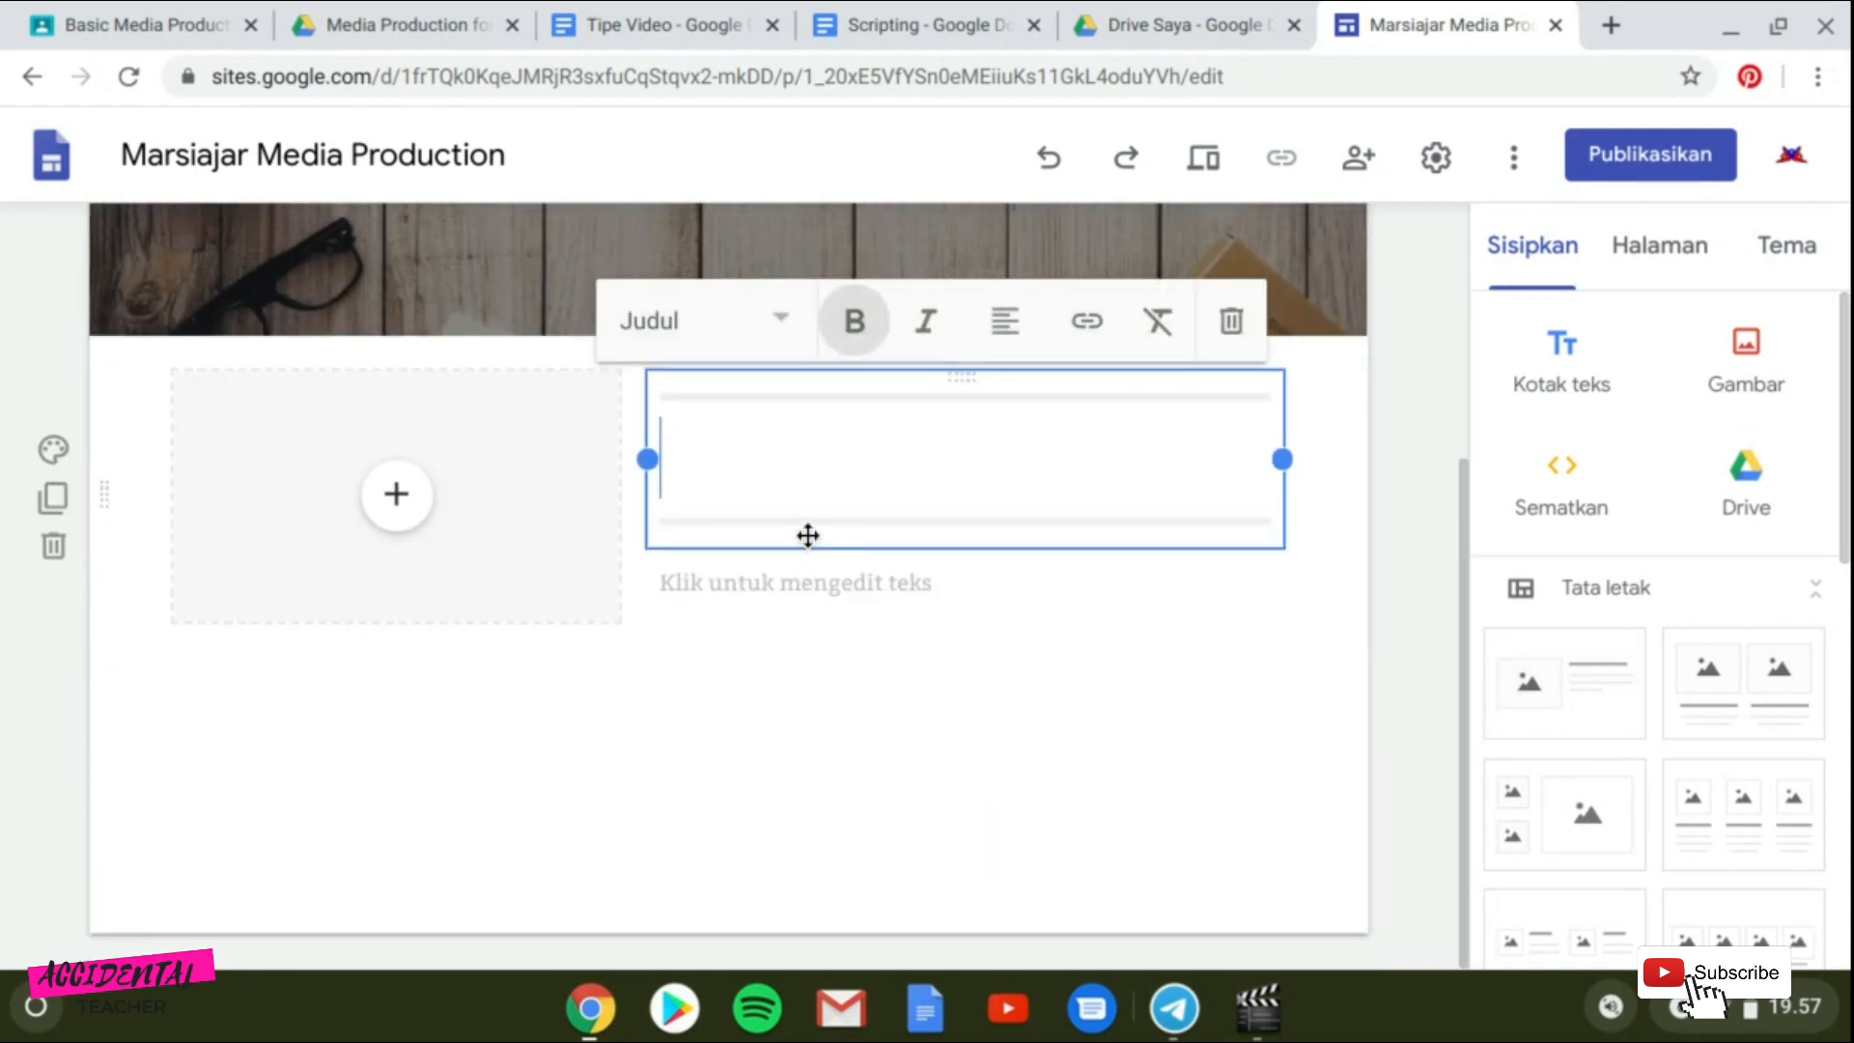
text(Membuat)
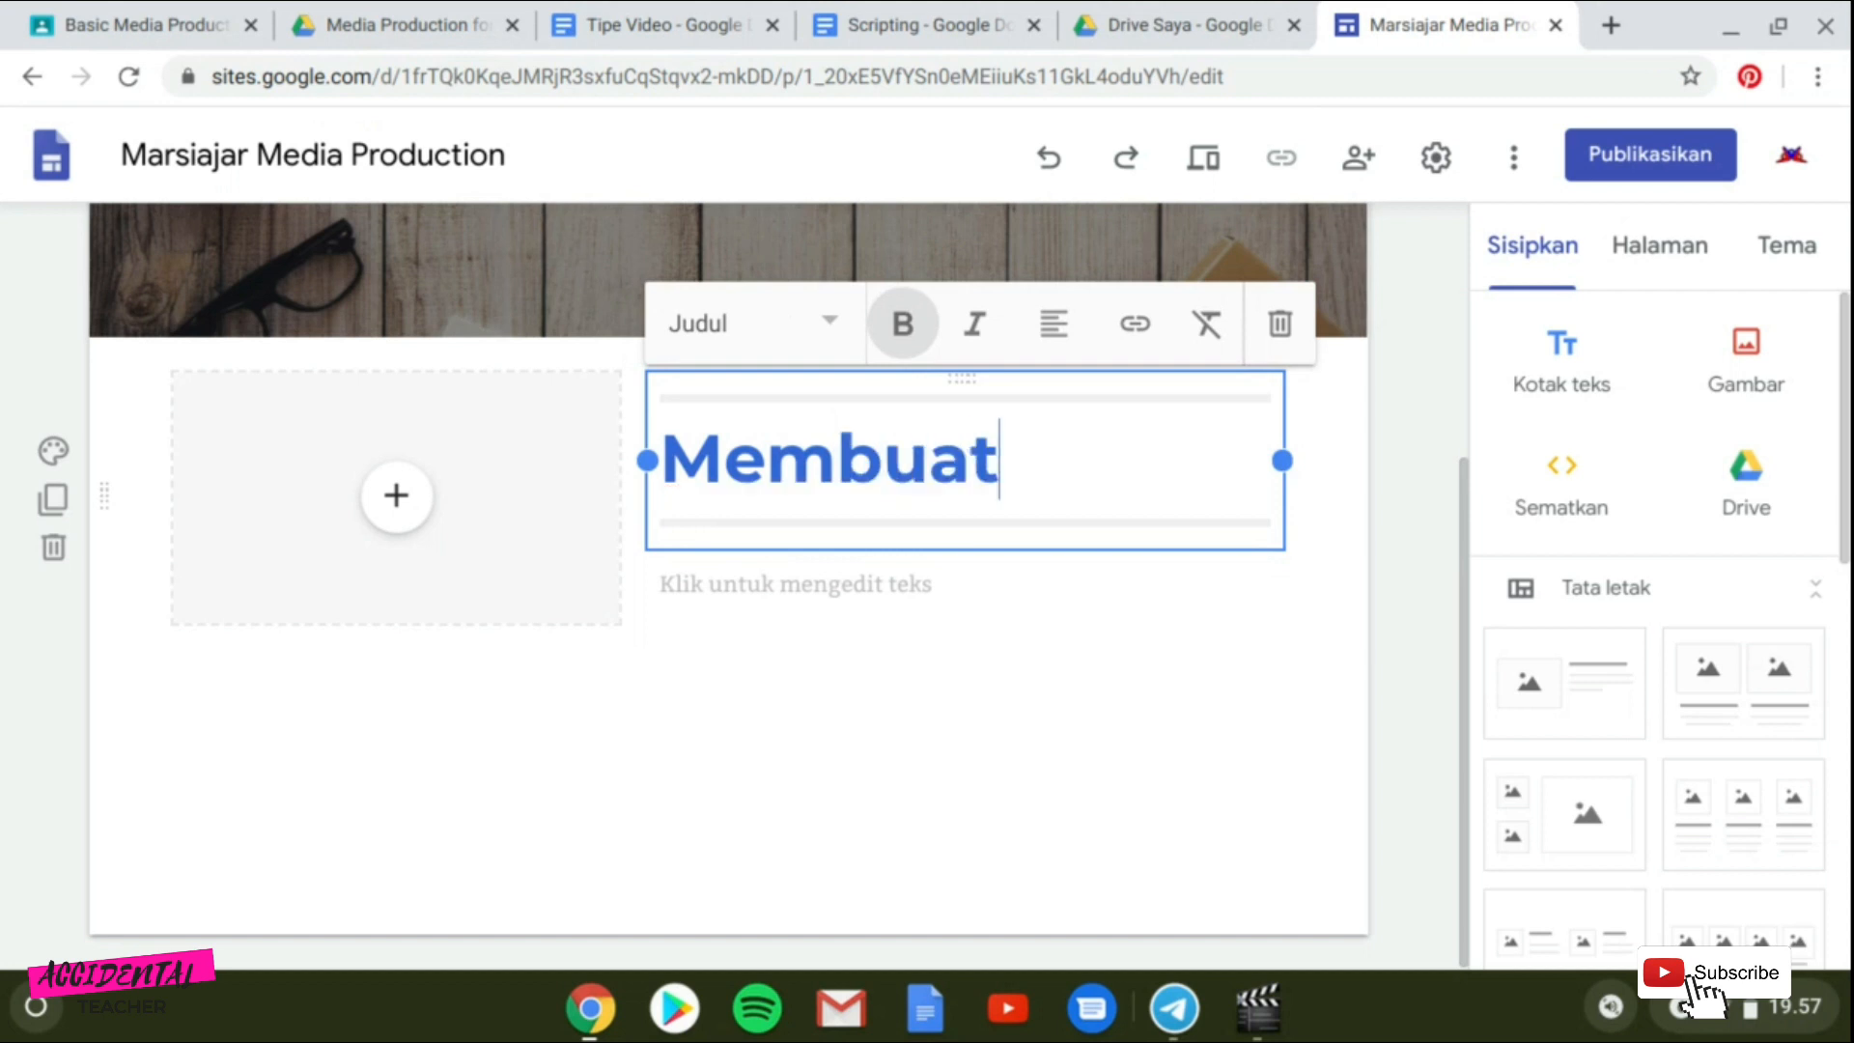
text( Naskah unt)
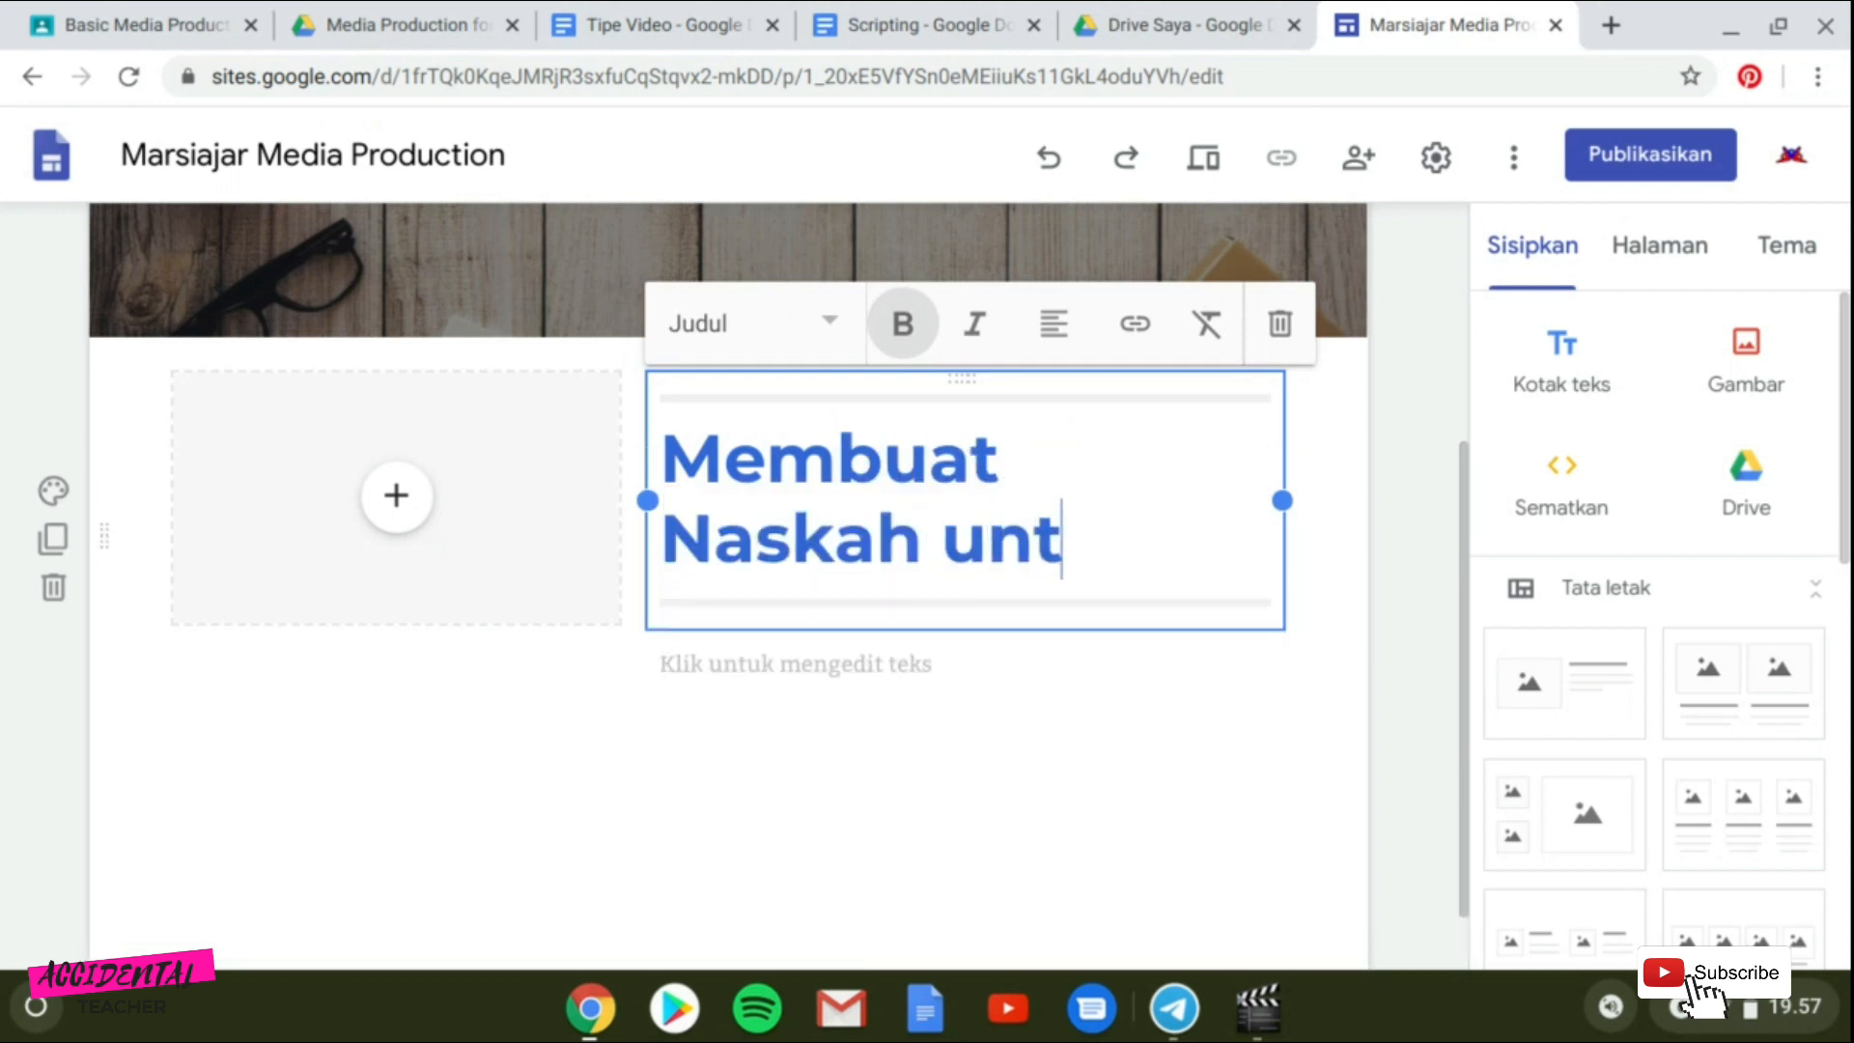
text(uk Video)
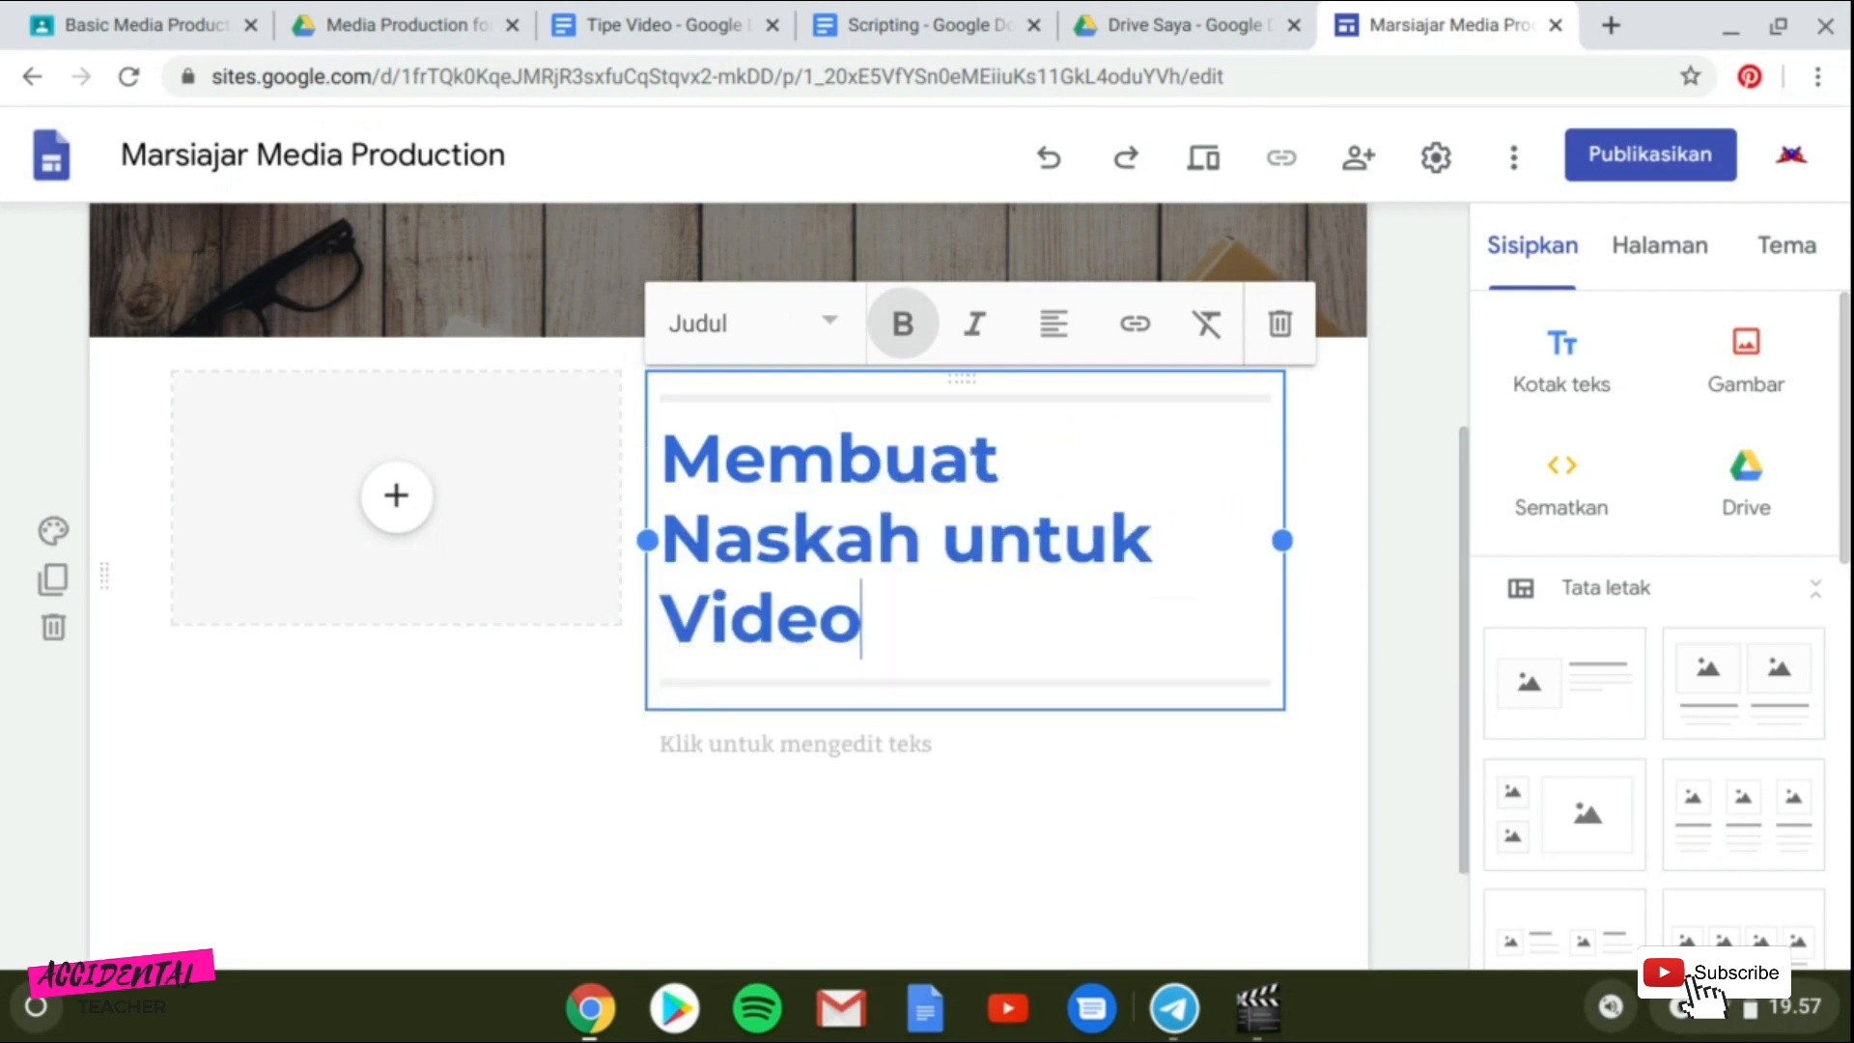
text( Pembelajaran)
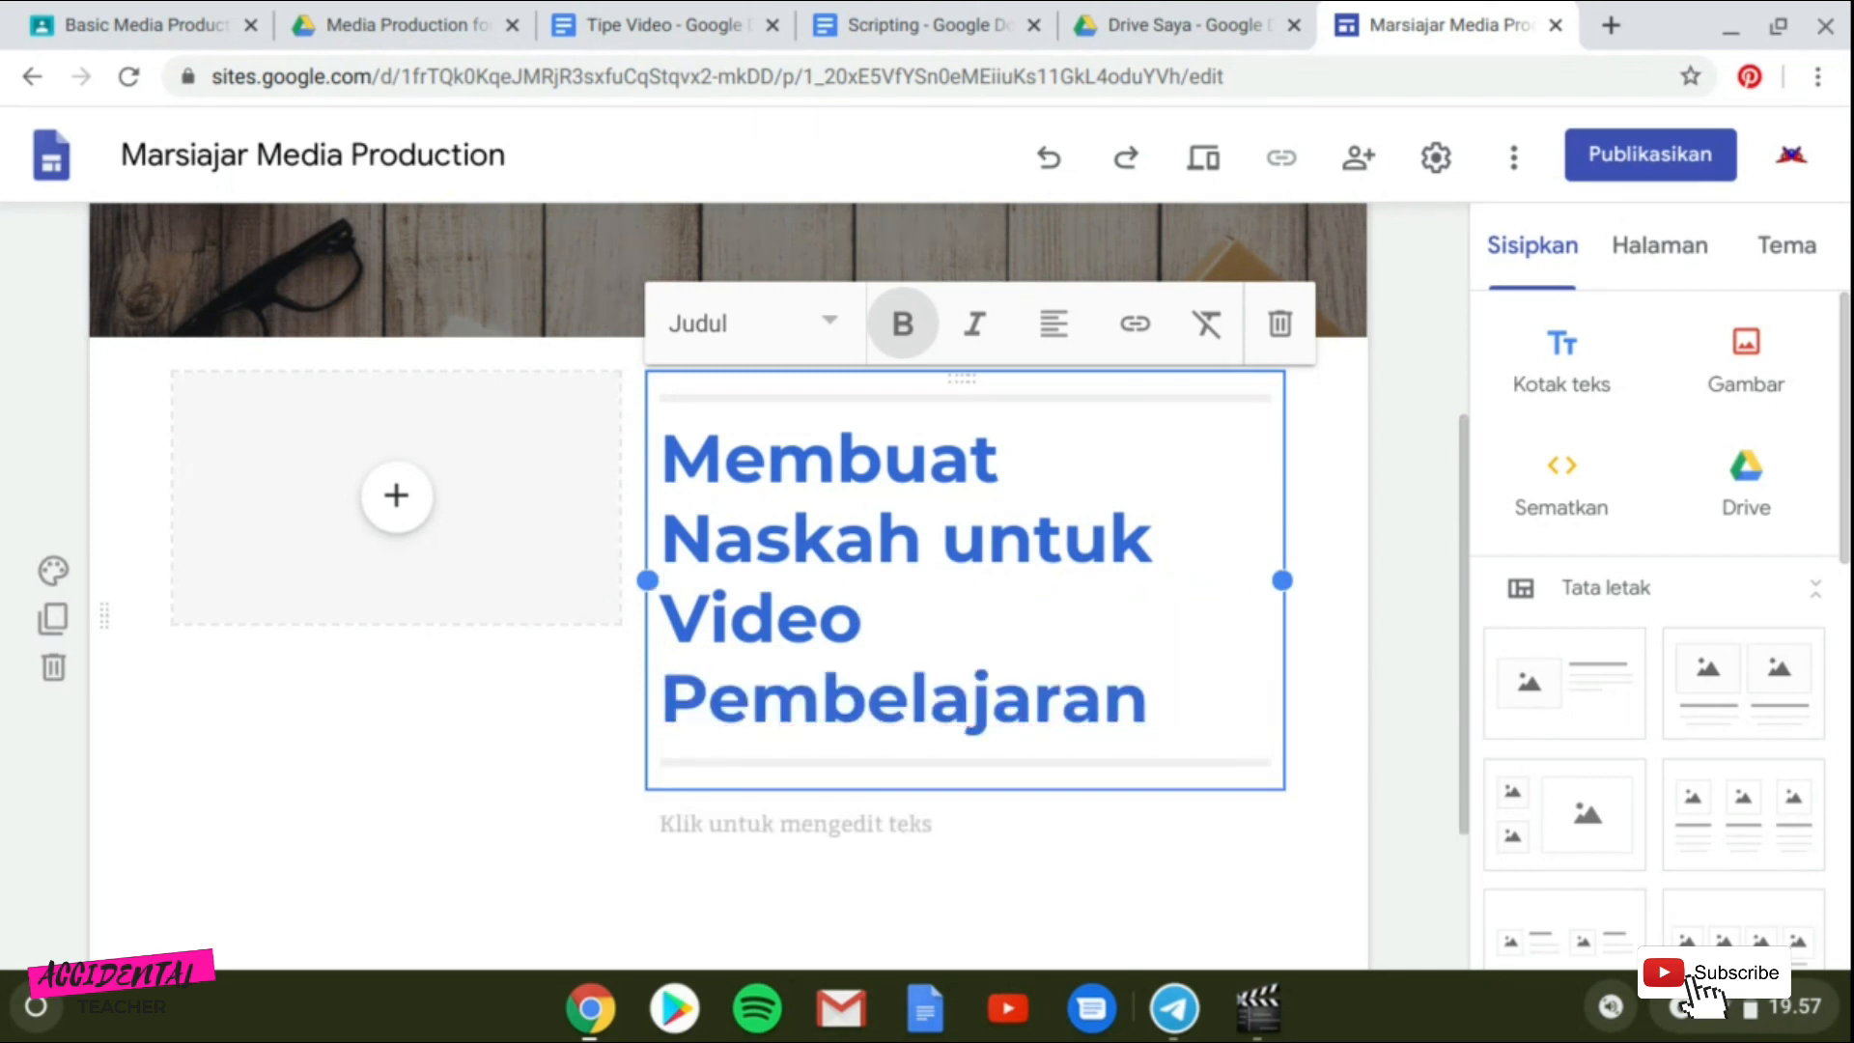
Paste the pre-production introduction paragraph into the layout's body text and remove the trailing blank lines.
click(795, 824)
key(ctrl+v)
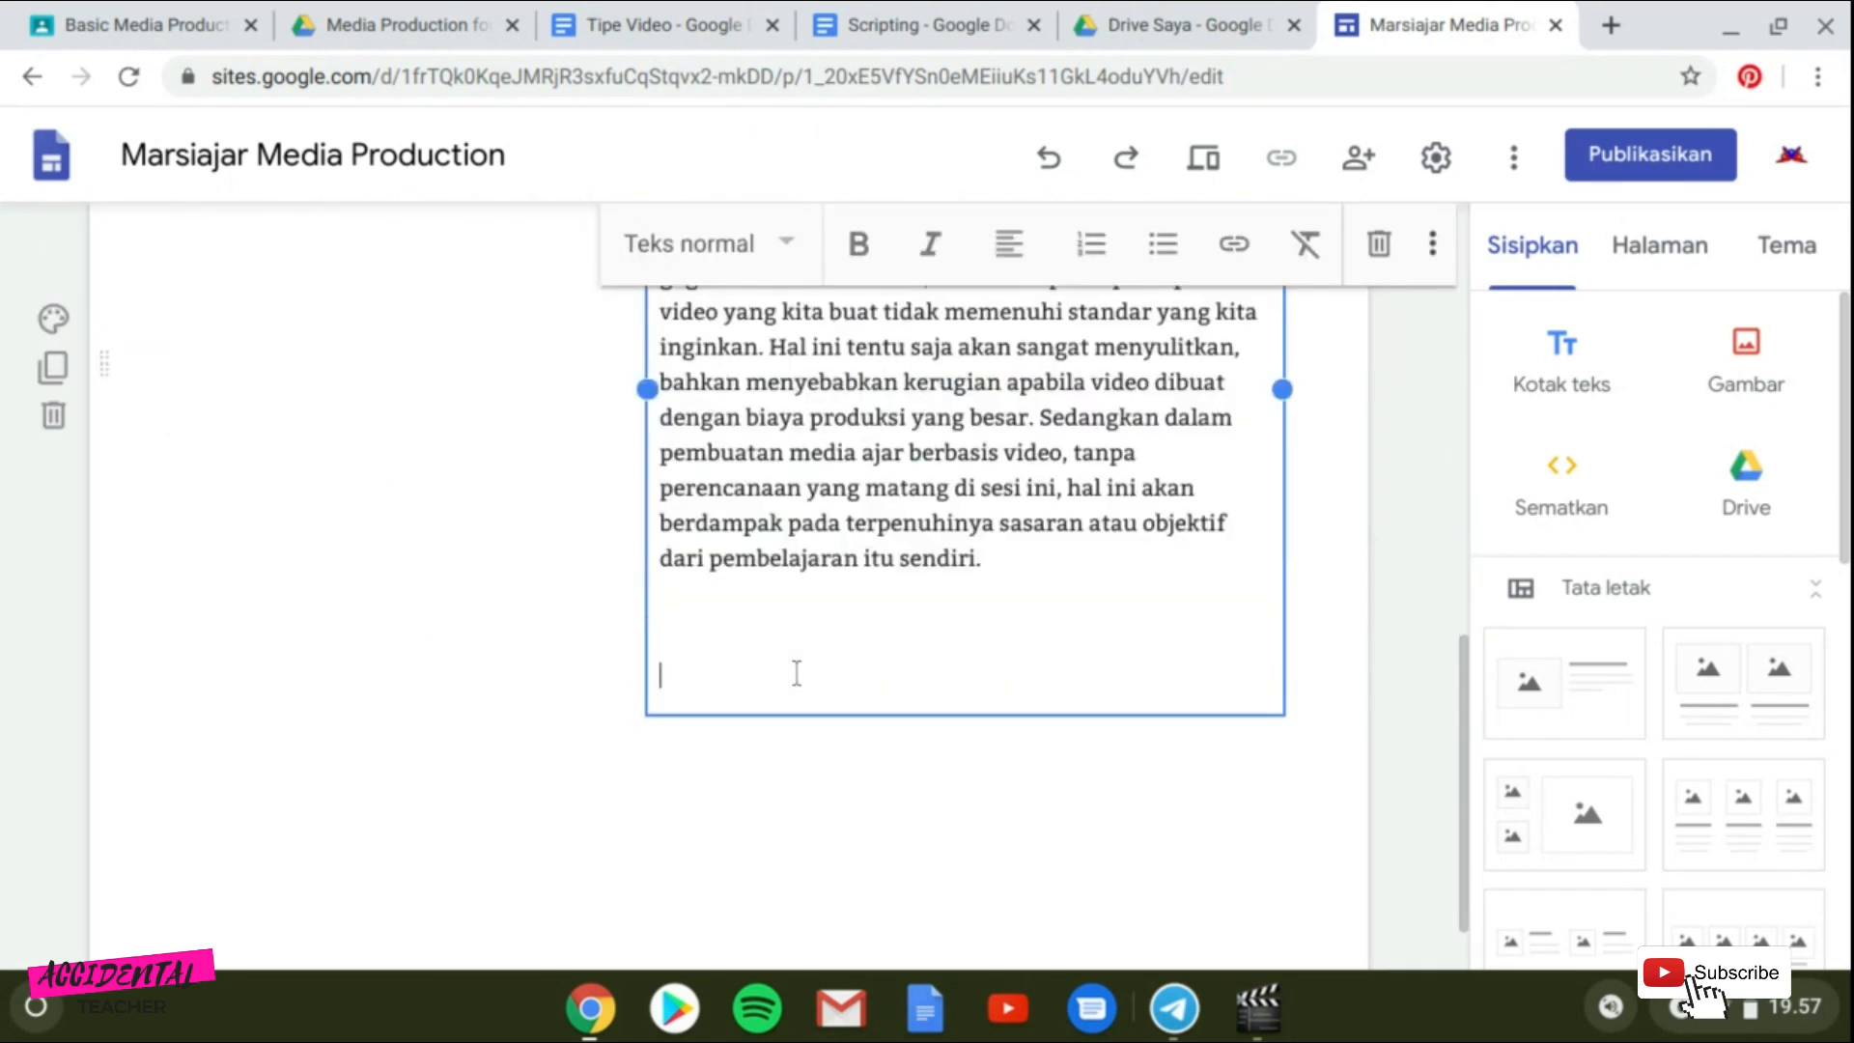
key(BackSpace)
key(BackSpace)
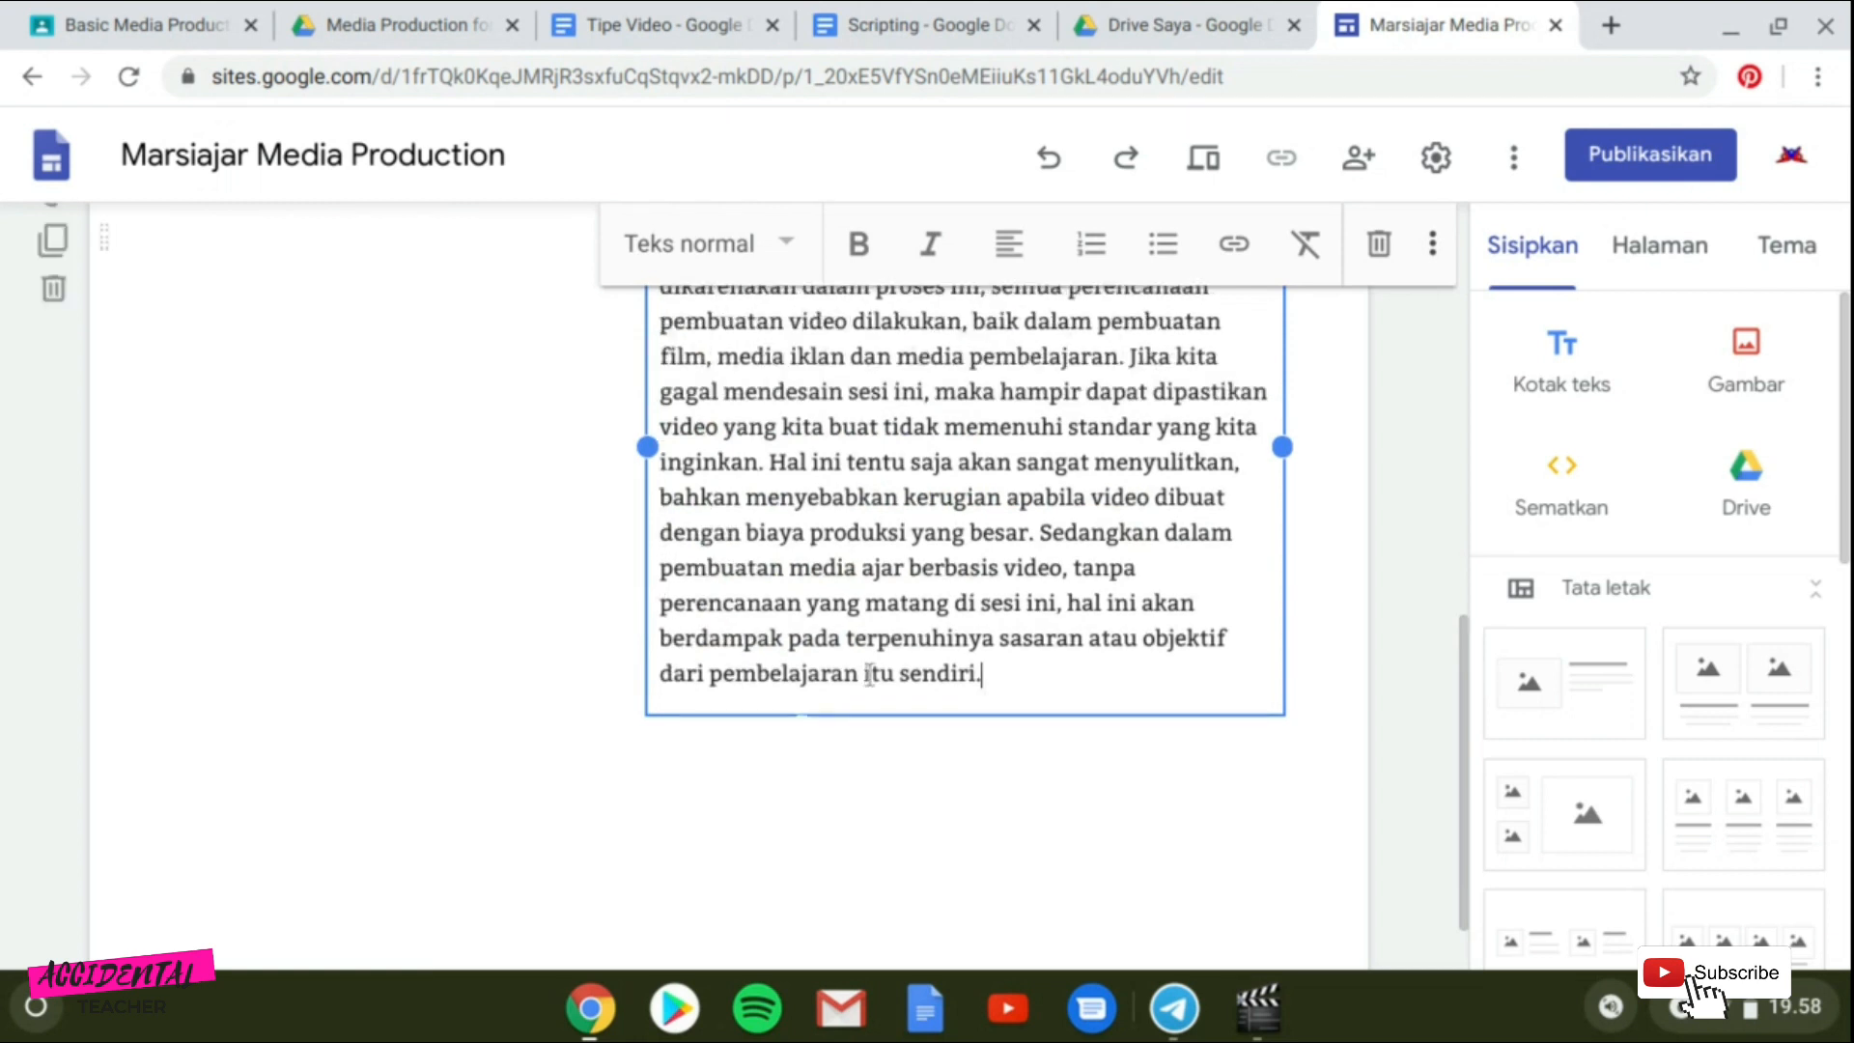
scroll(1108, 637, up, 3)
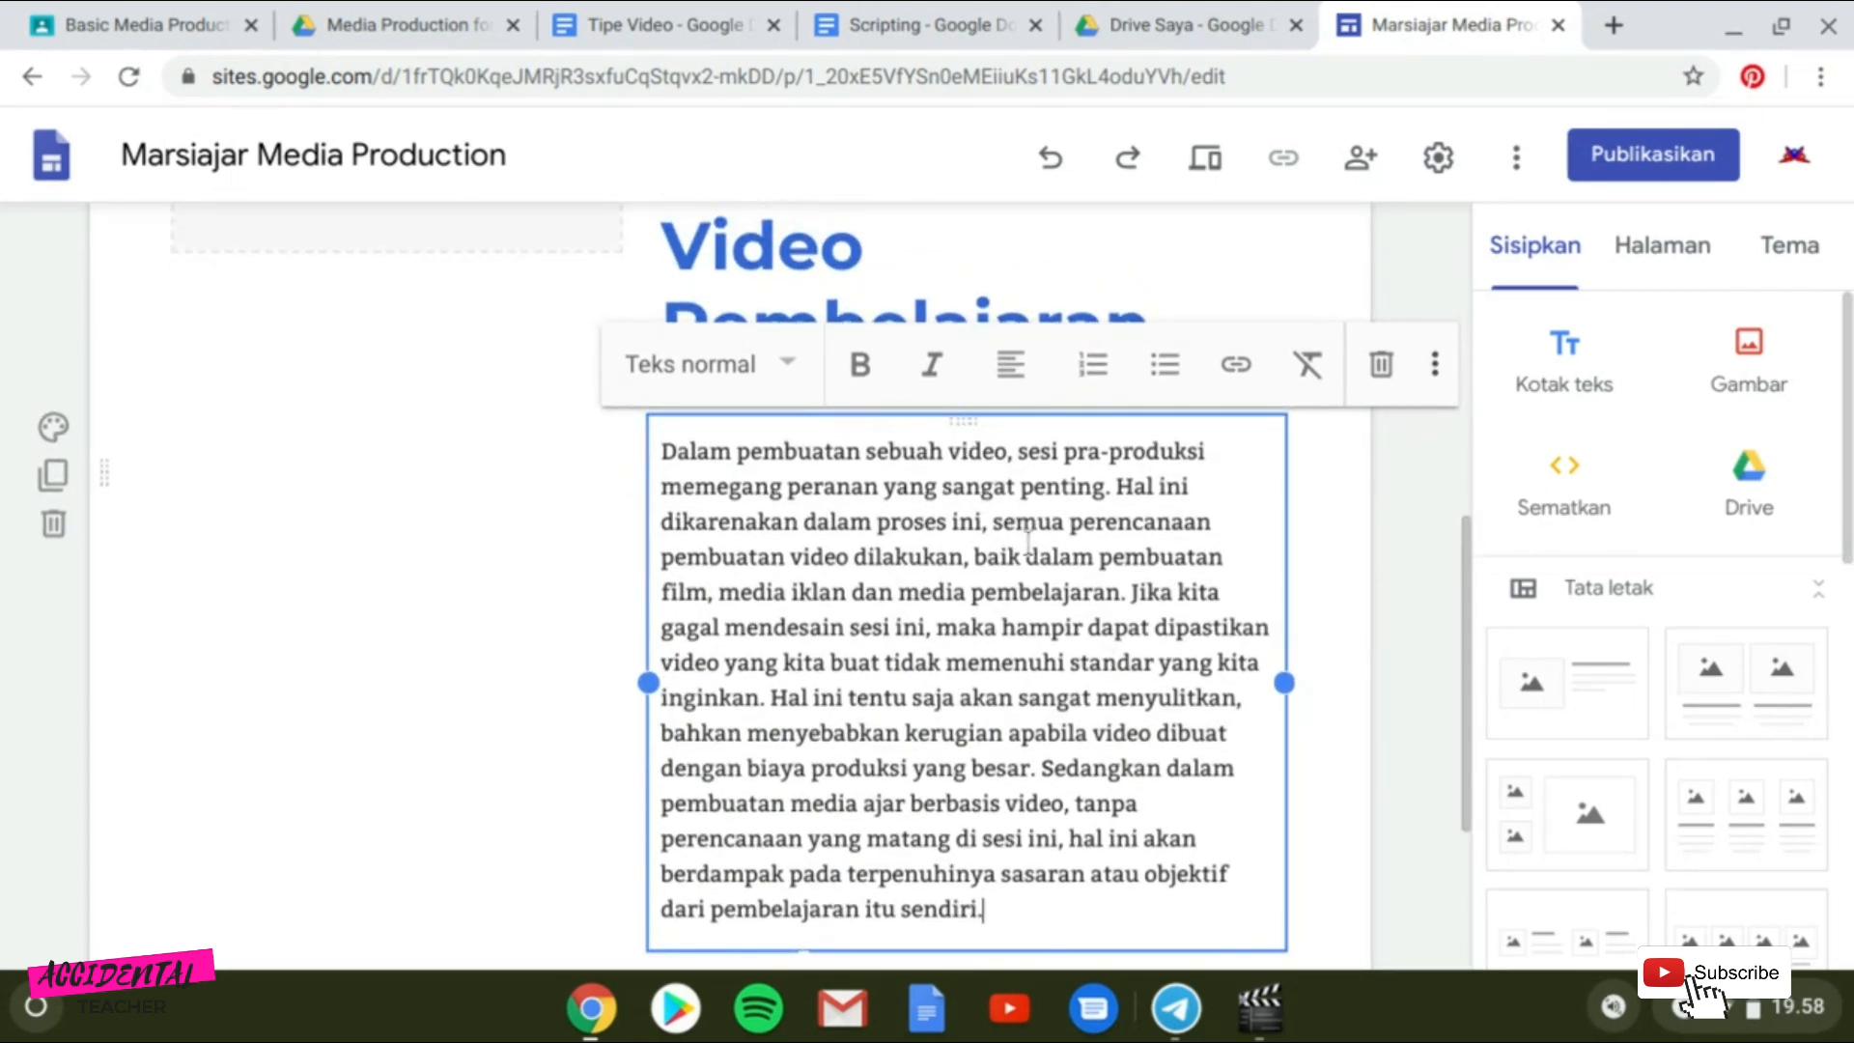
Embed the YouTube video "#Tutorial - Membuat Storyboard untuk E-Learning" in the layout's image placeholder, searching "tutorial membuat storyboard untuk e learning".
scroll(442, 483, up, 3)
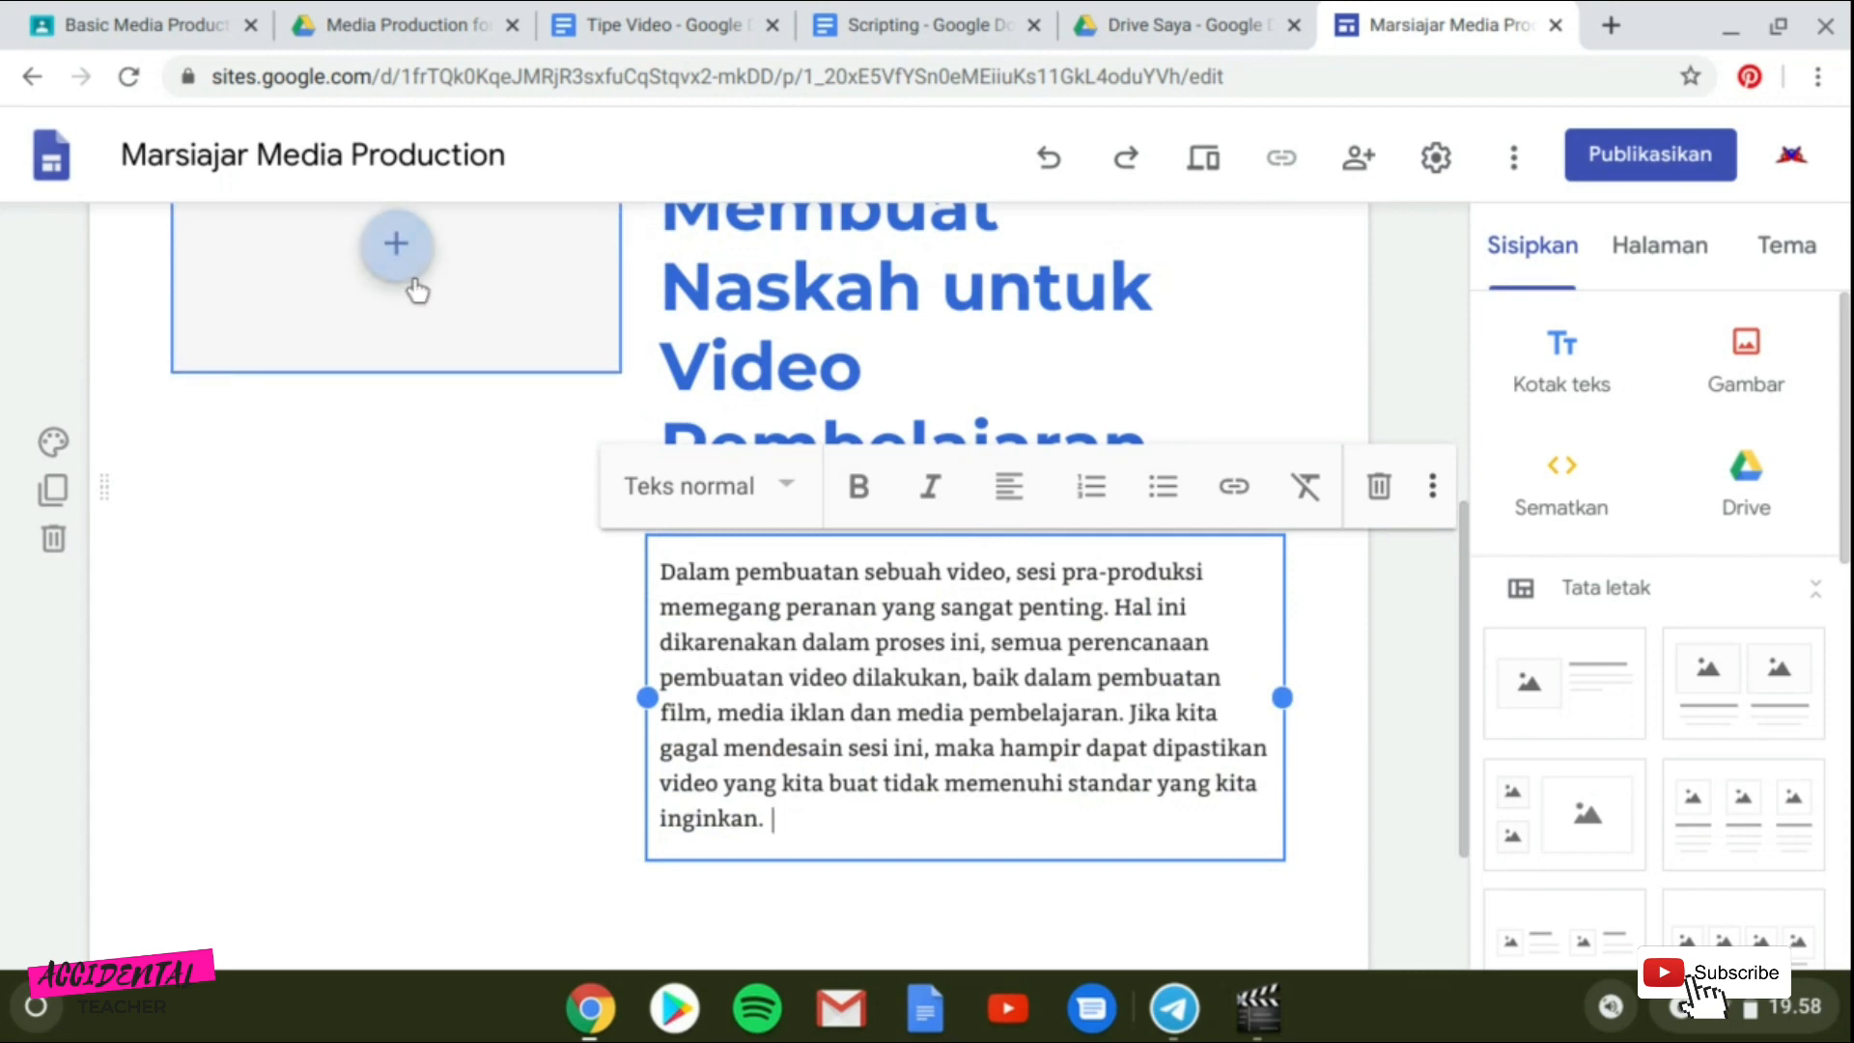
scroll(417, 290, up, 3)
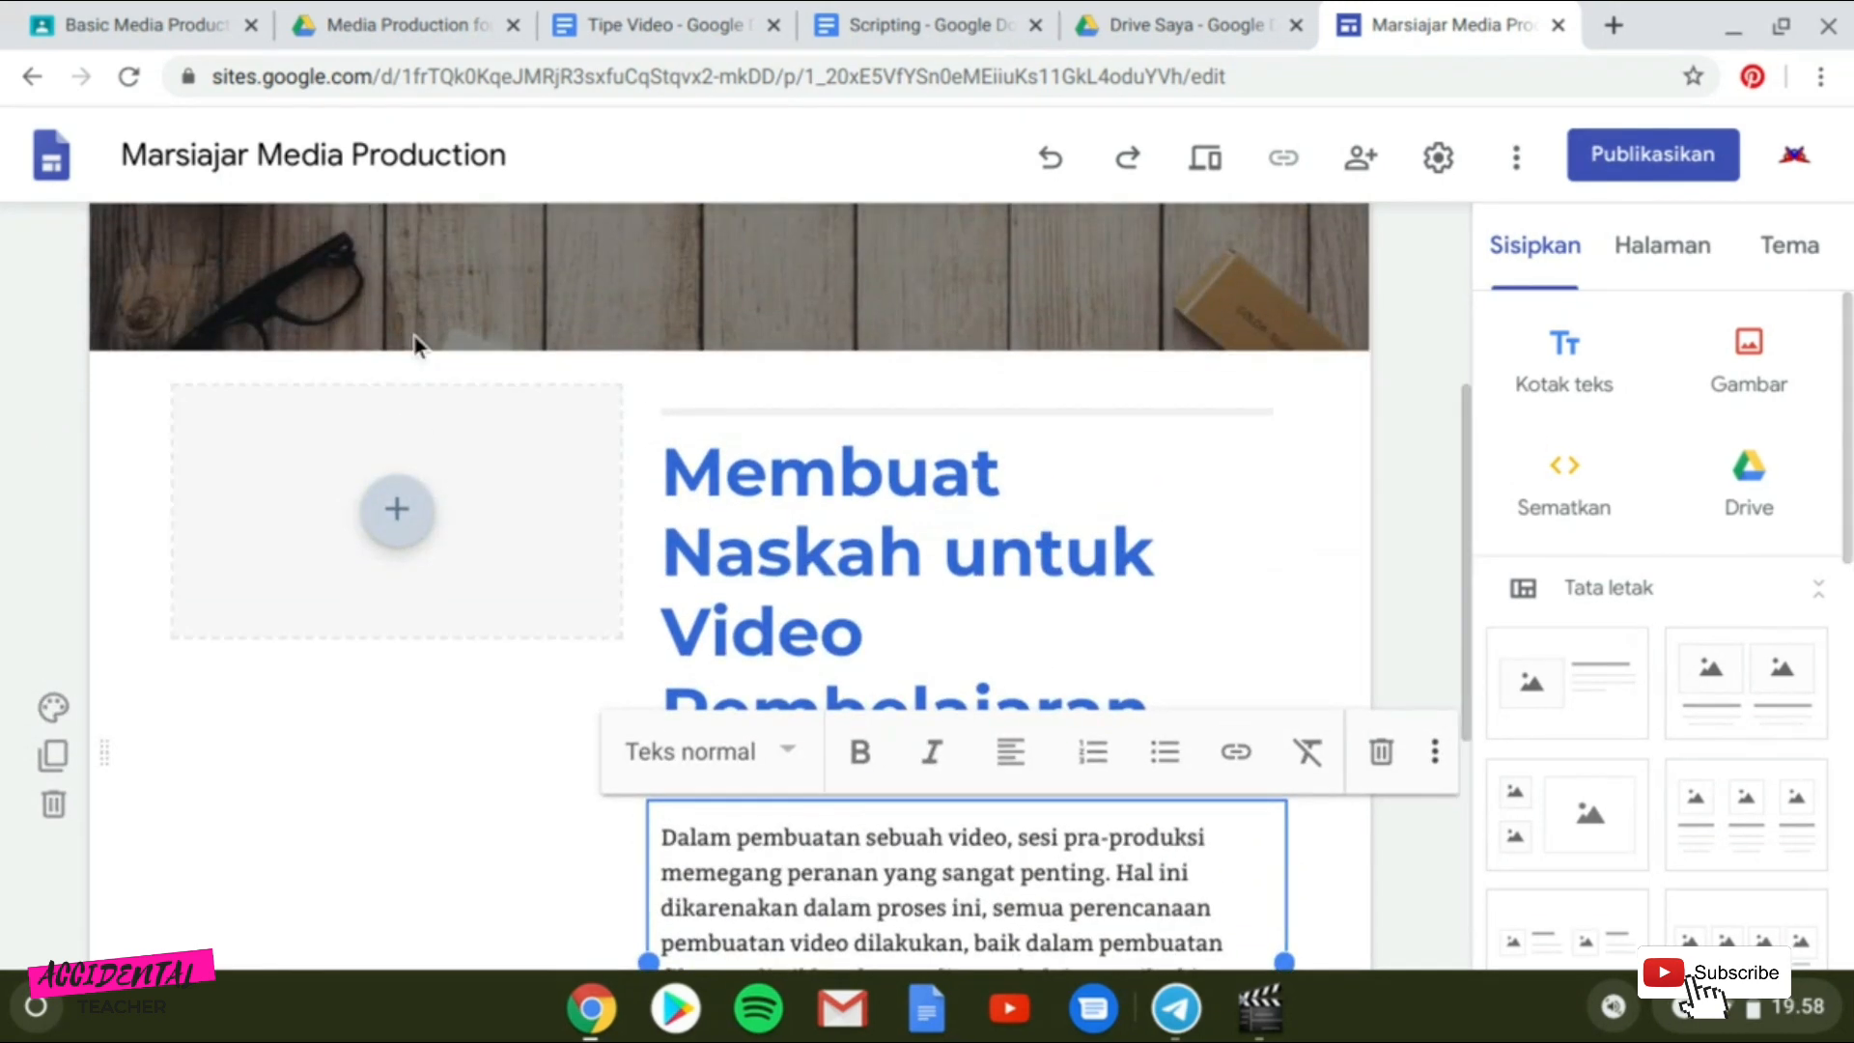
click(407, 514)
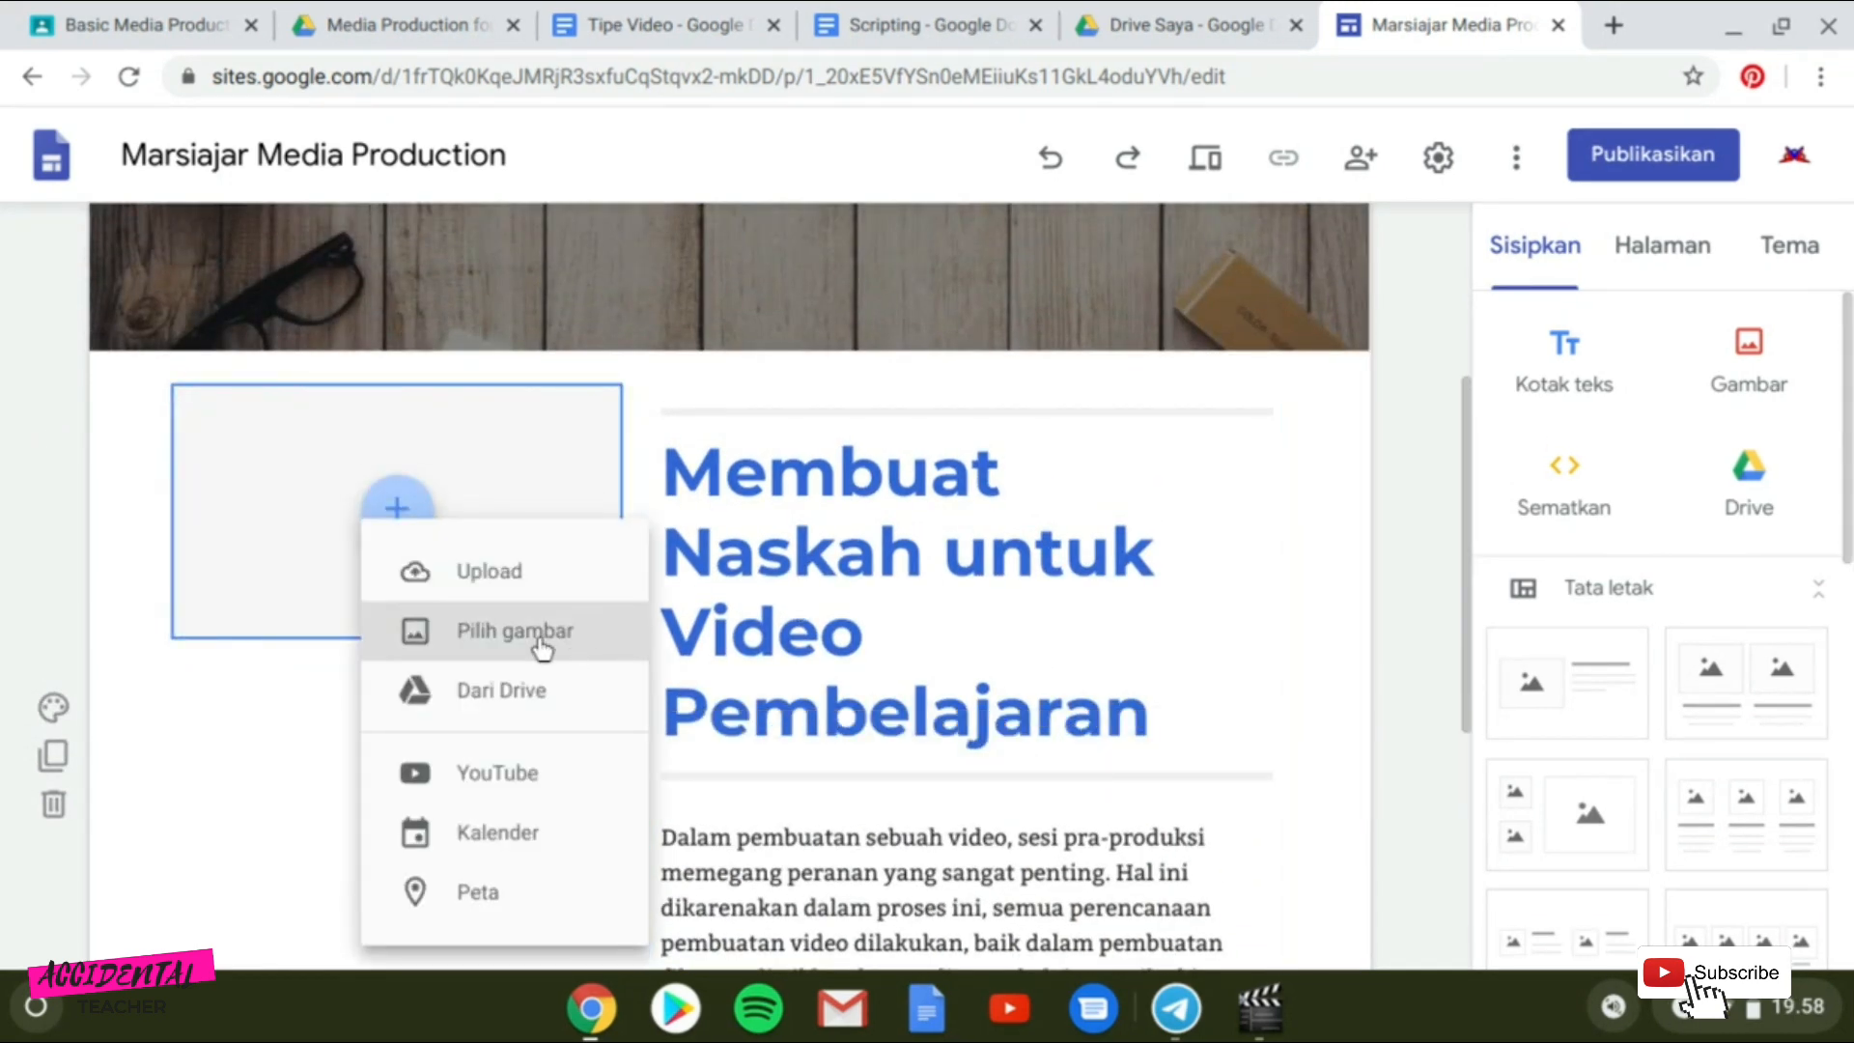
click(507, 792)
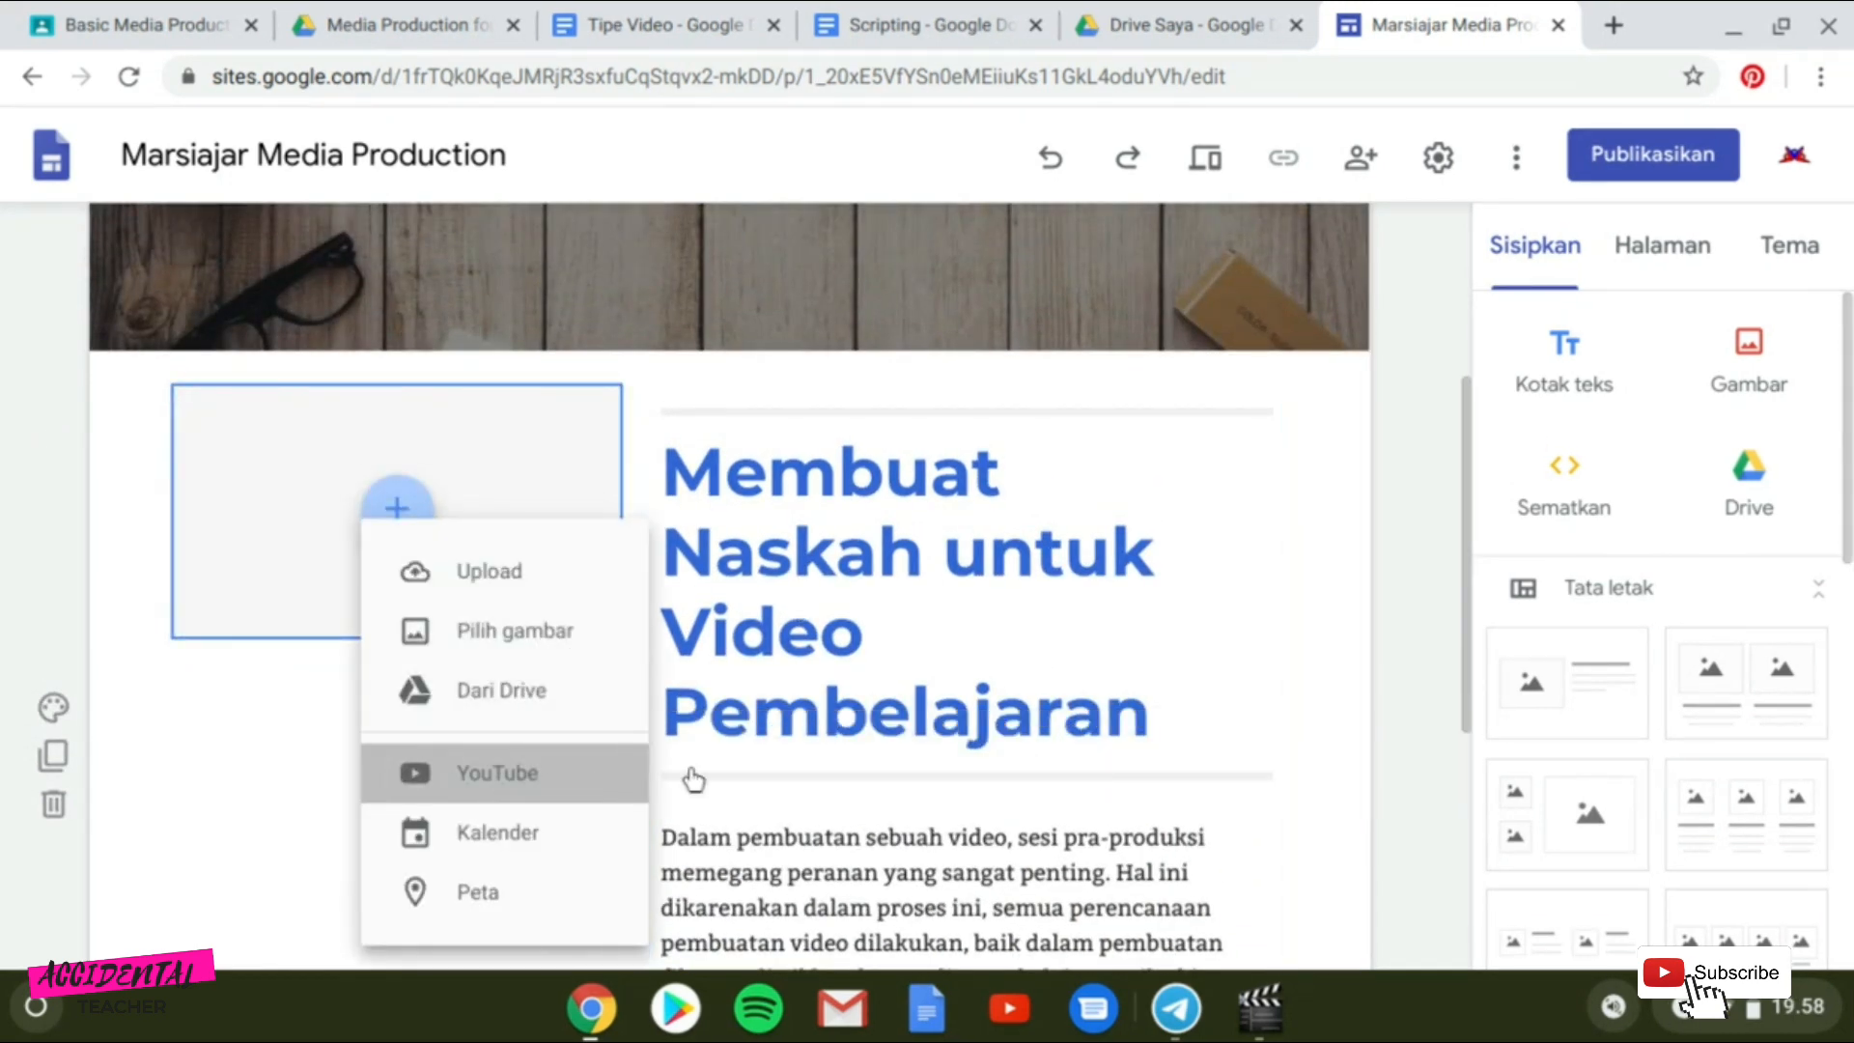
click(1028, 608)
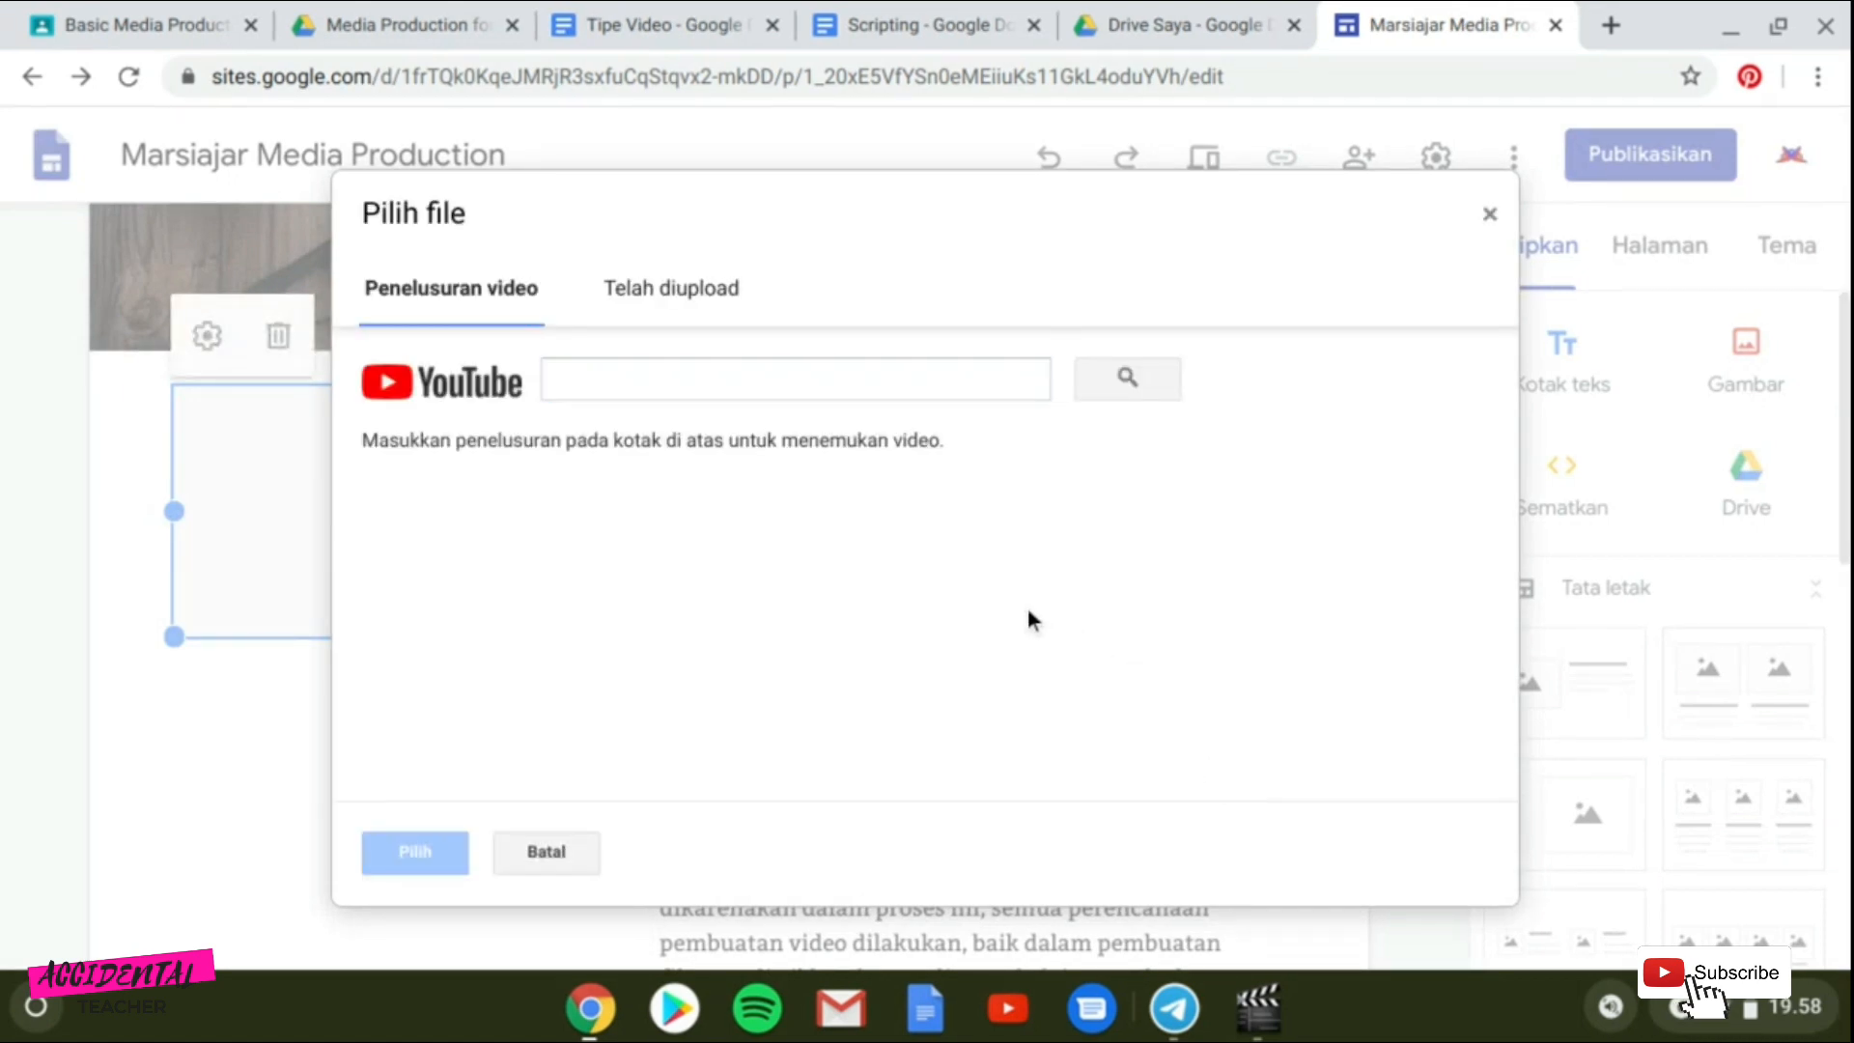
click(732, 374)
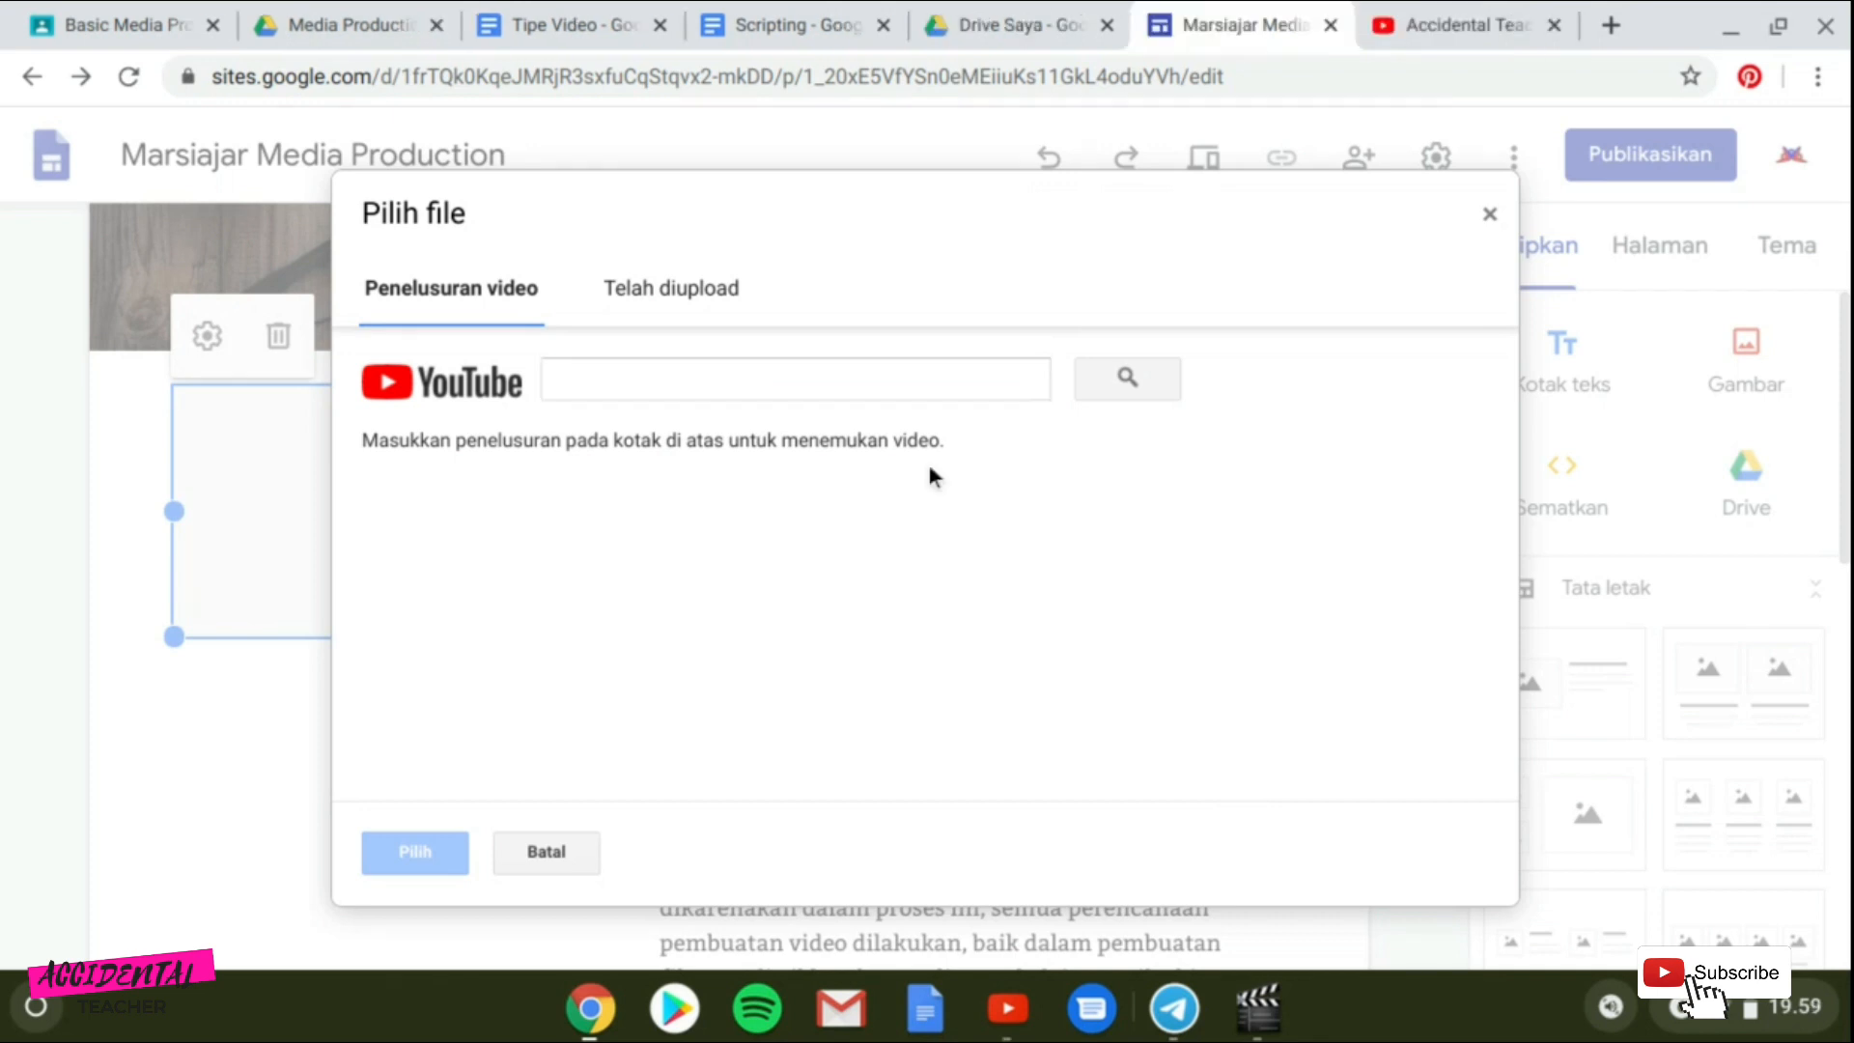
click(850, 396)
text(tutorial membuat stor)
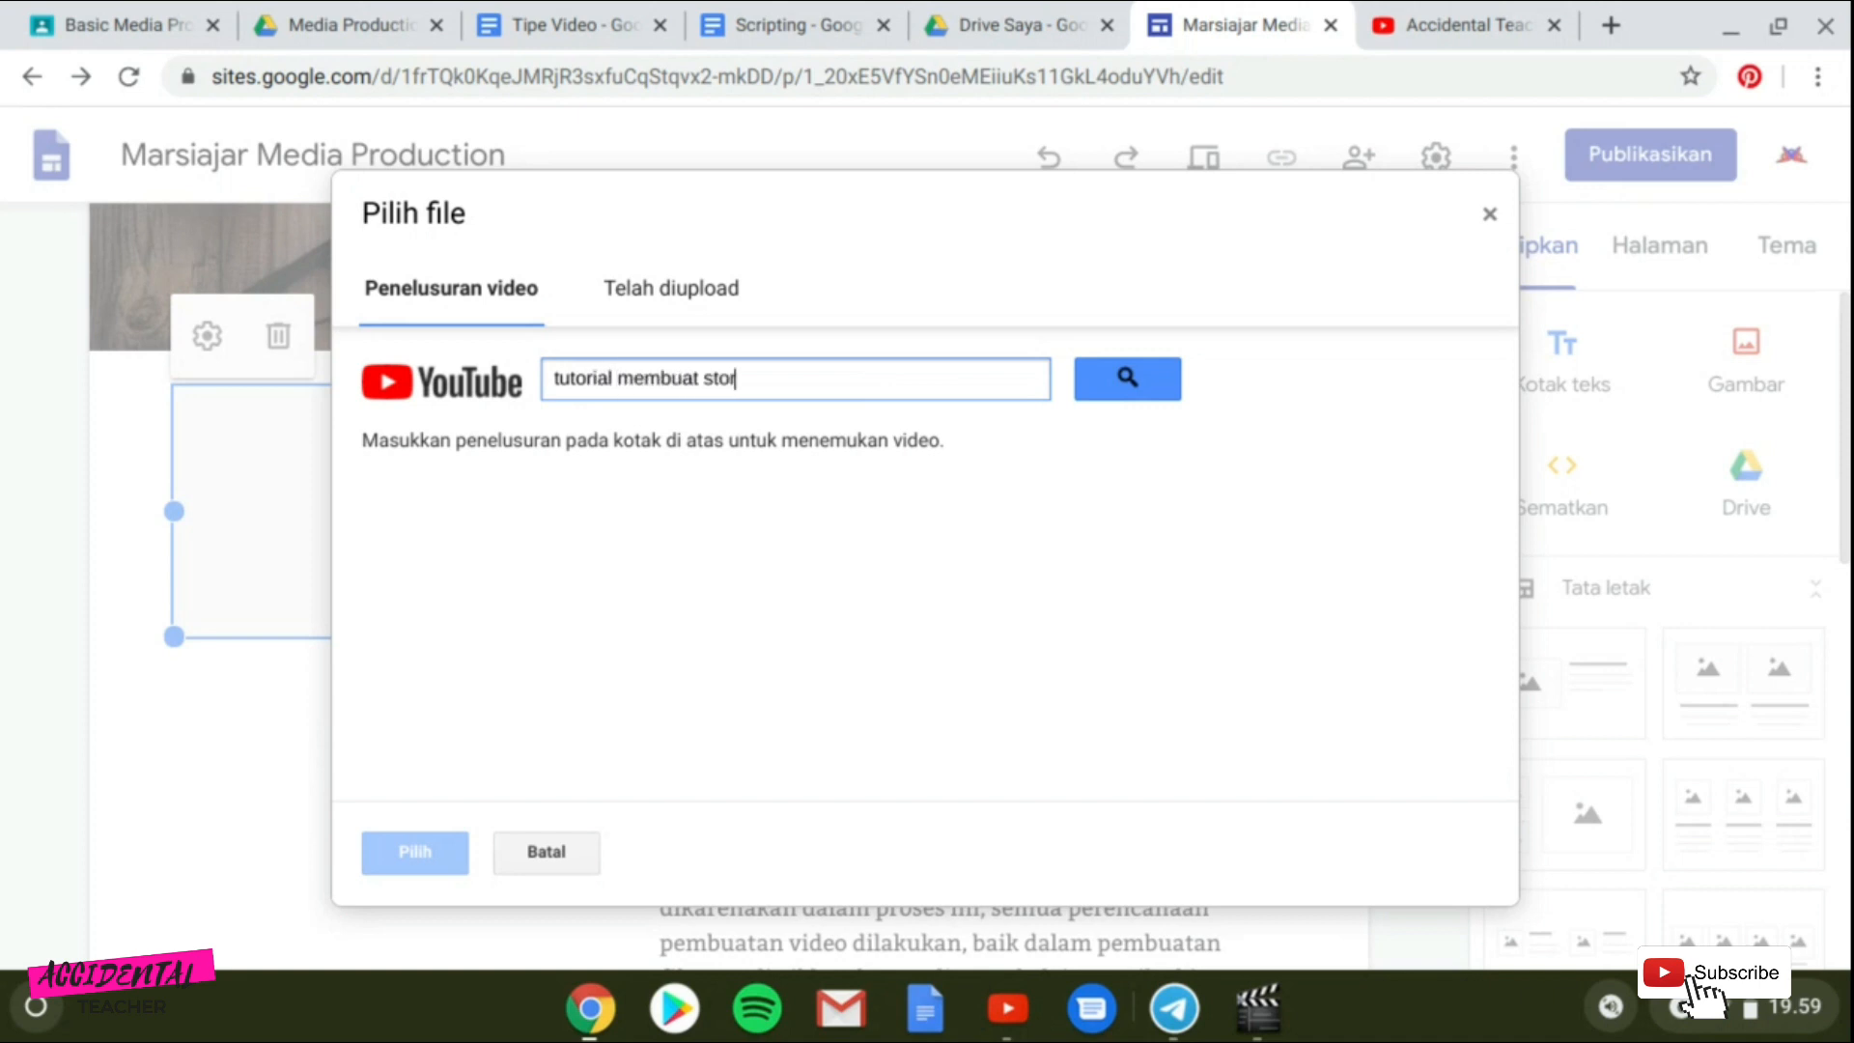
text(yboard untuk e learning)
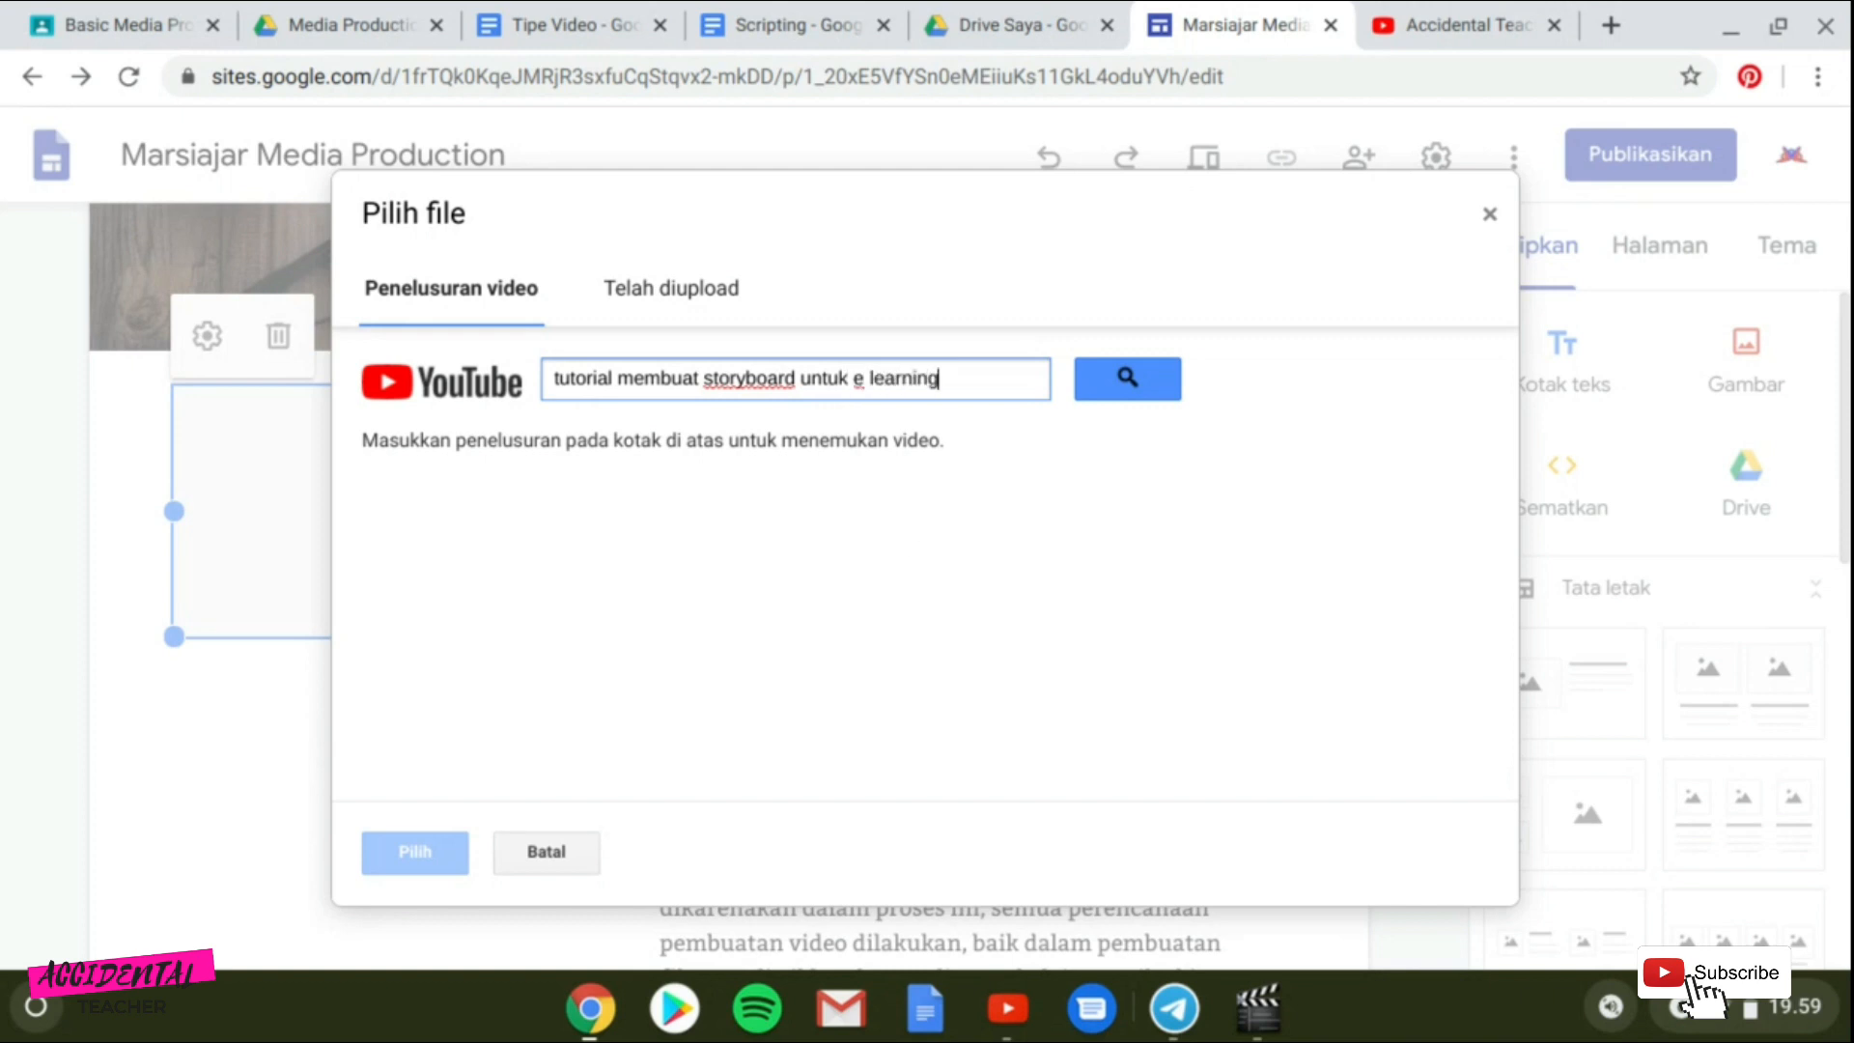
key(Return)
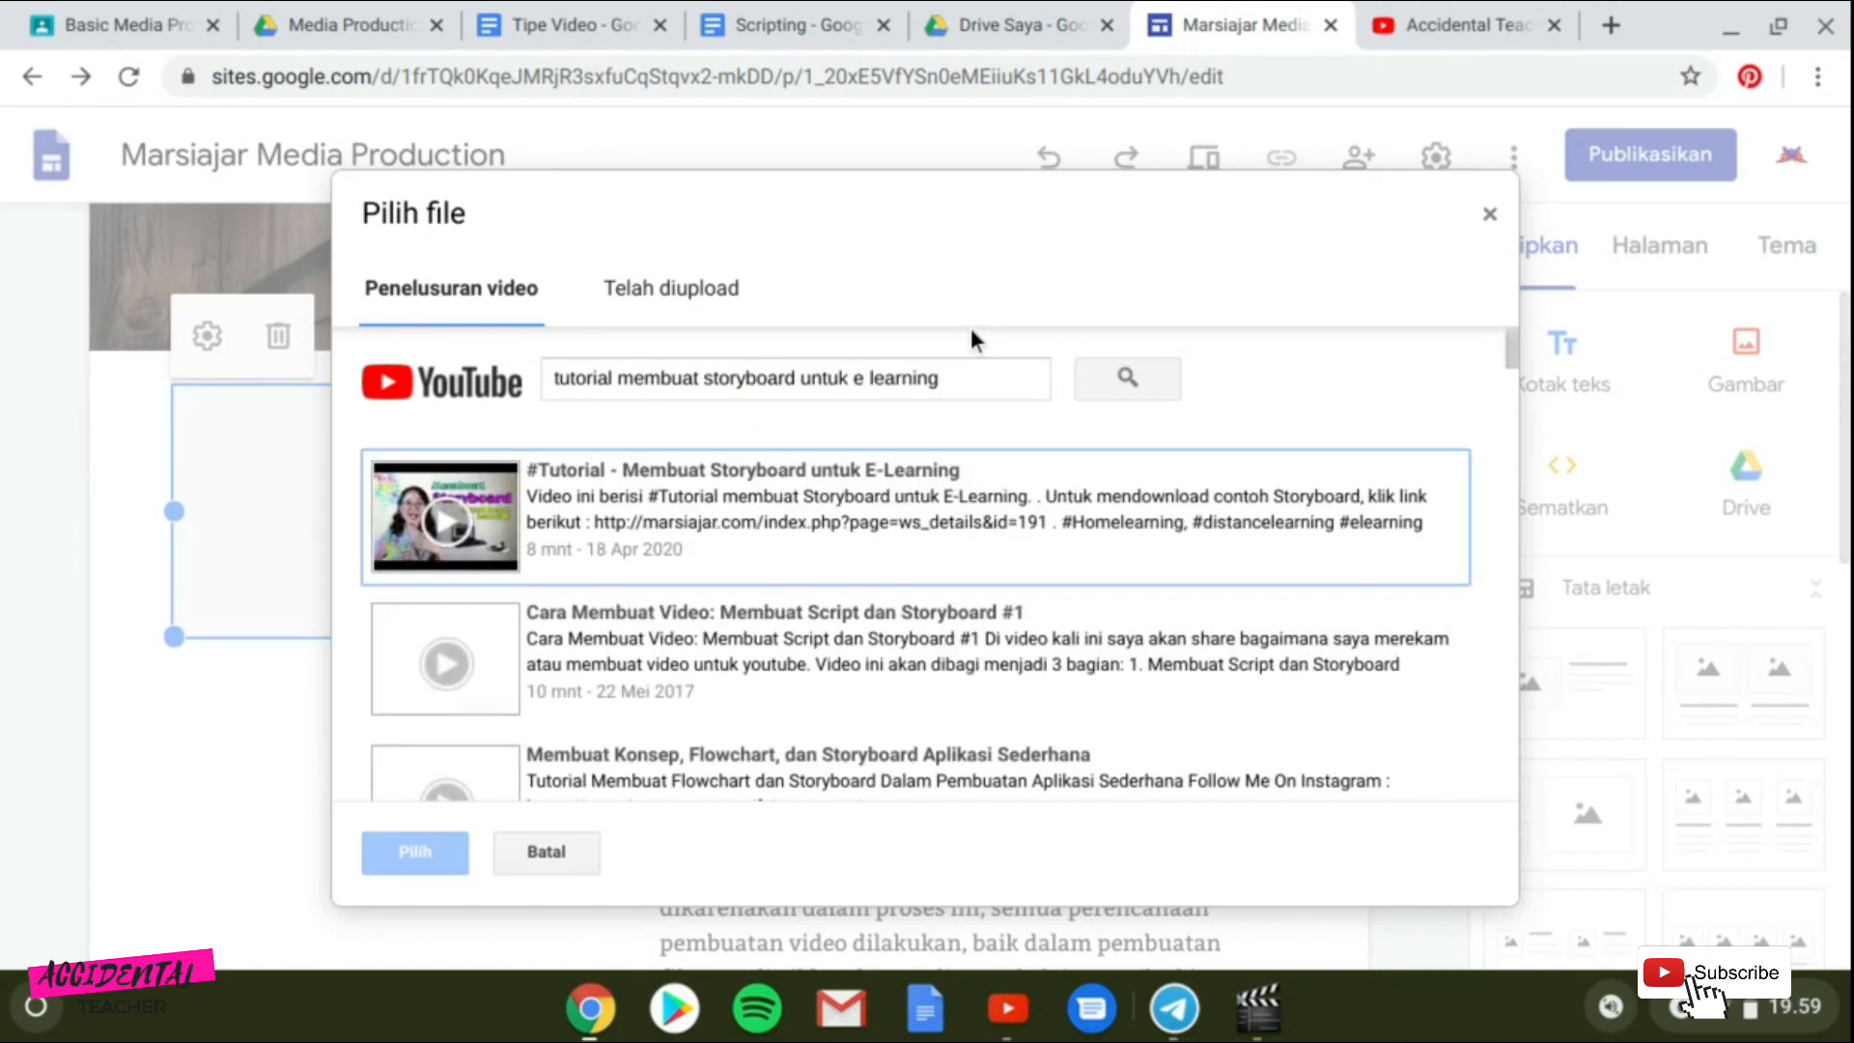
click(730, 499)
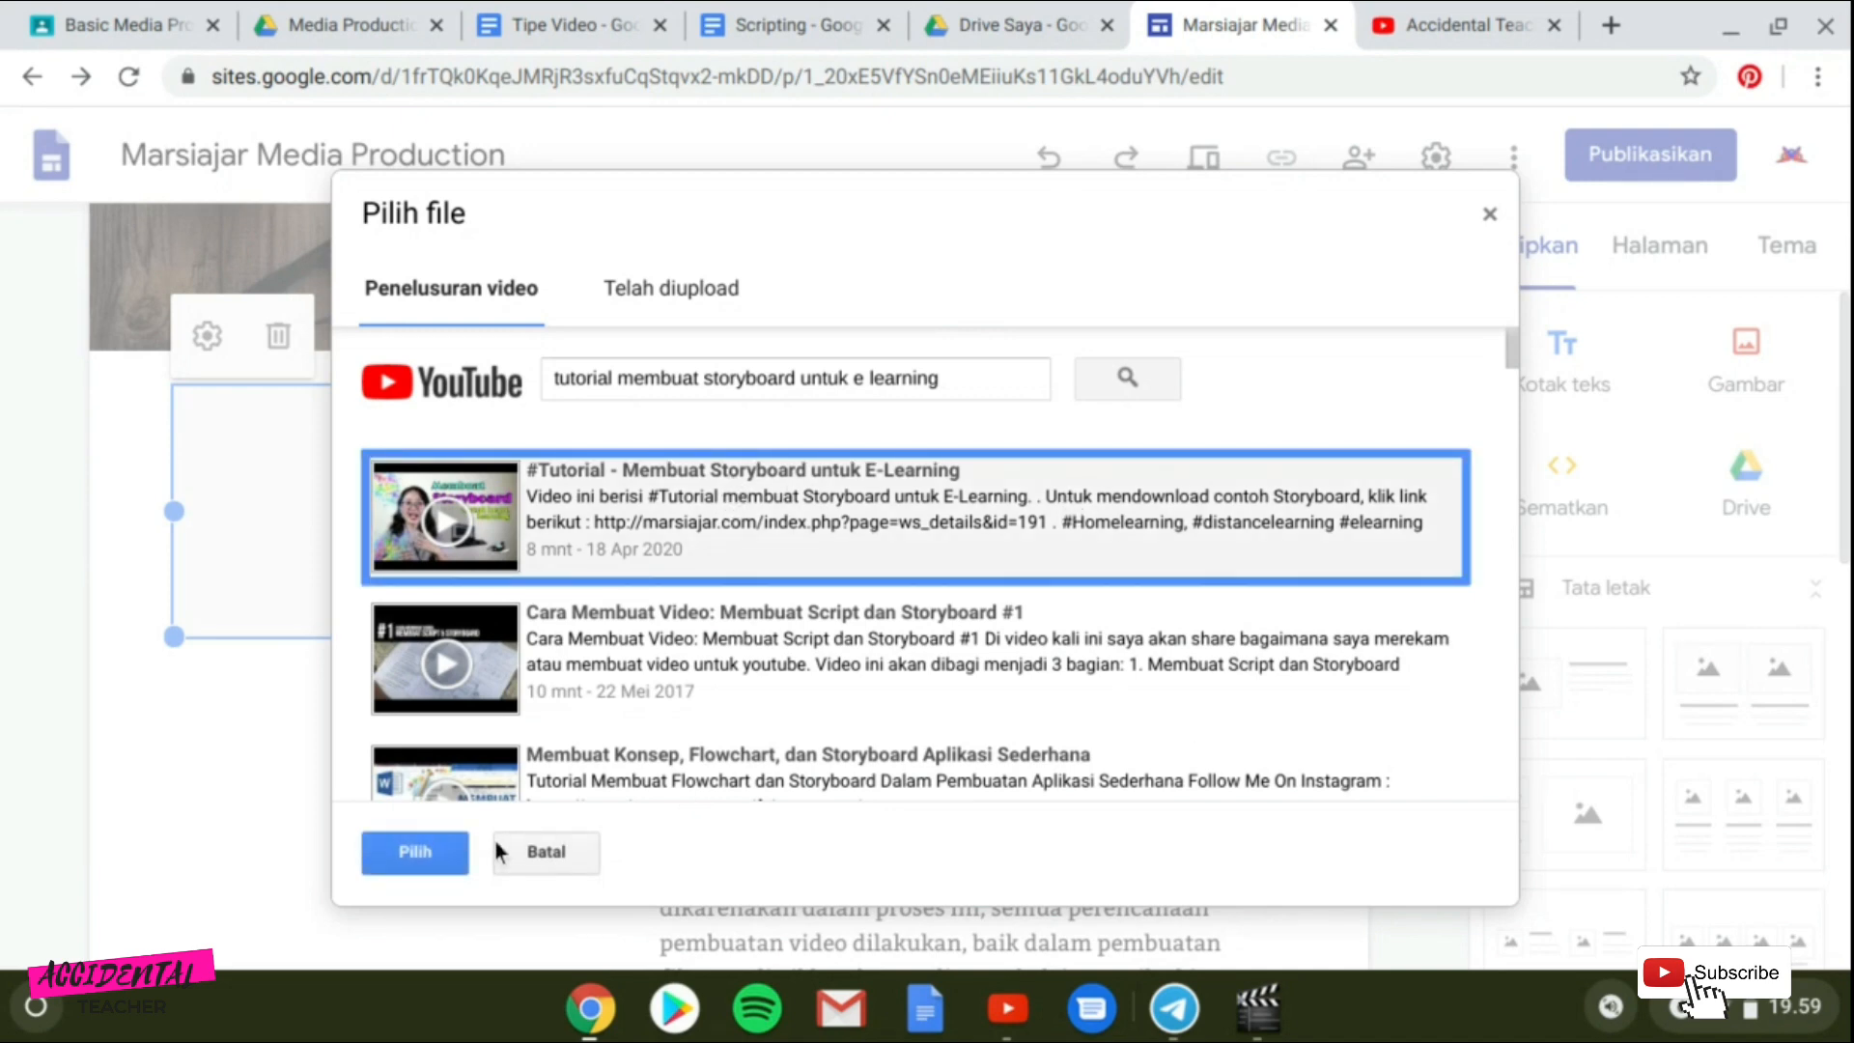
click(433, 854)
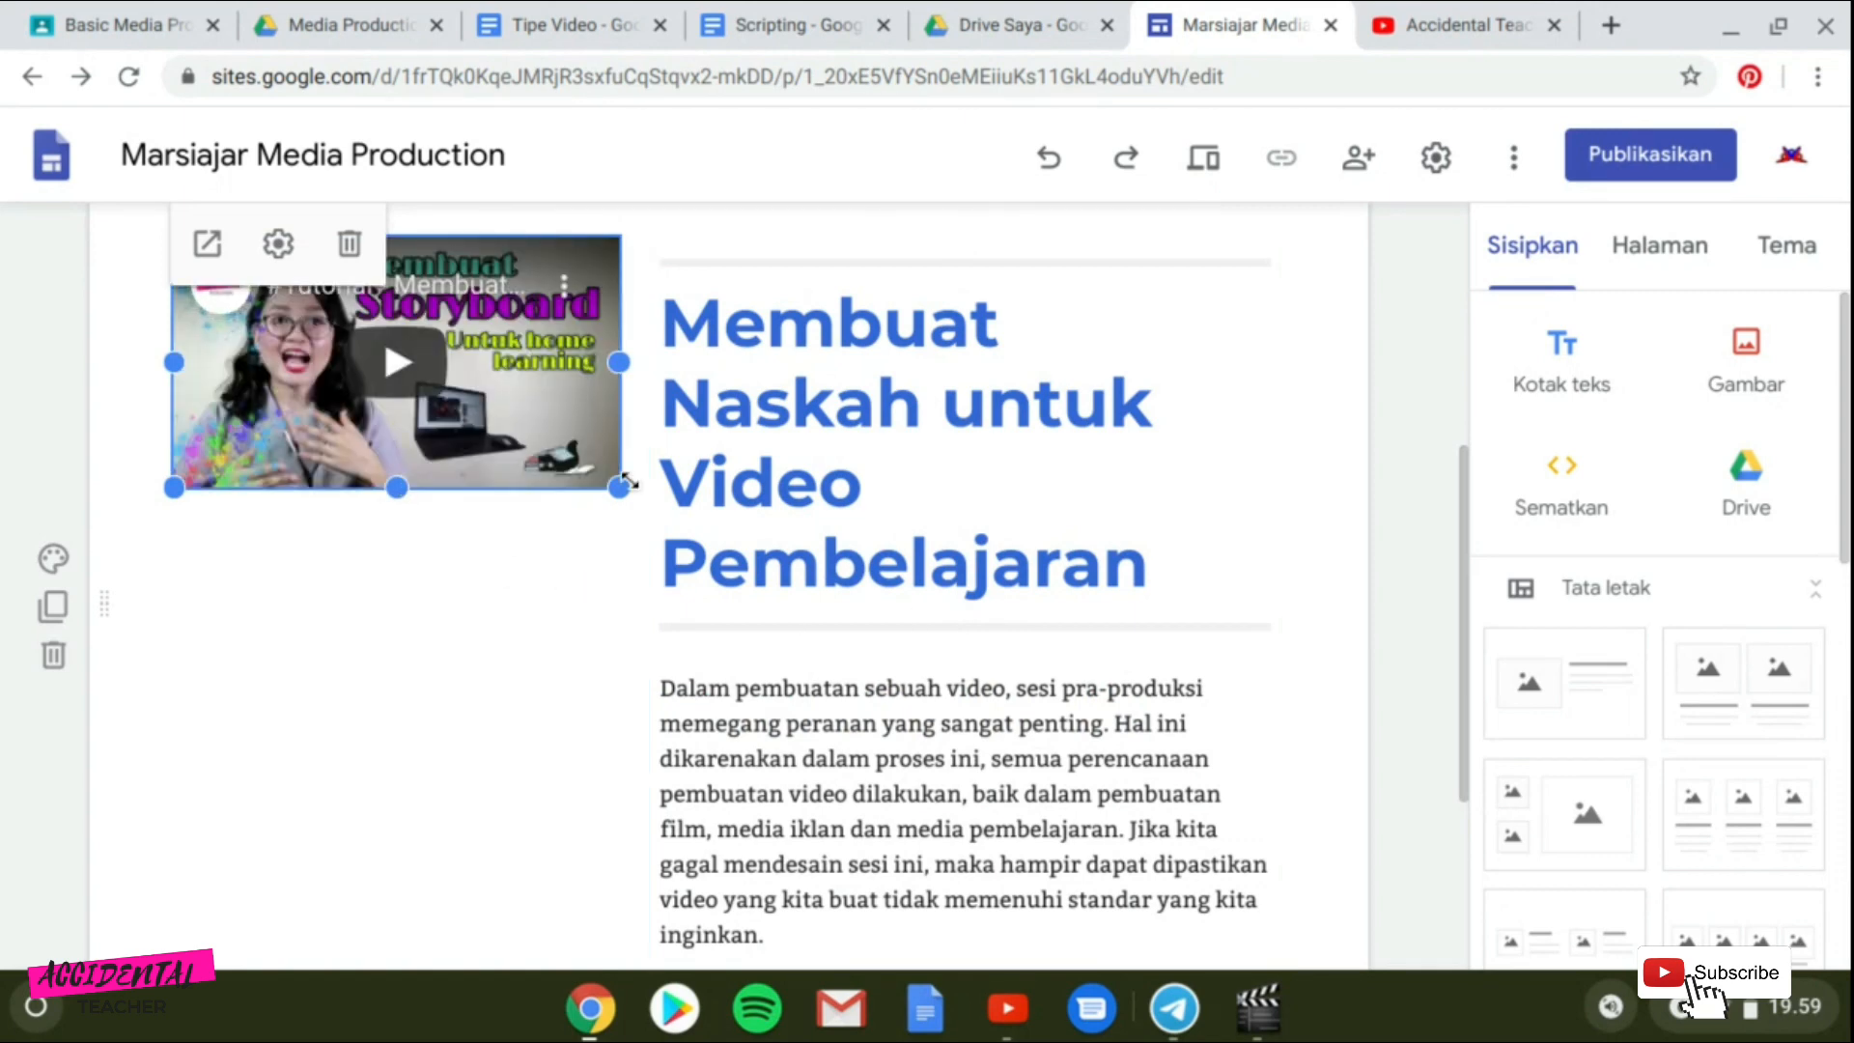
Enlarge the embedded video and adjust the heading text box beside it.
drag(623, 489, 763, 574)
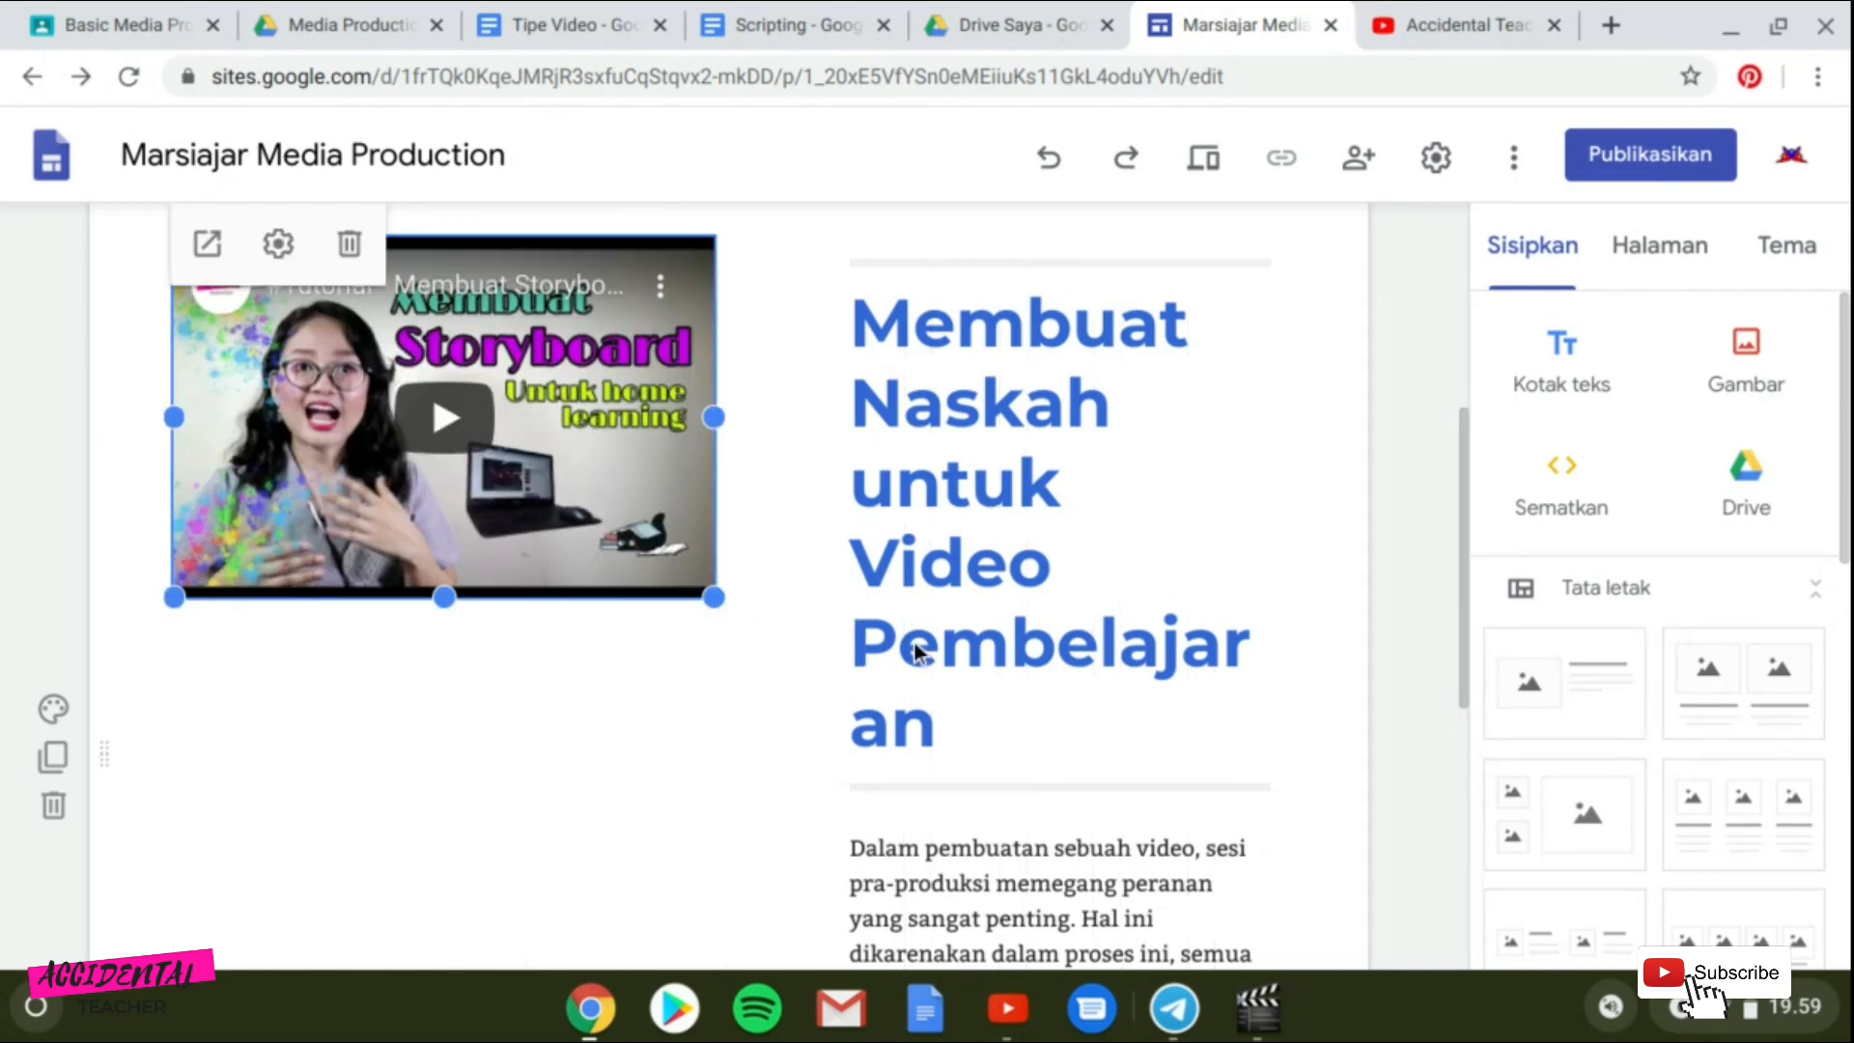
click(897, 564)
drag(837, 526, 827, 529)
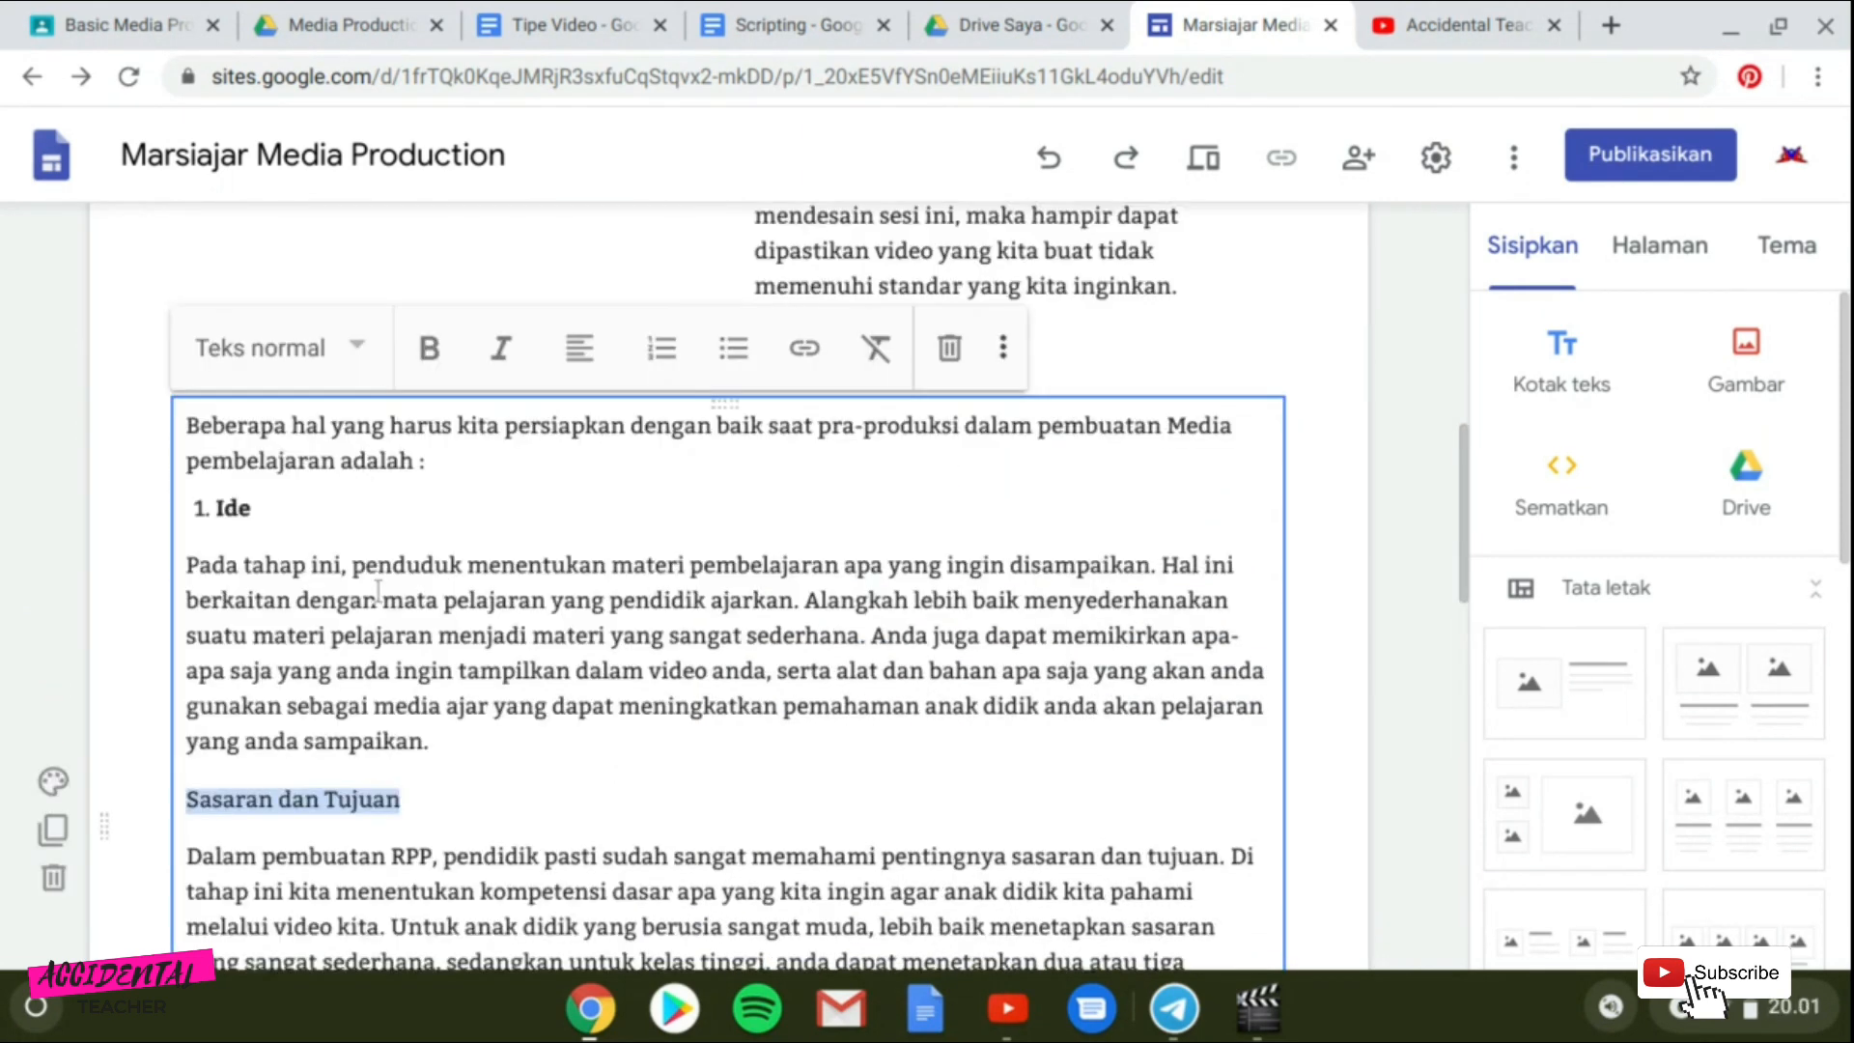
Remove the numbered-list formatting from the "Ide" subheading in the pasted text.
drag(252, 508, 191, 507)
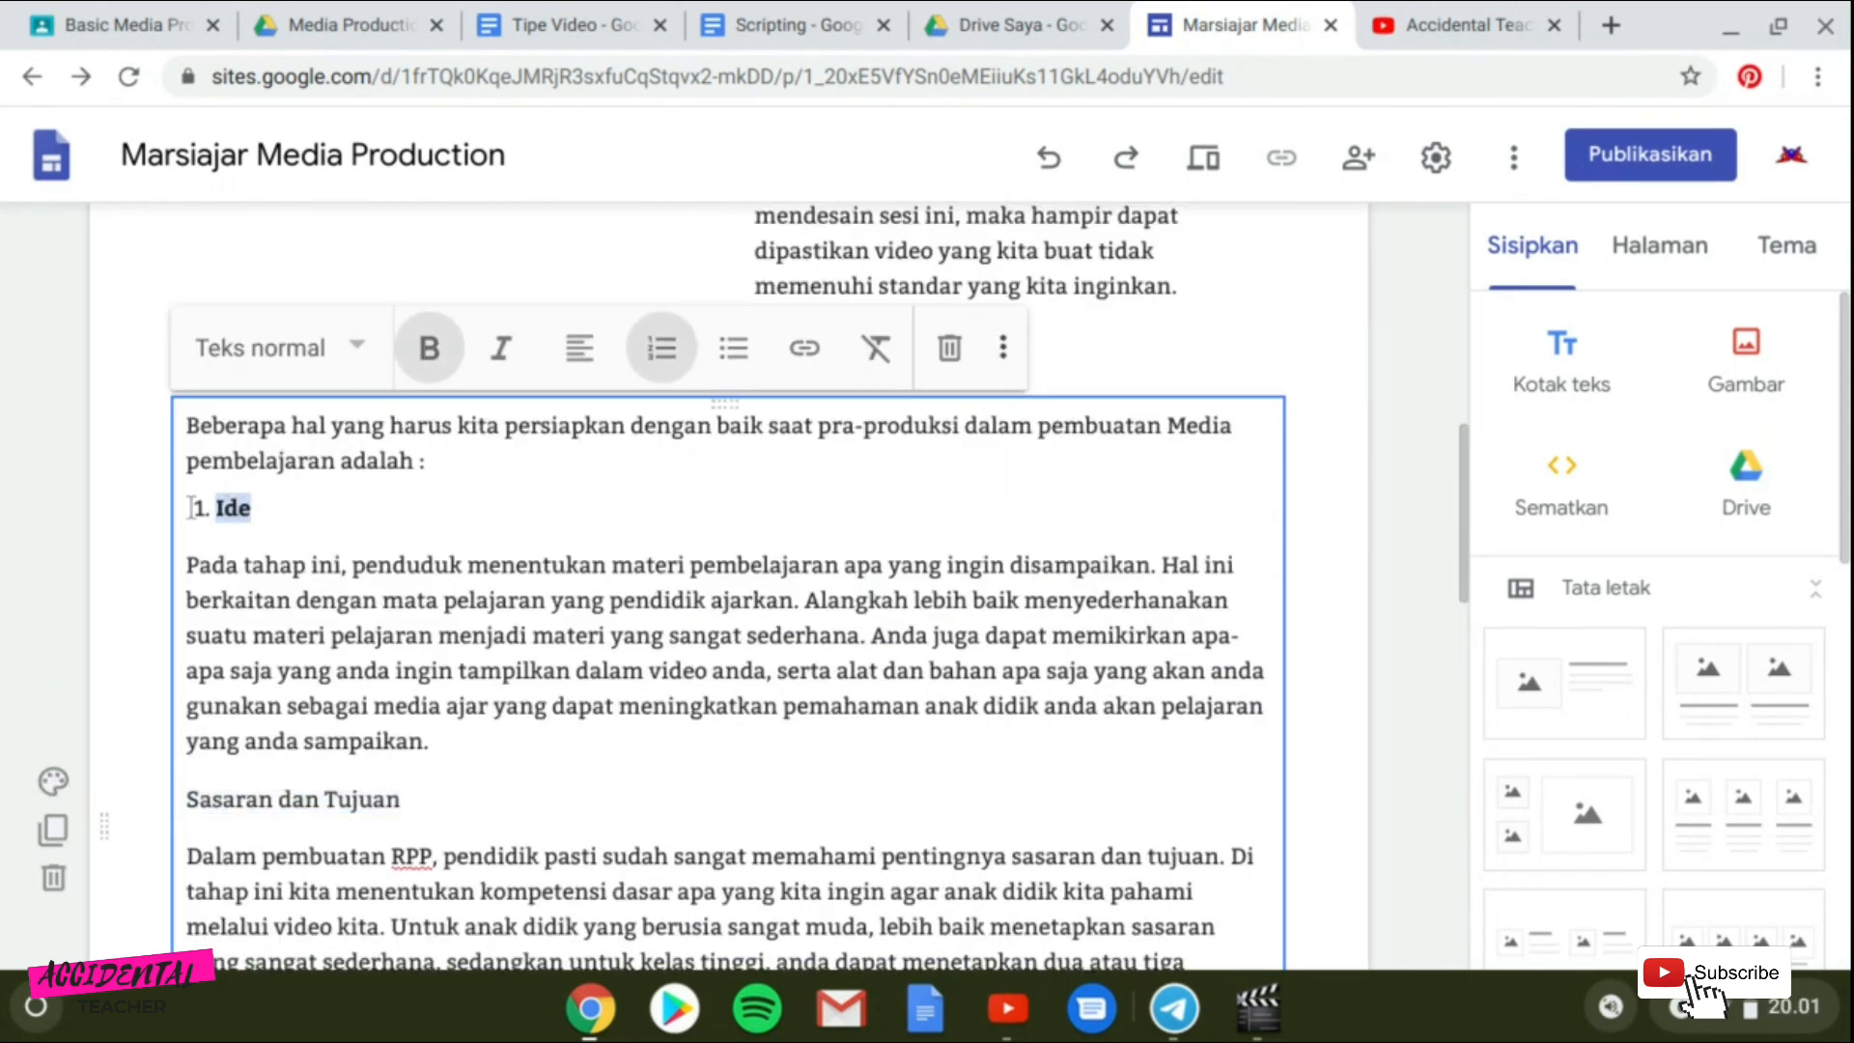
click(662, 356)
Make the "Sasaran dan Tujuan" subheading bold.
scroll(436, 577, down, 2)
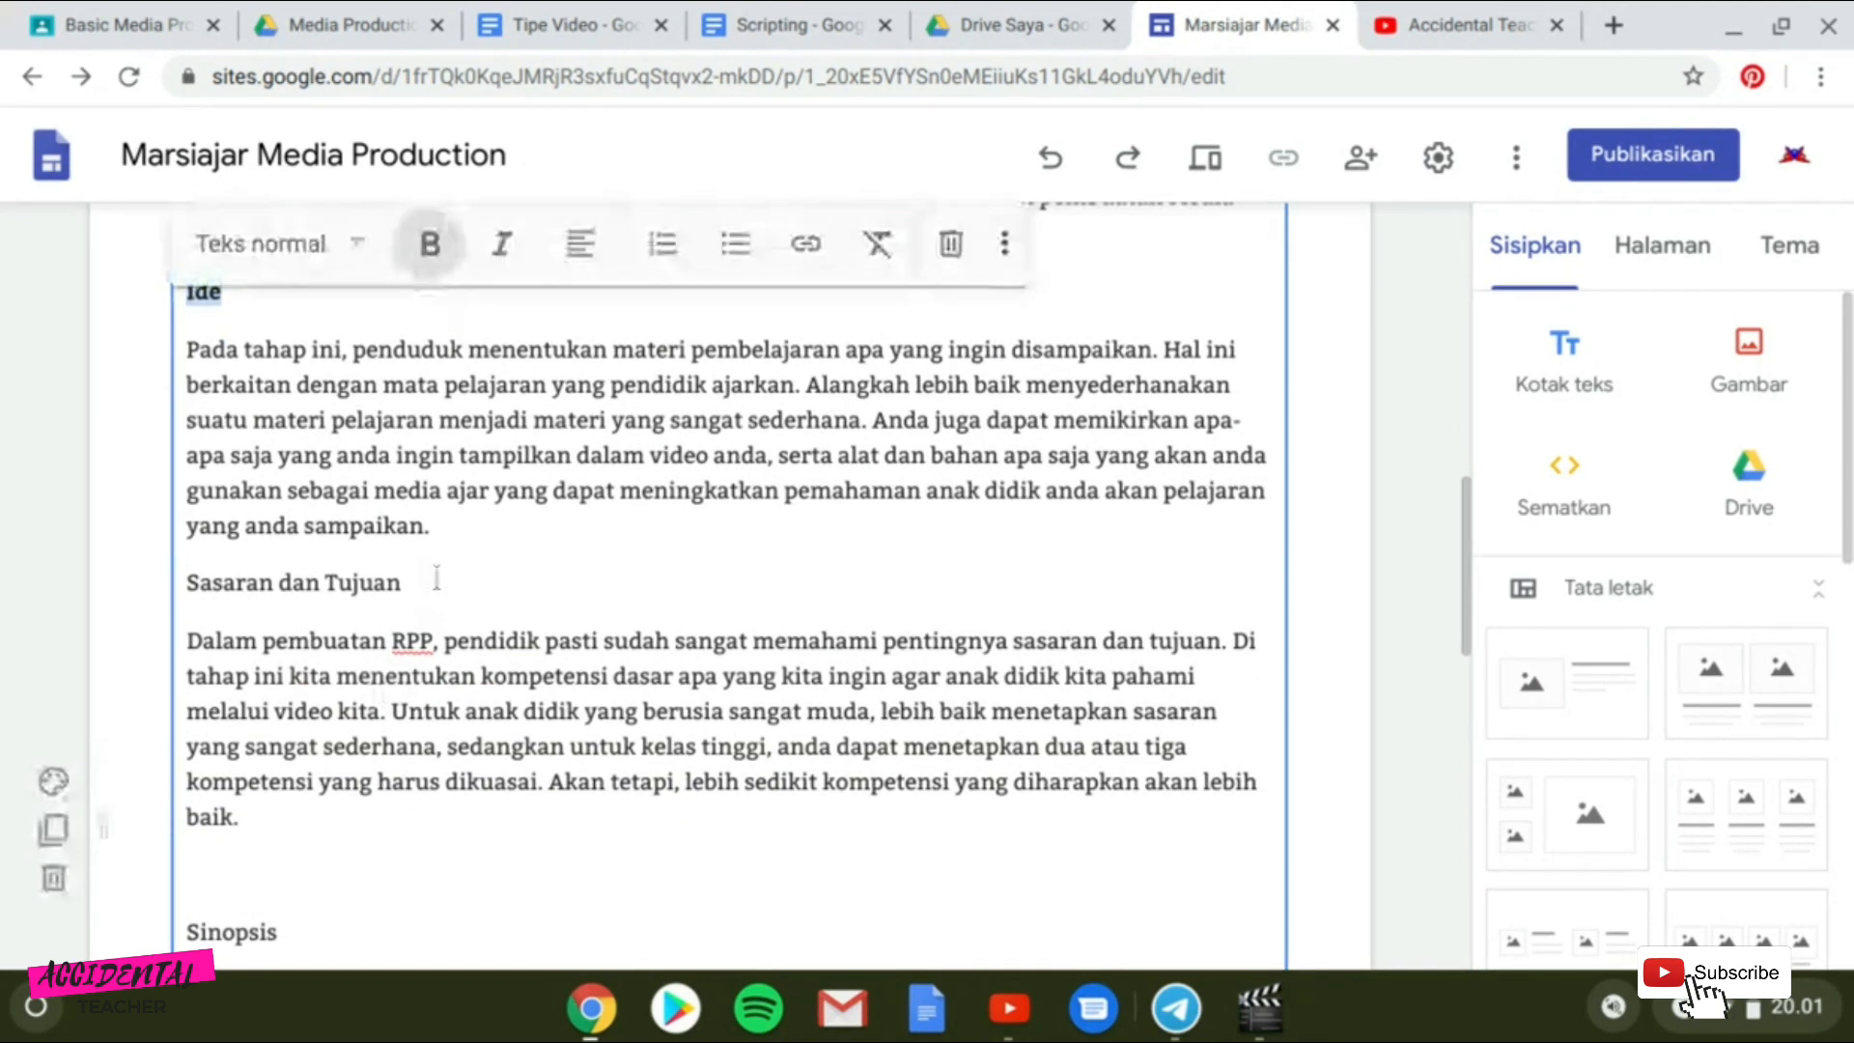
drag(424, 582, 185, 583)
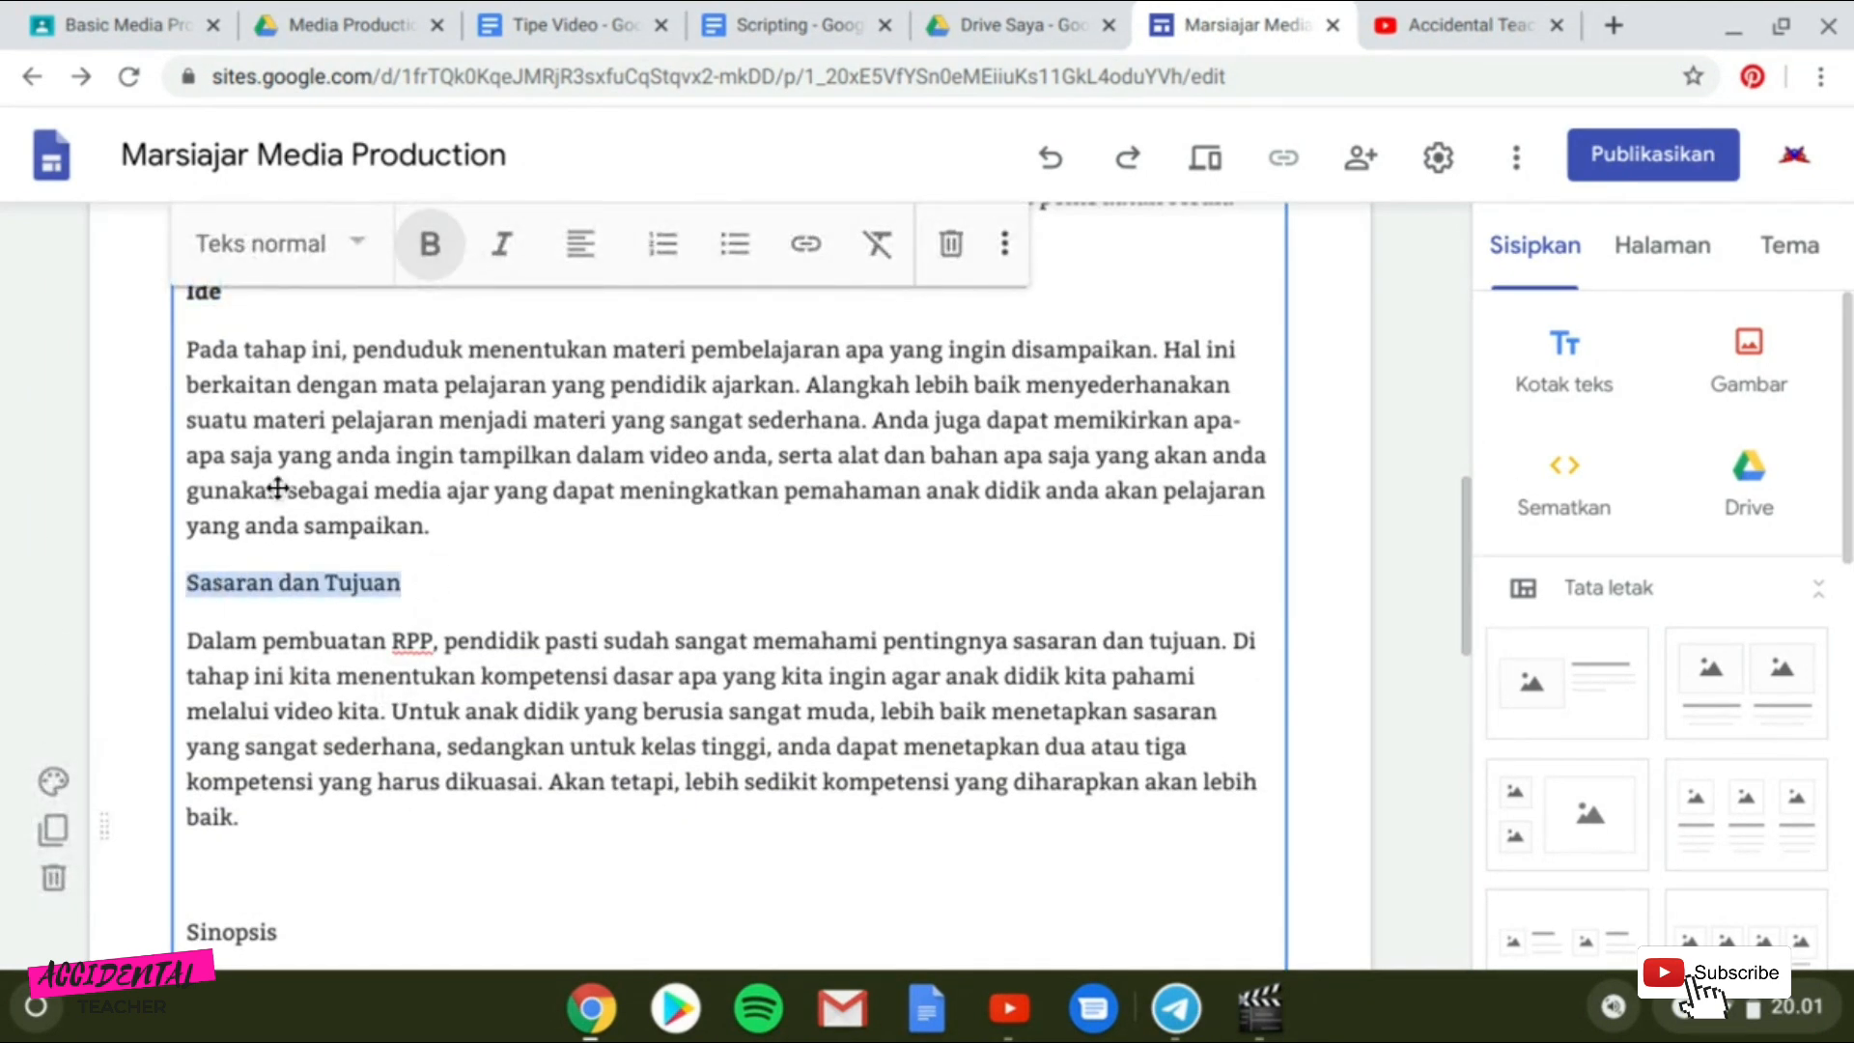
click(434, 256)
Delete the blank line above "Sinopsis" and make the "Sinopsis" subheading bold.
click(254, 900)
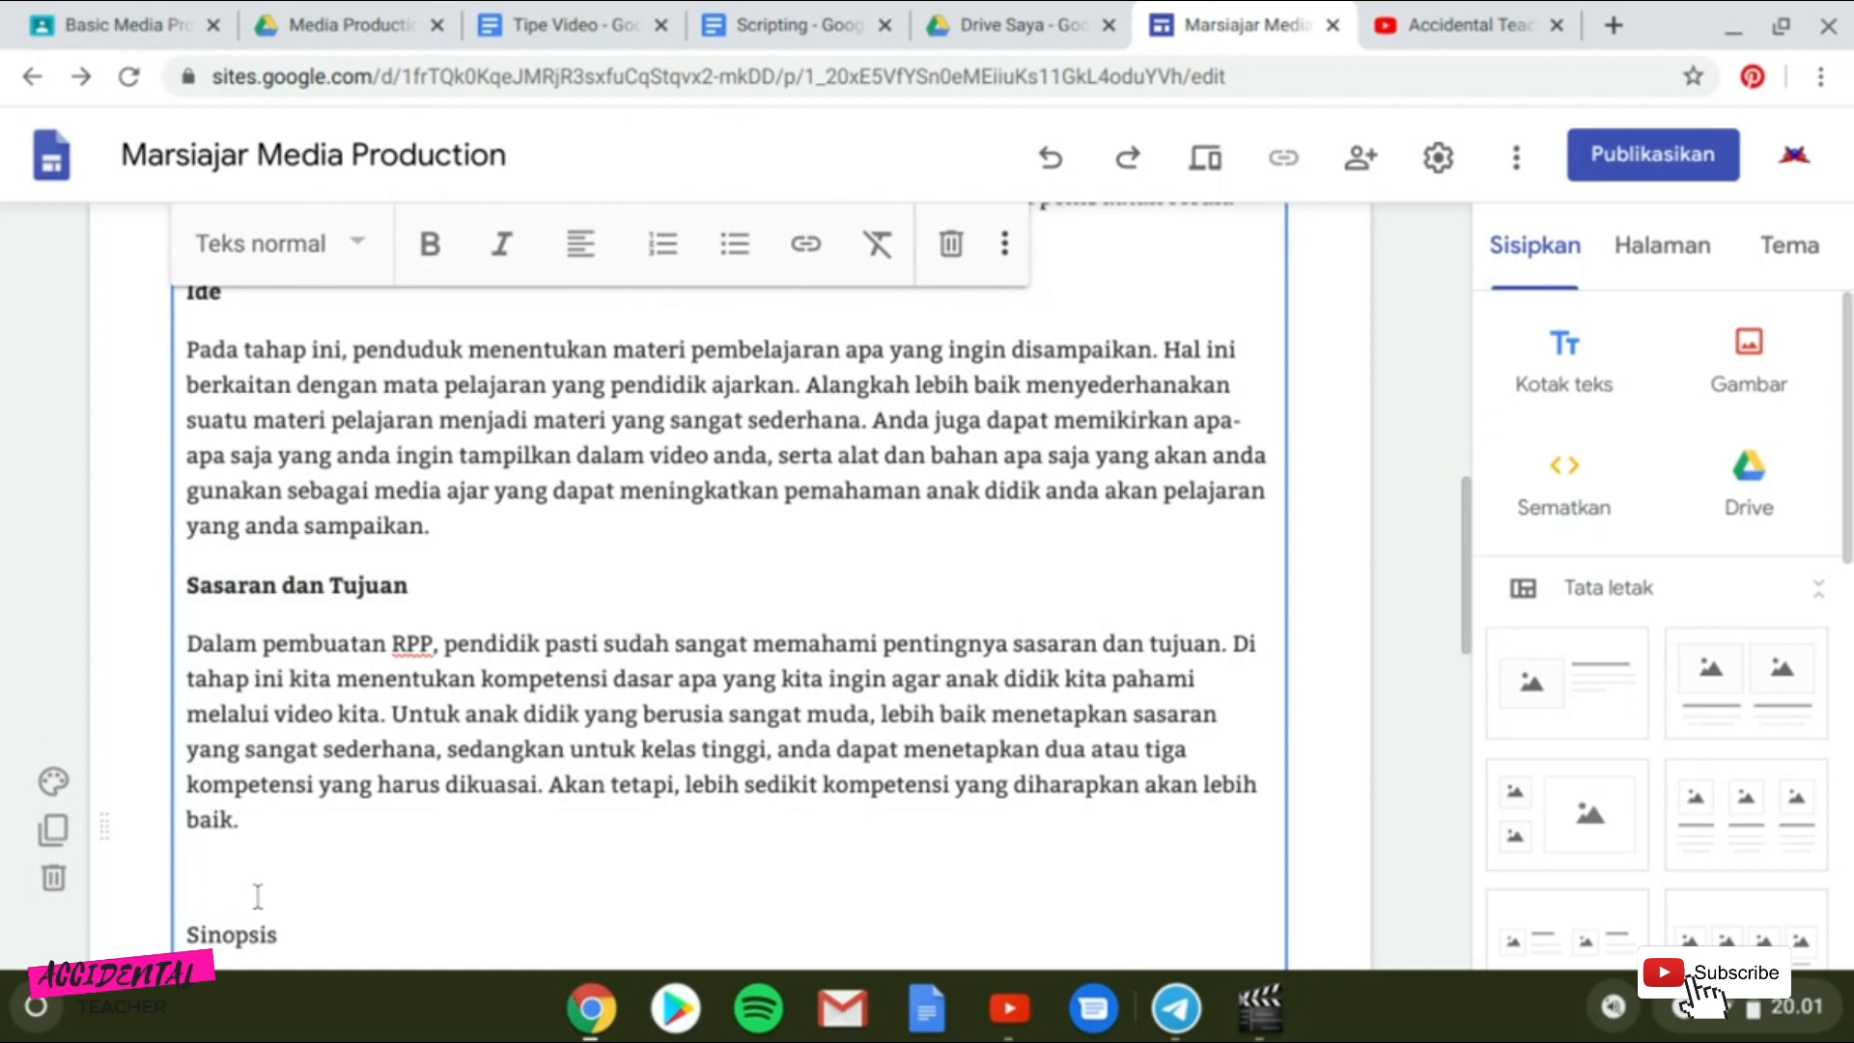
key(BackSpace)
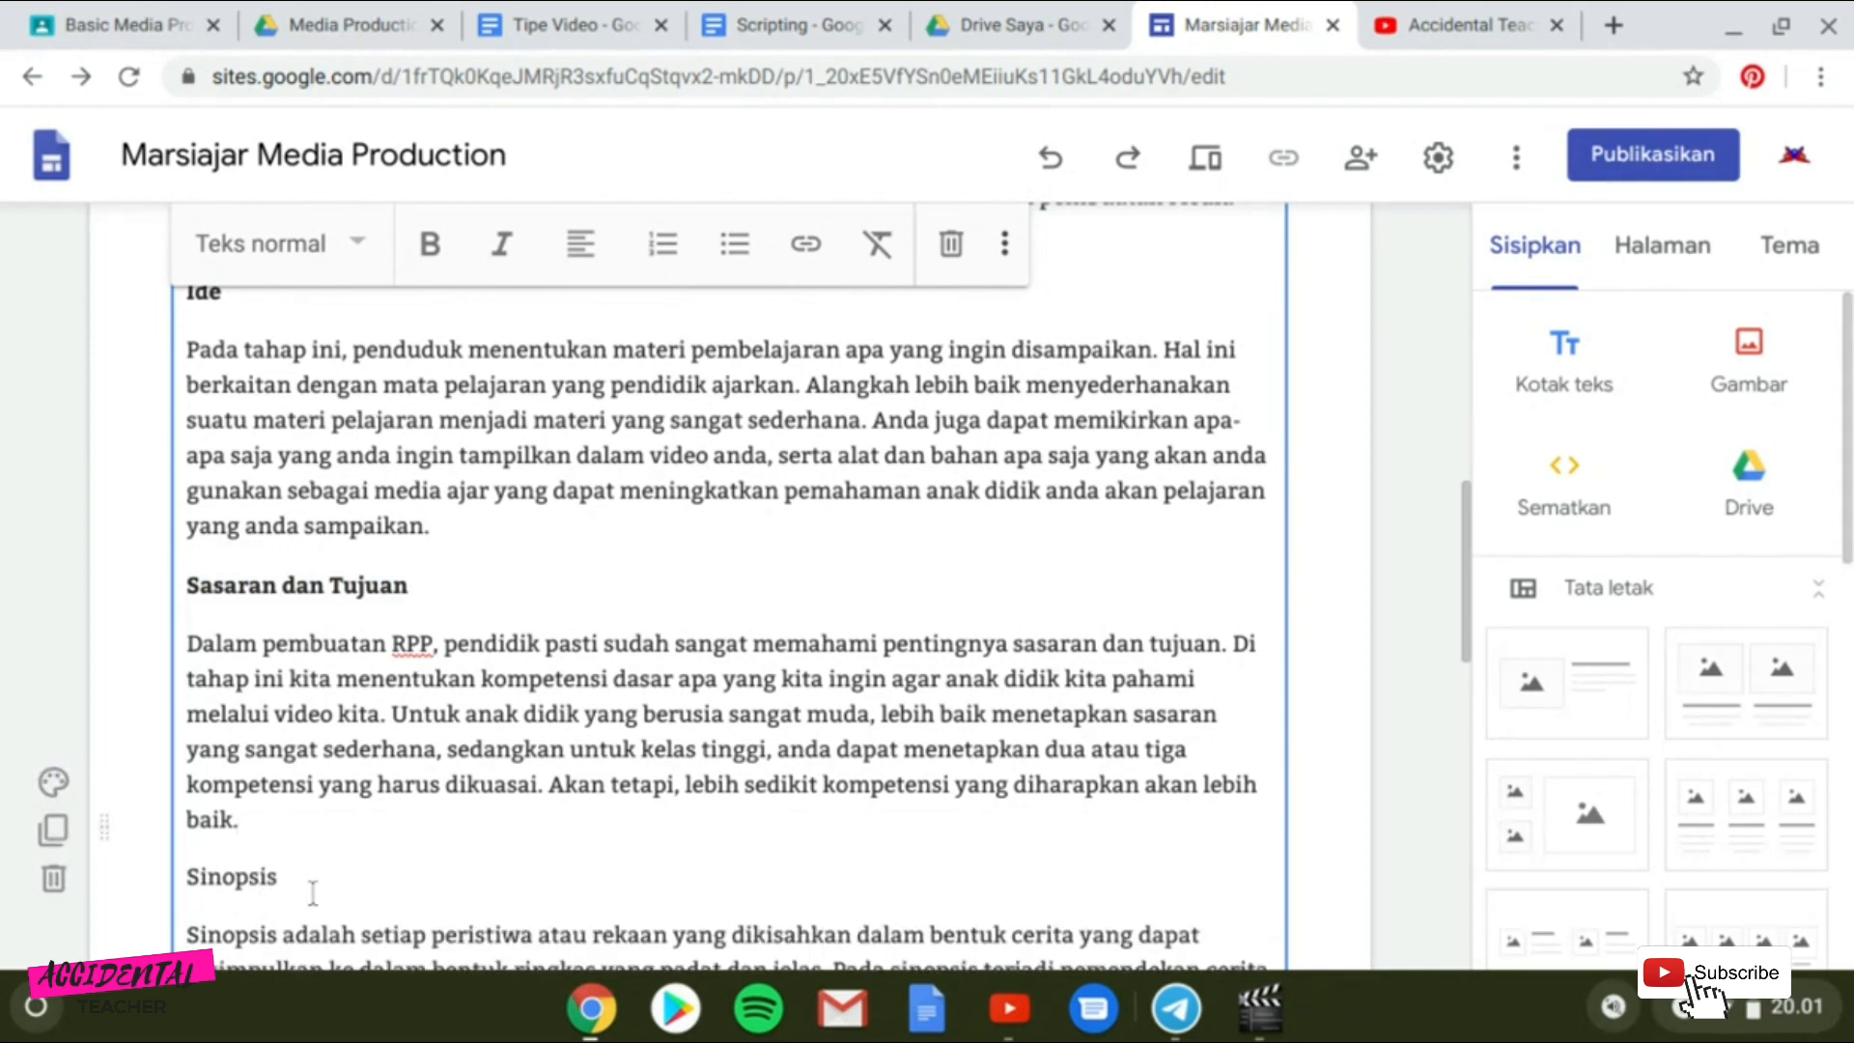
drag(279, 876, 186, 875)
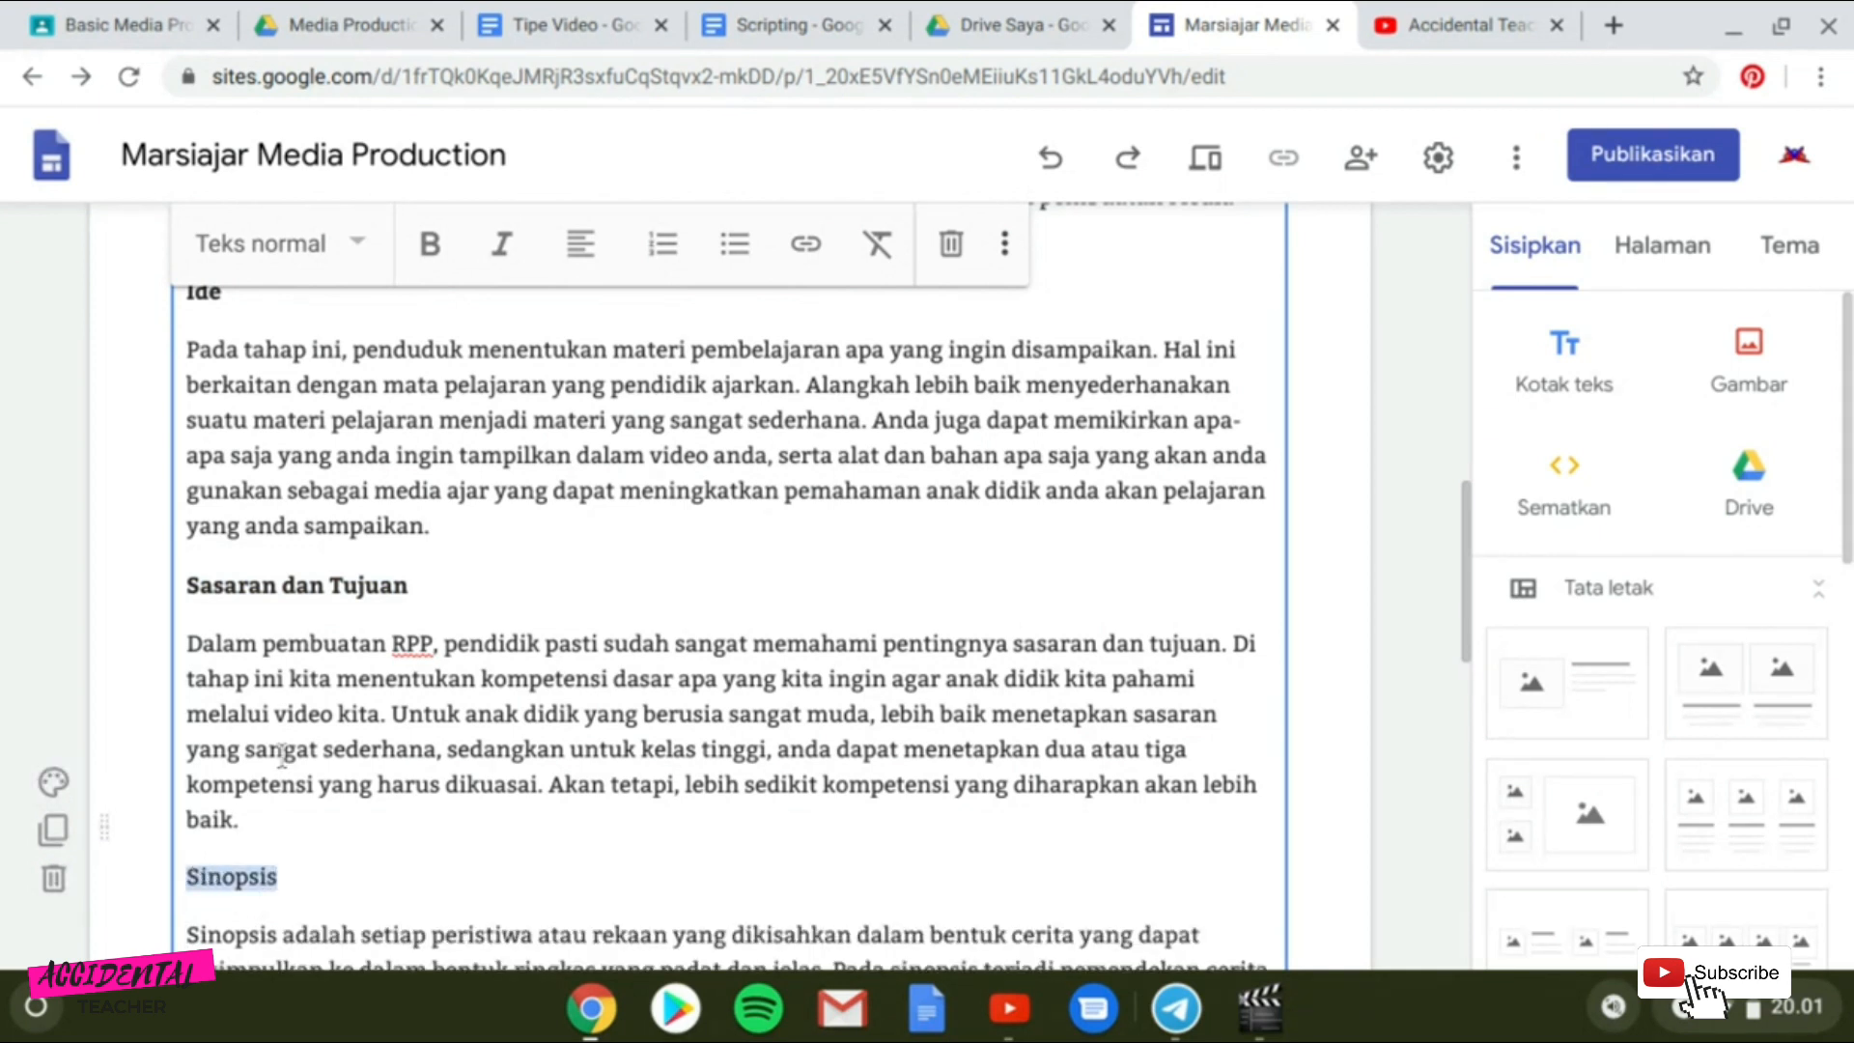
click(416, 253)
Add the sentence "Berikut merupakan contoh pembuatan Storyboard yang sederhana untuk pembuatan bahan ajar berbasis video." at the end of the text.
scroll(915, 758, down, 8)
scroll(915, 758, up, 1)
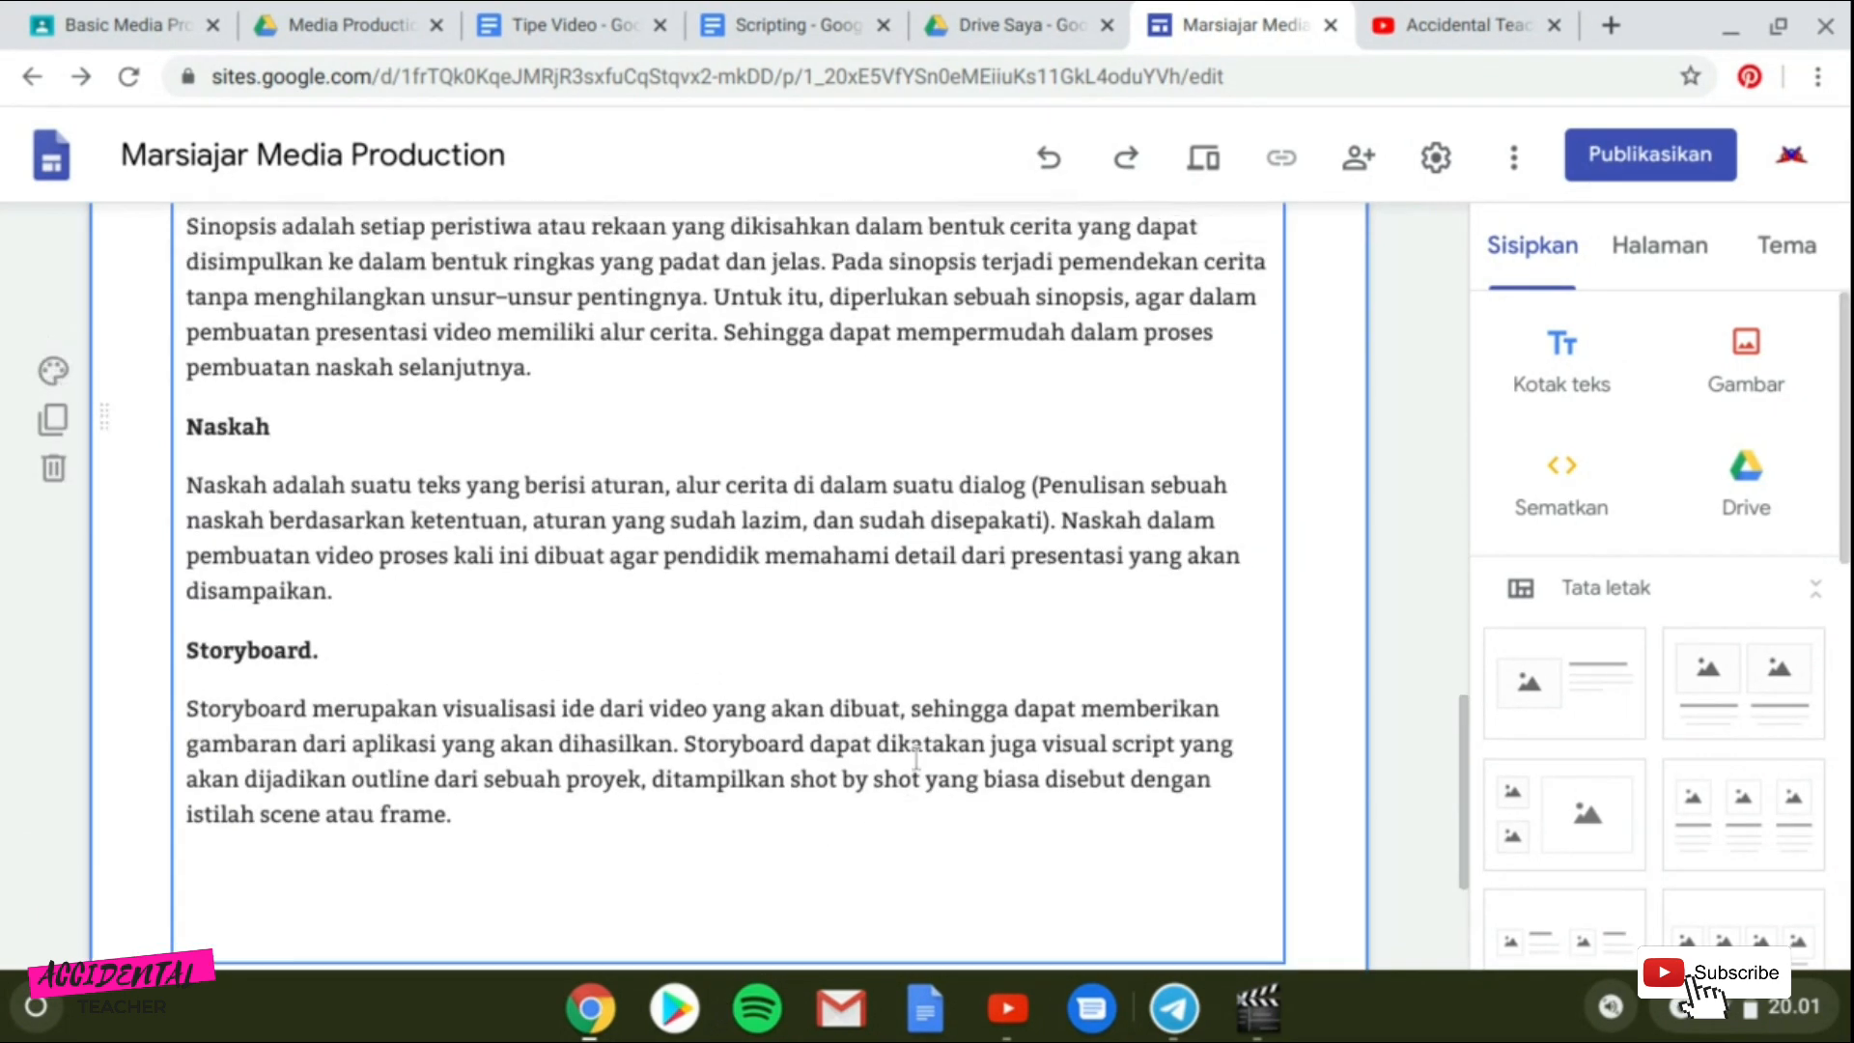
scroll(915, 758, up, 15)
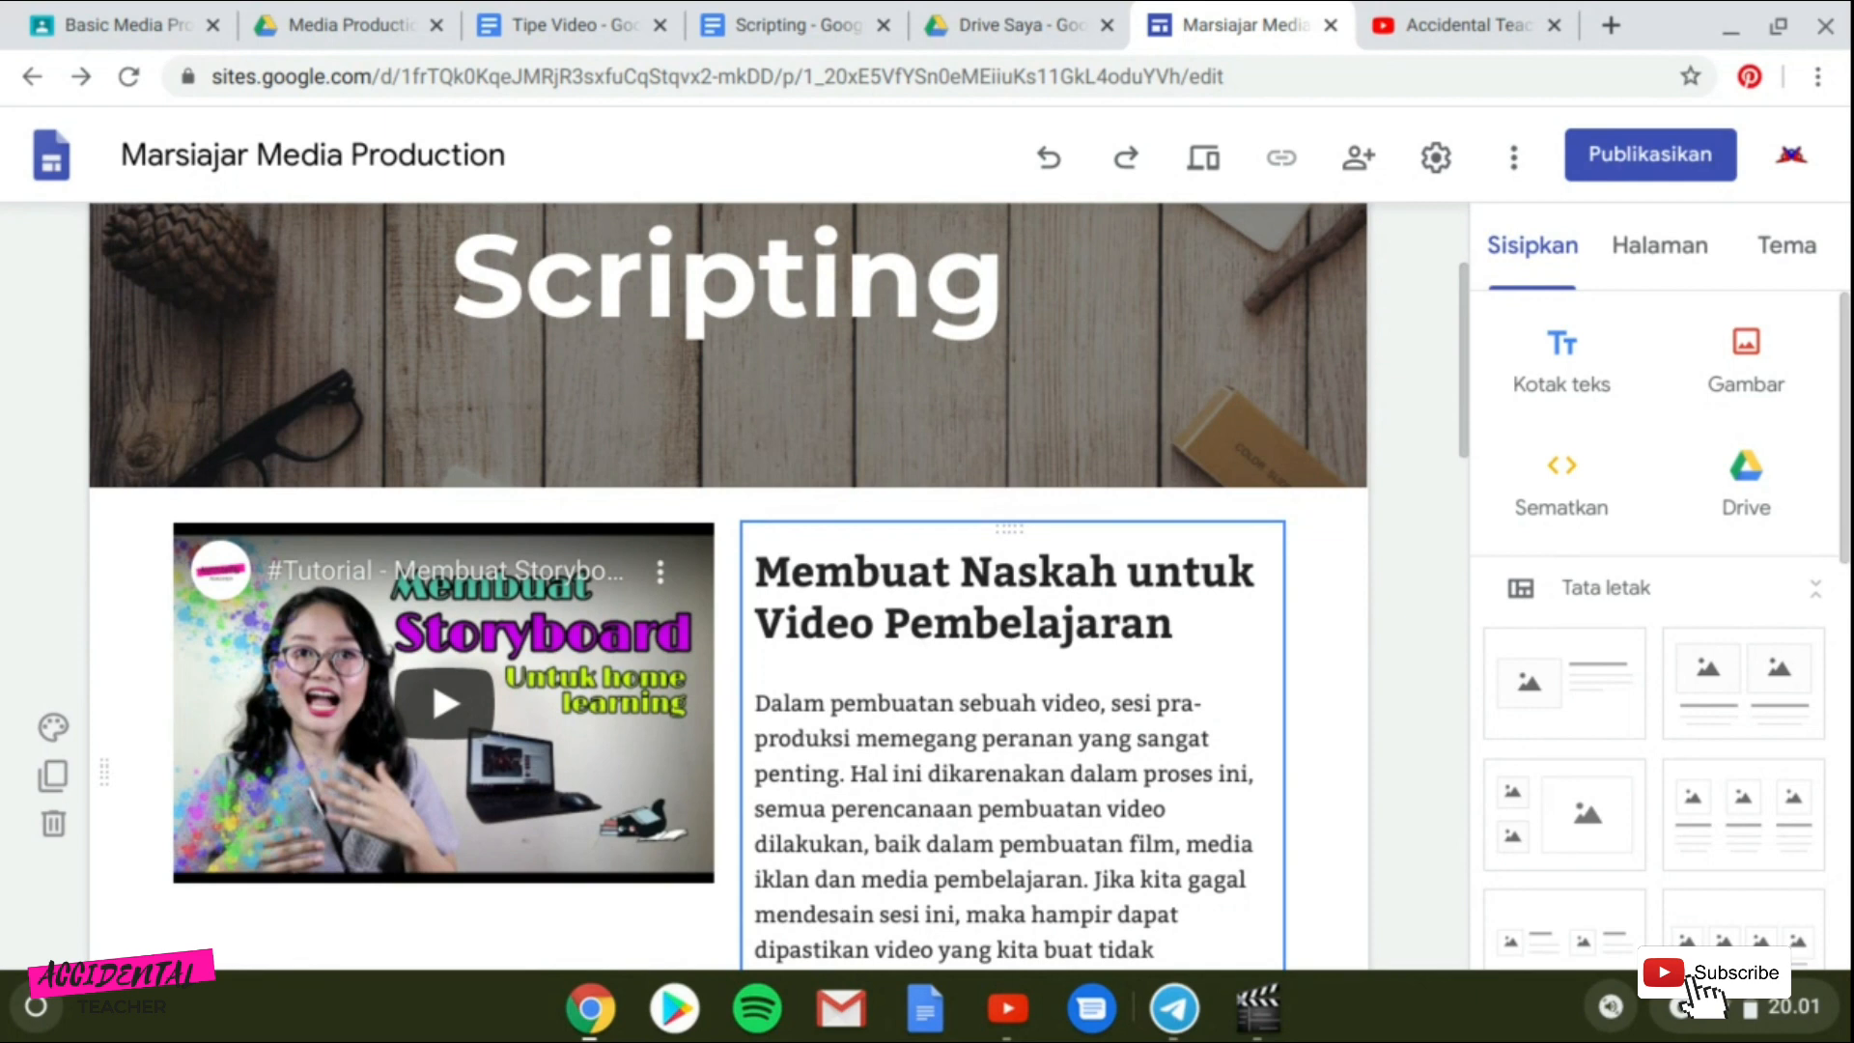
scroll(916, 757, down, 10)
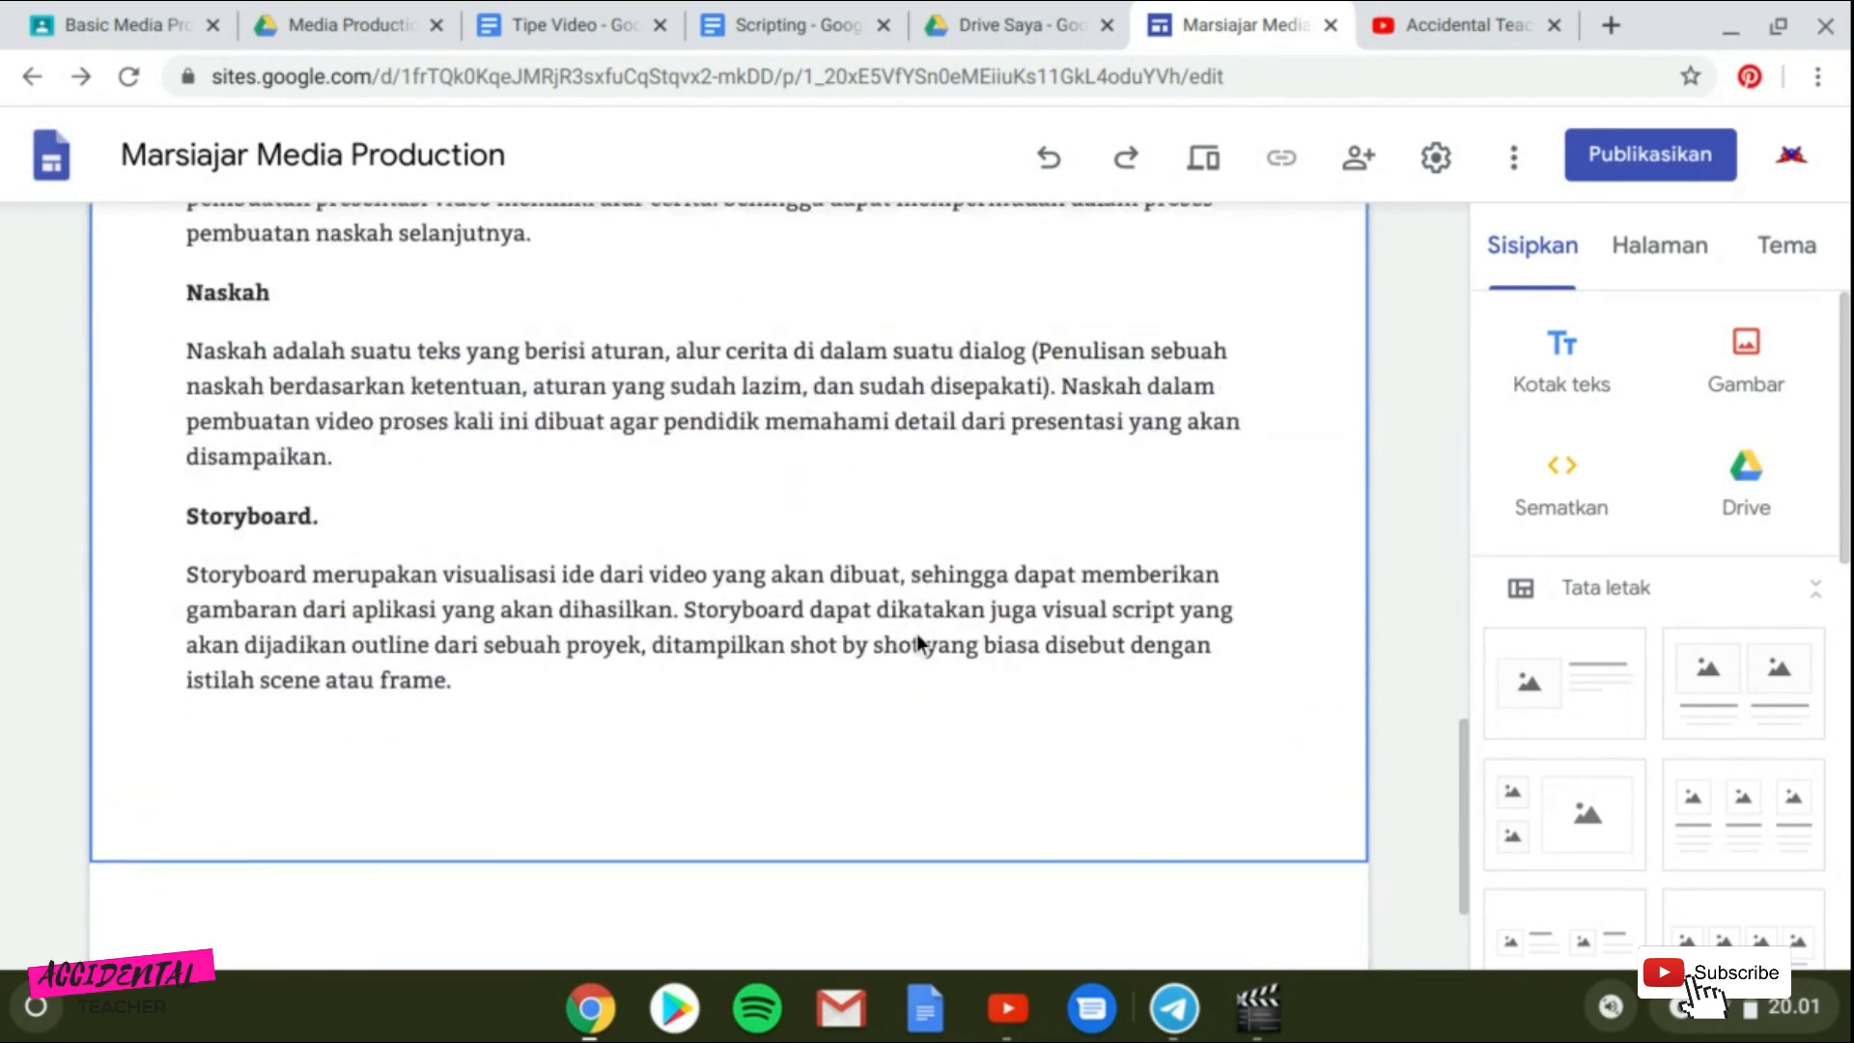
click(723, 740)
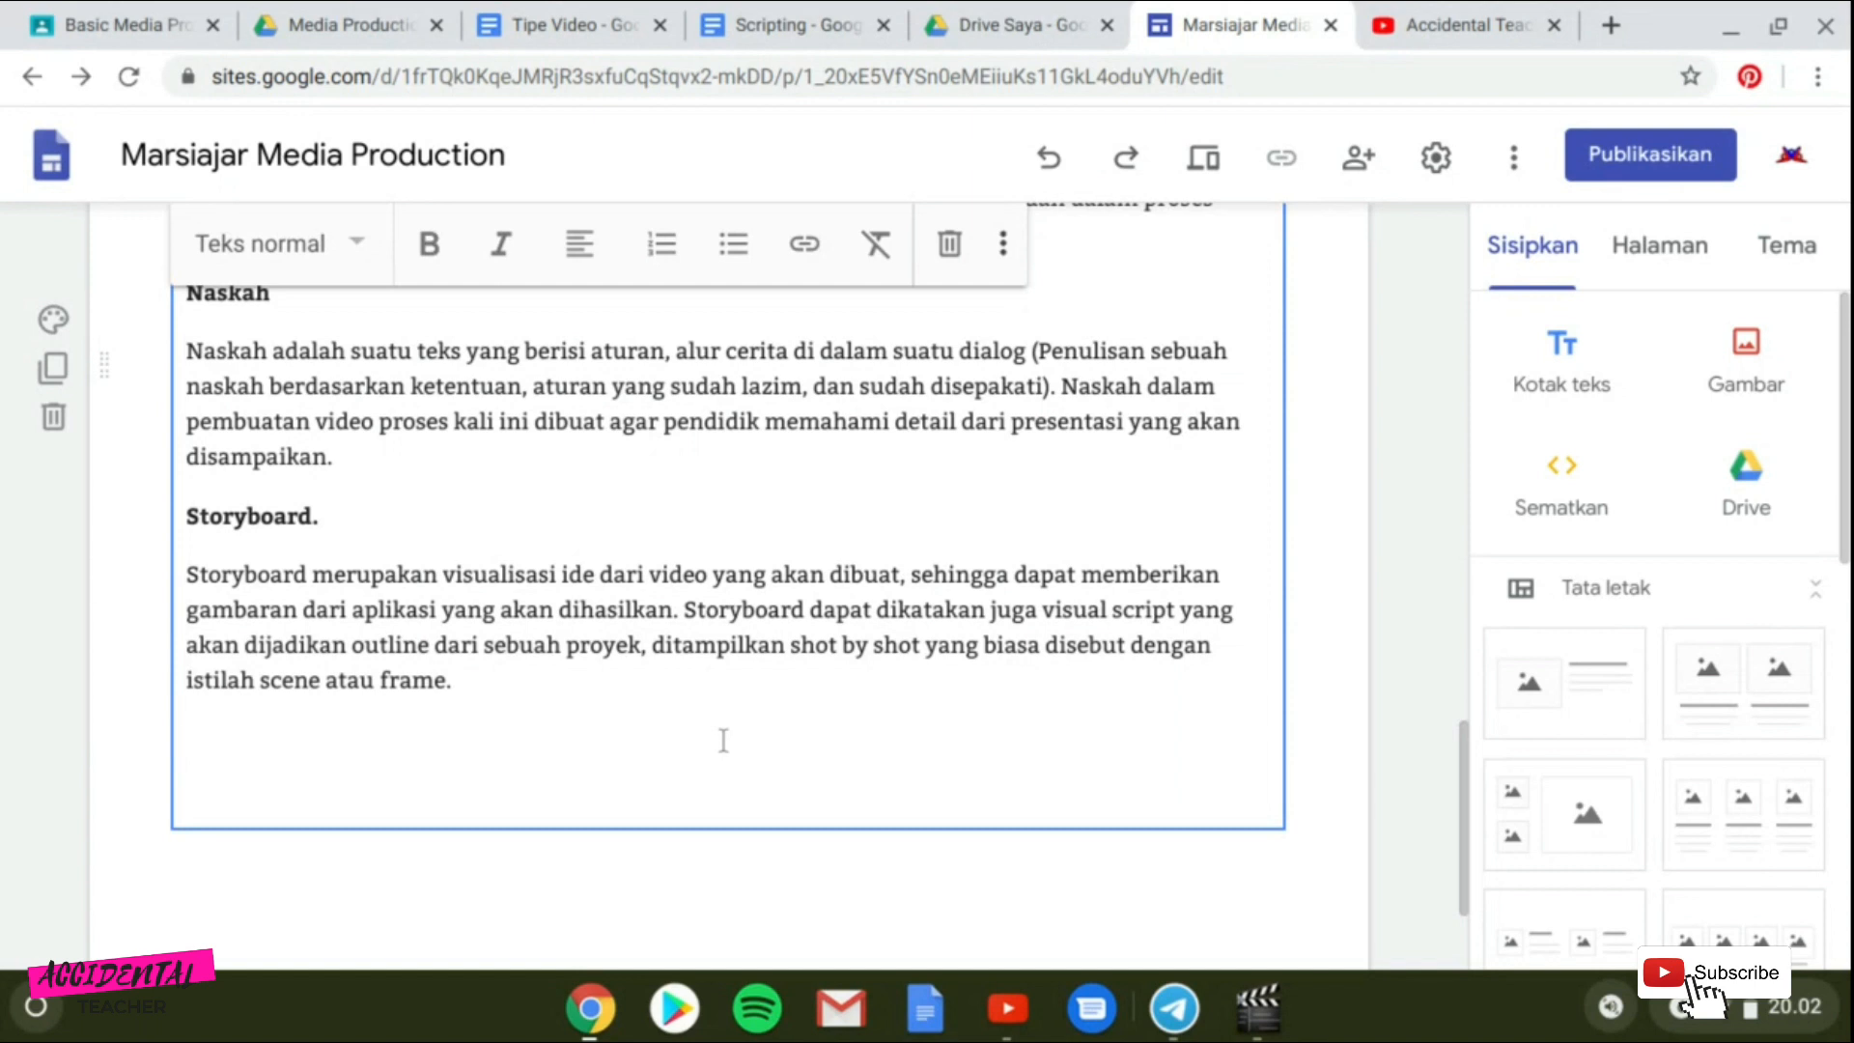
text(Berikut m)
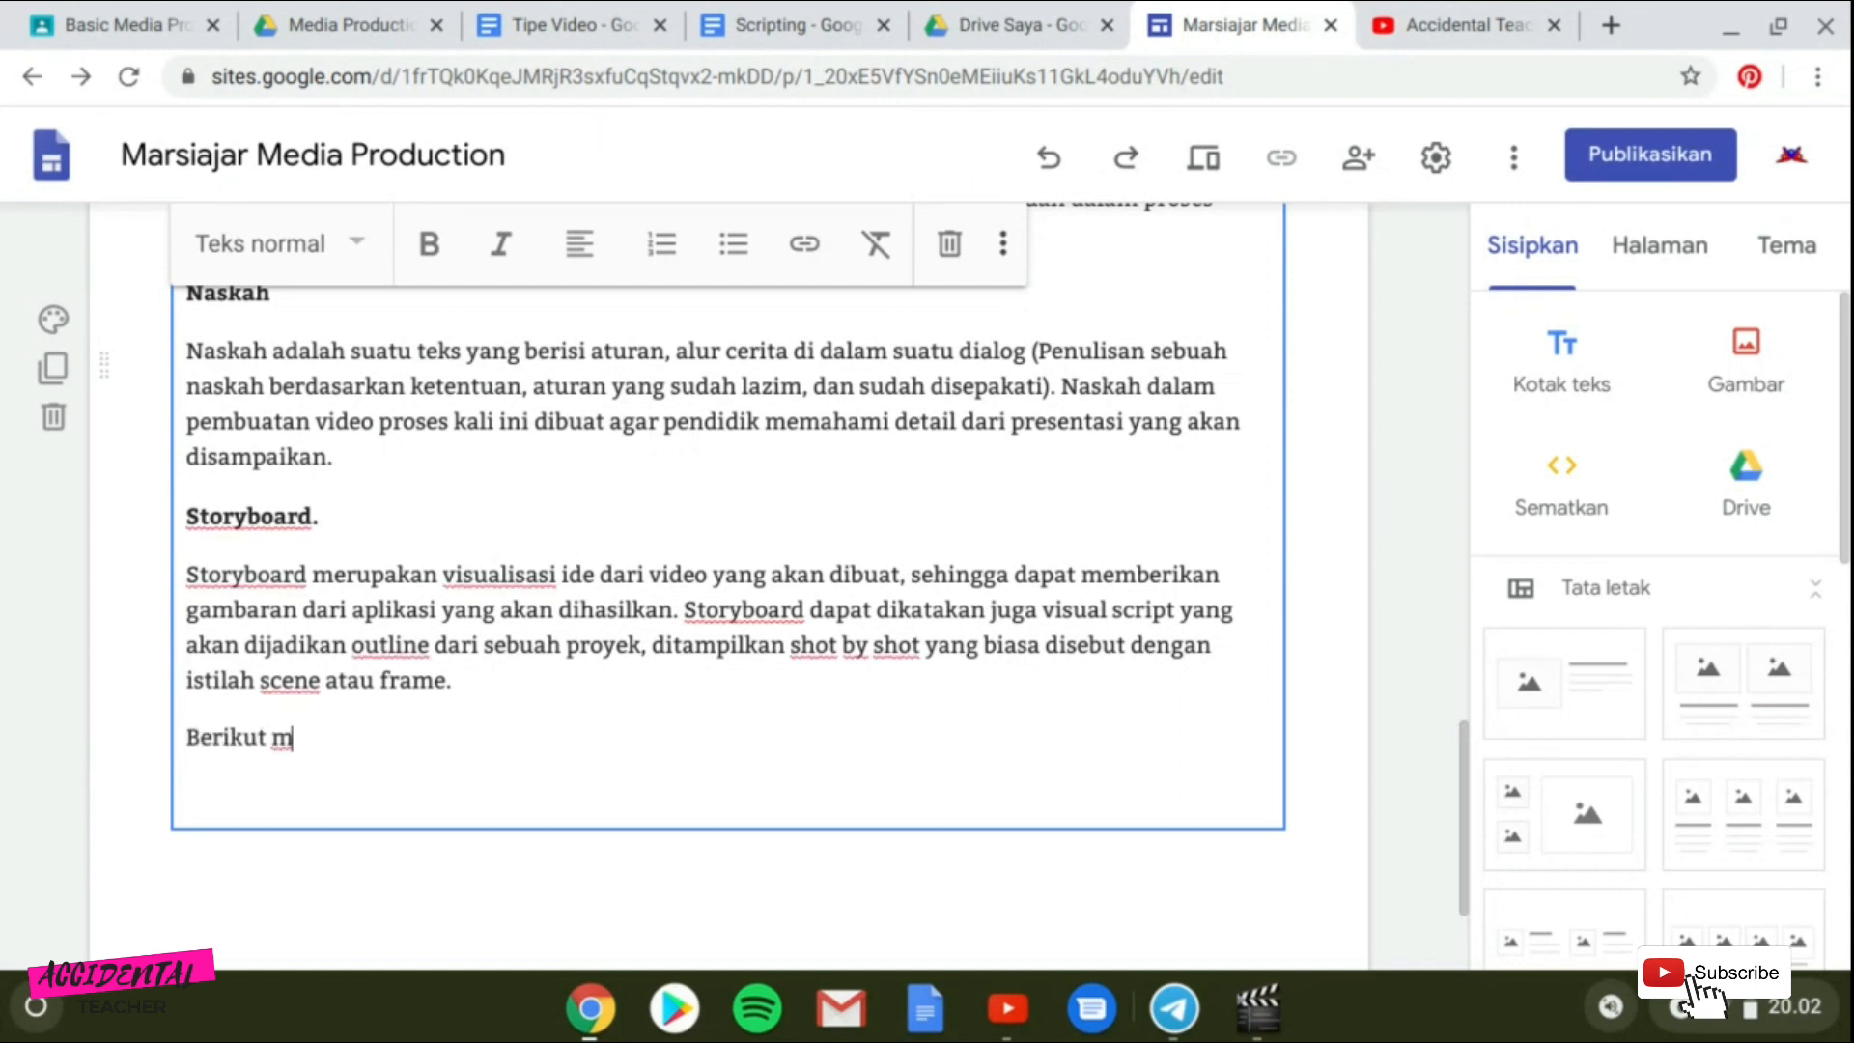
text(erupakan cont)
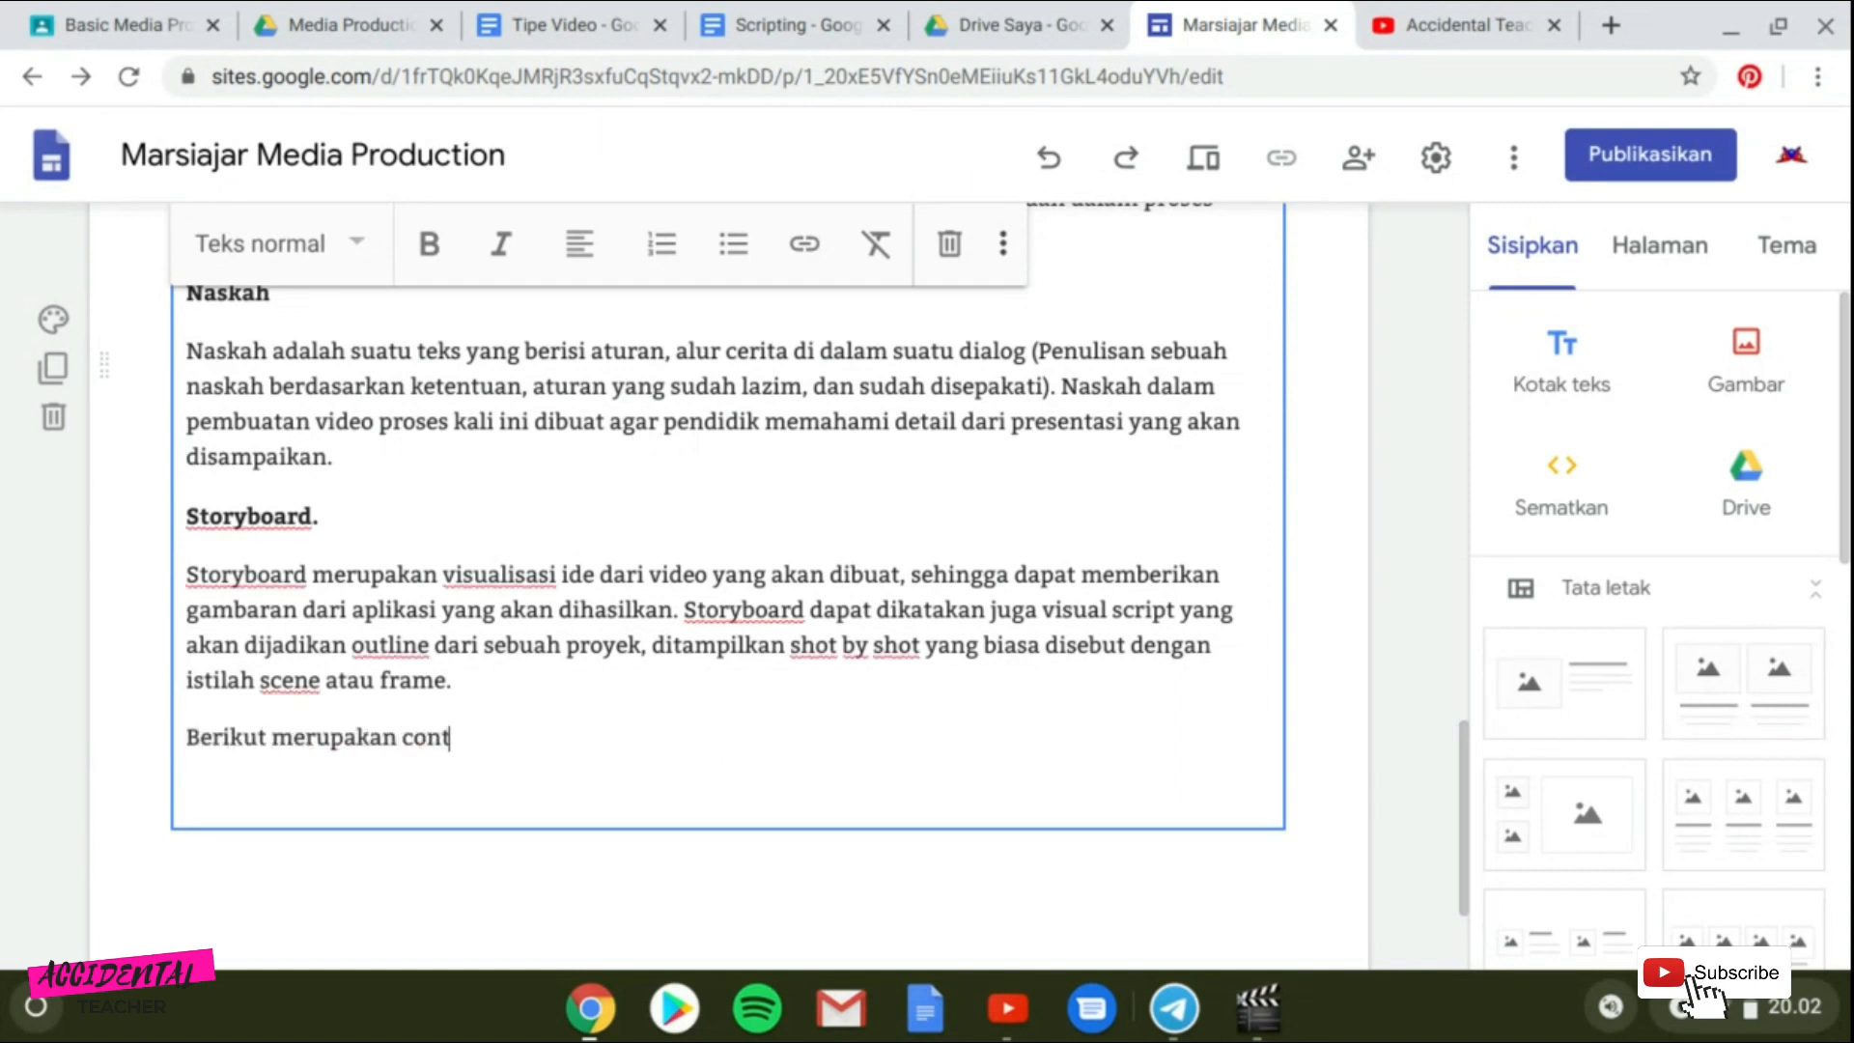
text(oh)
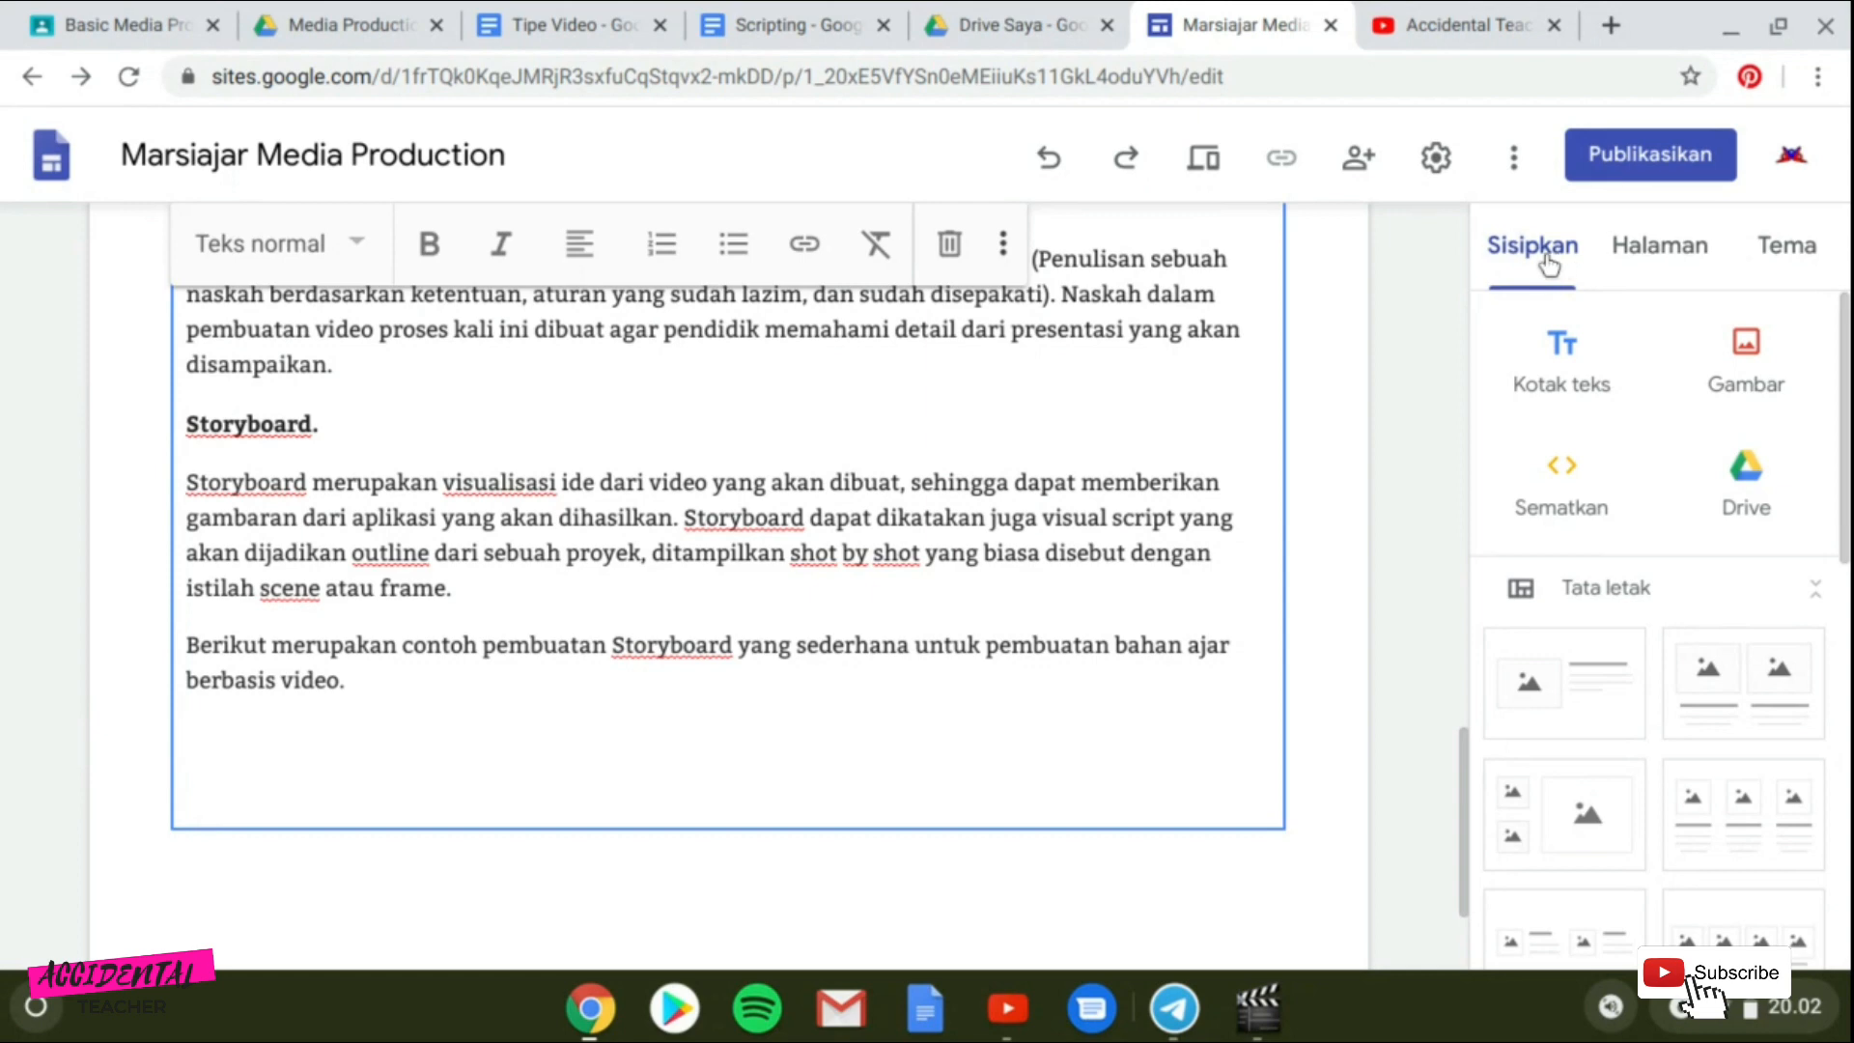
Start inserting a button and name it "Download".
click(1546, 262)
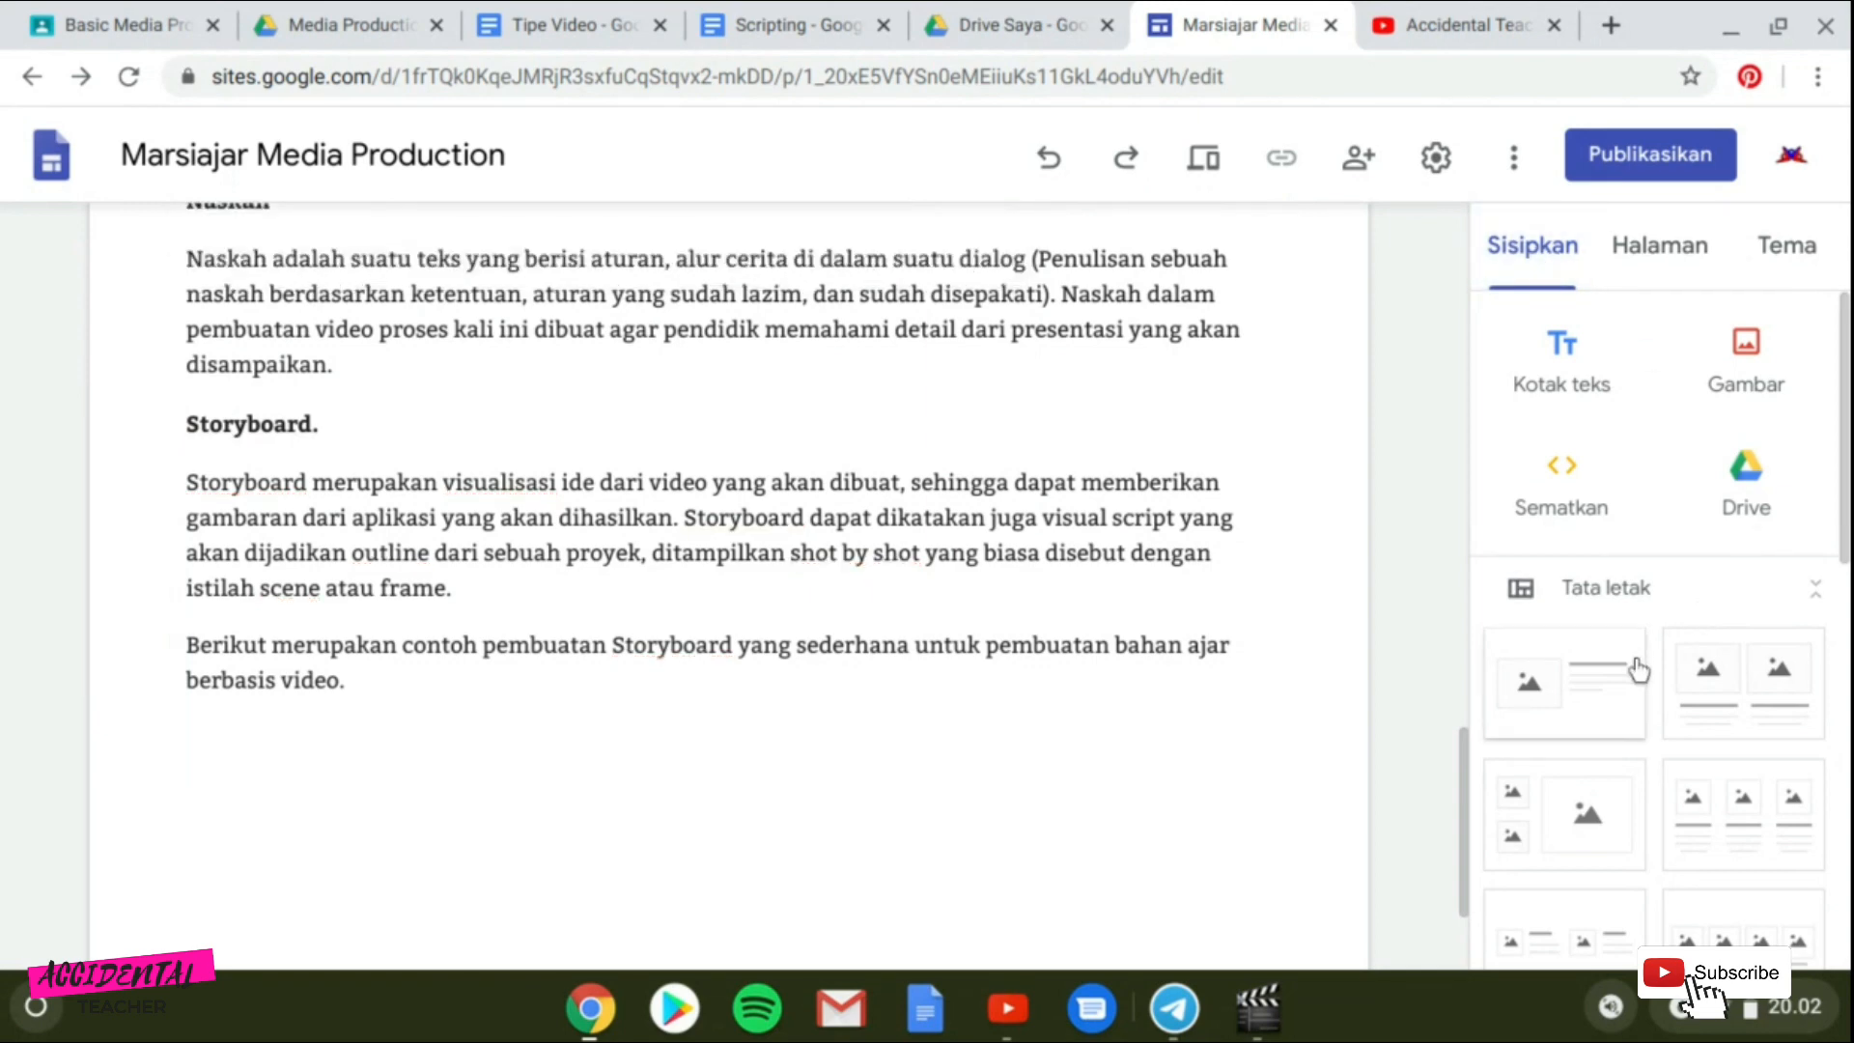
scroll(1639, 670, down, 5)
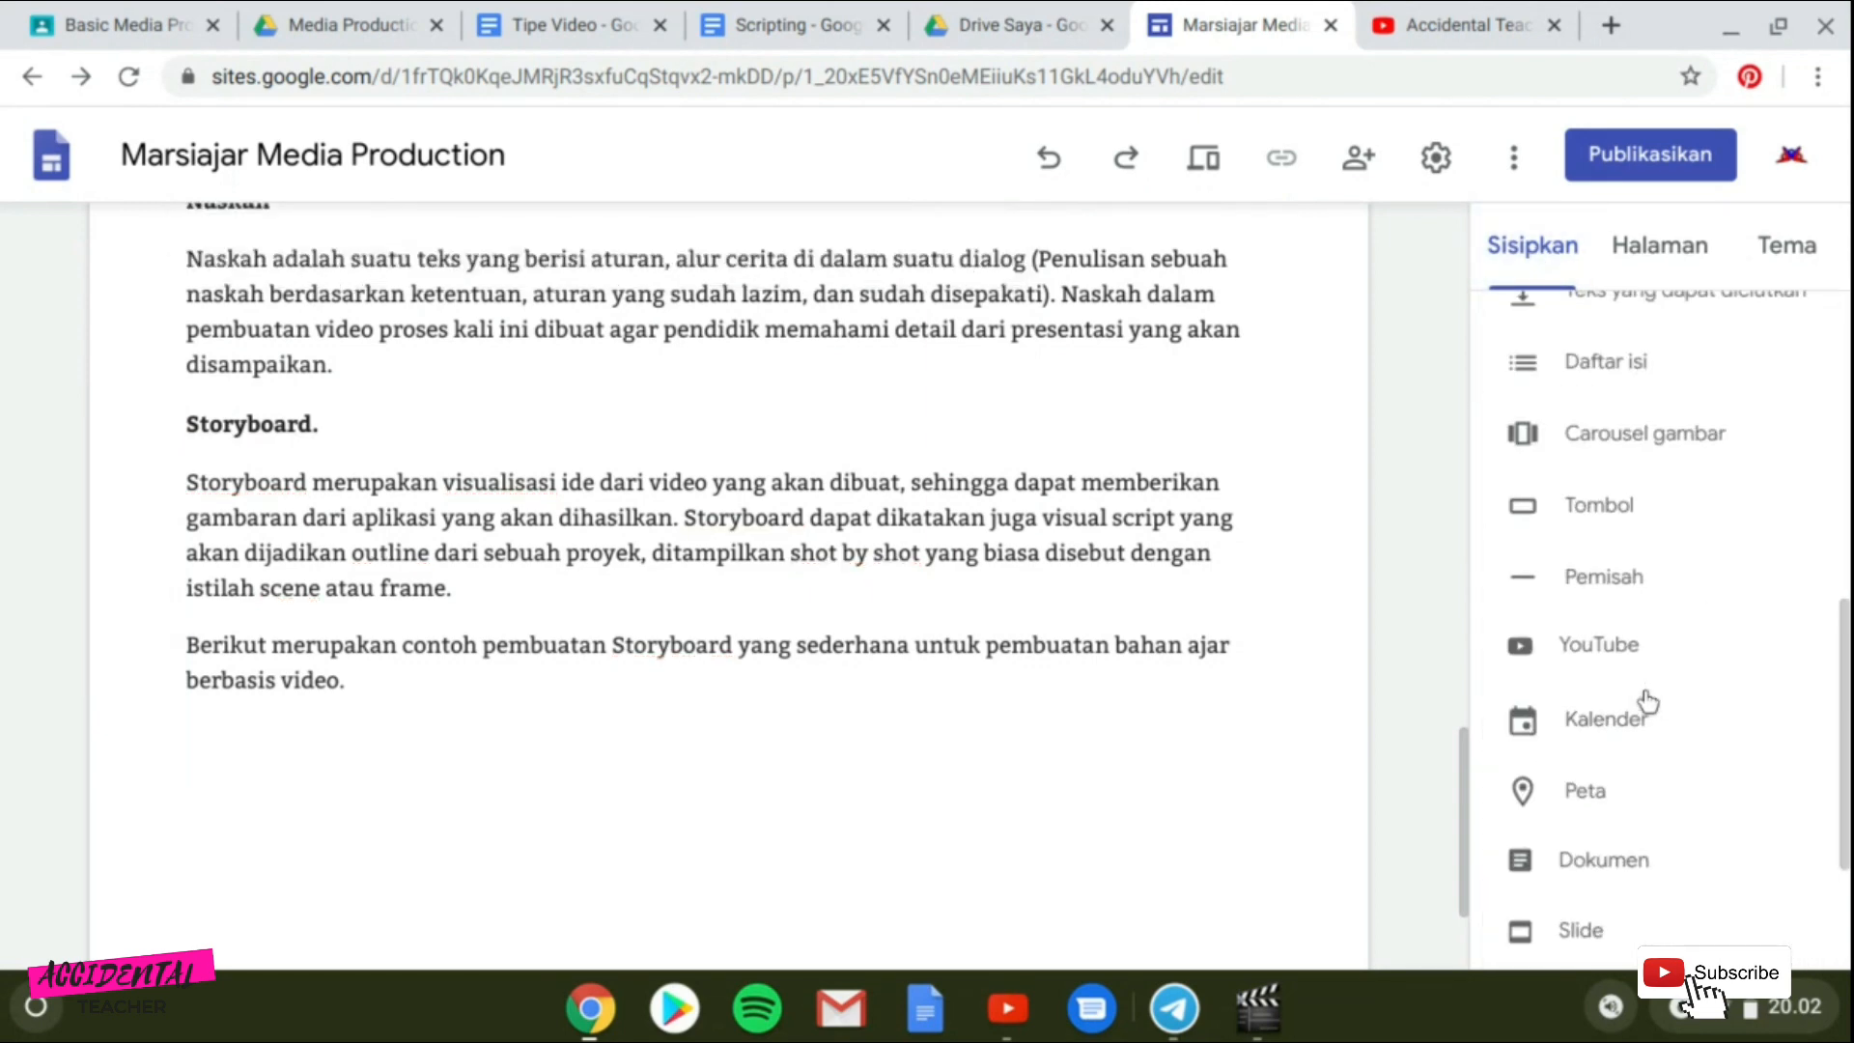
click(1600, 505)
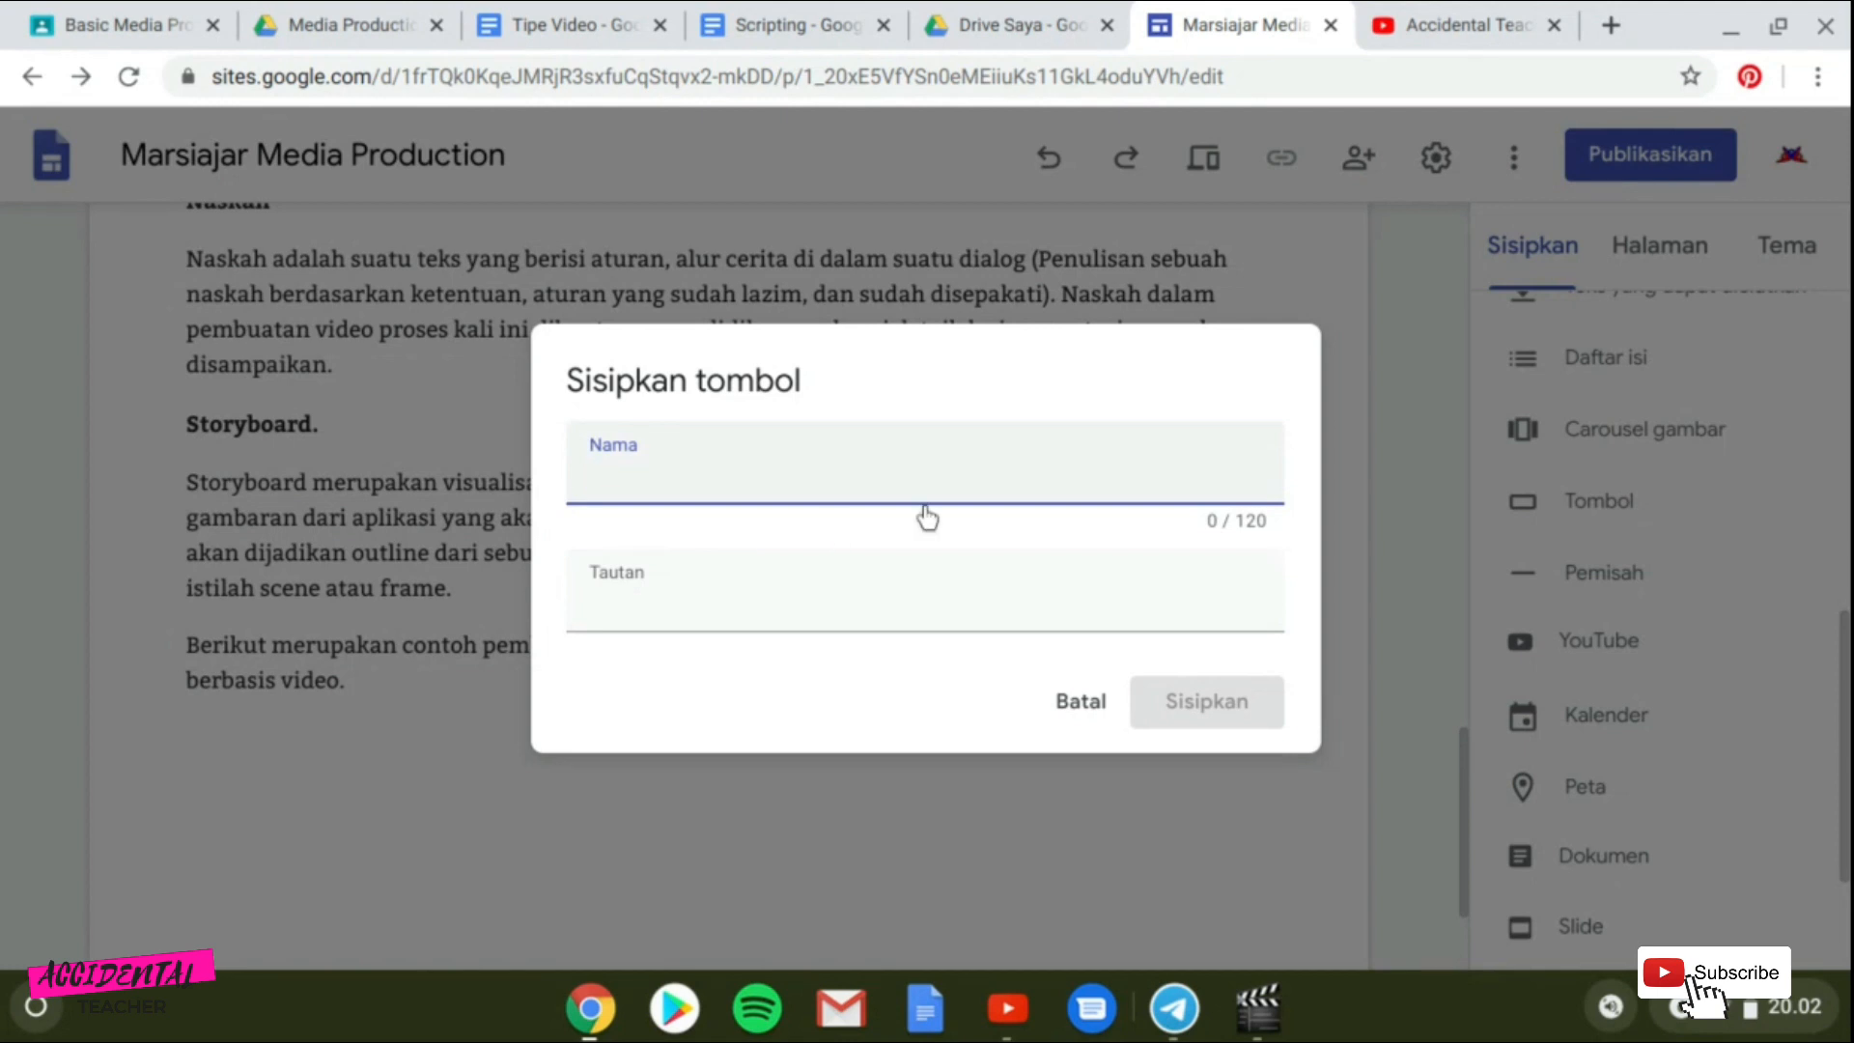
text(DOwnload)
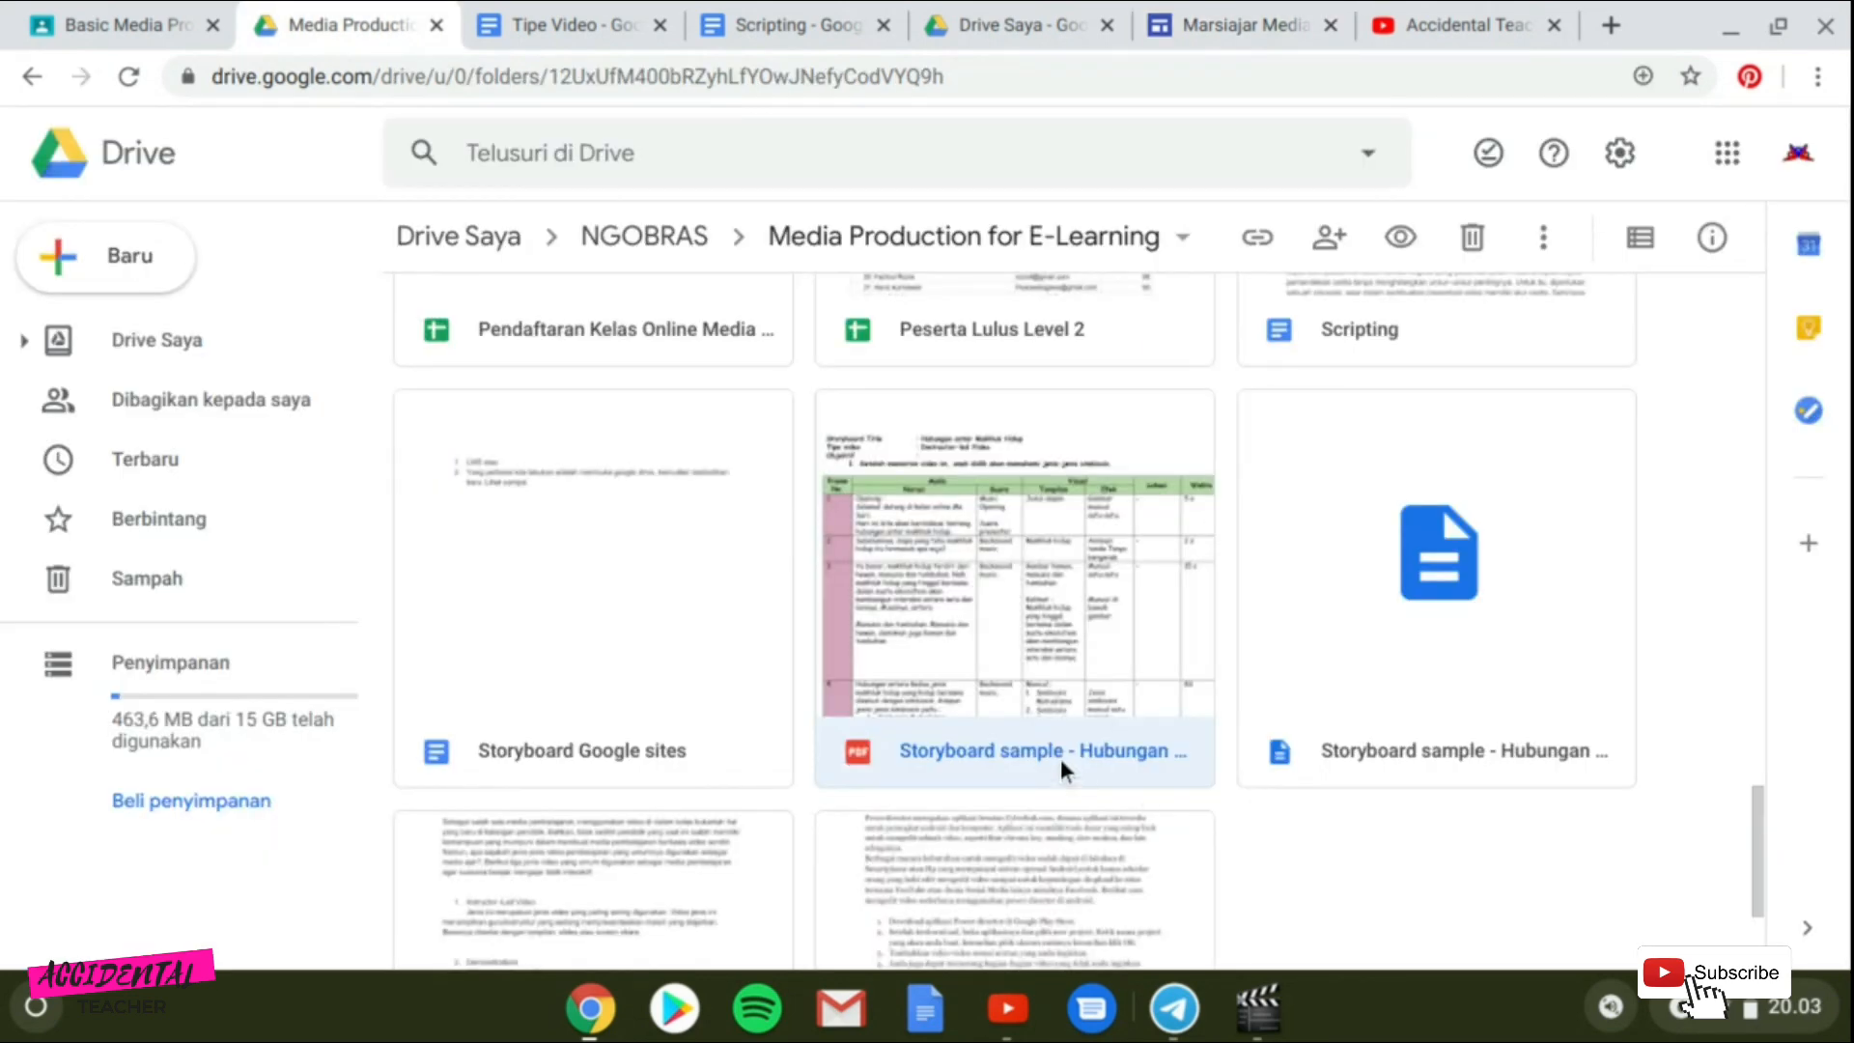
In Google Drive, copy the share link of the "Storyboard sample - Hubungan antar Makhkluk hidup.pdf" file and insert it as the button's link.
double_click(1060, 757)
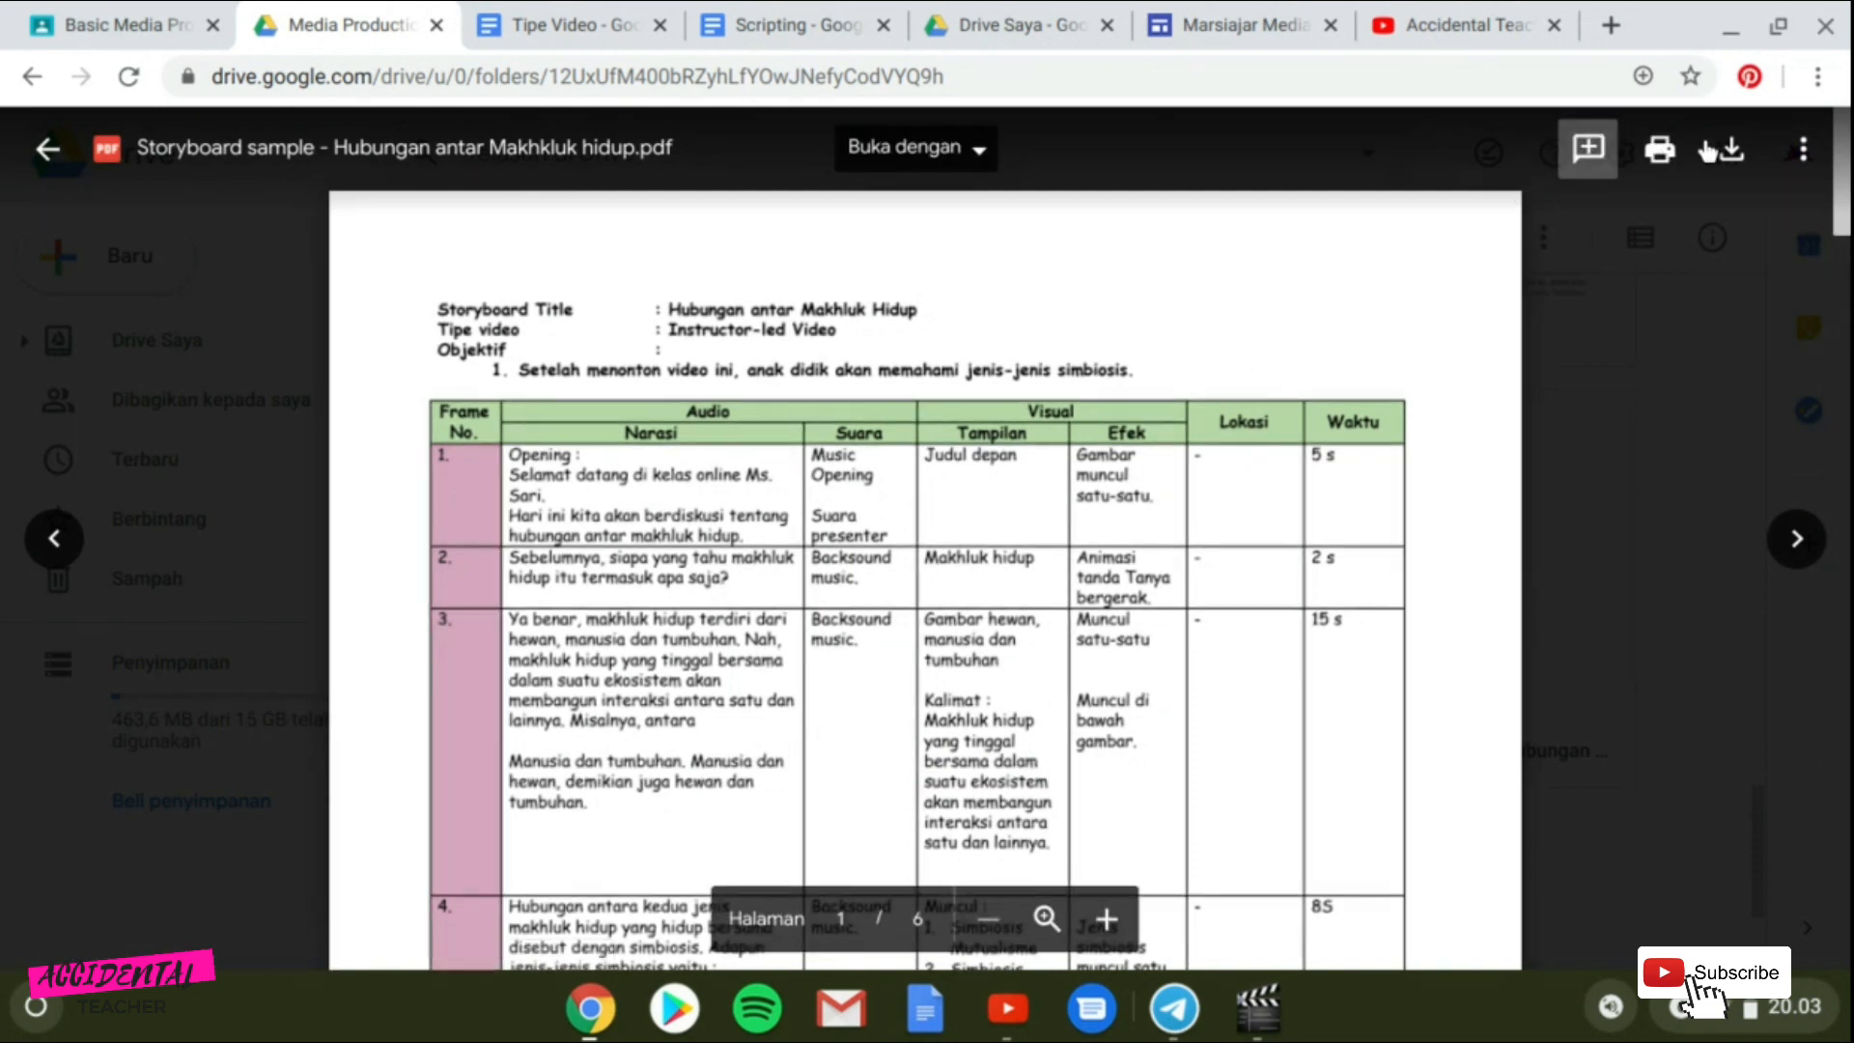
click(1804, 145)
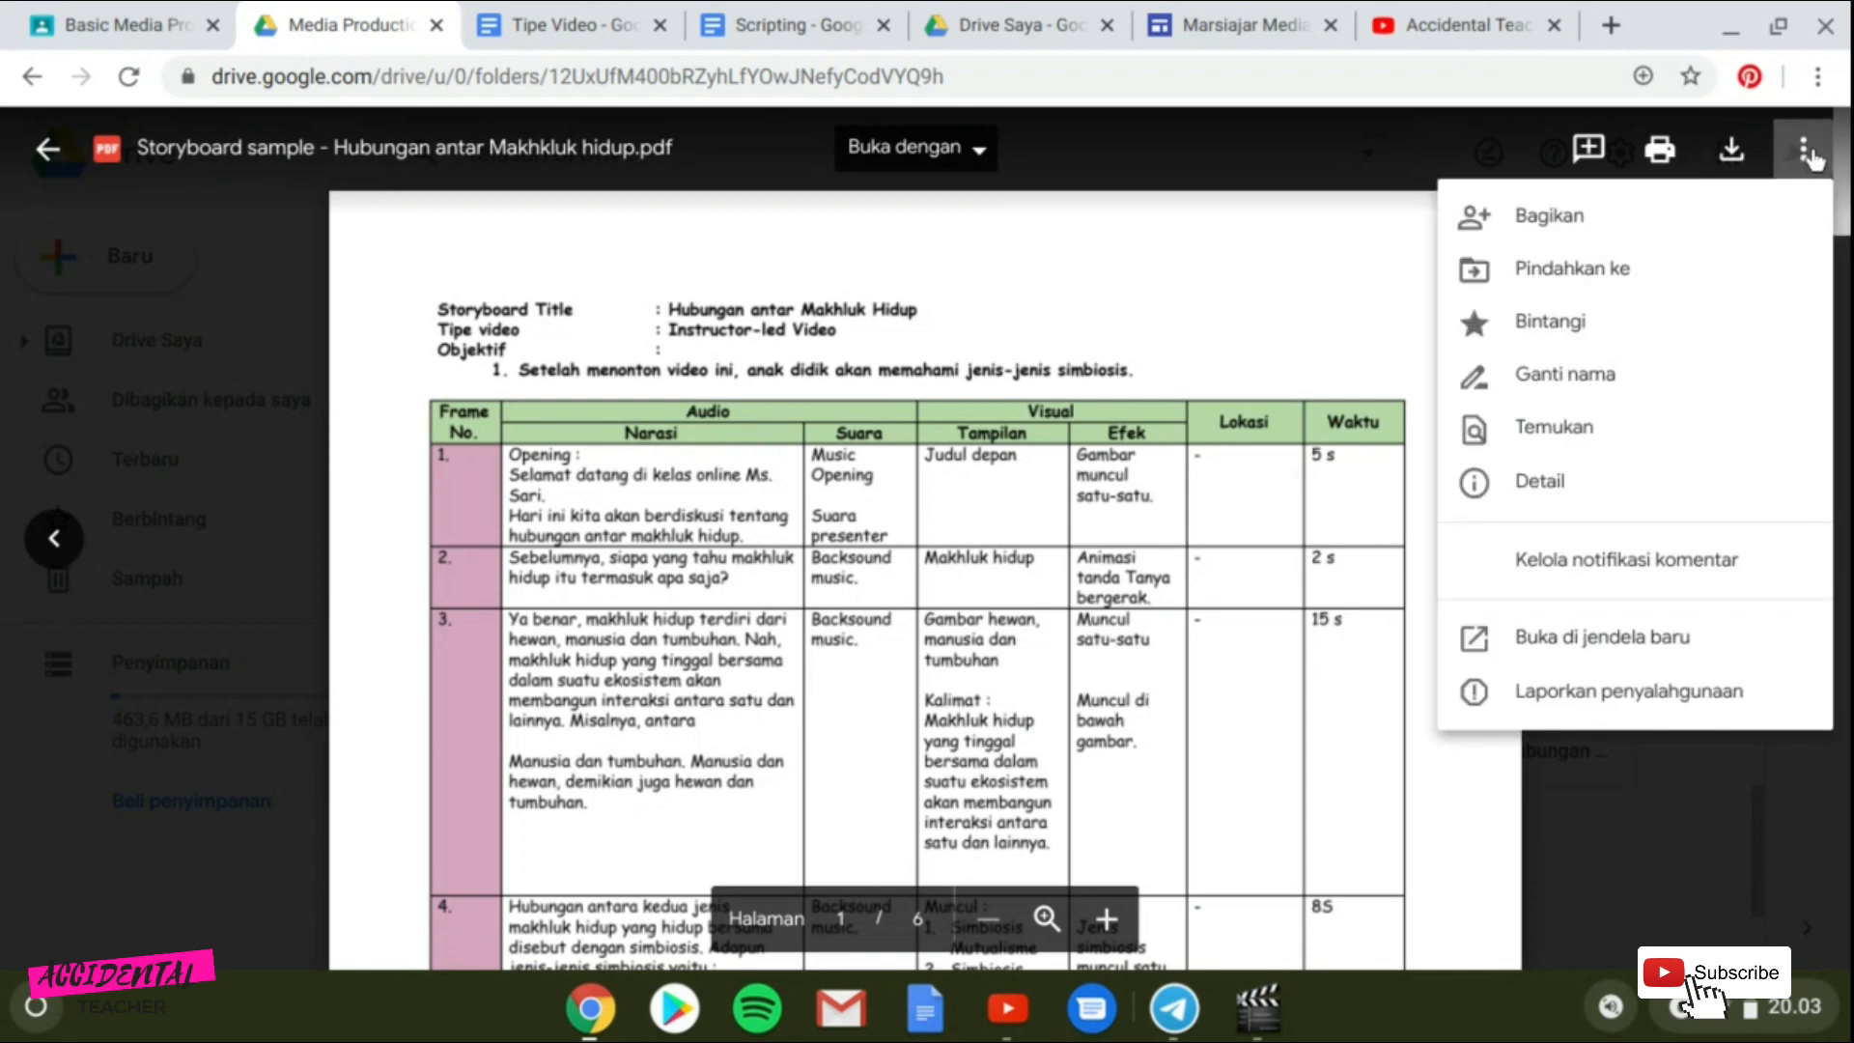
click(1628, 227)
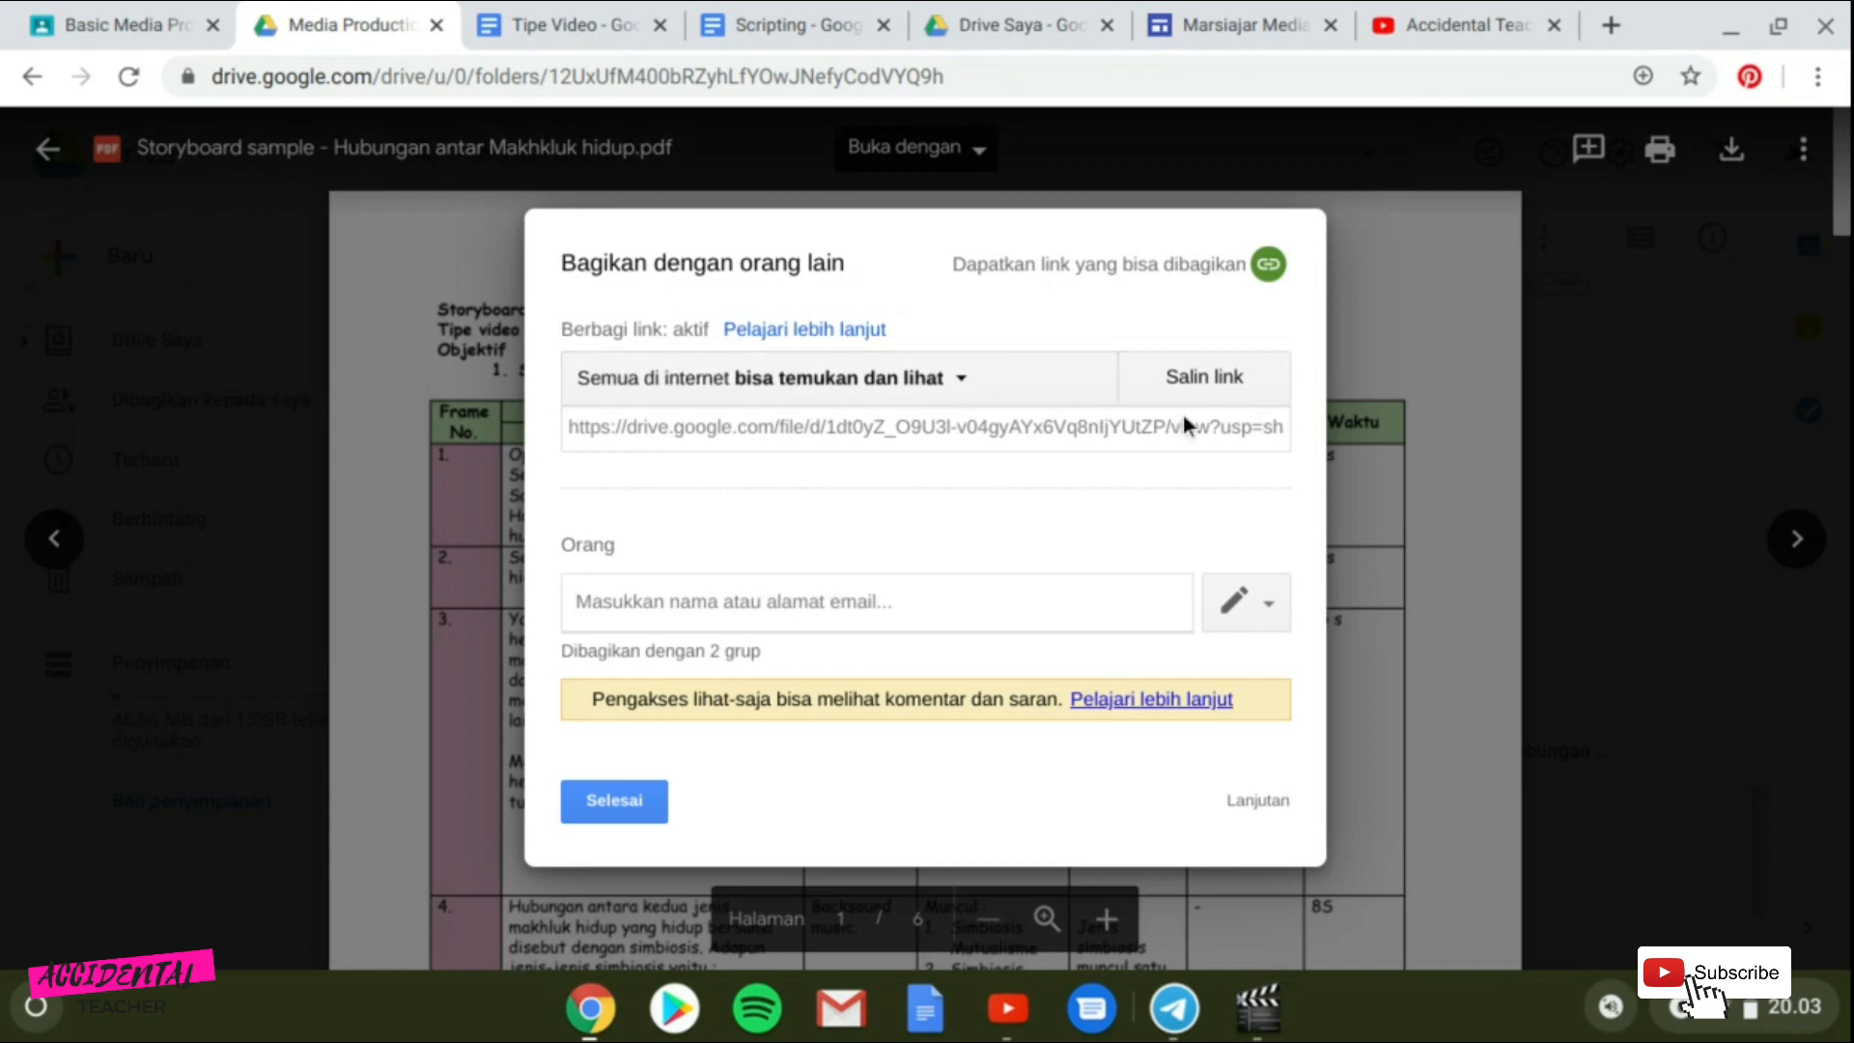
click(1251, 800)
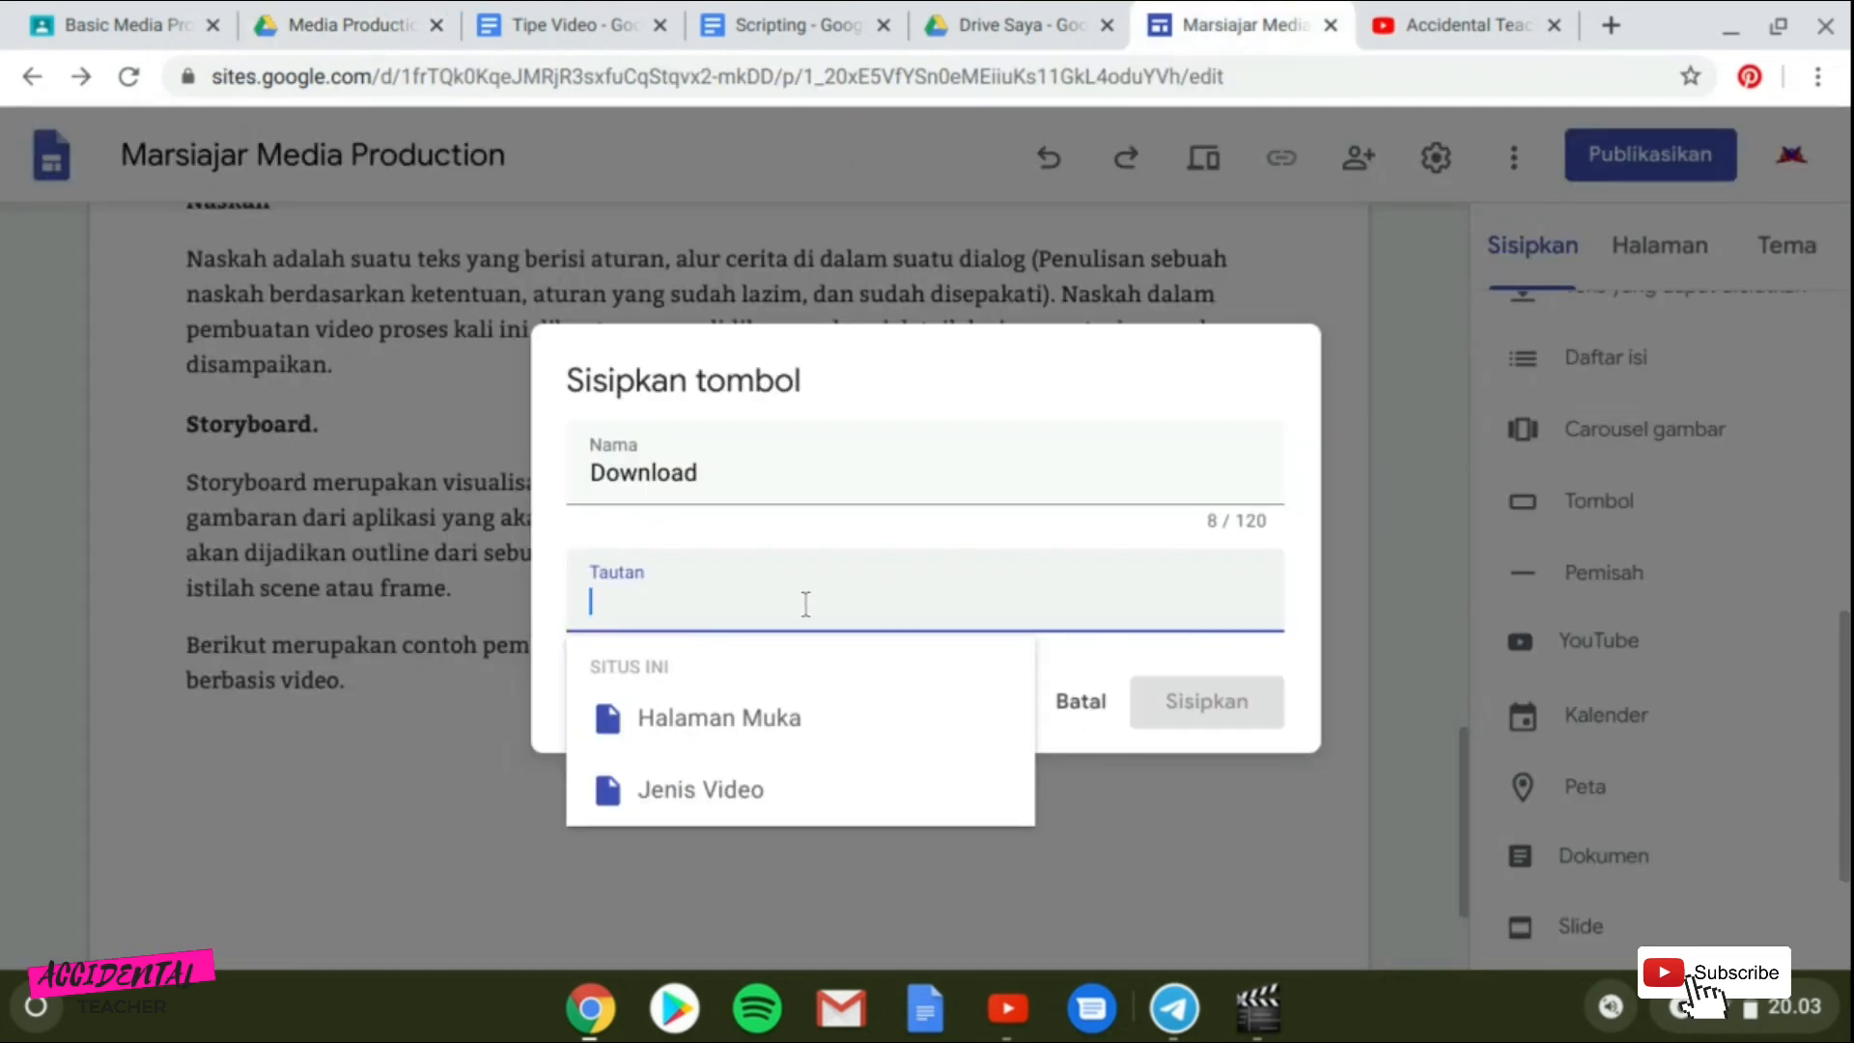
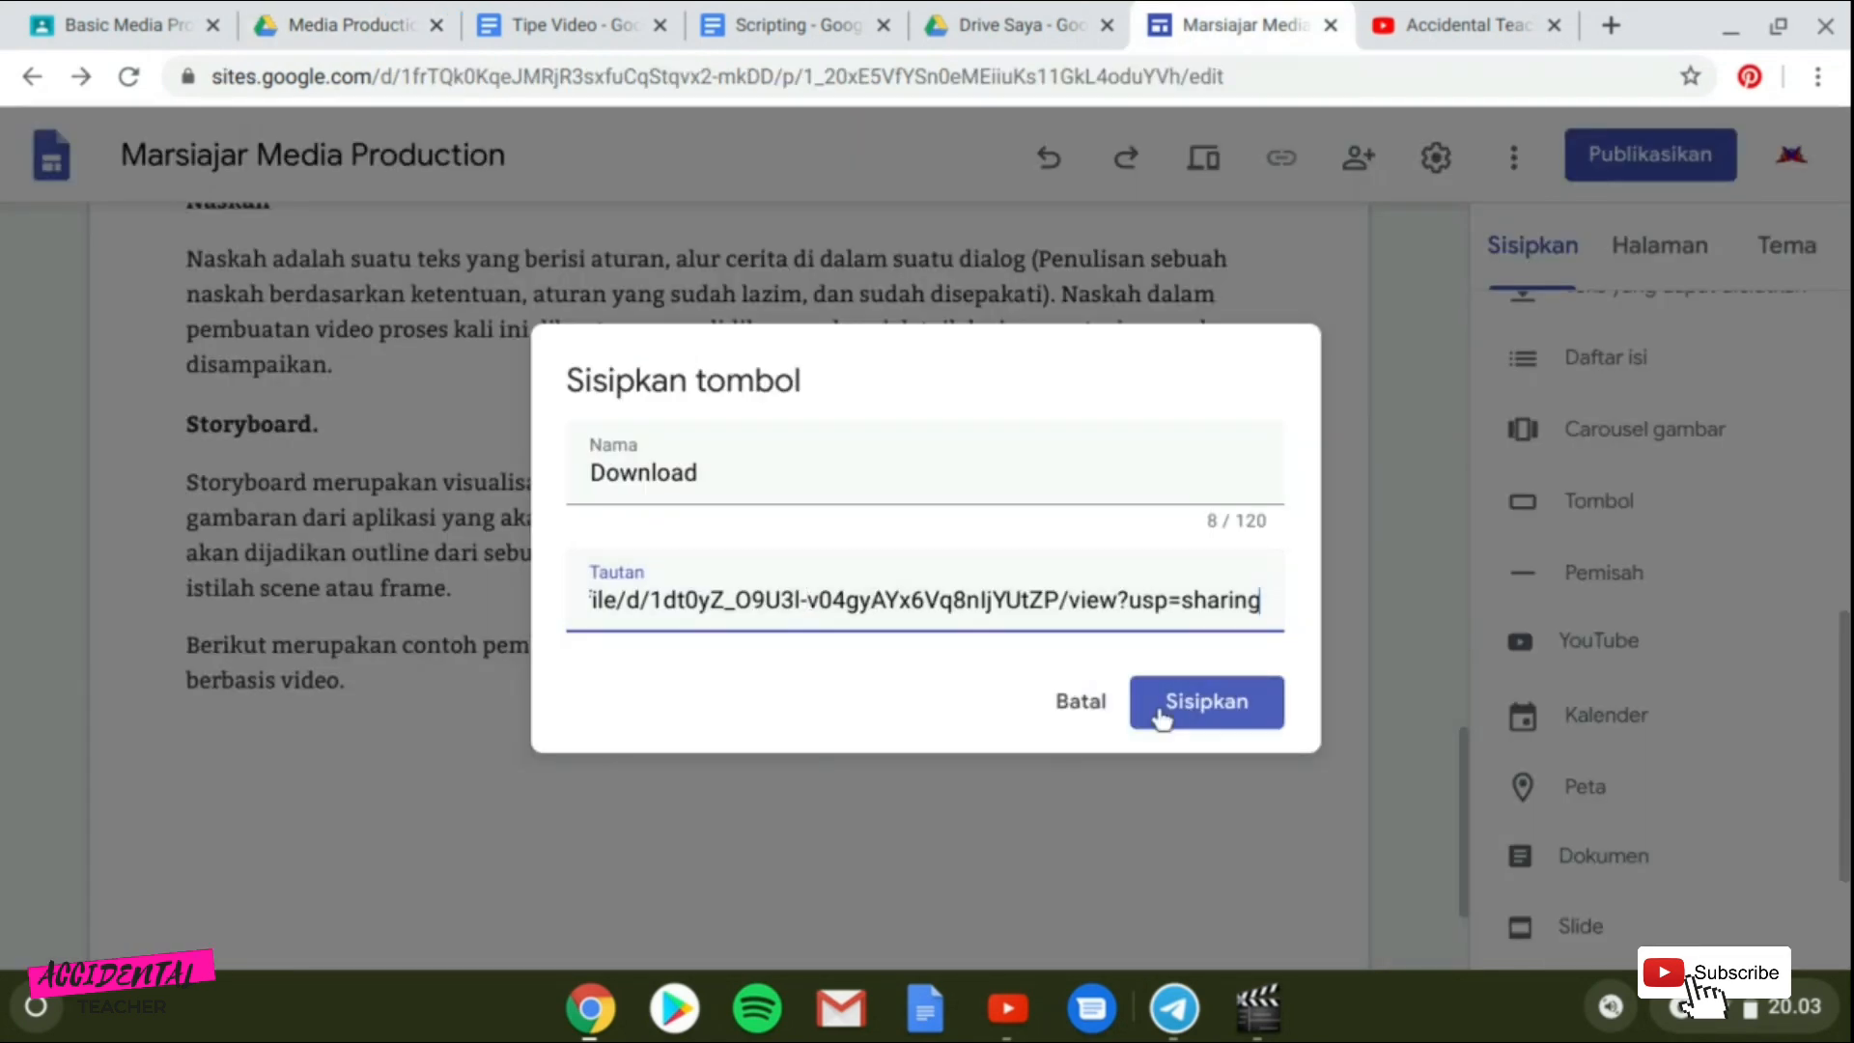
click(1201, 710)
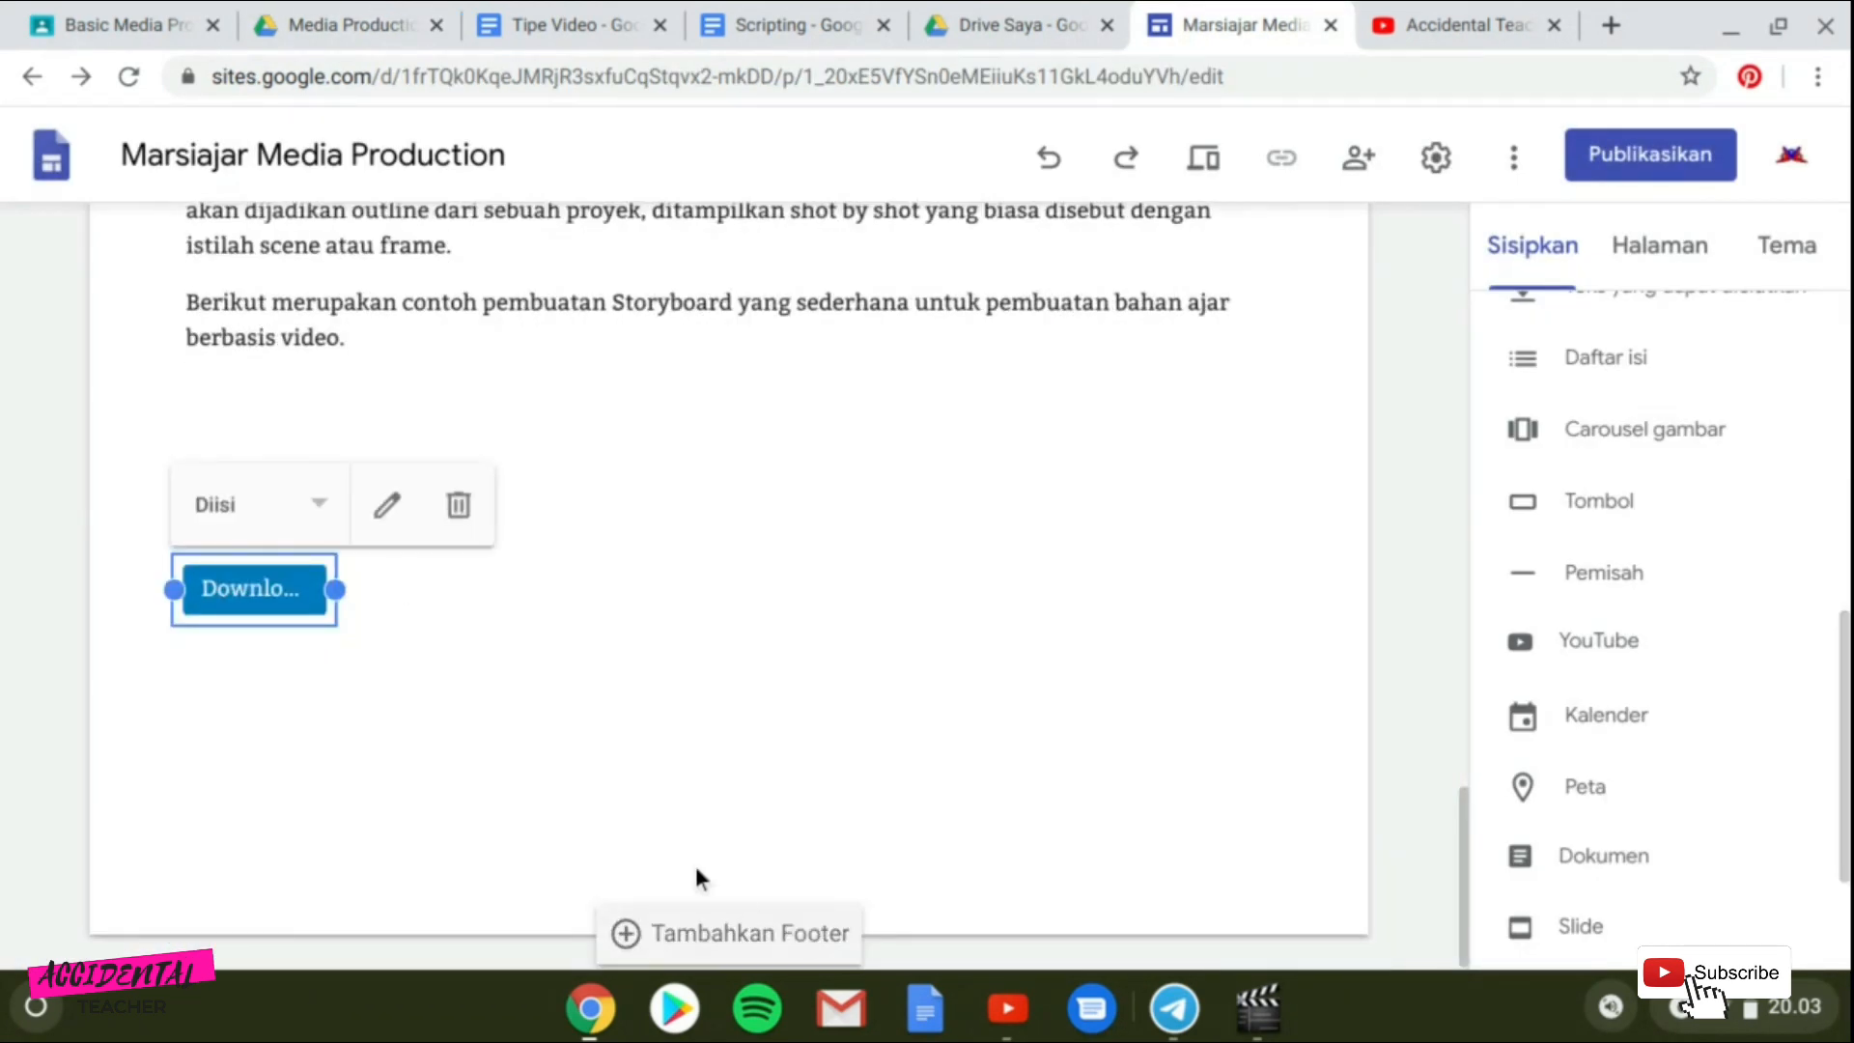
Widen the Download button slightly so its full label shows.
drag(335, 641, 347, 640)
scroll(585, 614, down, 1)
click(587, 612)
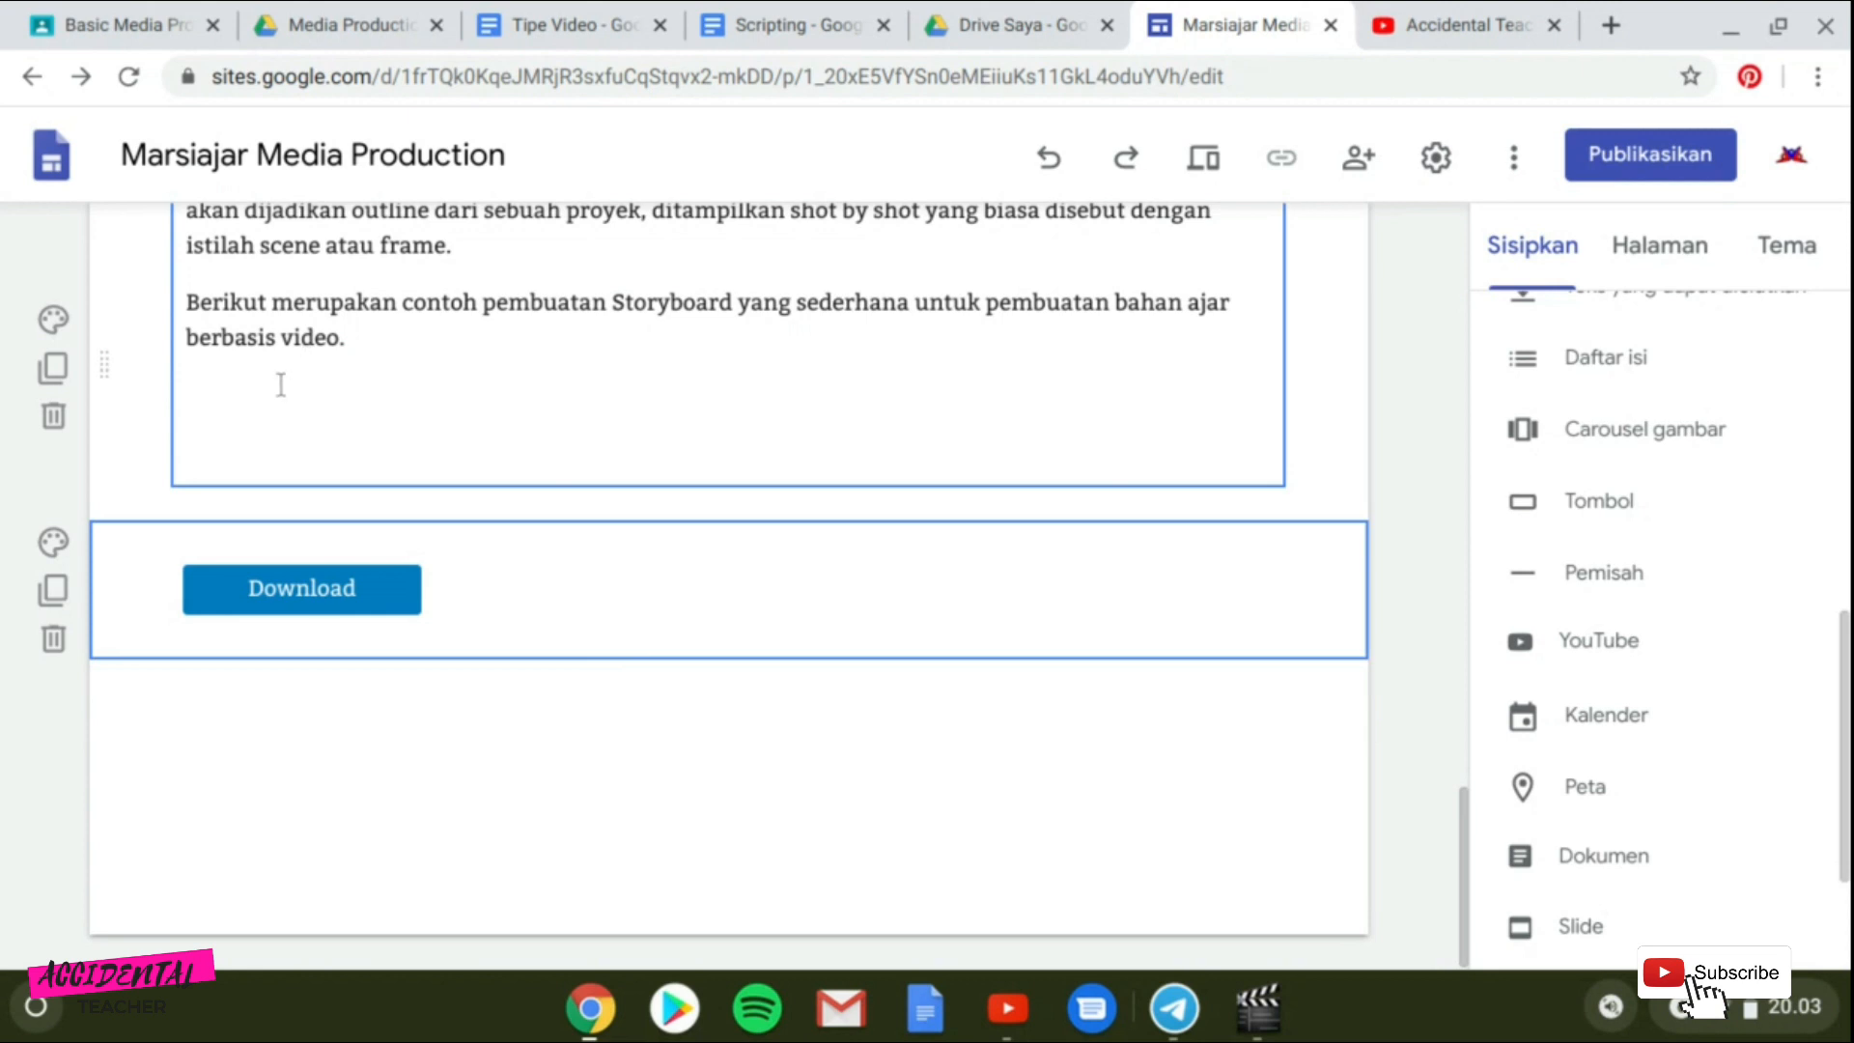
Edit the button and rename it "Download Contoh Storyboard".
click(255, 465)
scroll(256, 479, up, 2)
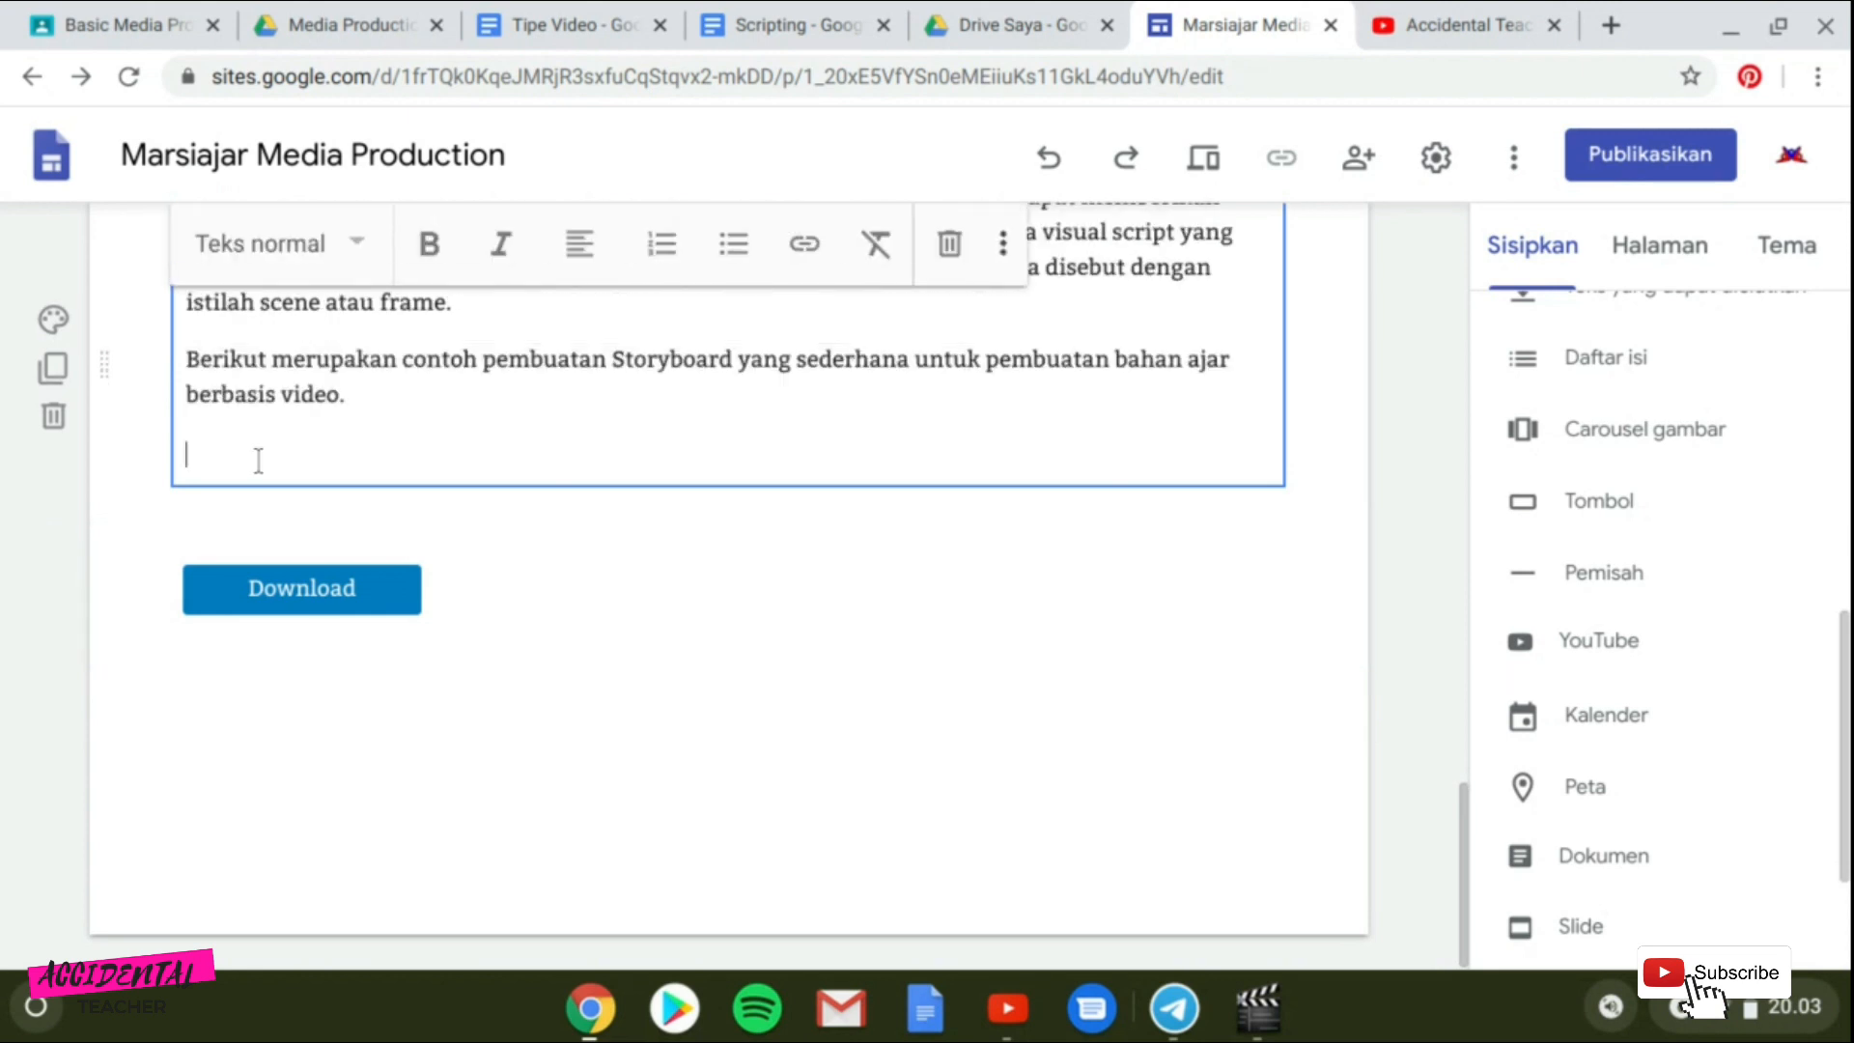
click(289, 584)
click(385, 509)
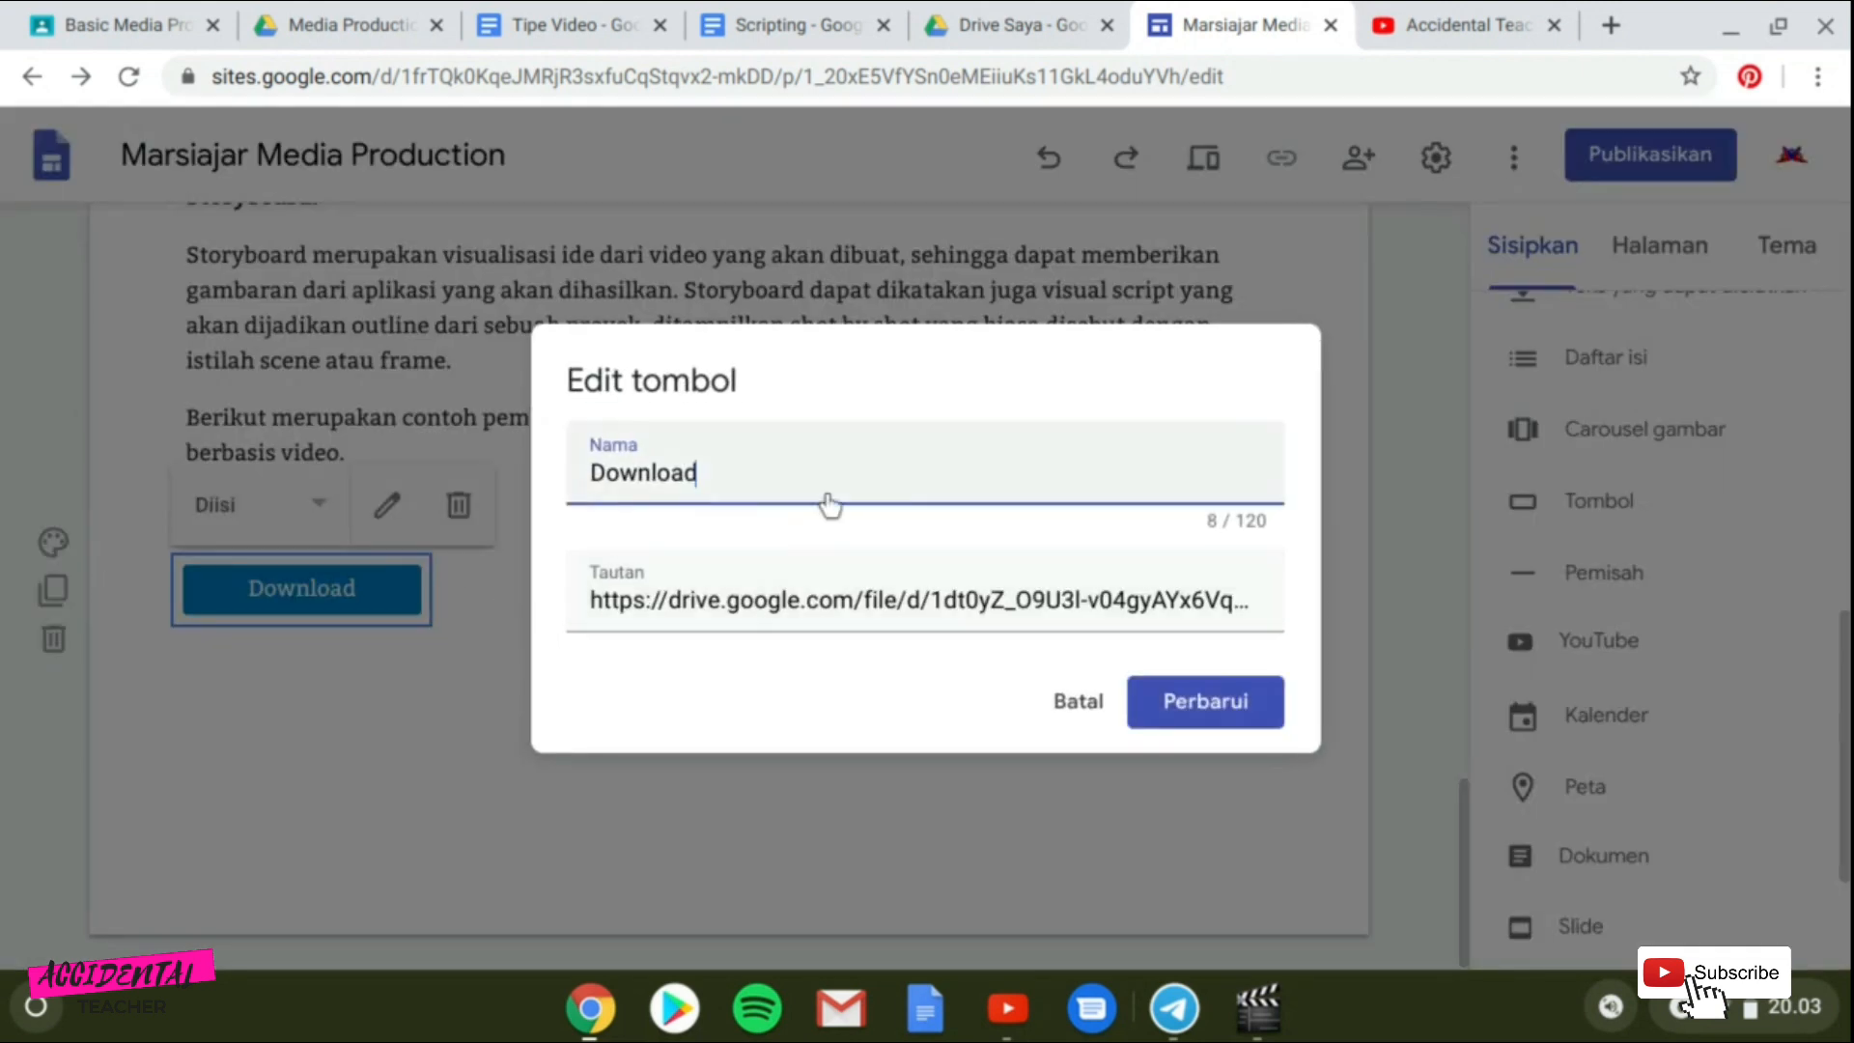
text(Contoh S)
text(toryboard)
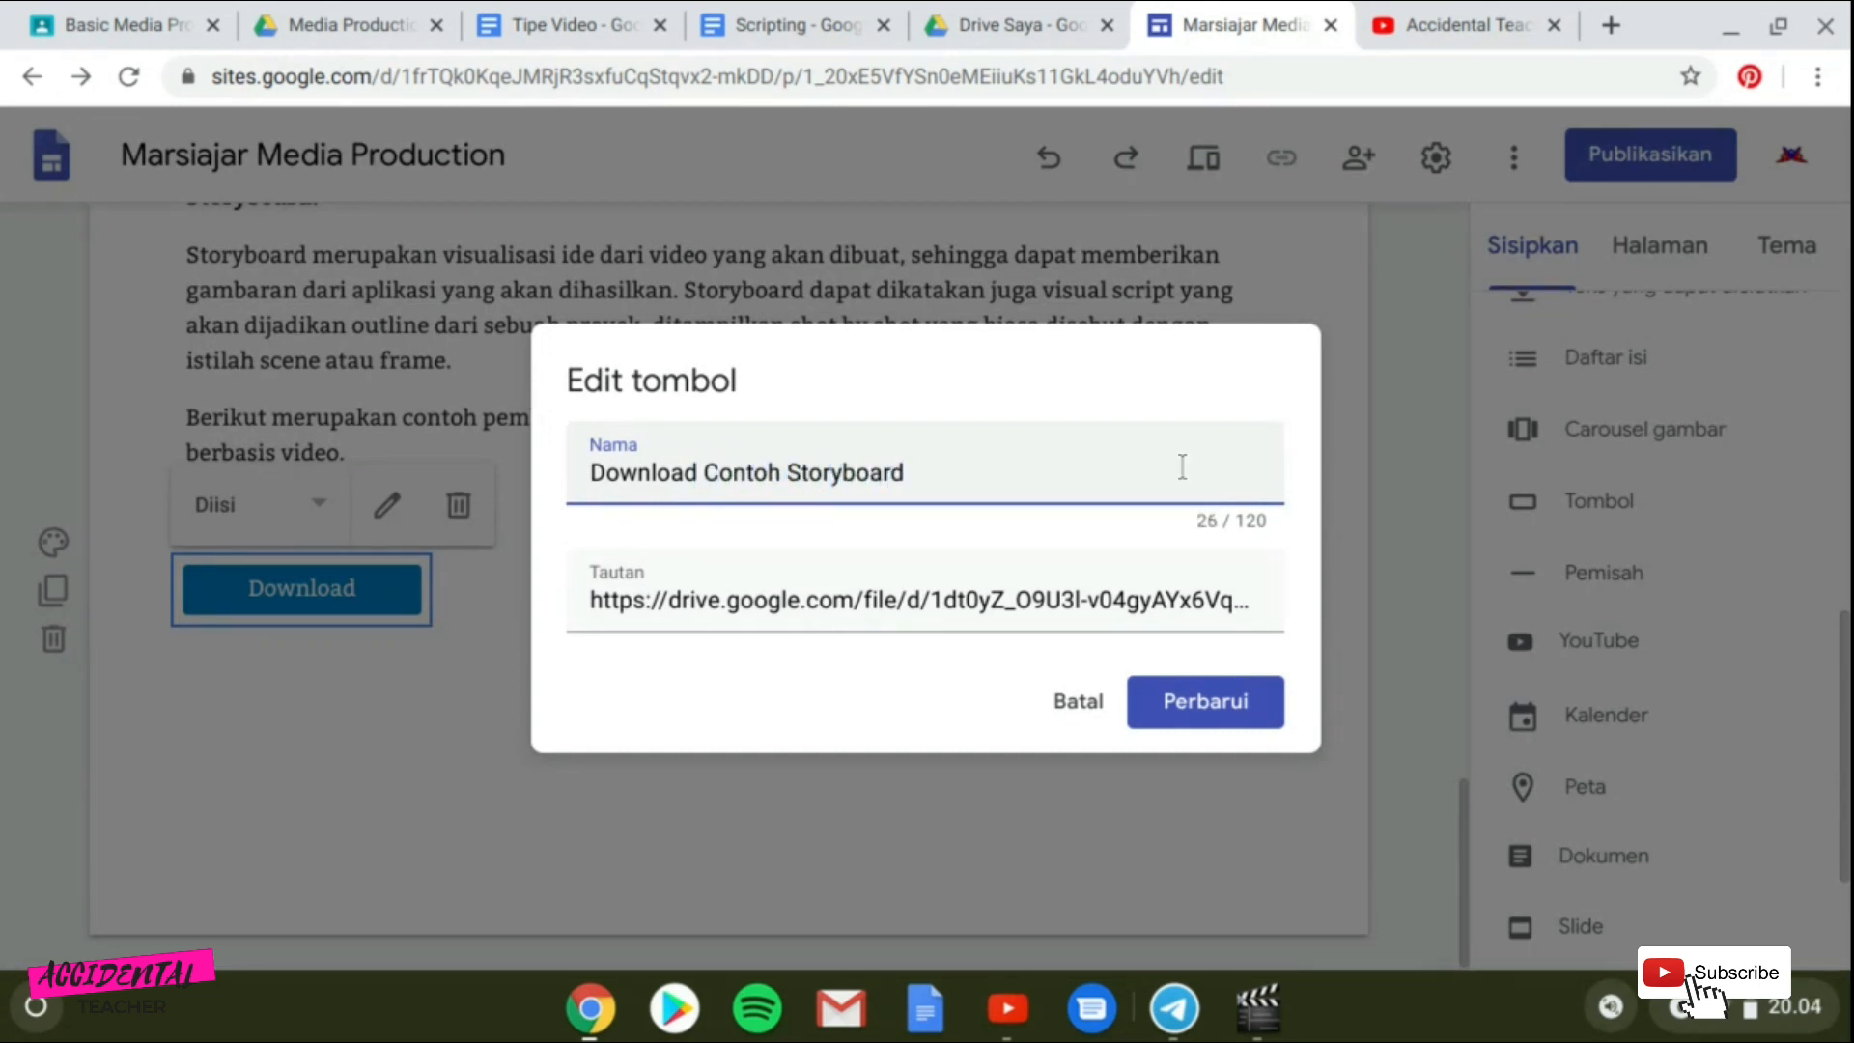
click(1212, 709)
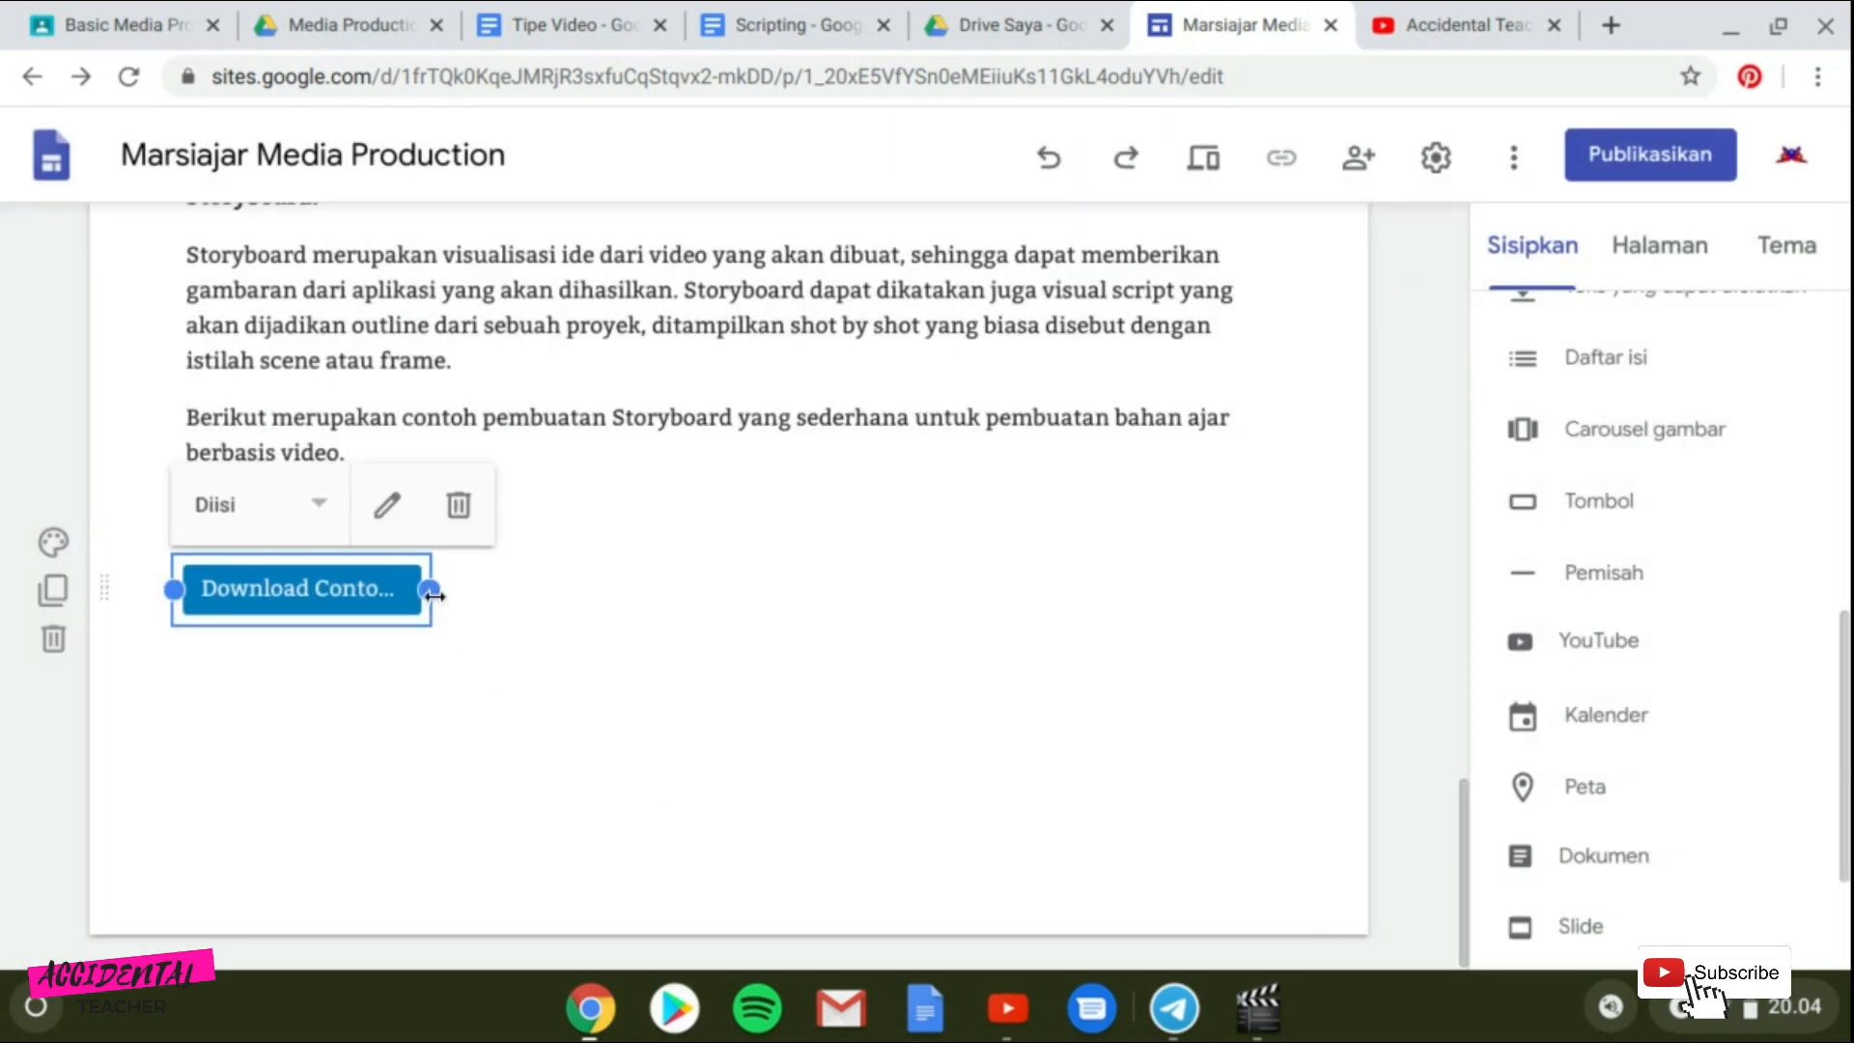
Widen the button until the full "Download Contoh Storyboard" label fits.
drag(430, 589, 526, 616)
click(641, 774)
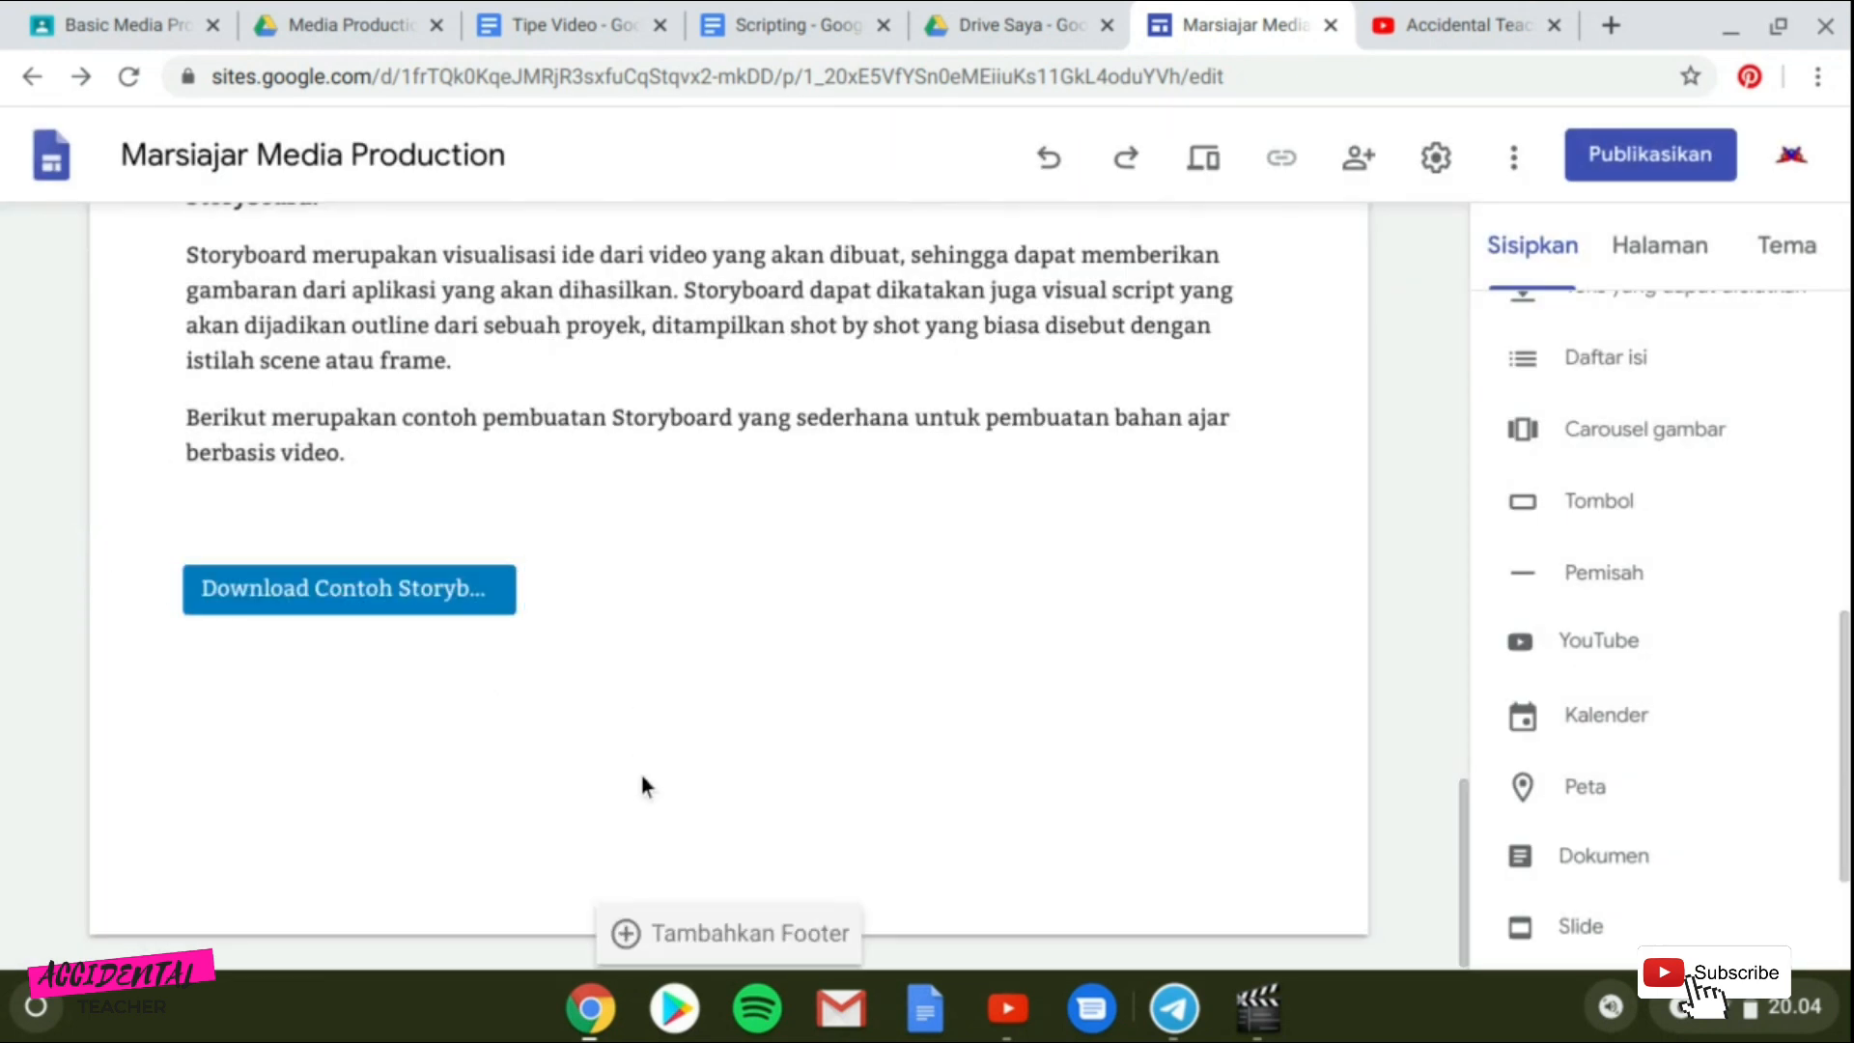
click(474, 593)
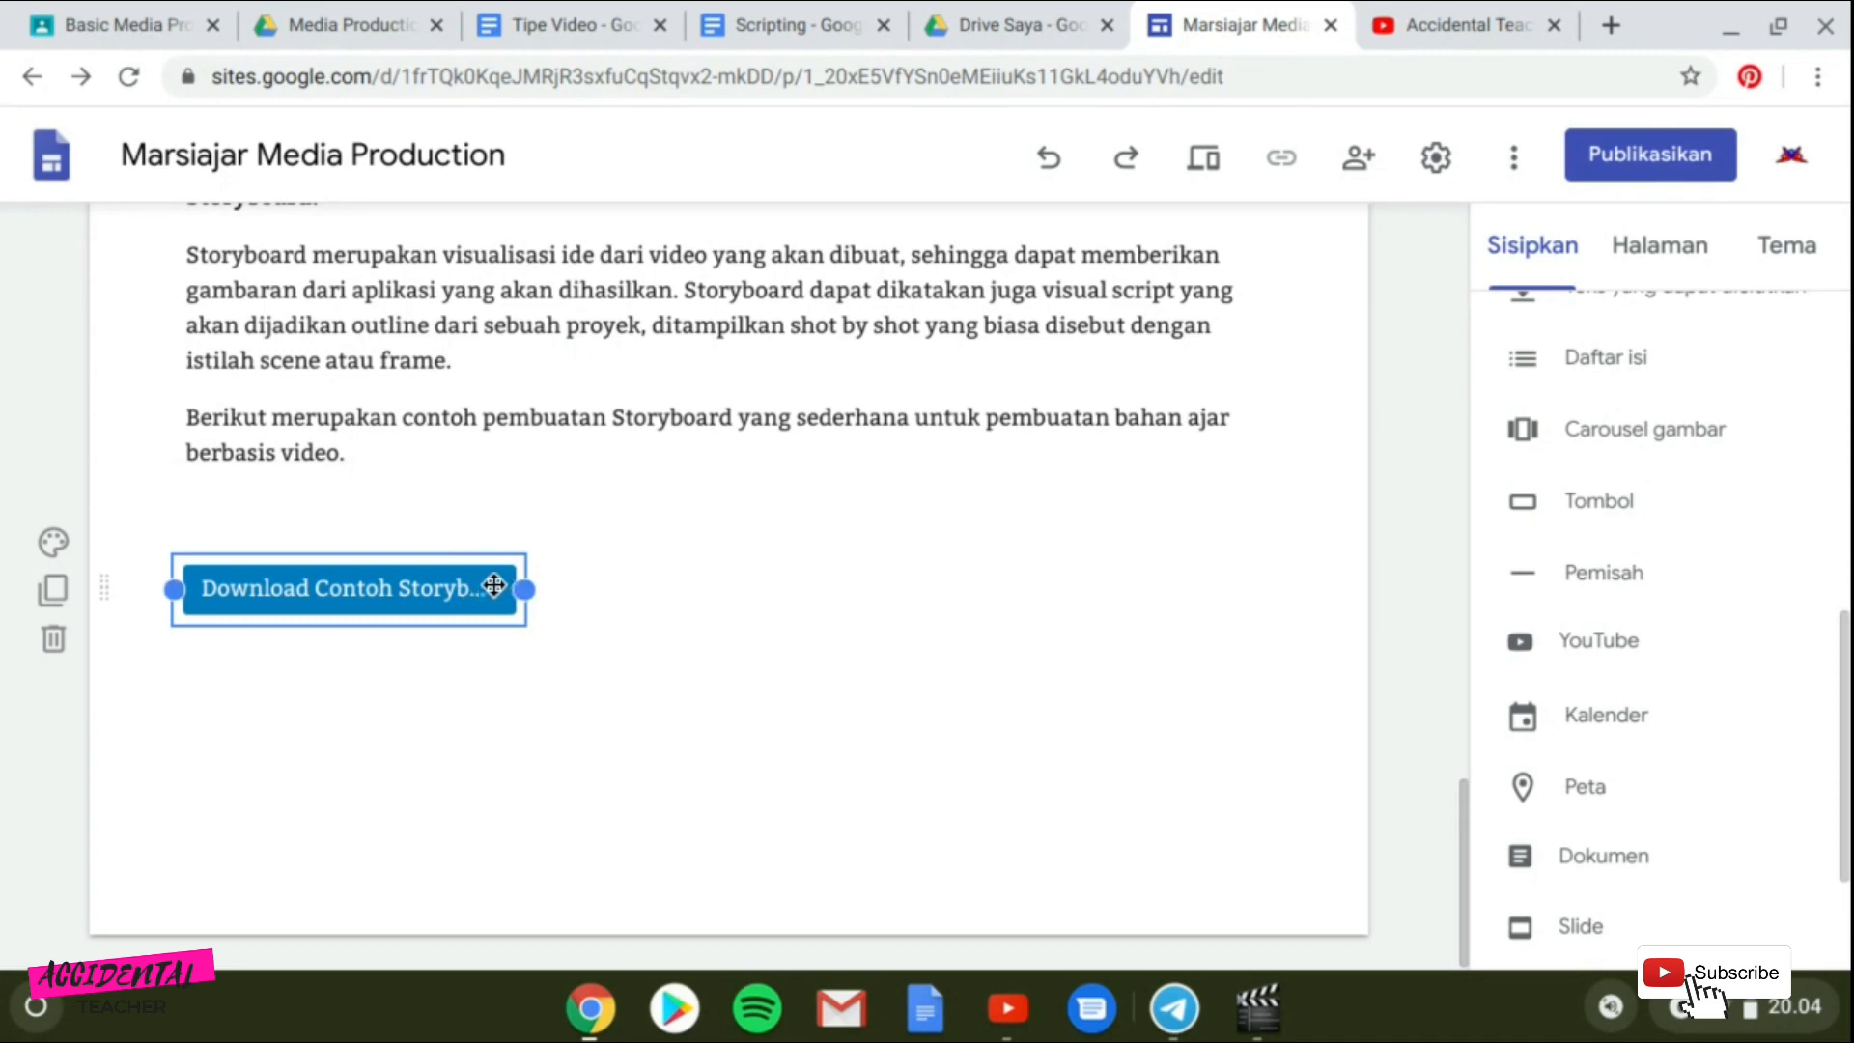
drag(543, 591, 618, 591)
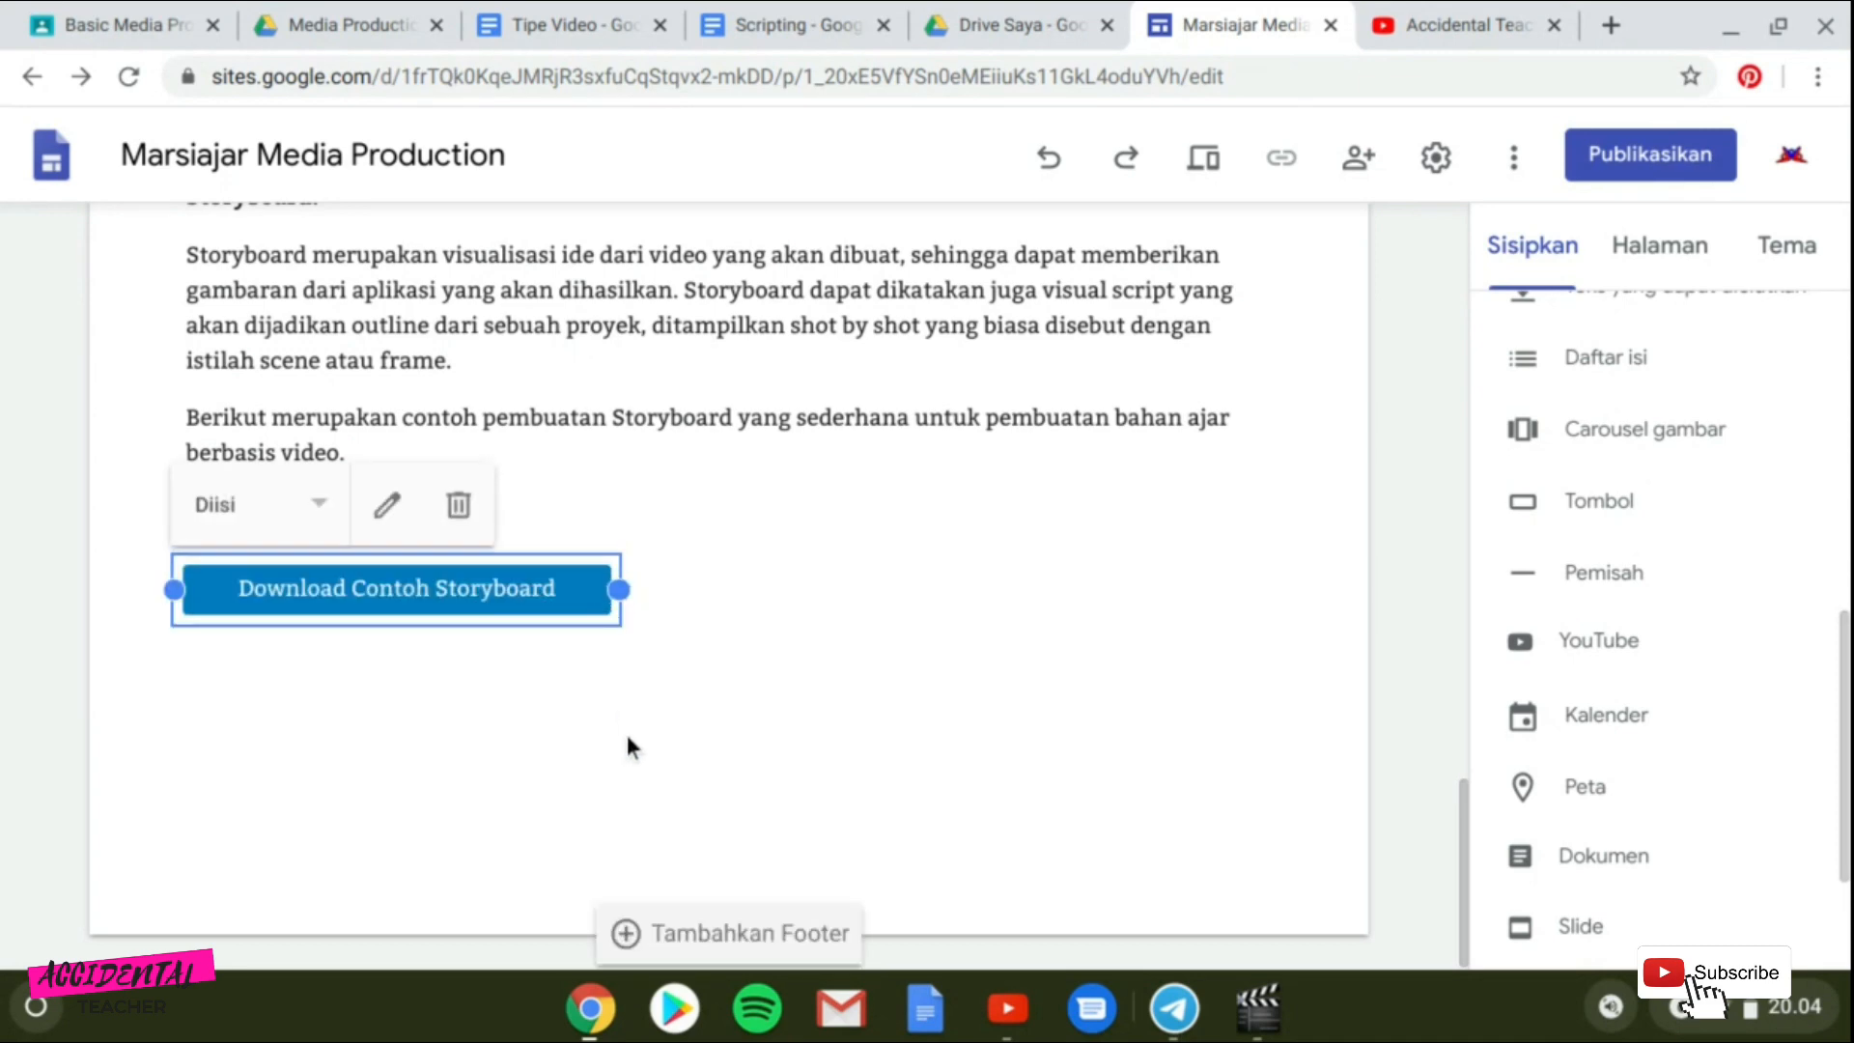
click(629, 738)
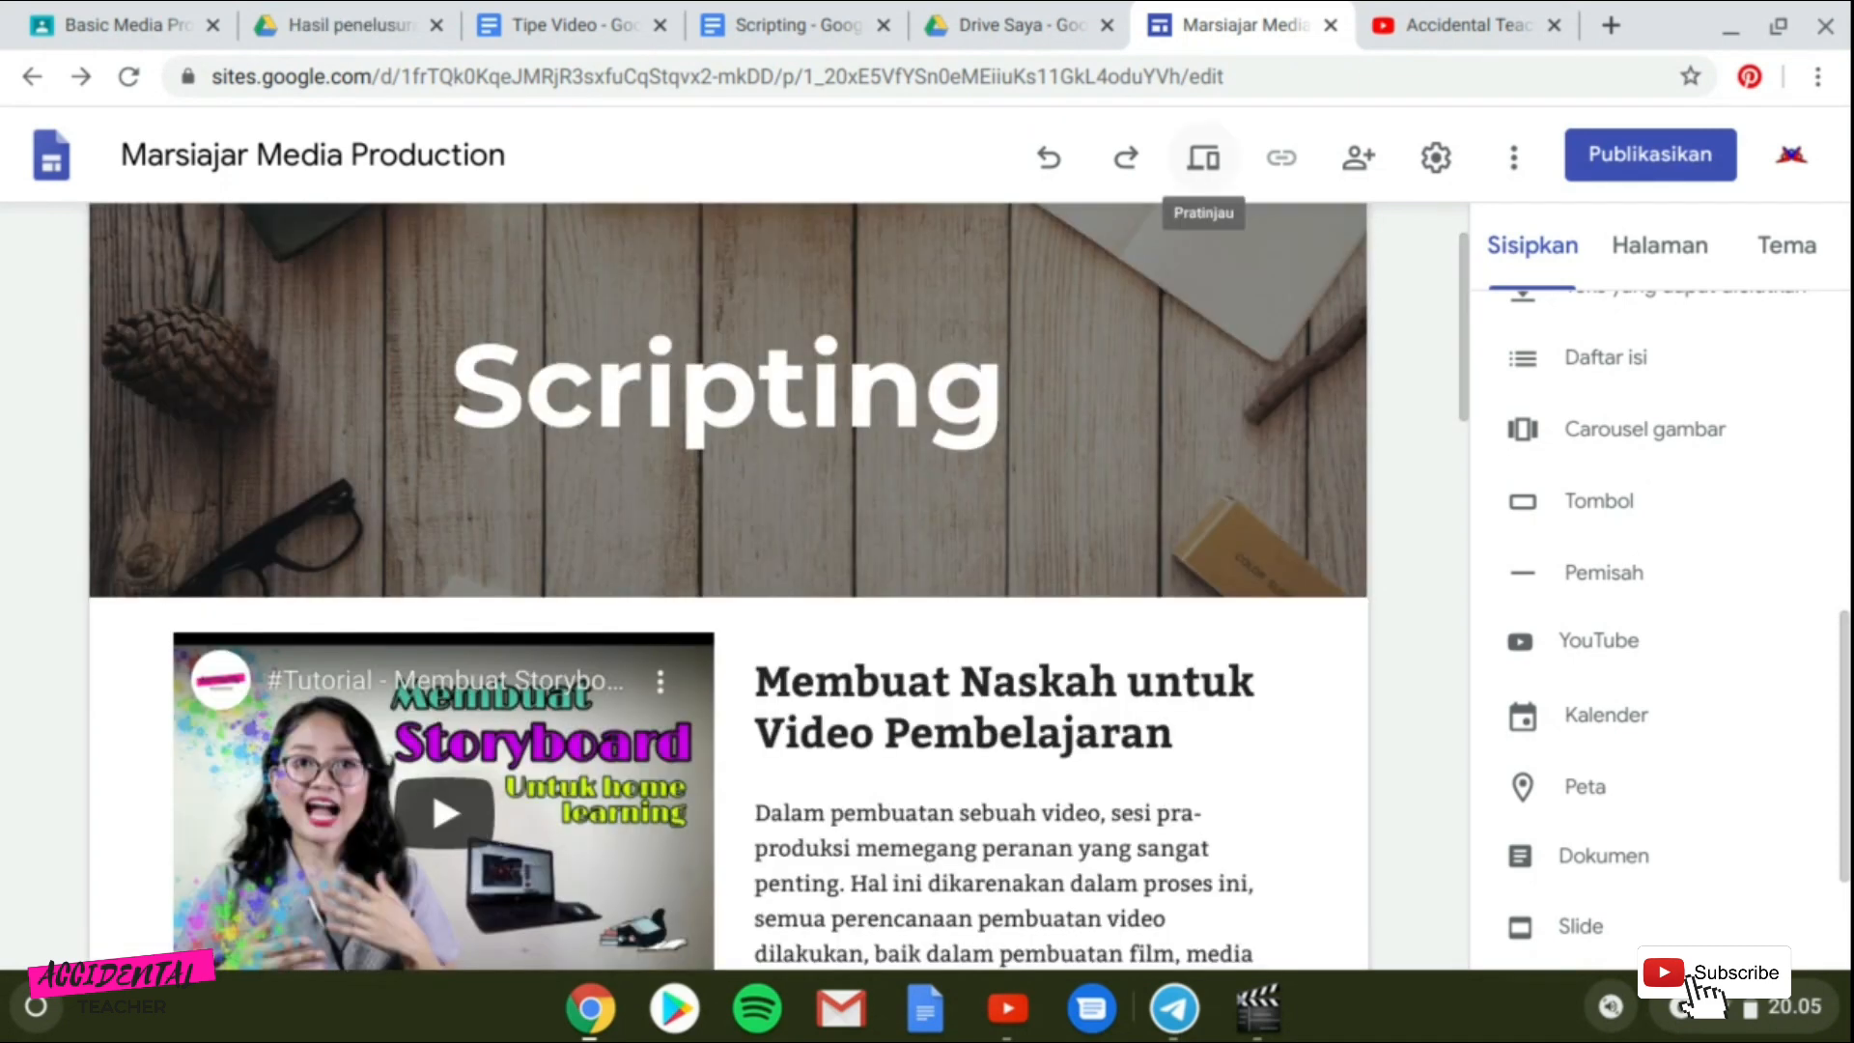
Preview the Scripting page and scroll down to the download button.
click(1222, 170)
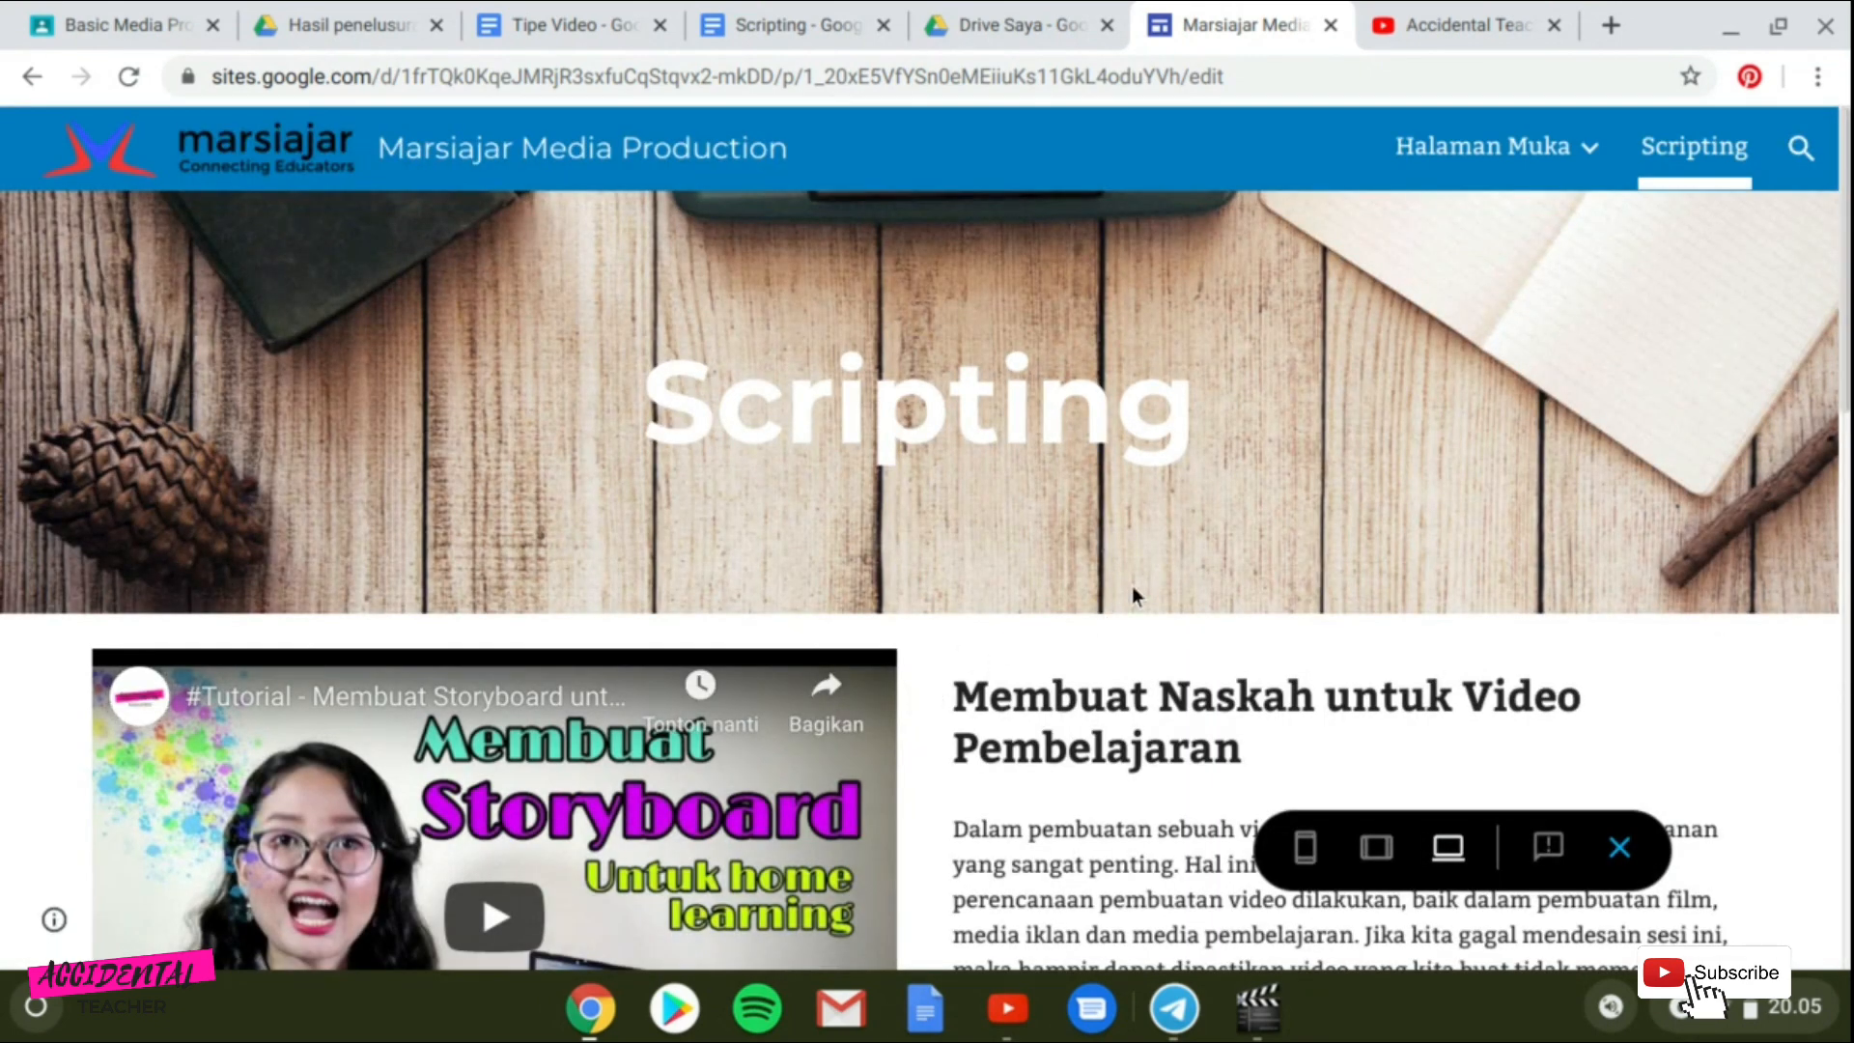
scroll(1156, 587, down, 4)
scroll(1159, 579, down, 9)
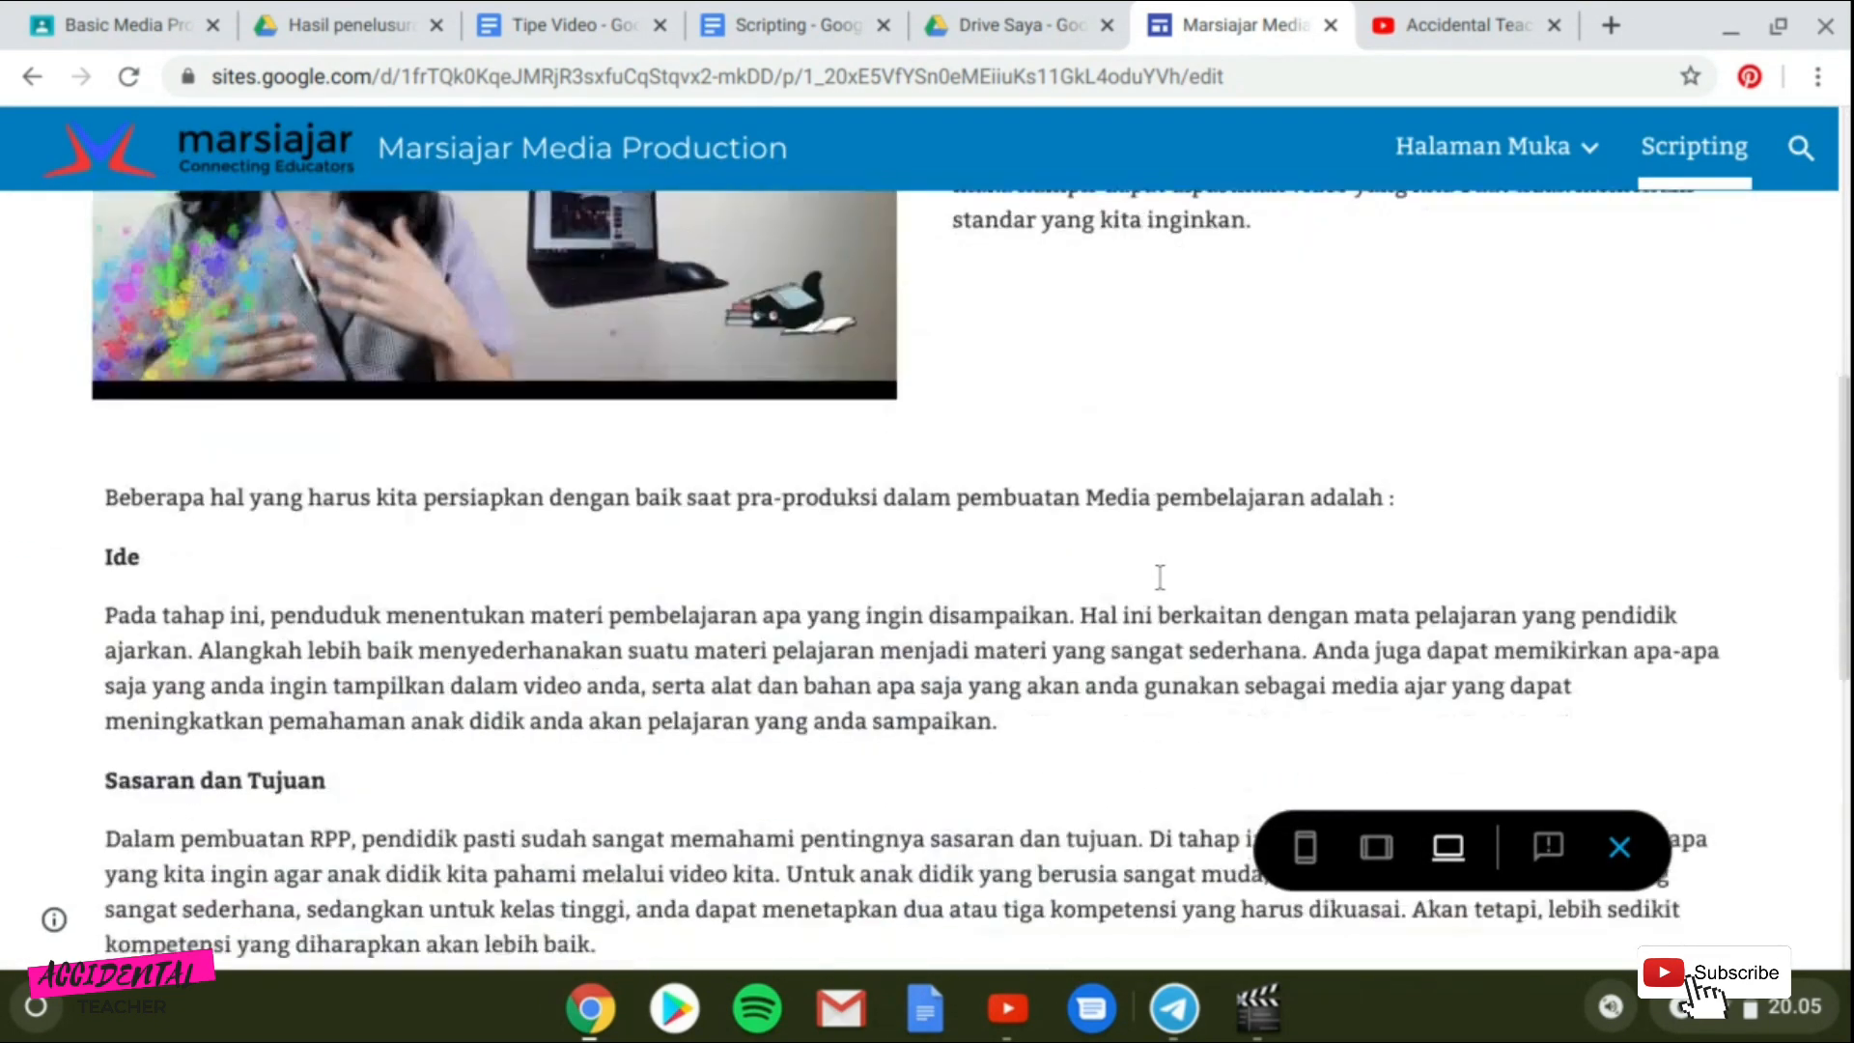
scroll(1159, 577, down, 4)
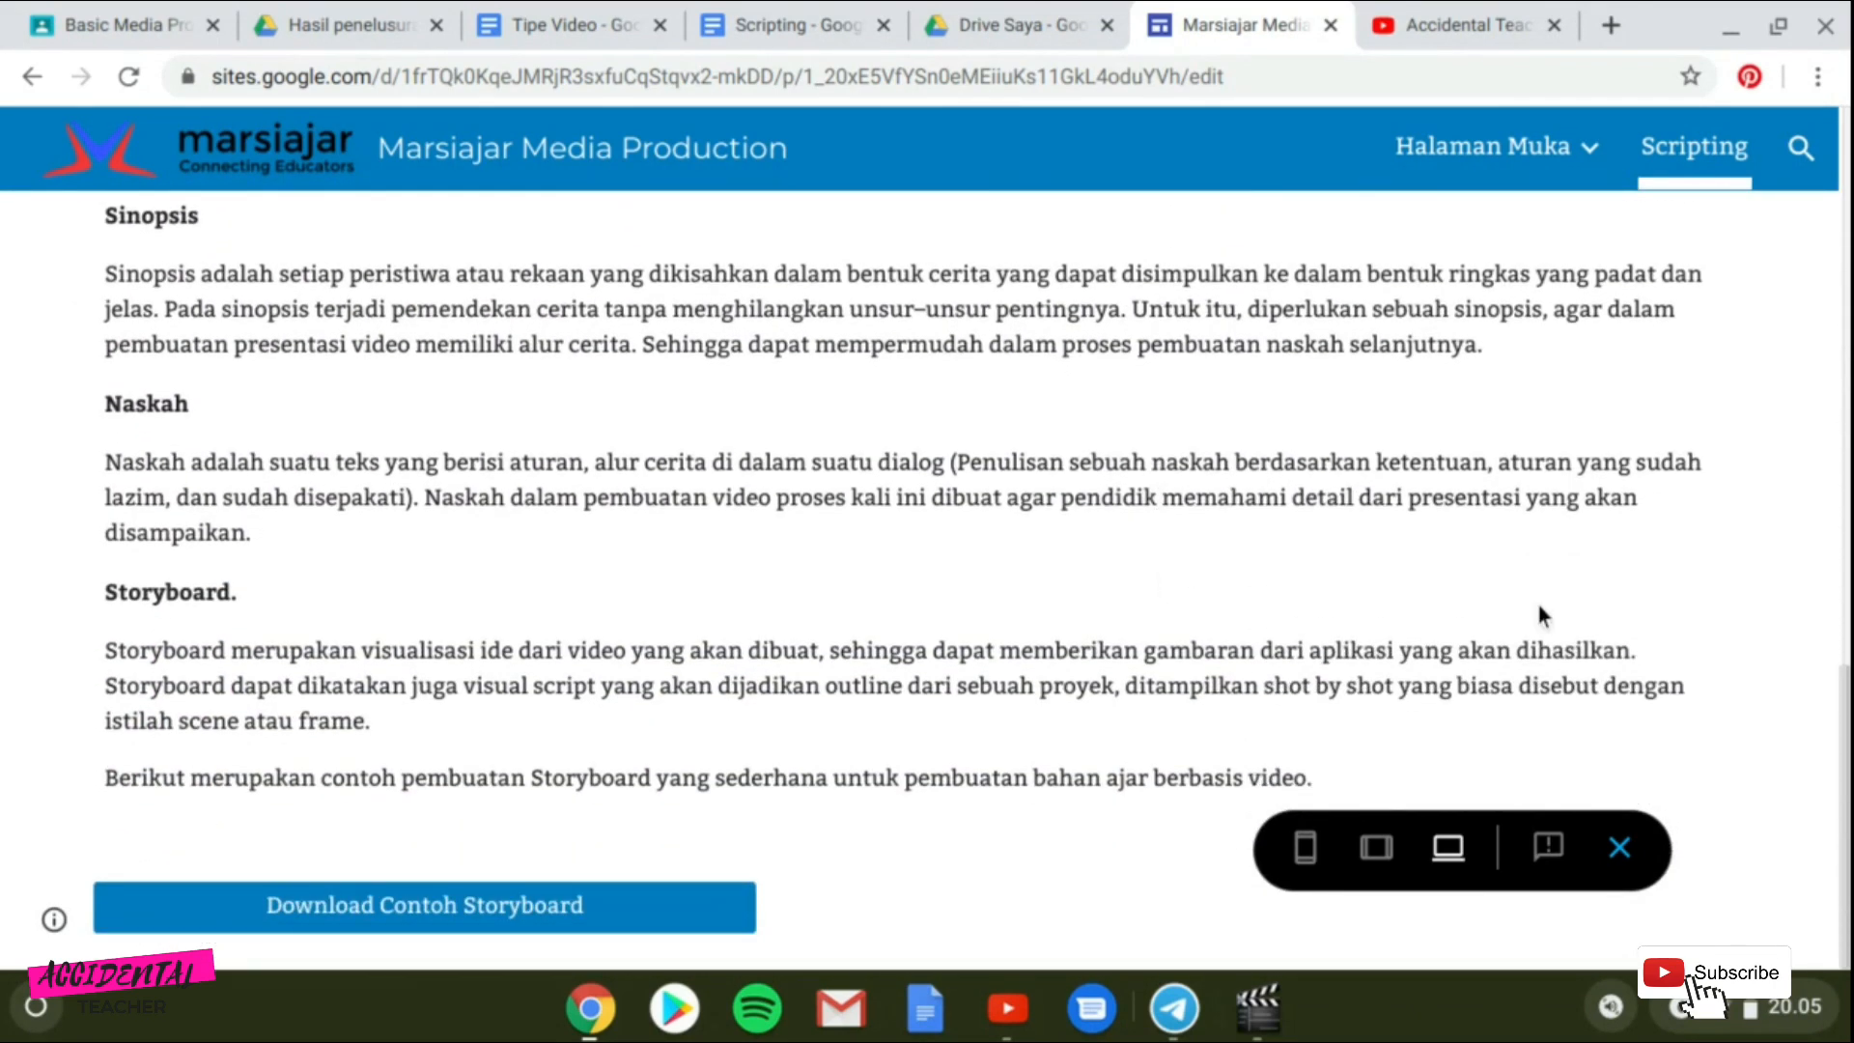
Check the Scripting page in the phone and tablet preview sizes.
click(1313, 862)
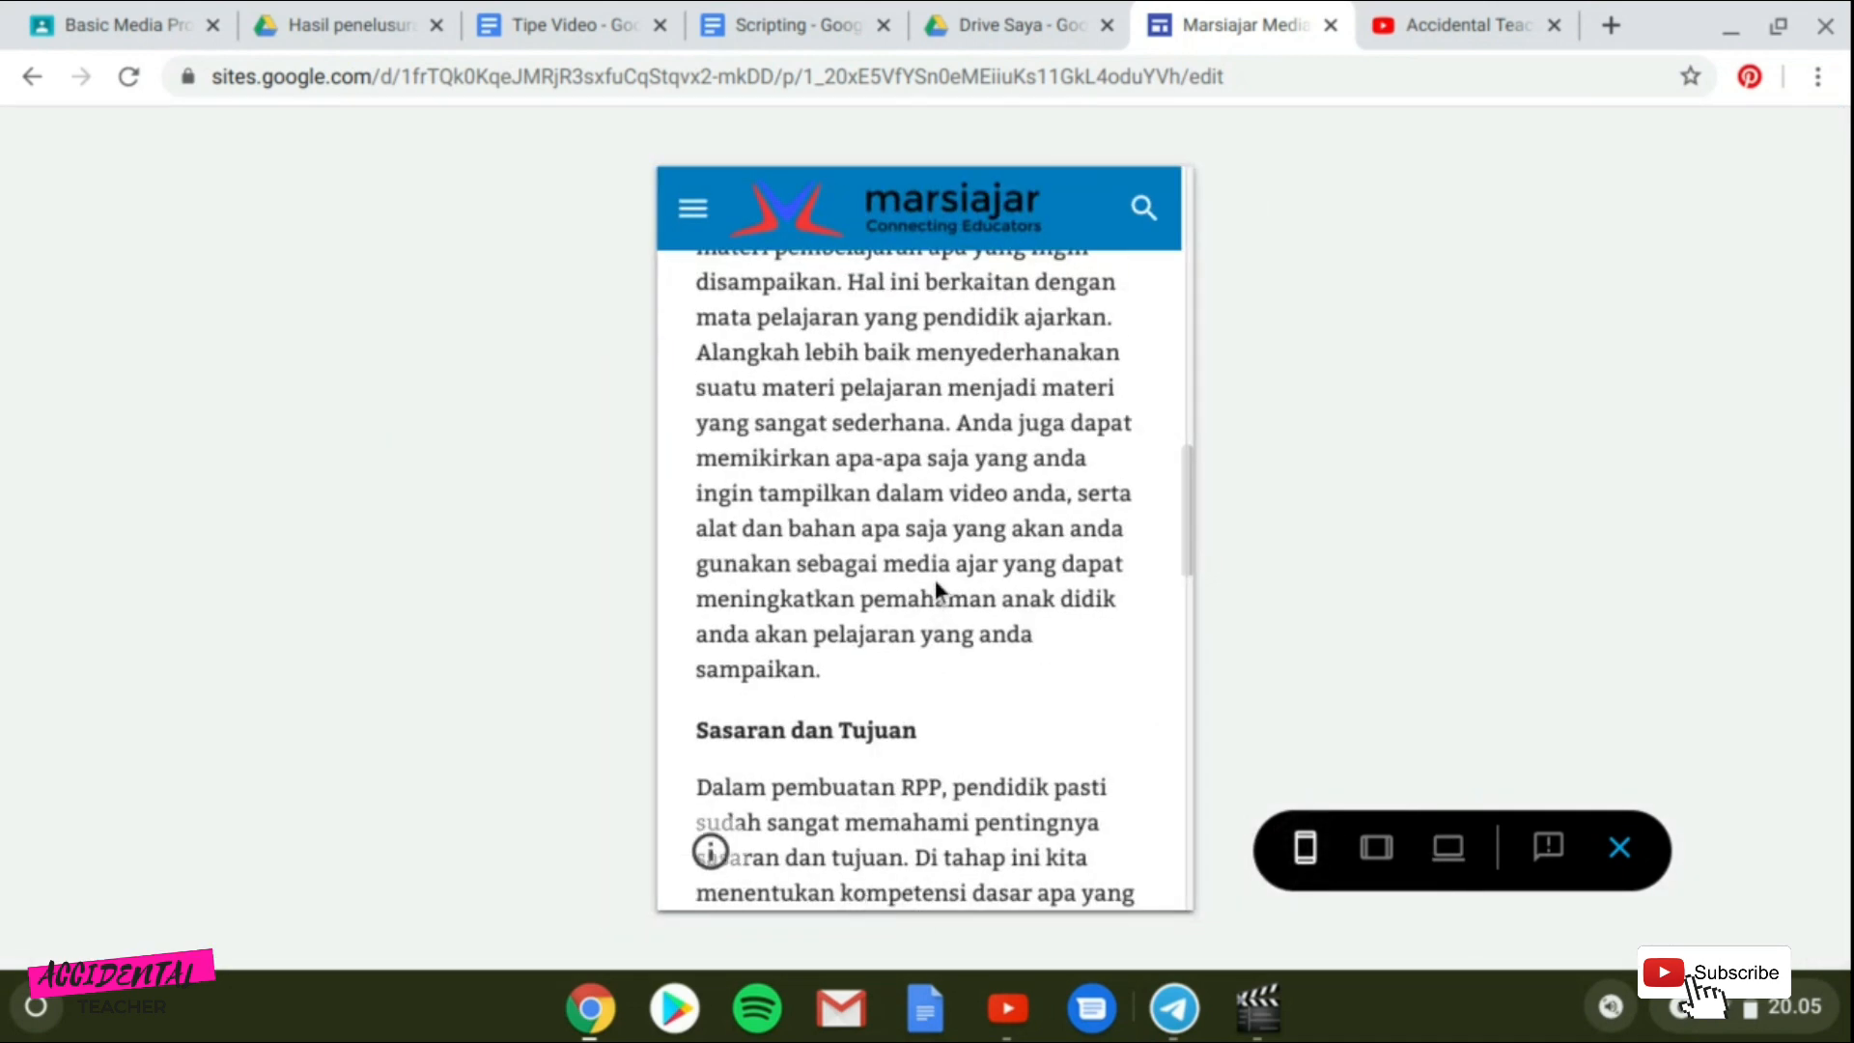
scroll(935, 577, up, 10)
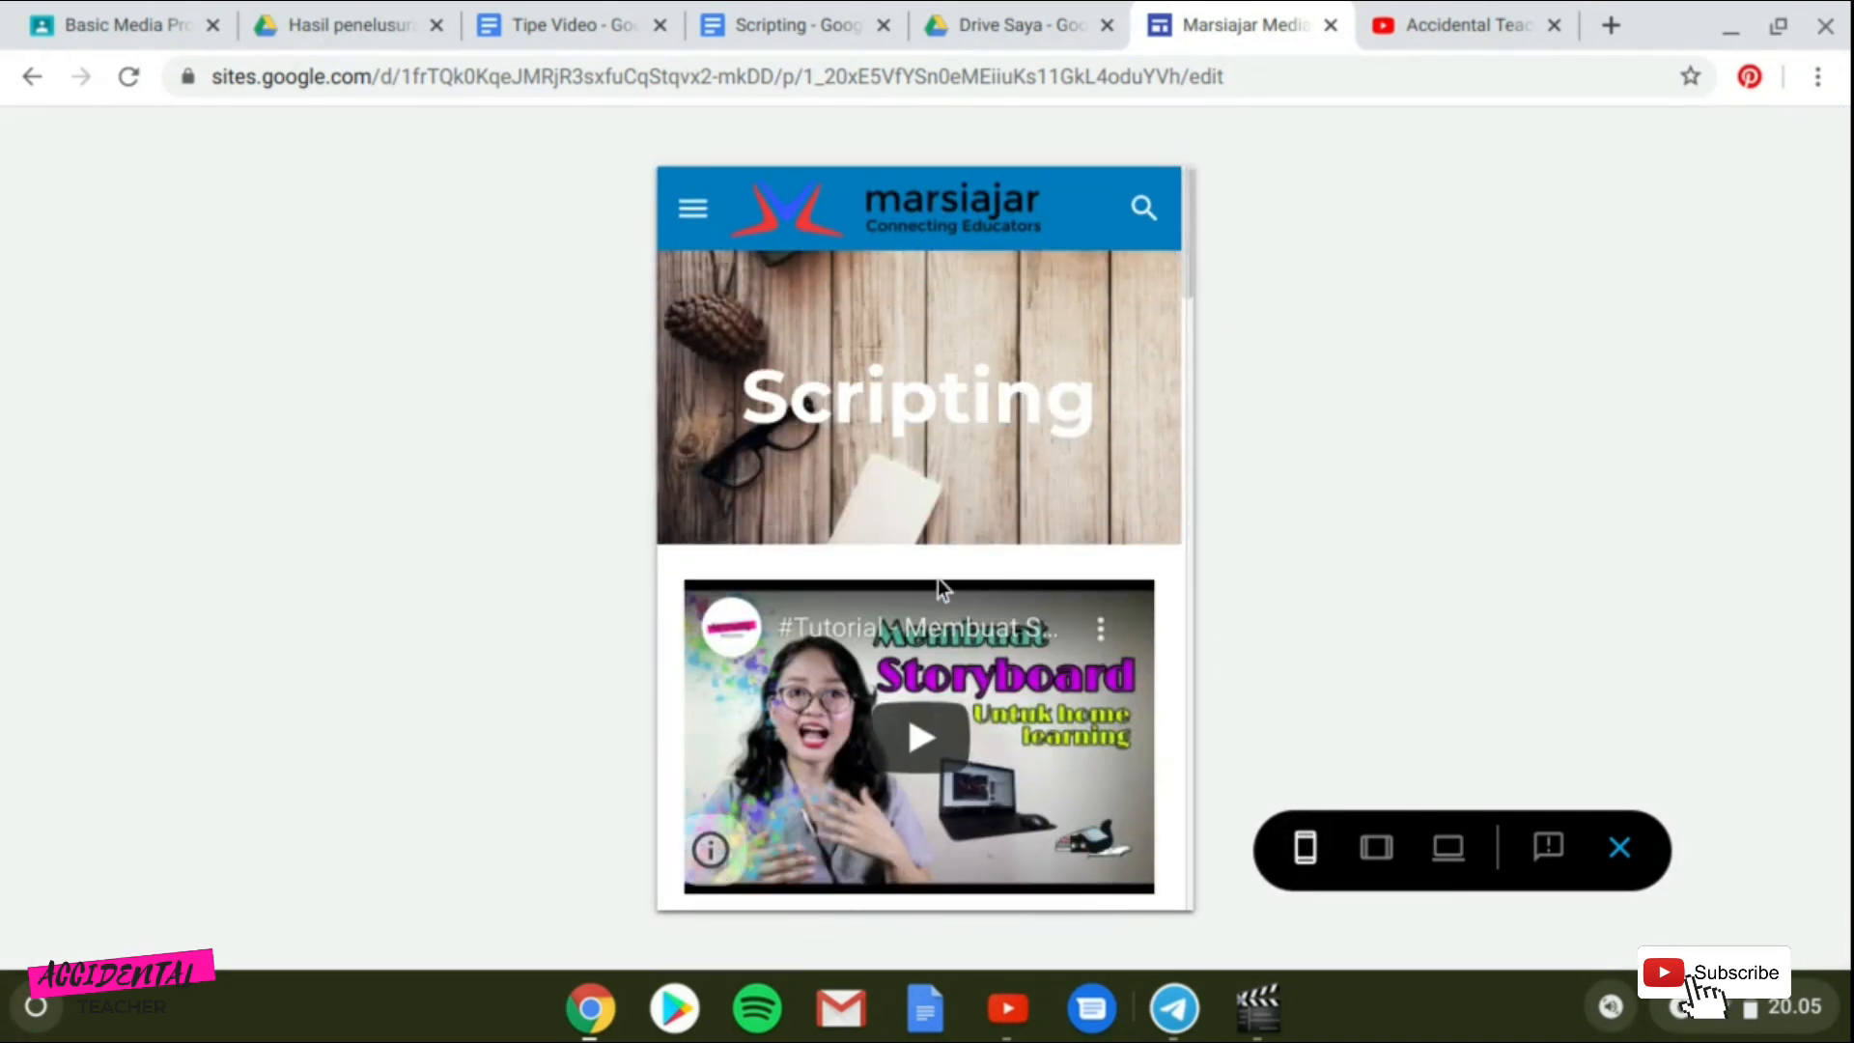
scroll(937, 578, down, 15)
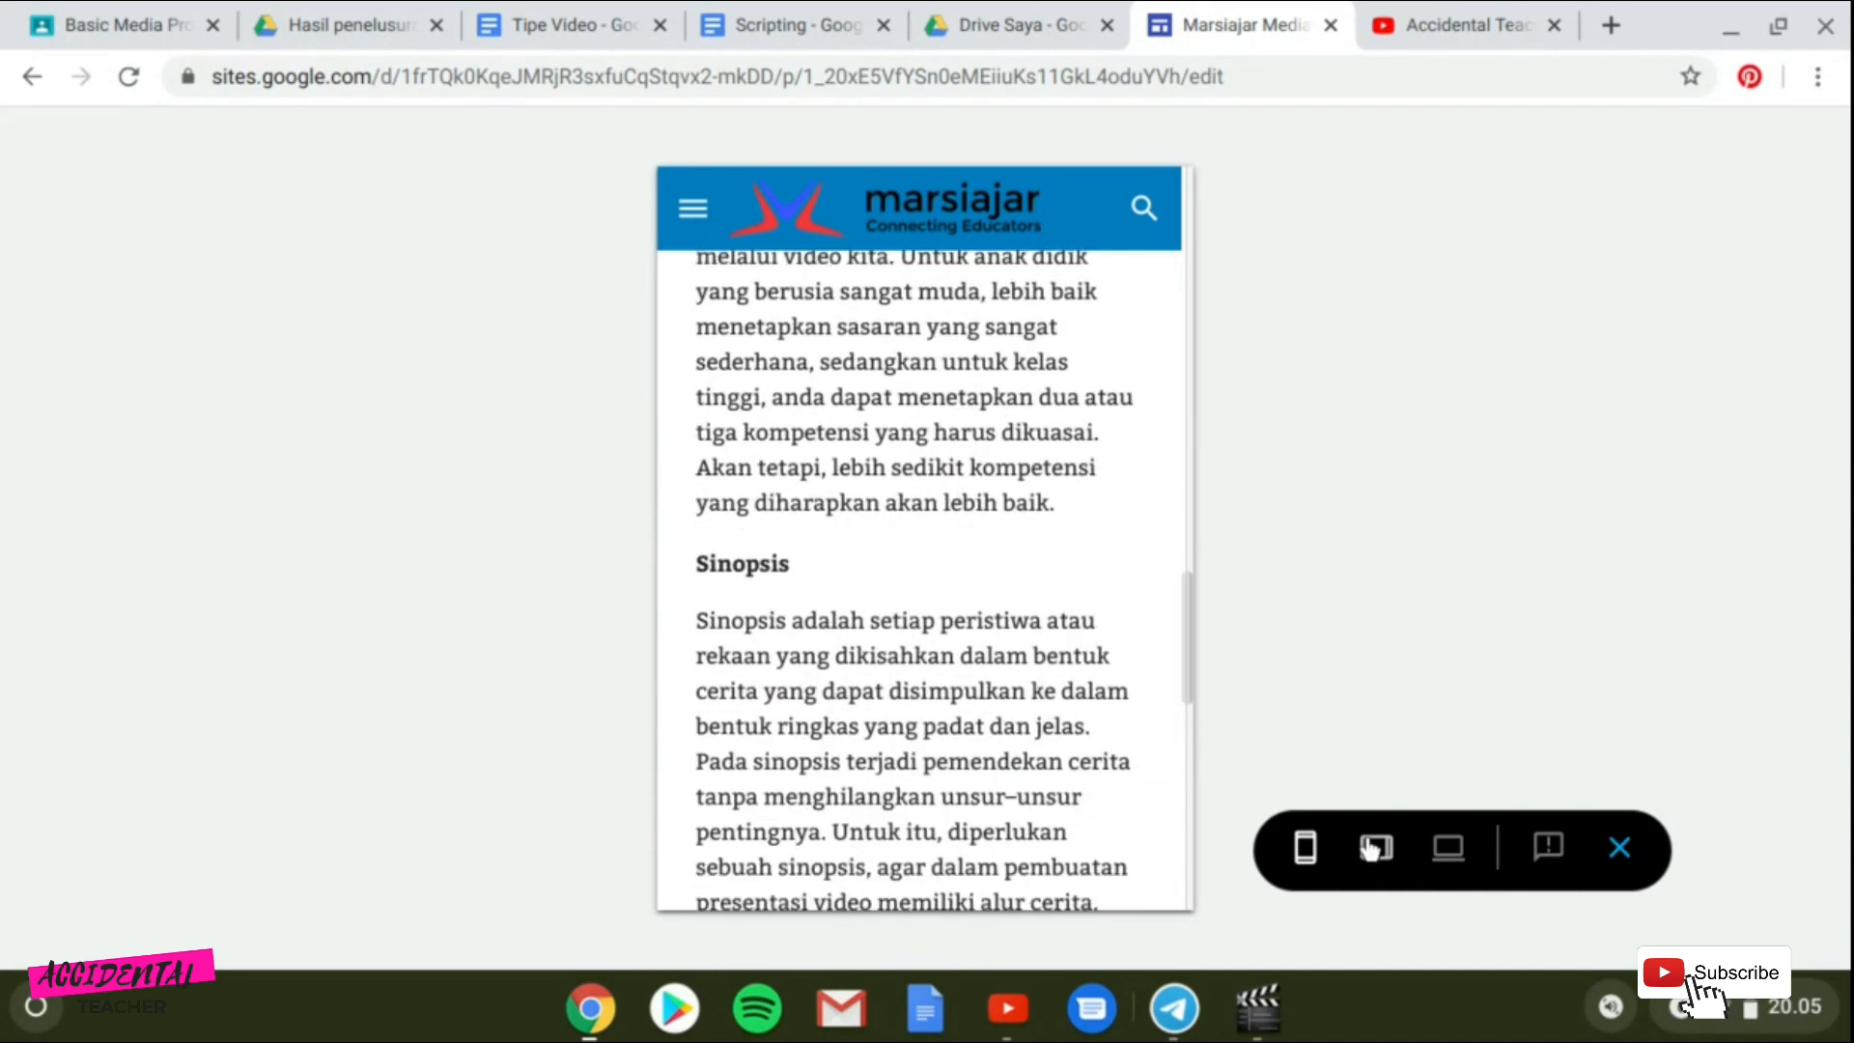
click(1370, 847)
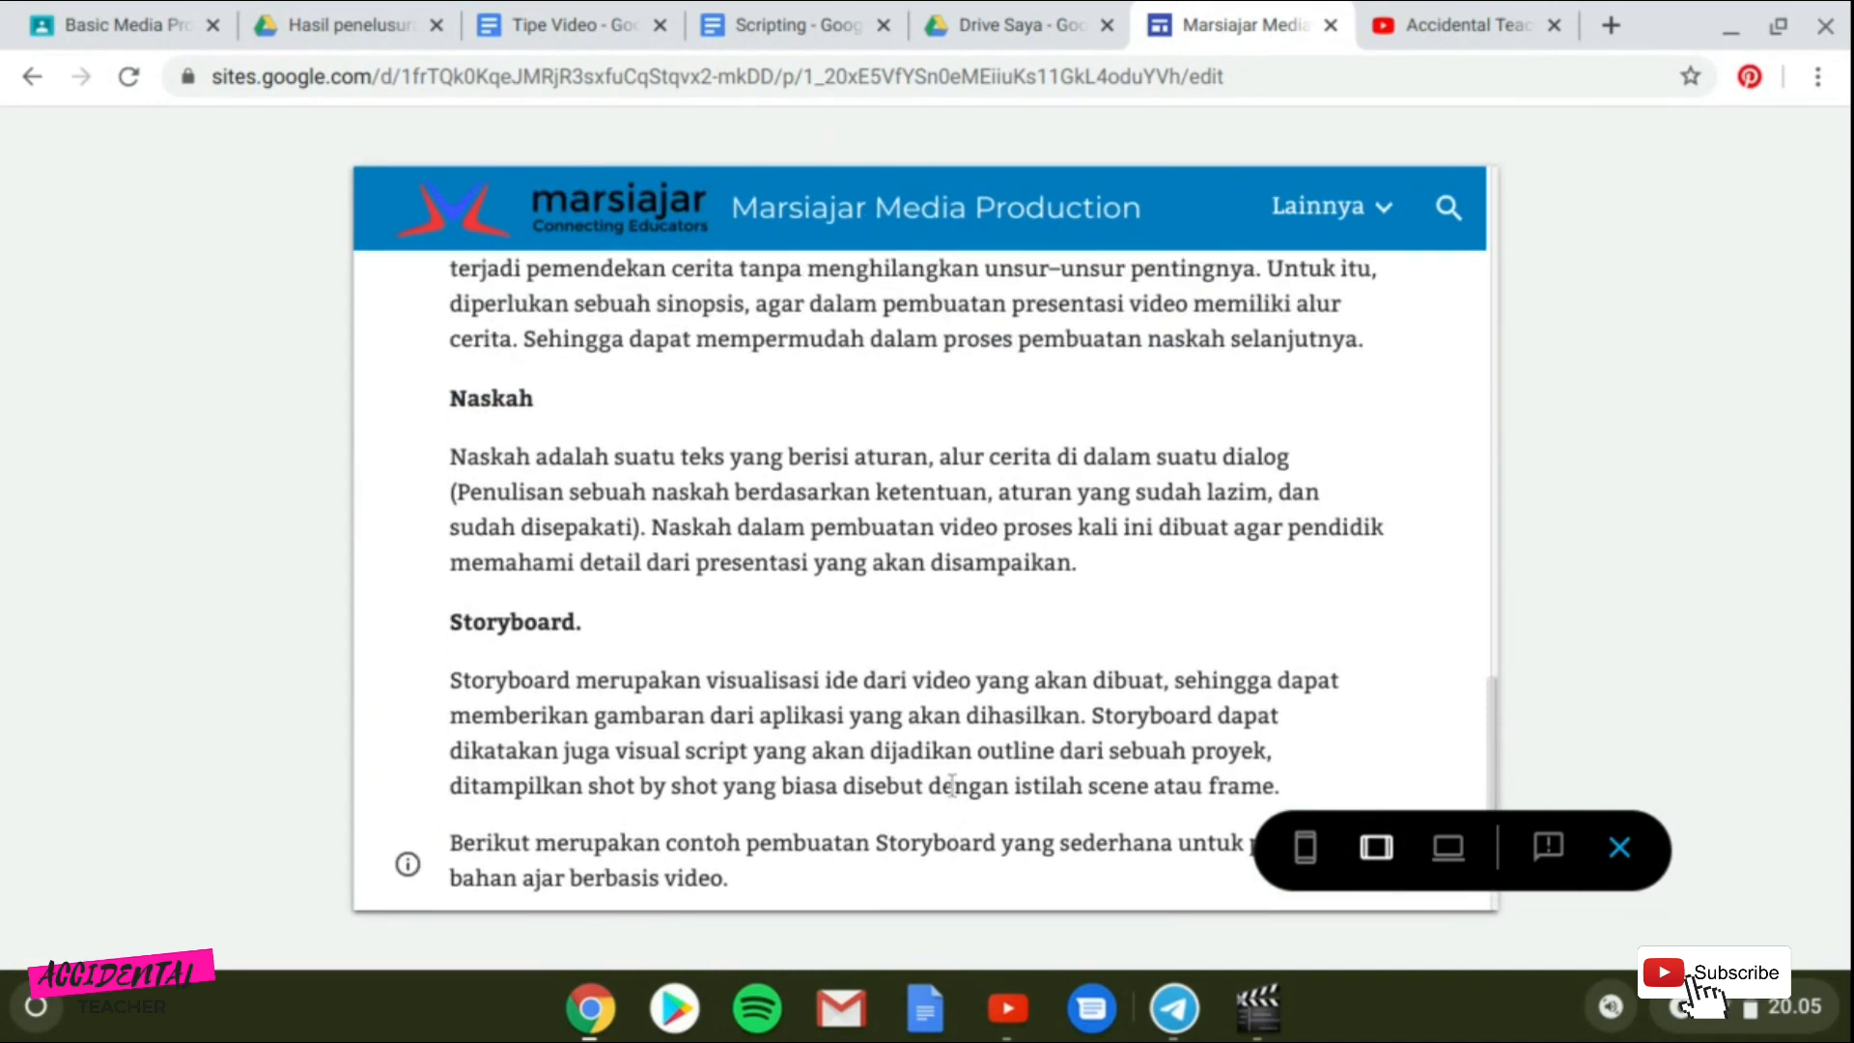
scroll(952, 784, up, 17)
scroll(954, 770, down, 13)
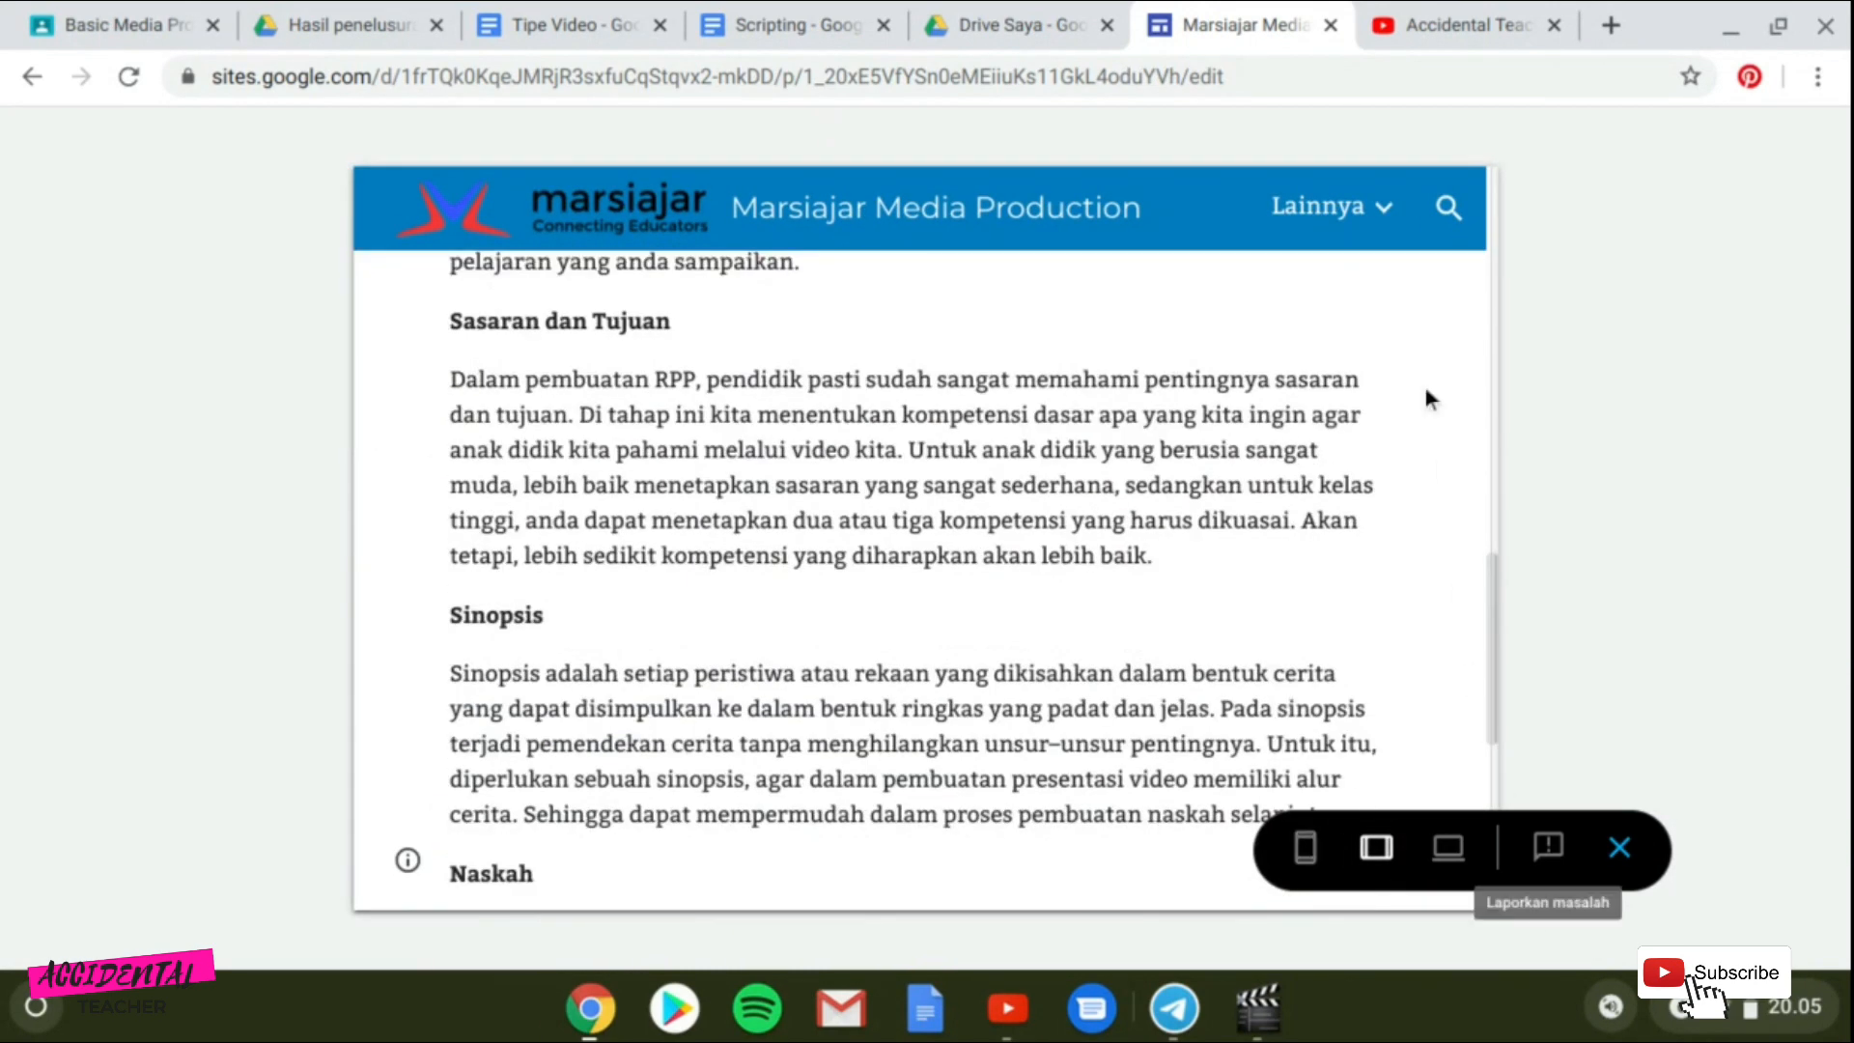
scroll(1415, 357, up, 13)
Navigate to the home page through the preview menu, view it on phone size, and close the preview.
click(1383, 210)
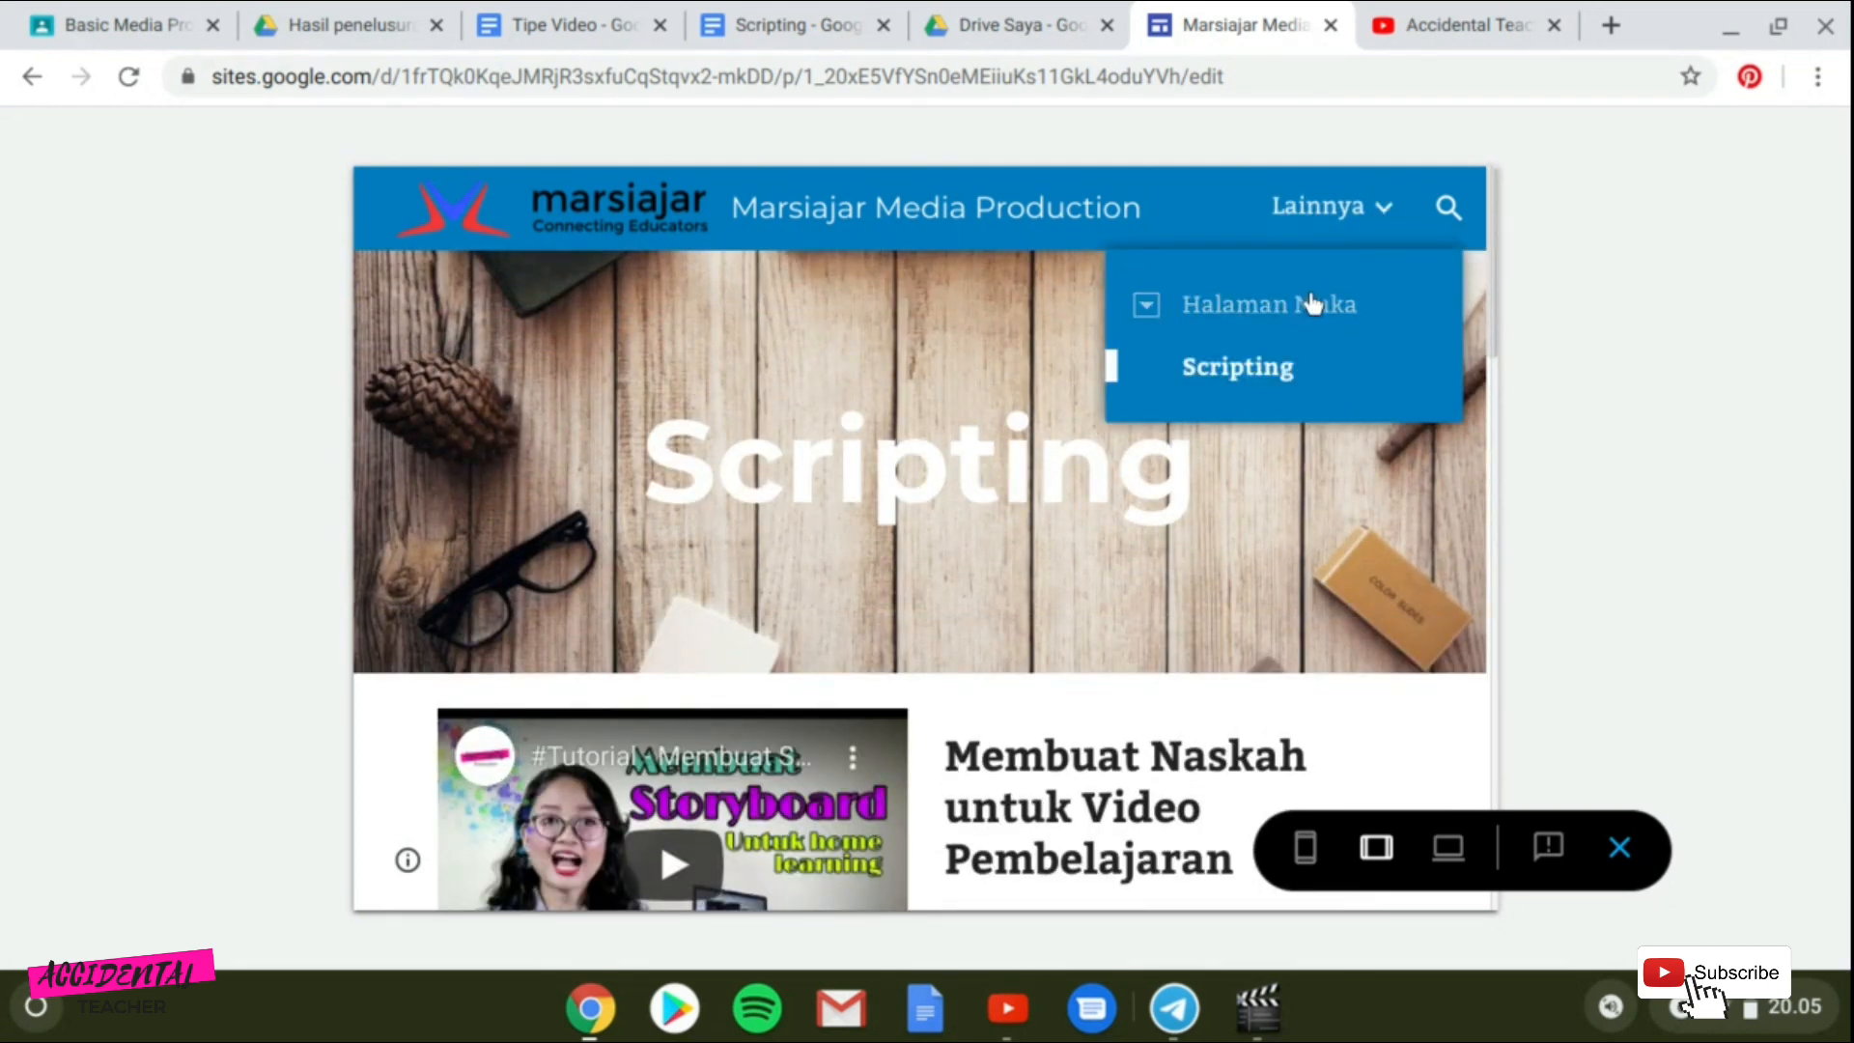
click(1310, 303)
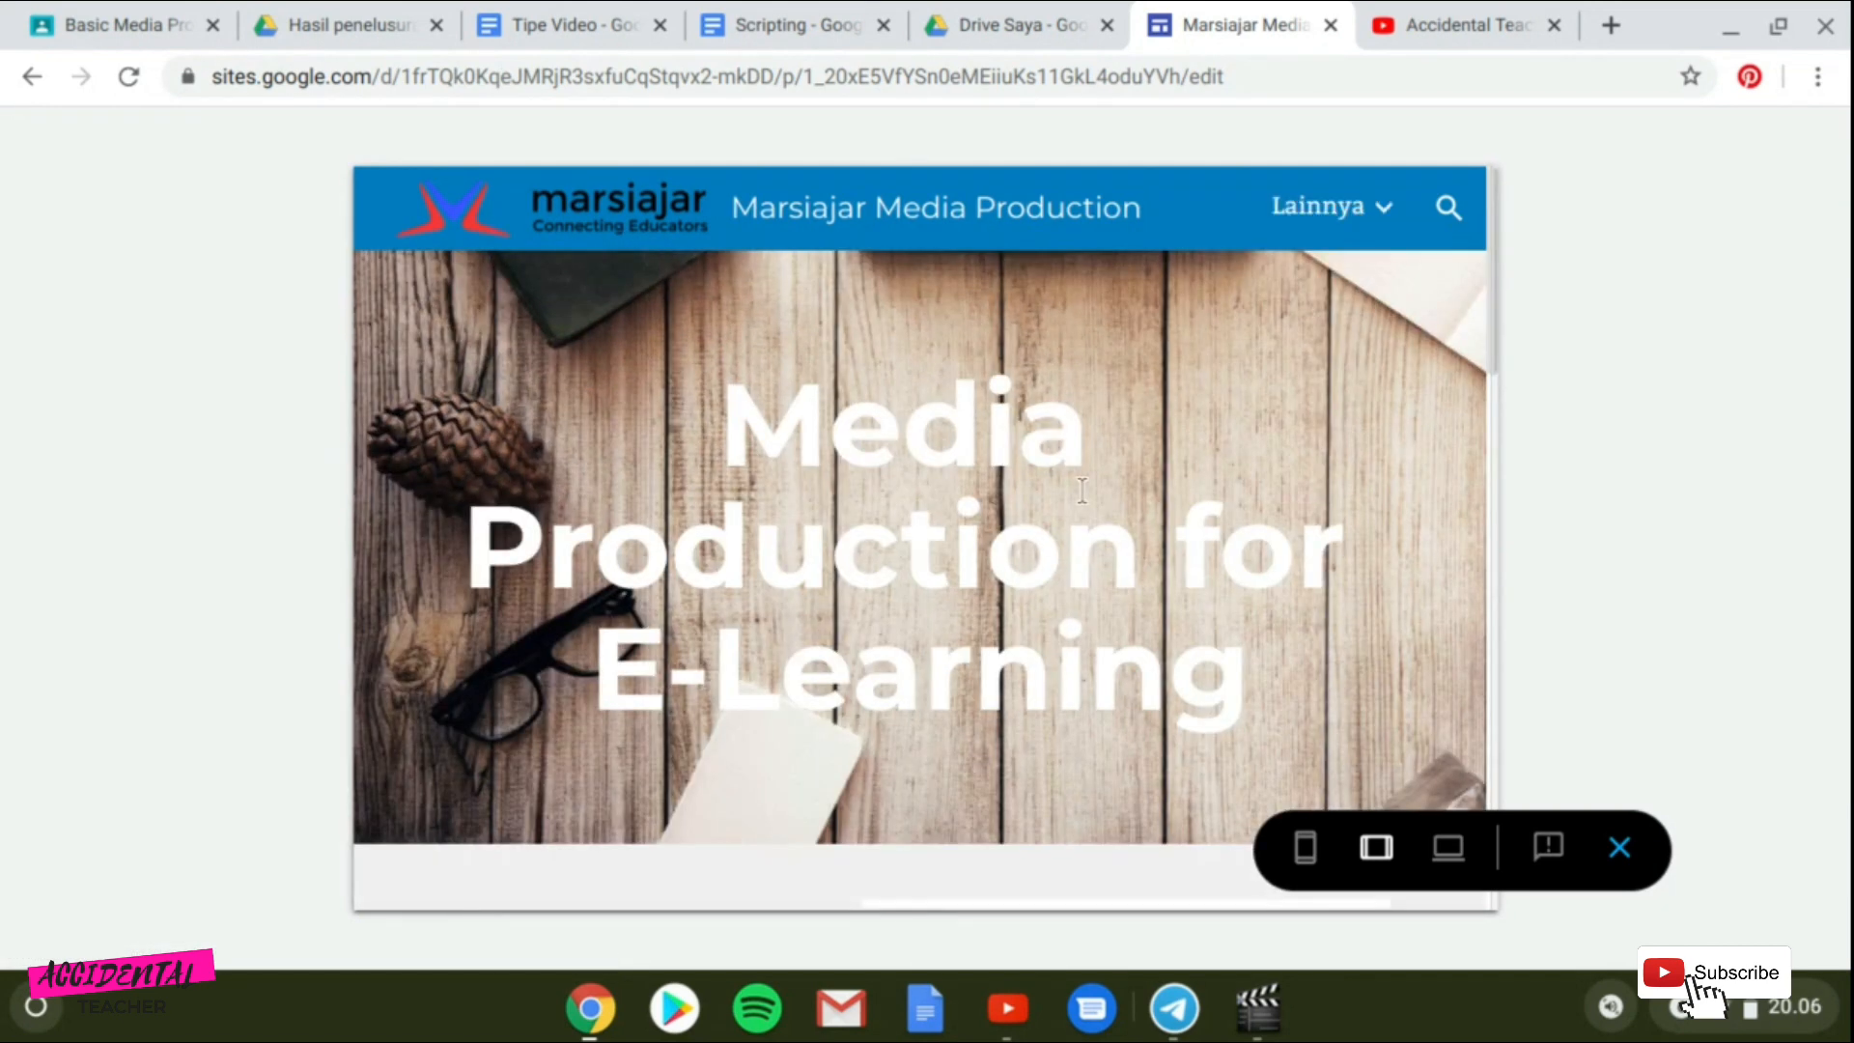
click(1342, 215)
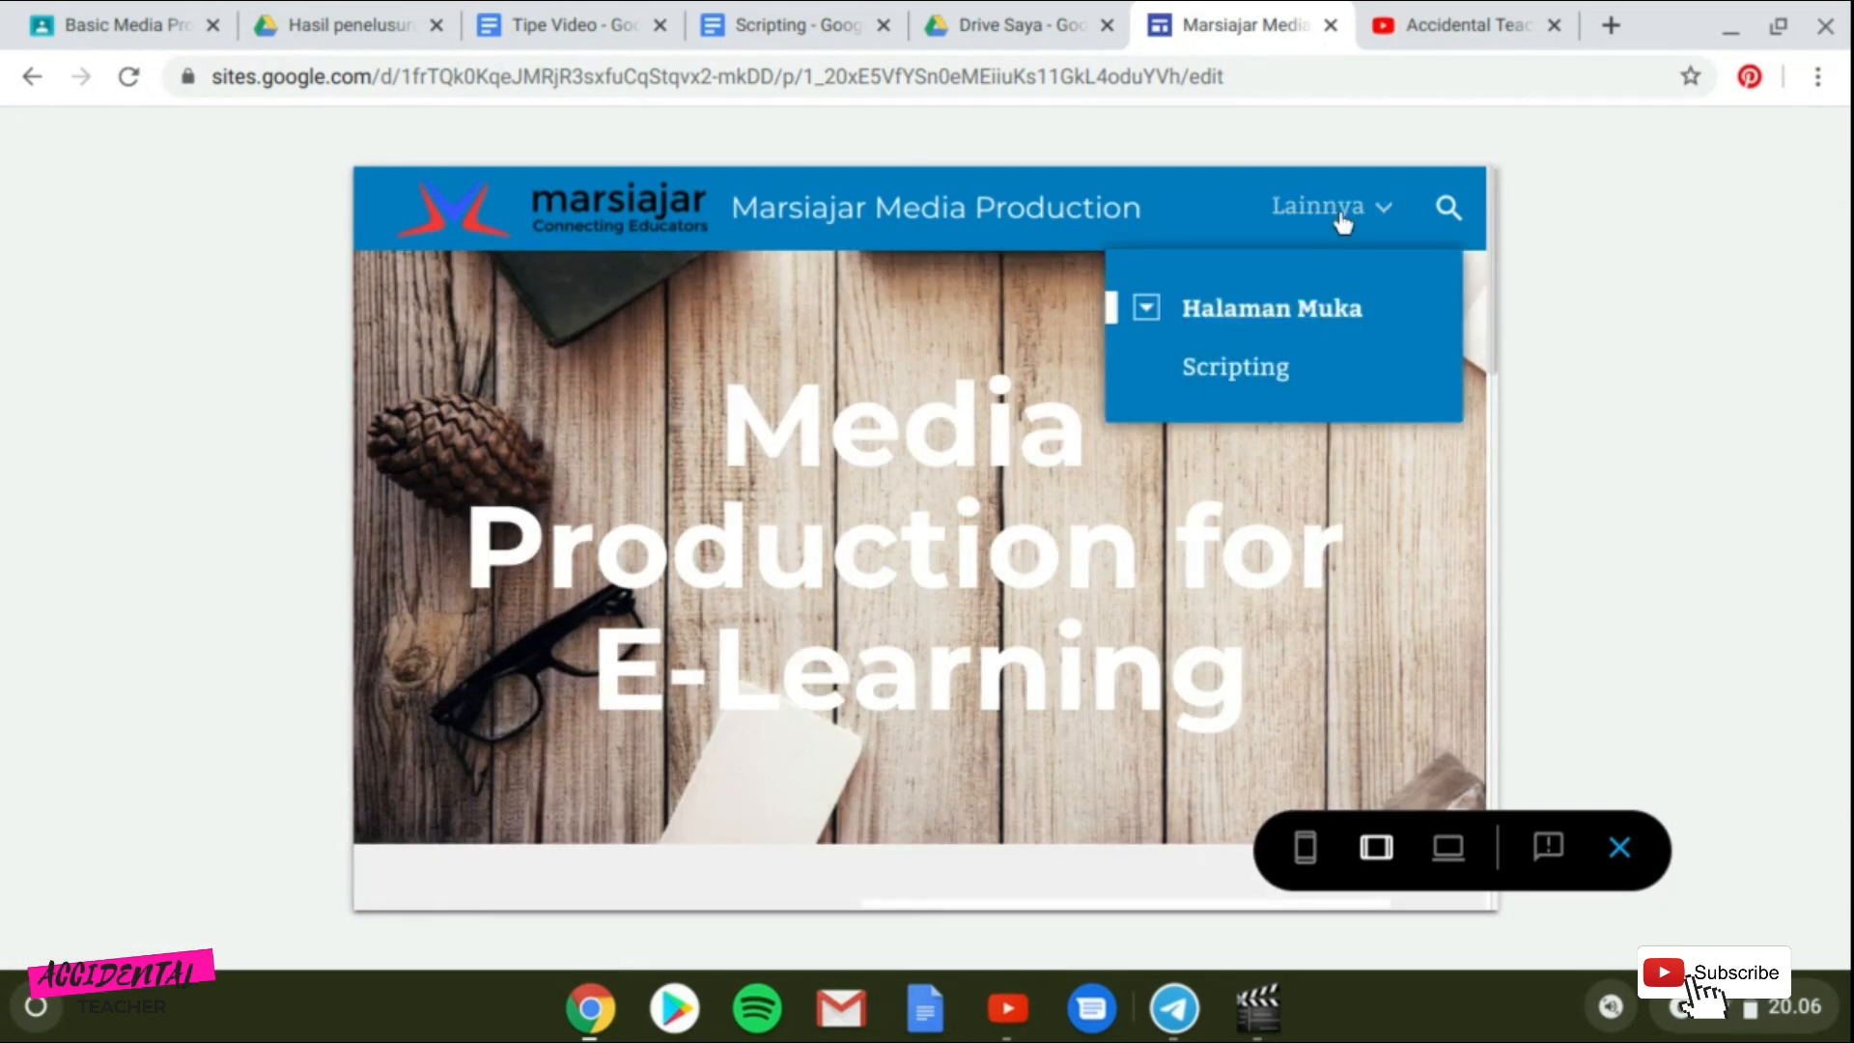
click(1298, 309)
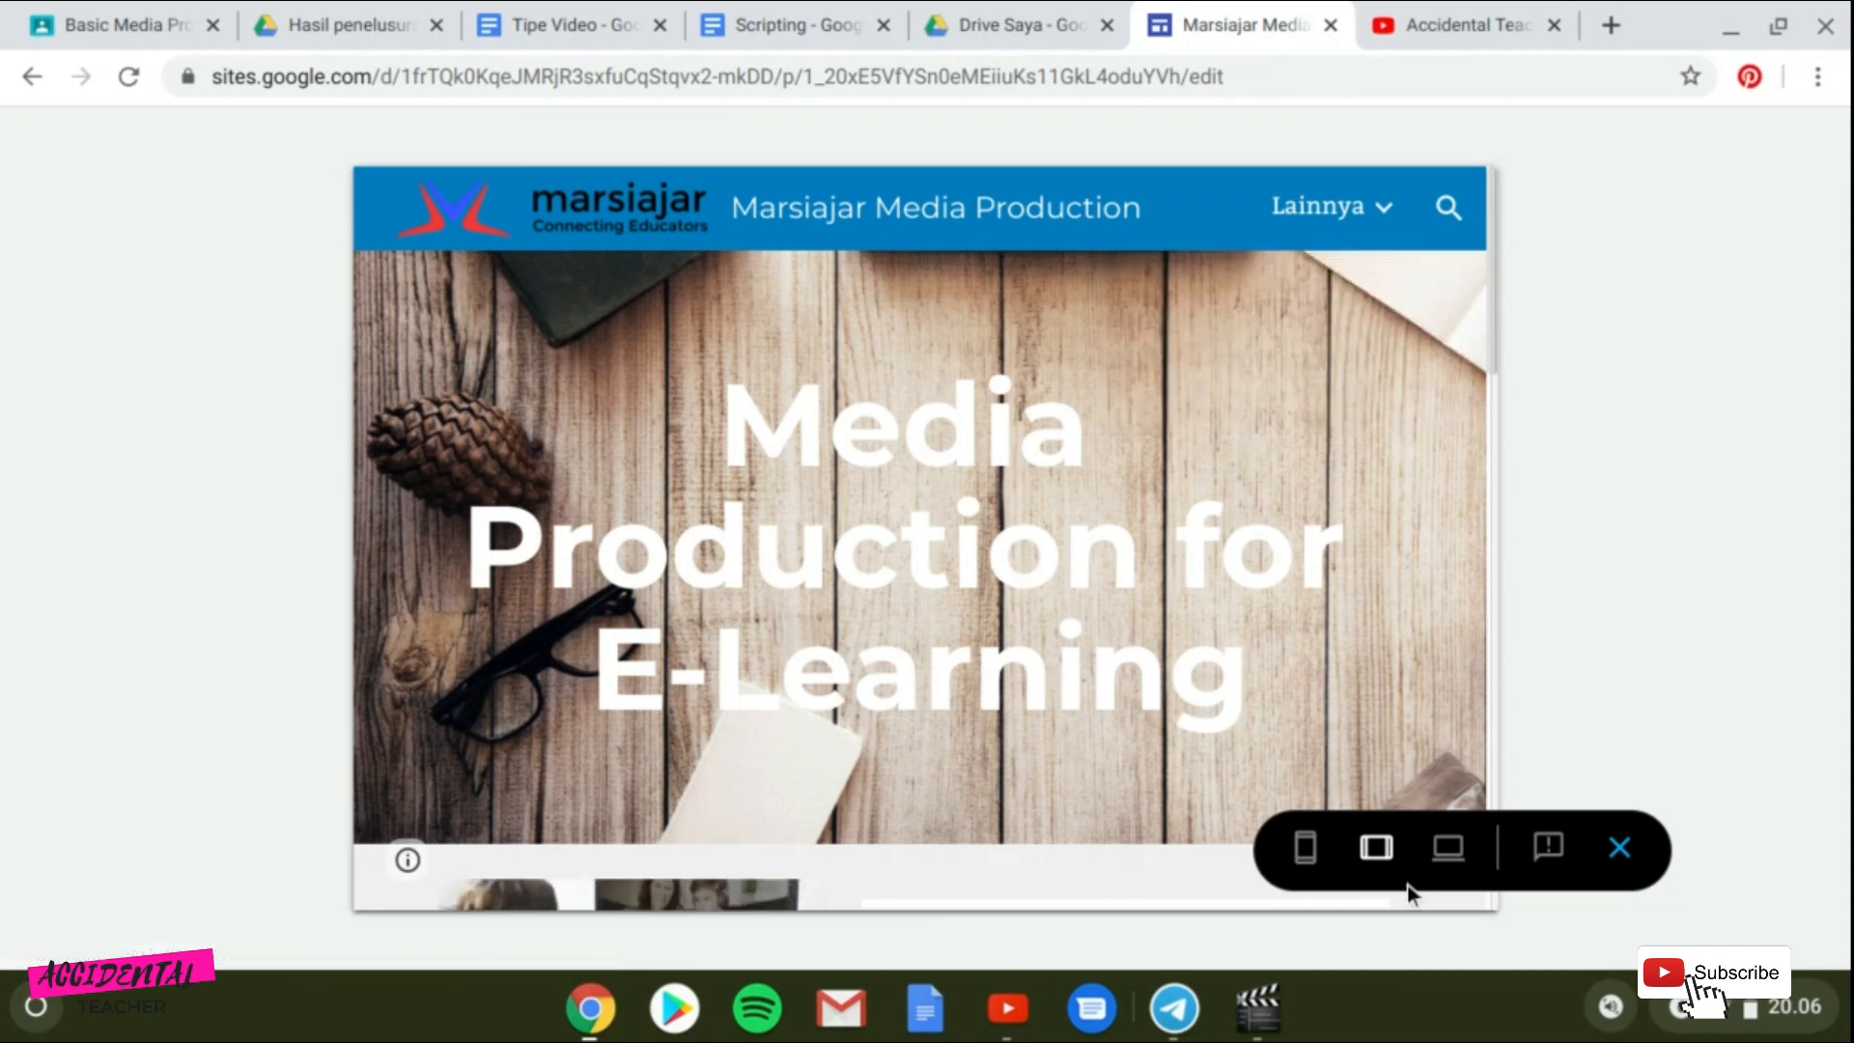
click(1307, 869)
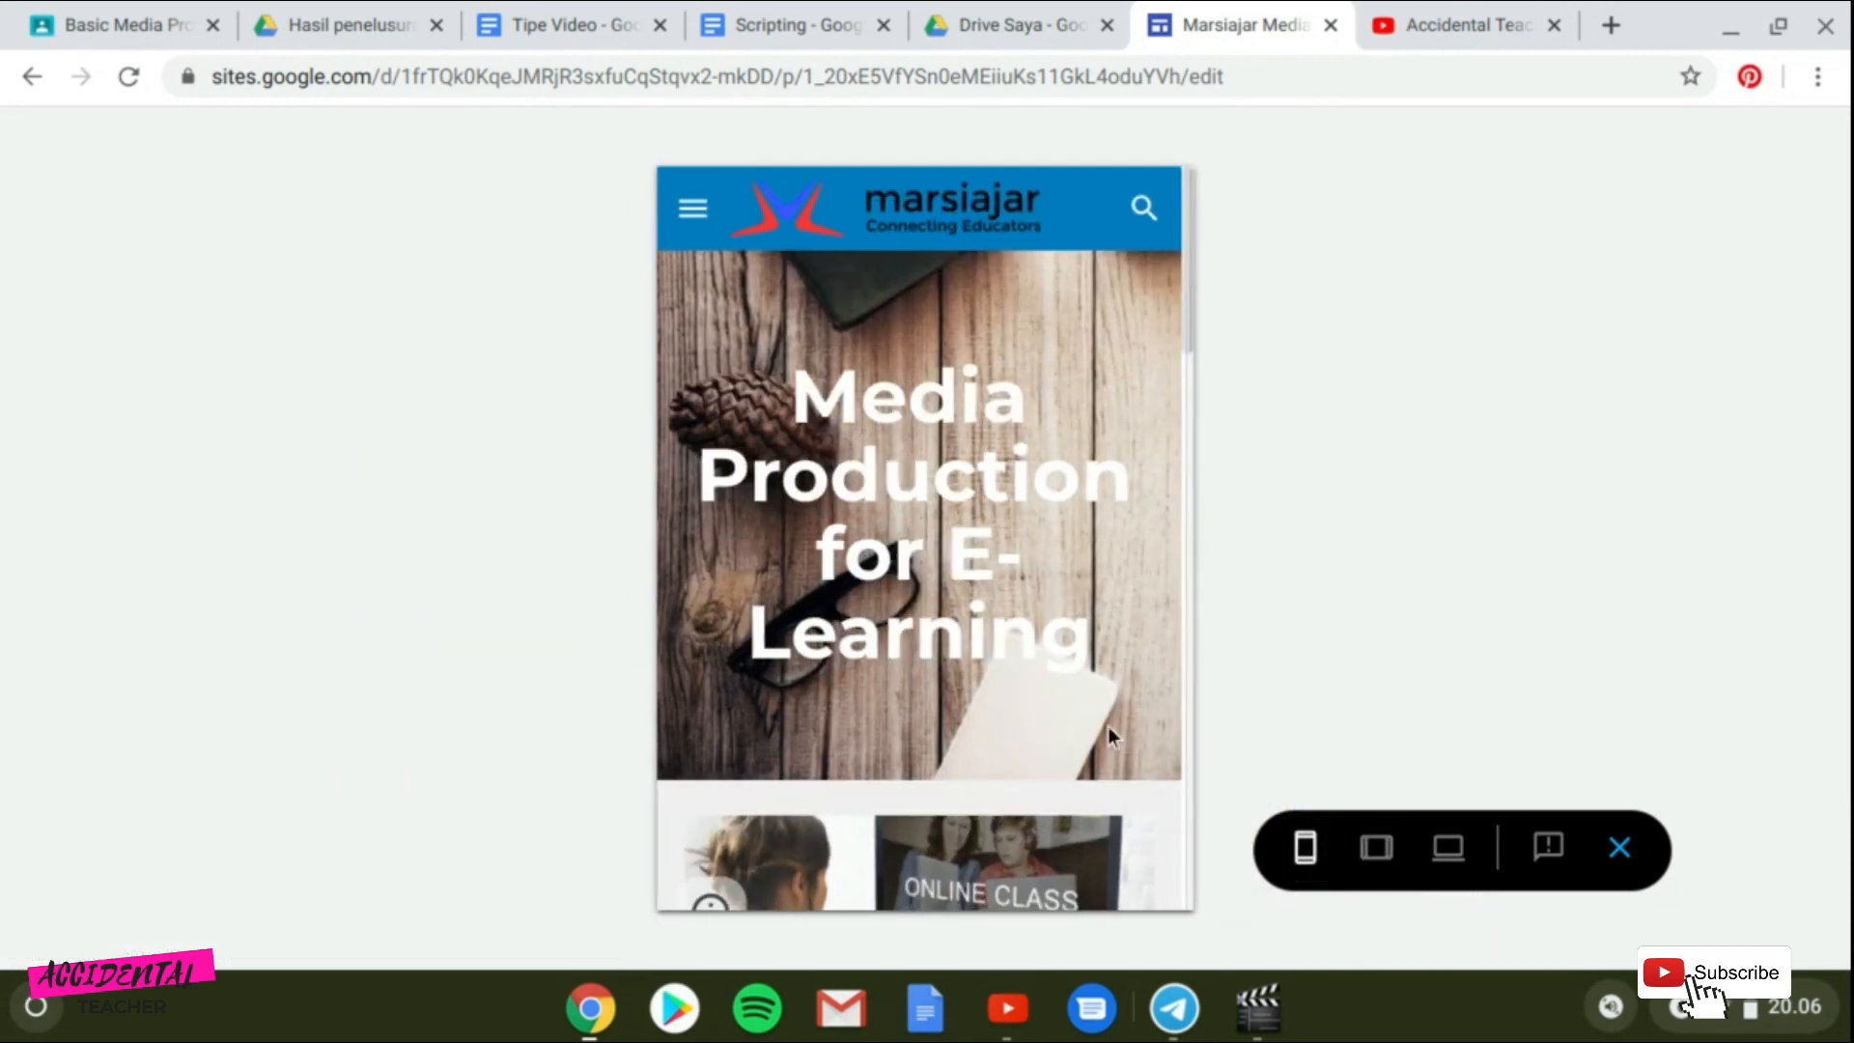
click(1619, 848)
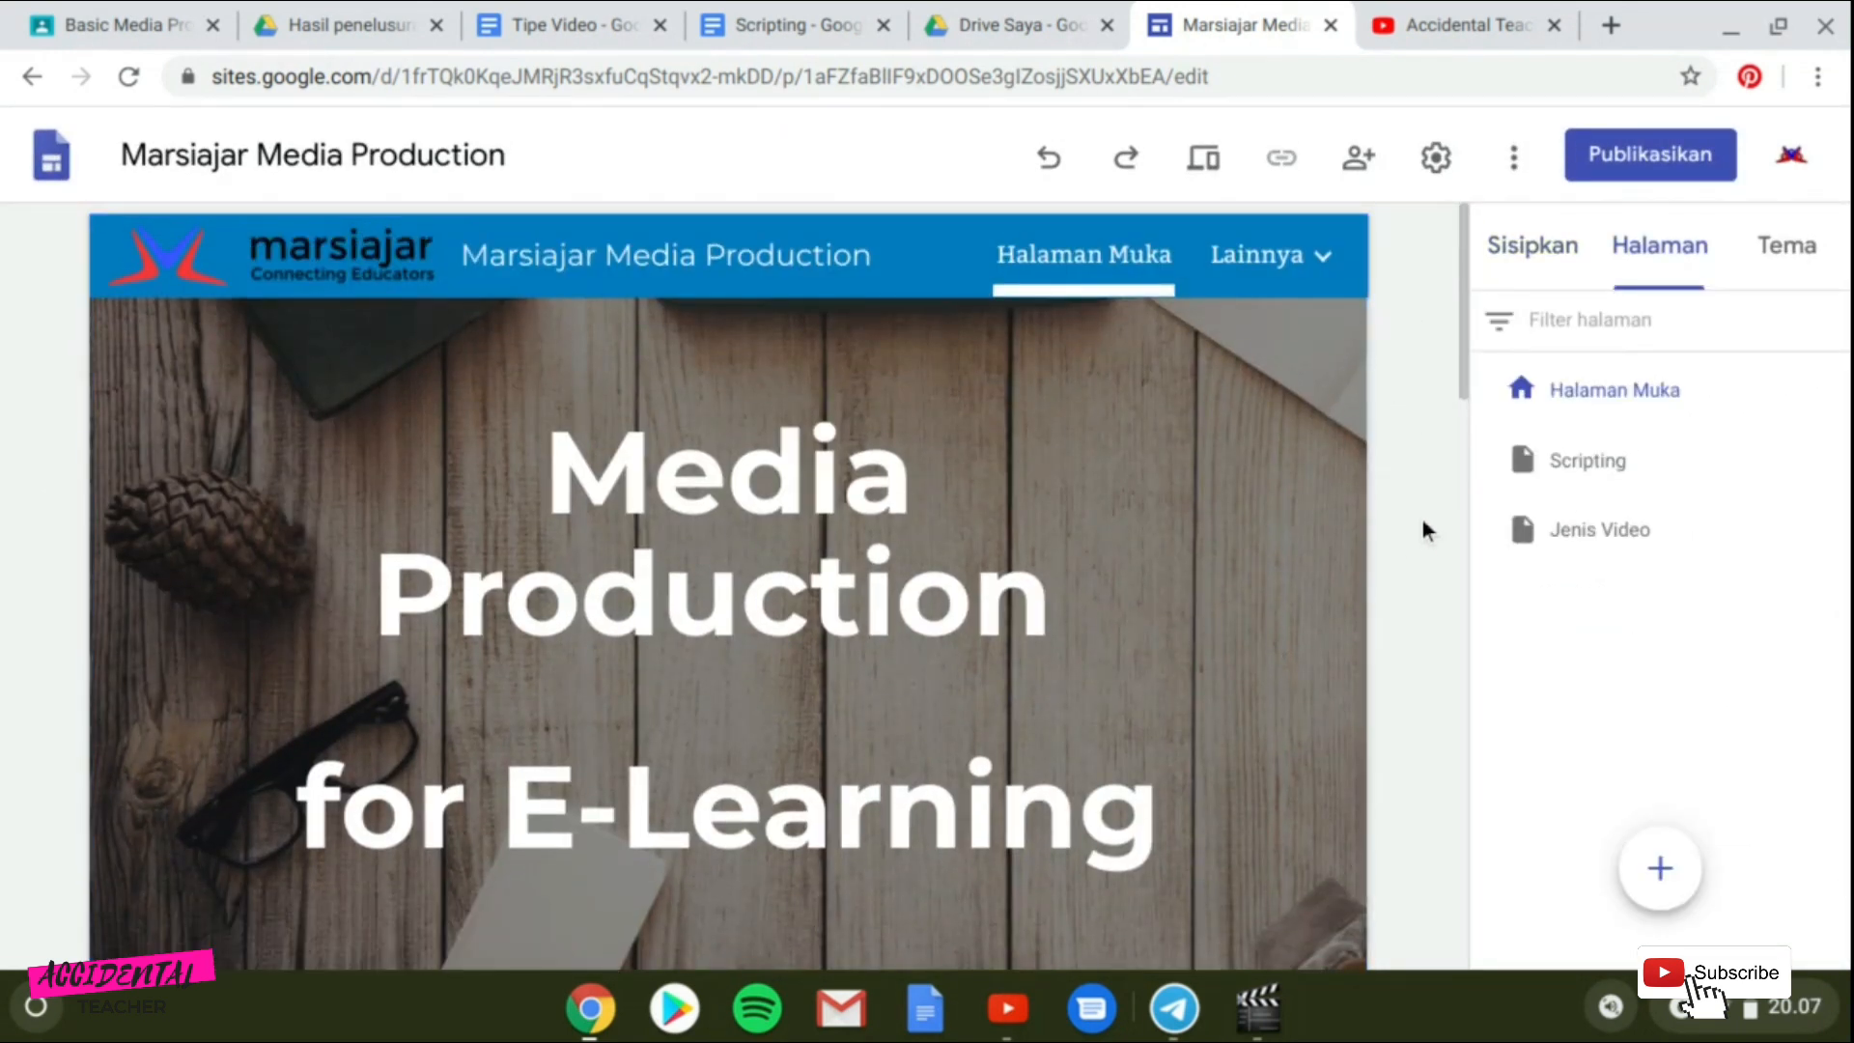
Link the "Scripting" entry in the home page's Daftar isi section to the Scripting page.
scroll(1423, 519, down, 20)
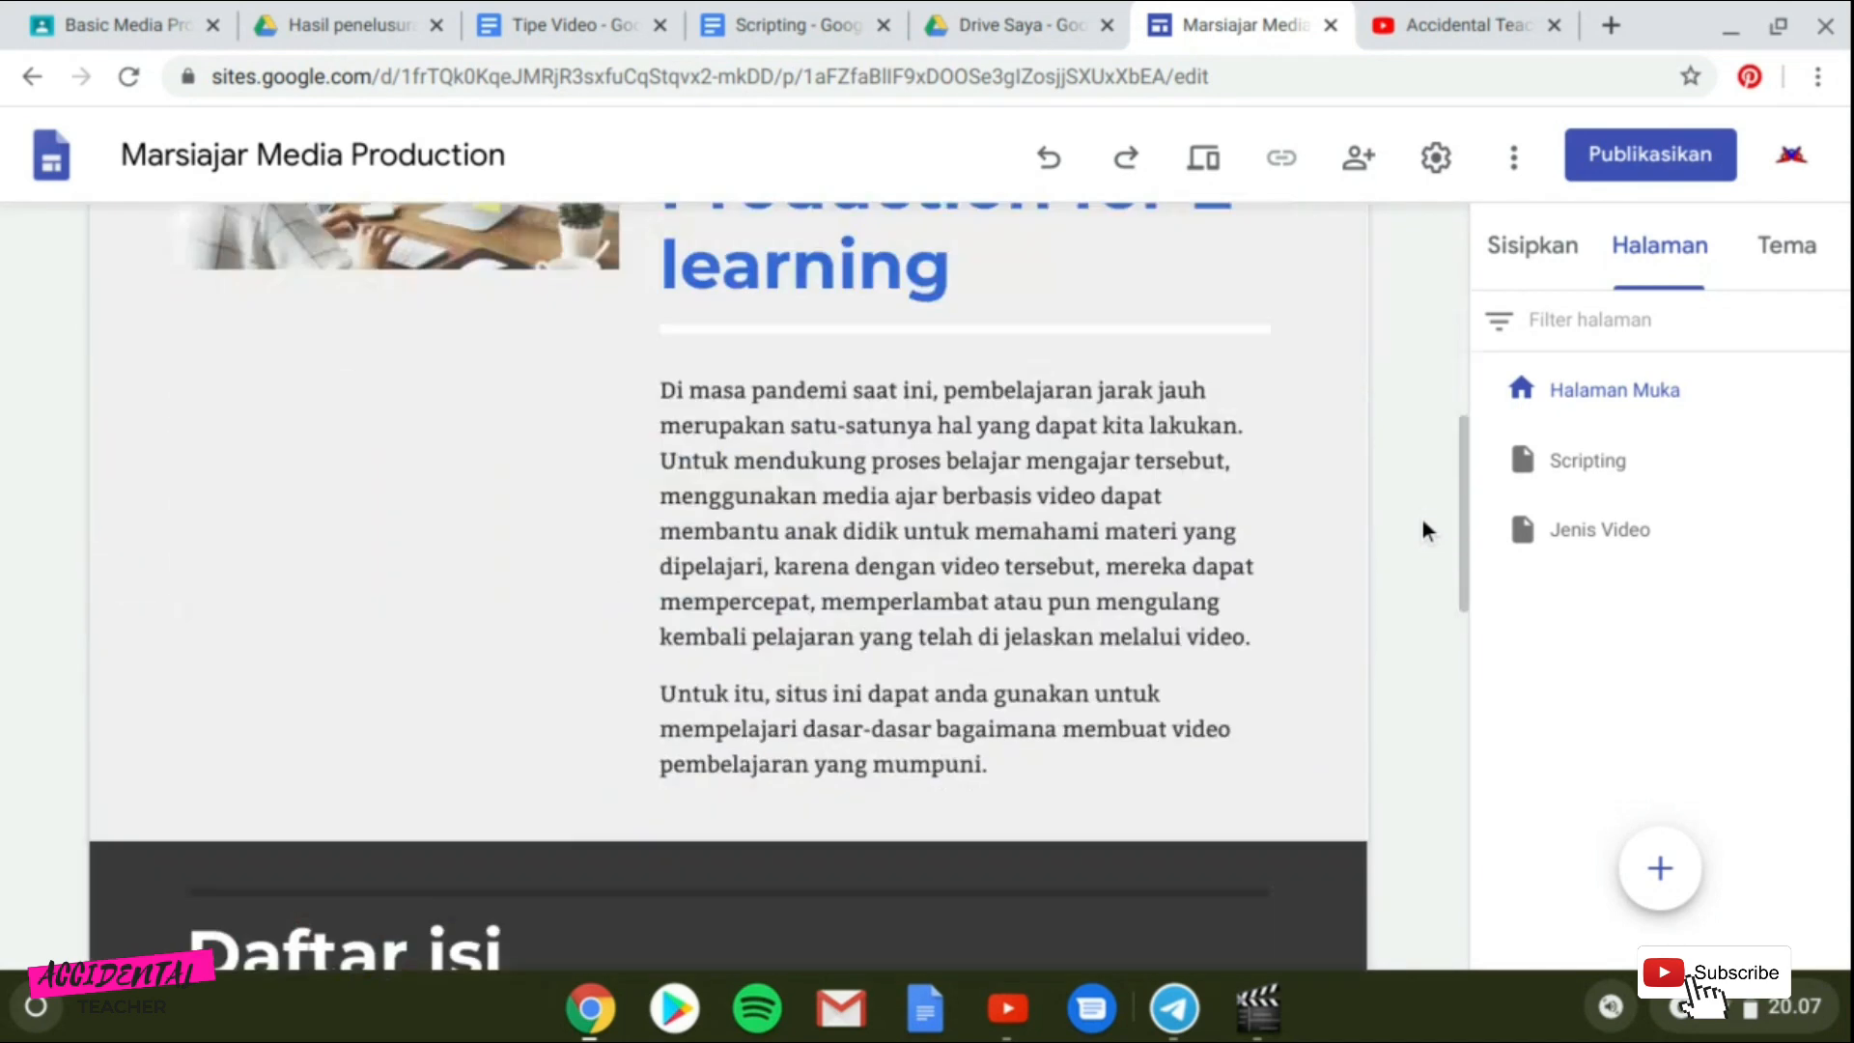
scroll(1422, 520, up, 10)
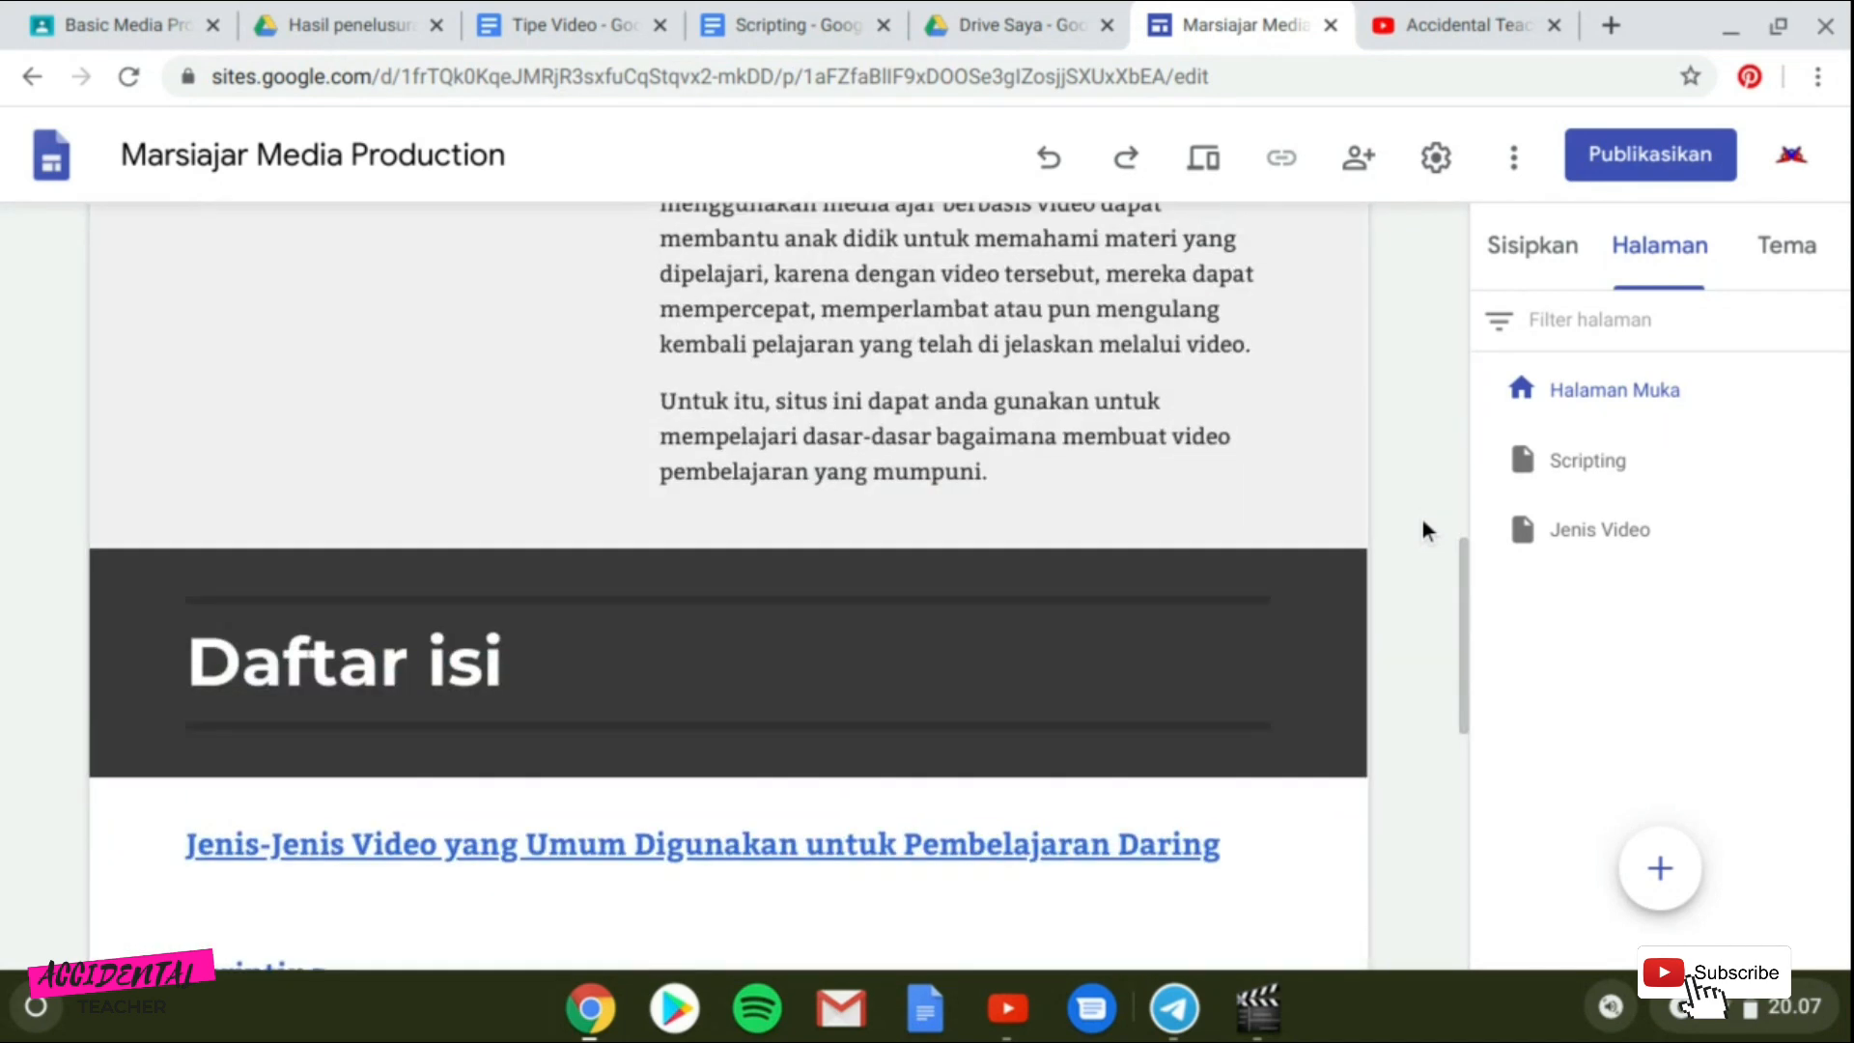
scroll(1422, 519, down, 7)
scroll(1422, 520, up, 3)
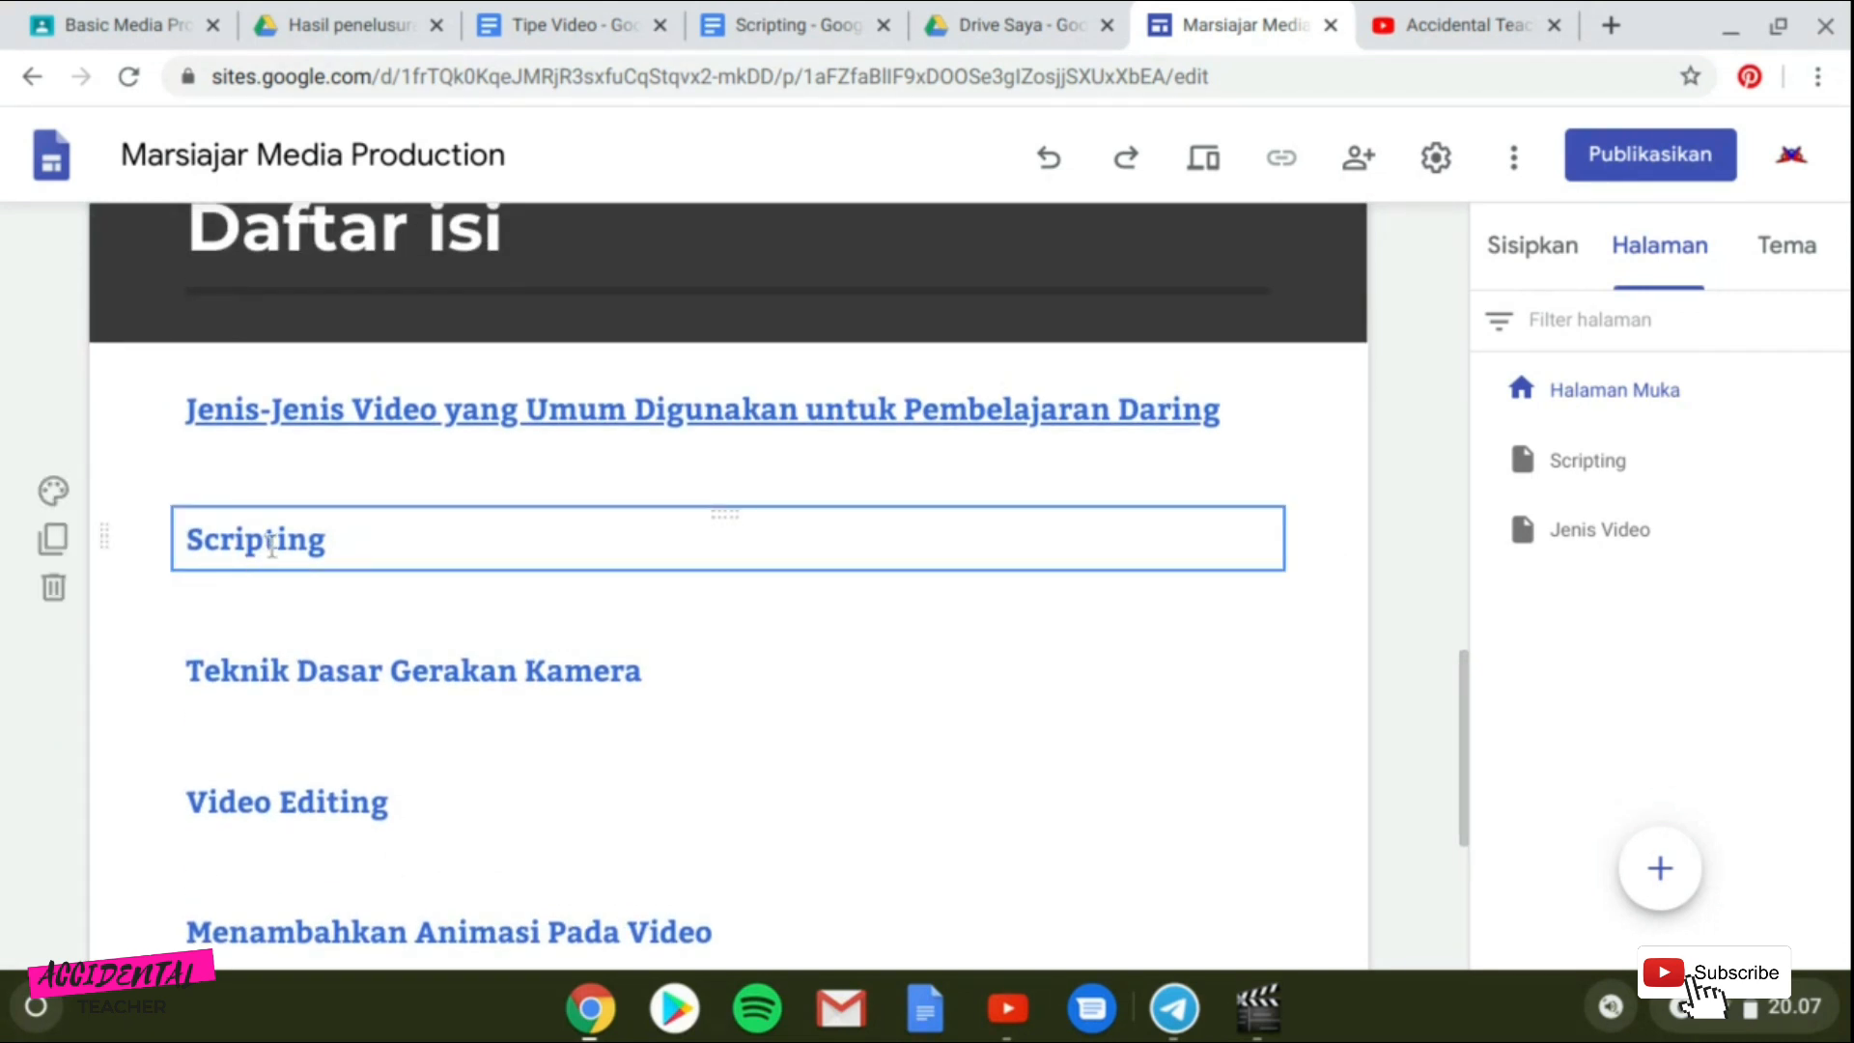
drag(197, 542, 330, 546)
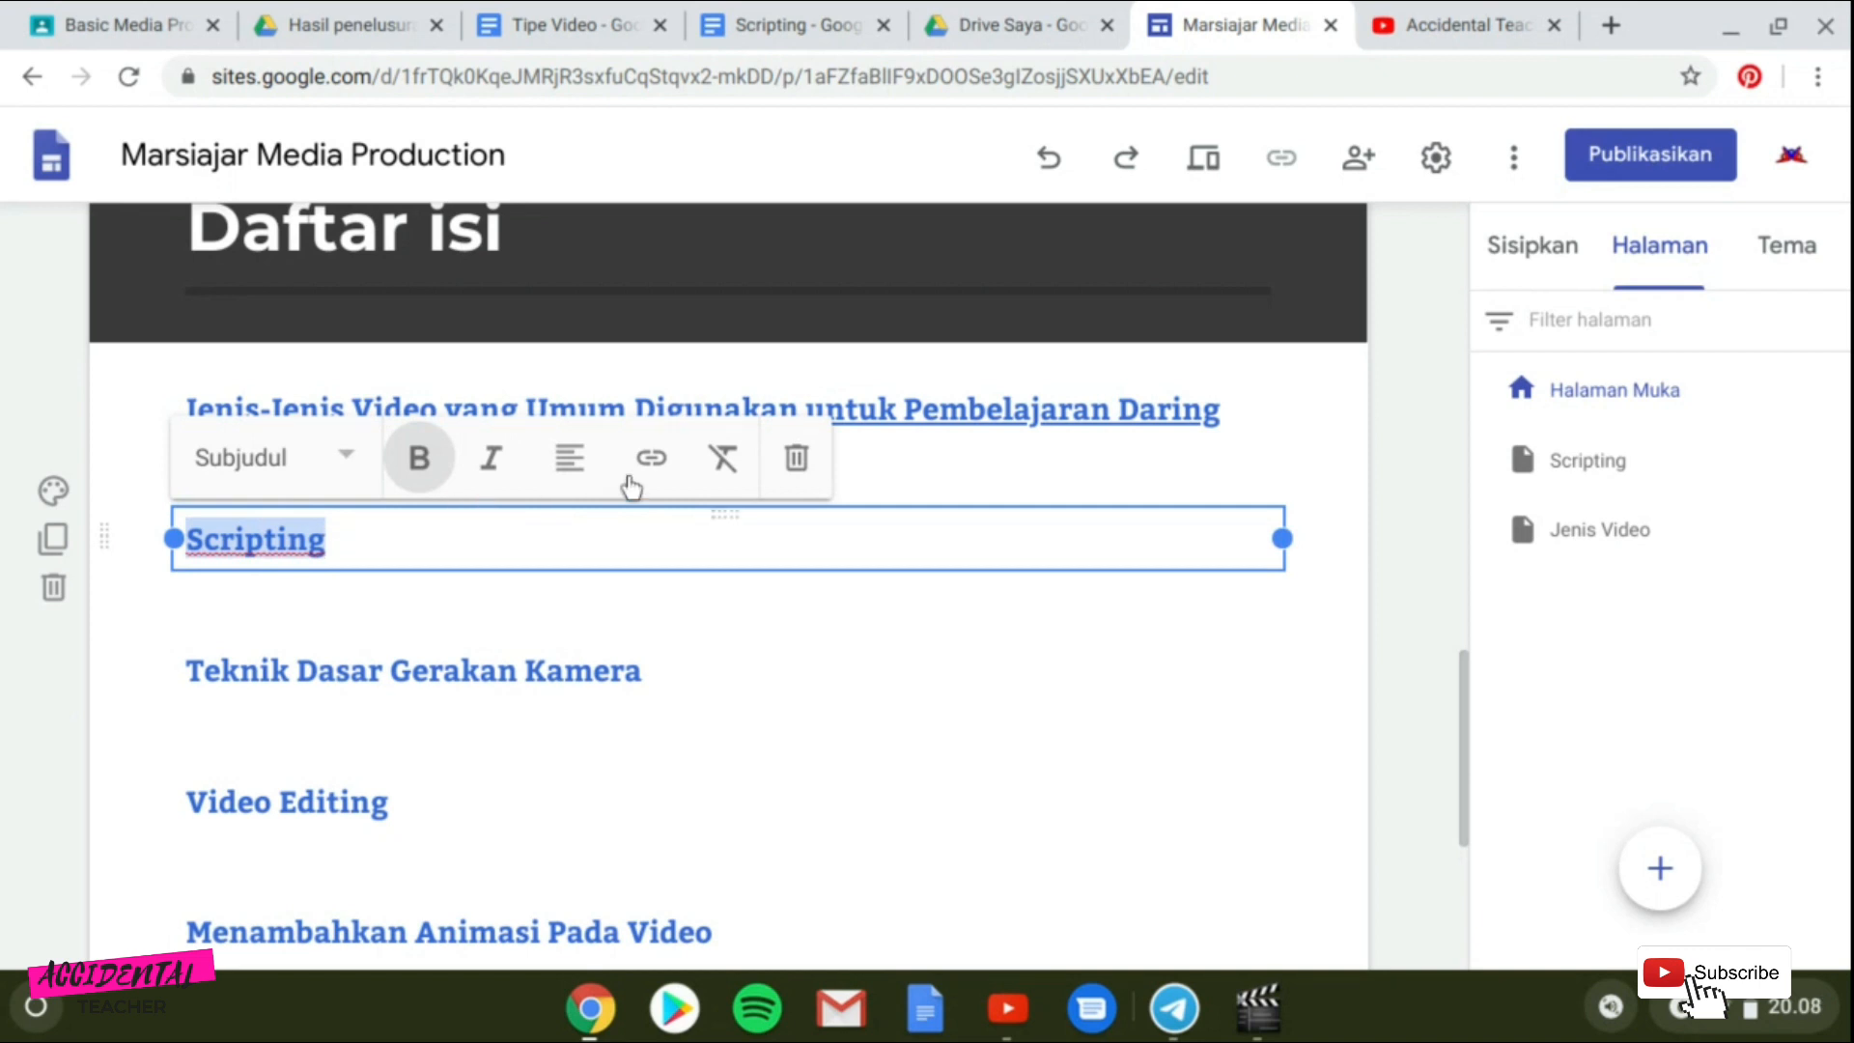
click(666, 476)
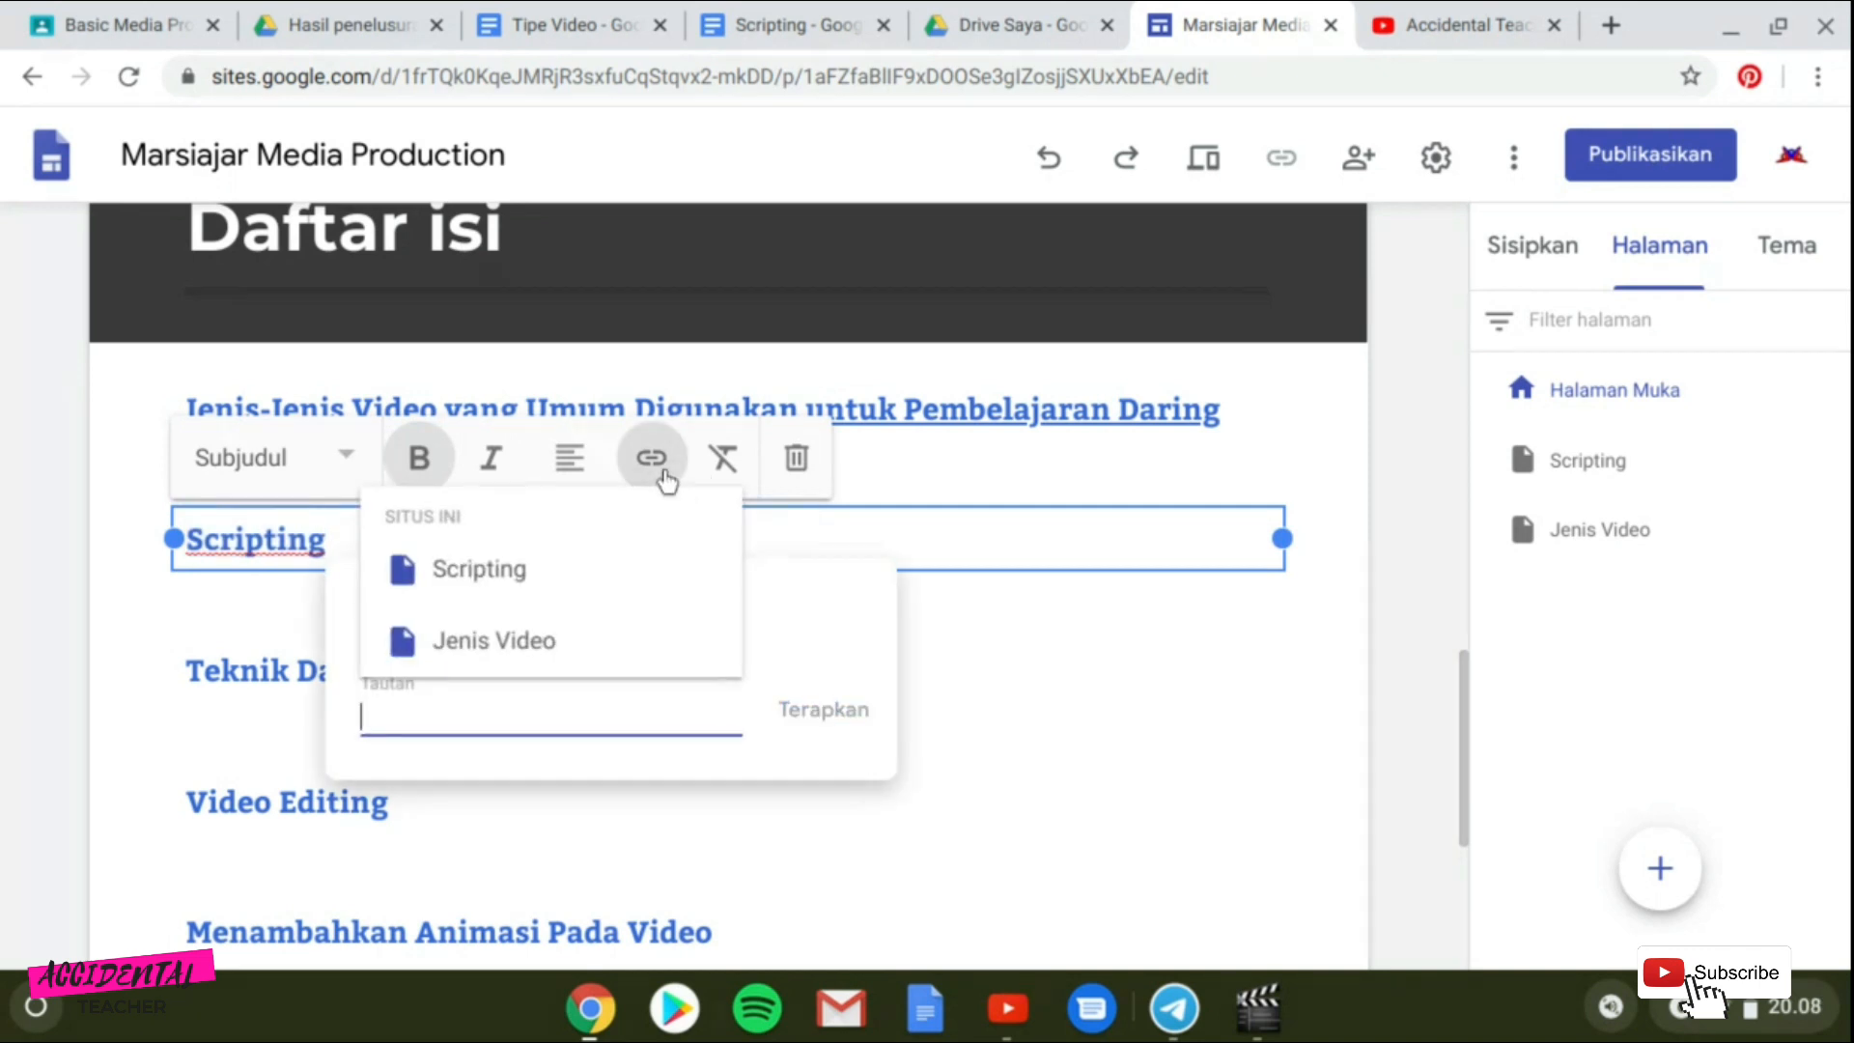
click(507, 571)
click(854, 719)
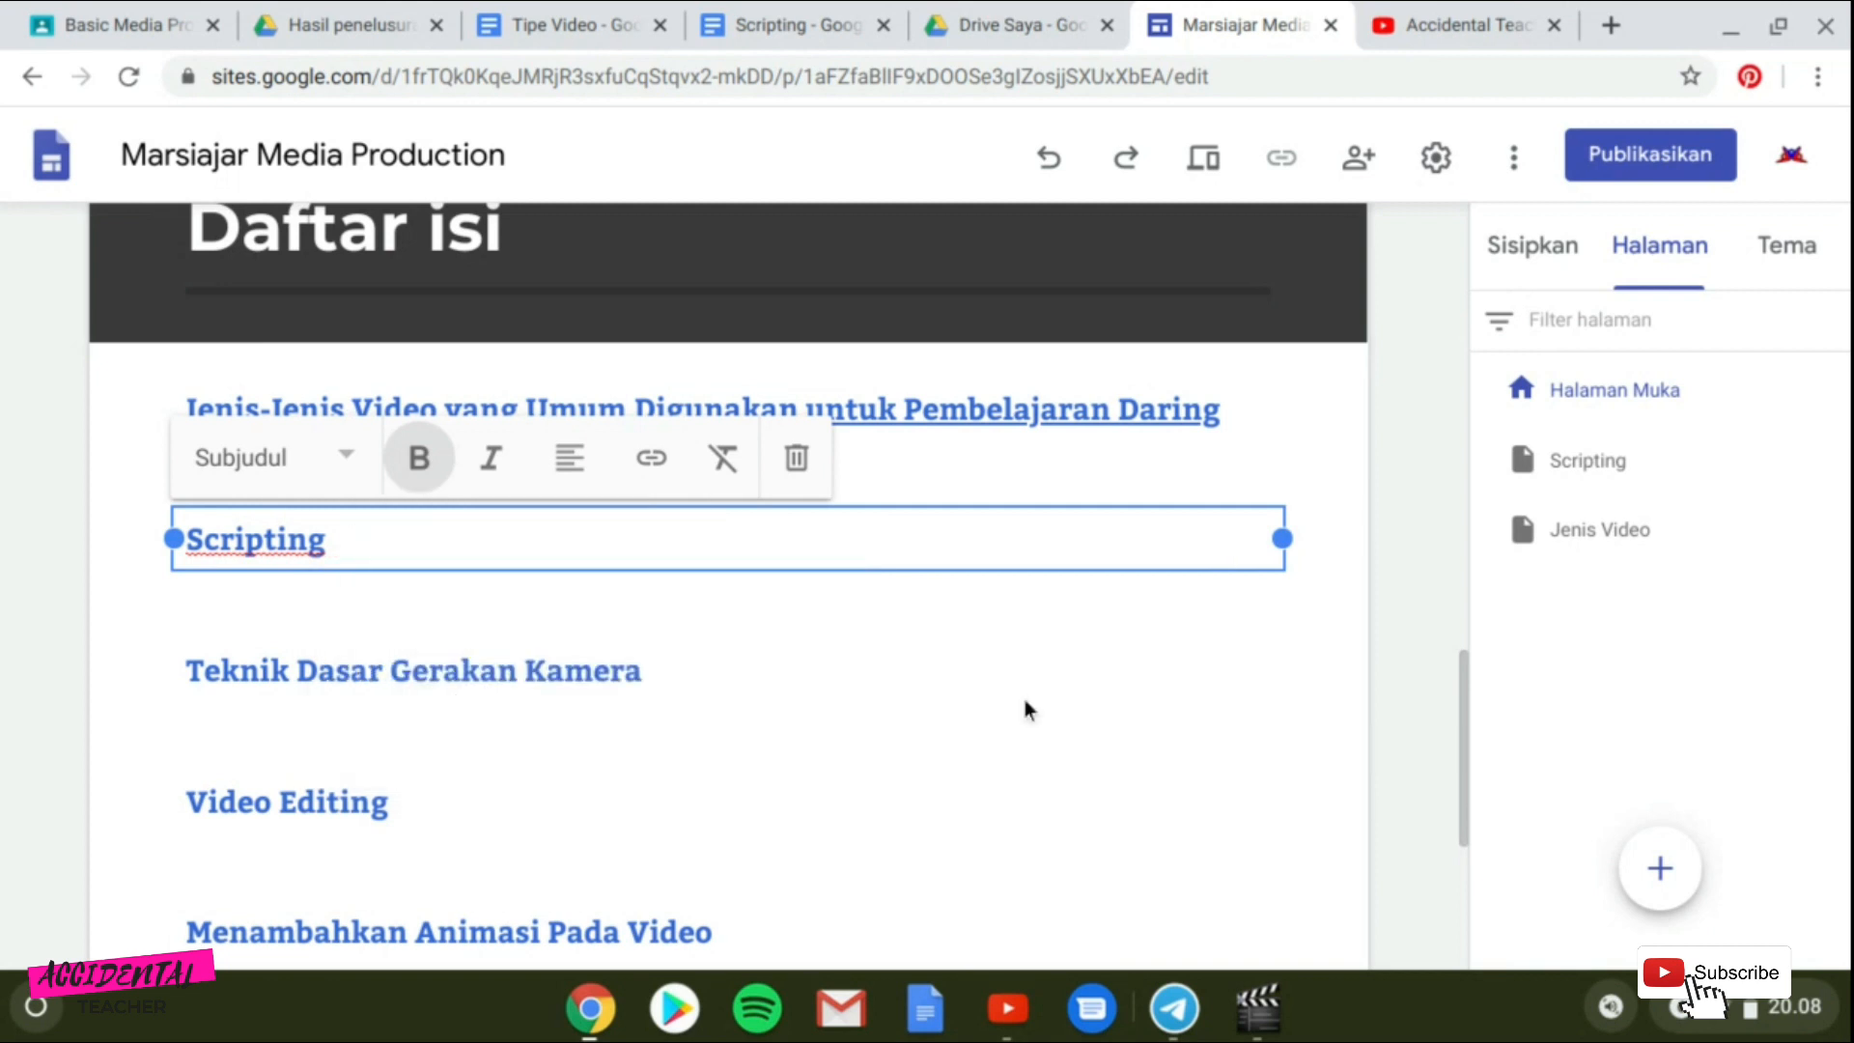
click(1025, 701)
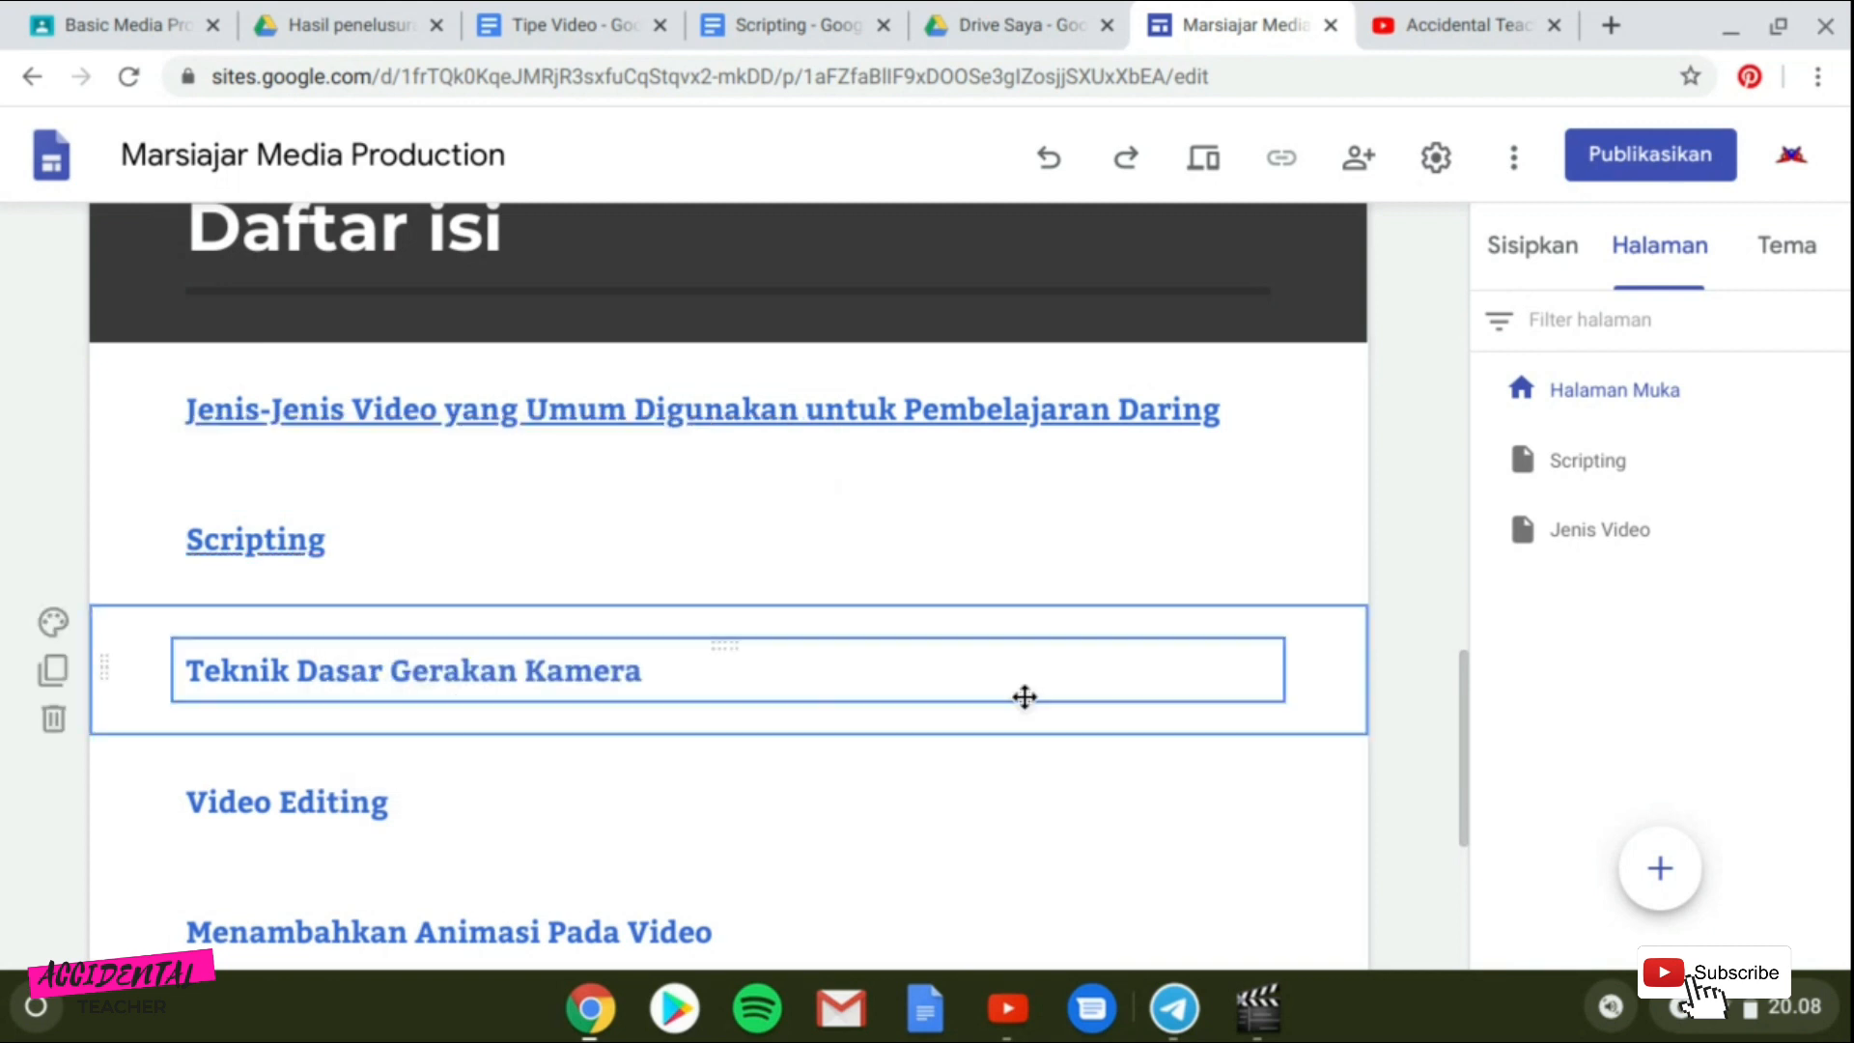
Preview the home page at large screen size and follow the Scripting link to test it.
click(1393, 408)
click(1199, 164)
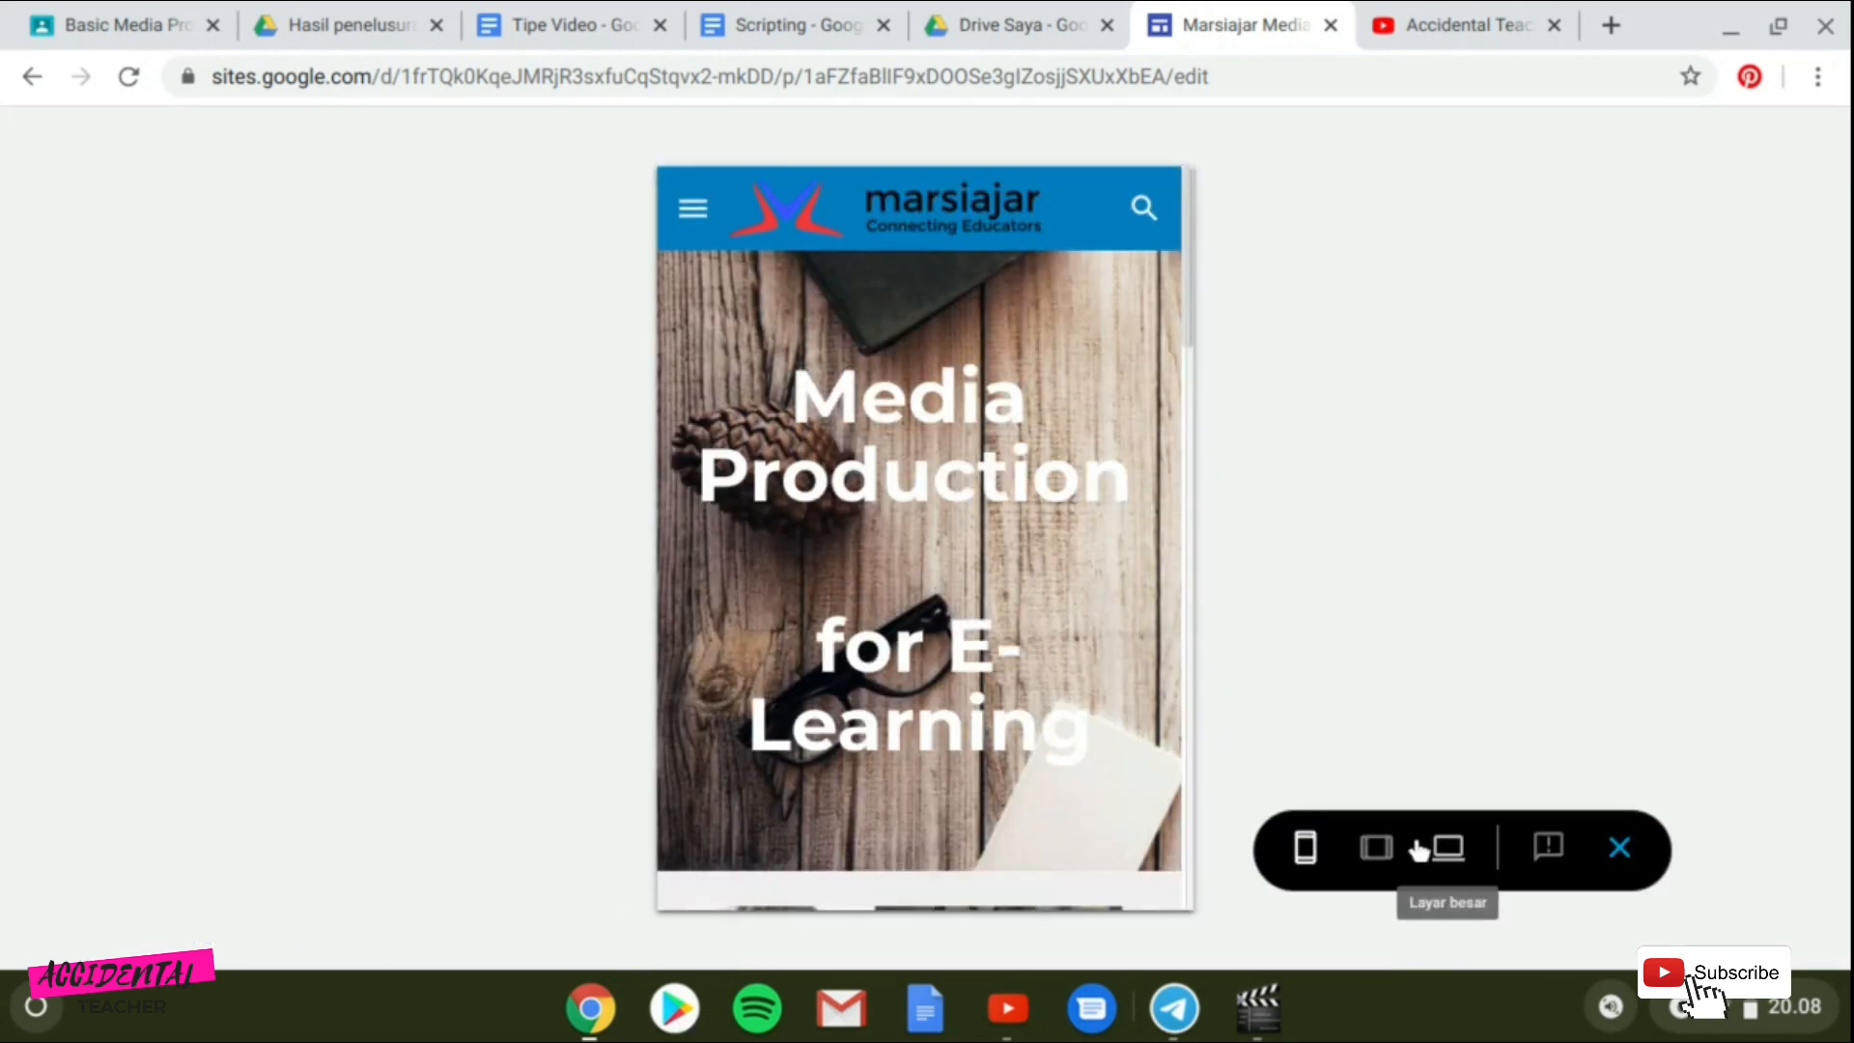
click(1417, 849)
scroll(493, 555, down, 12)
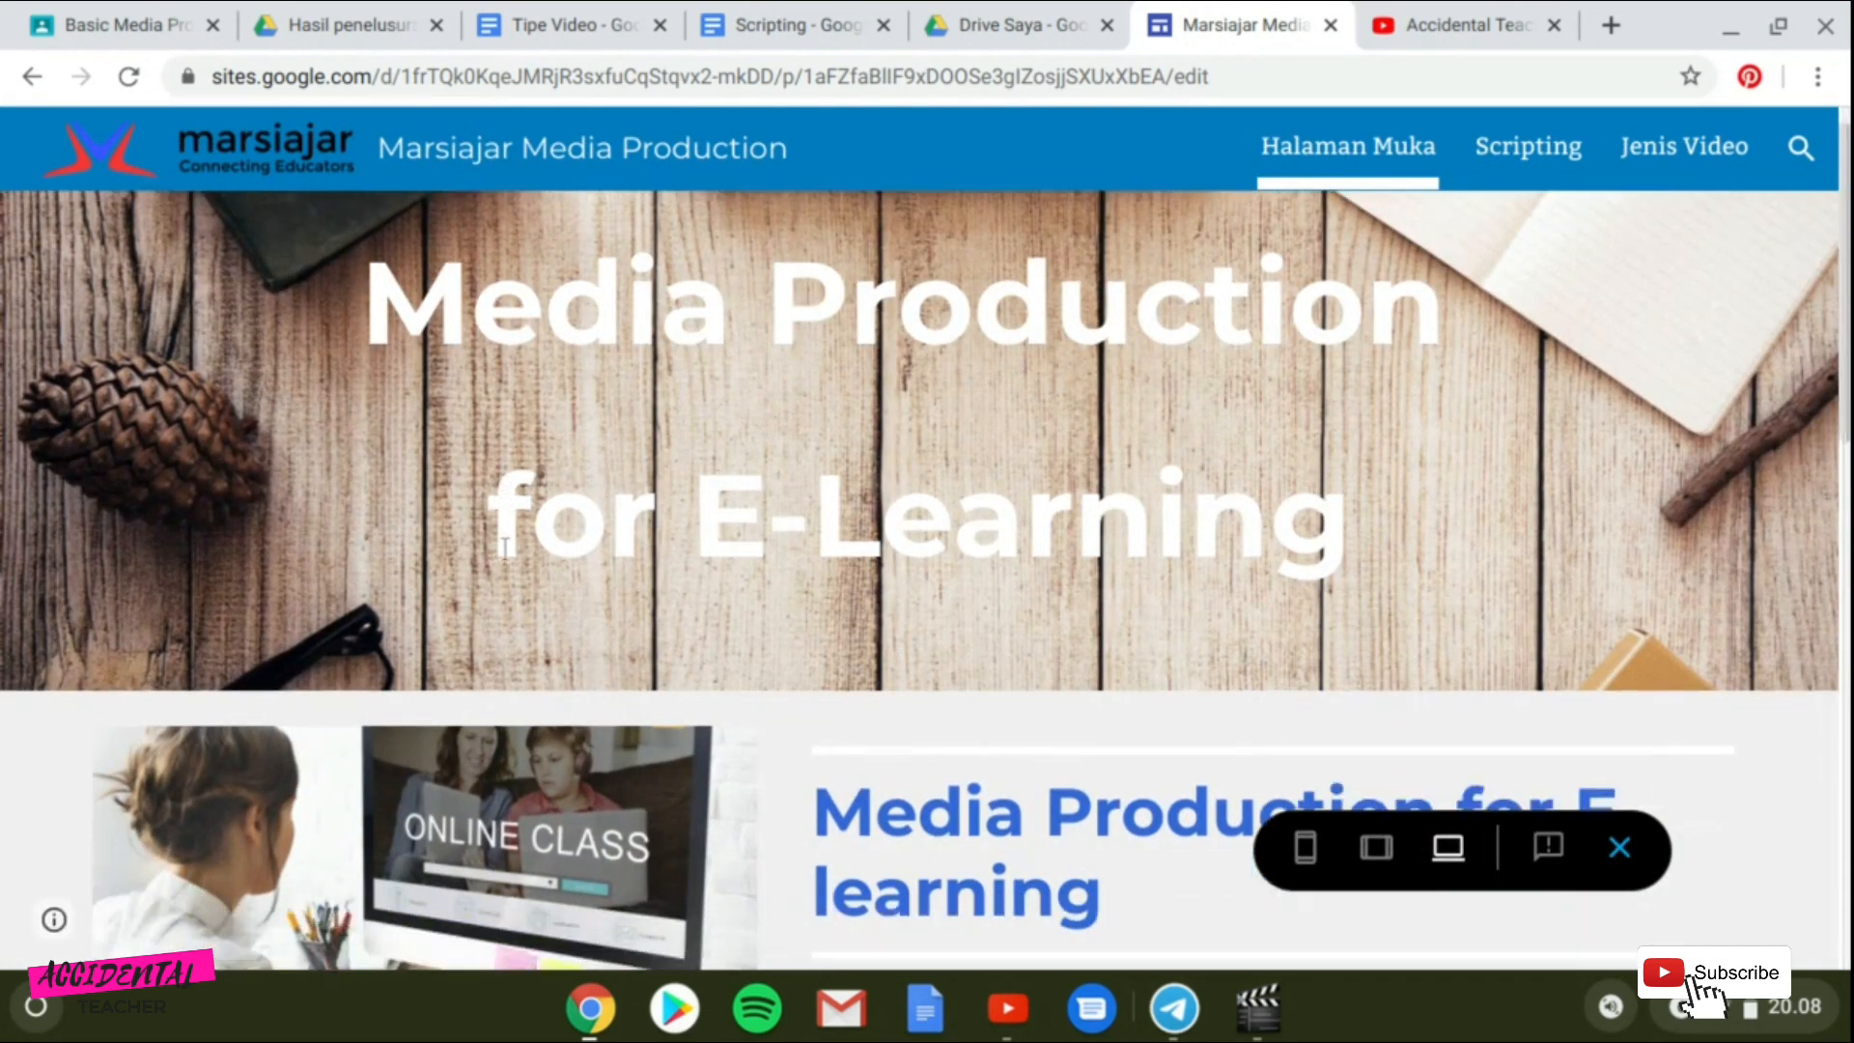
scroll(504, 548, down, 2)
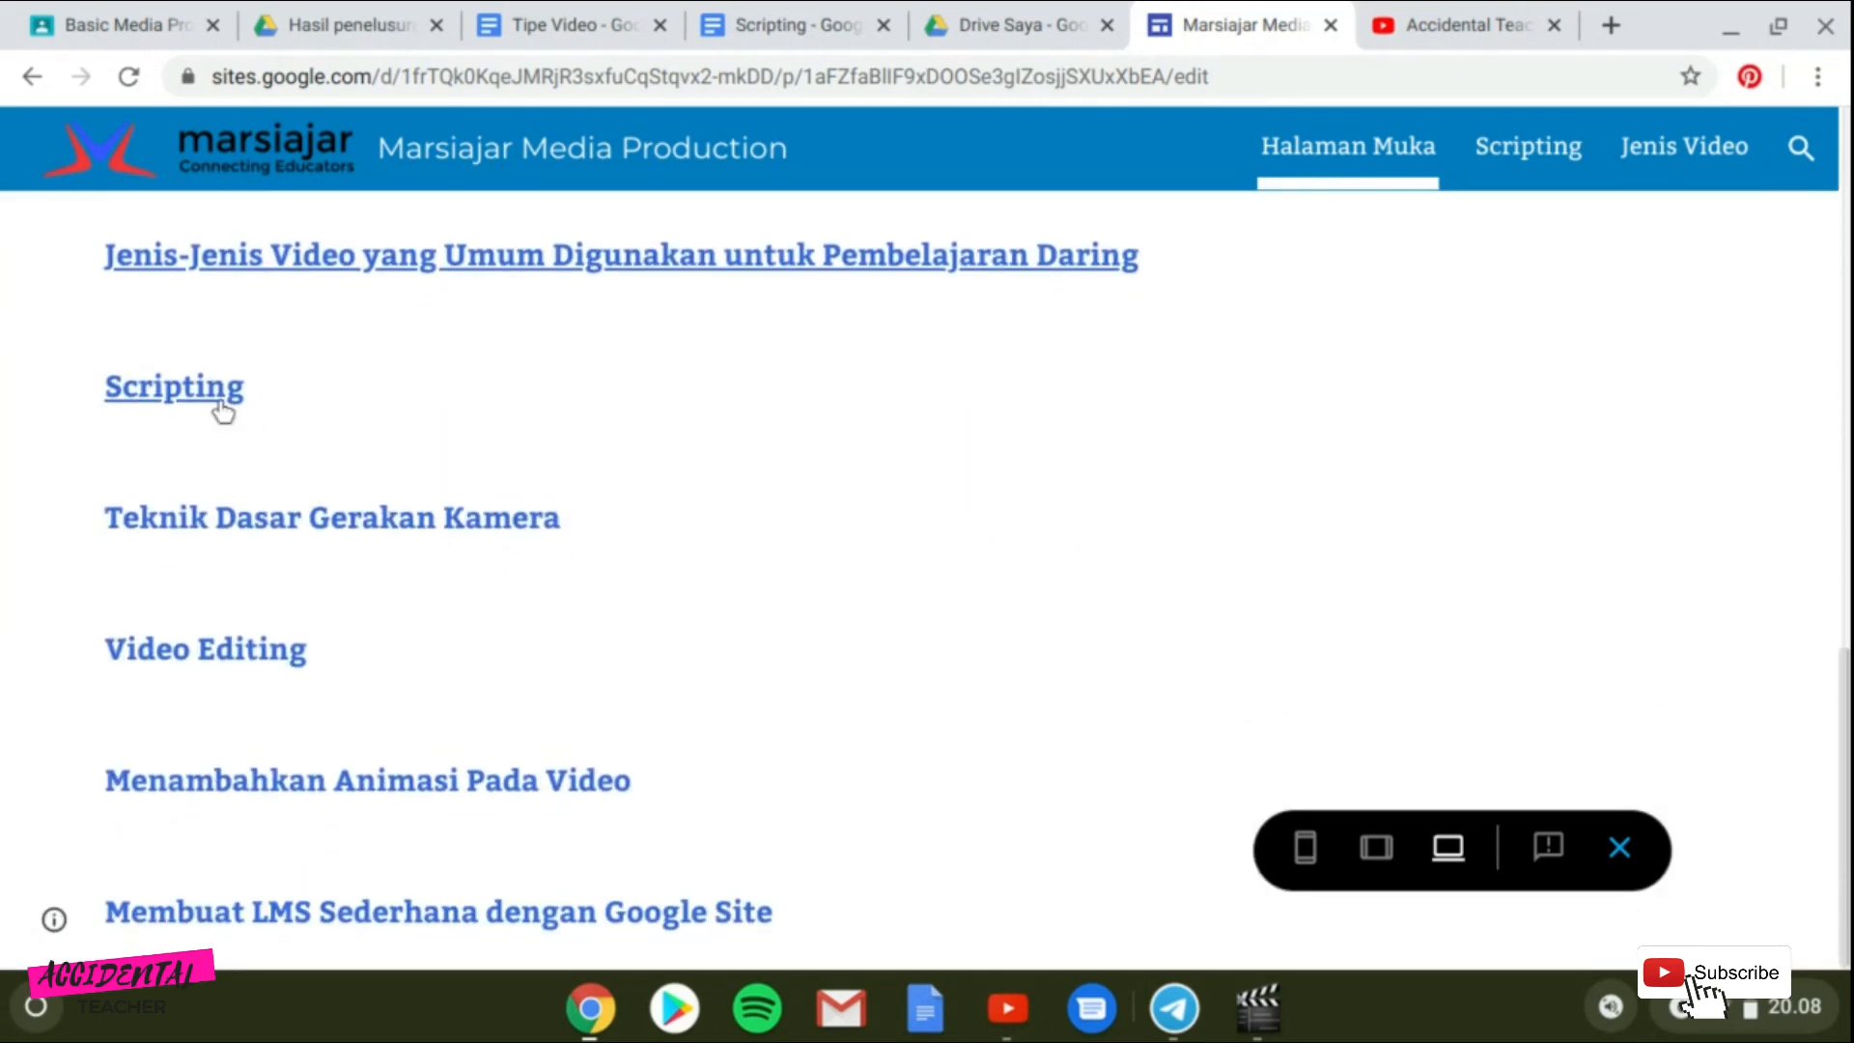
click(223, 403)
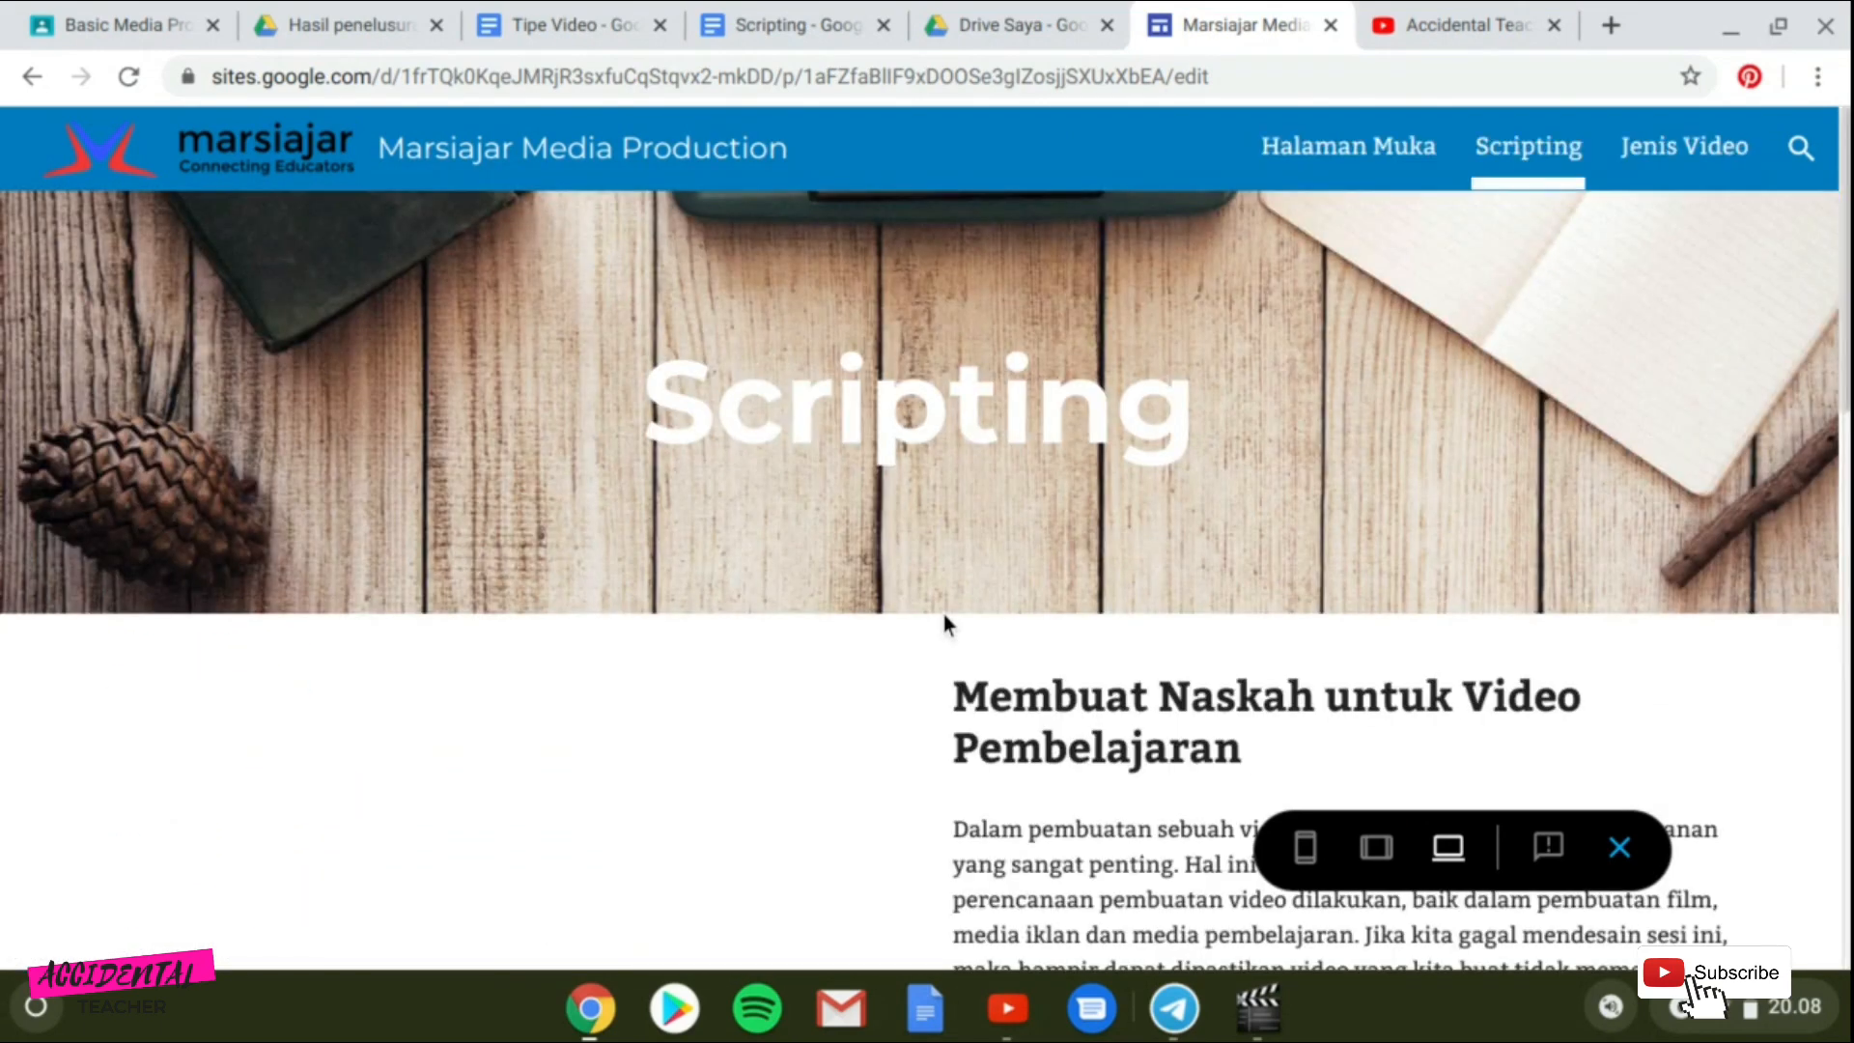
scroll(907, 553, down, 7)
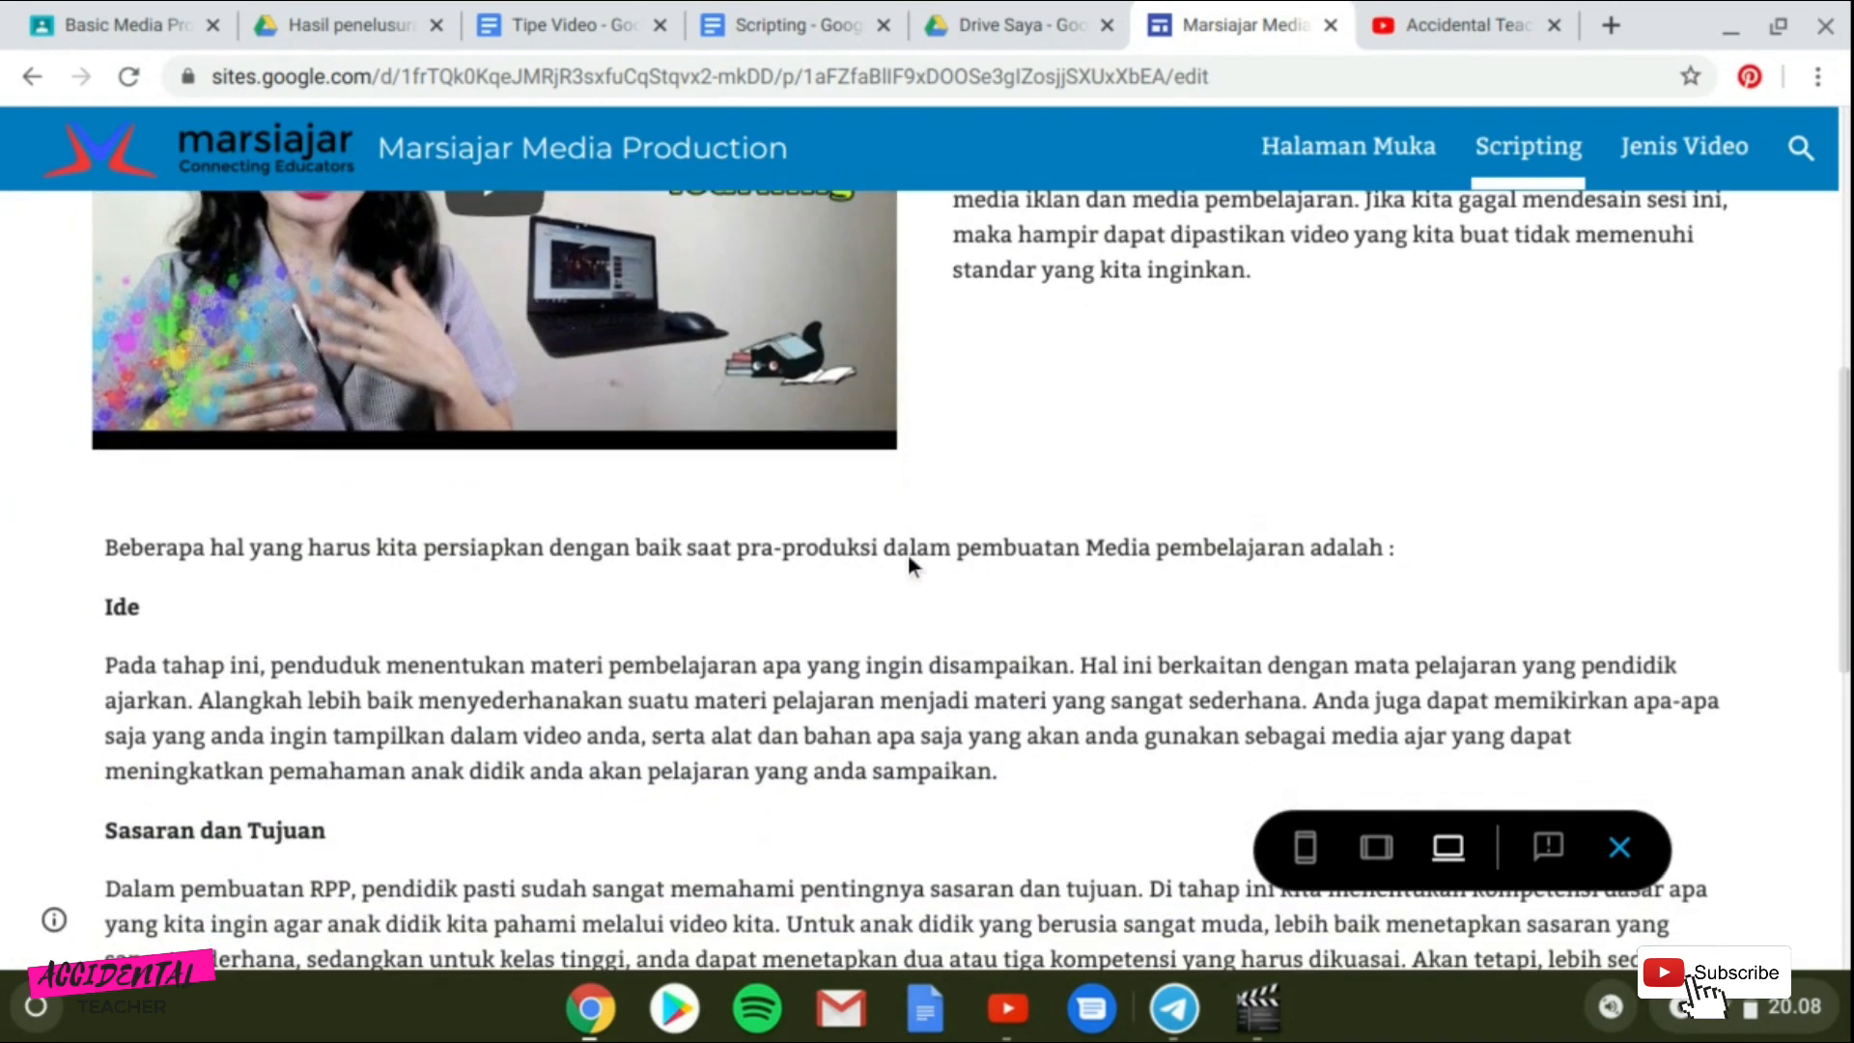
Scroll through the previewed Scripting page and test the Download Contoh Storyboard button.
scroll(909, 560, down, 9)
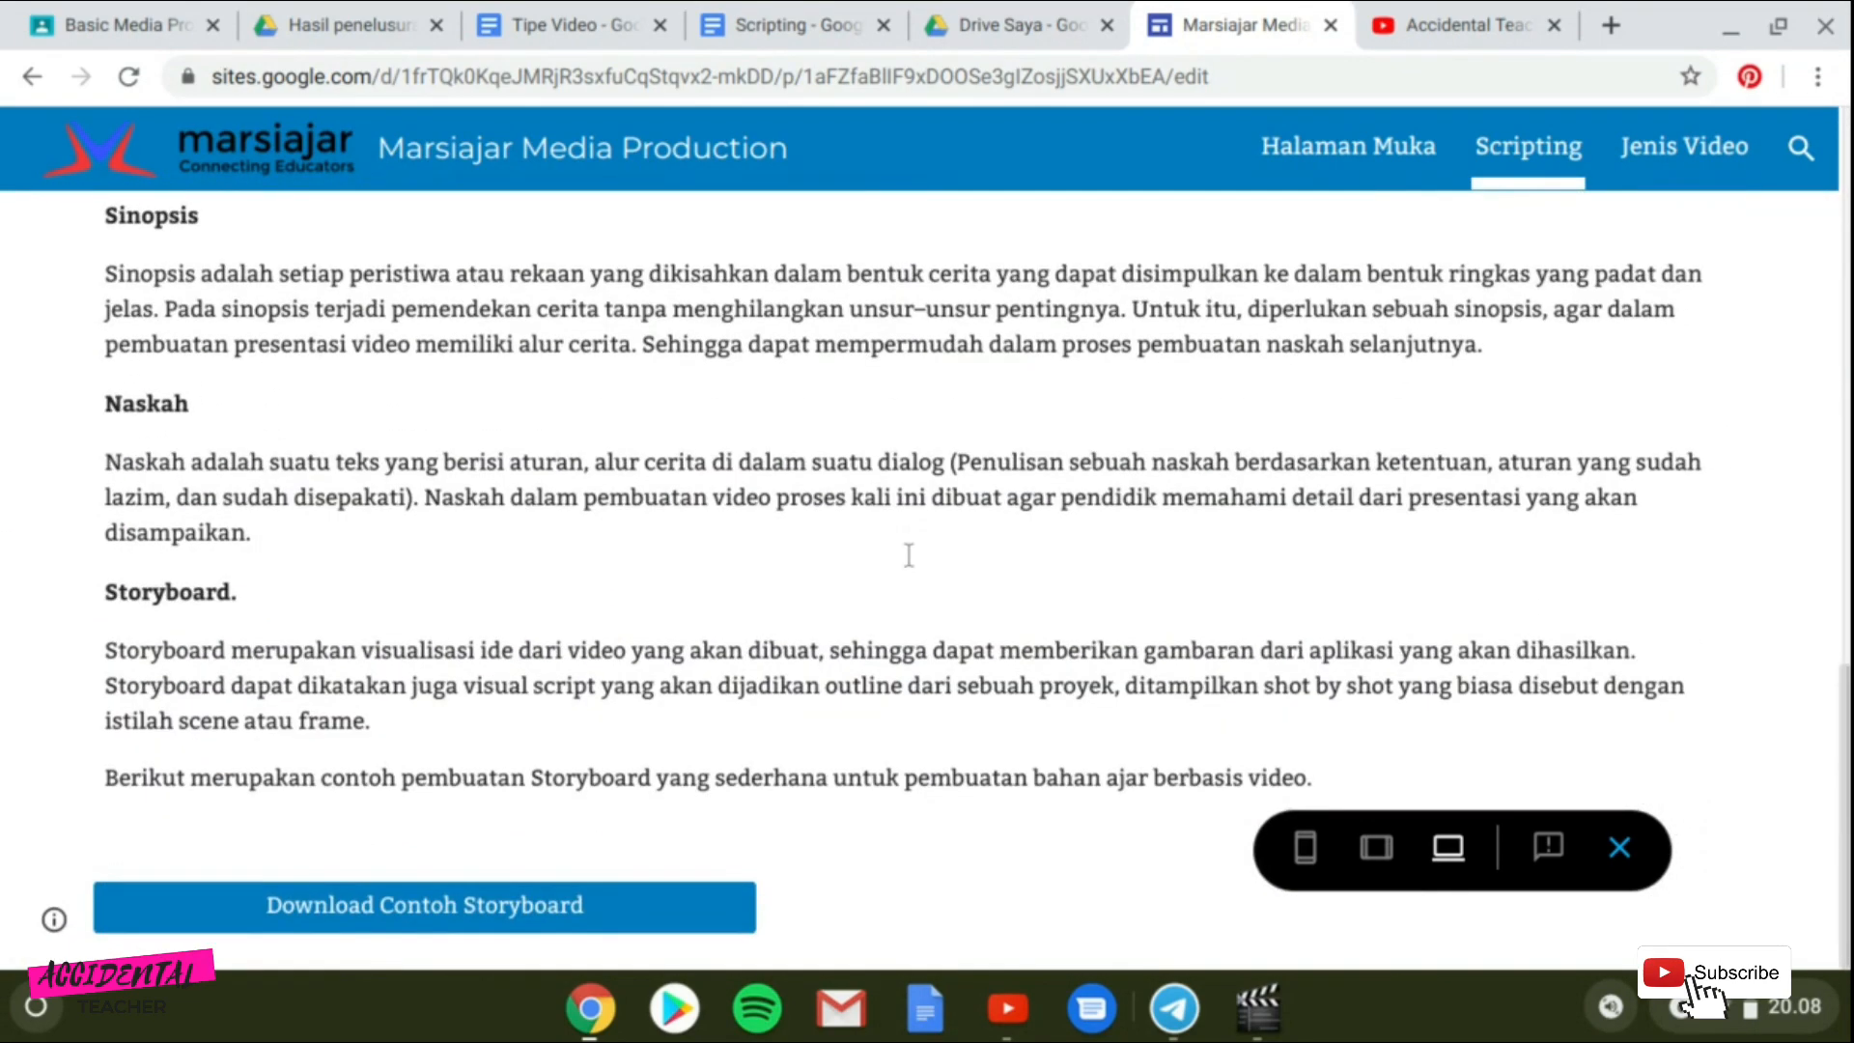
click(526, 907)
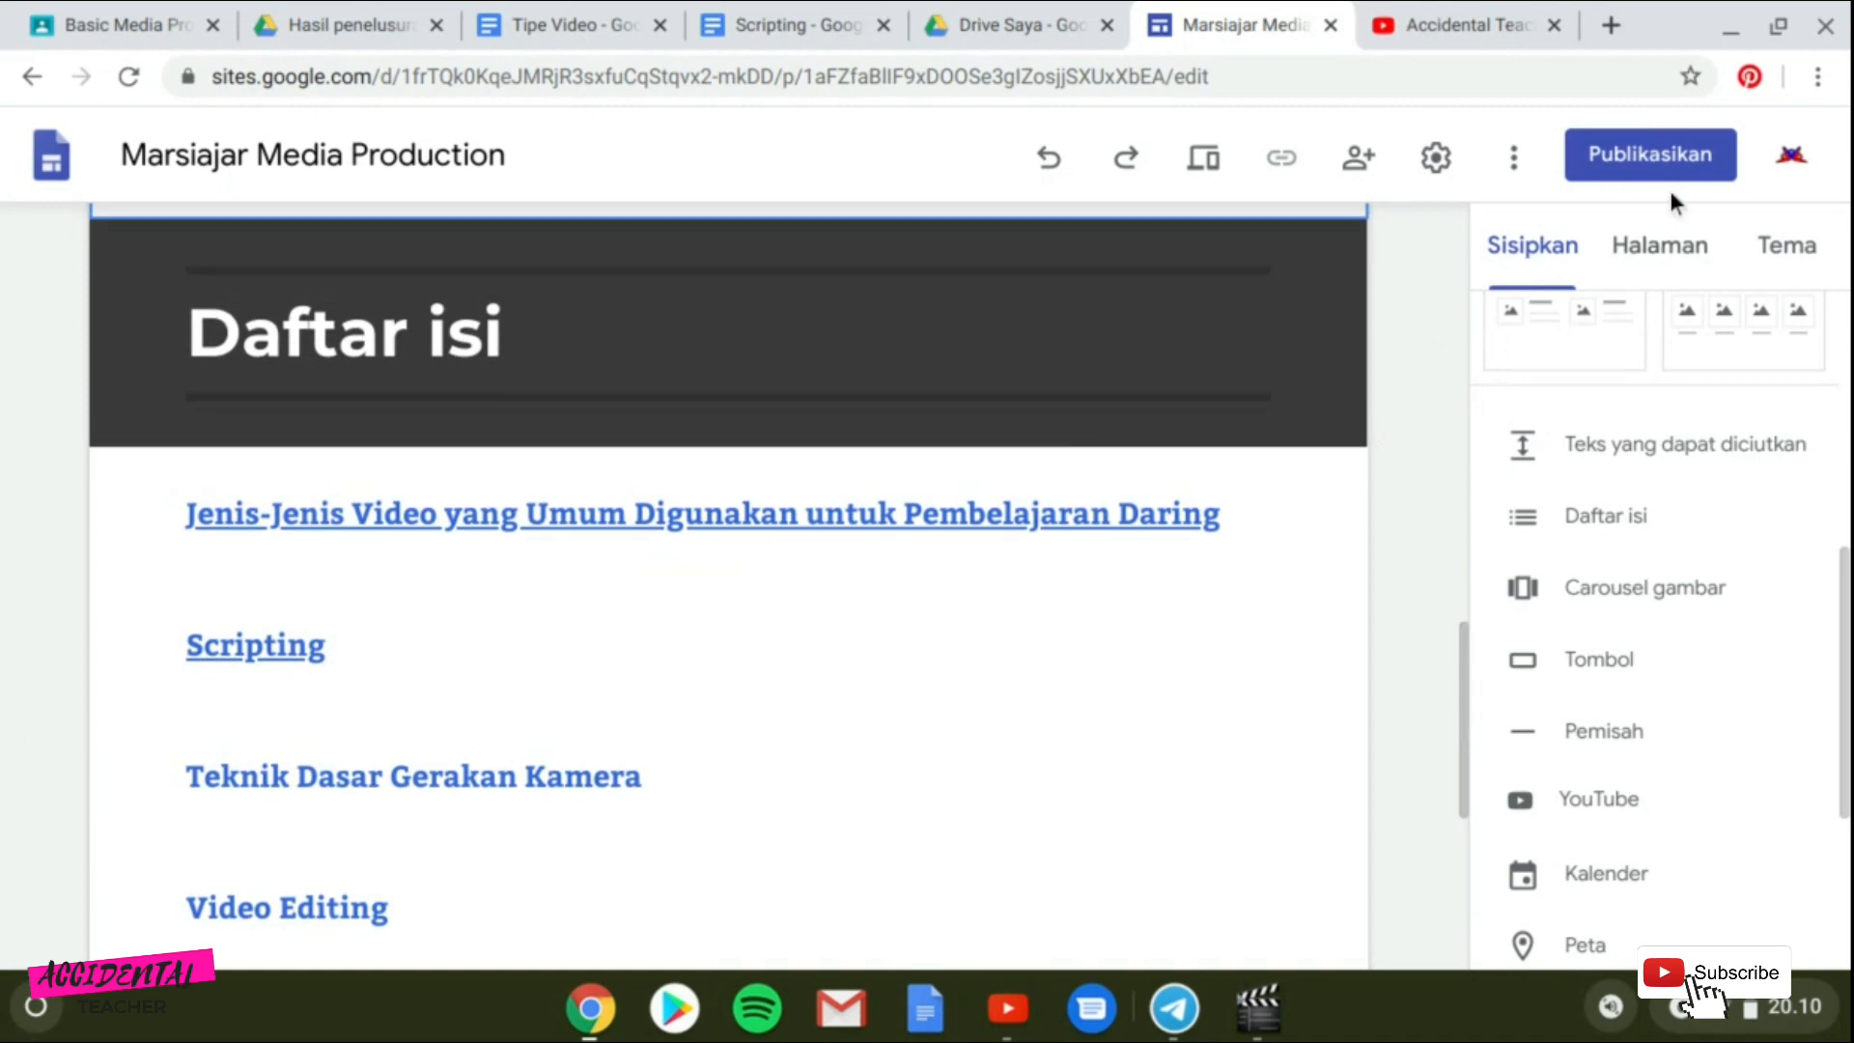
Open the Publish dialog and review the custom URL settings before closing them.
click(1660, 154)
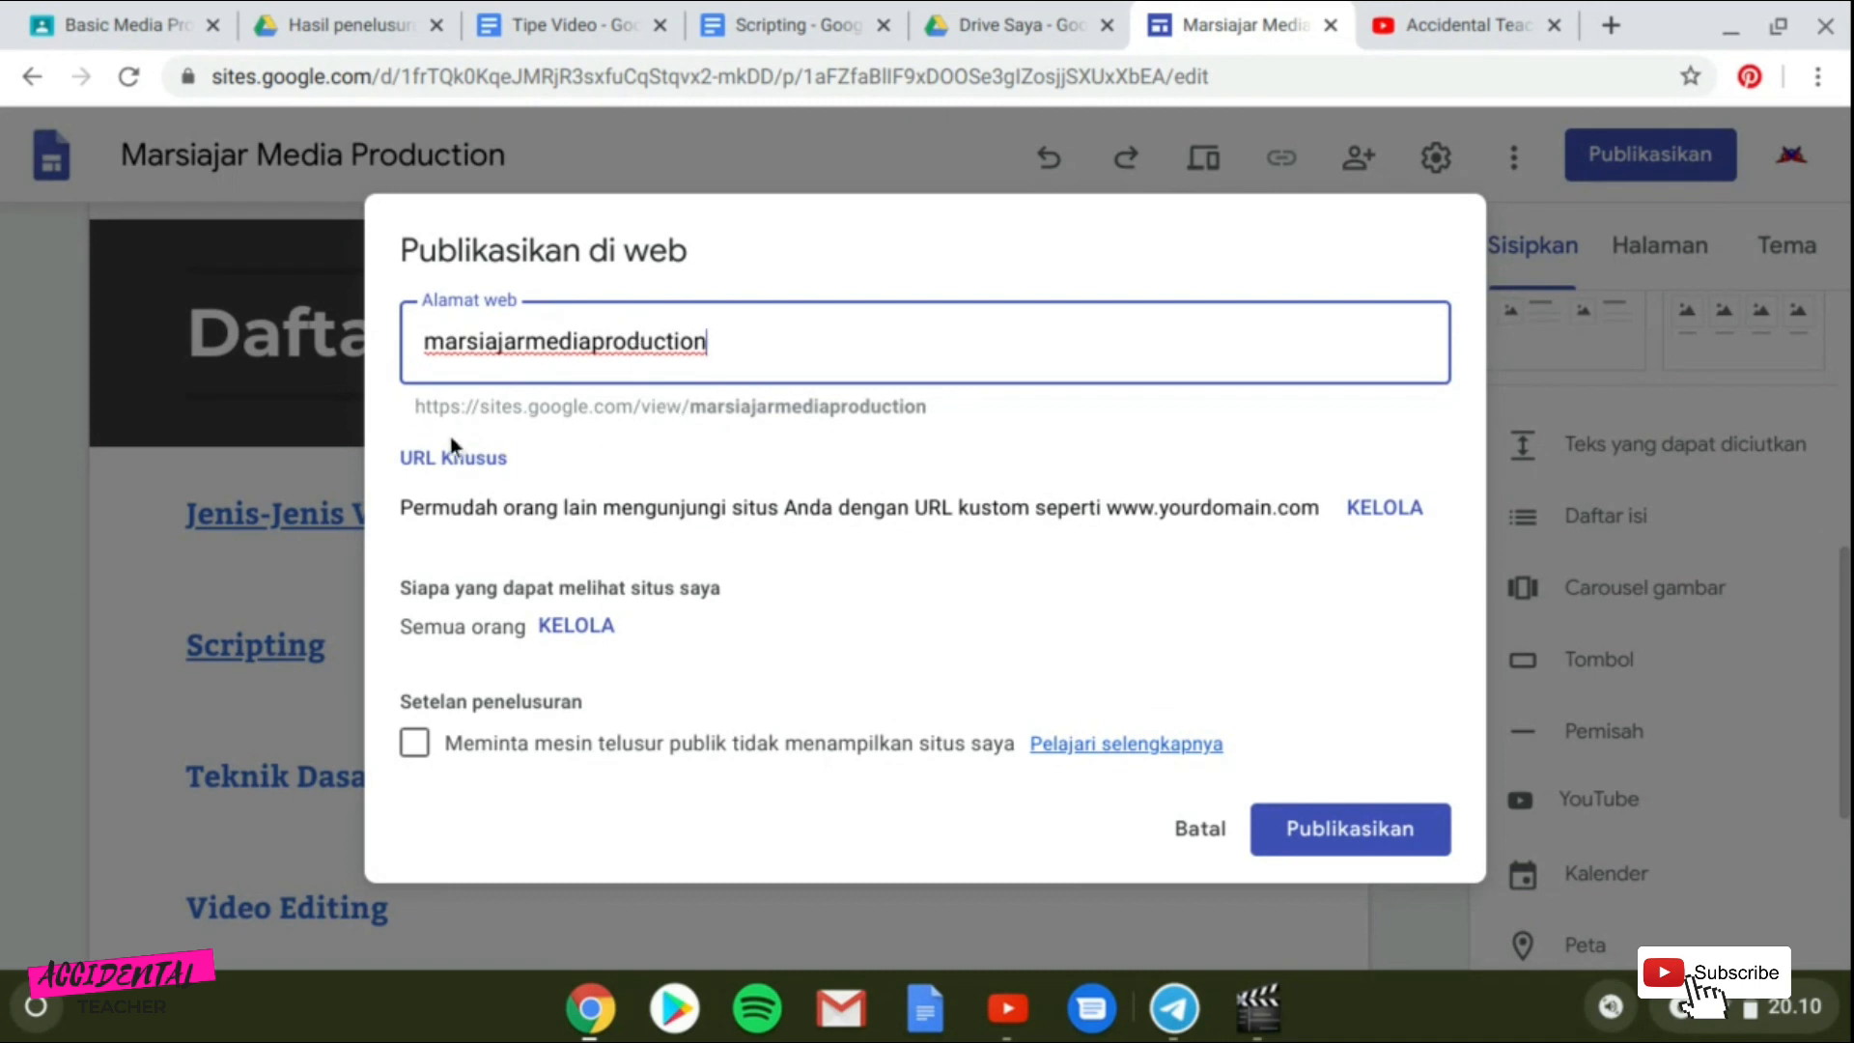
click(952, 423)
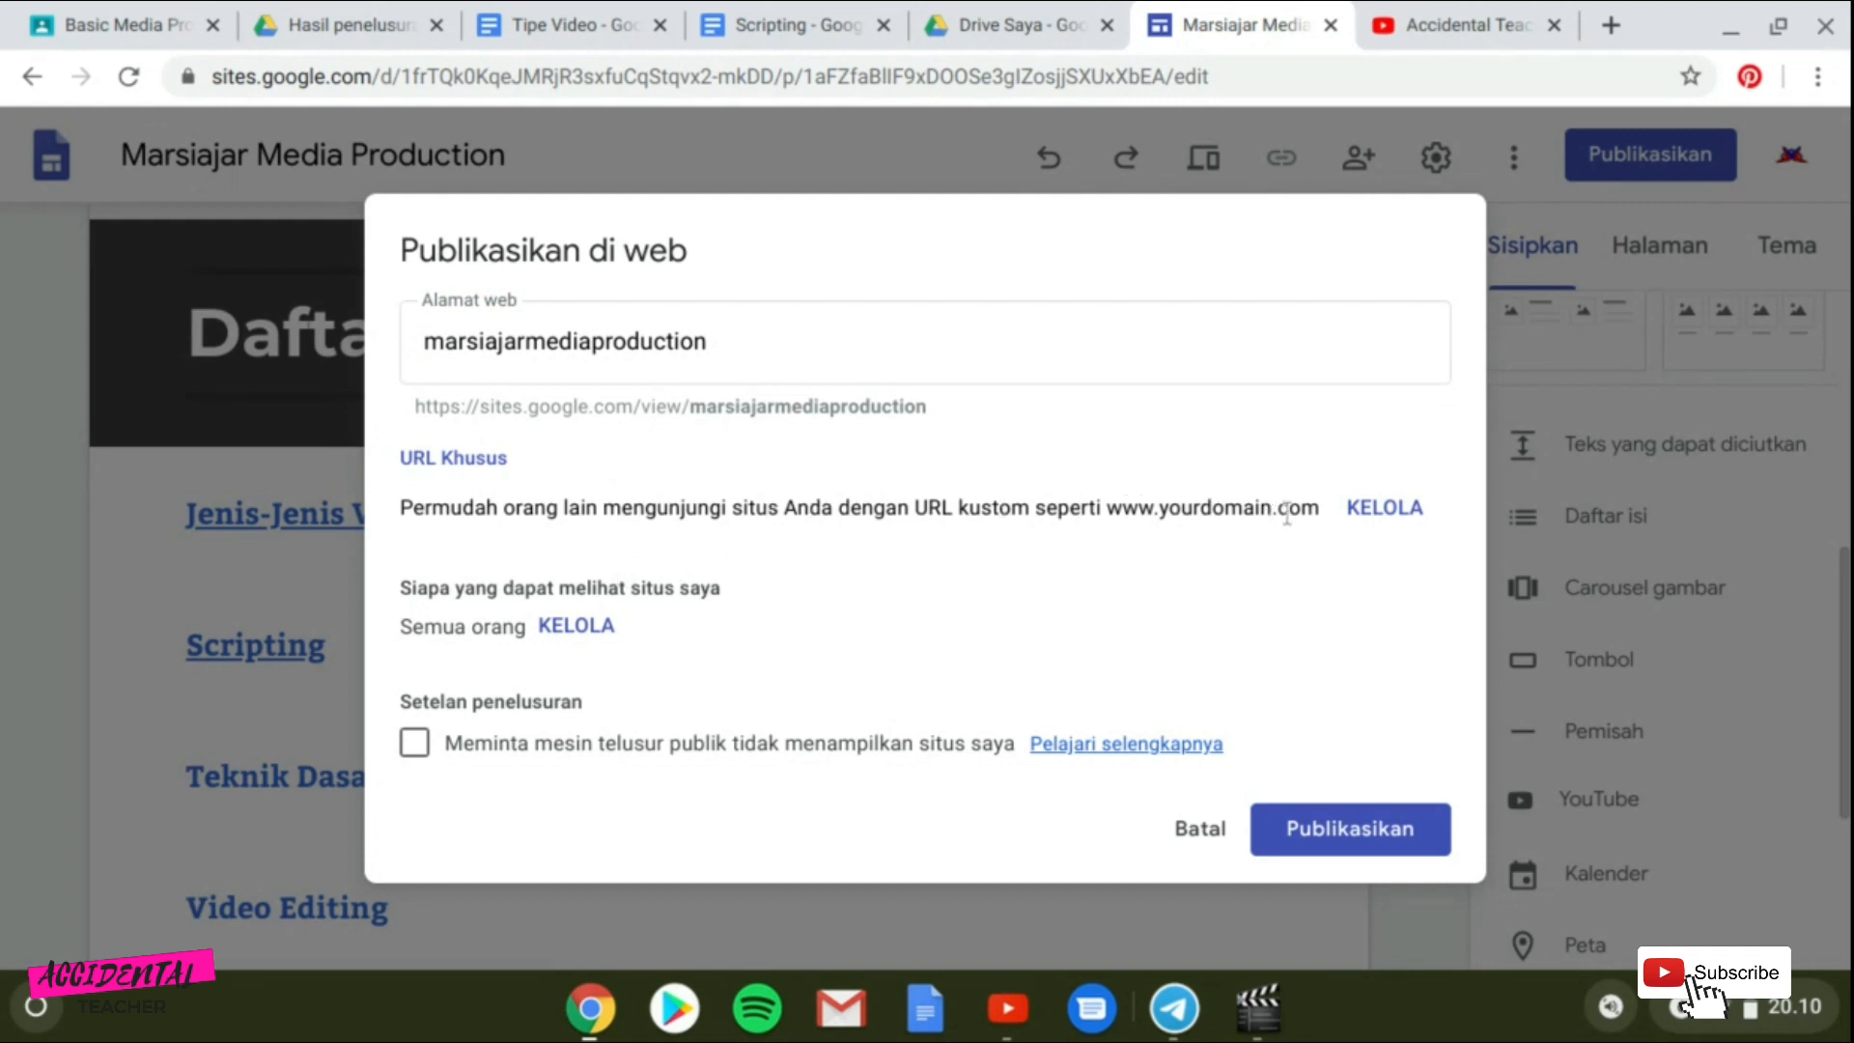
click(1407, 506)
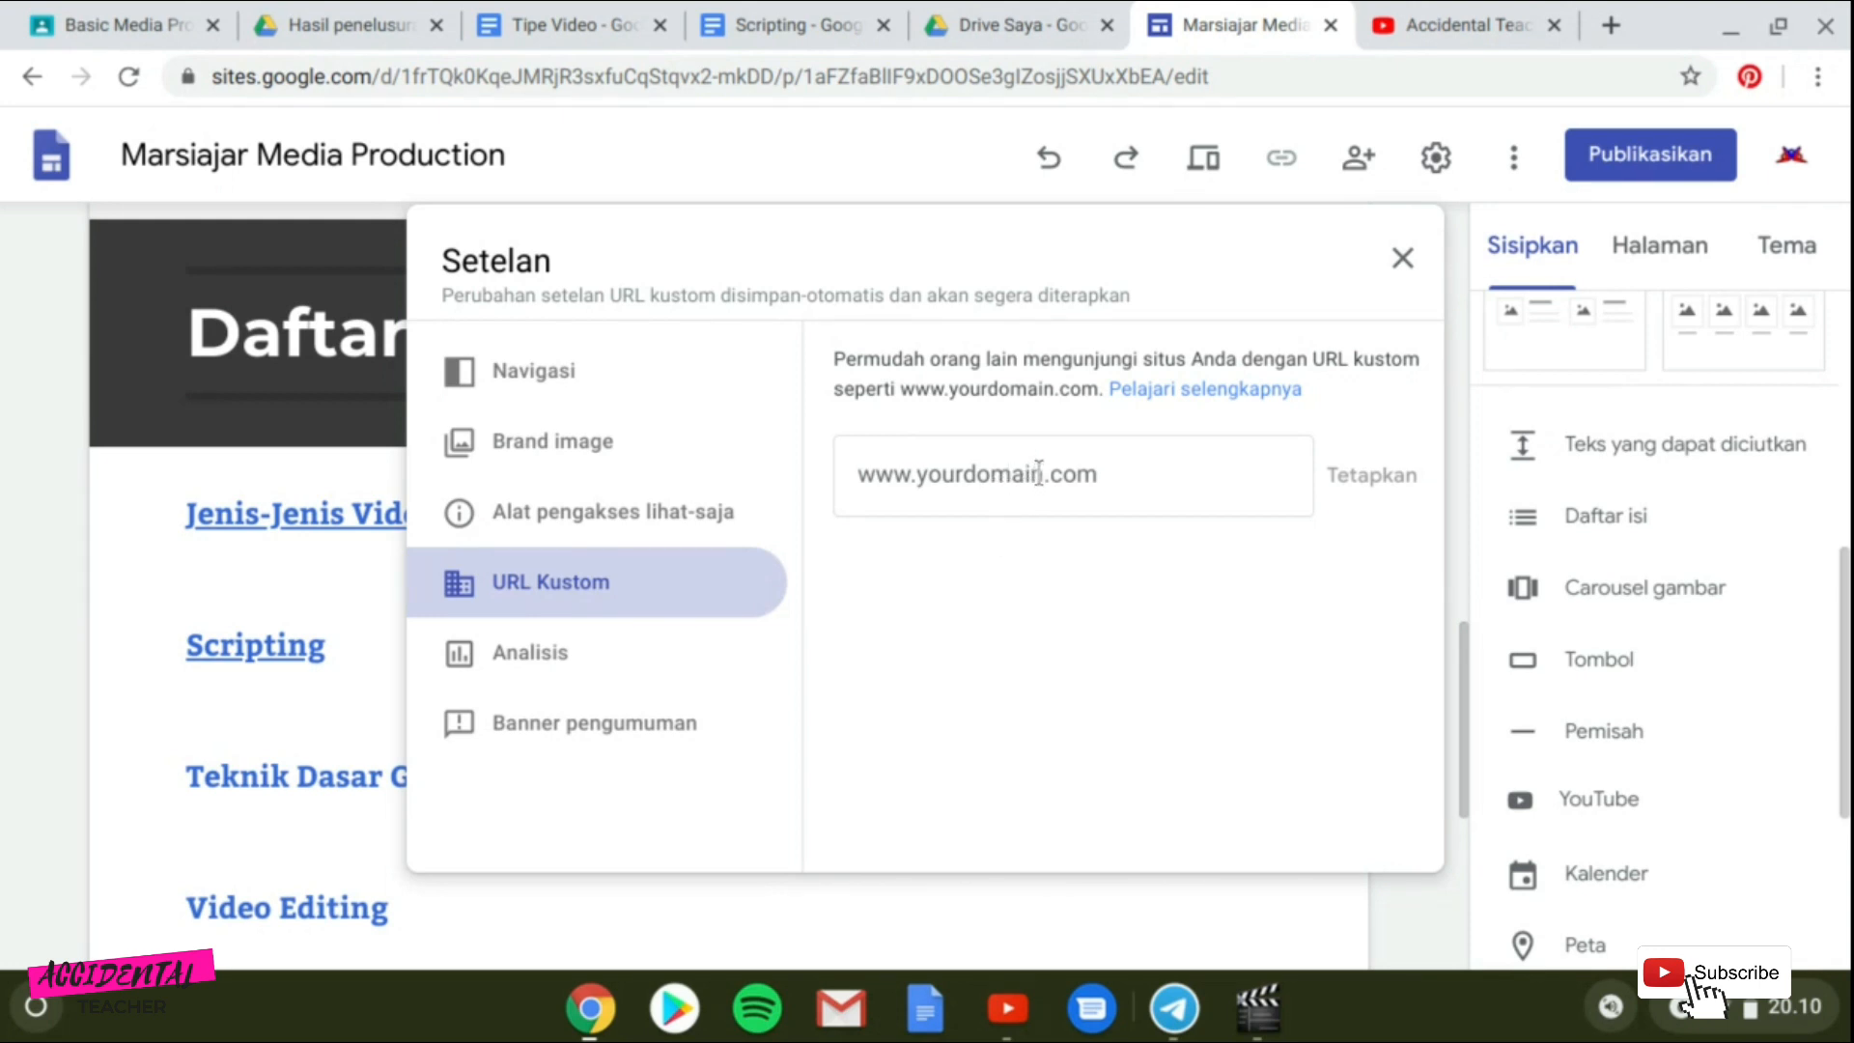
click(1402, 261)
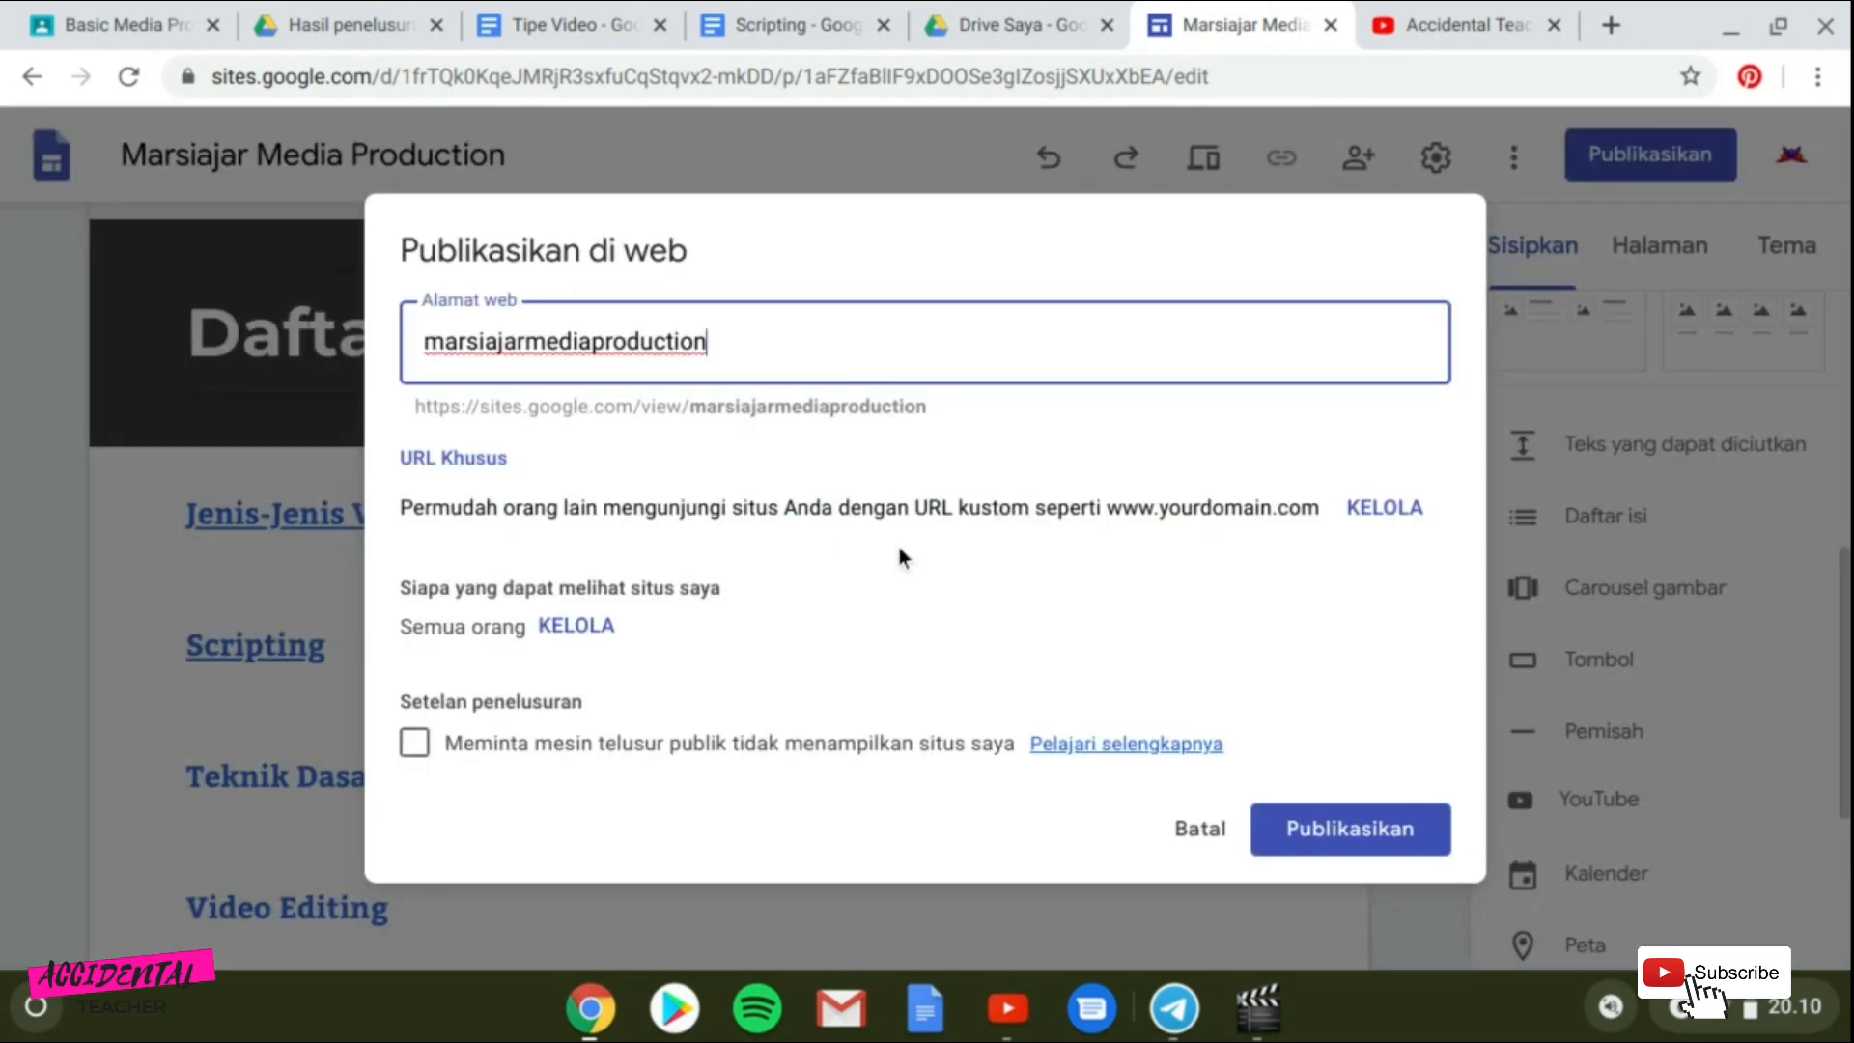
In the sharing settings, keep the draft restricted to specific people and let everyone find and view the published site.
click(577, 627)
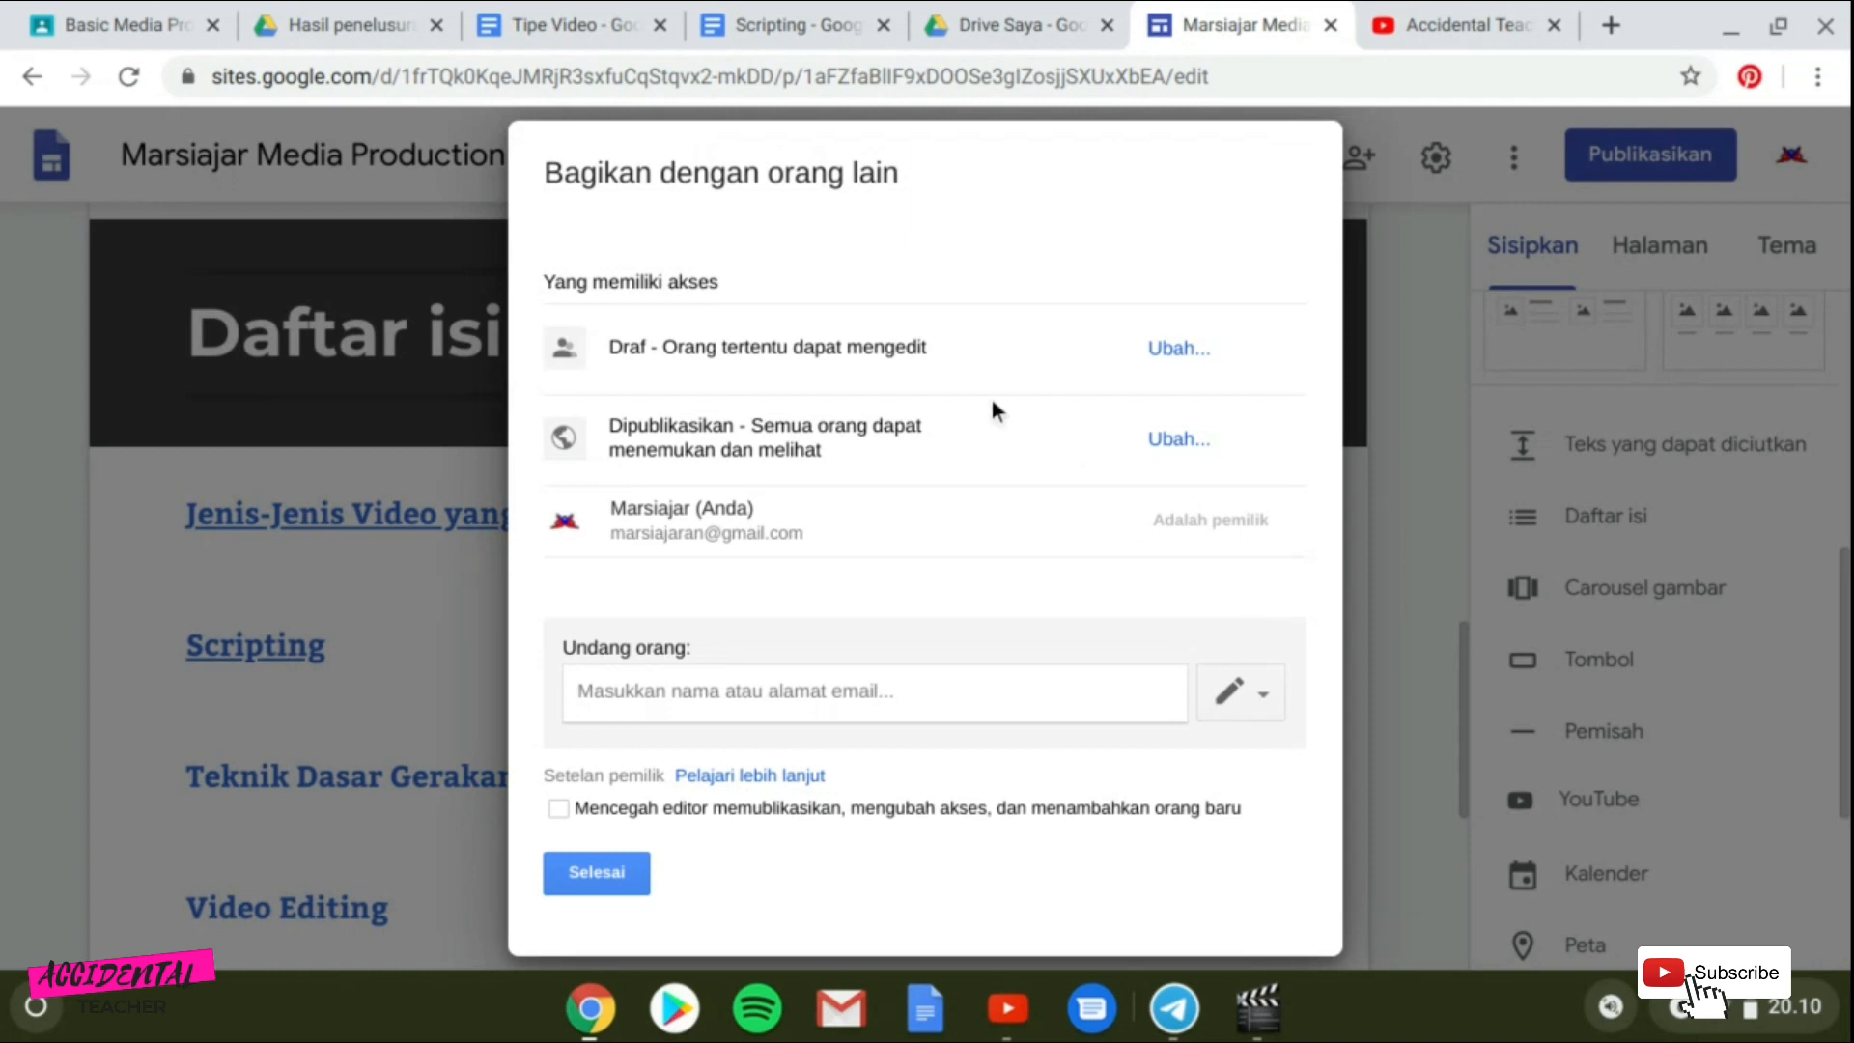
click(1174, 357)
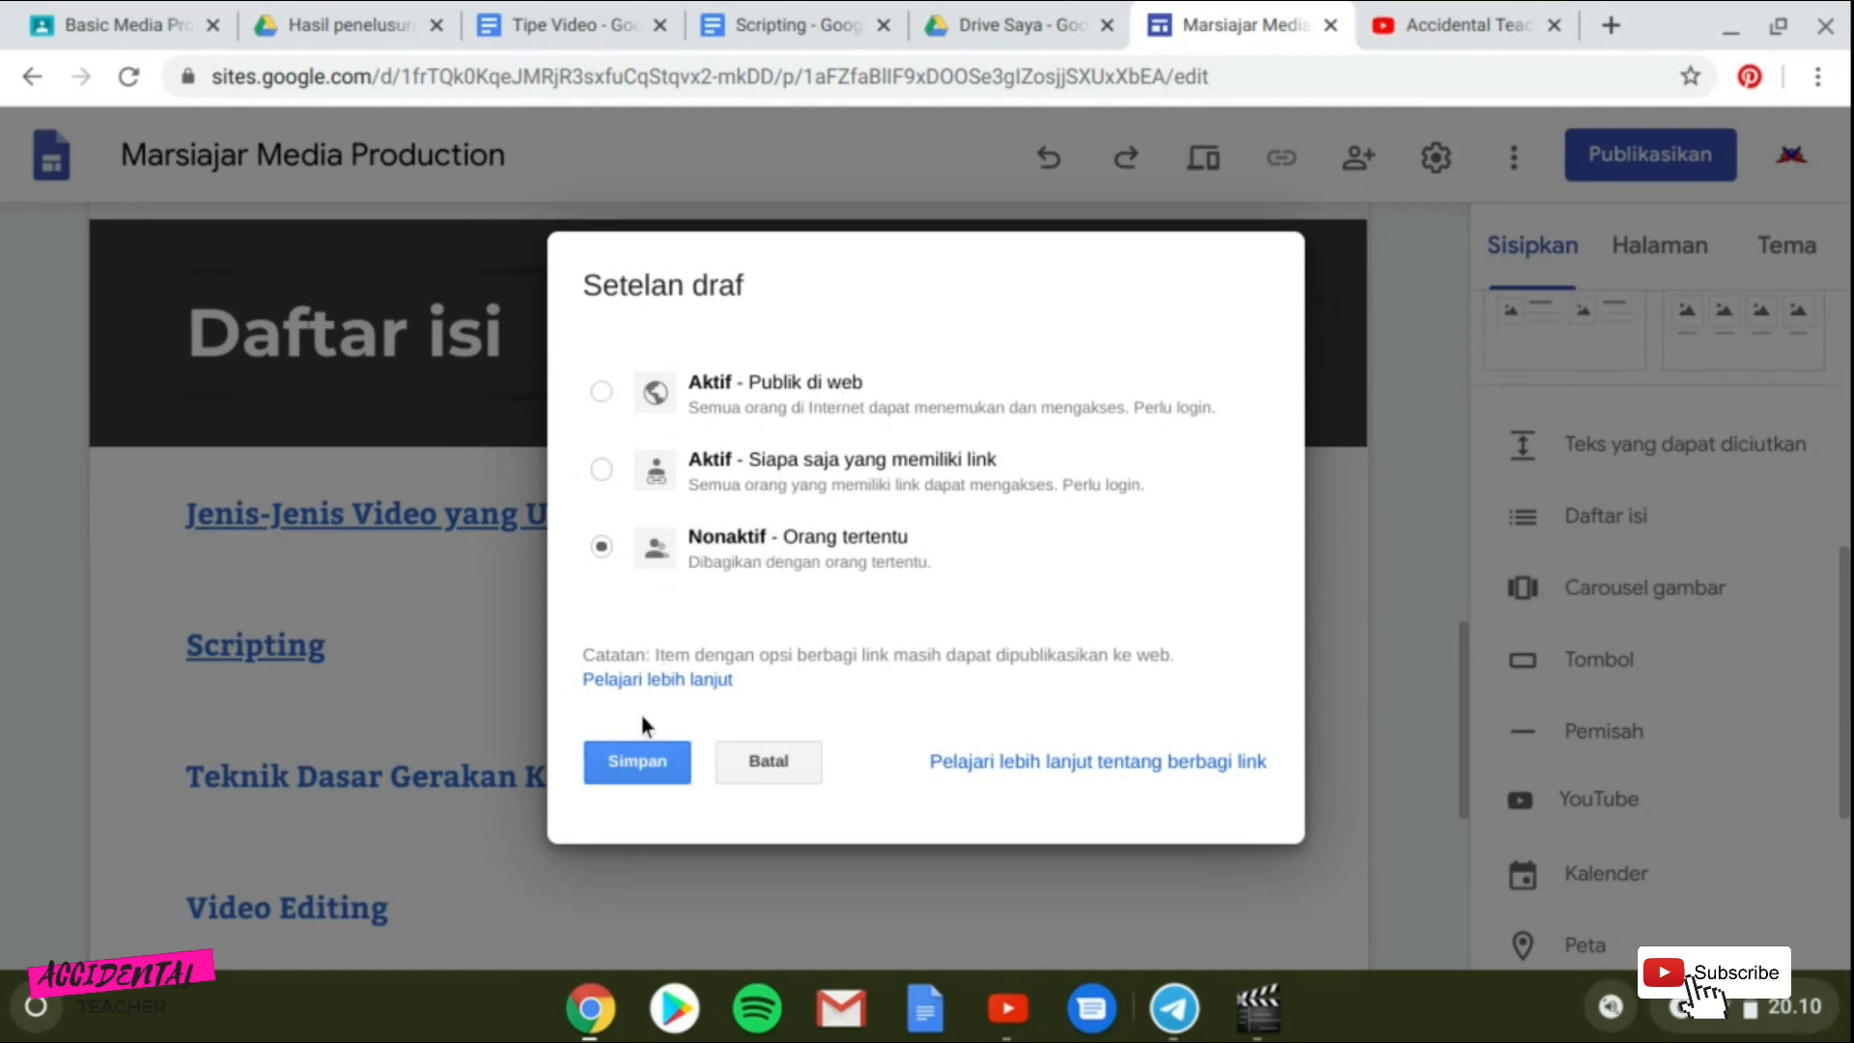
click(647, 763)
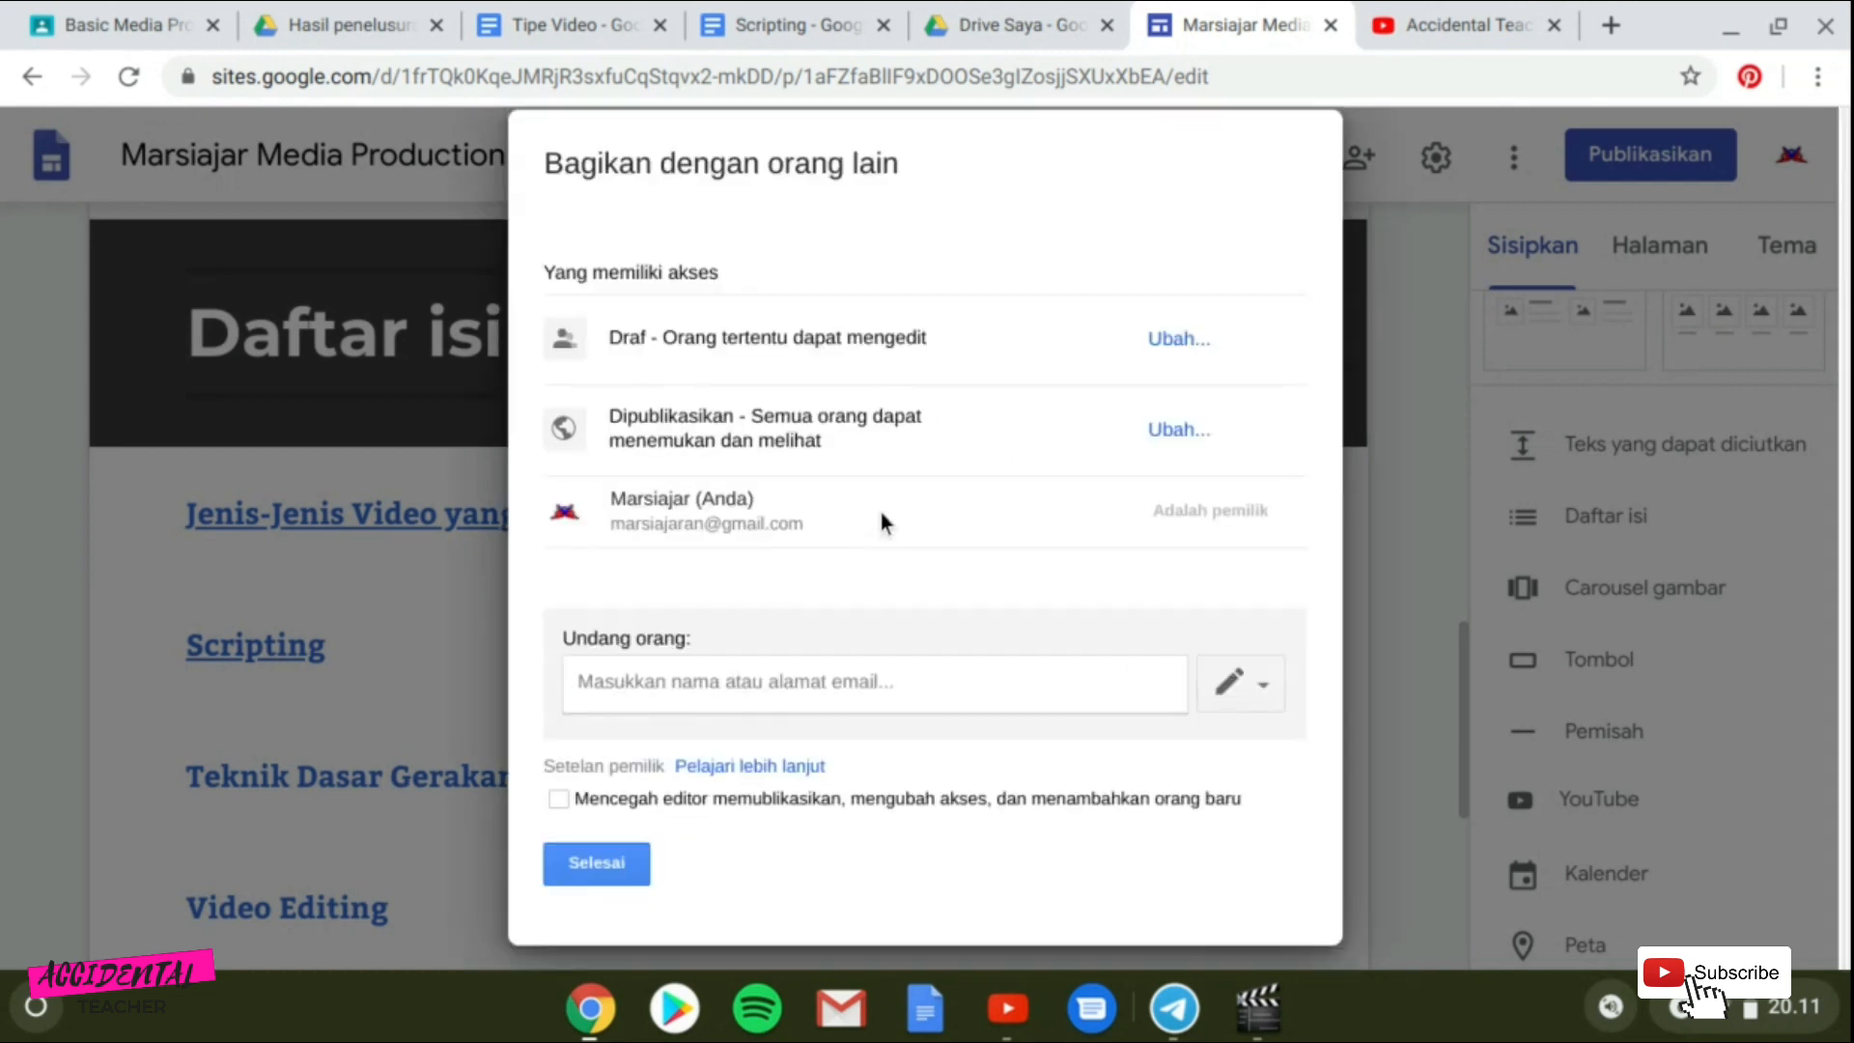
click(1170, 428)
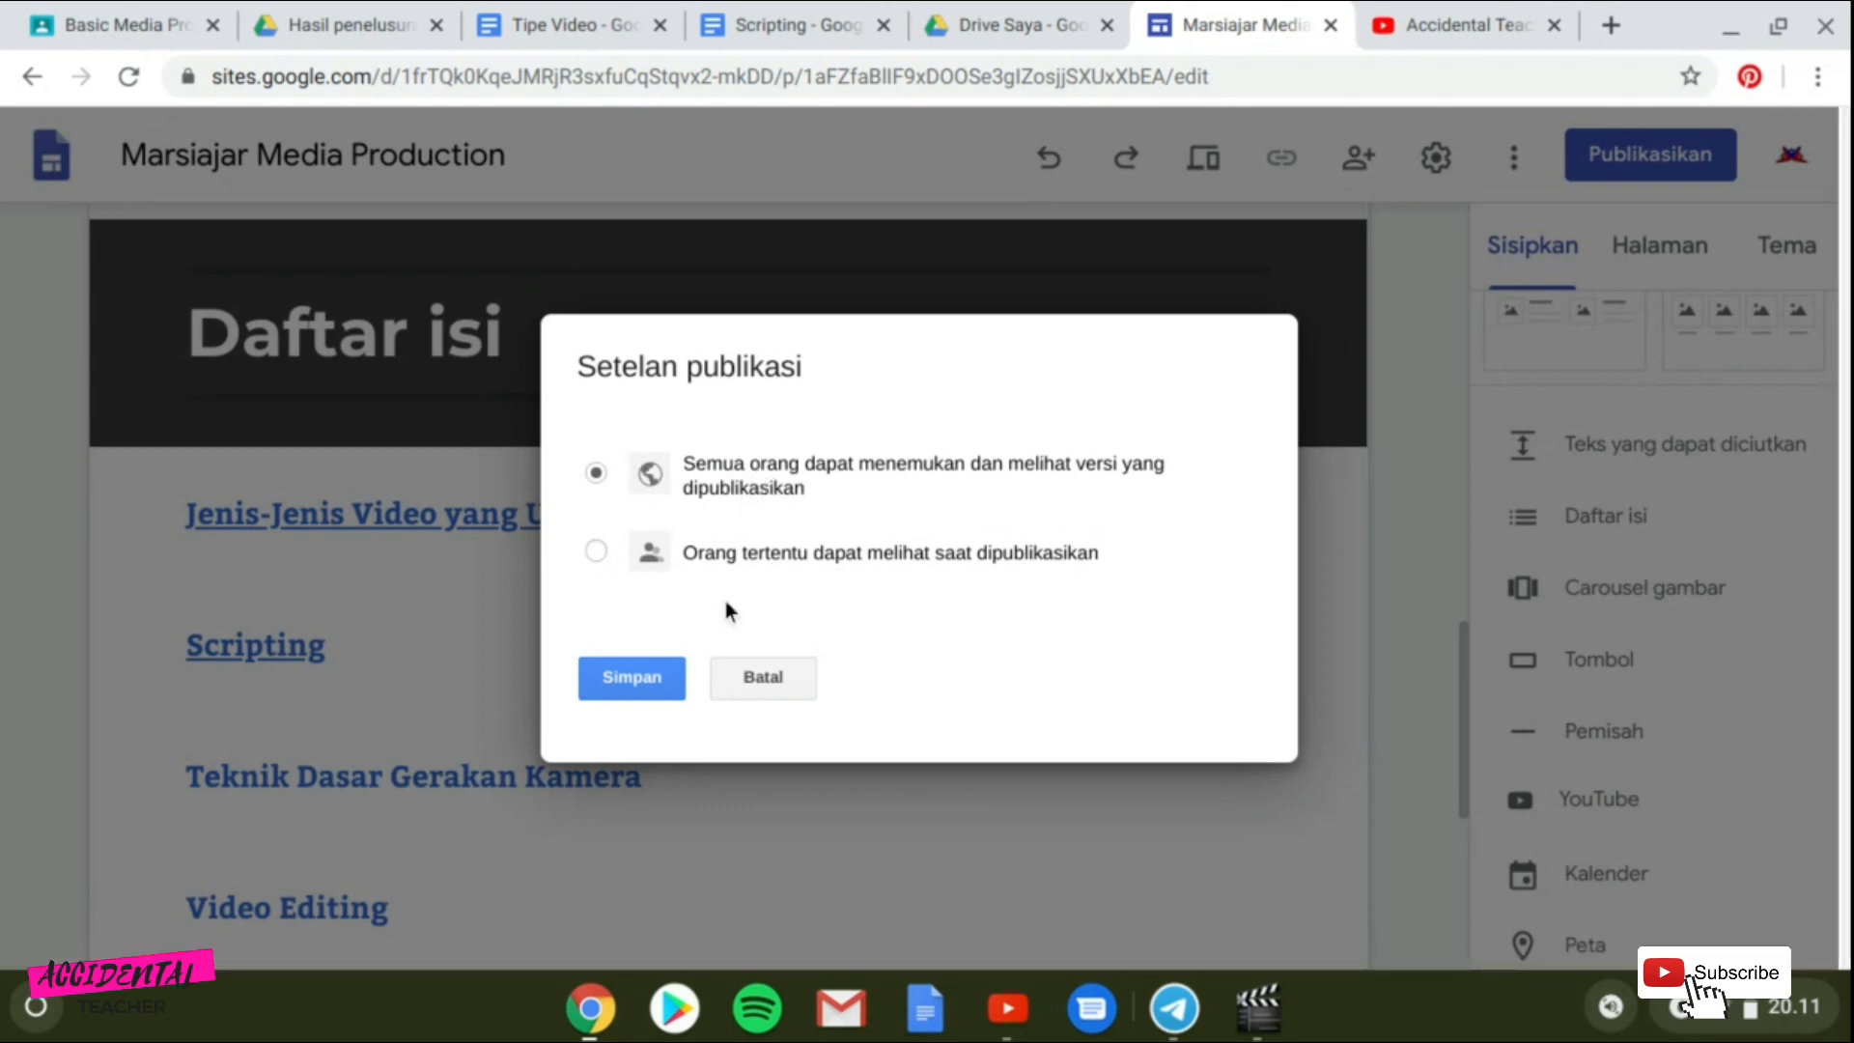
click(646, 680)
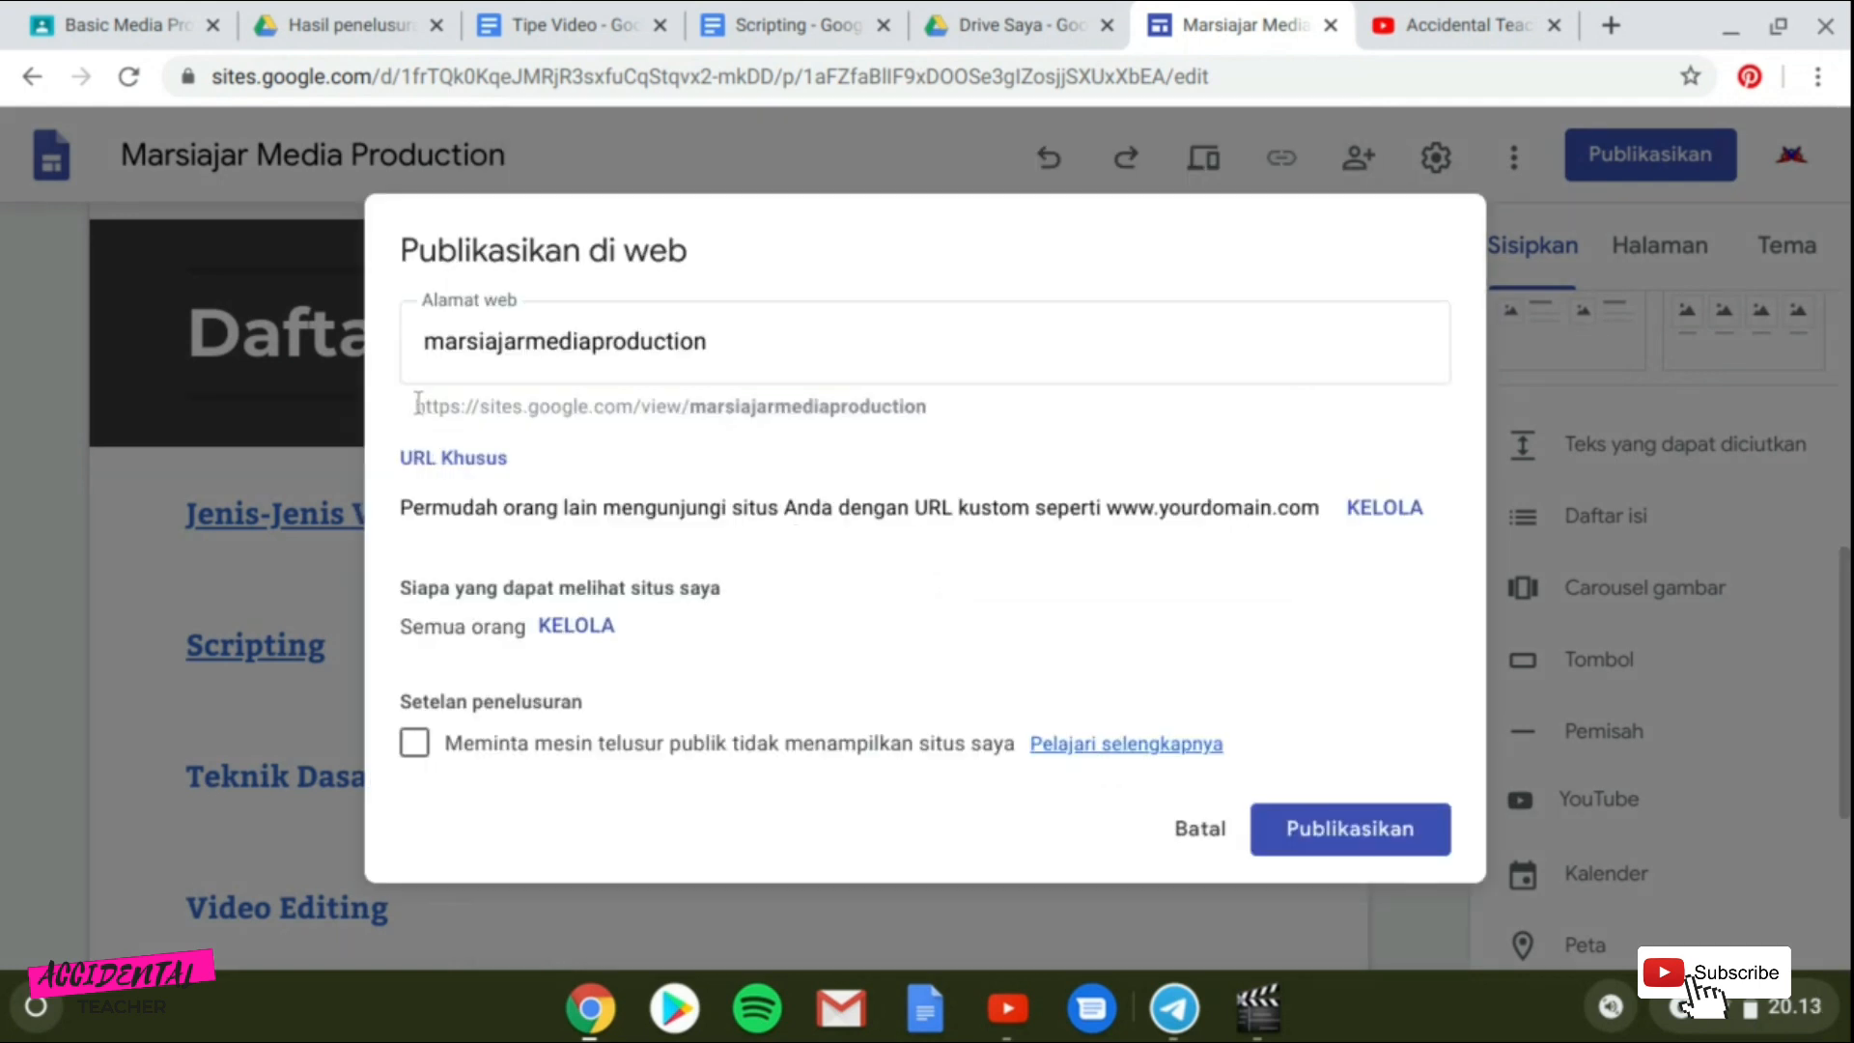
drag(415, 406, 942, 409)
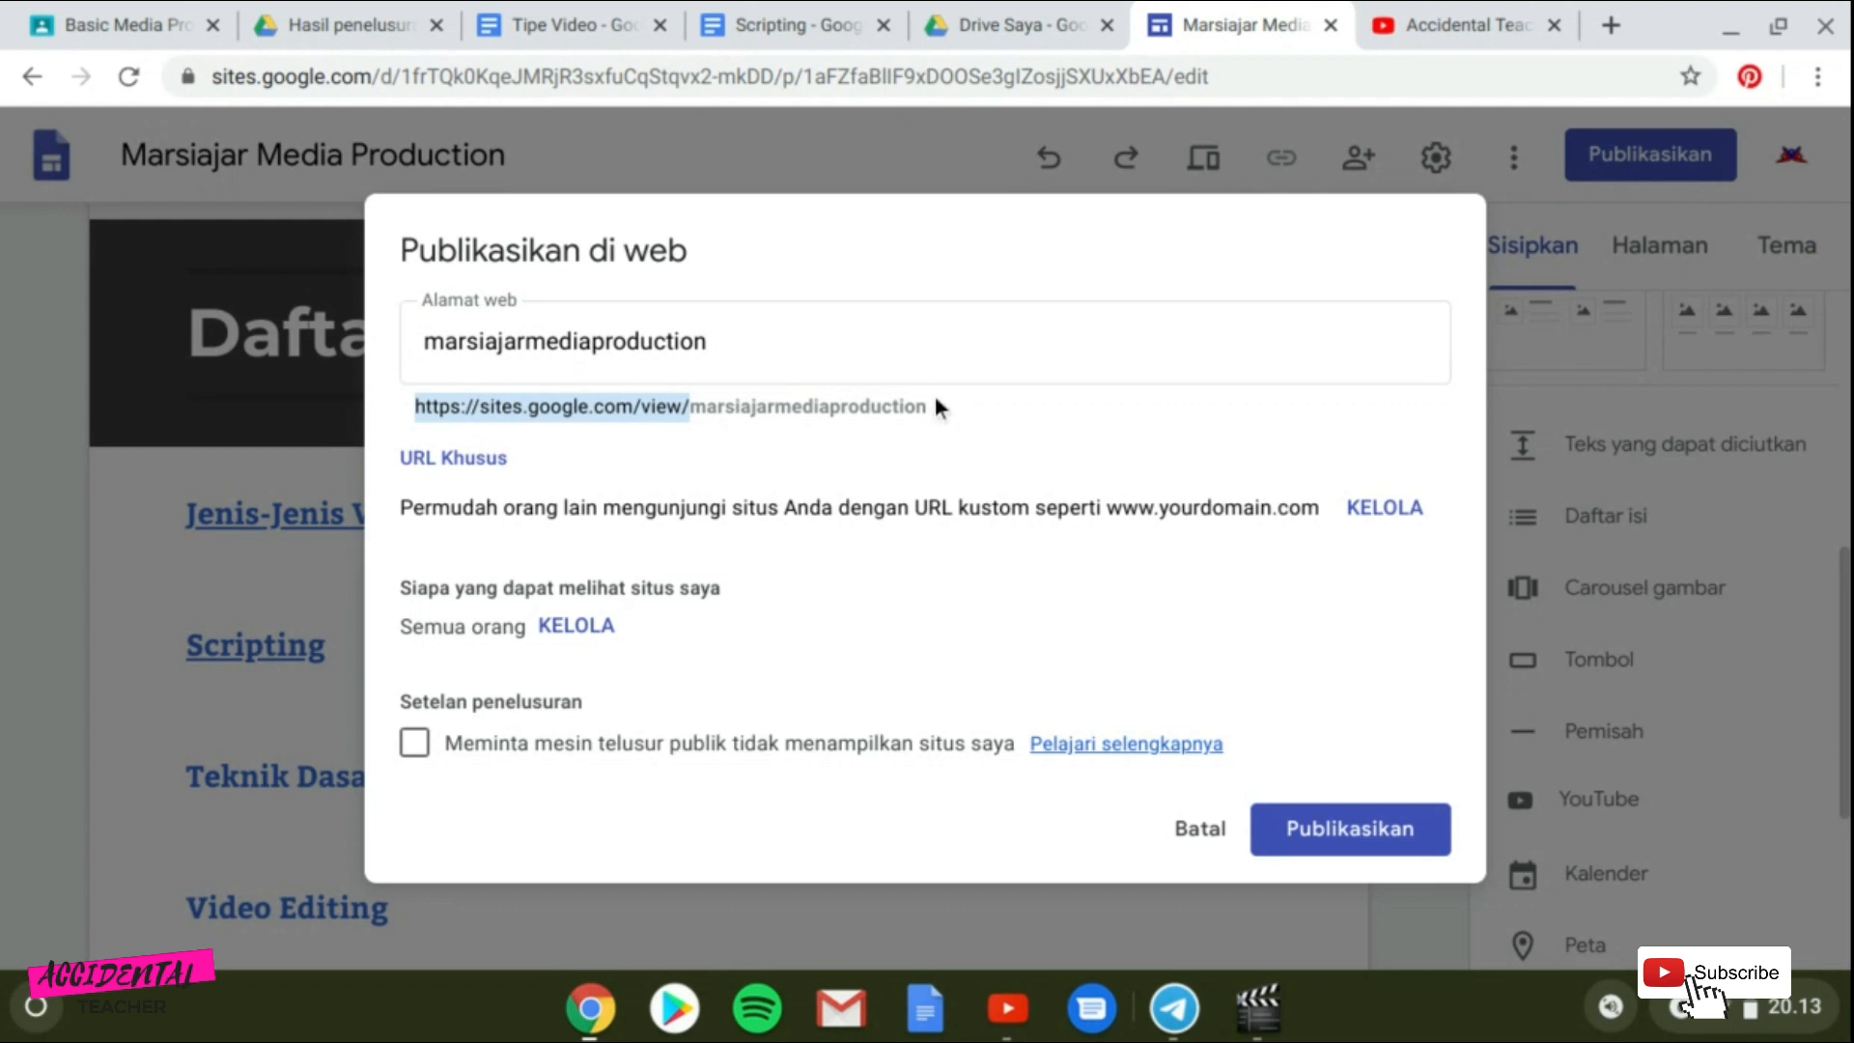
click(791, 408)
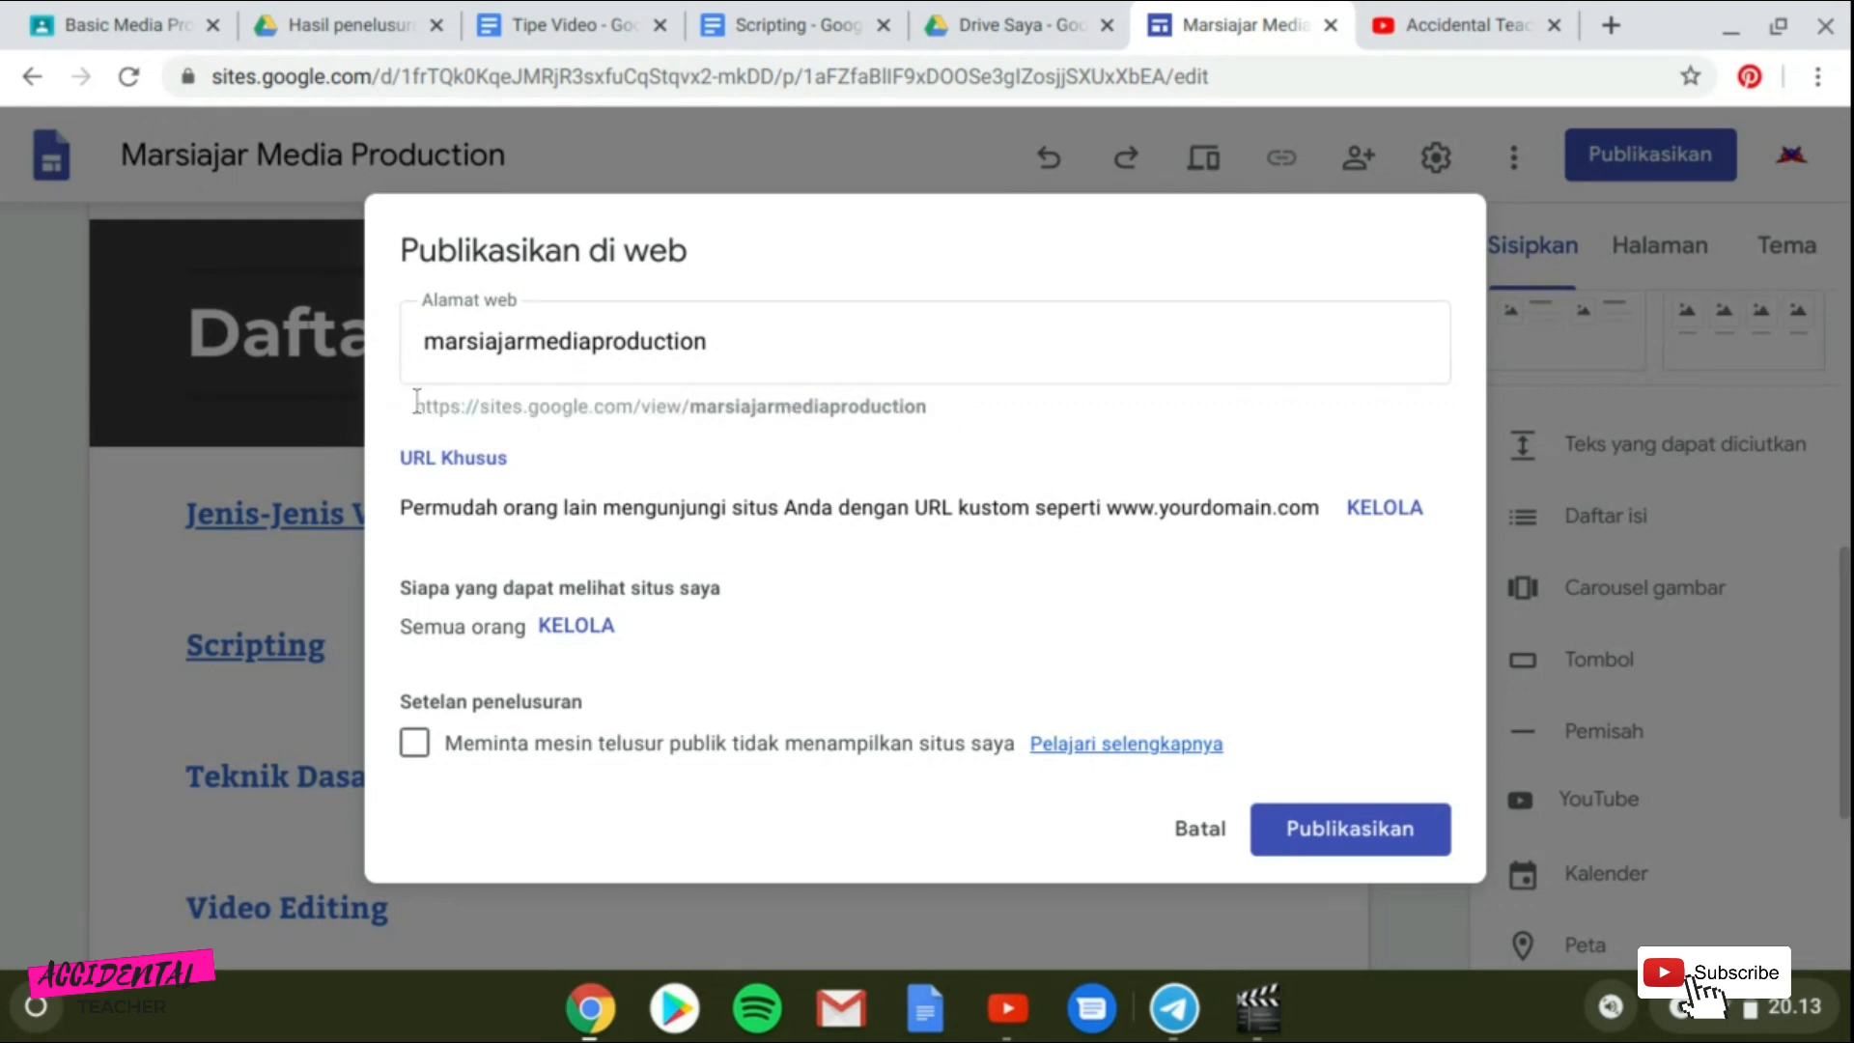
drag(417, 407, 882, 408)
mouse_move(934, 425)
mouse_down()
mouse_move(884, 405)
mouse_move(926, 407)
mouse_up()
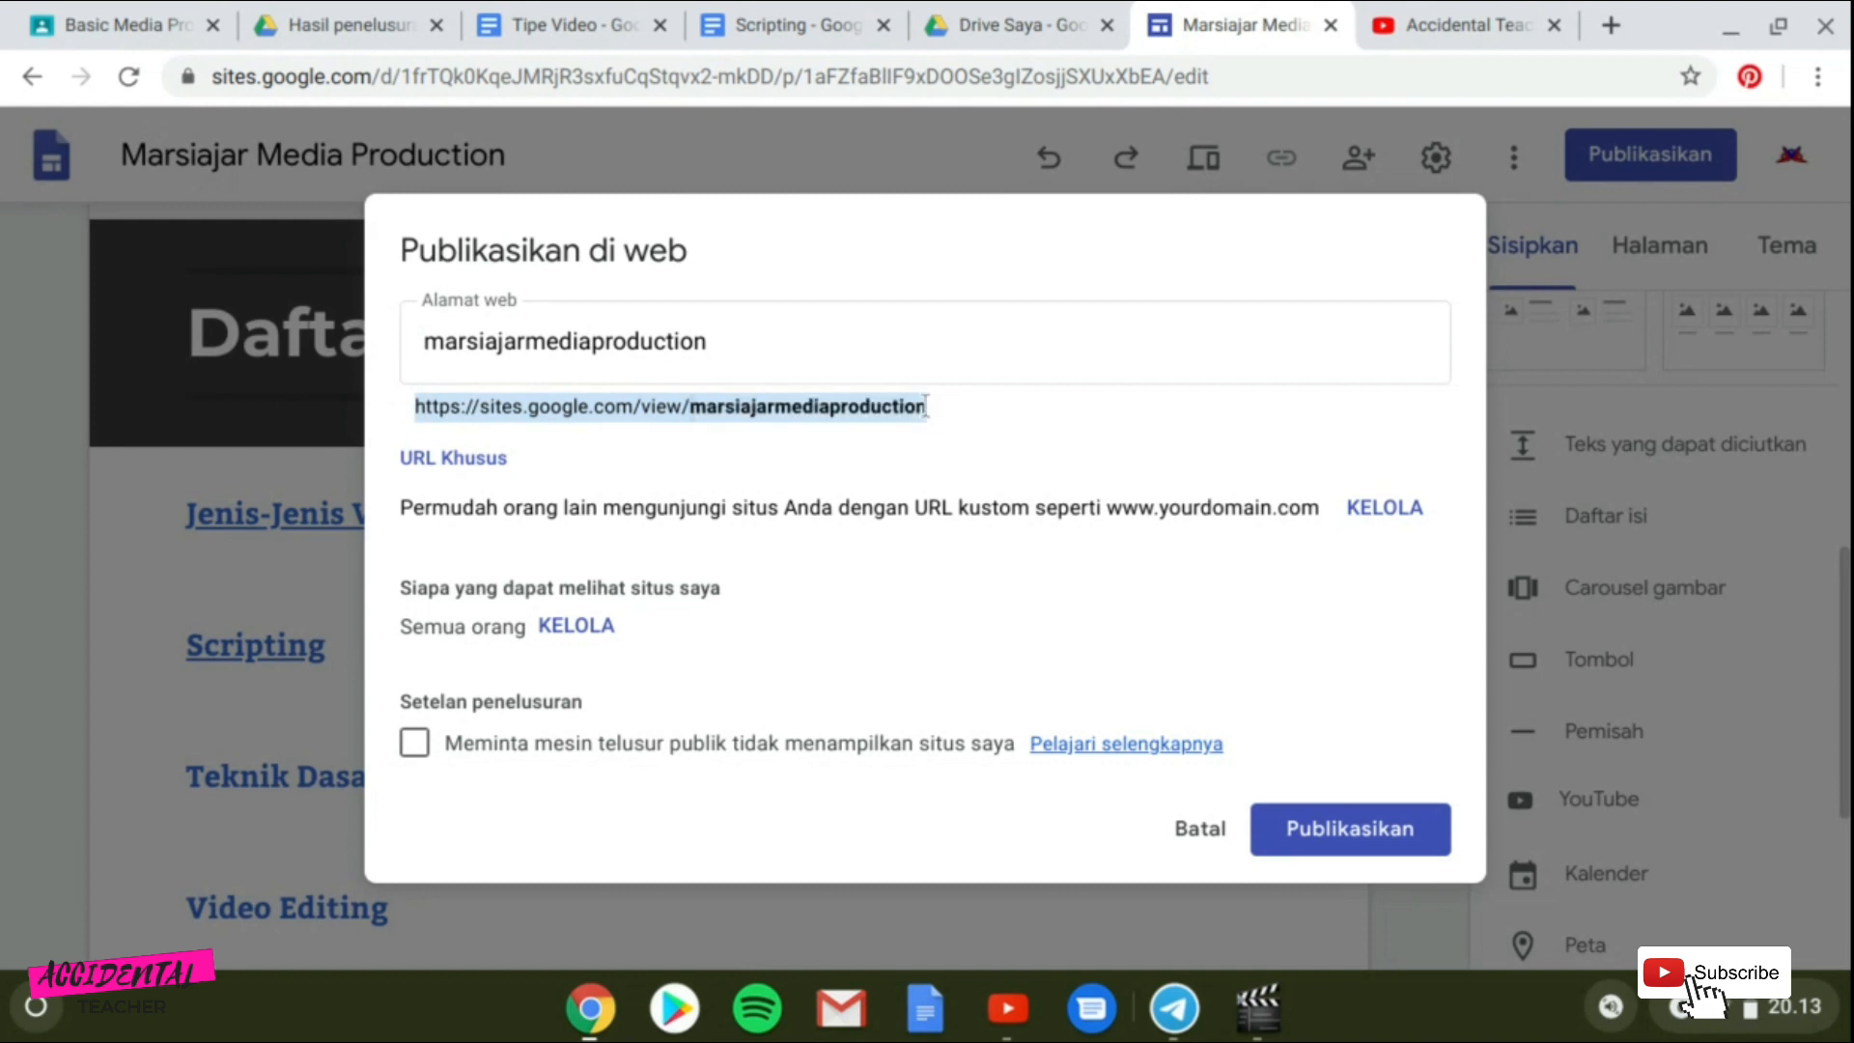
right_click(757, 403)
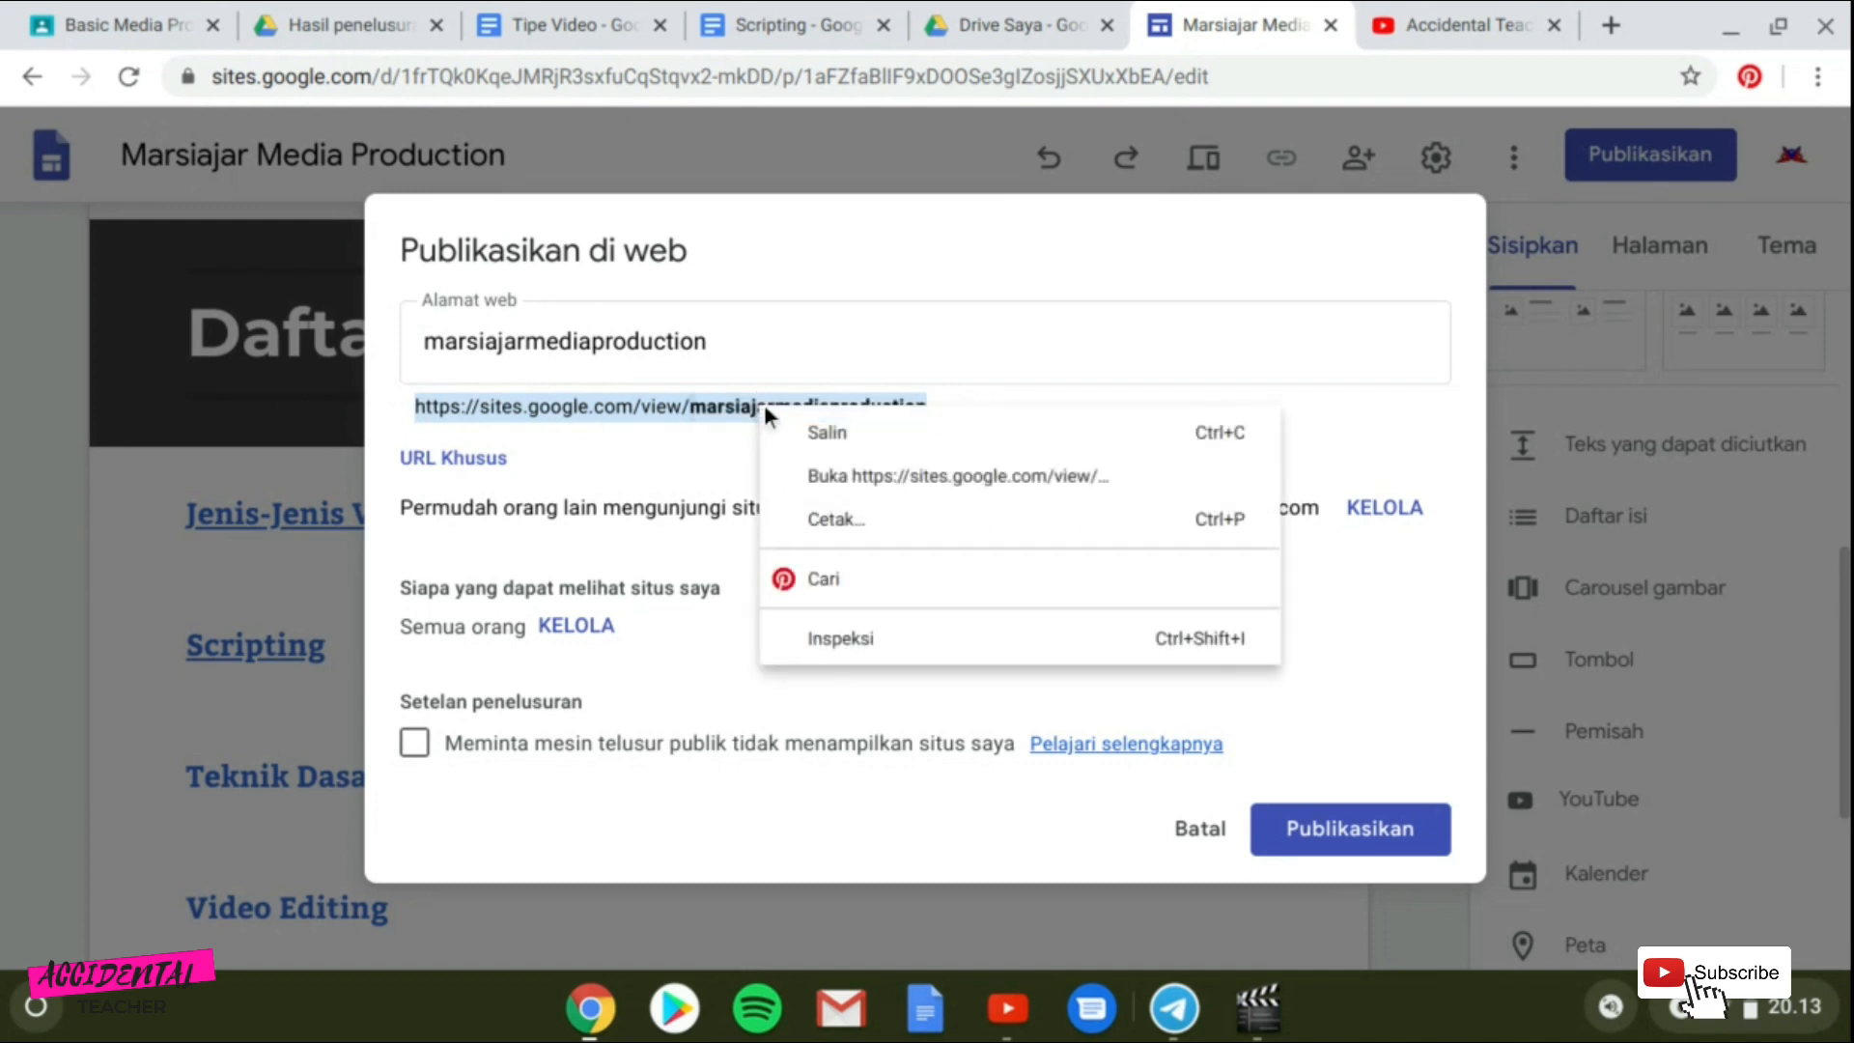
click(830, 439)
click(1311, 846)
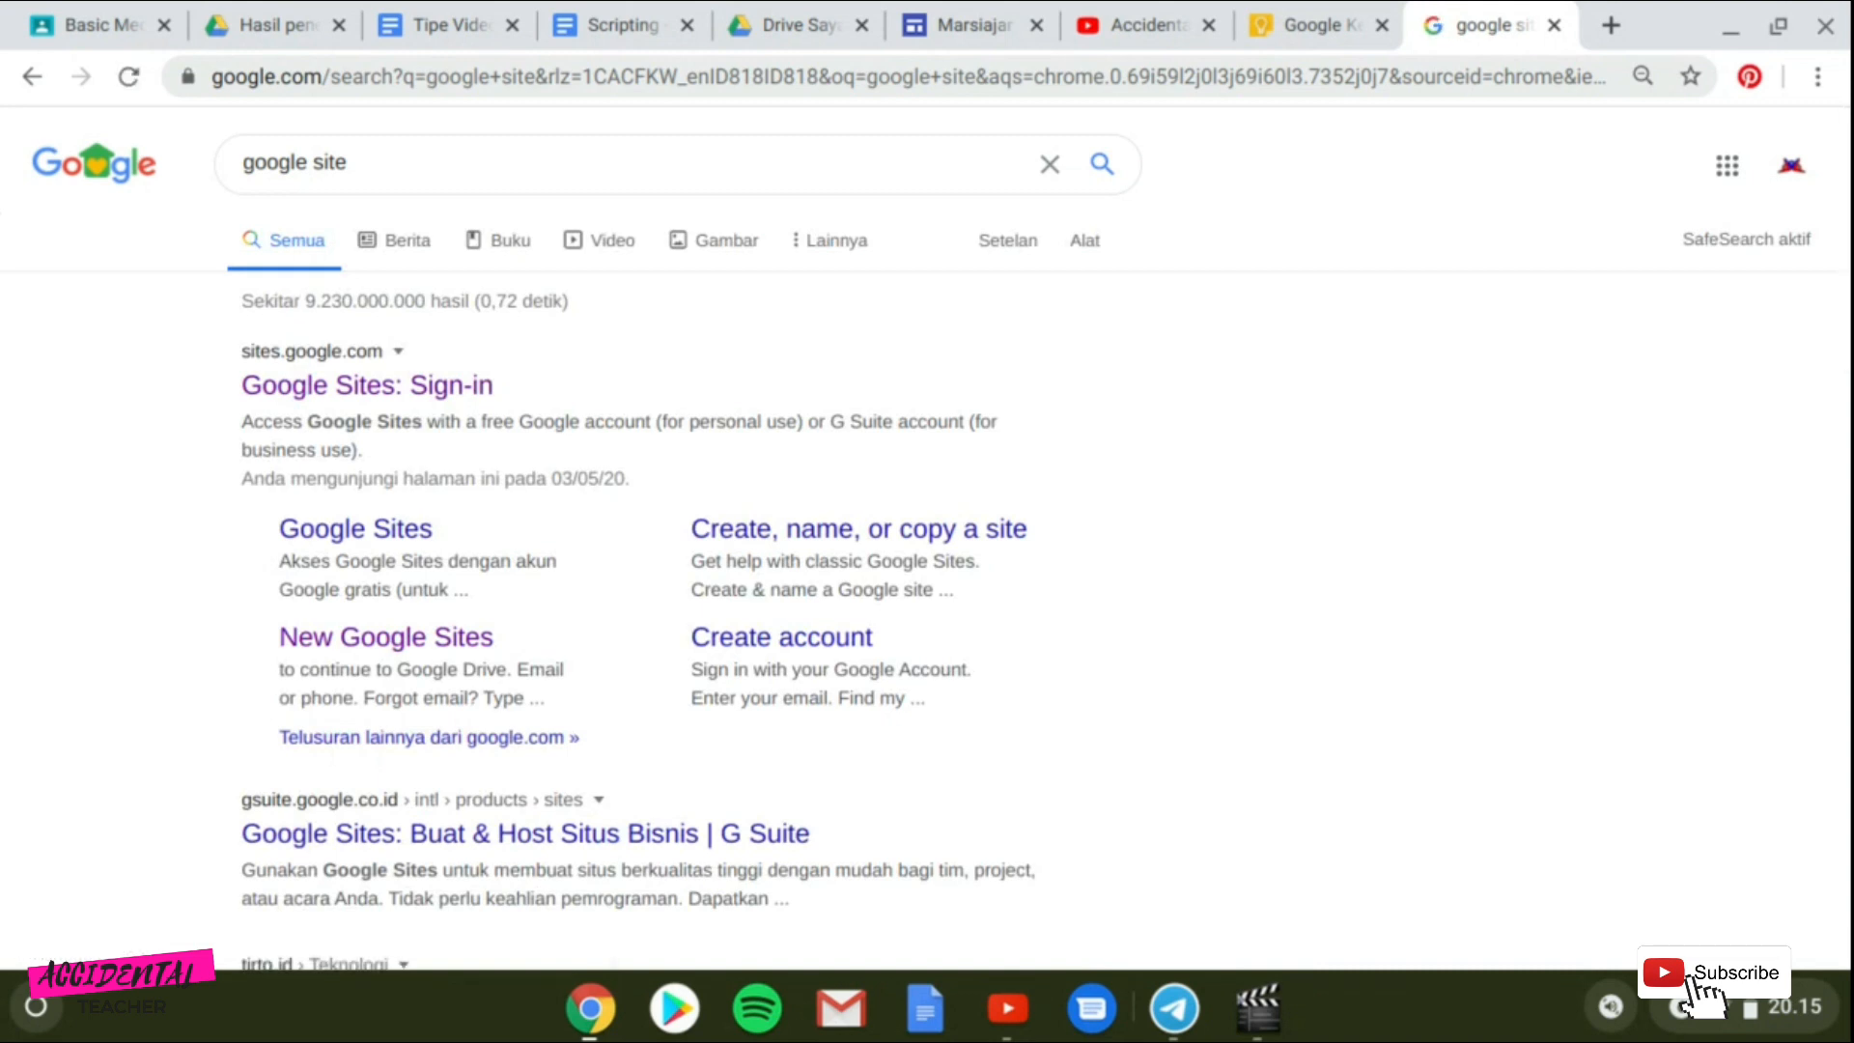
Open Google Sites from the search results for google site and reload the recent sites list.
scroll(455, 731, down, 2)
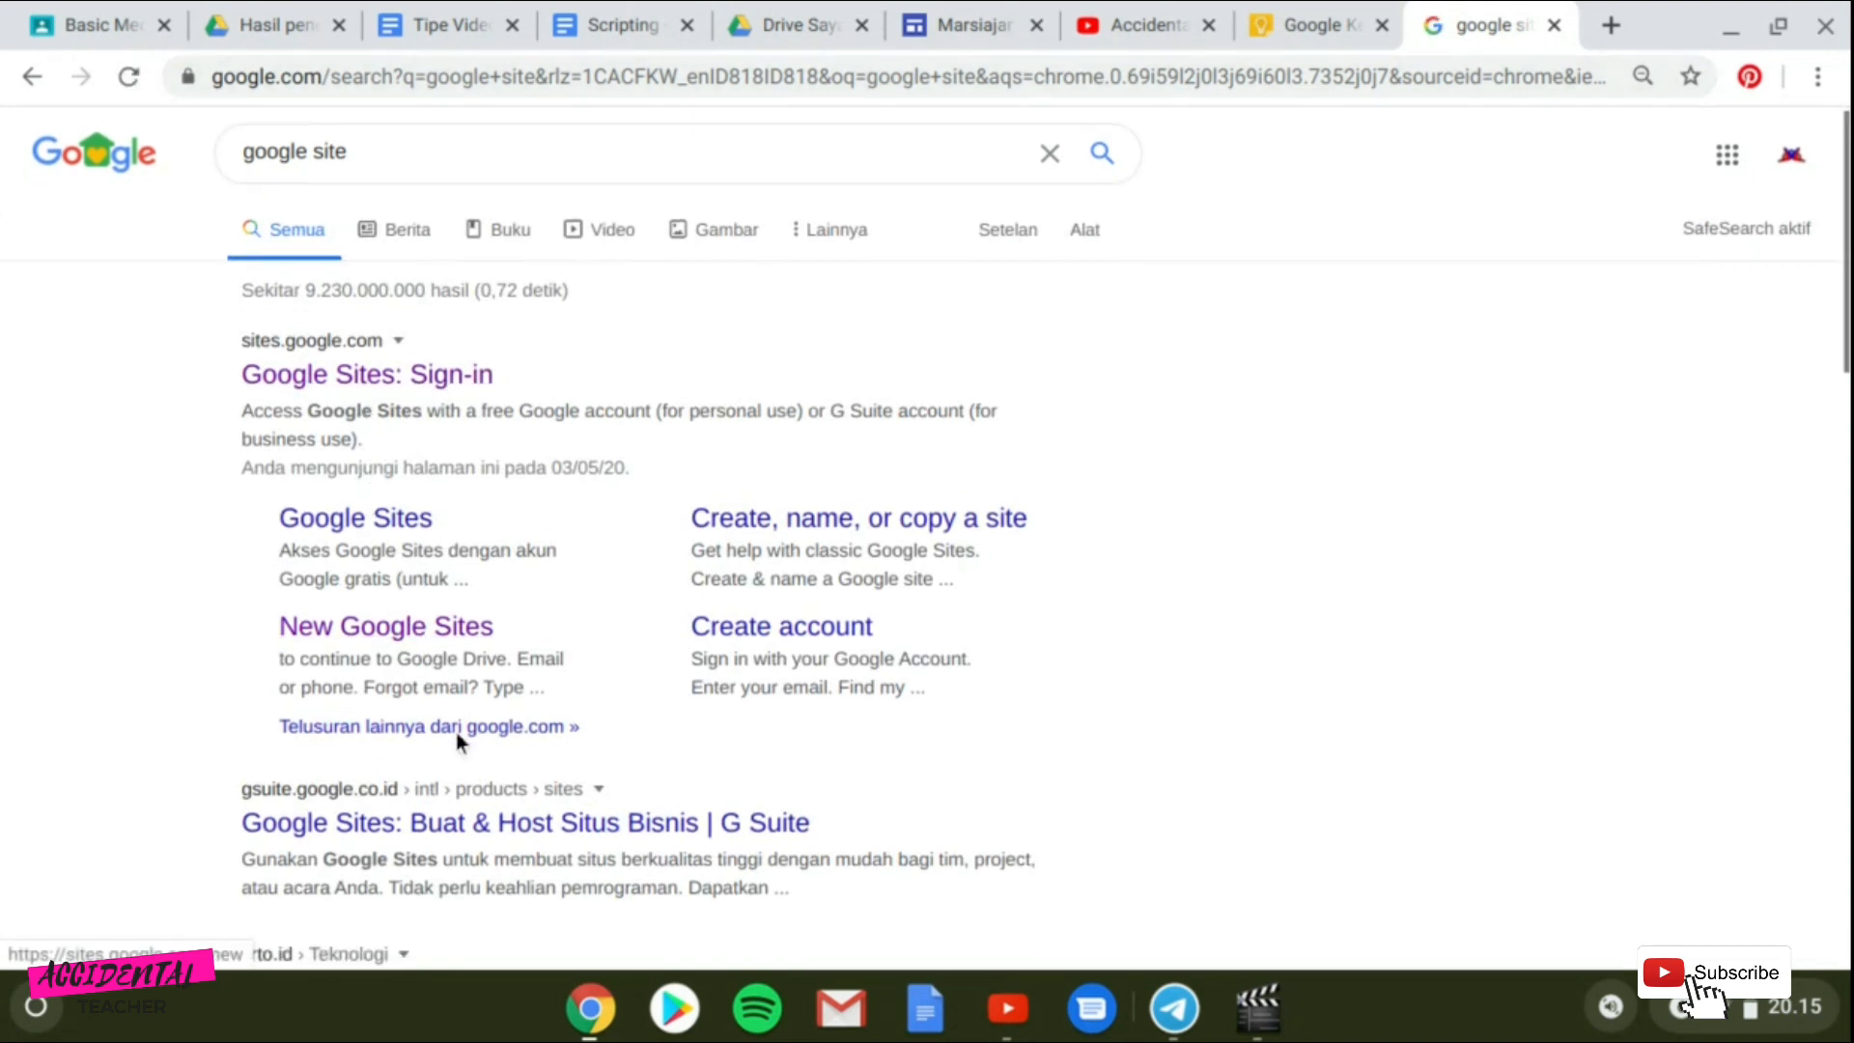
scroll(461, 753, up, 1)
scroll(436, 722, up, 1)
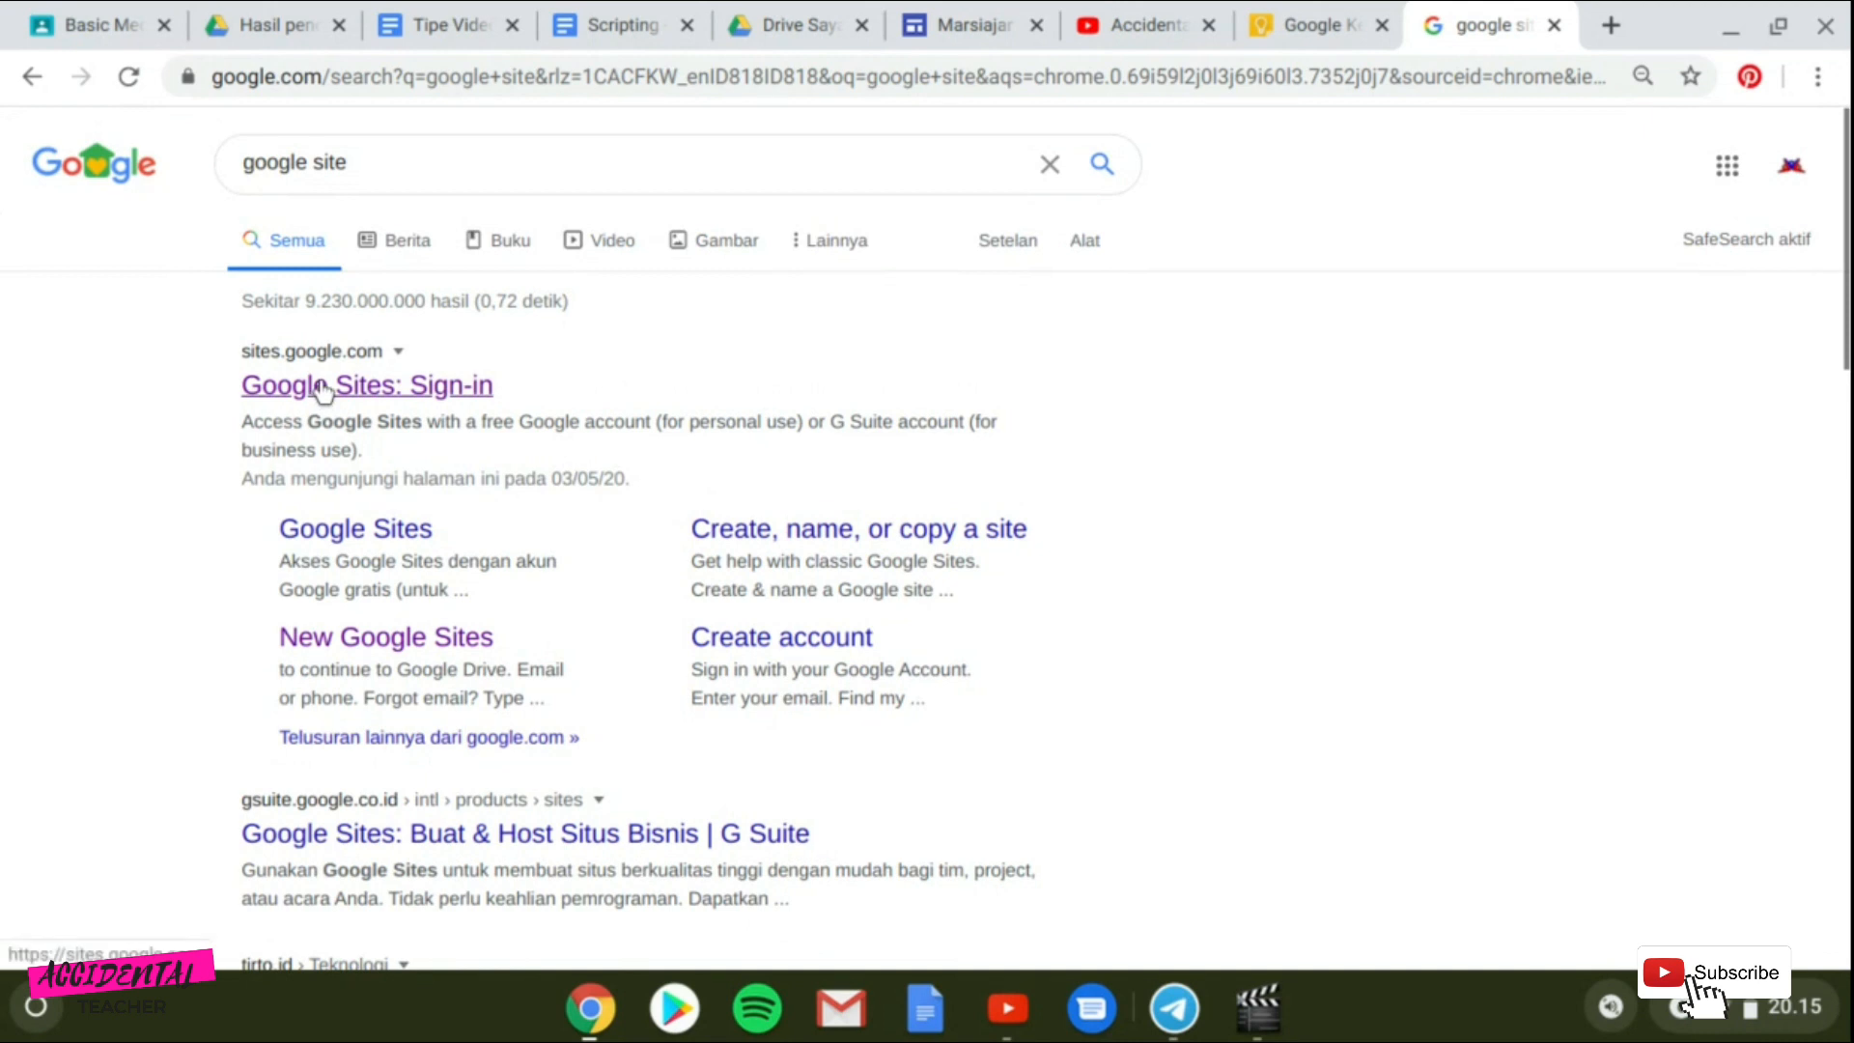
click(333, 384)
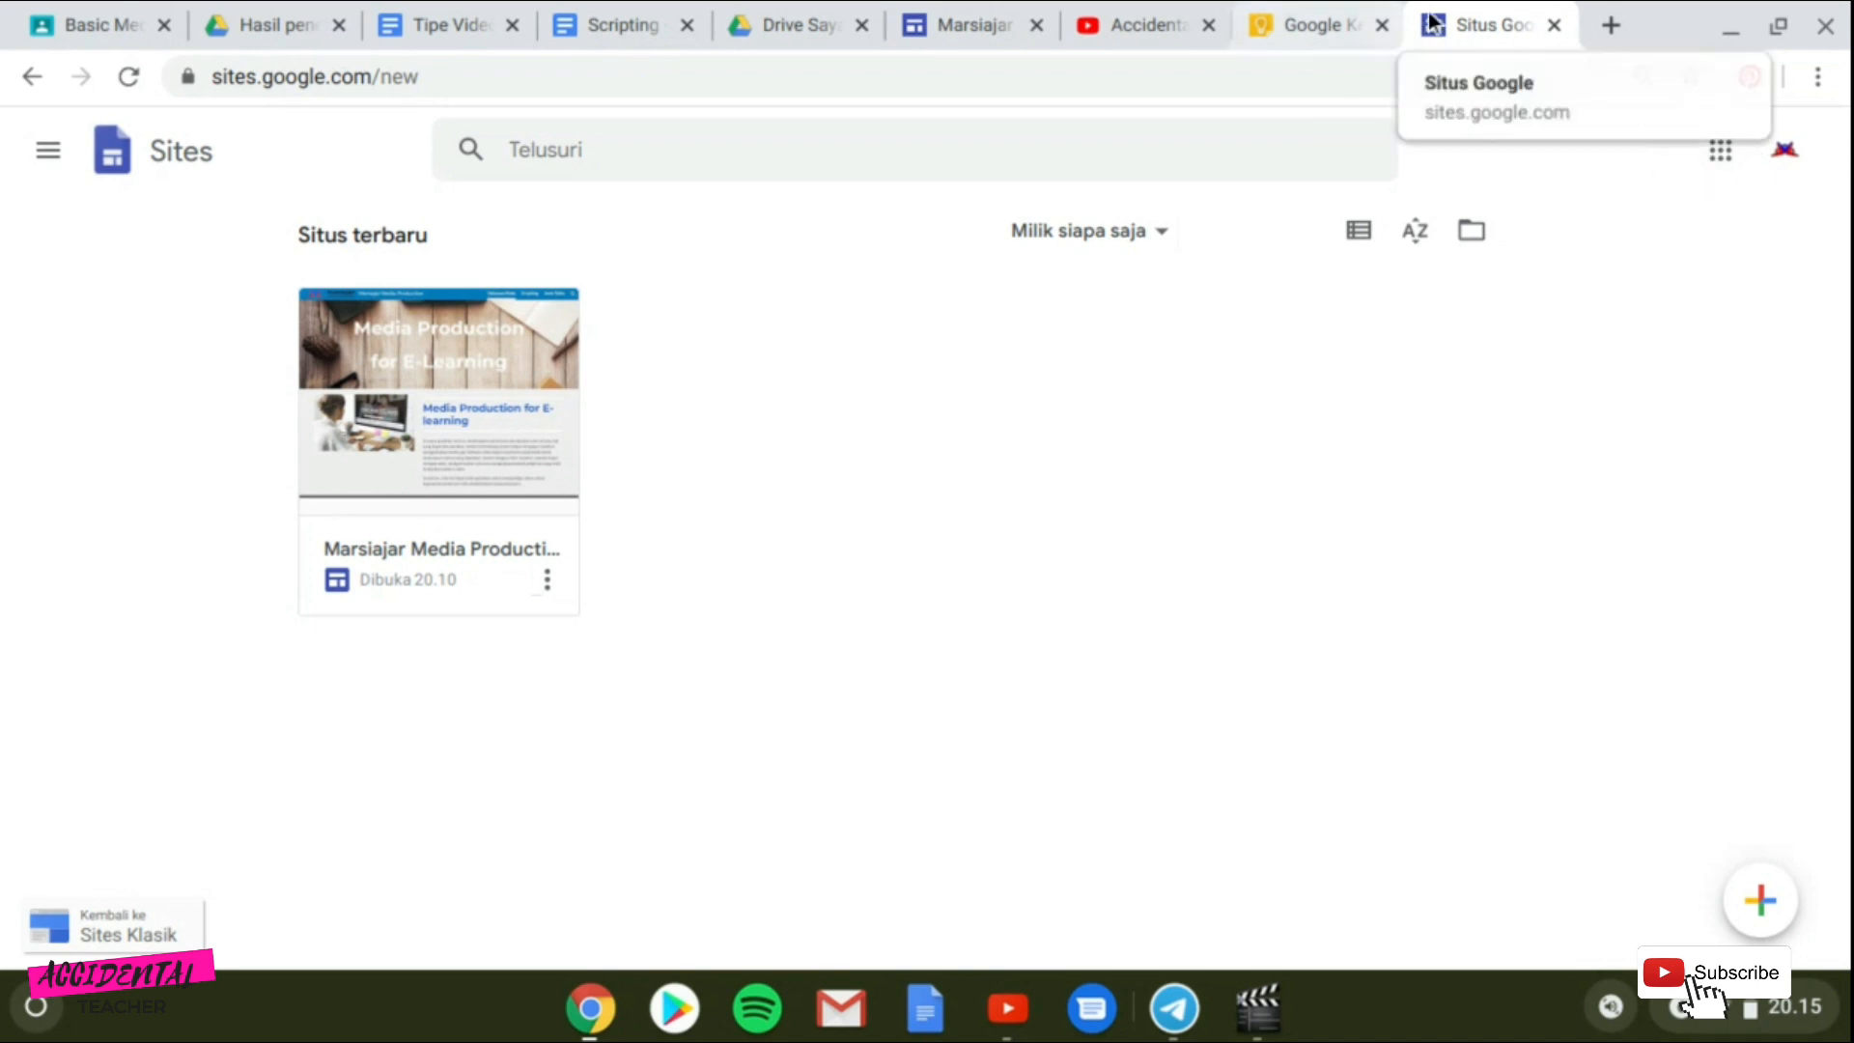
key(ctrl+r)
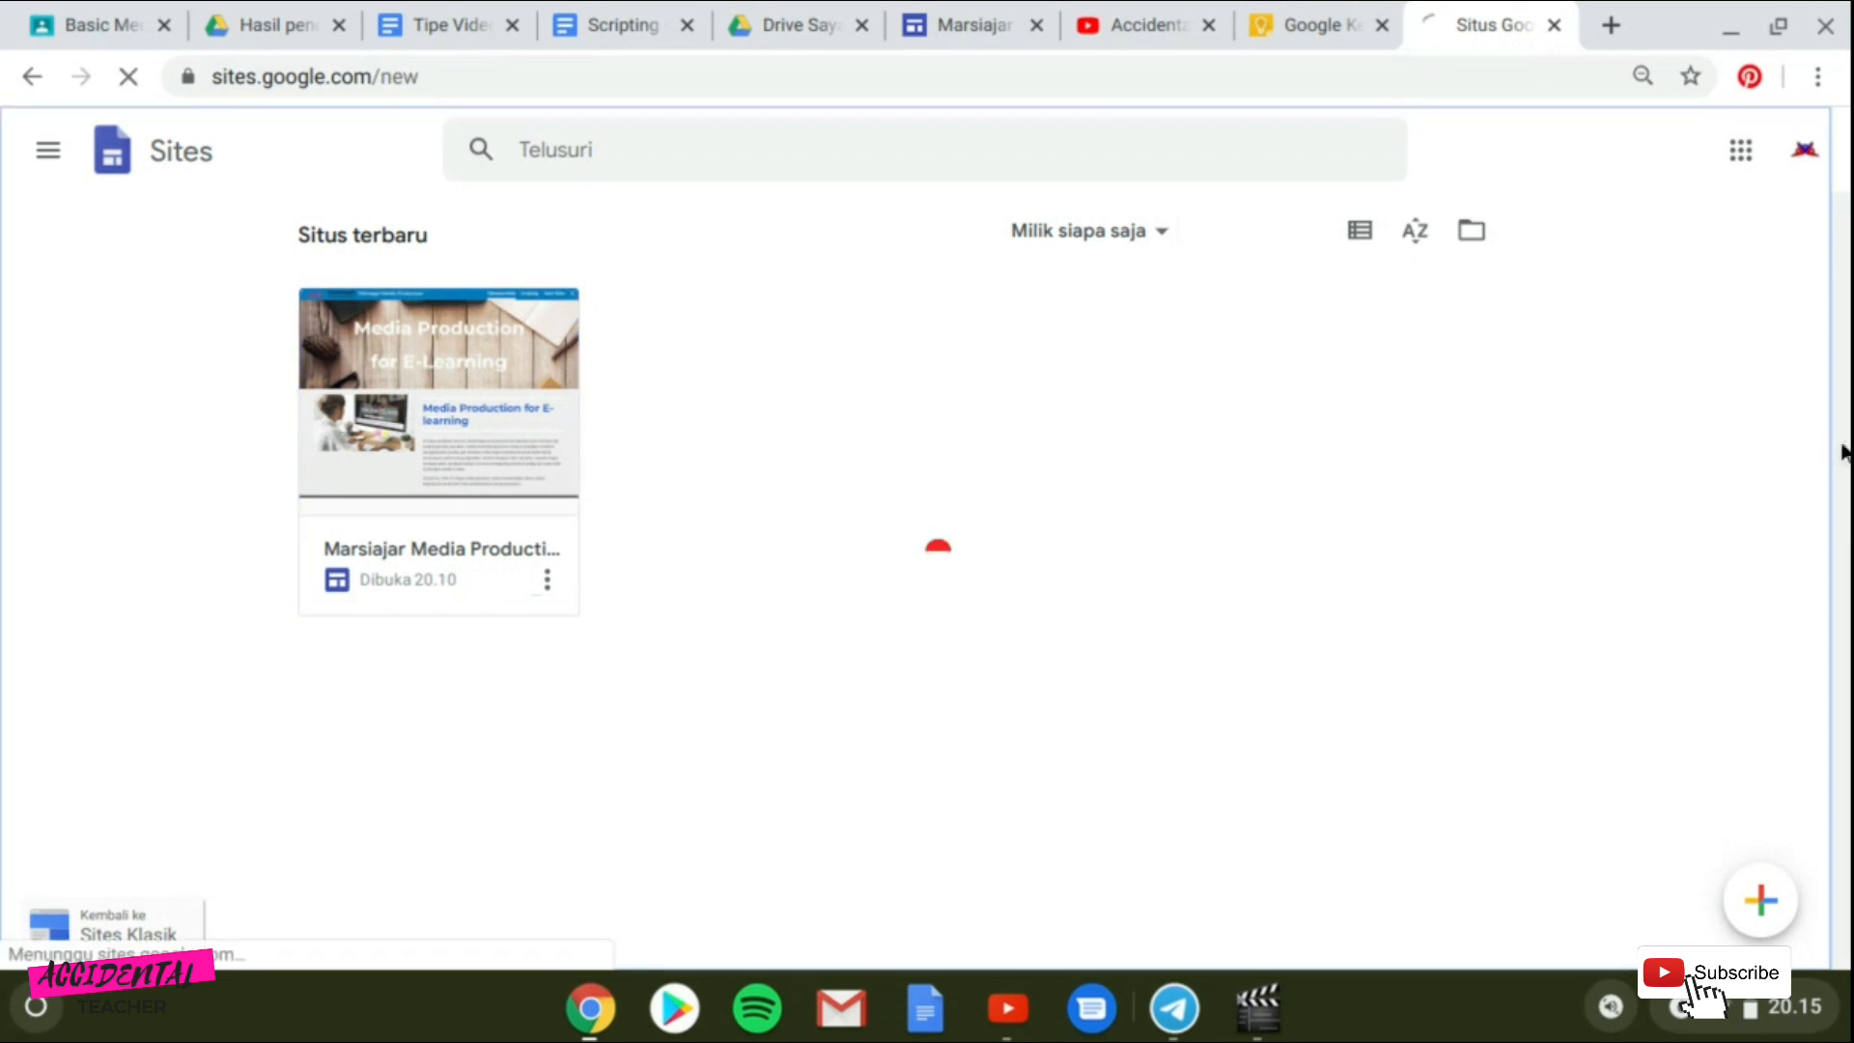